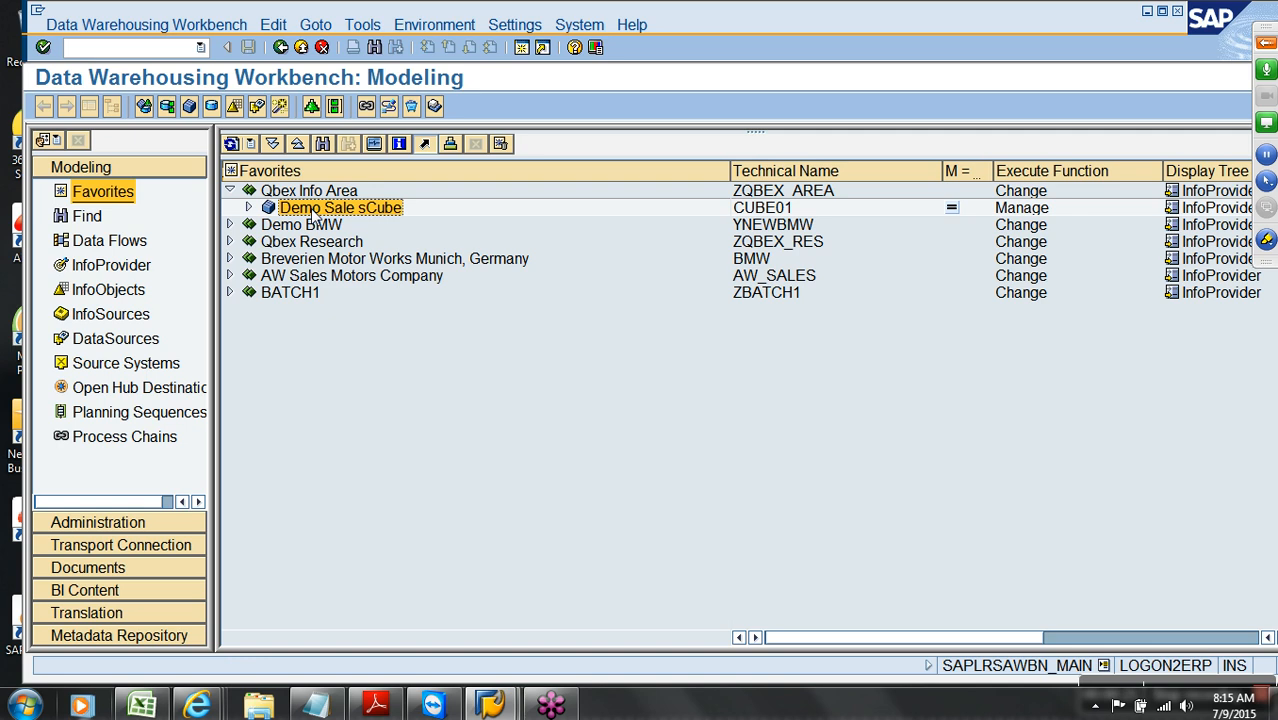
Open Demo Sale sCube's Manage and Change screens and check its Time dimension's Calendar year
right_click(316, 213)
left_click(435, 458)
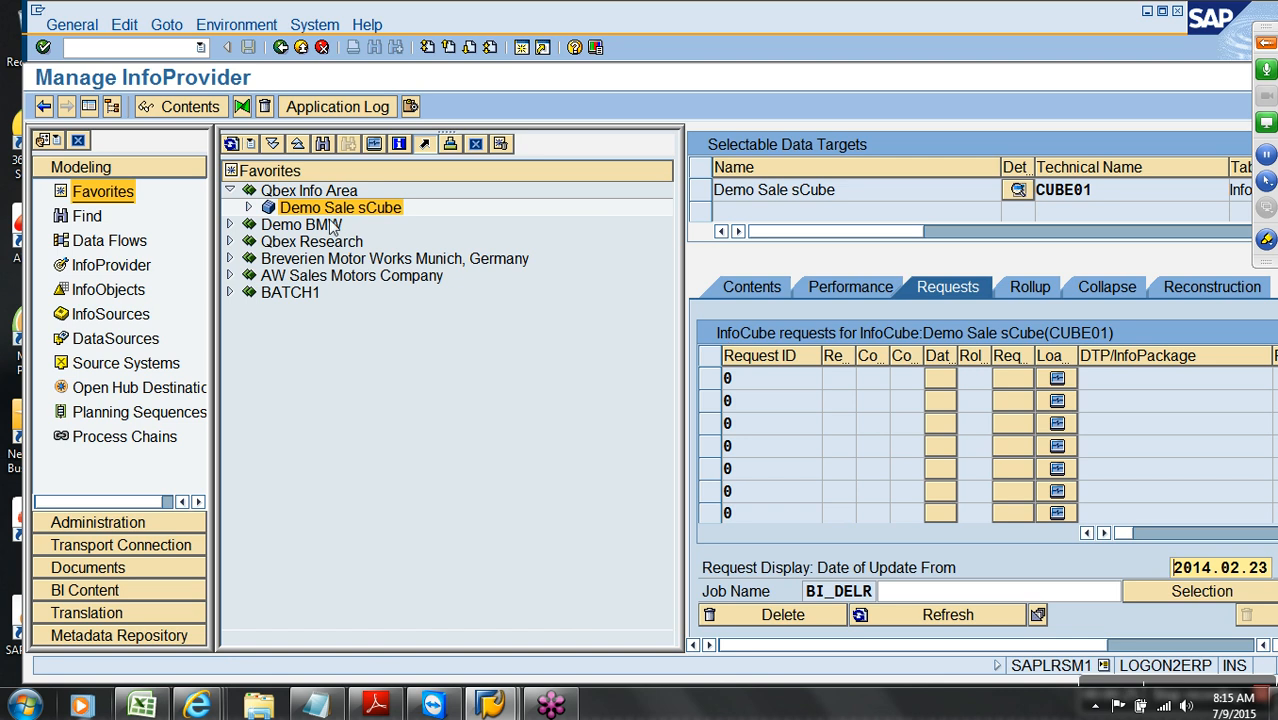
left_click(249, 207)
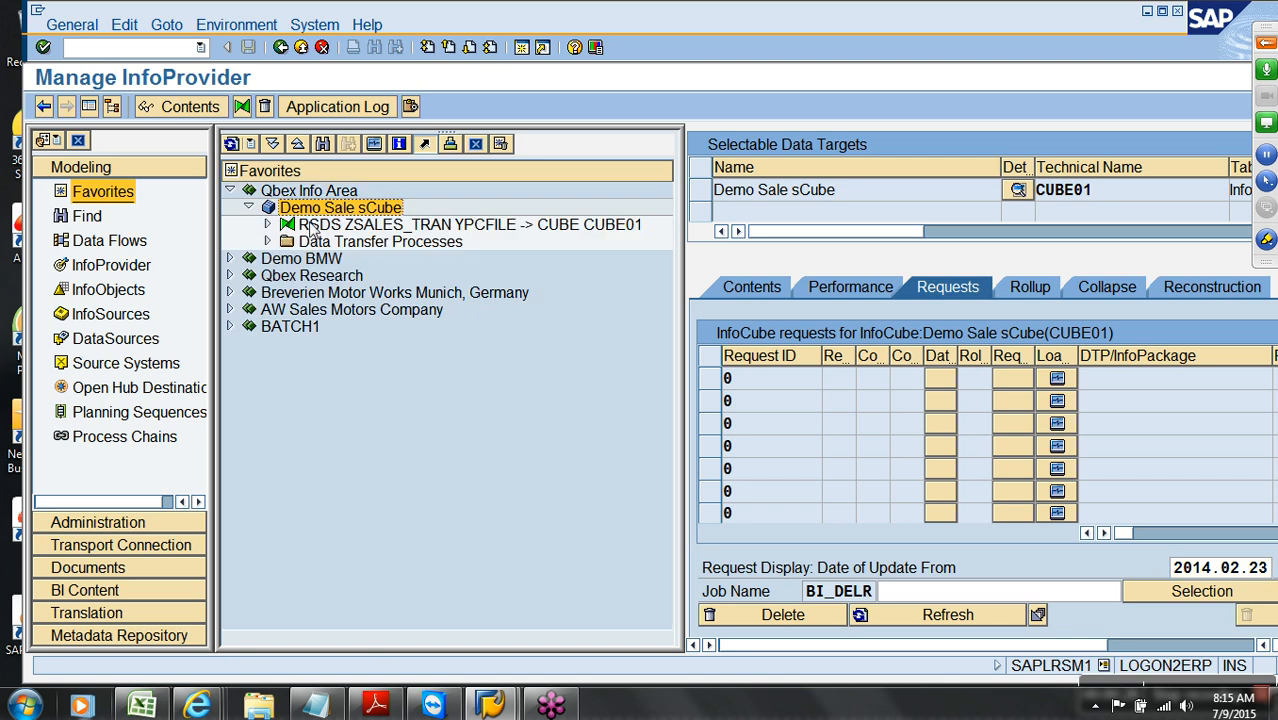
right_click(333, 210)
left_click(373, 232)
left_click(957, 349)
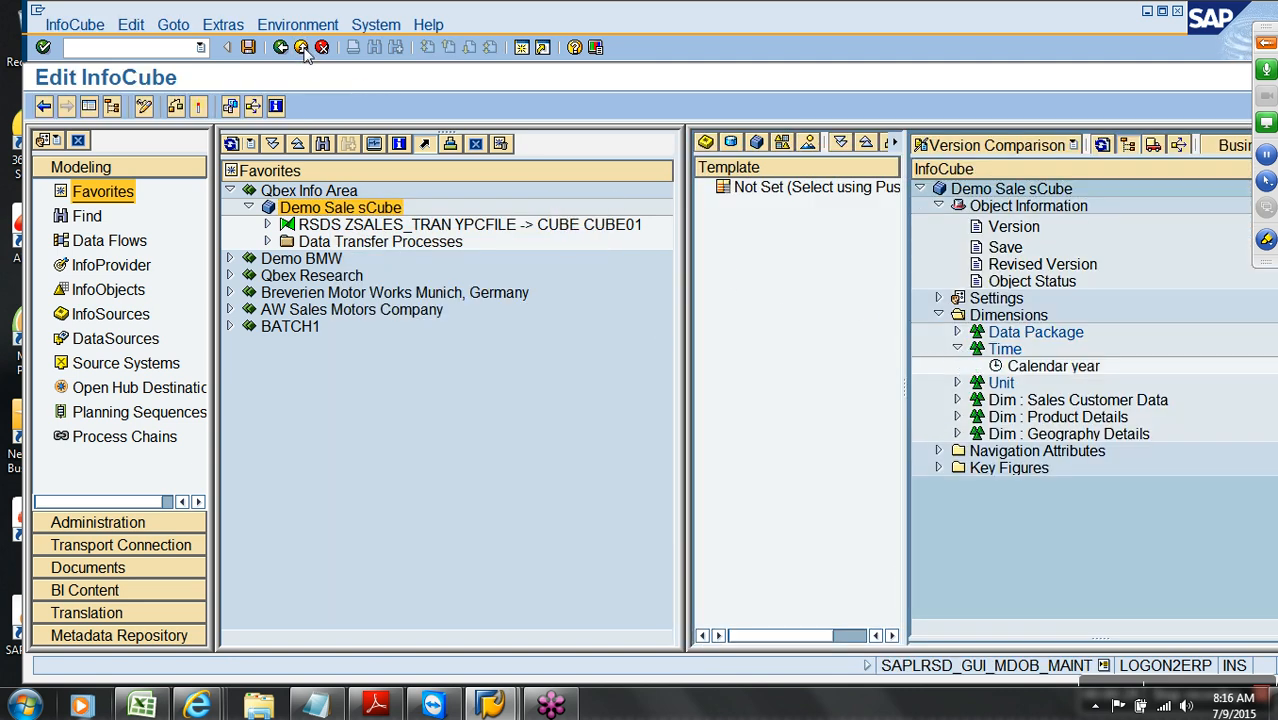
left_click(302, 47)
Execute the ZSALES_TRAN DTP into CUBE01; request 5524 loads 49 records green
left_click(267, 242)
double_click(352, 259)
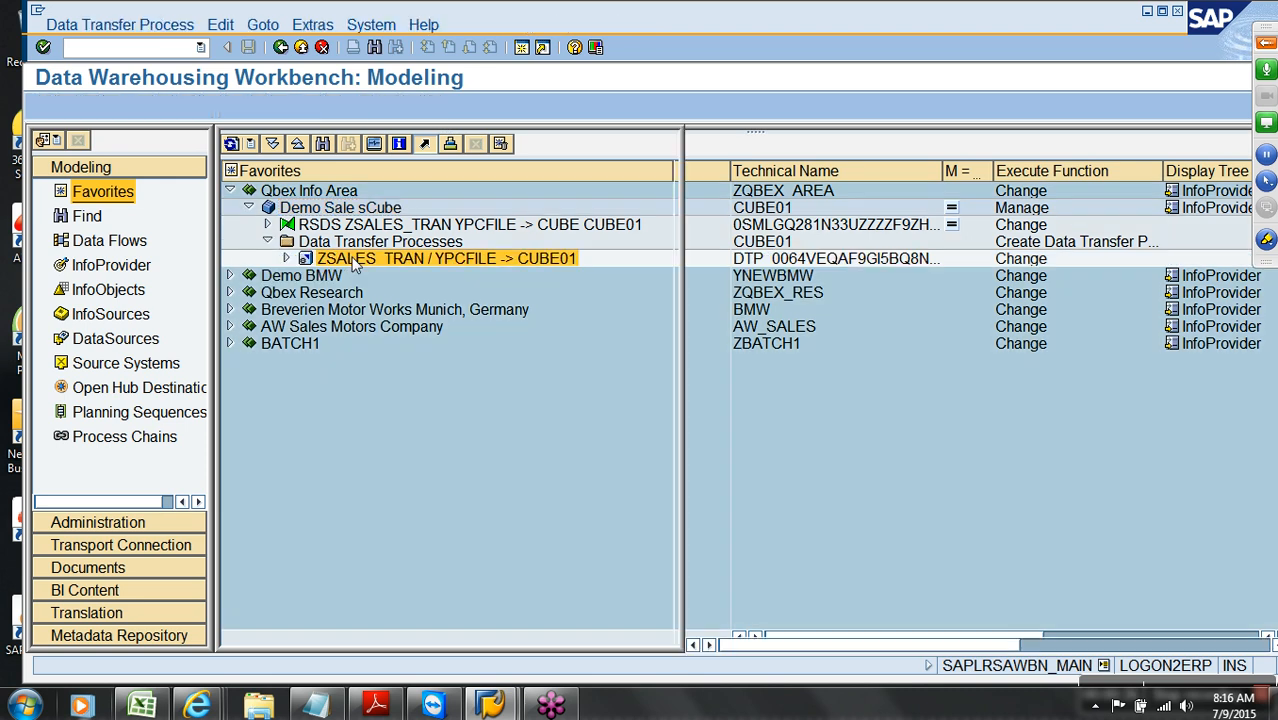
left_click(1122, 647)
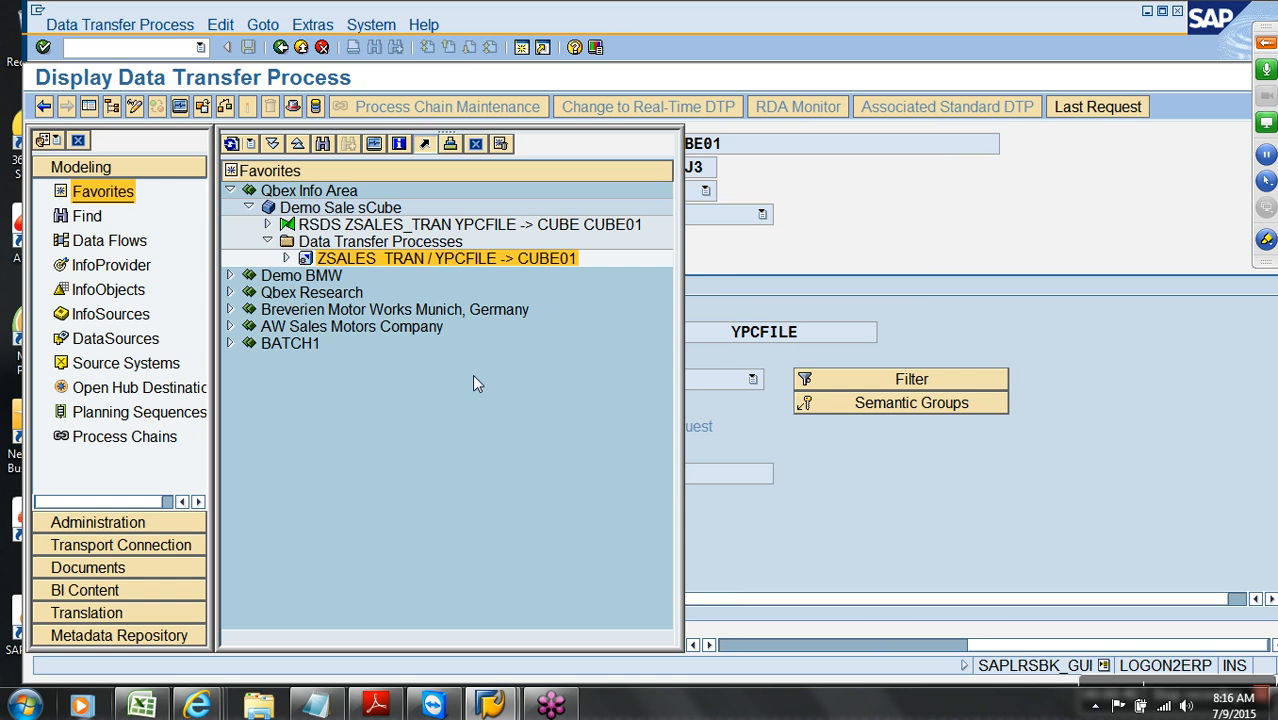
left_click(89, 106)
left_click(256, 264)
left_click(658, 480)
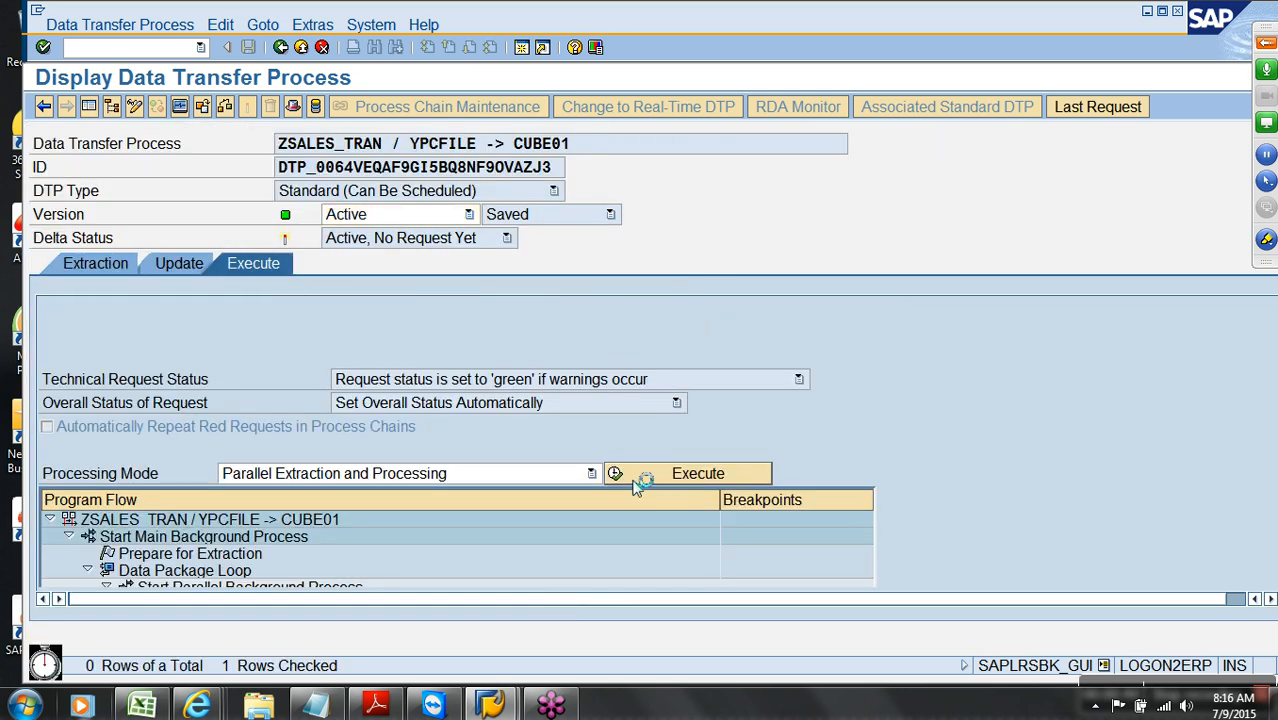
left_click(388, 407)
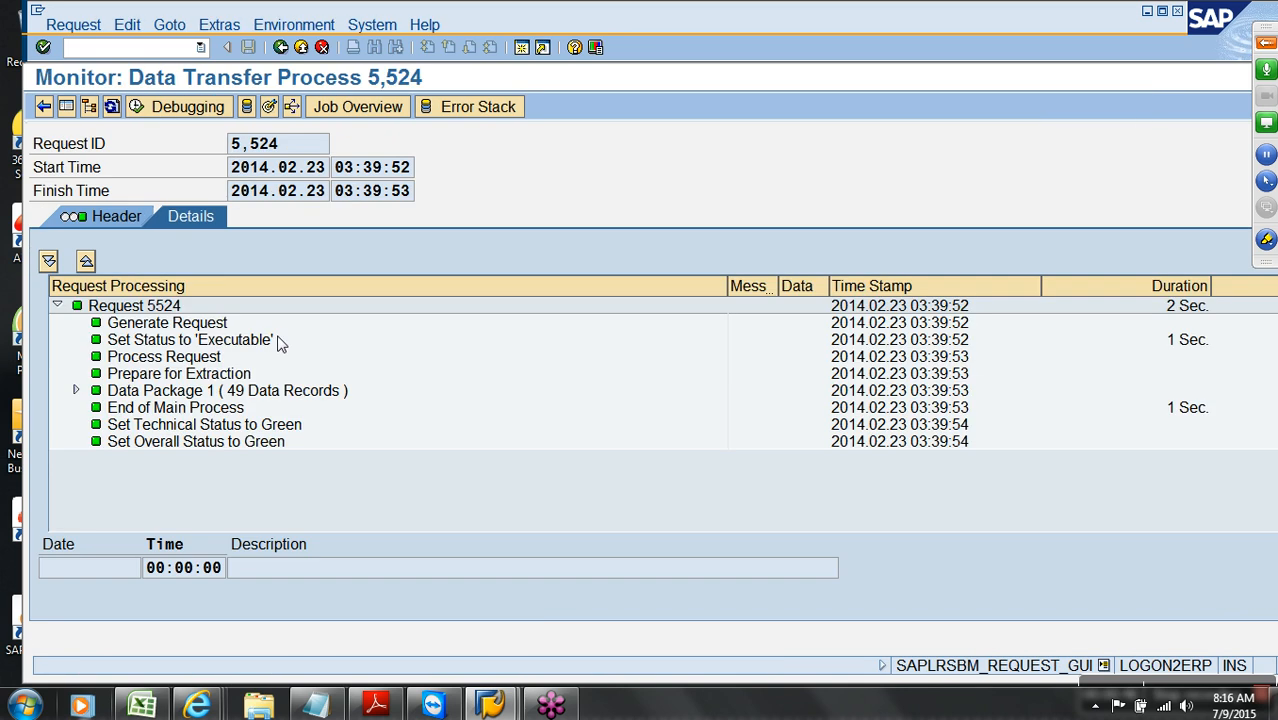
left_click(301, 48)
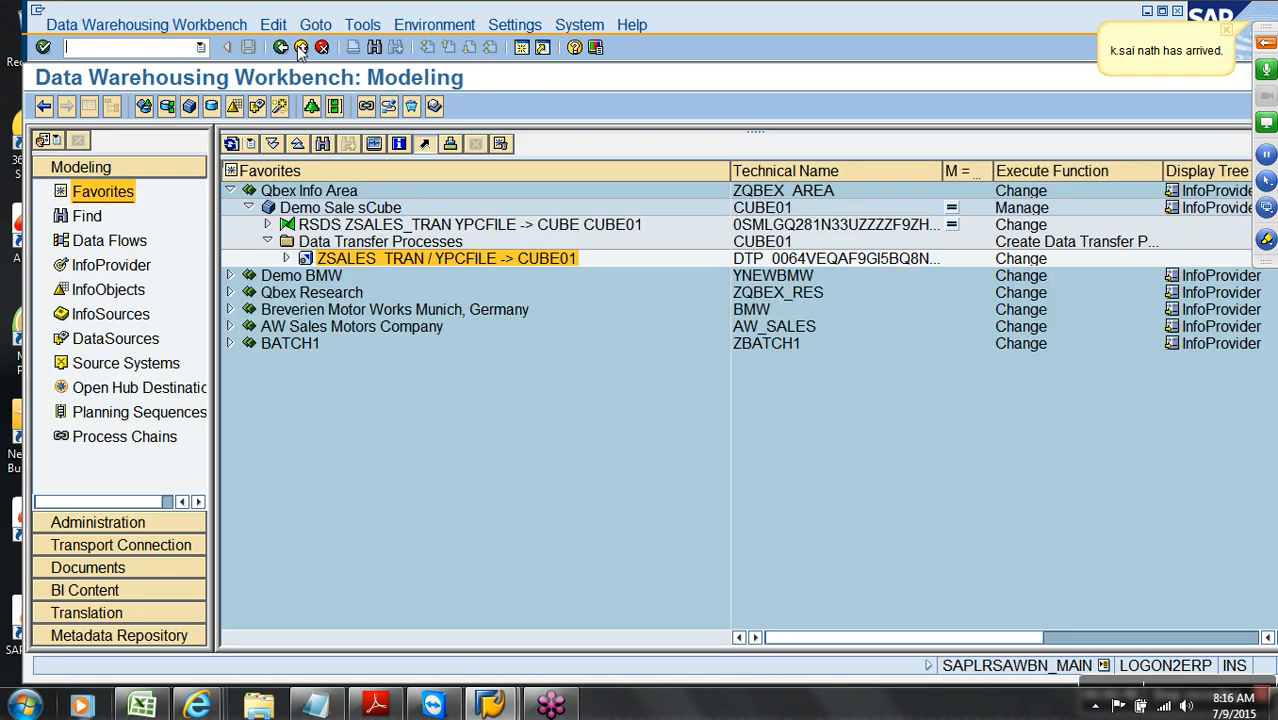
Show CUBE01's data with Customer, Month Name, Sales Order, Product and Country selected for output
right_click(312, 207)
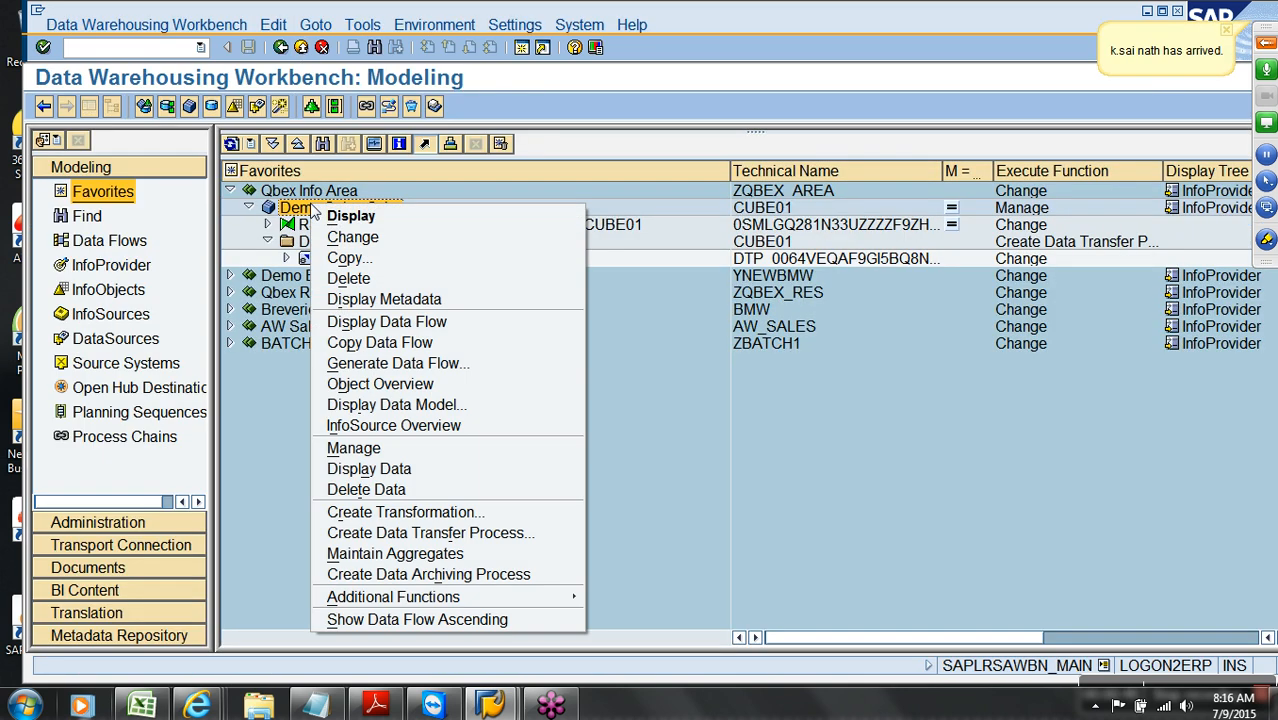
left_click(405, 469)
left_click(164, 104)
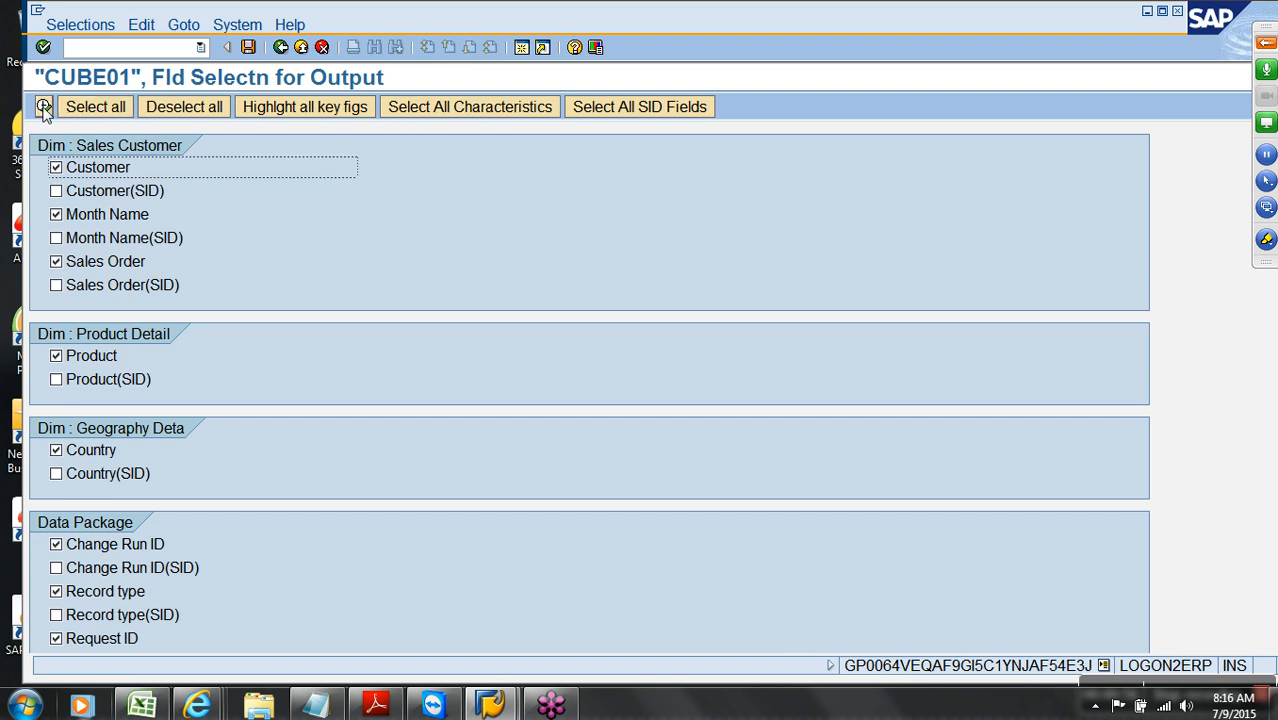
key("F8")
key("F8")
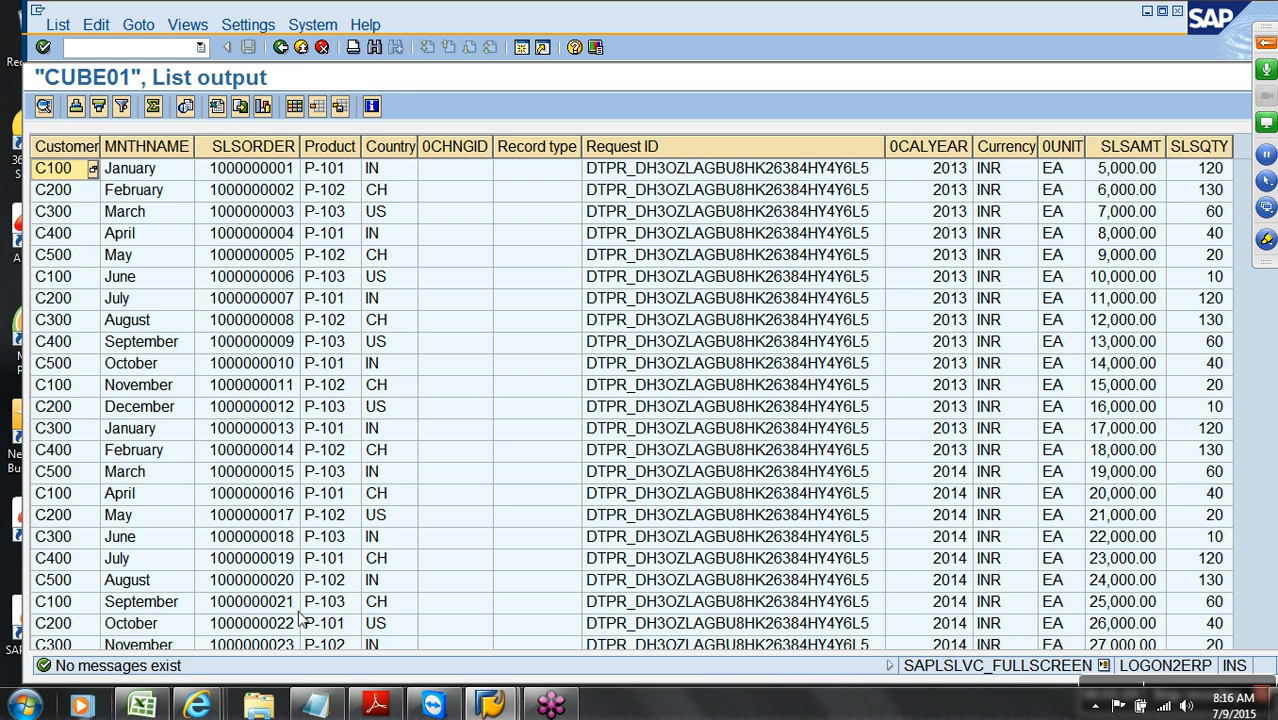
Launch Query Designer from the Business Explorer program group under All Programs
left_click(24, 706)
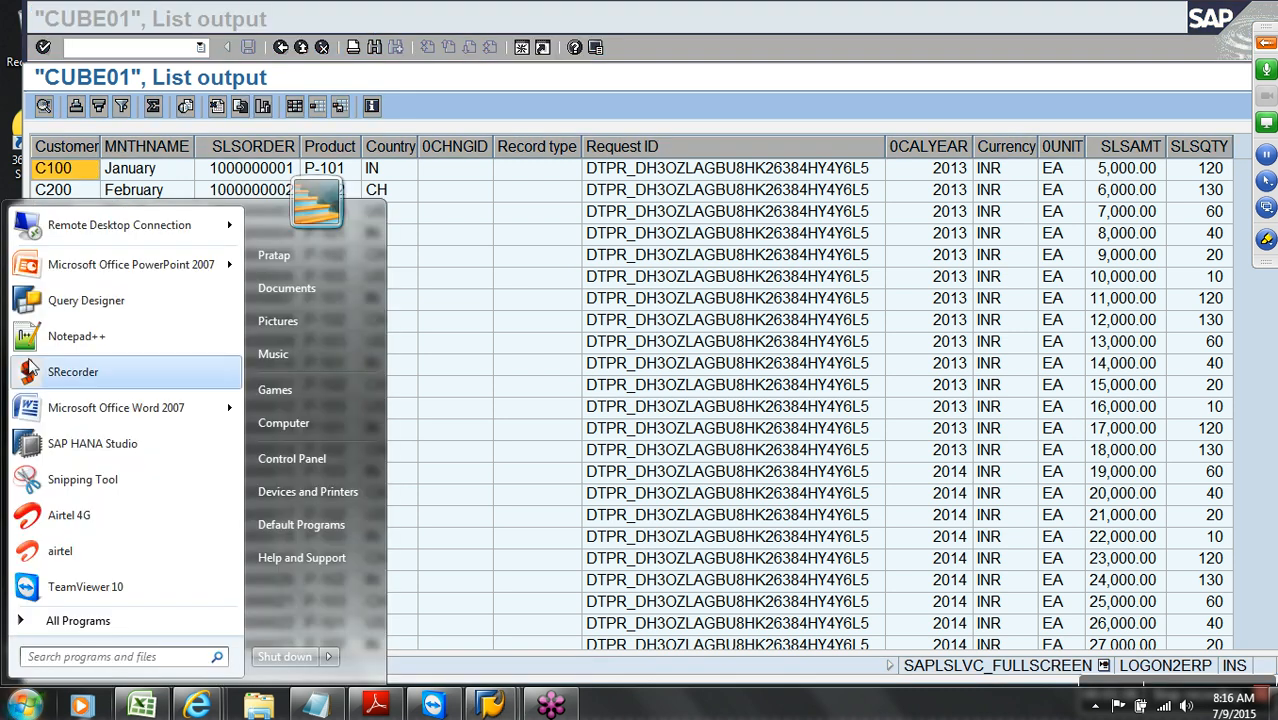
left_click(60, 305)
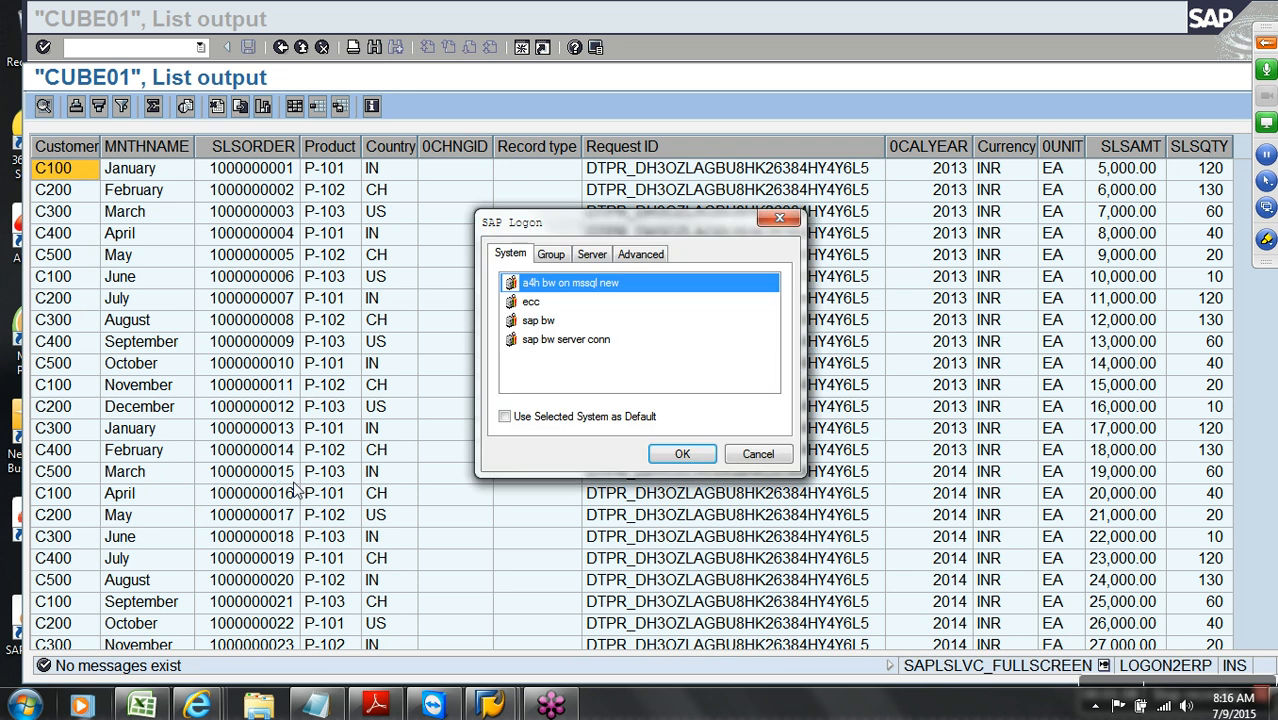
left_click(757, 452)
left_click(22, 703)
left_click(68, 628)
left_click(237, 470)
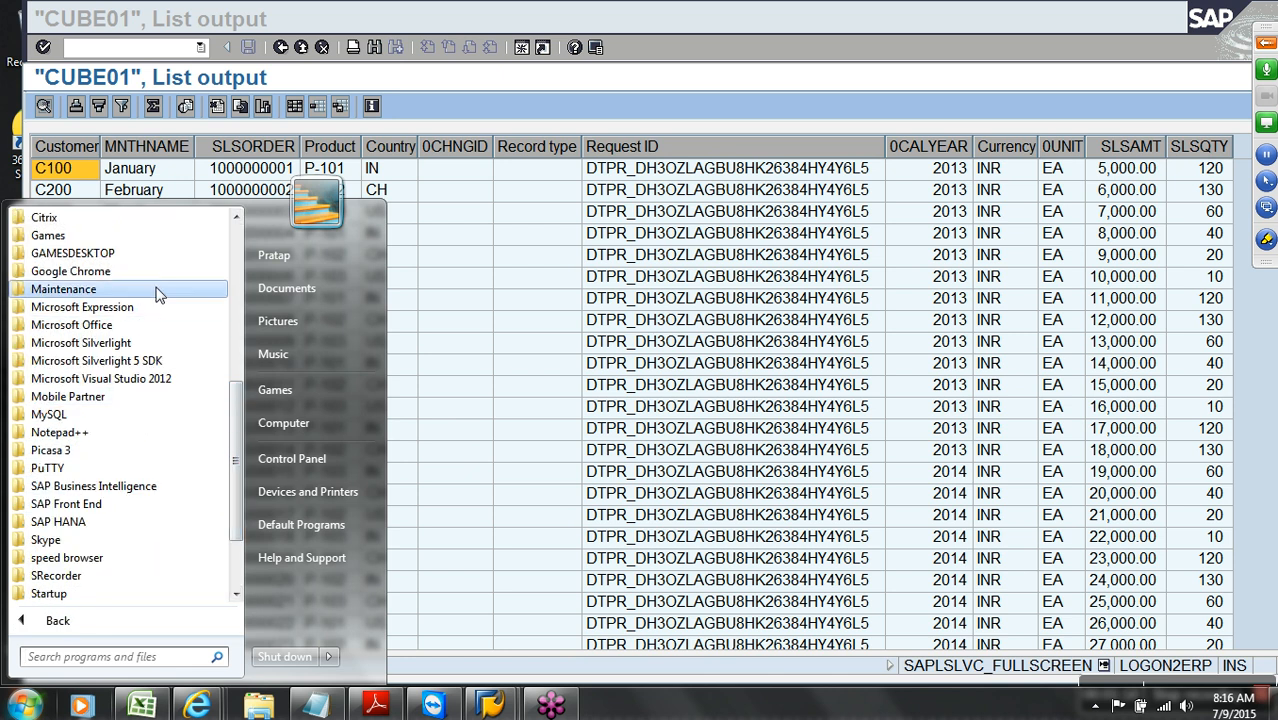
left_click(236, 218)
left_click(236, 218)
left_click(236, 218)
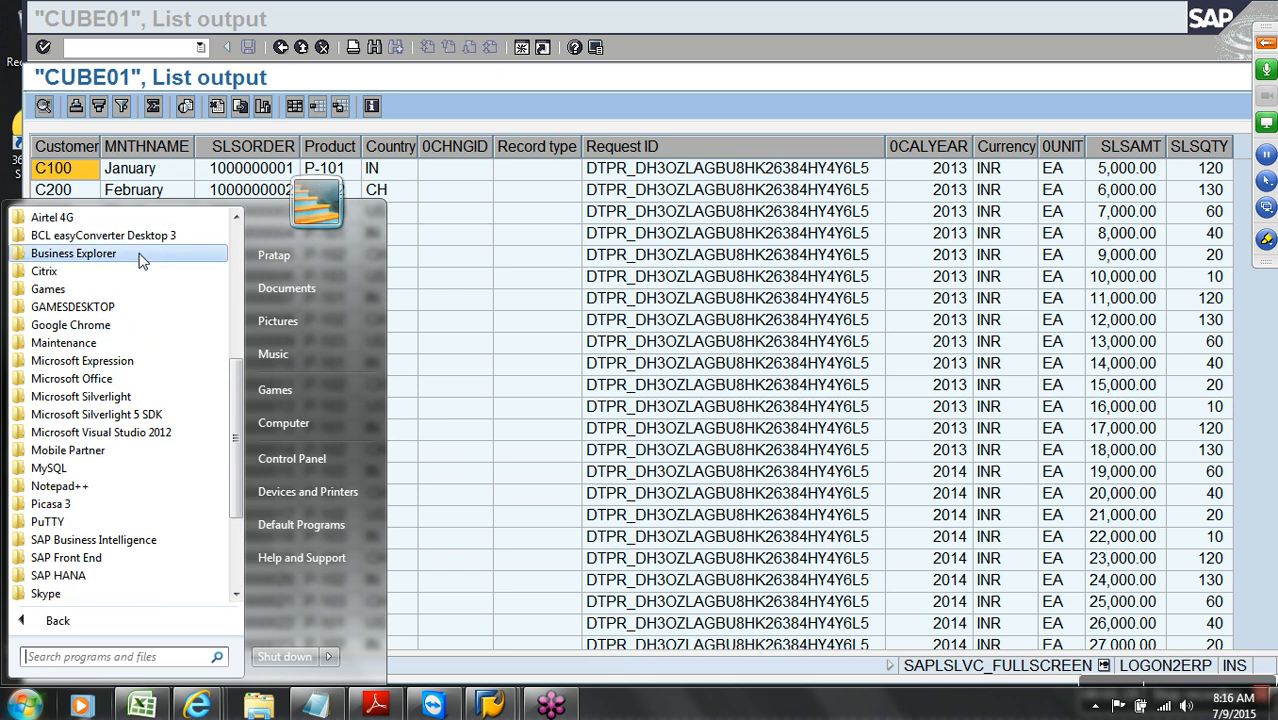
left_click(140, 260)
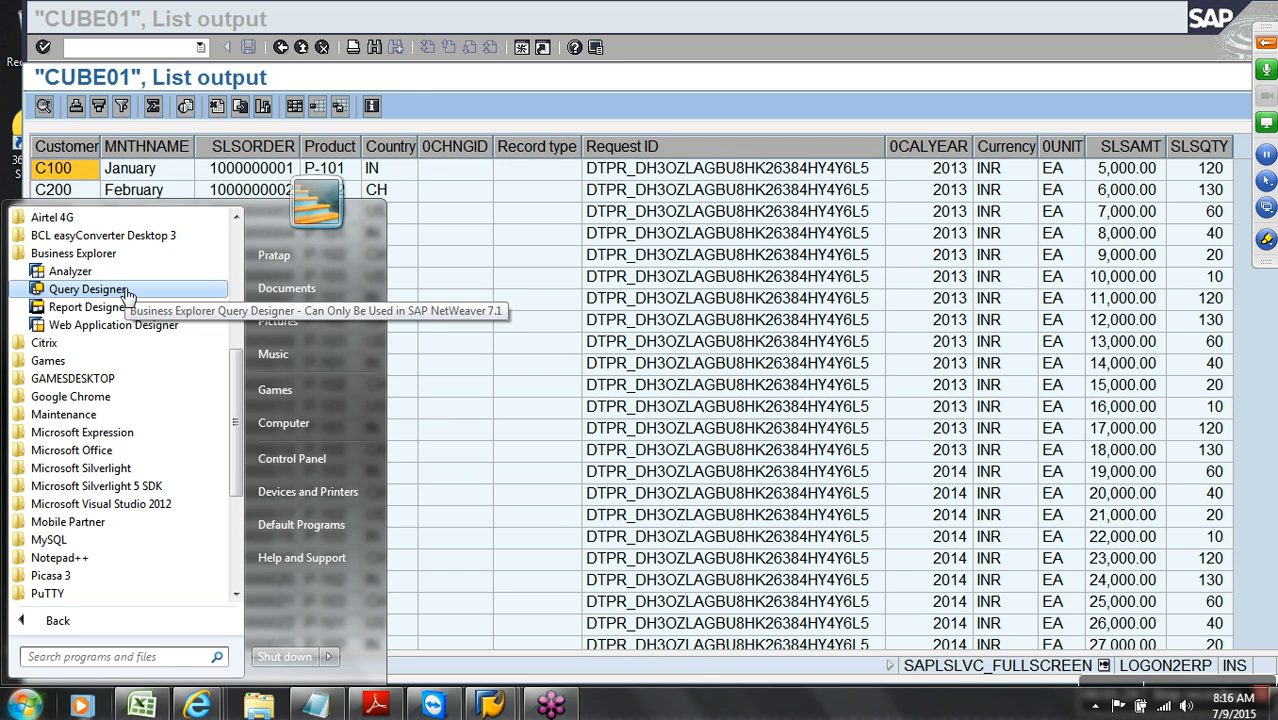
left_click(127, 292)
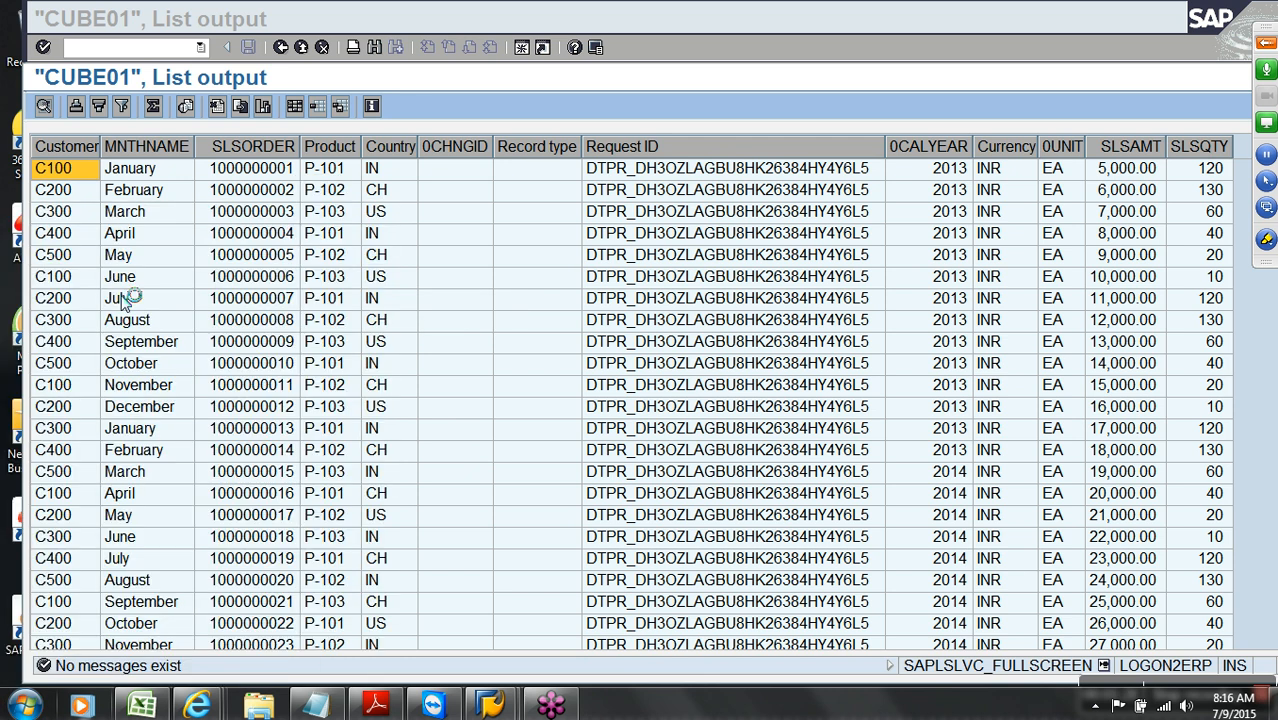
Log on to the sap bw system with client 001 and the user's password
left_click(525, 322)
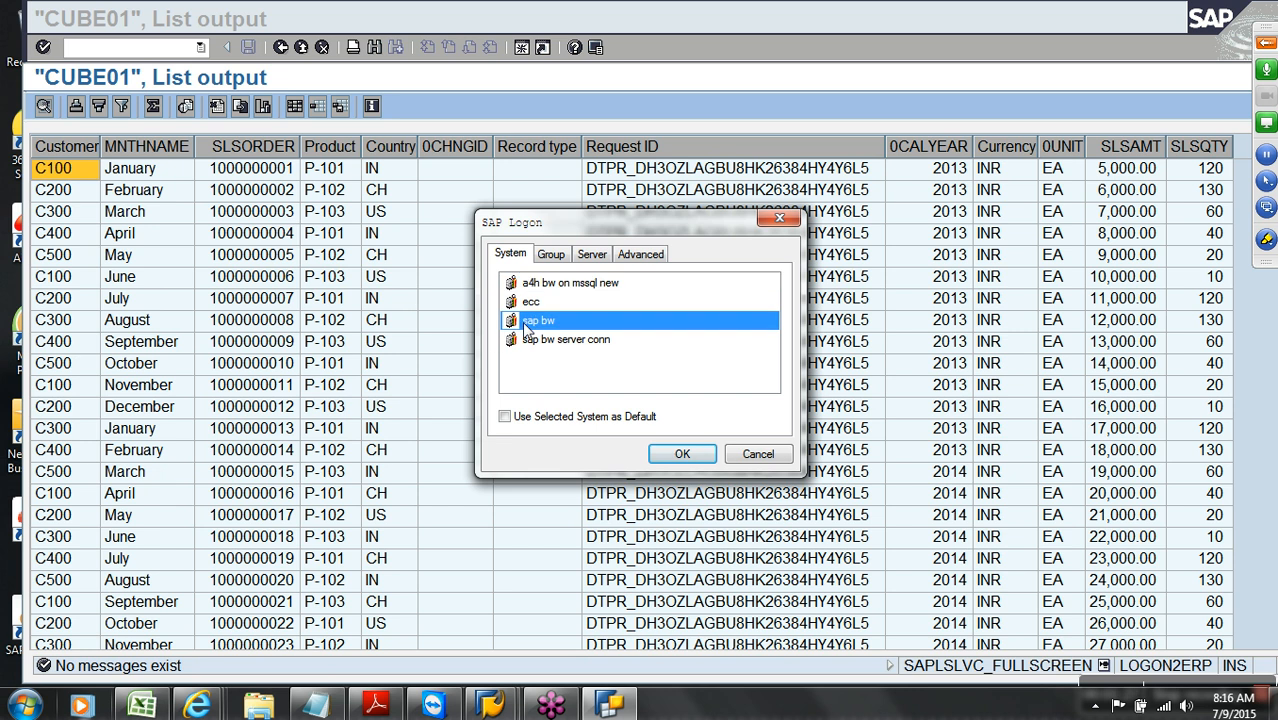
left_click(652, 452)
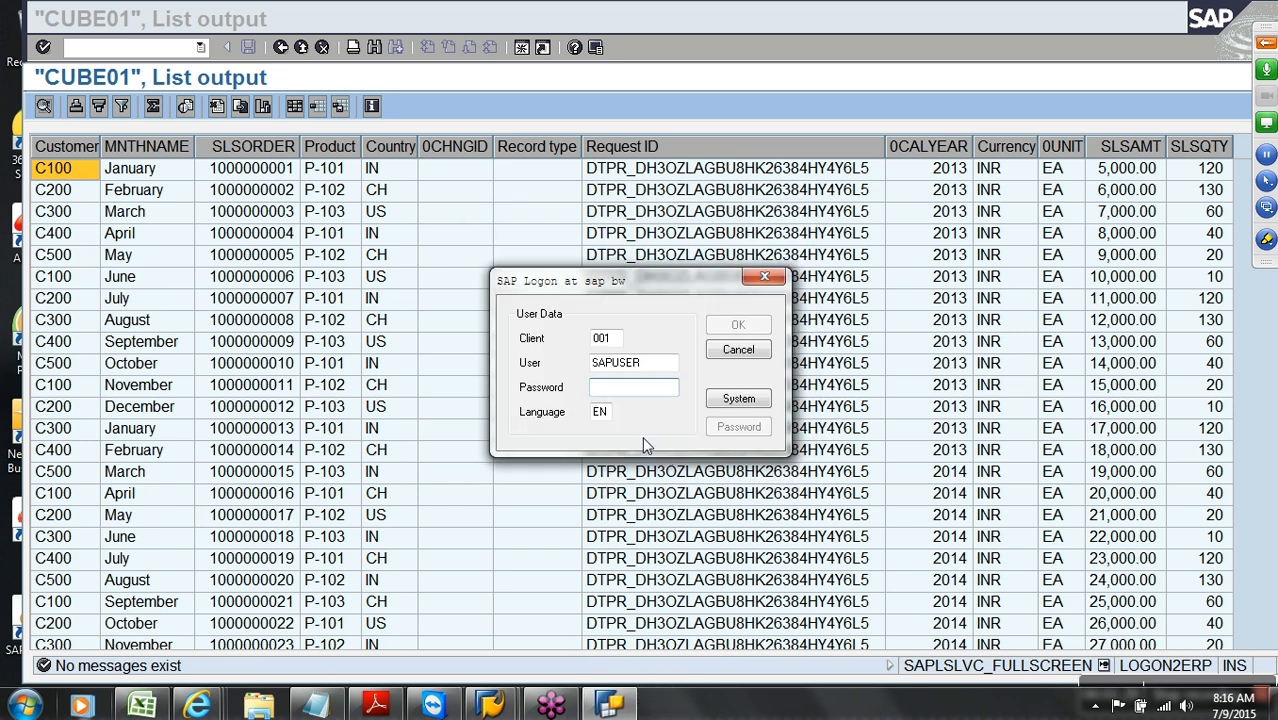
type("**")
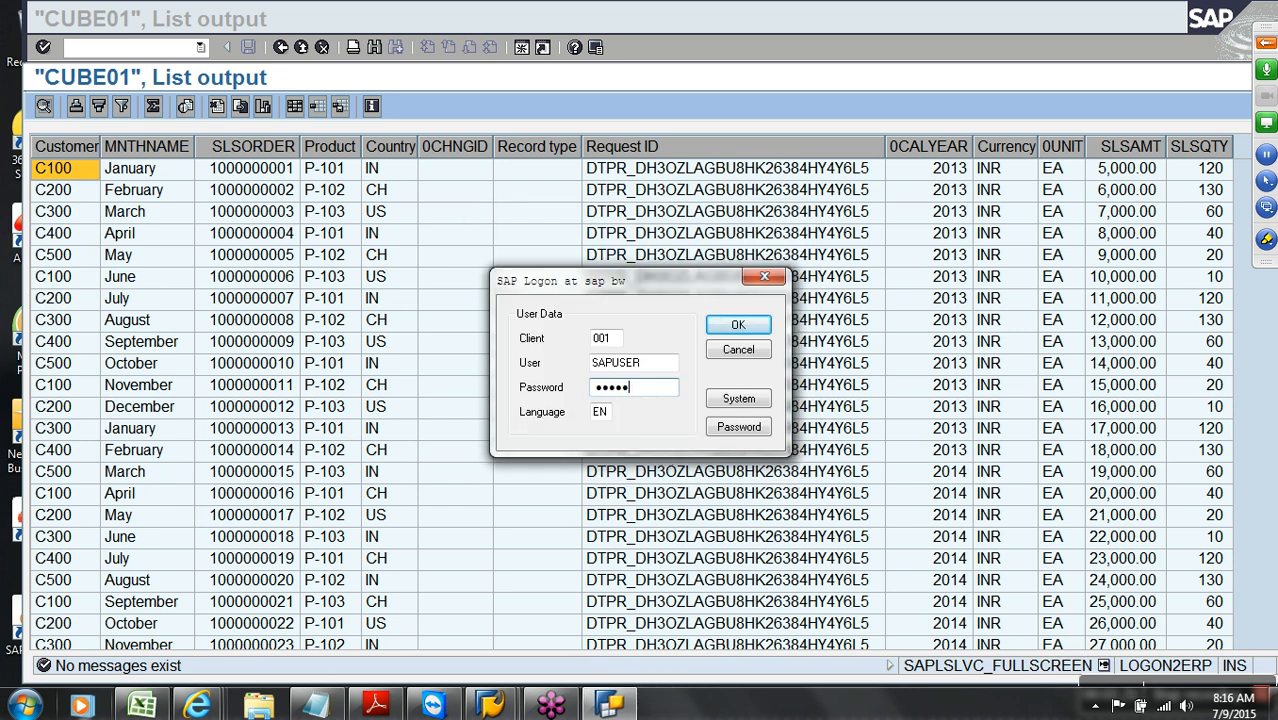
left_click(736, 326)
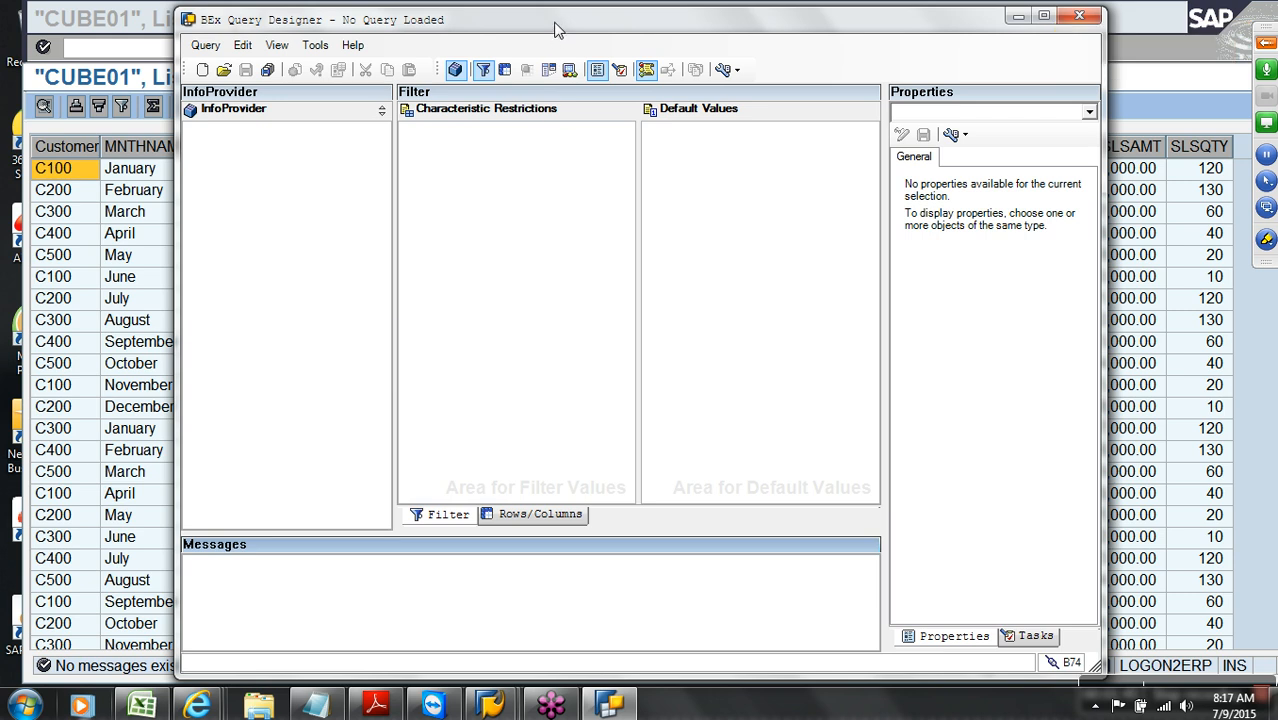
Maximize Query Designer and create a new query on [CUBE01] Demo Sale sCube, found by searching 'CUB'
left_click(1043, 16)
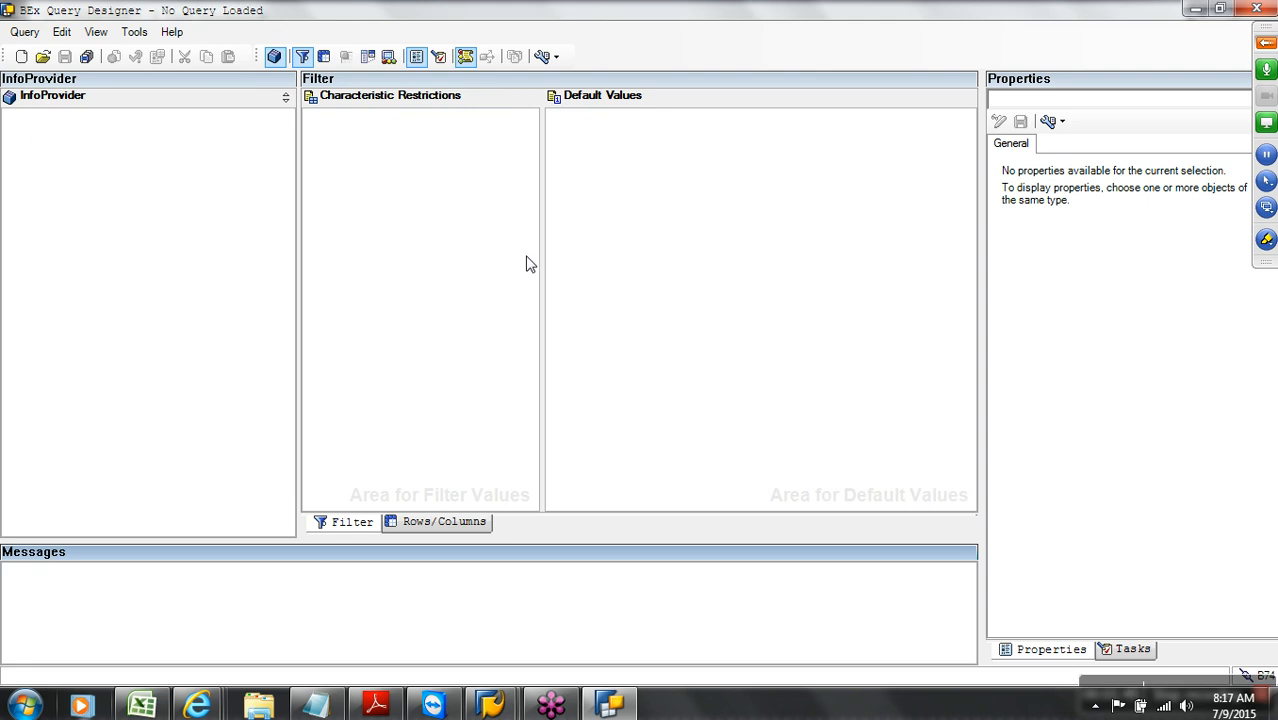
left_click(27, 33)
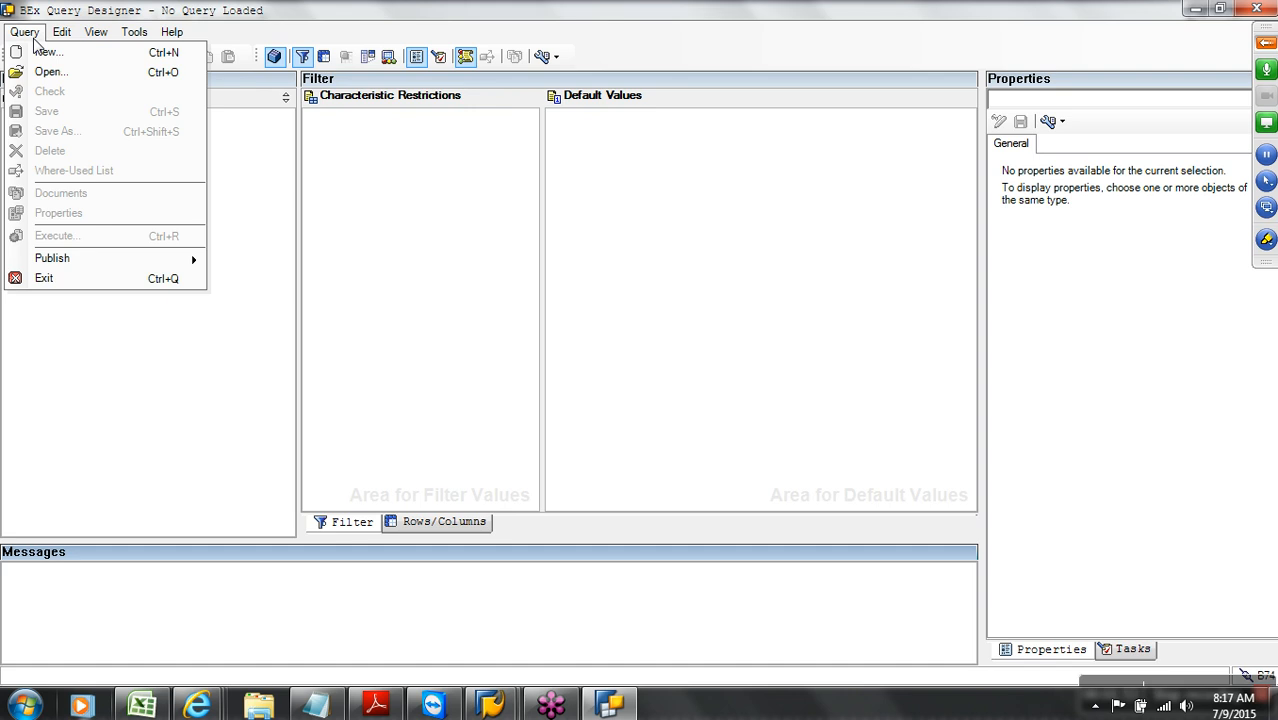
left_click(47, 52)
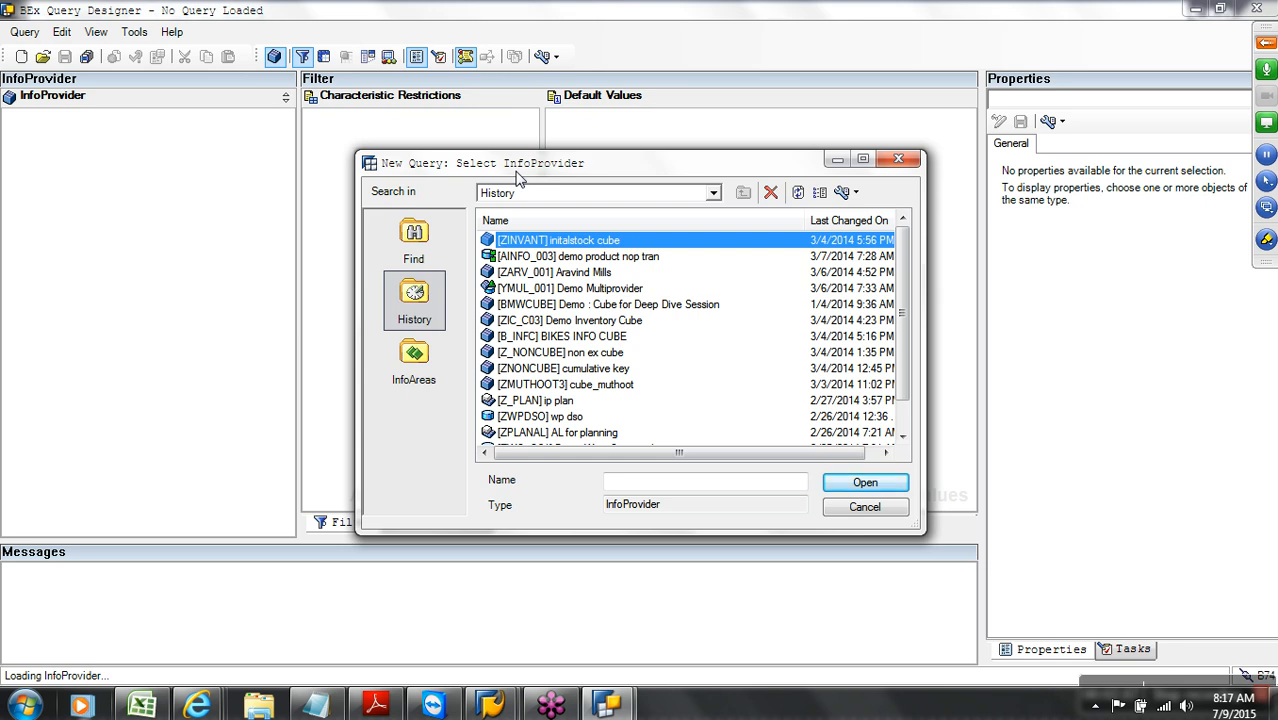
left_click(430, 248)
type("CUB")
key("Return")
left_click(858, 482)
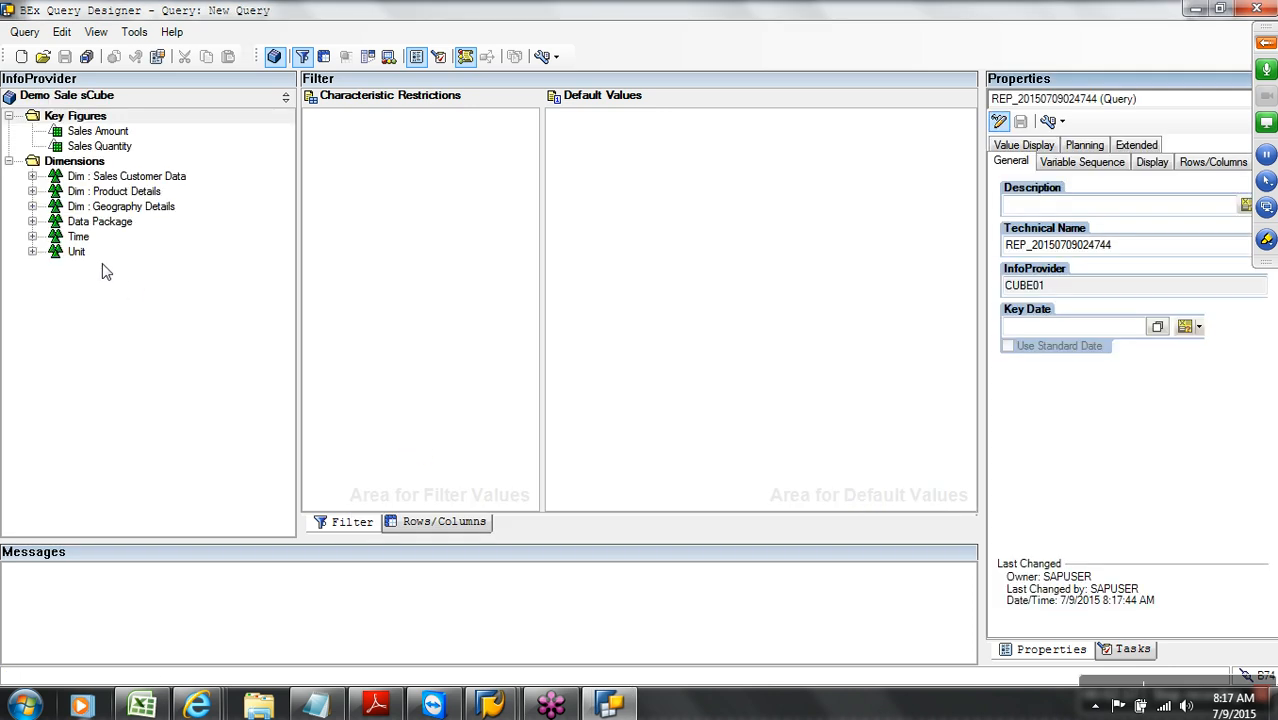
Expand Key Figures and Dim : Sales Customer Data, viewing Customer, Month Name and Sales Order
left_click(9, 161)
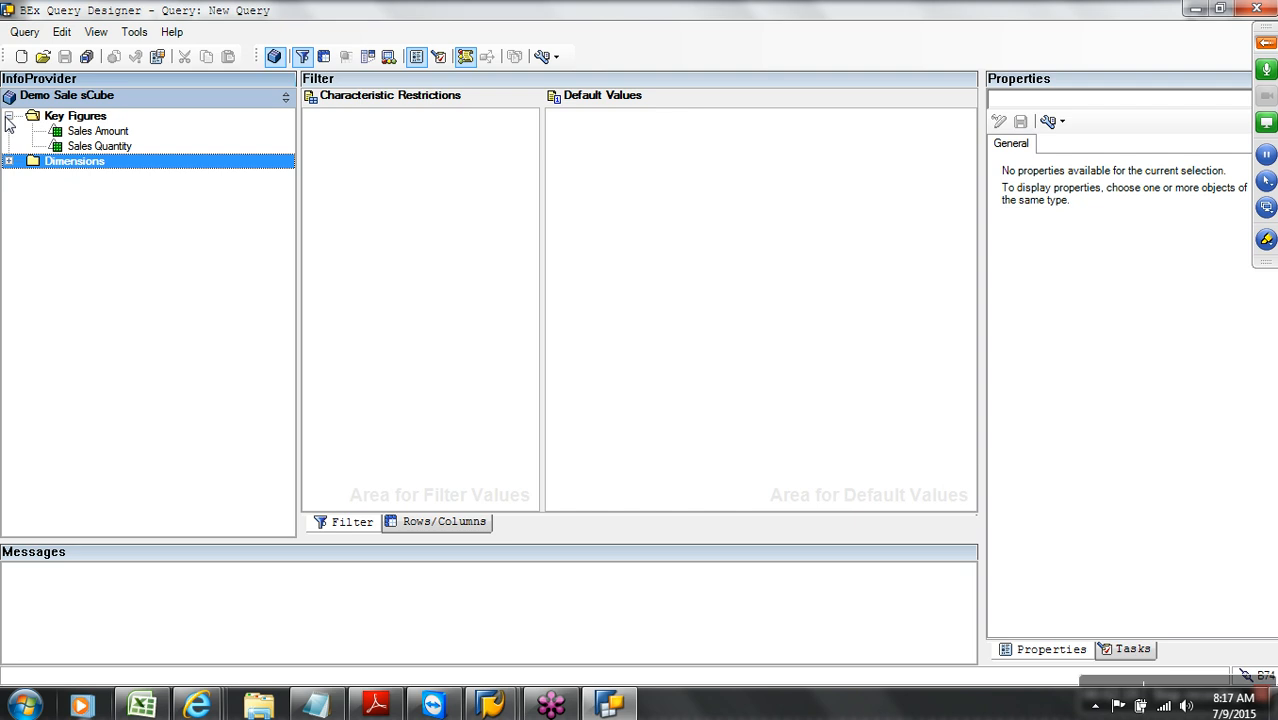
left_click(8, 116)
left_click(8, 116)
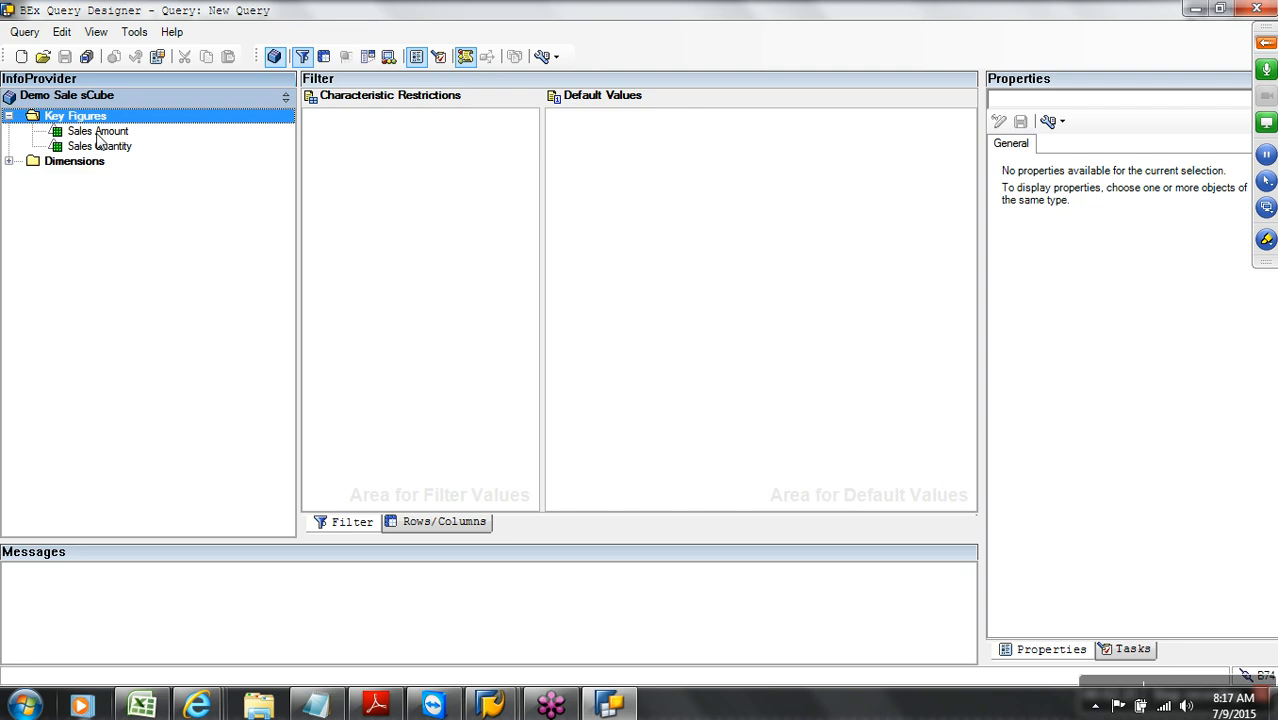
left_click(9, 162)
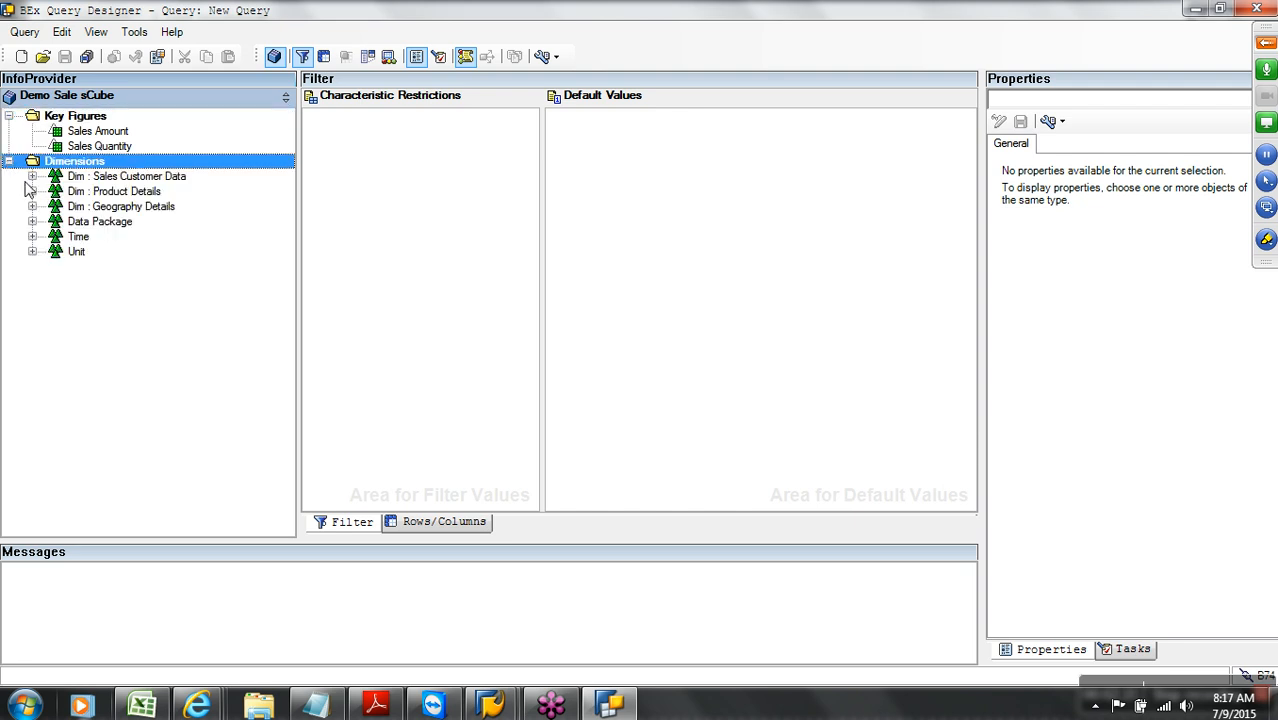
left_click(32, 177)
left_click(115, 193)
left_click(113, 208)
left_click(106, 222)
Expand the Product, Geography, Time, Unit and Data Package dimensions and open the Rows/Columns layout
left_click(33, 238)
left_click(32, 267)
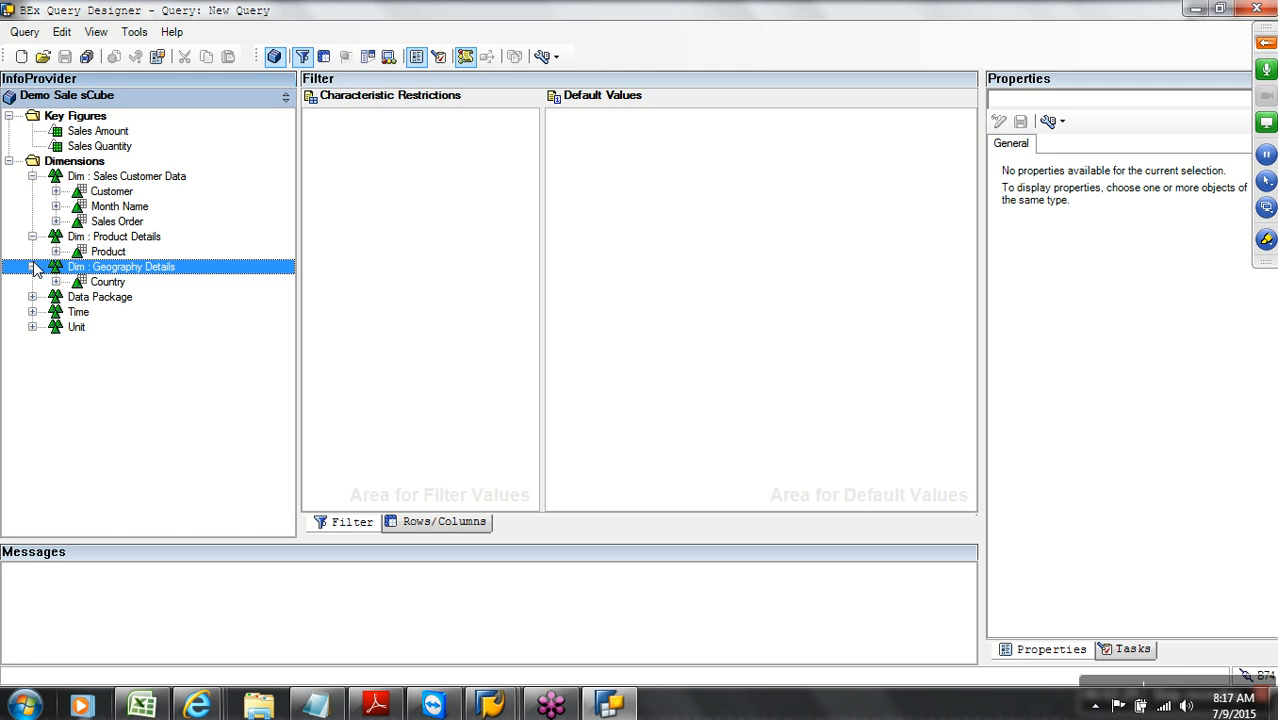
left_click(32, 312)
left_click(32, 341)
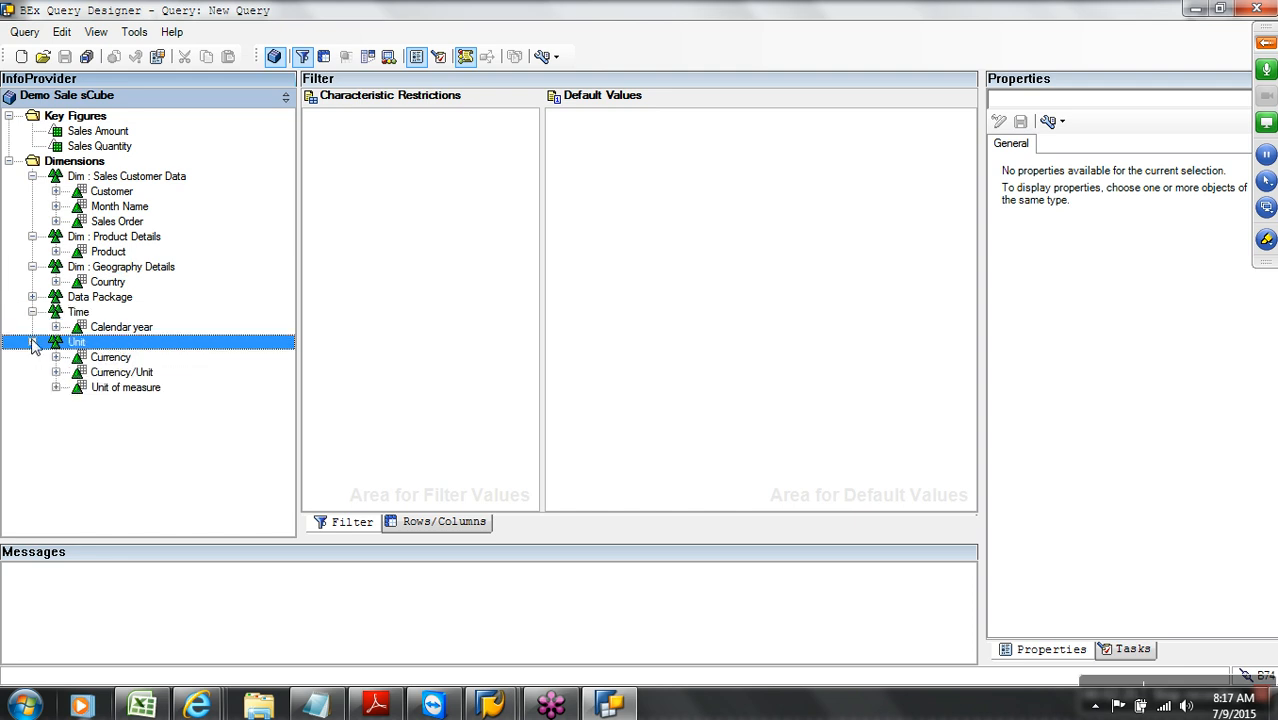
left_click(32, 297)
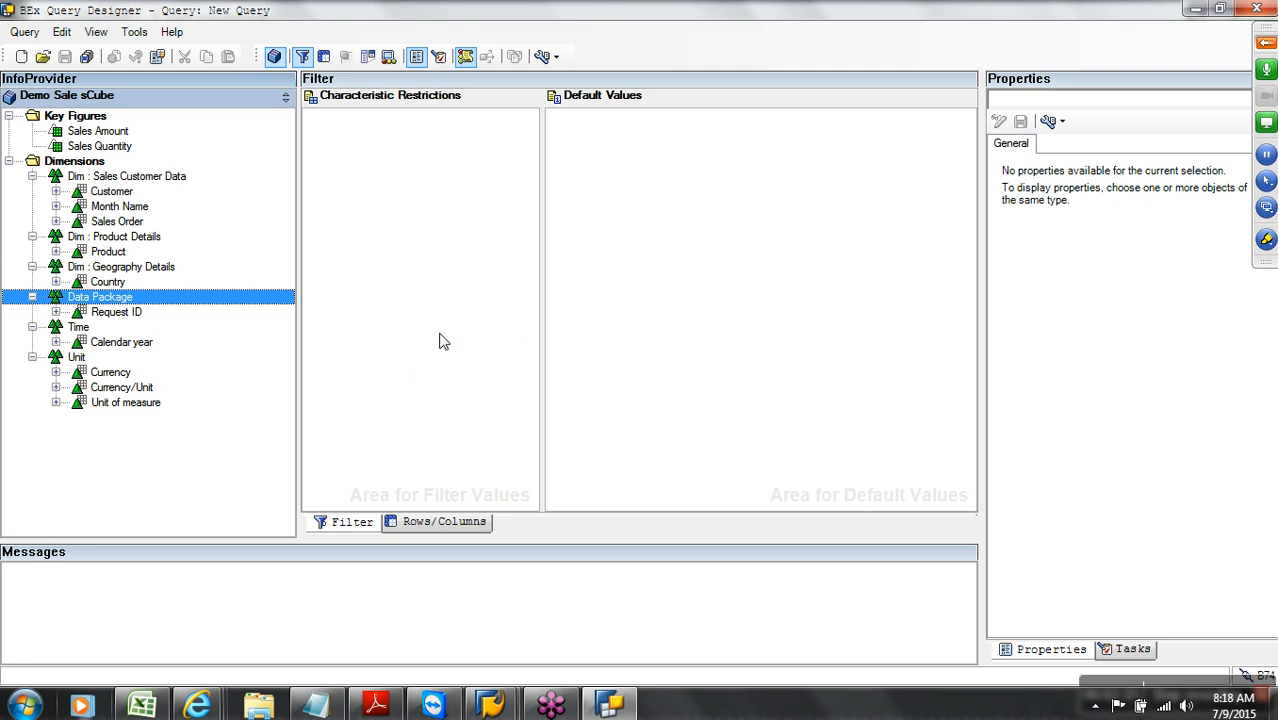
left_click(449, 527)
left_click(412, 430)
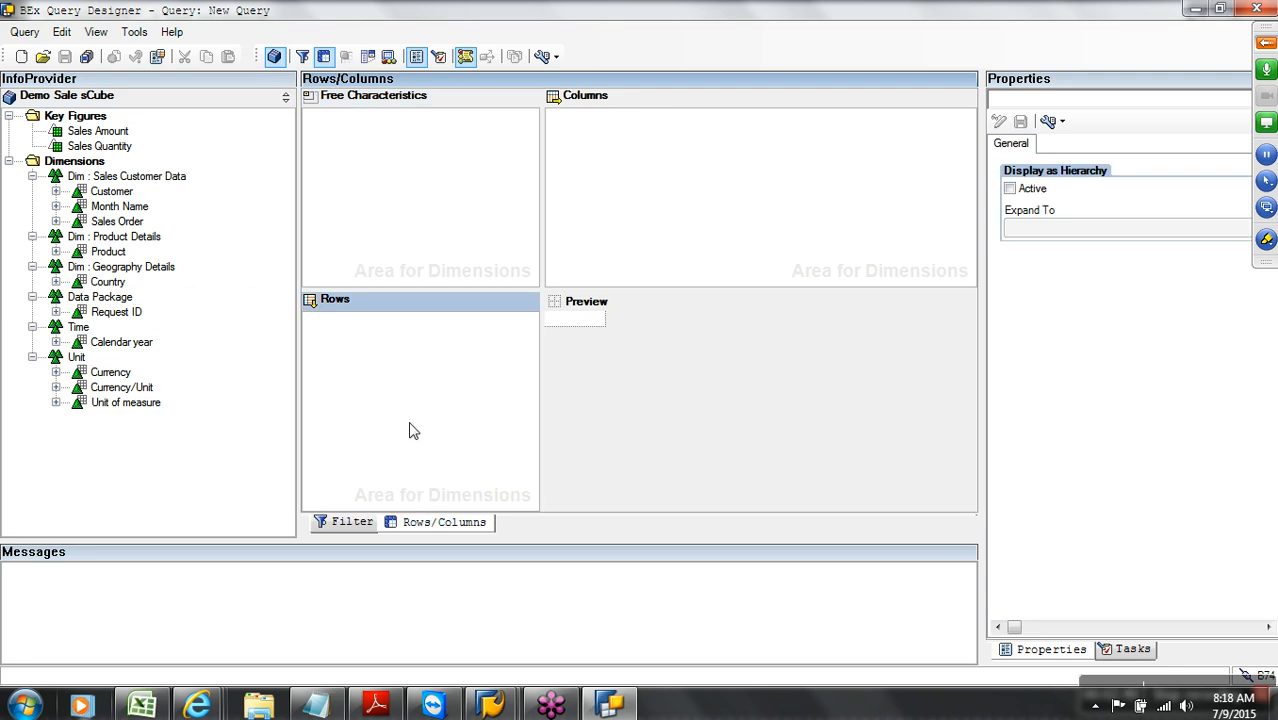
Put Calendar year in Rows and Sales Amount and Sales Quantity in Columns, then save
left_click(390, 228)
left_click(650, 192)
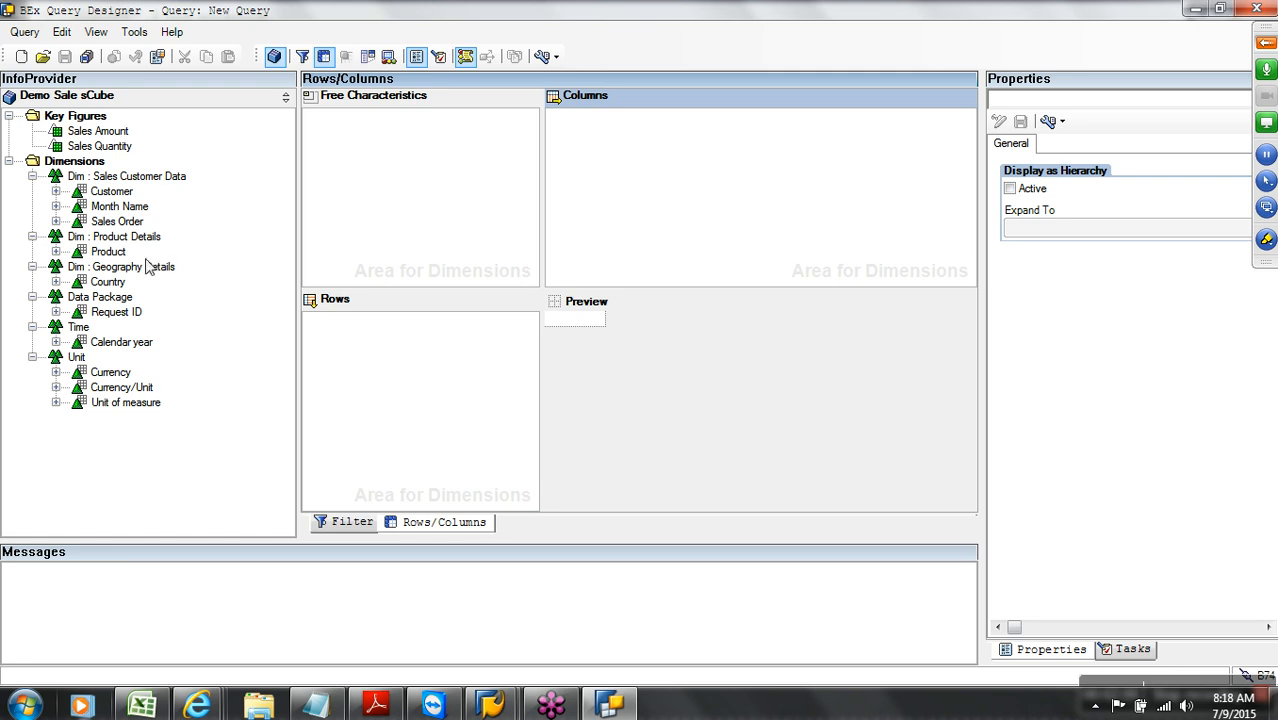
left_click_drag(130, 343, 358, 331)
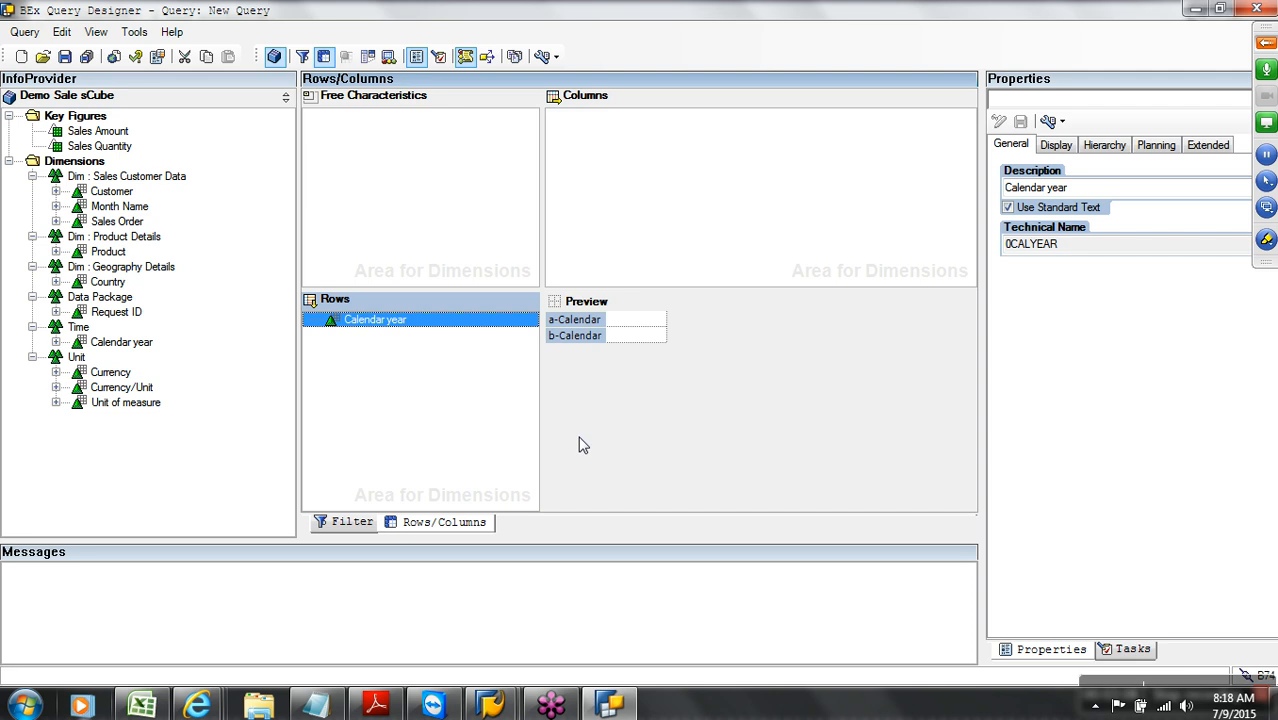
left_click_drag(120, 135, 610, 151)
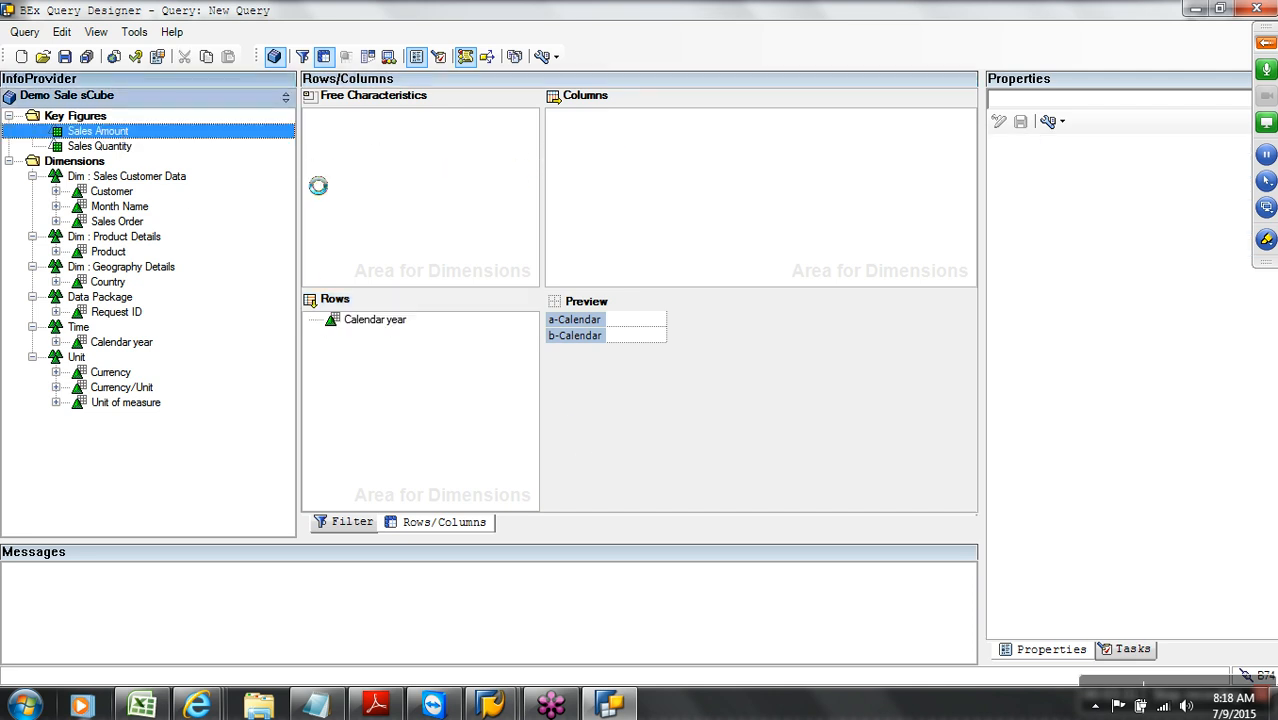
left_click_drag(122, 146, 636, 158)
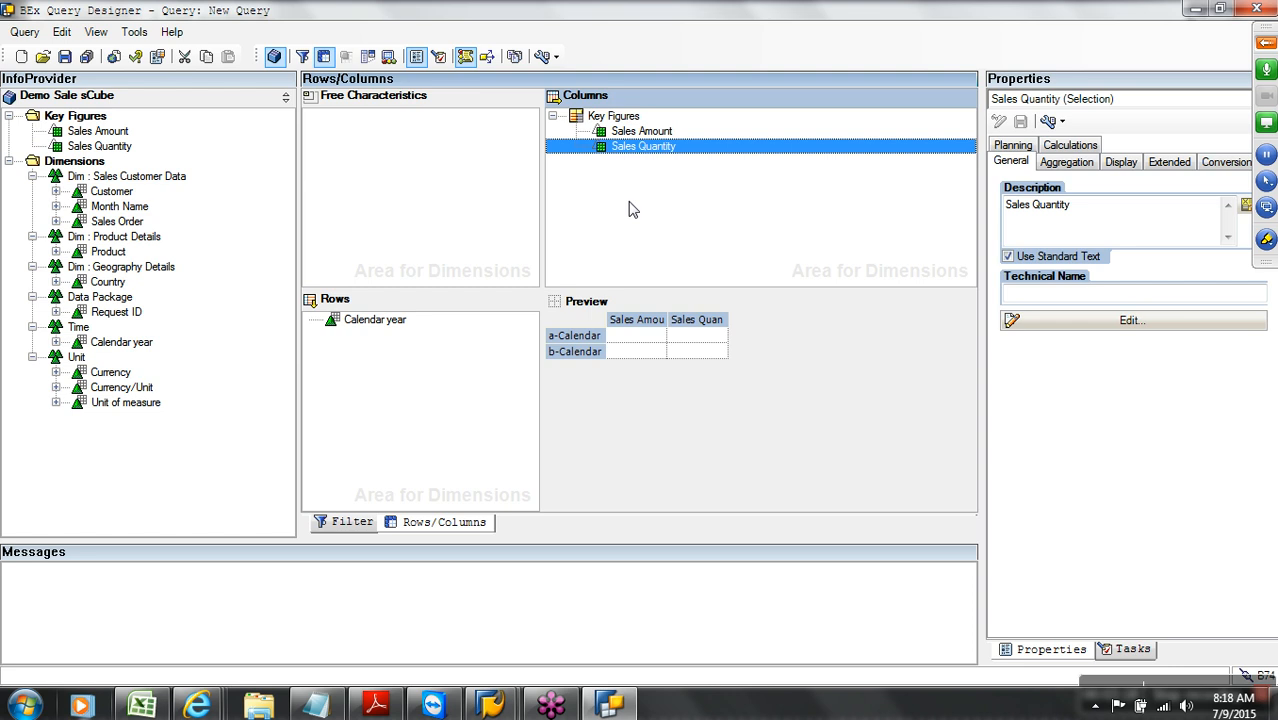
left_click(64, 56)
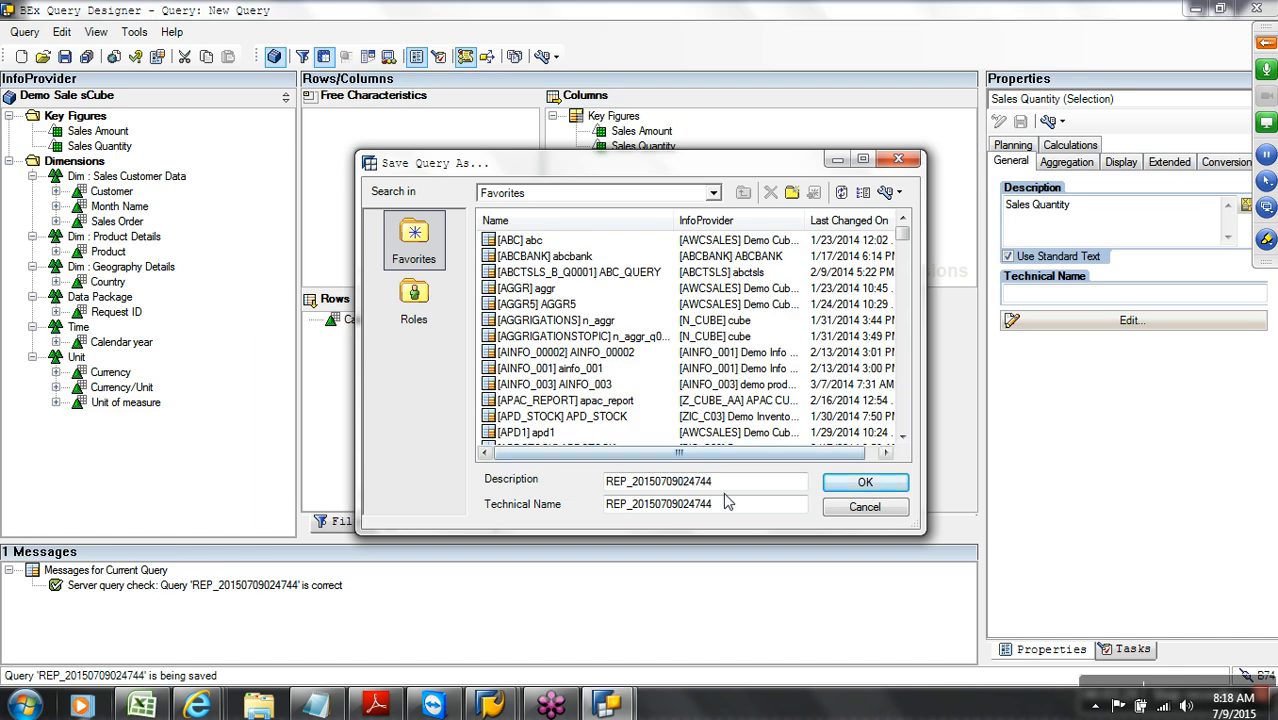
Enter CUBE01 as both Description and Technical Name in Save Query As and save
left_click_drag(765, 484, 620, 484)
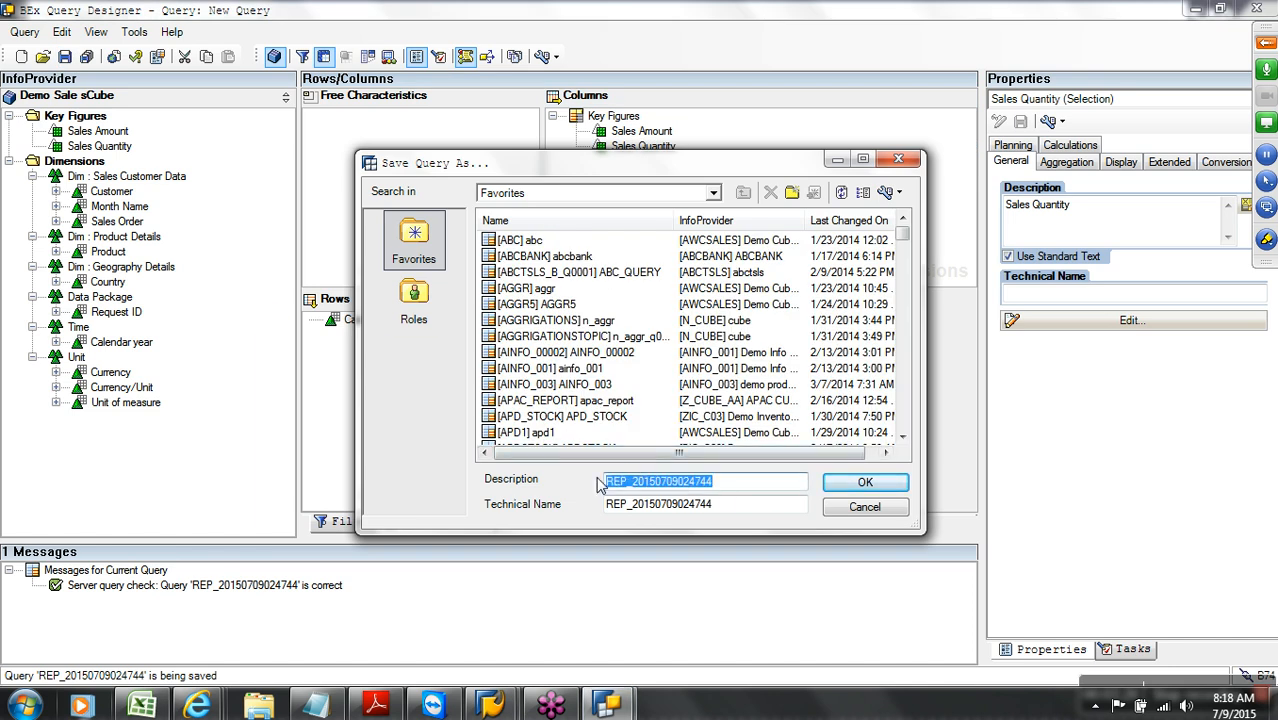
type("CUBE01")
key("Tab")
type("C")
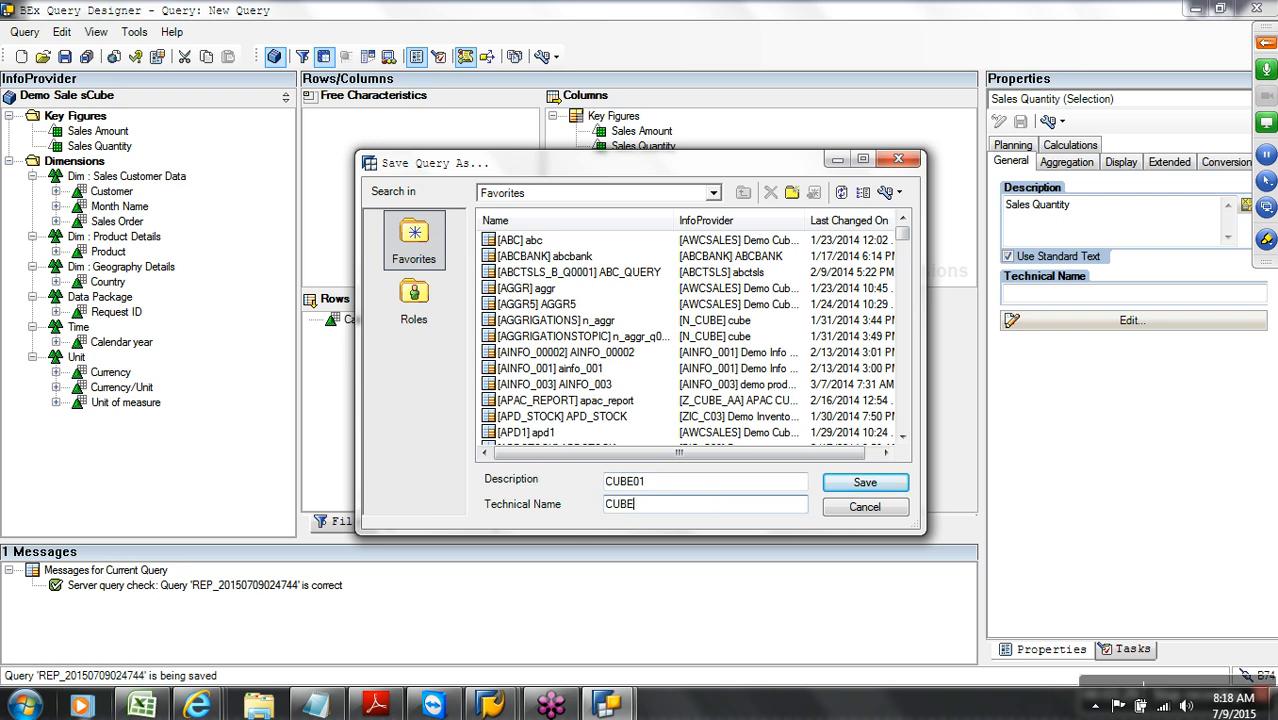
left_click(863, 484)
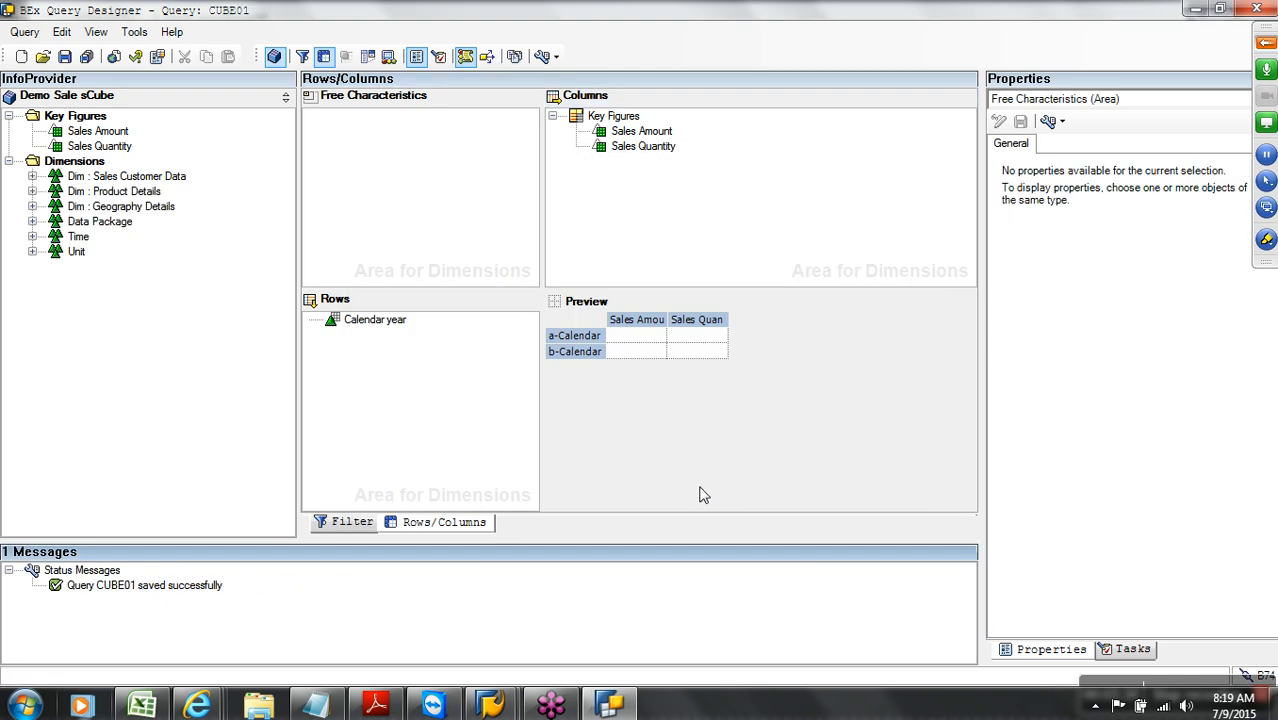
left_click(113, 57)
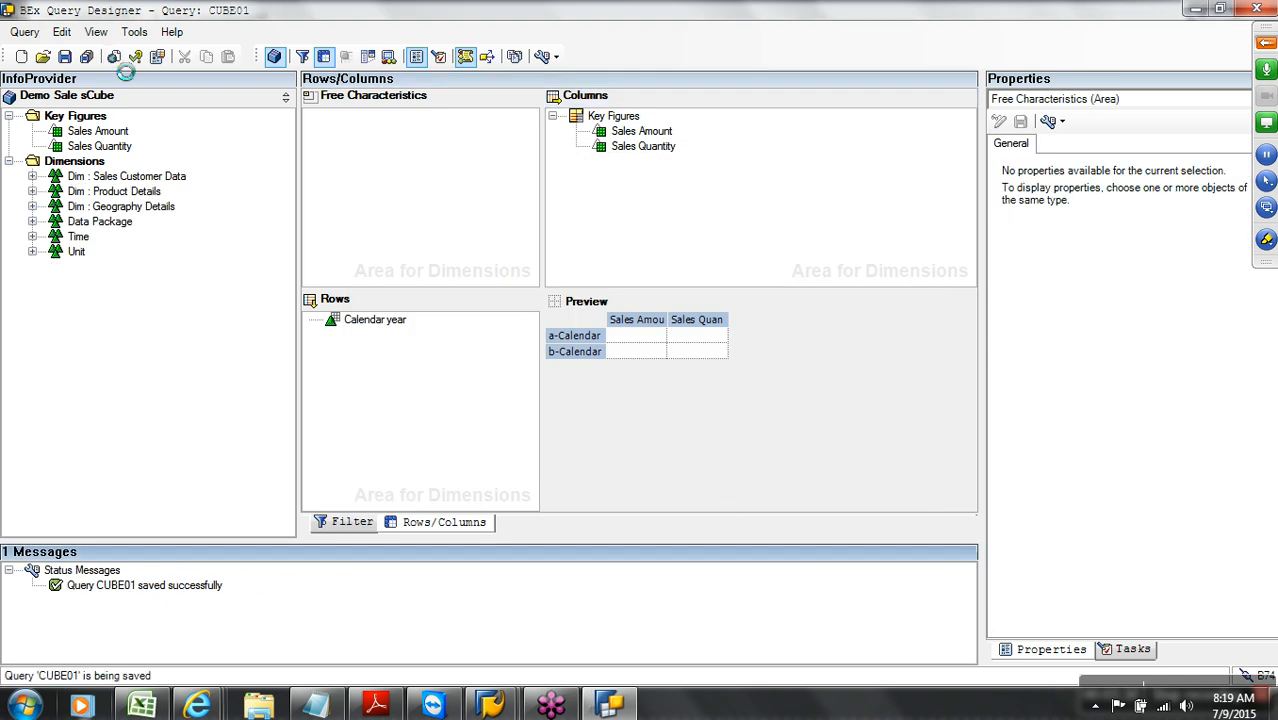
Log on to the SAP NetWeaver portal, maximize the browser and dismiss the popup-blocker warning
left_click(200, 706)
left_click(1162, 605)
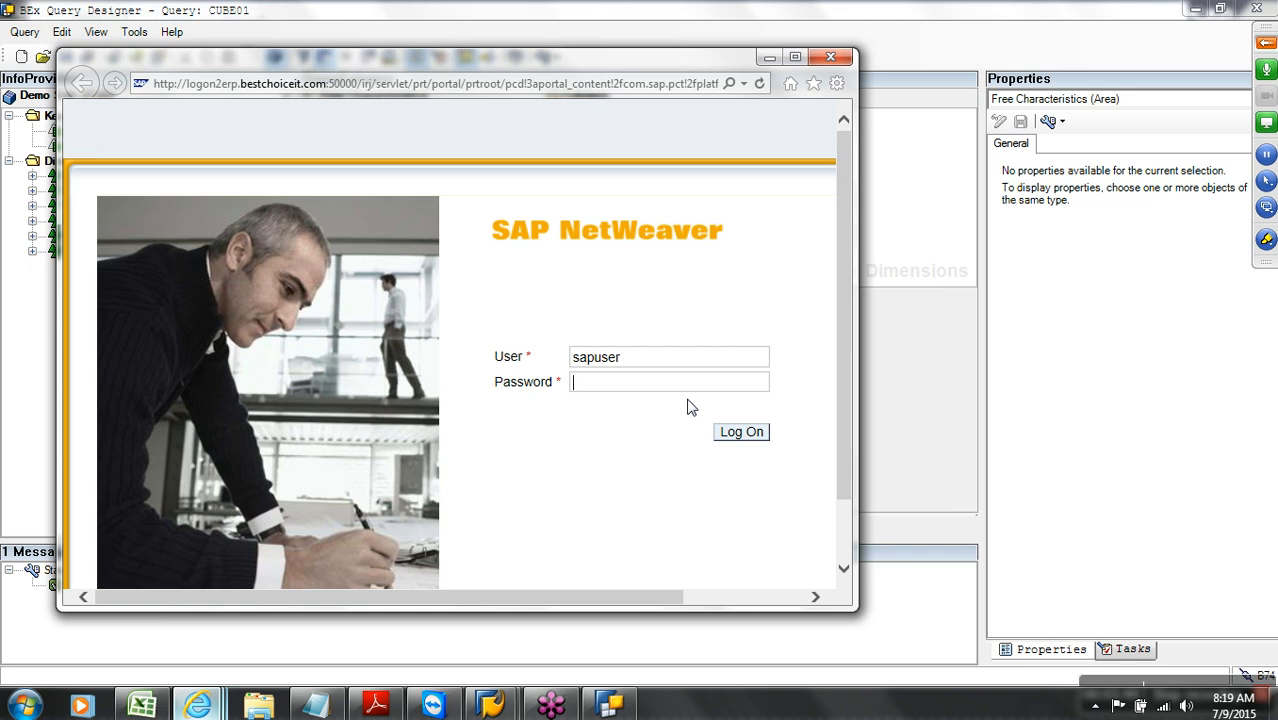
key("Return")
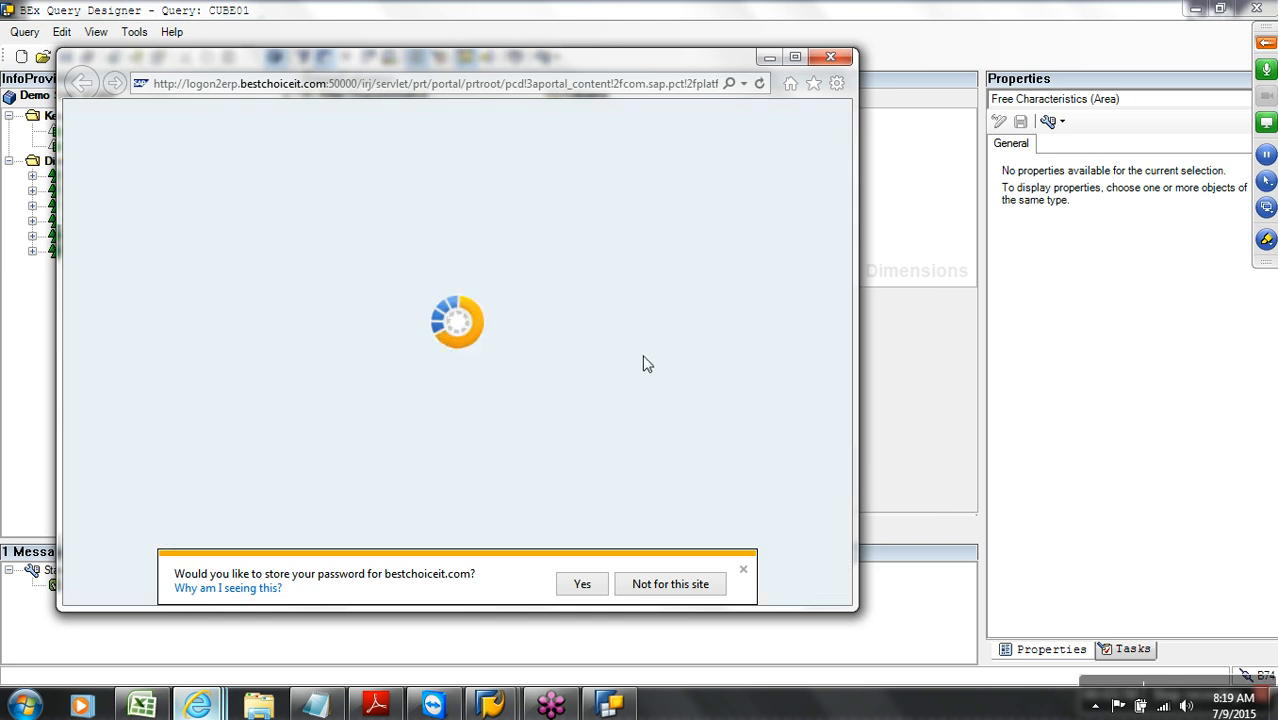
left_click(796, 57)
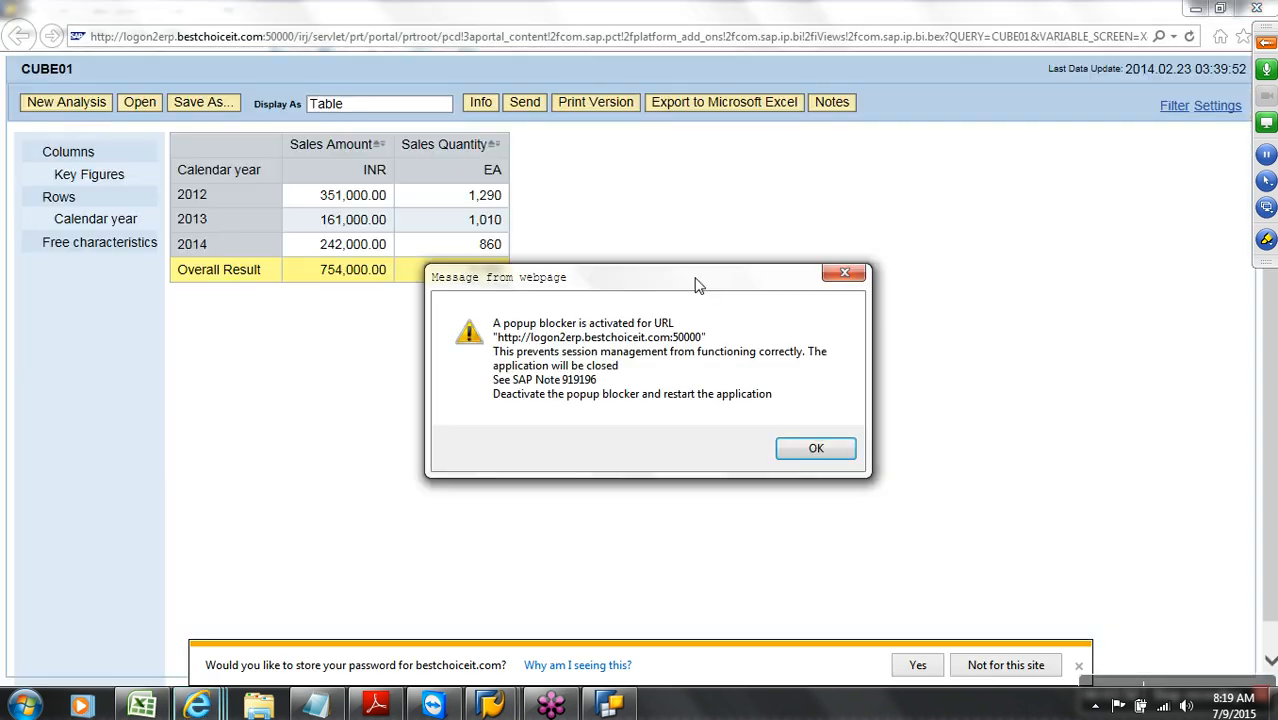
left_click(815, 451)
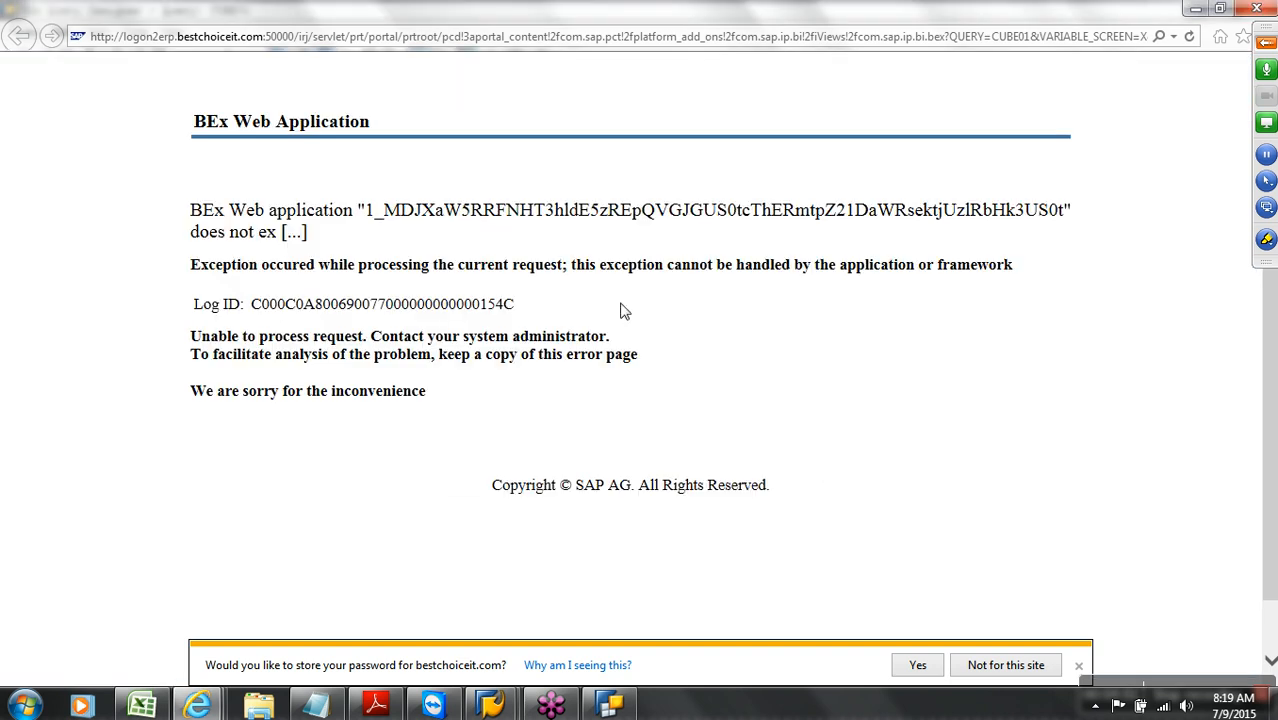
Reload the CUBE01 report URL twice, dismissing the popup-blocker warning each time
left_click(628, 42)
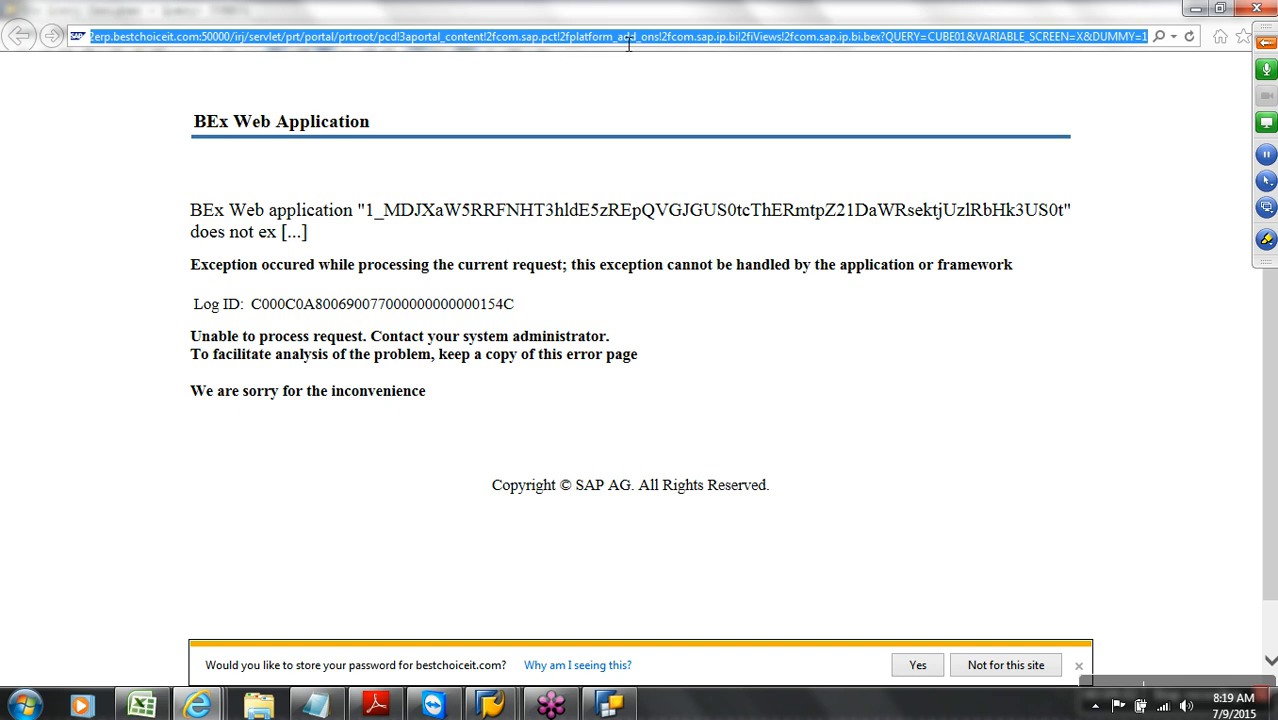
key("Return")
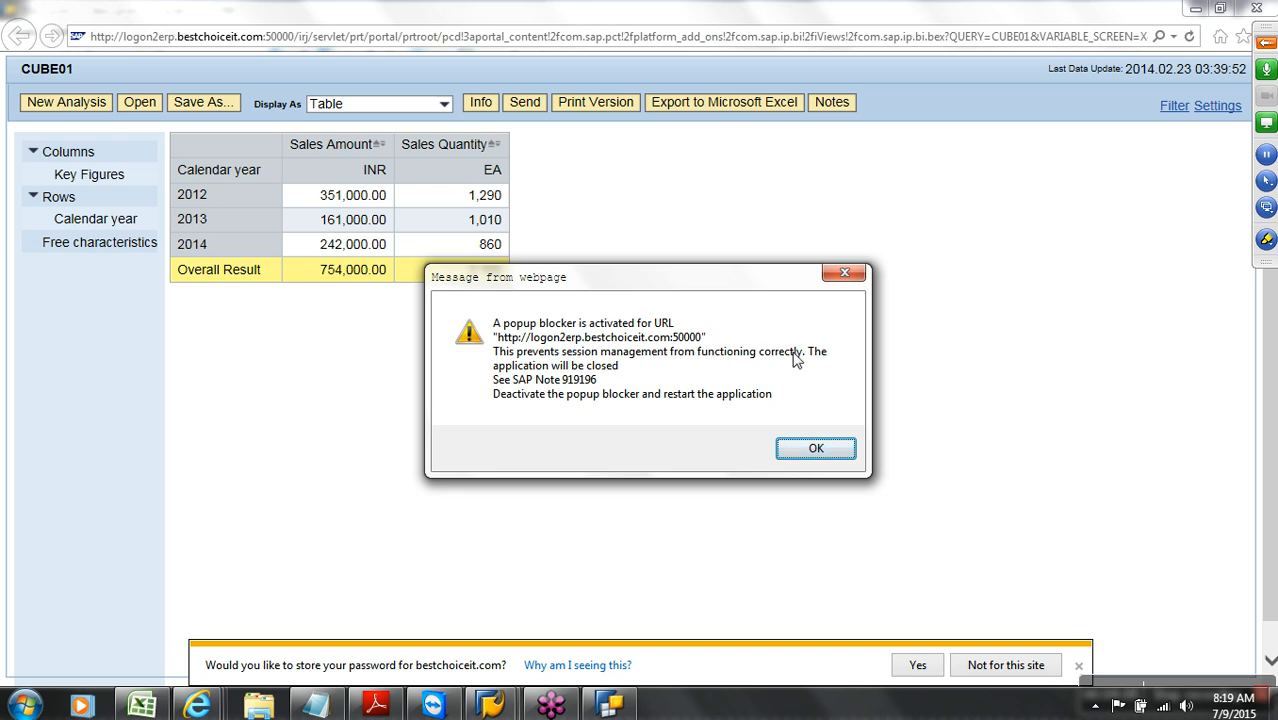
left_click(844, 272)
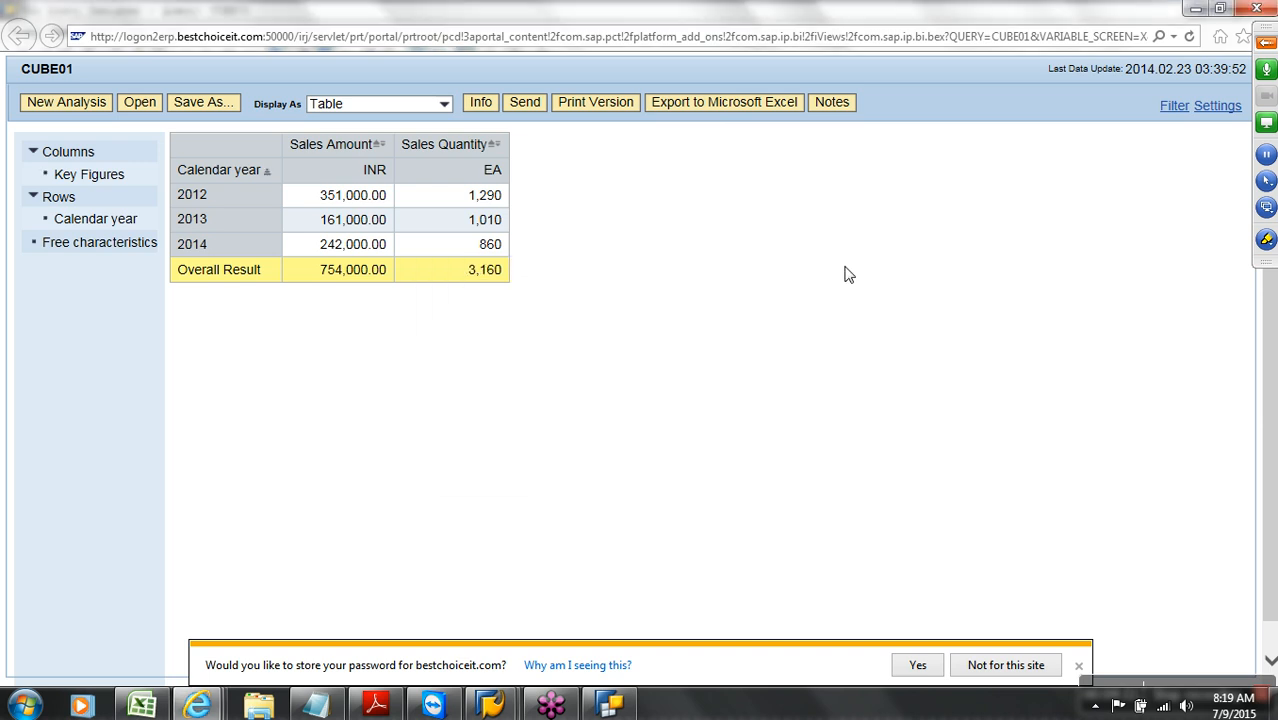
left_click(1049, 36)
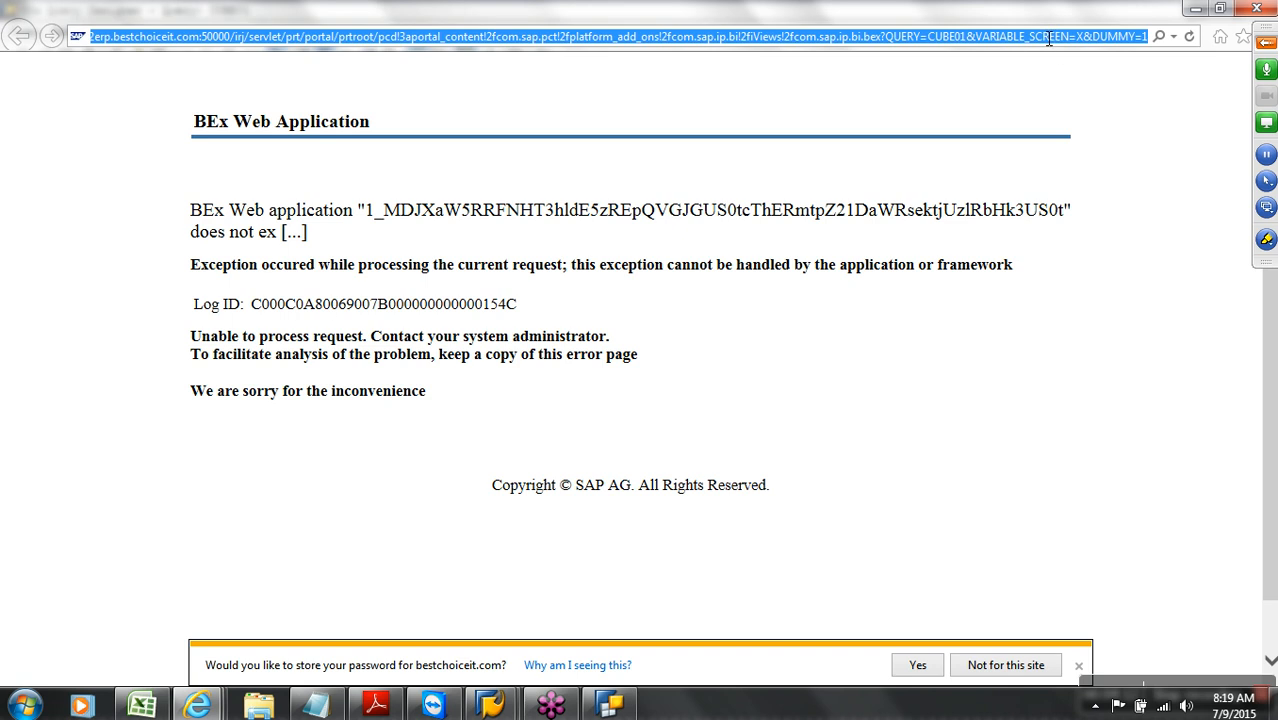
key("Return")
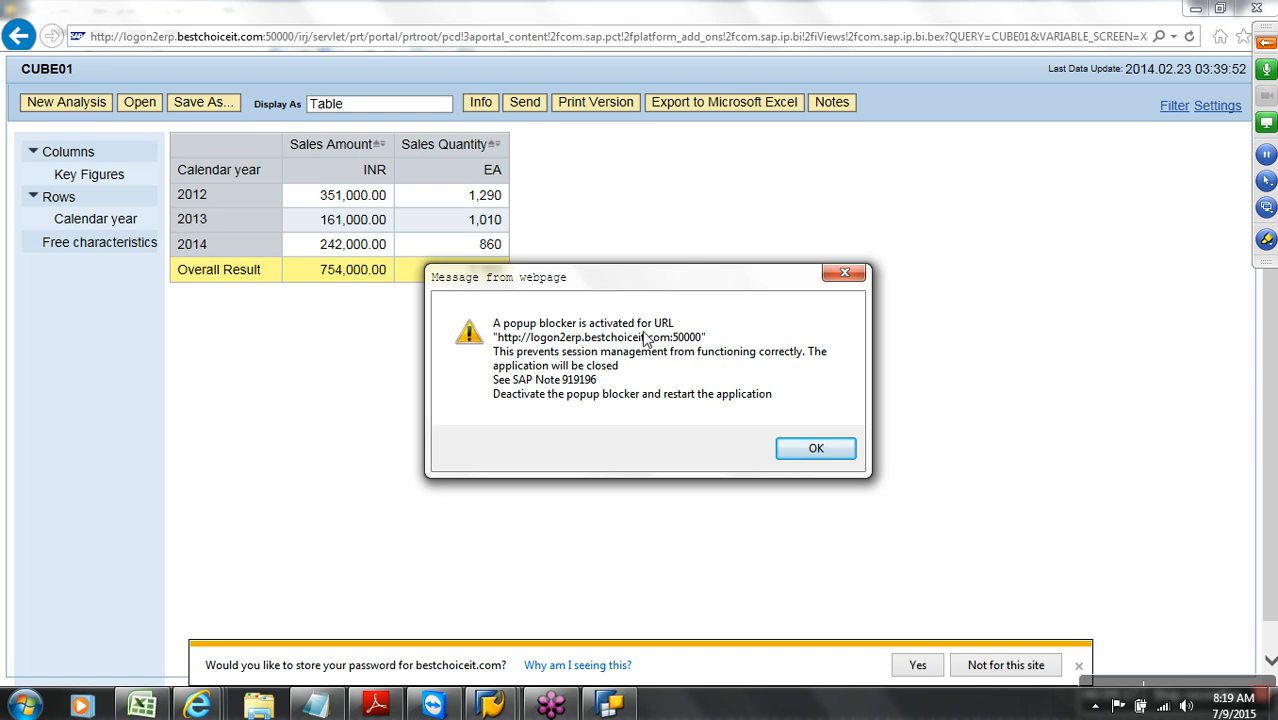
left_click(846, 274)
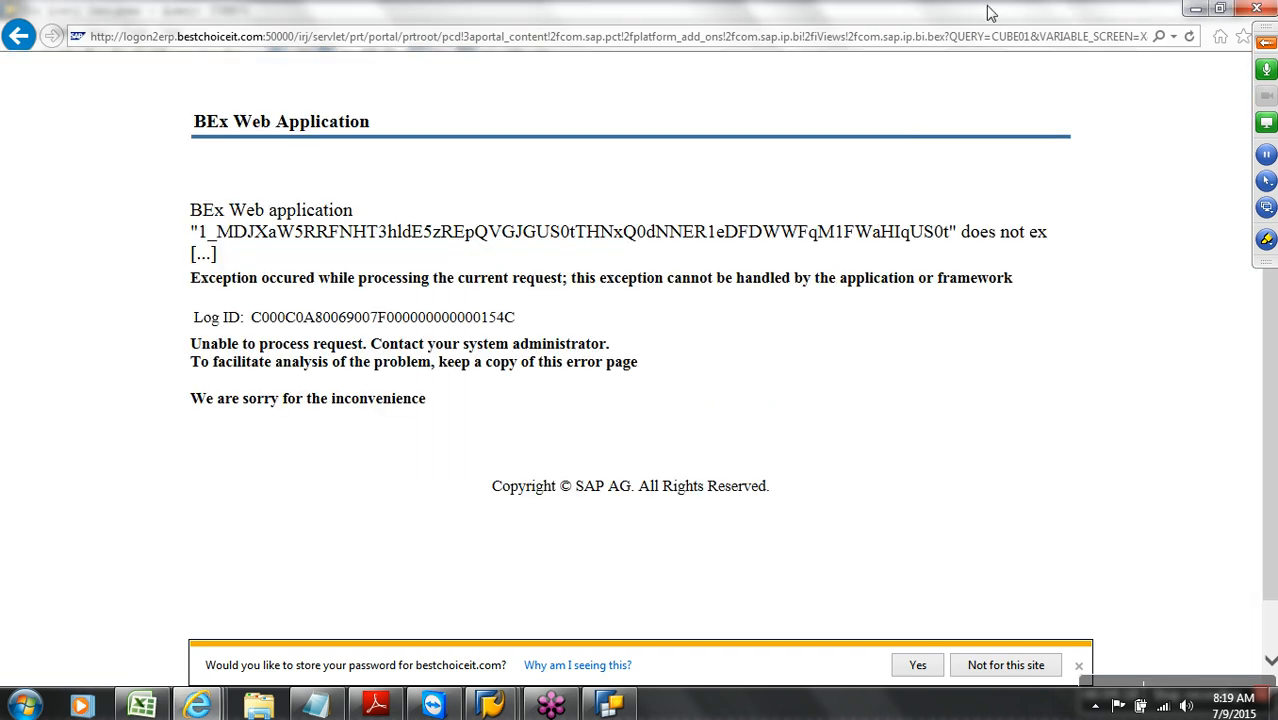
Go to the MSN home page and restore the browser to a smaller window
double_click(991, 13)
double_click(1092, 30)
left_click(1247, 40)
left_click(1221, 42)
double_click(967, 15)
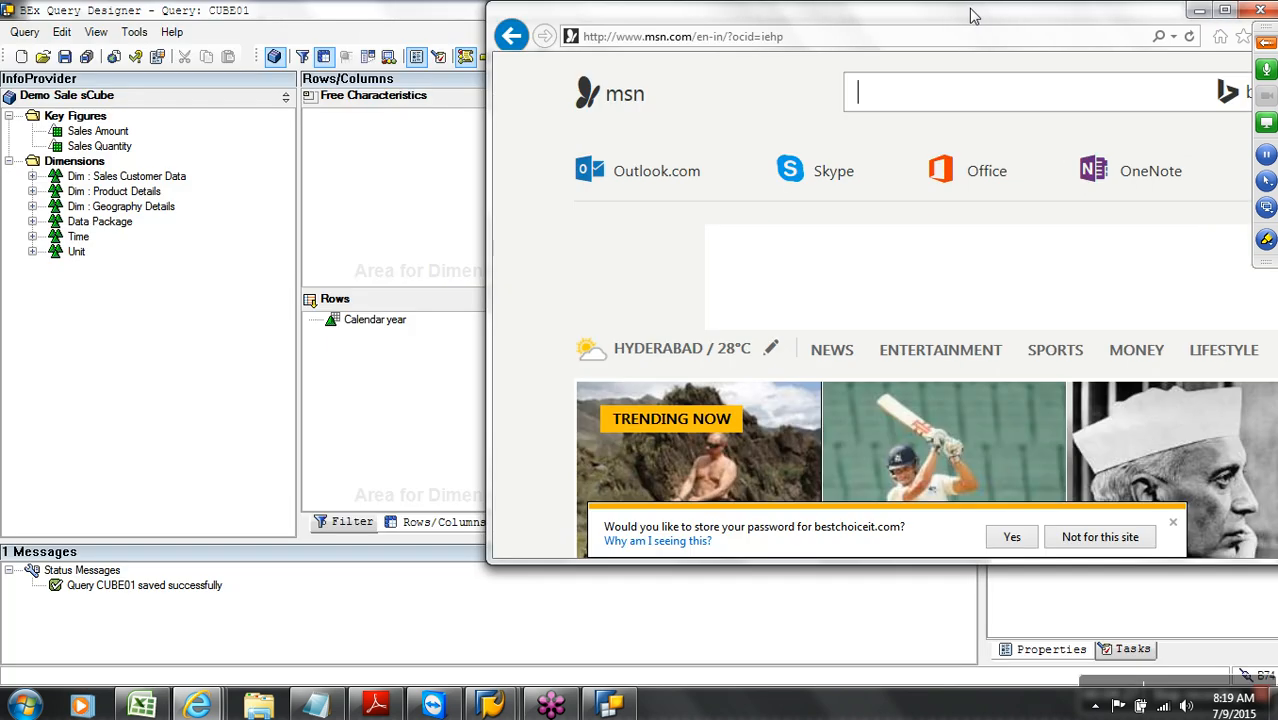
Turn off the Pop-up Blocker on Internet Options' Privacy tab, apply it, and close Internet Explorer
left_click_drag(1008, 16, 750, 50)
left_click(1091, 68)
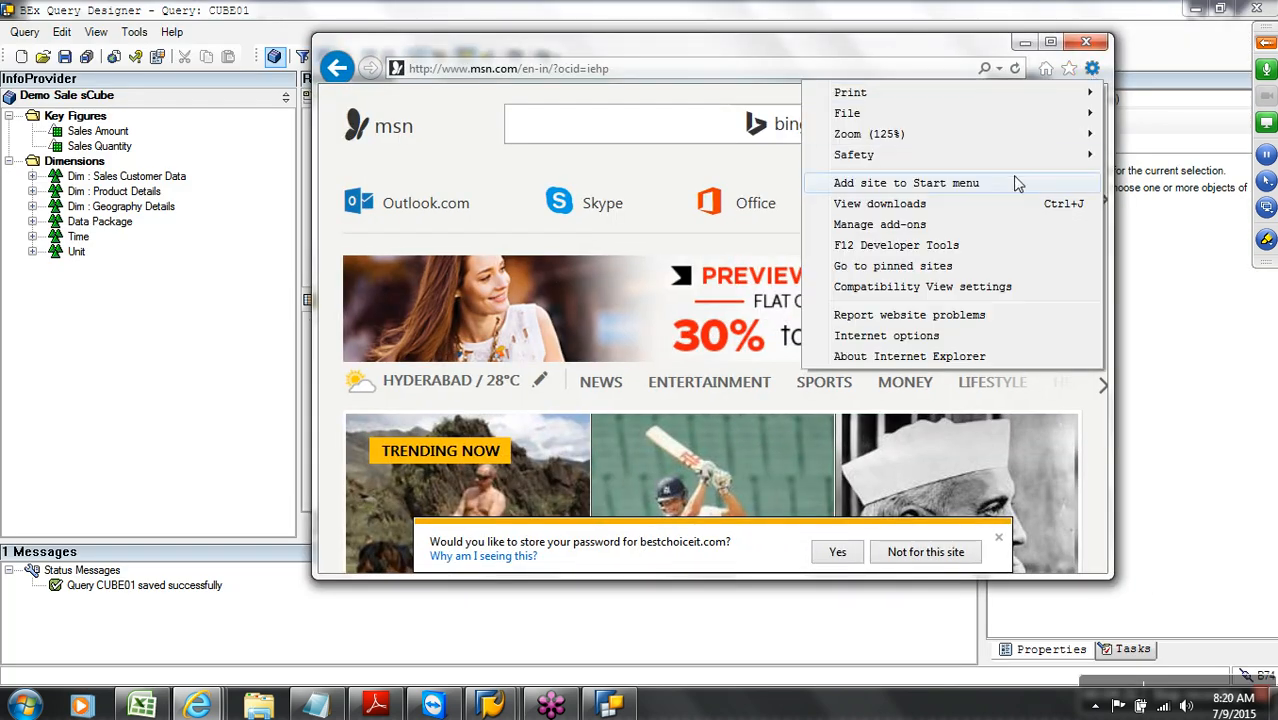
left_click(980, 336)
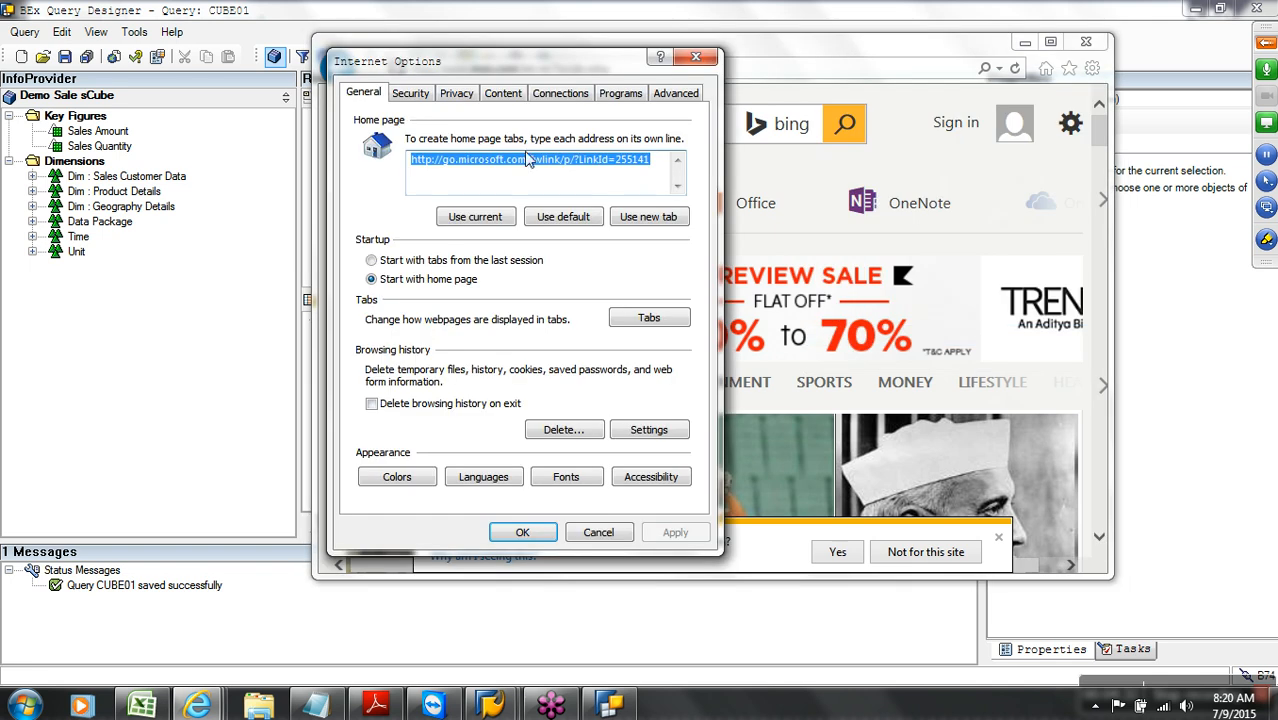
left_click(422, 98)
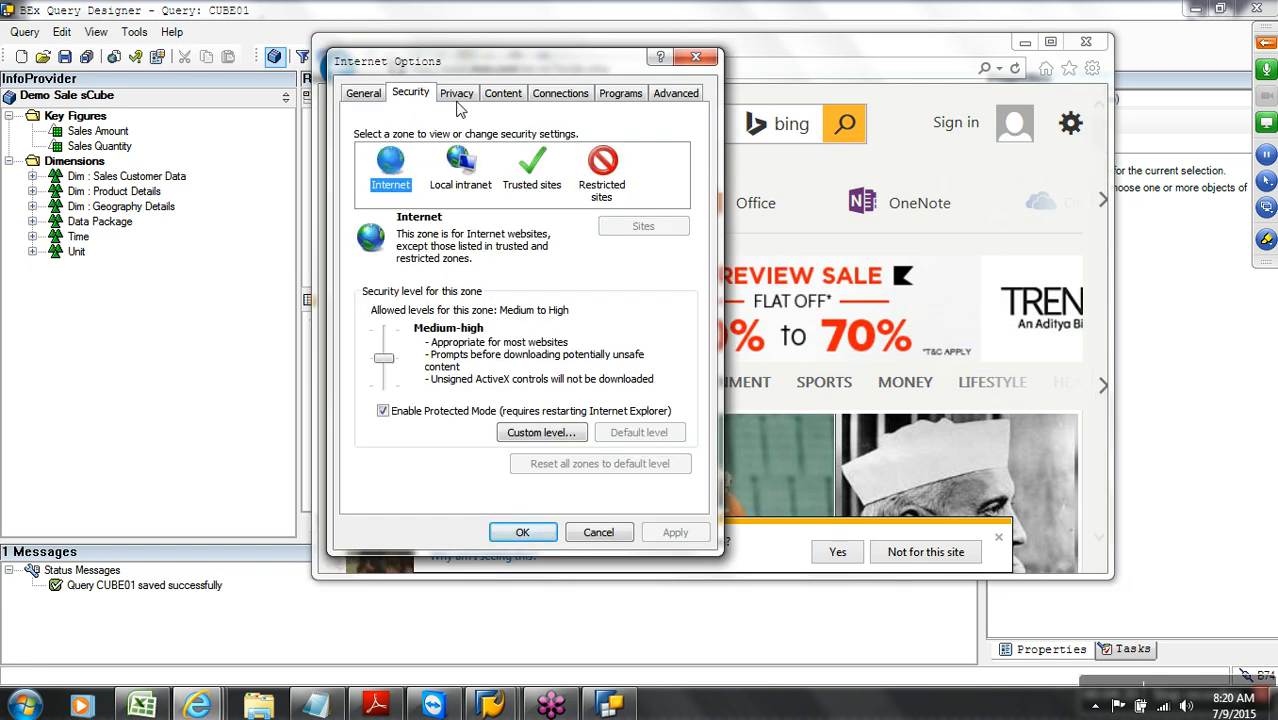
left_click(378, 98)
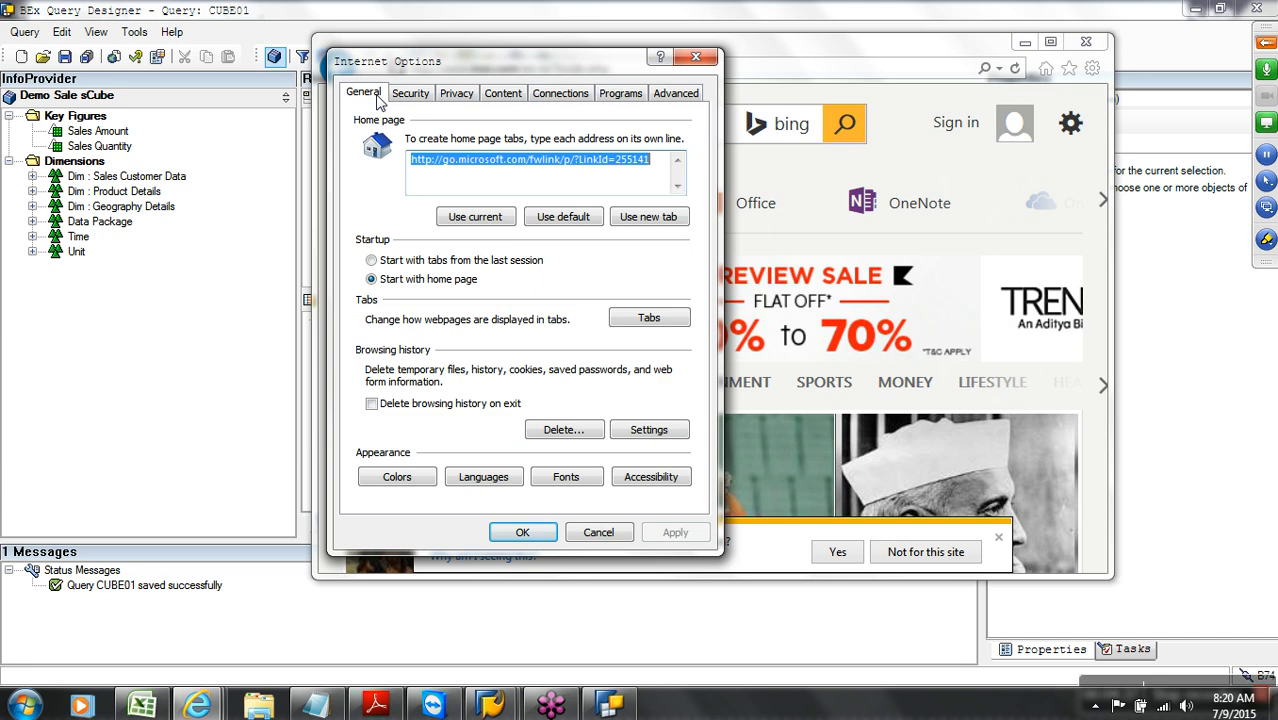
left_click(402, 97)
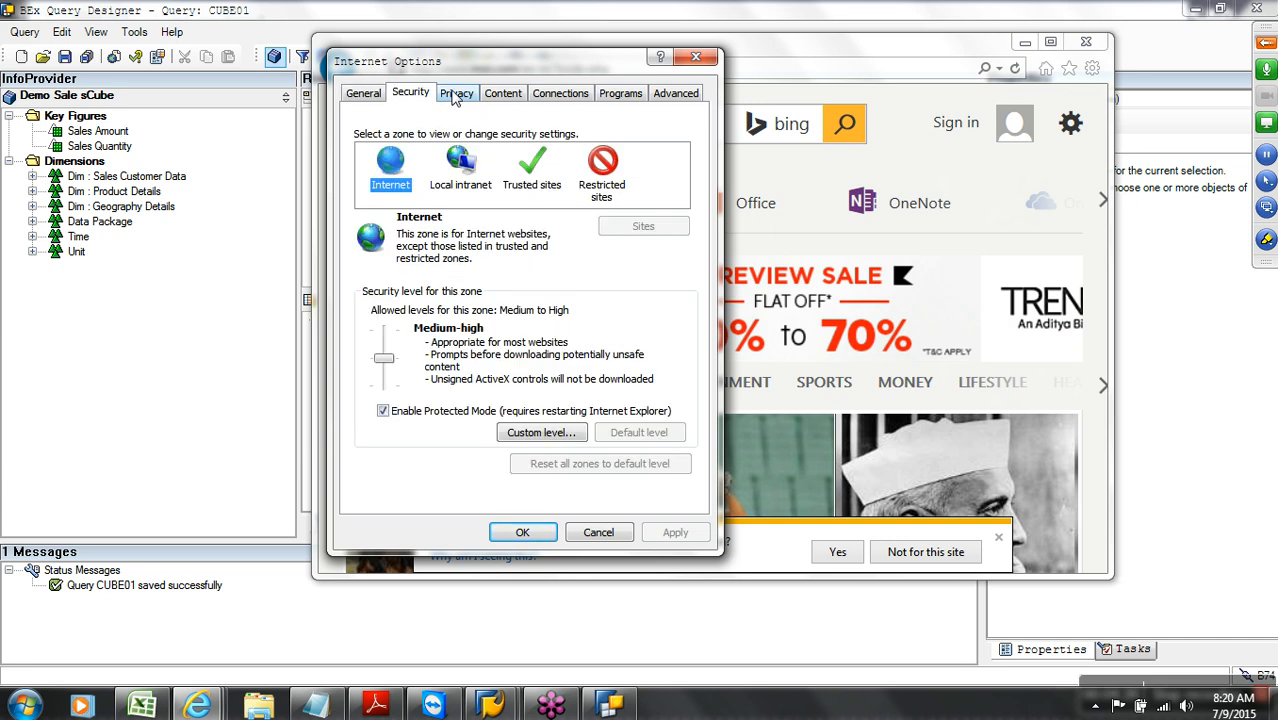
left_click(452, 93)
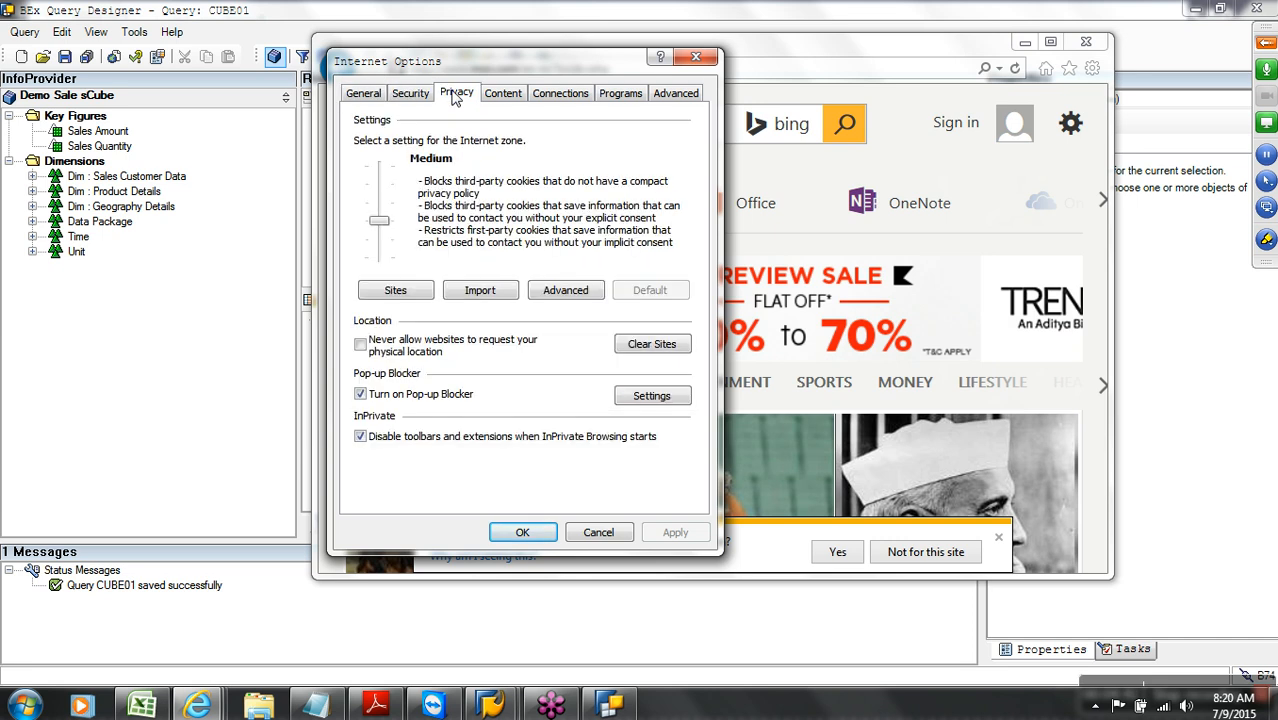
left_click(426, 396)
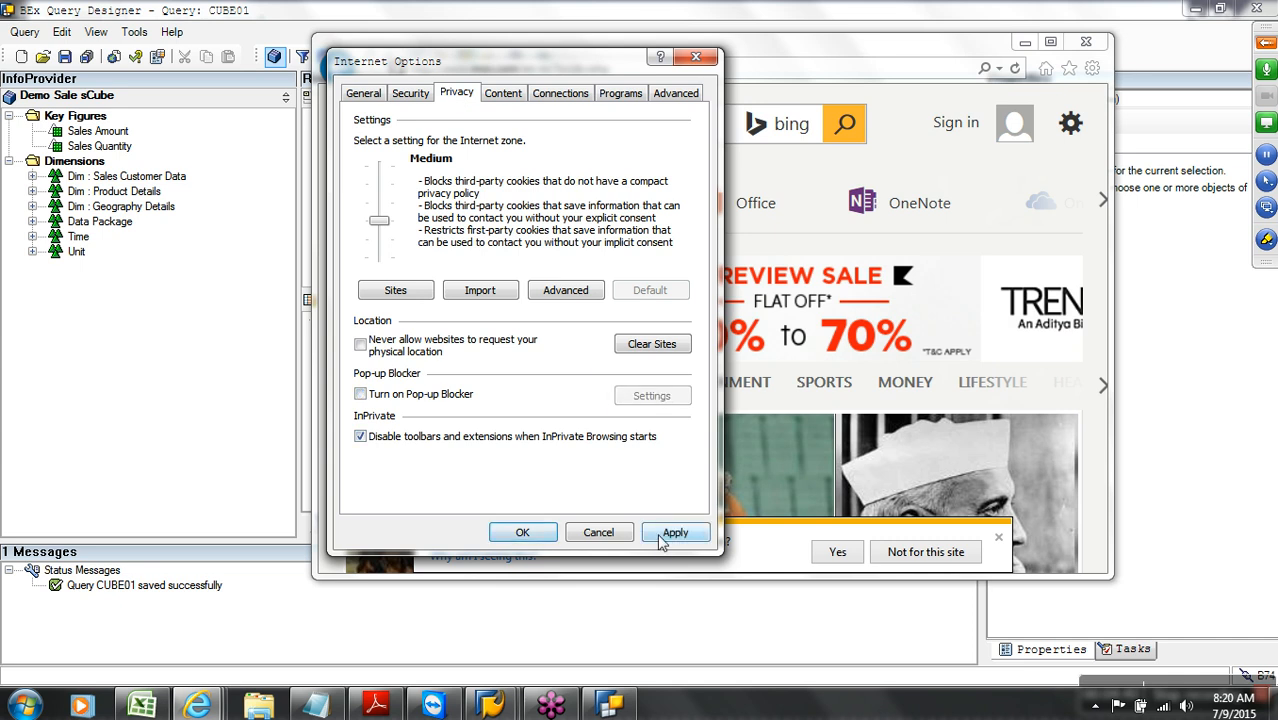
left_click(660, 540)
left_click(521, 533)
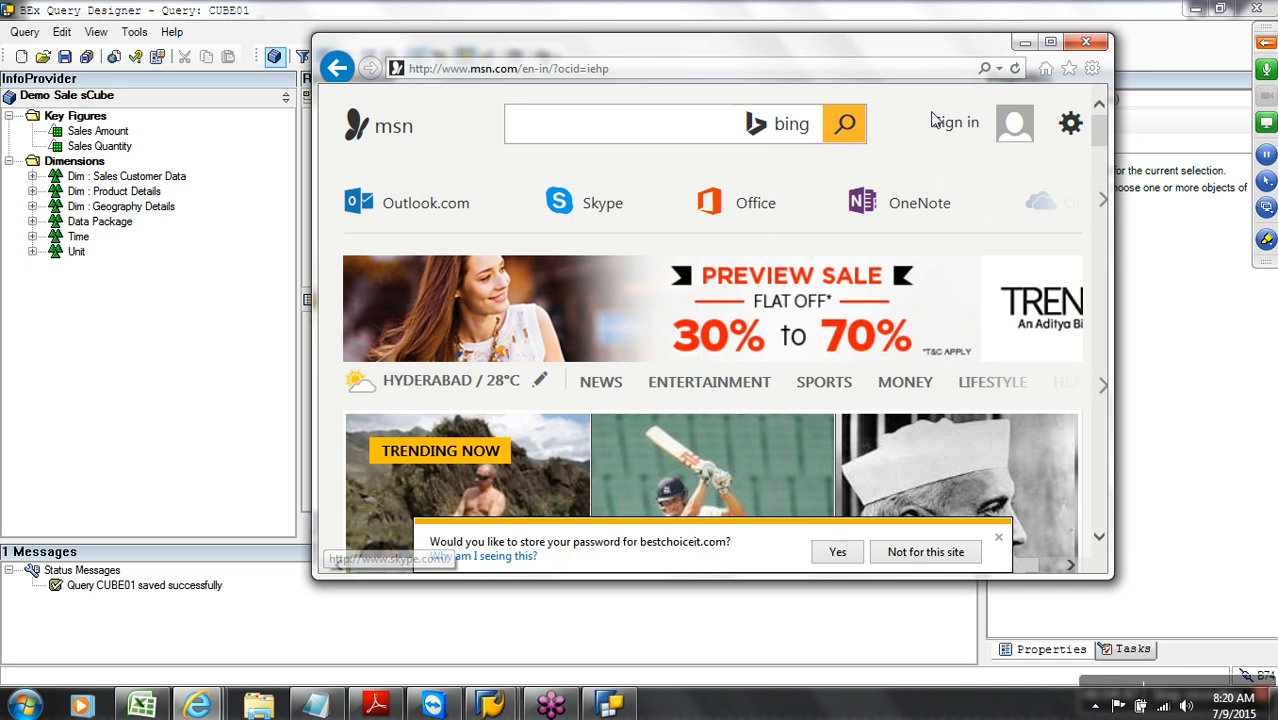
left_click(1076, 45)
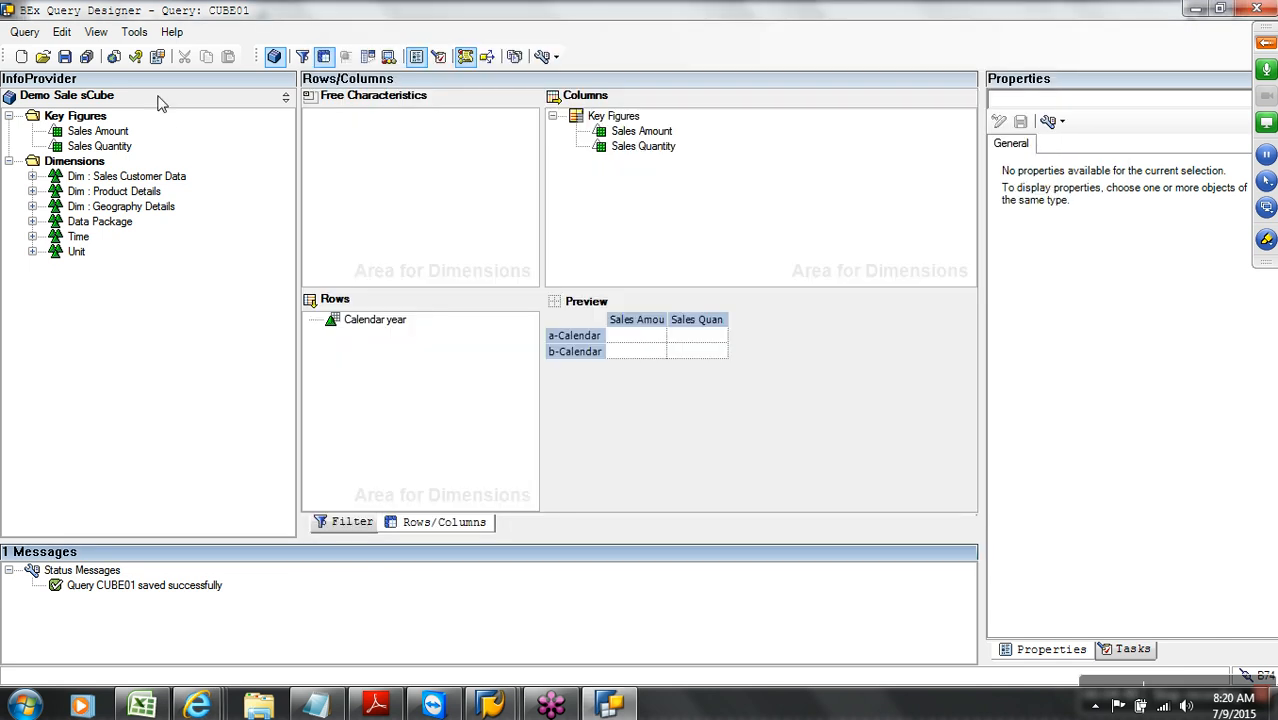
Execute CUBE01 on the web and maximize the BEx Web report showing 754,000.00 INR and 3,160 EA
left_click(113, 56)
mouse_move(198, 706)
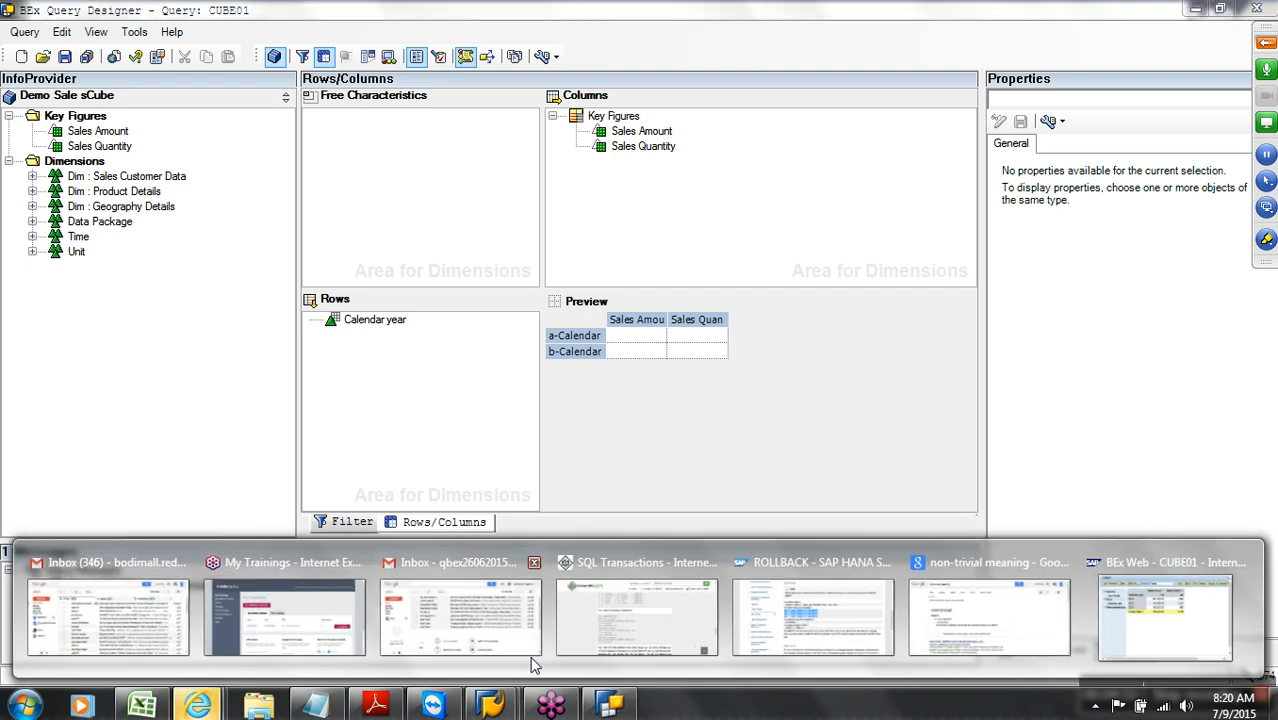
left_click(1165, 620)
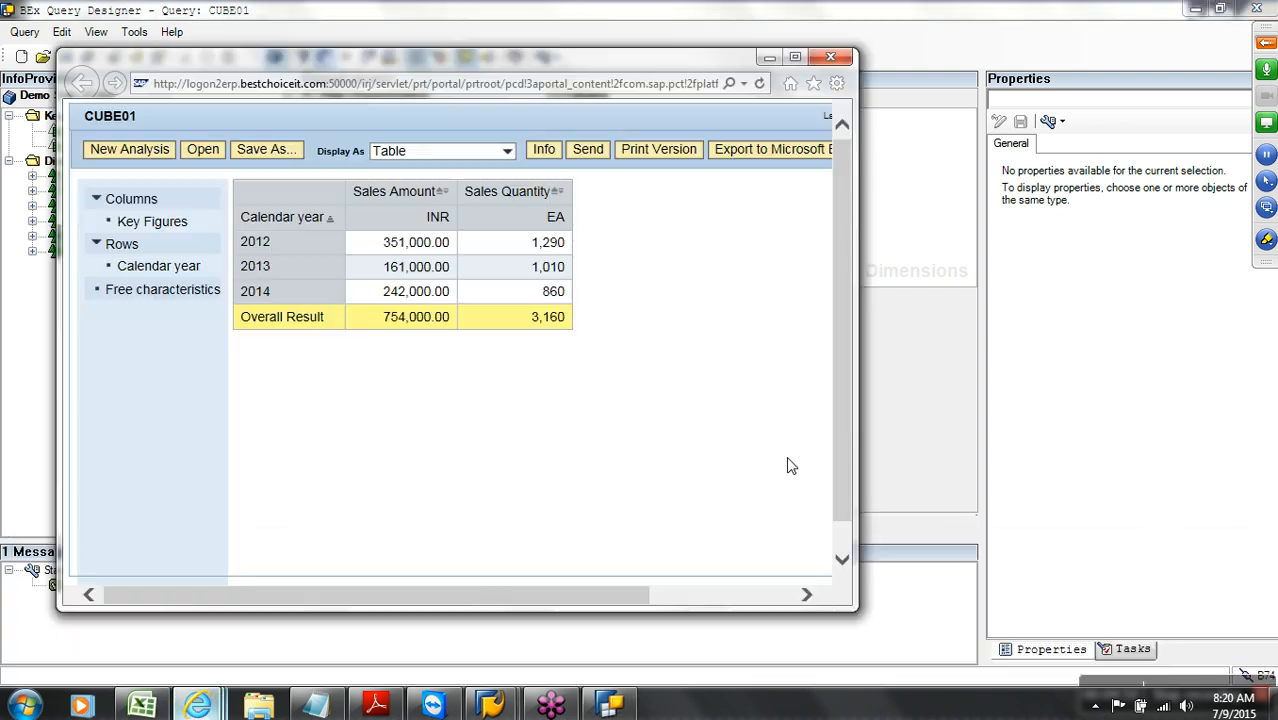
left_click(795, 58)
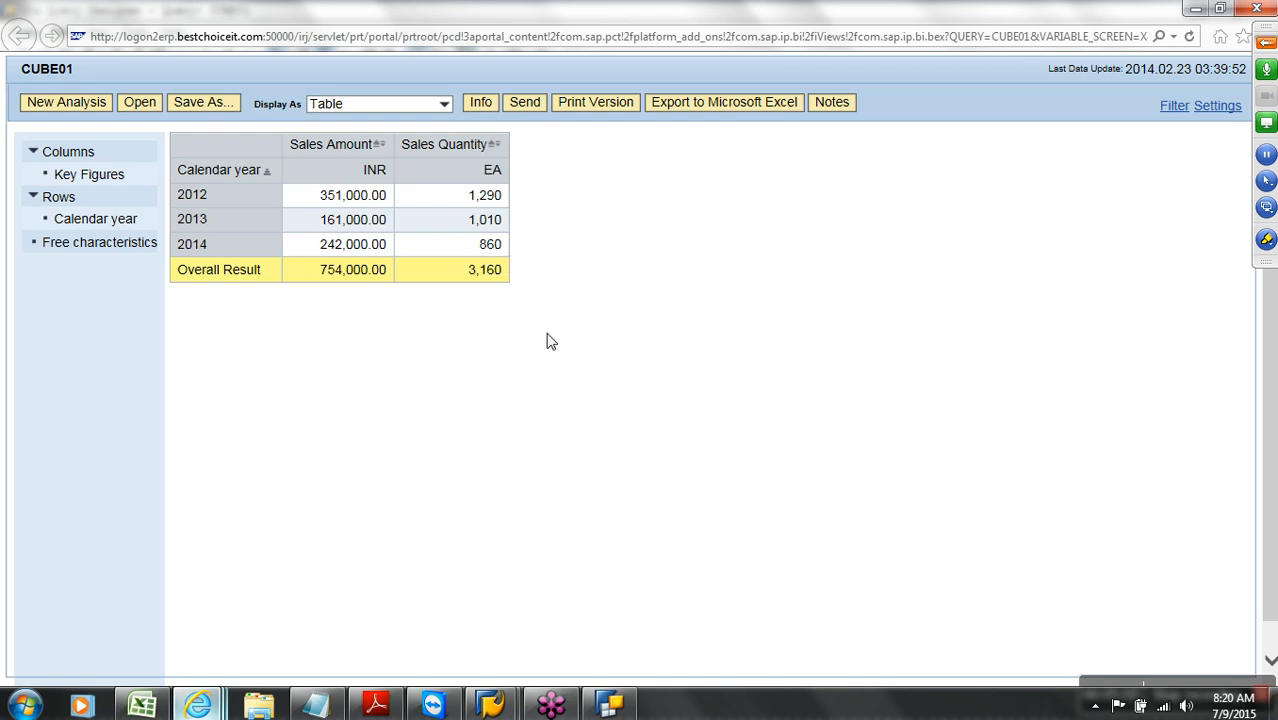
Hide the 0CHNGID, Record type and Request ID columns in the CUBE01 list
mouse_move(495, 706)
left_click(552, 640)
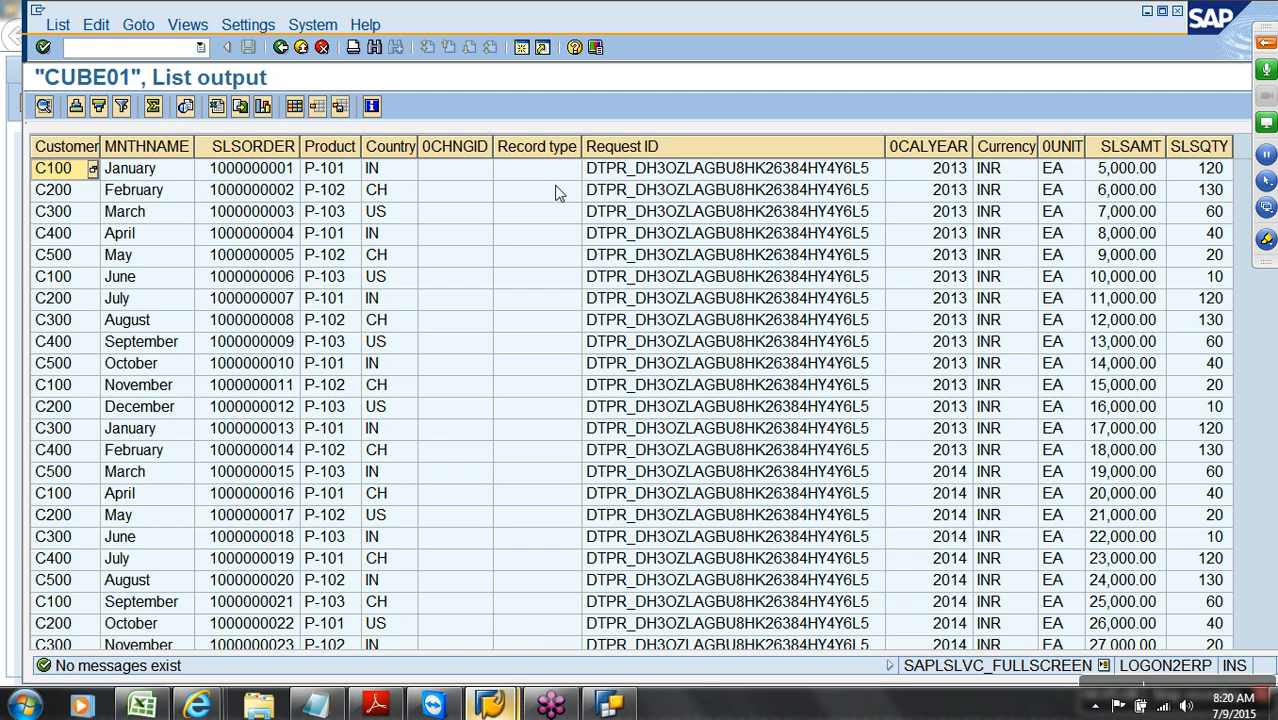
left_click_drag(486, 155, 610, 150)
right_click(612, 148)
left_click(644, 178)
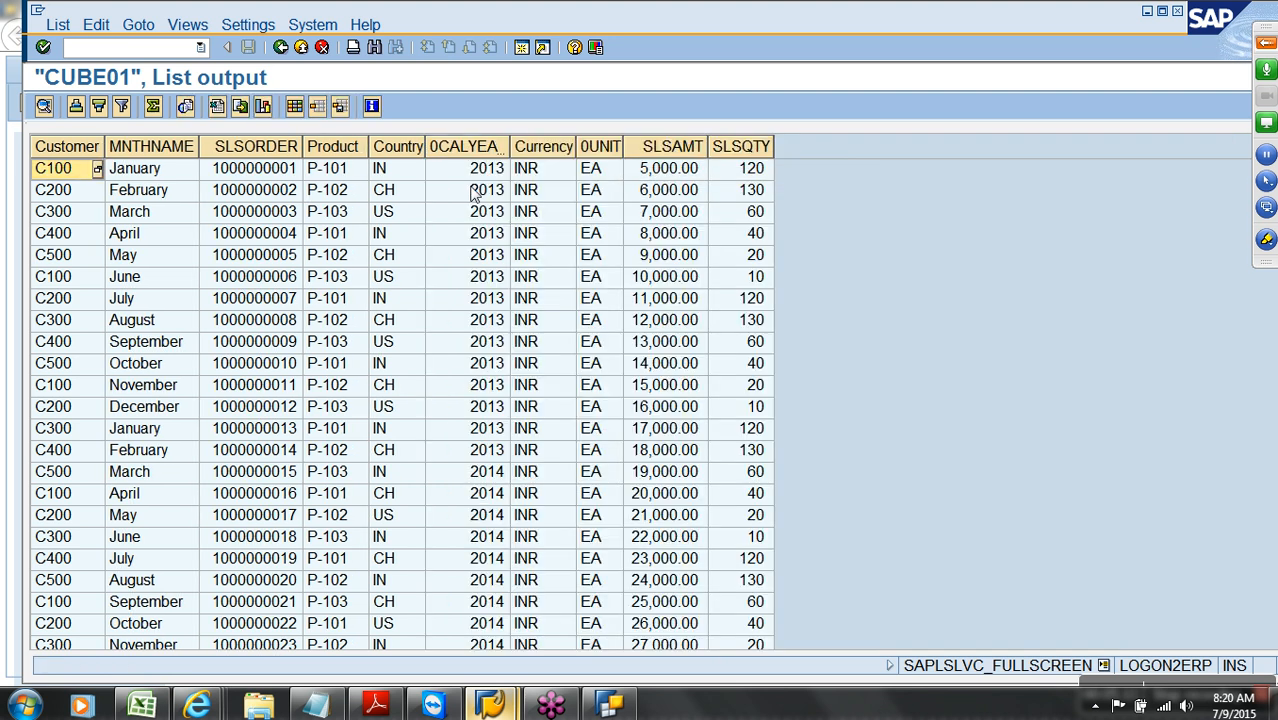
Sort the list ascending by 0CALYEAR and total the SLSAMT and SLSQTY columns
left_click(472, 150)
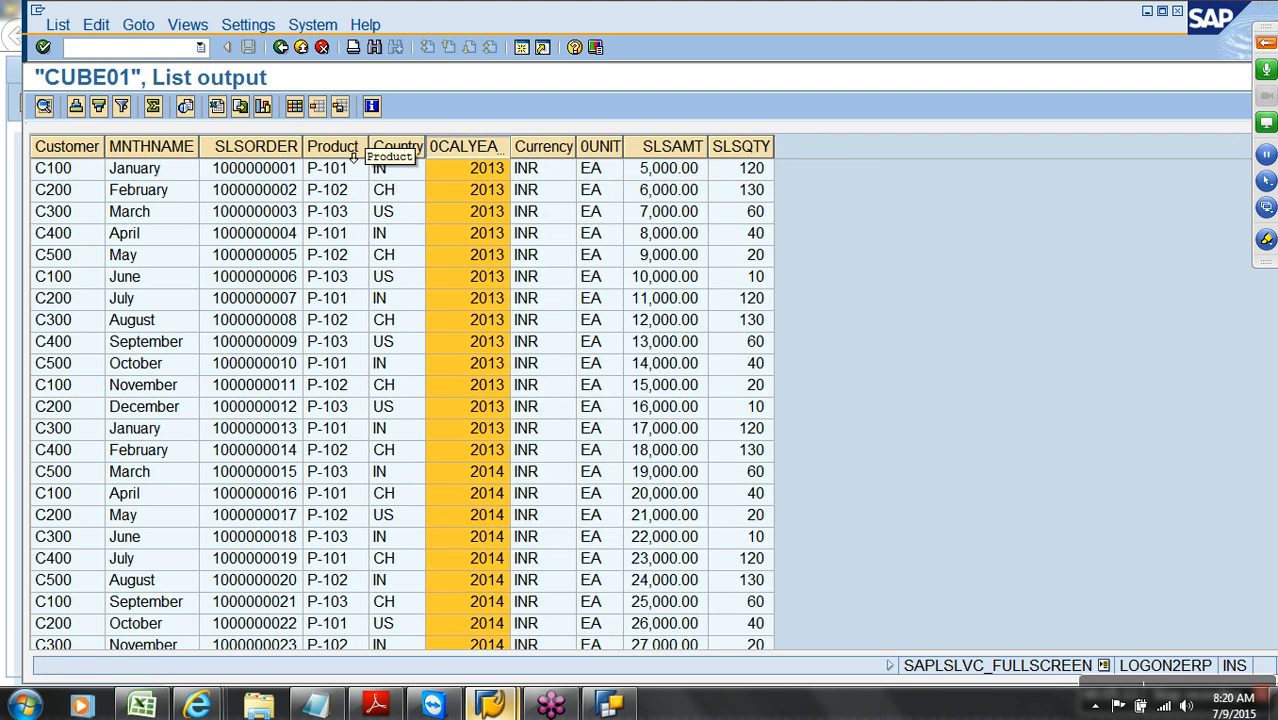
left_click(76, 106)
scroll(471, 280, "down", 9)
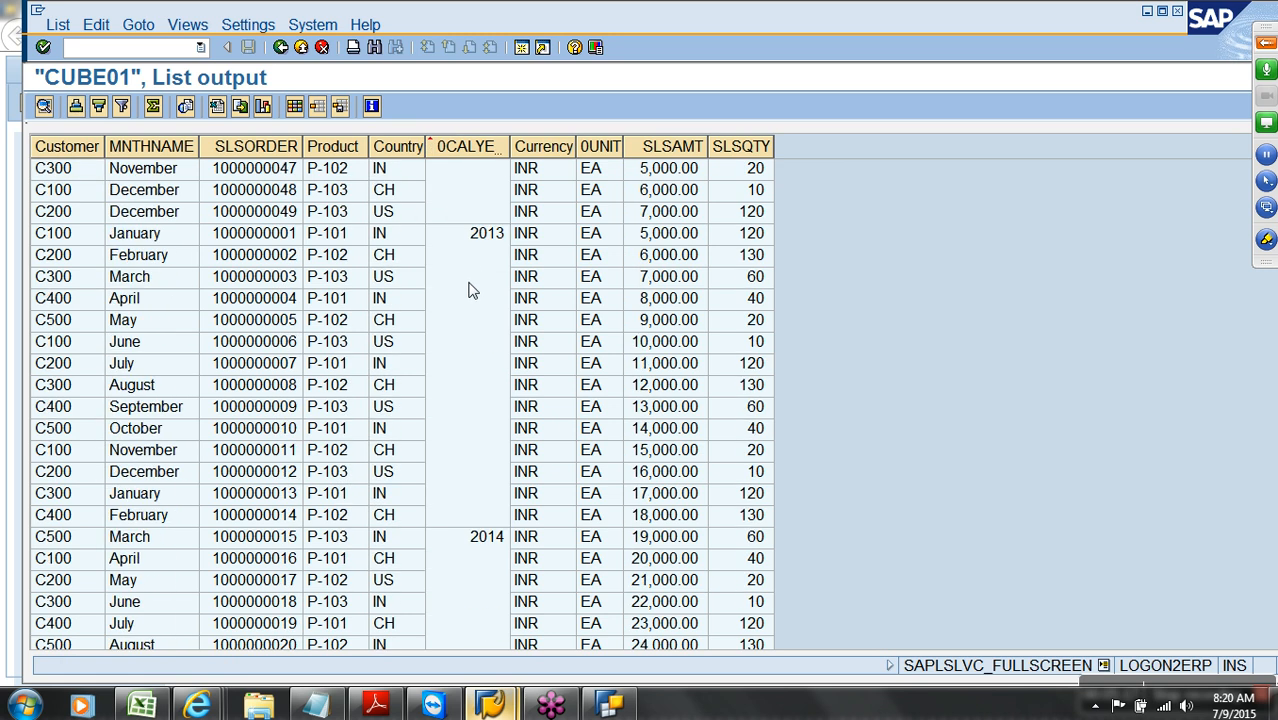
scroll(471, 285, "up", 6)
scroll(485, 288, "up", 3)
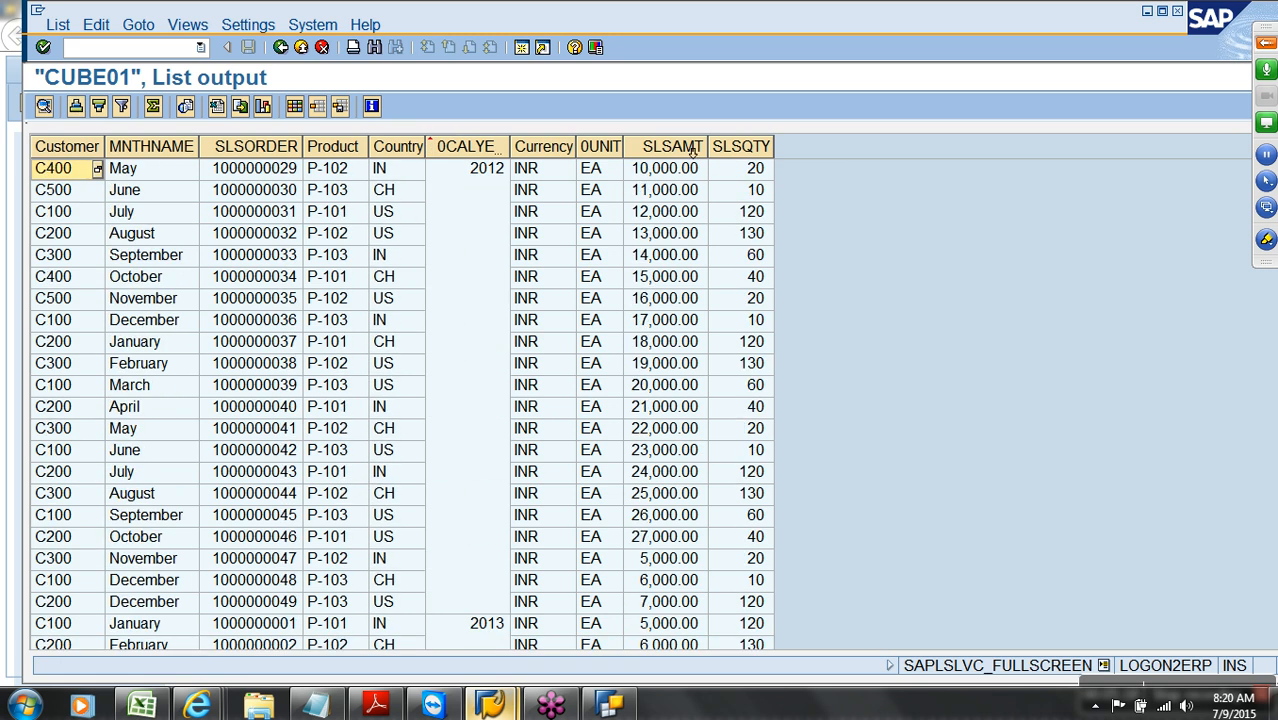
left_click_drag(692, 150, 760, 150)
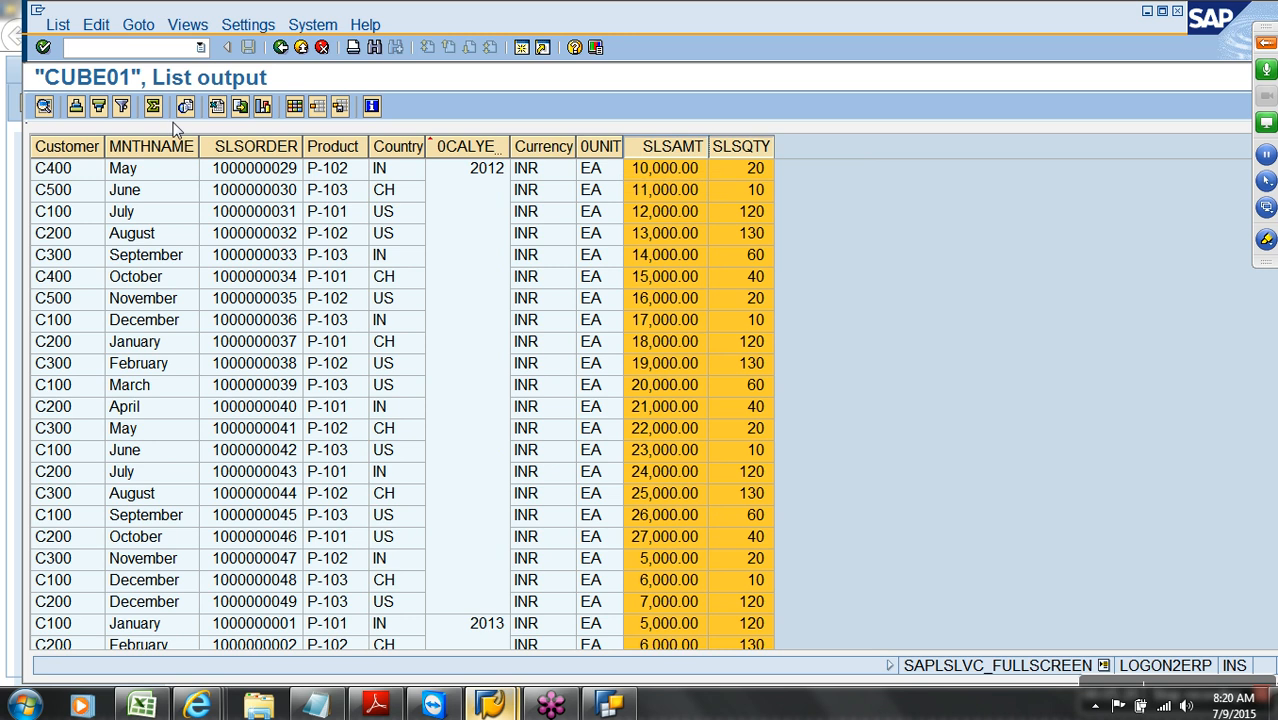
left_click(152, 106)
Add subtotals per calendar year and show the full 2012 subtotal amount
scroll(640, 320, "up", 7)
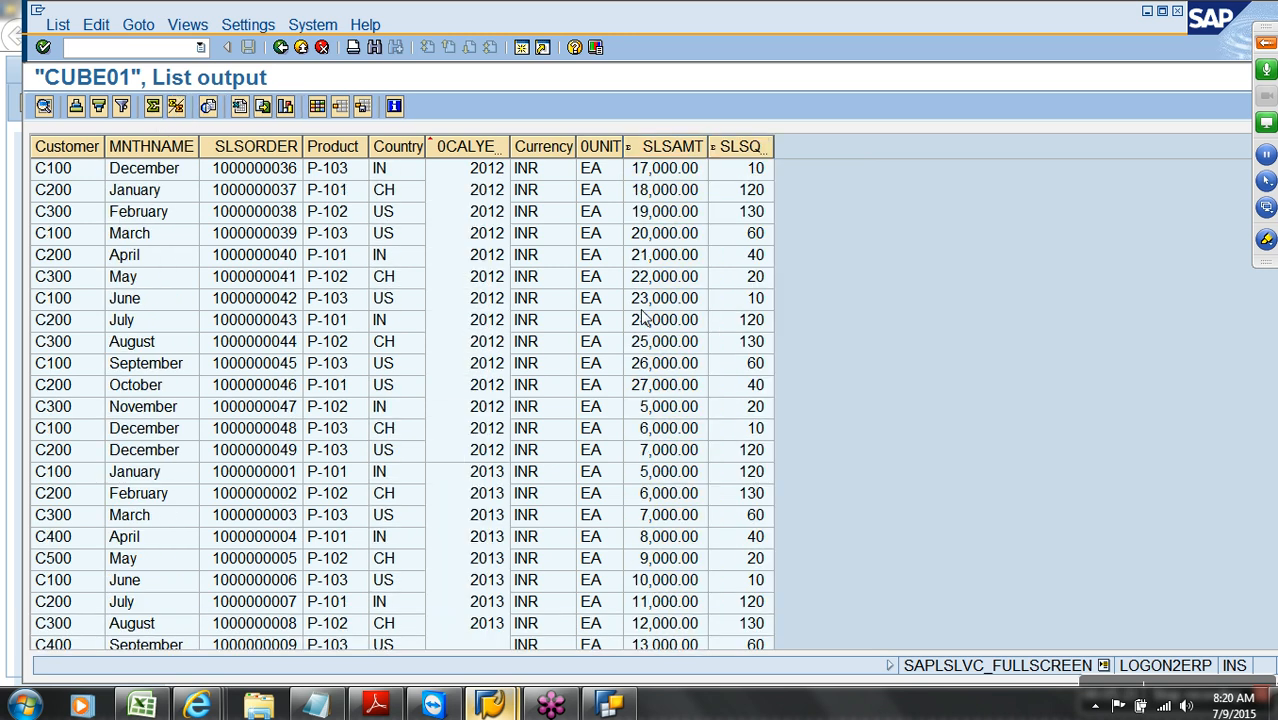
scroll(645, 316, "up", 3)
left_click(492, 155)
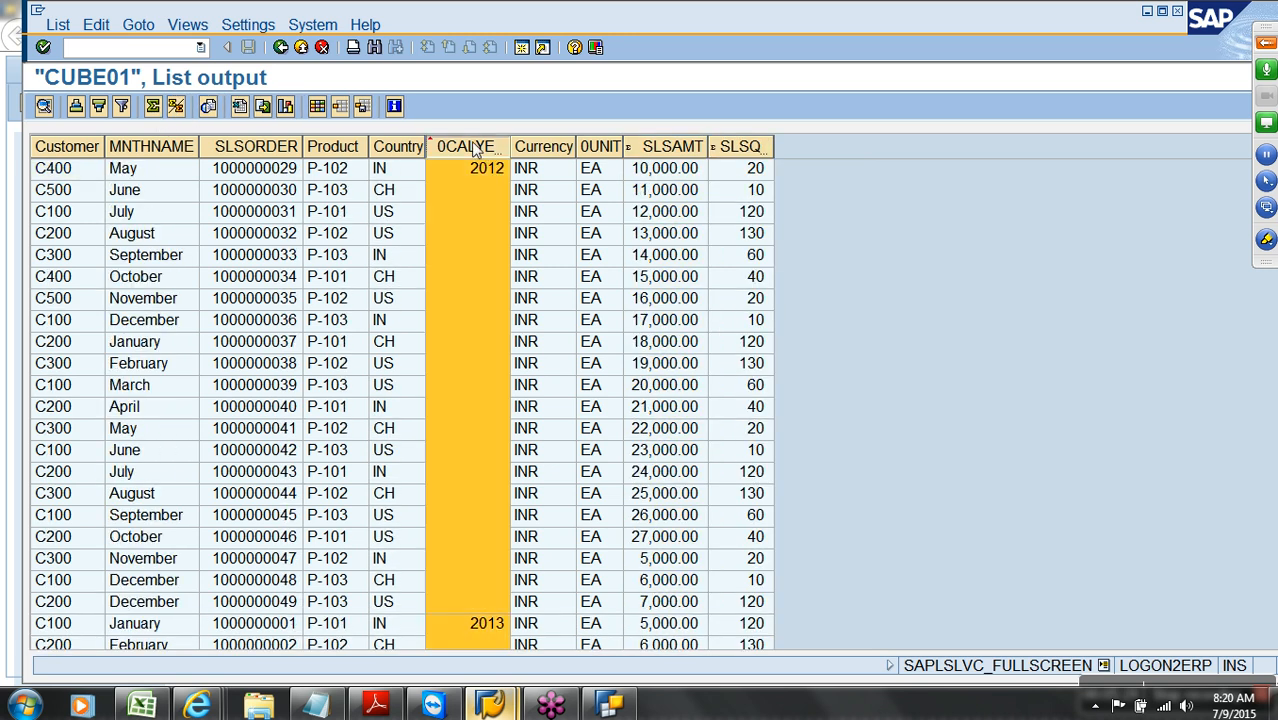
left_click(176, 108)
scroll(436, 257, "down", 5)
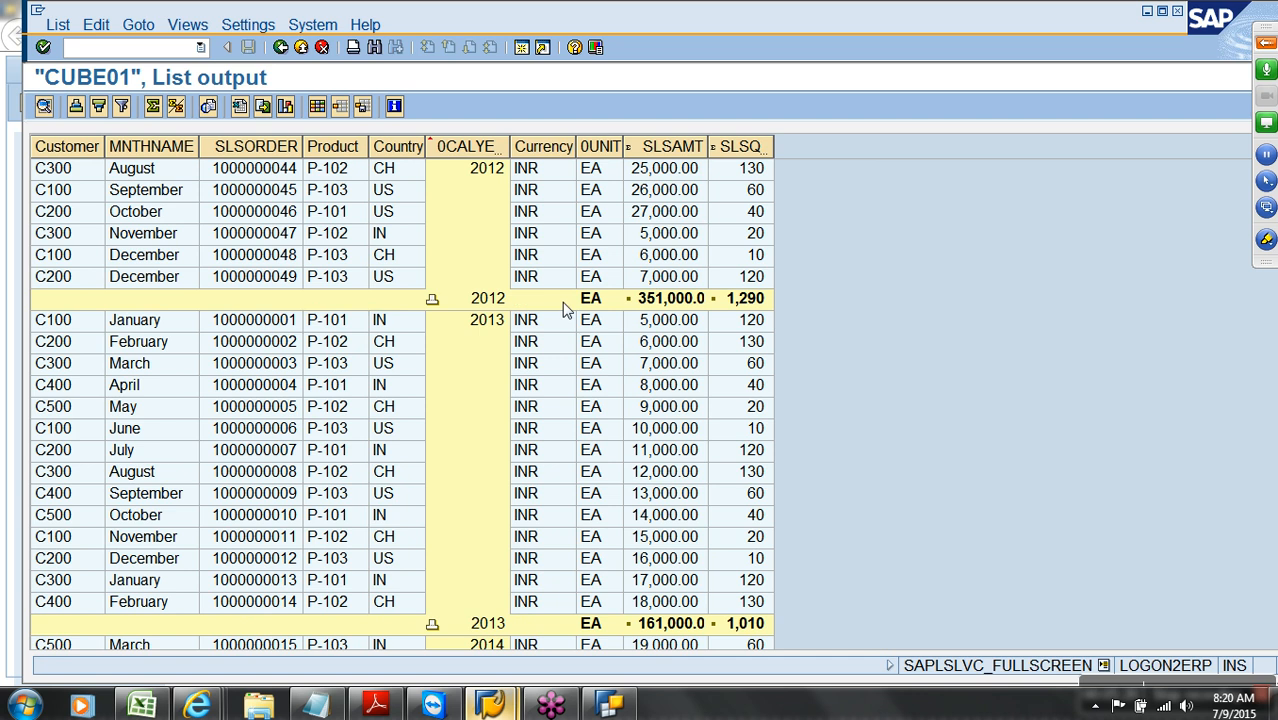
left_click(667, 307)
Compare the yearly subtotals with the web report, then return to the Query Designer
key("alt+Tab")
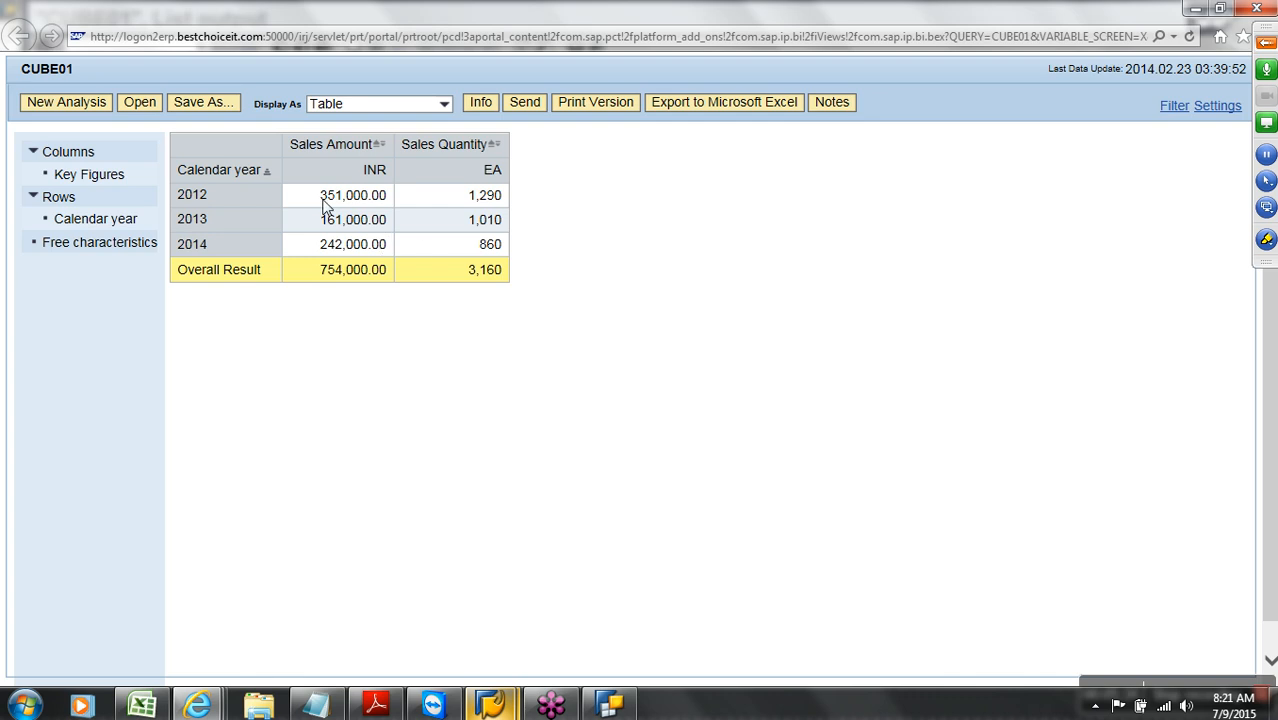
key("alt+Tab")
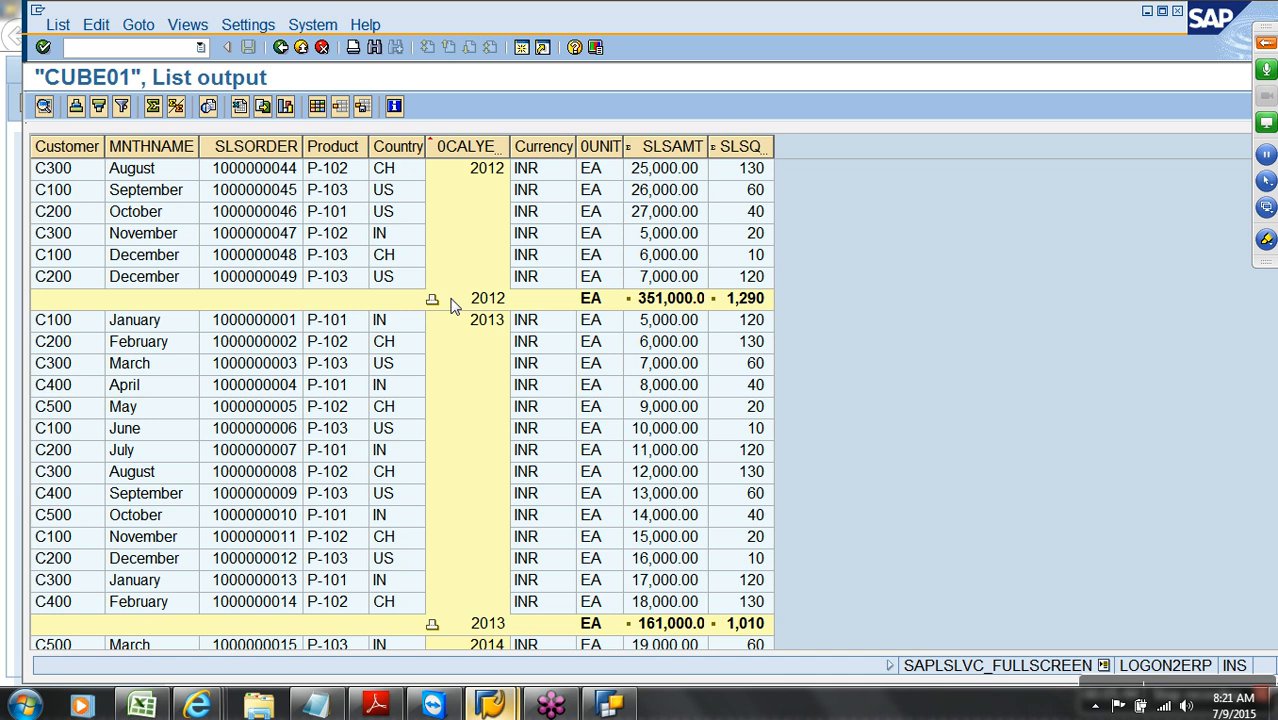
left_click(608, 705)
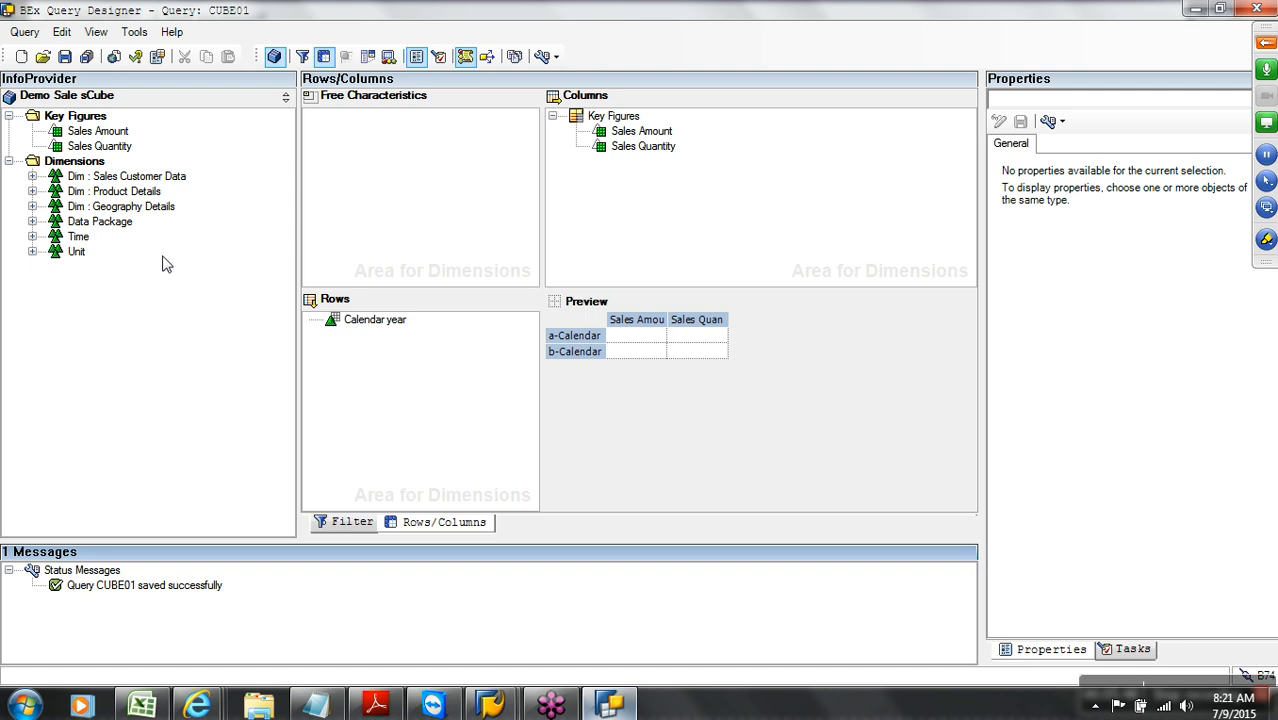
Drag Month Name, Sales Order, Customer and Product into Free Characteristics and save the CUBE01 query
left_click(32, 176)
left_click_drag(120, 206, 362, 140)
left_click_drag(117, 221, 365, 180)
left_click_drag(129, 193, 348, 180)
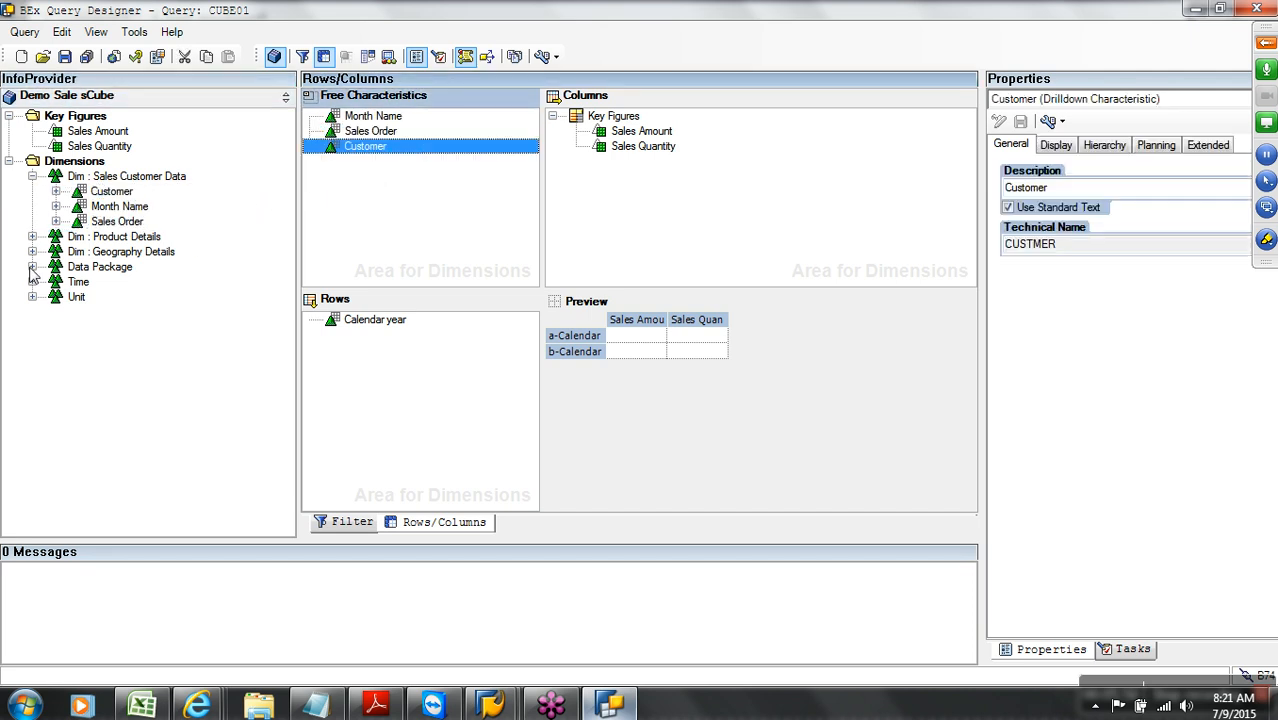
left_click(32, 236)
left_click_drag(108, 254, 349, 215)
left_click(64, 56)
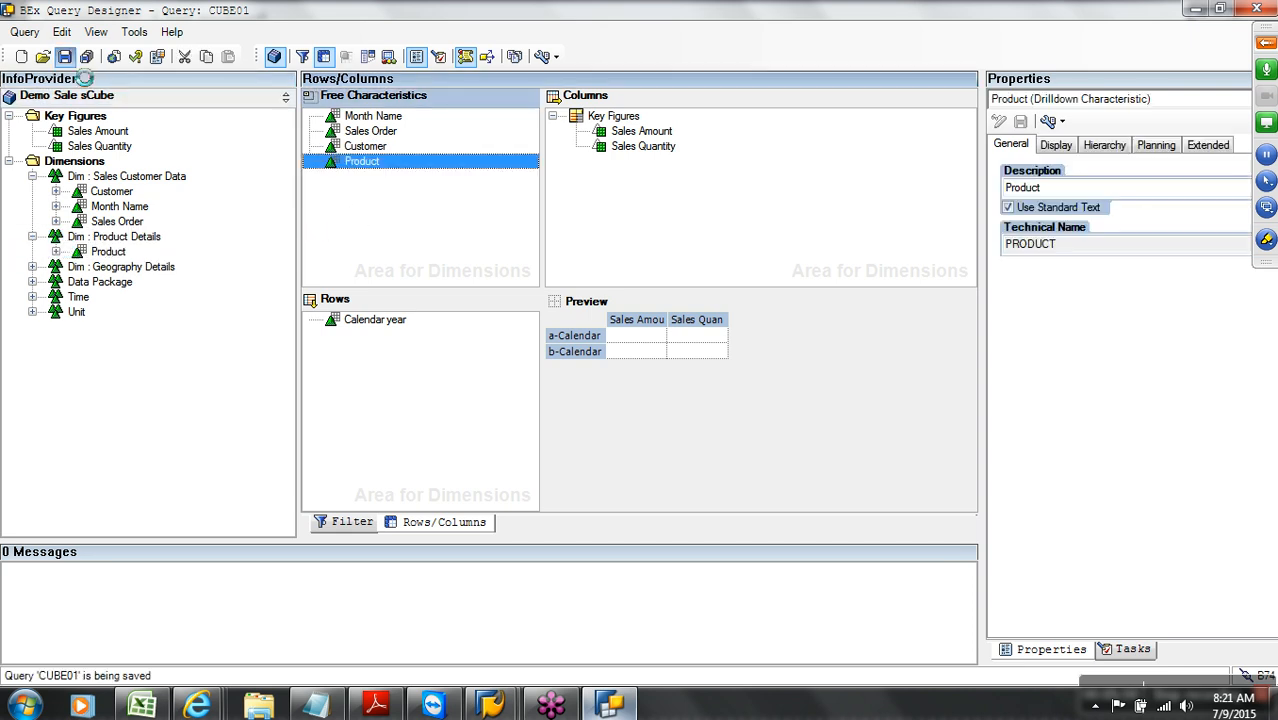
left_click(197, 704)
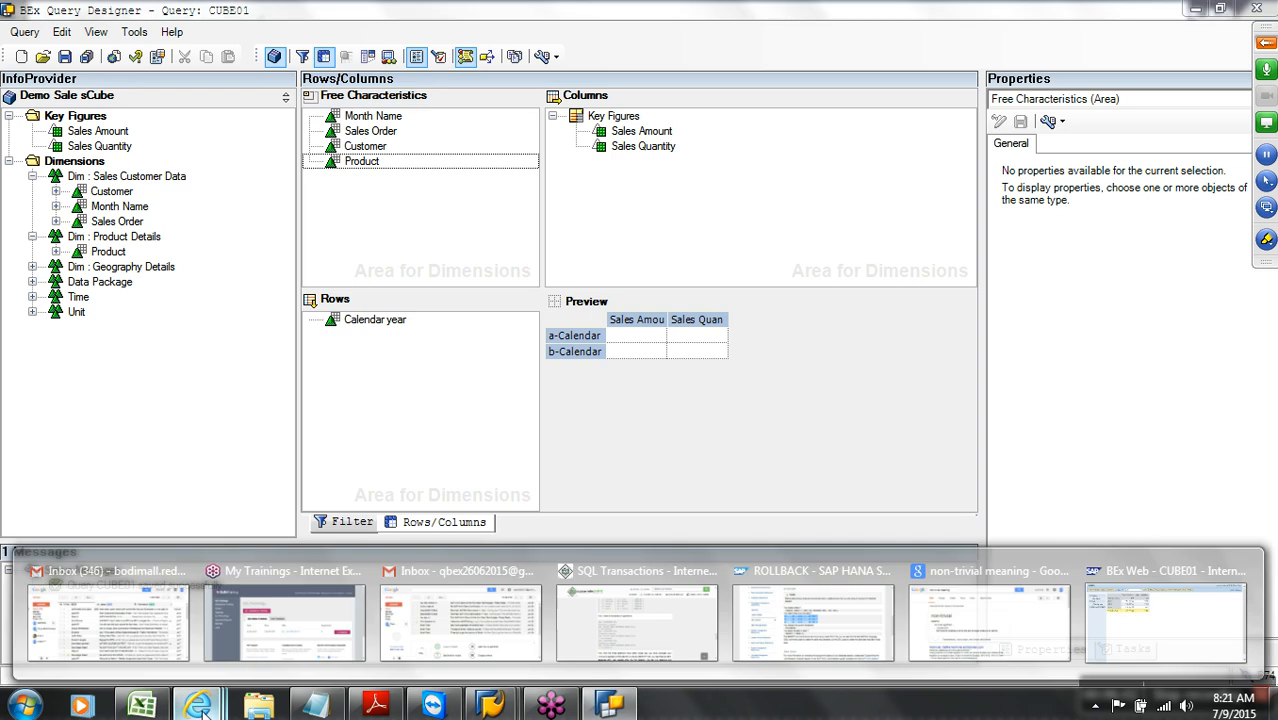
Refresh the CUBE01 web report and rearrange characteristics so Month Name is in the rows and Calendar year is free
left_click(1166, 620)
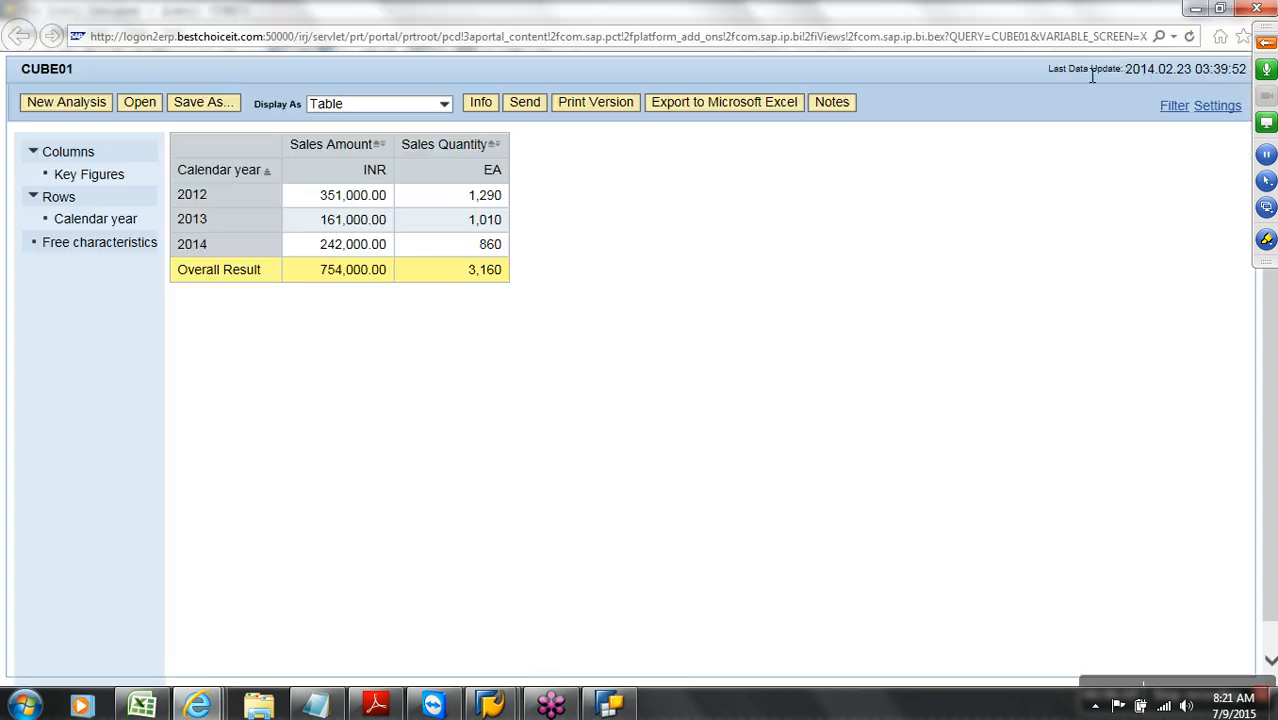
left_click(1189, 38)
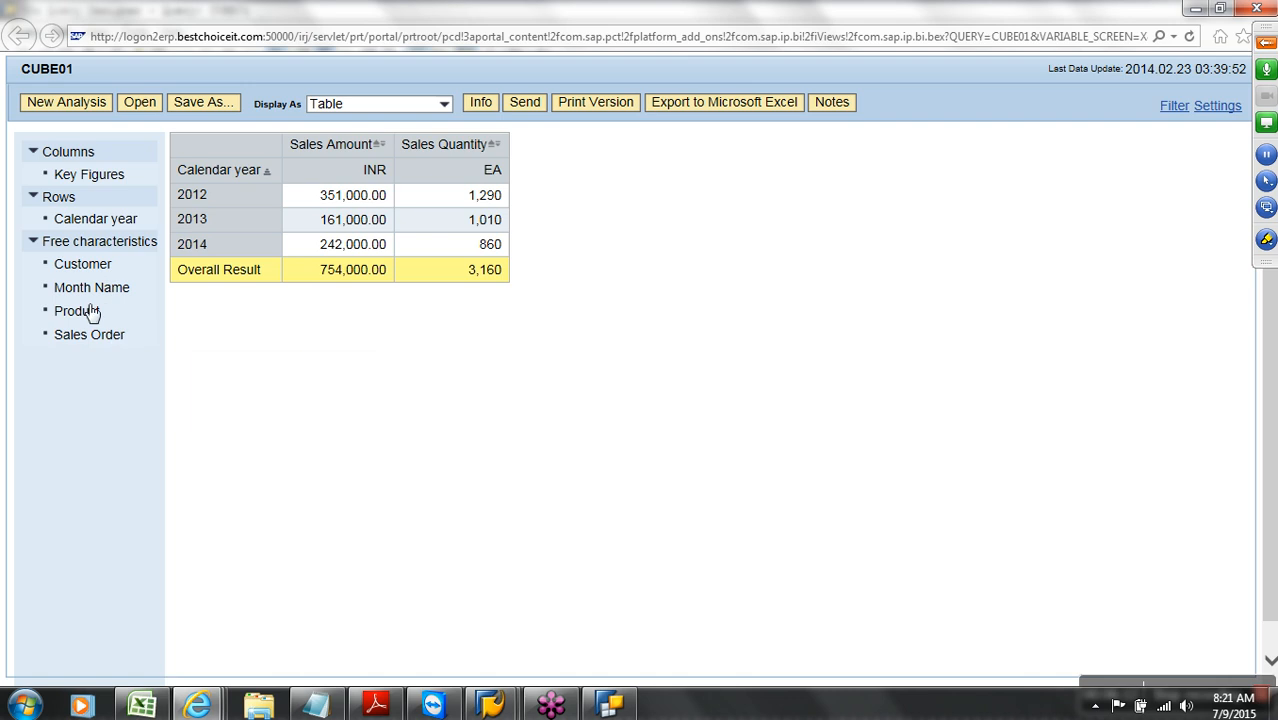
left_click_drag(92, 289, 209, 176)
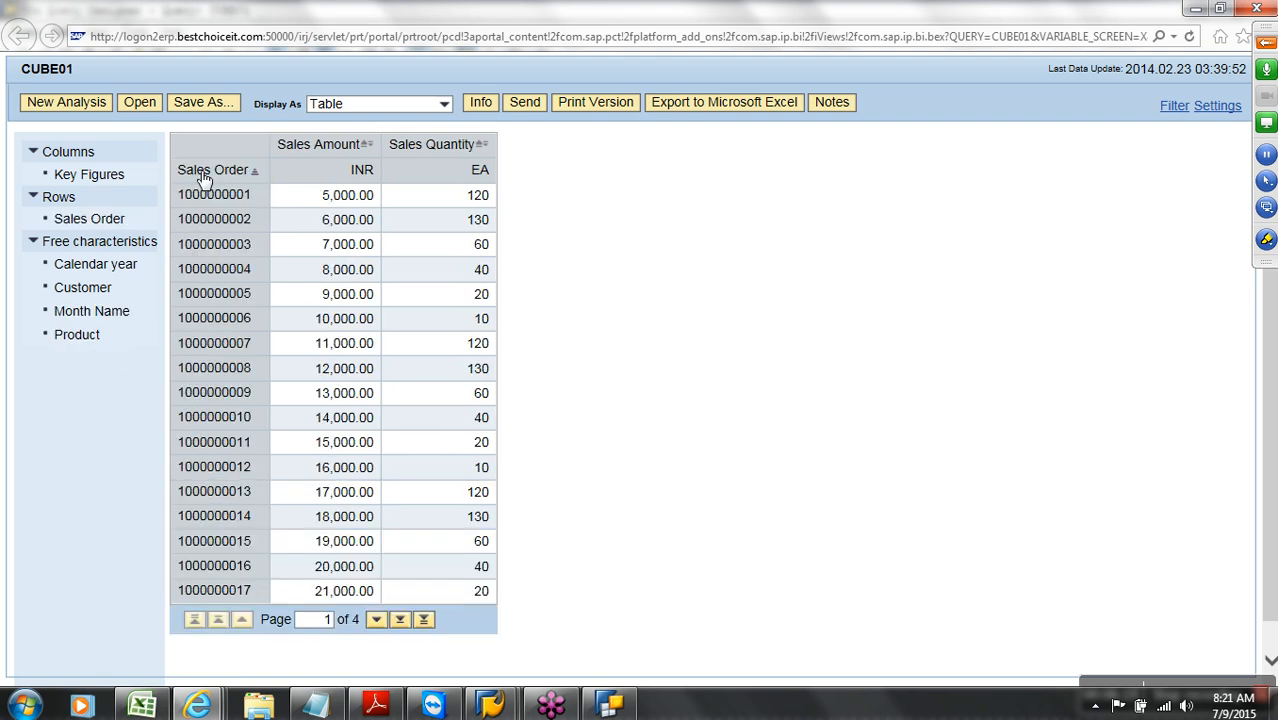
left_click_drag(110, 272, 282, 145)
left_click_drag(95, 311, 205, 180)
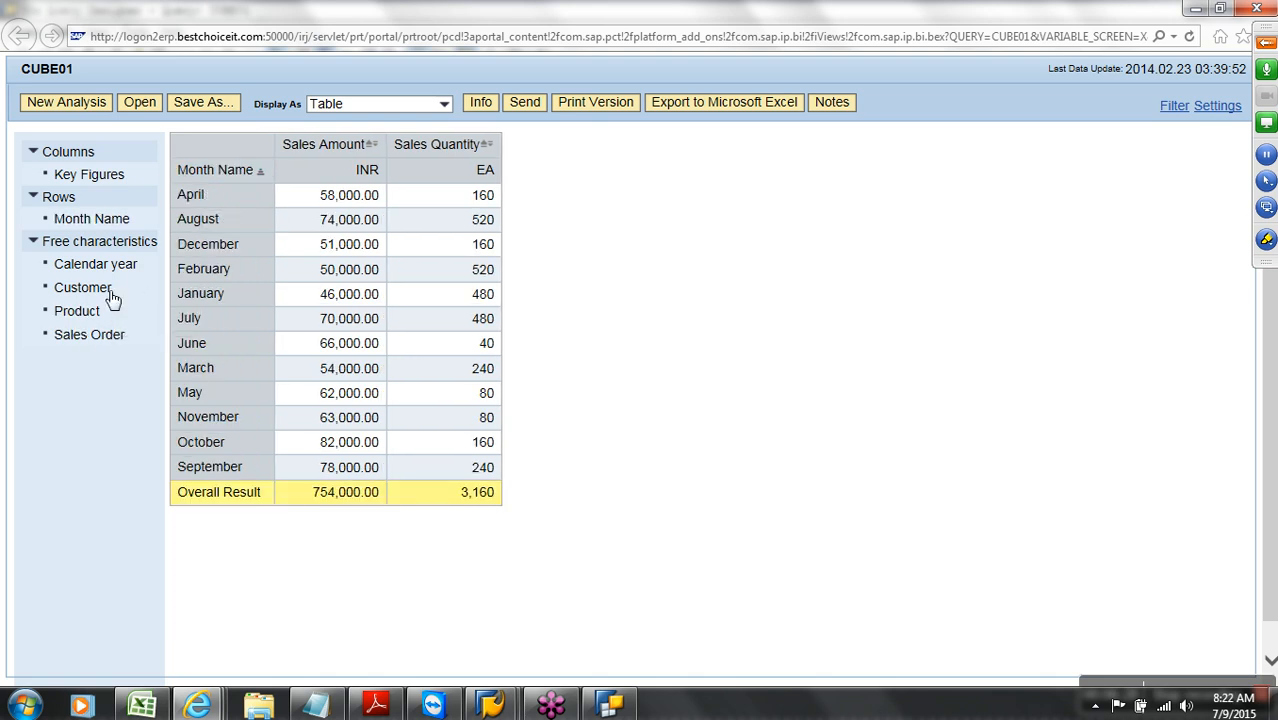
left_click_drag(114, 268, 316, 167)
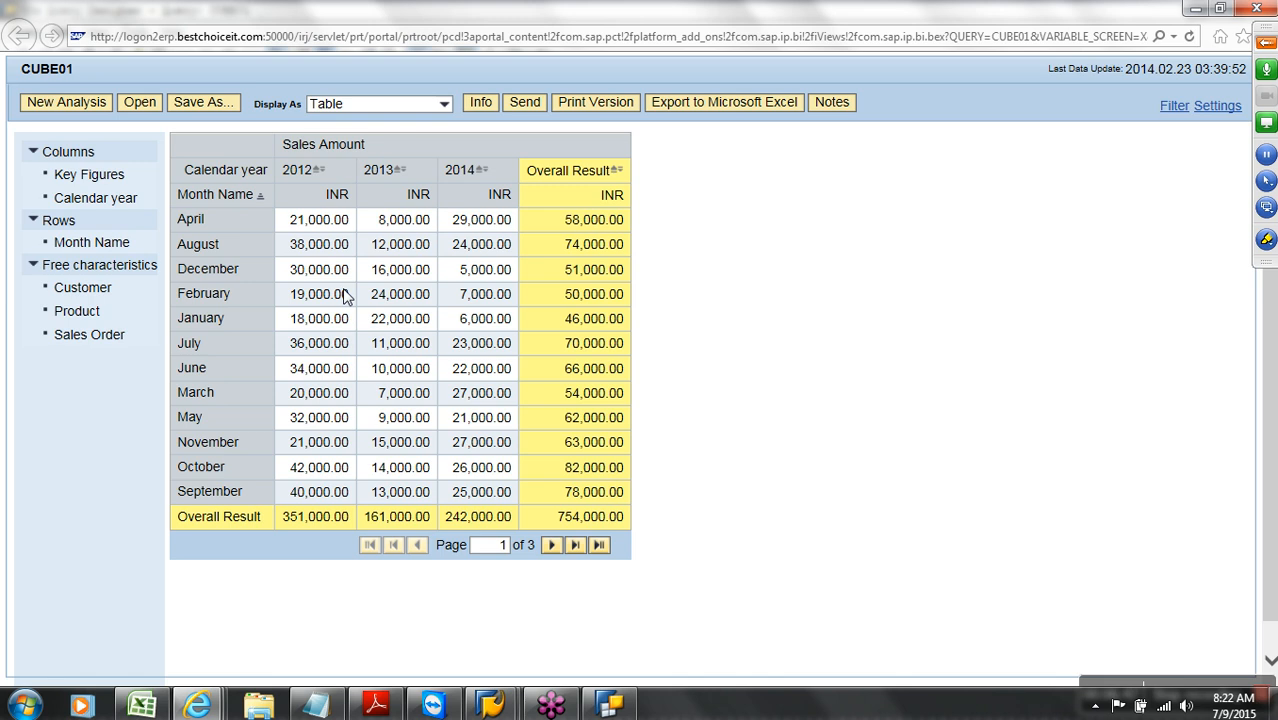
left_click_drag(260, 168, 128, 392)
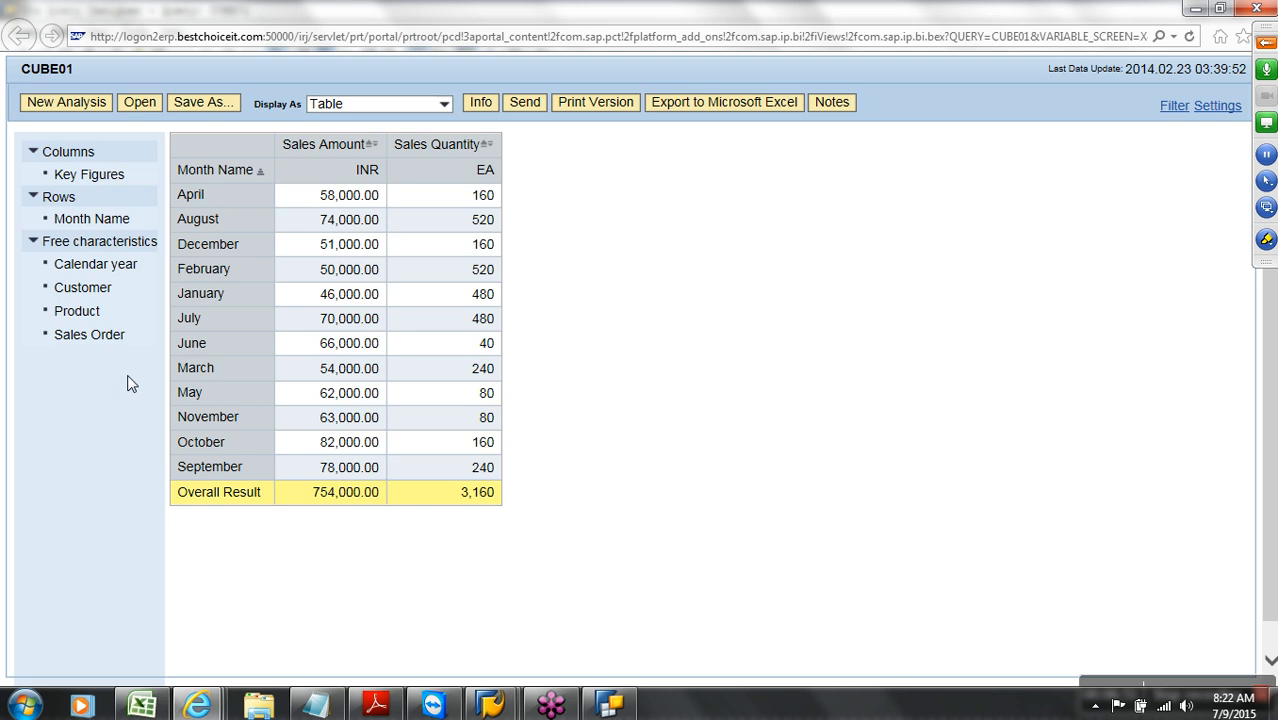
Filter the Month Name rows to April and August only
right_click(110, 226)
mouse_move(188, 256)
left_click(358, 258)
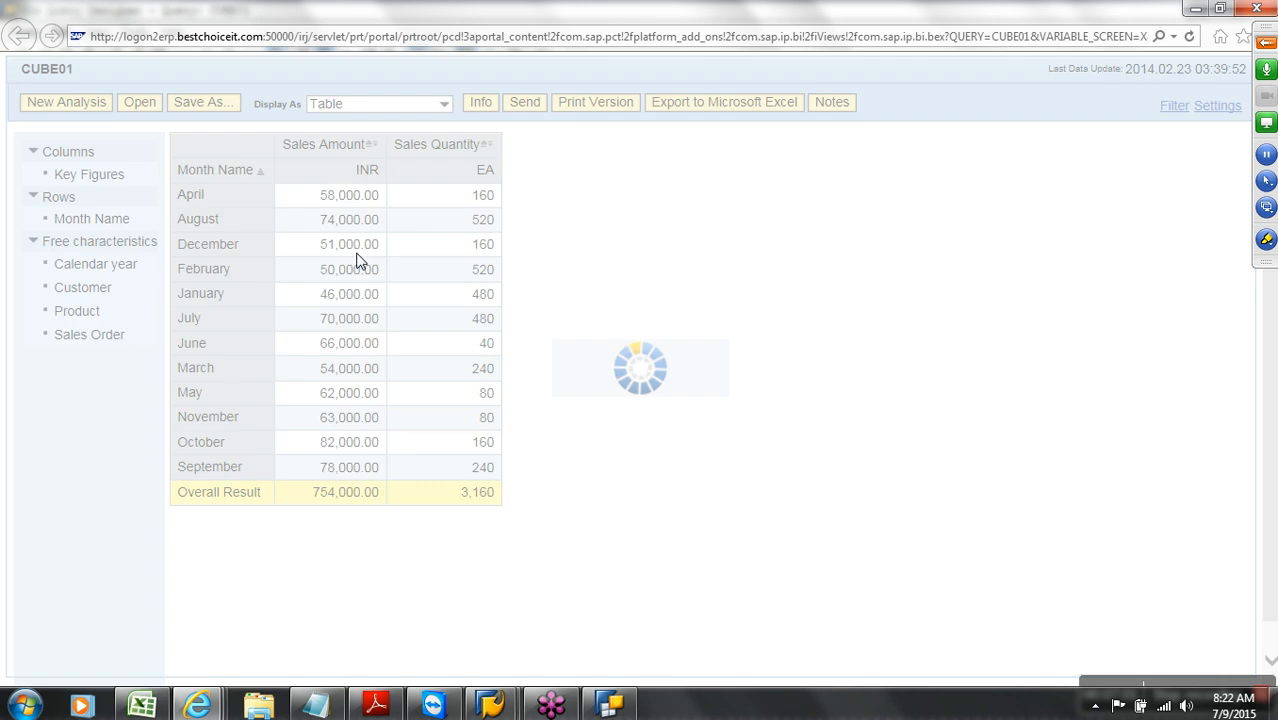
left_click(330, 330)
left_click(331, 304)
left_click(674, 405)
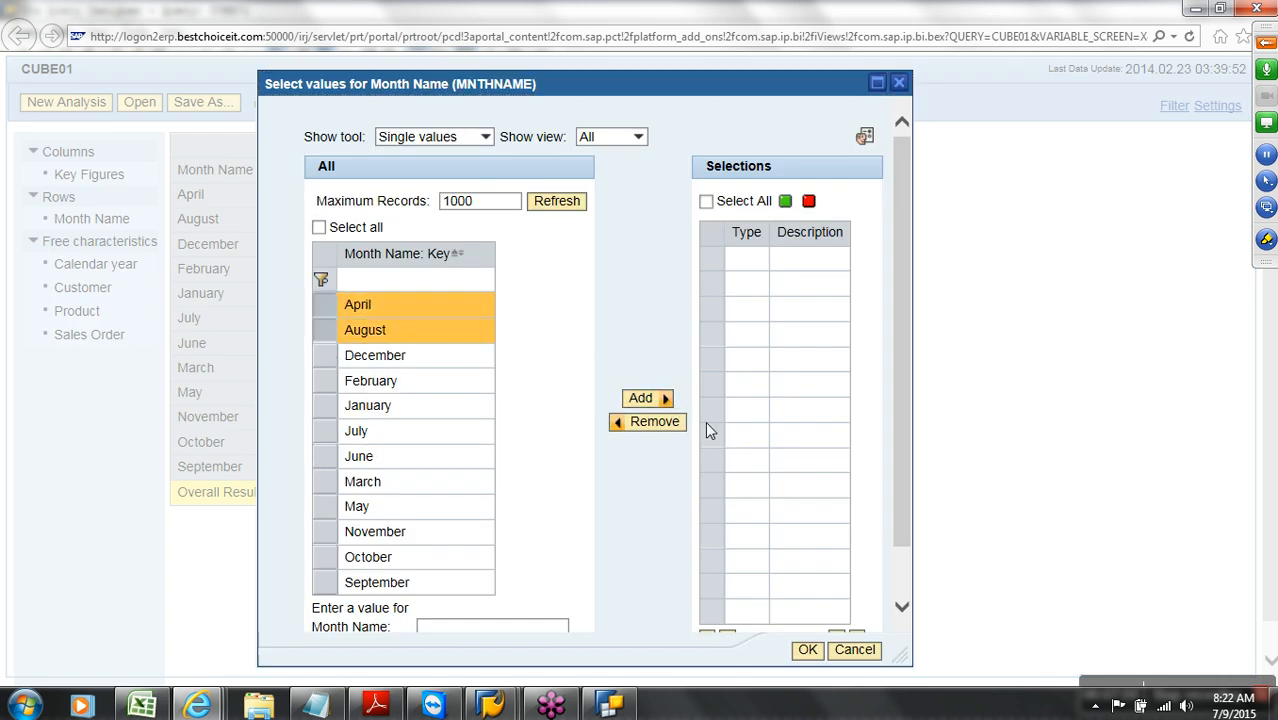
left_click(810, 652)
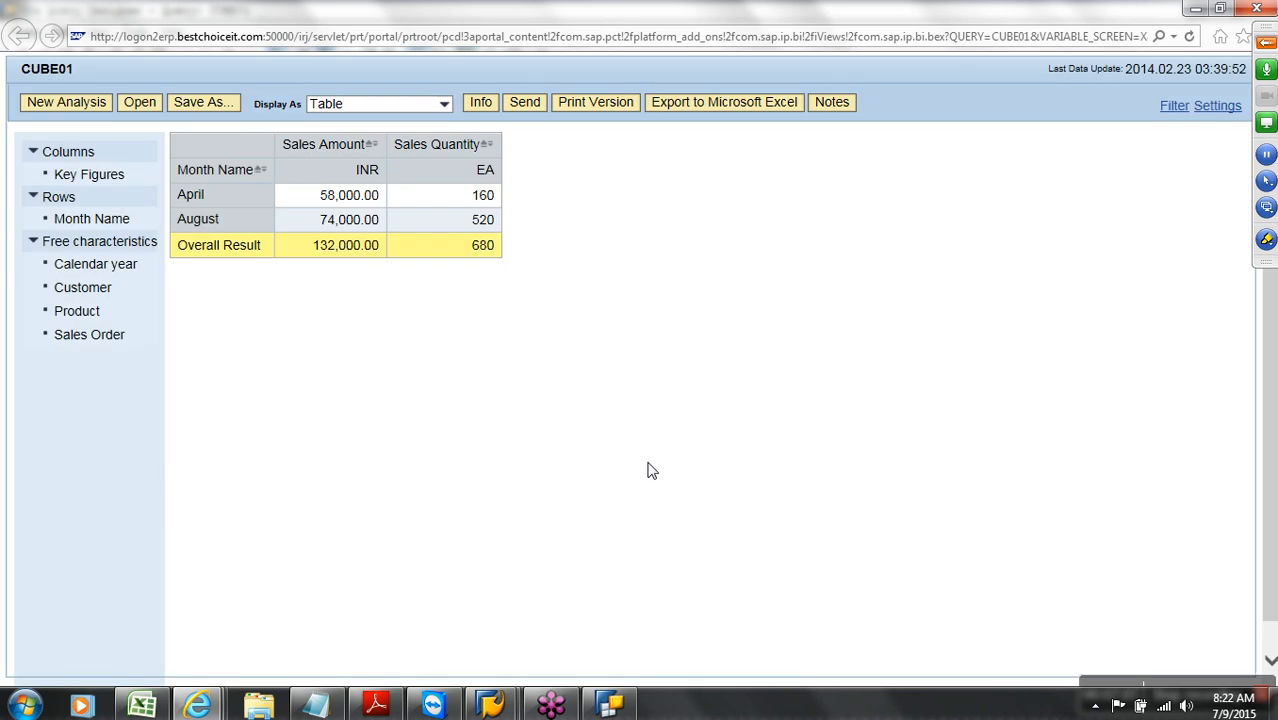
Remove the Month Name filter so all twelve months show again
right_click(125, 225)
mouse_move(165, 252)
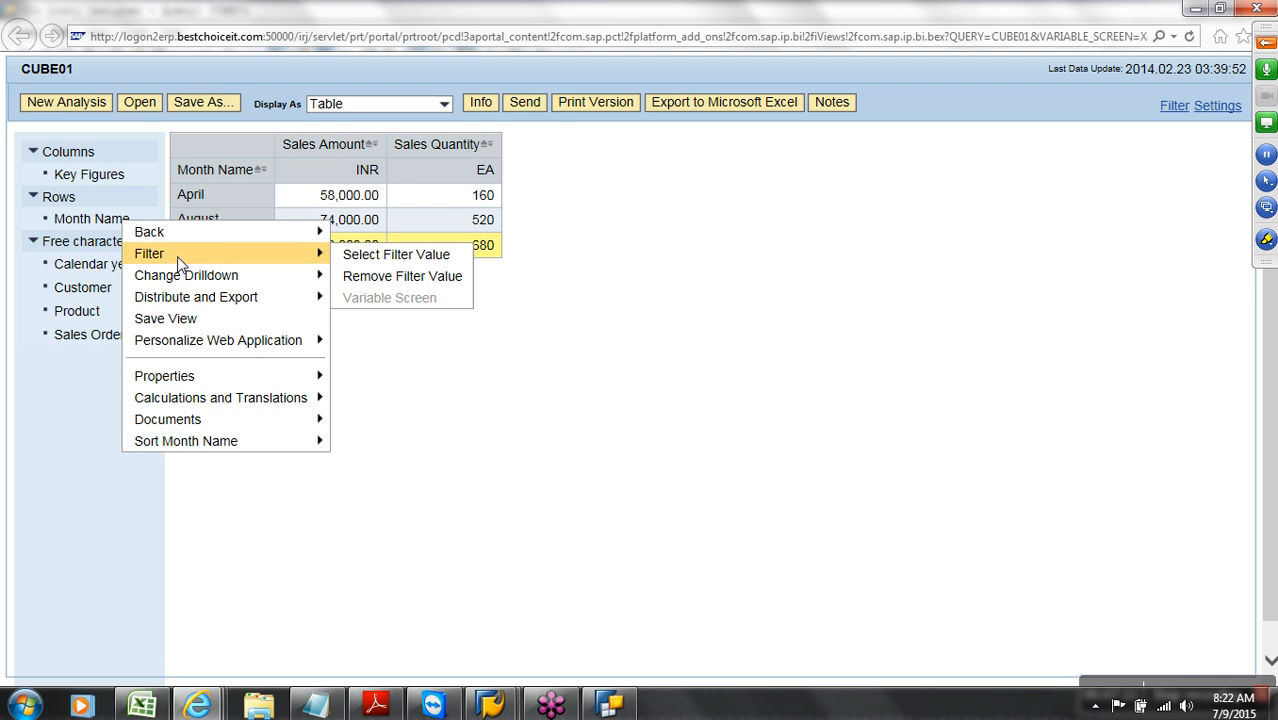
left_click(362, 282)
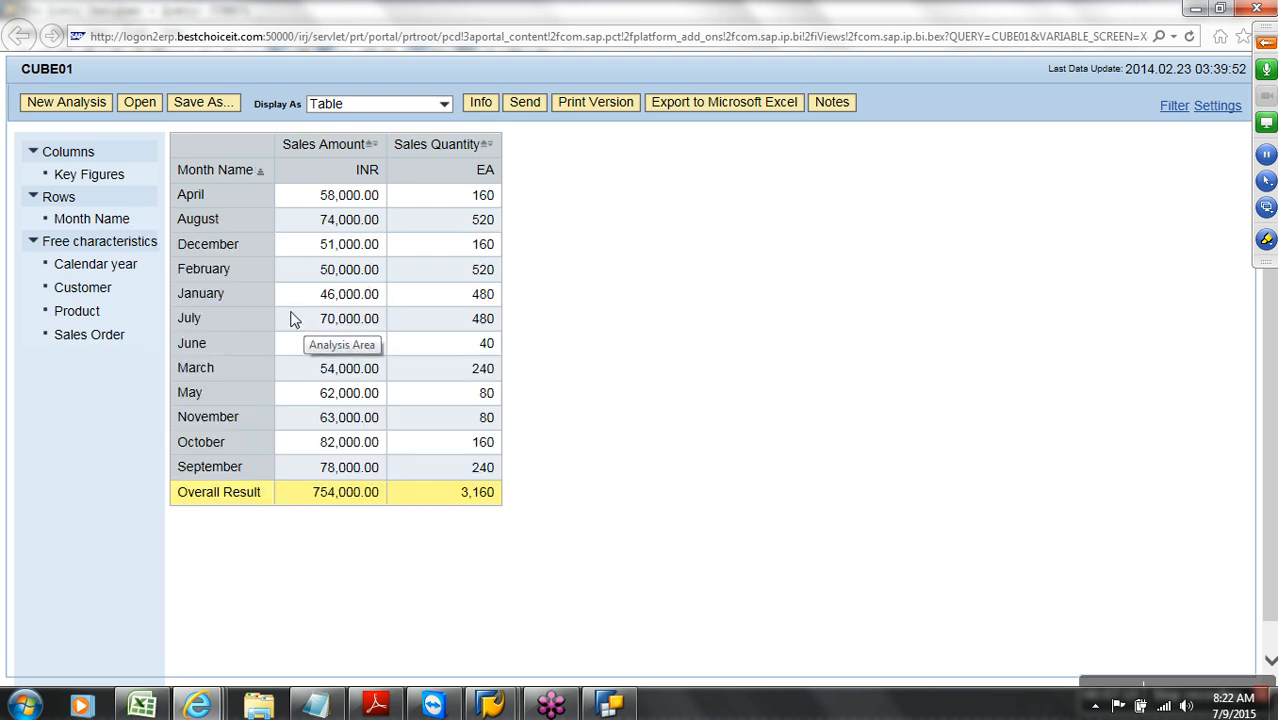
Replace Month Name with Customer in the report rows, then go back to the Query Designer
left_click_drag(99, 290, 205, 174)
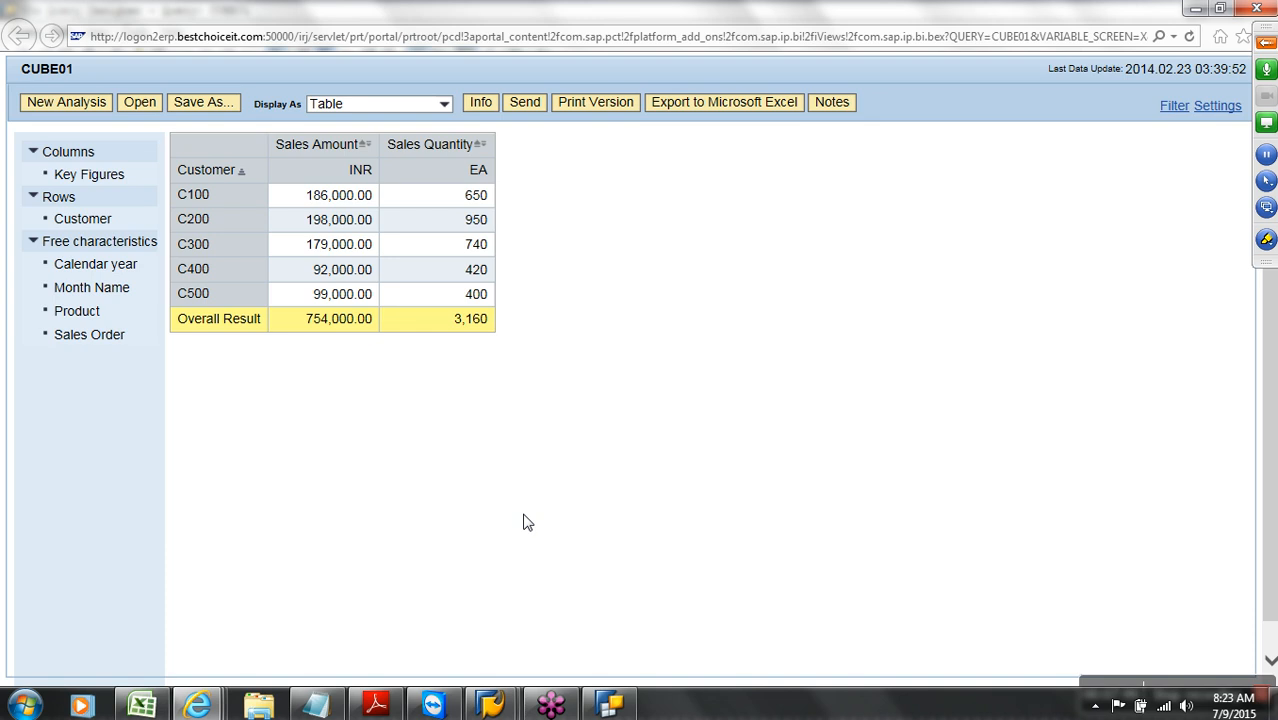
left_click(612, 705)
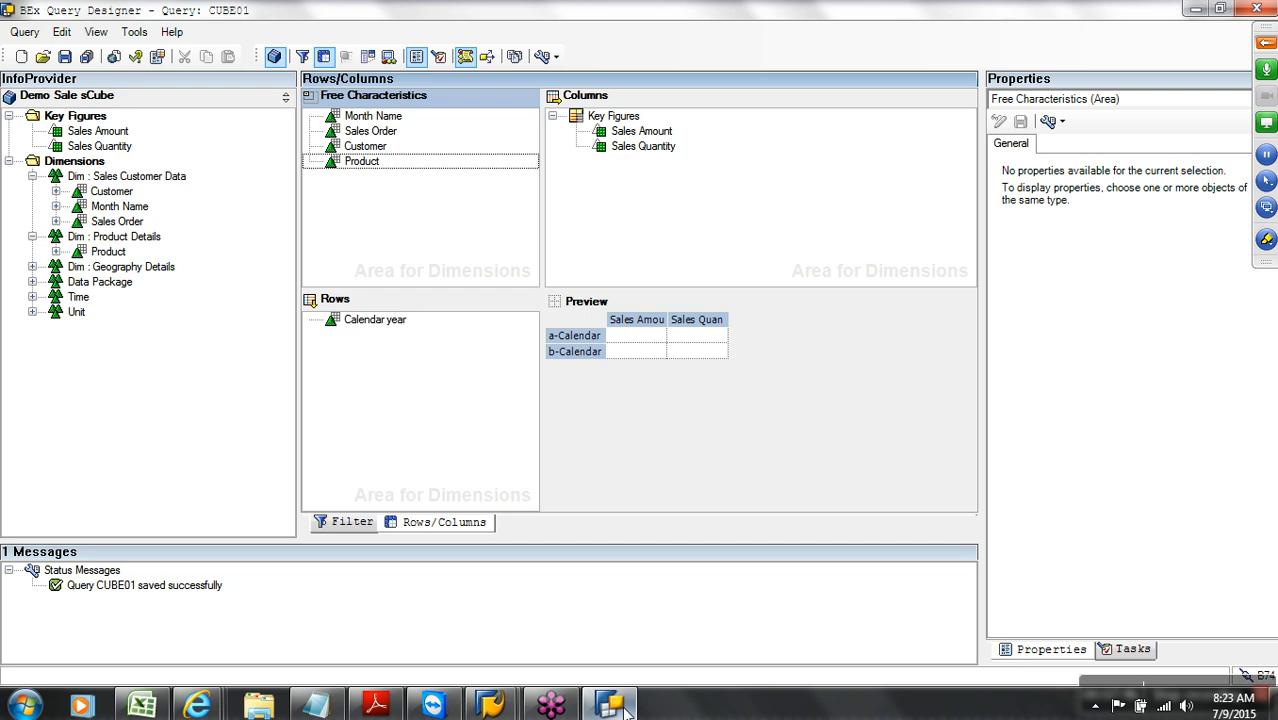
Inspect Month Name, Sales Order and the Customer characteristic's variables, then bring up the CUBE01 list output
left_click(108, 207)
left_click(112, 222)
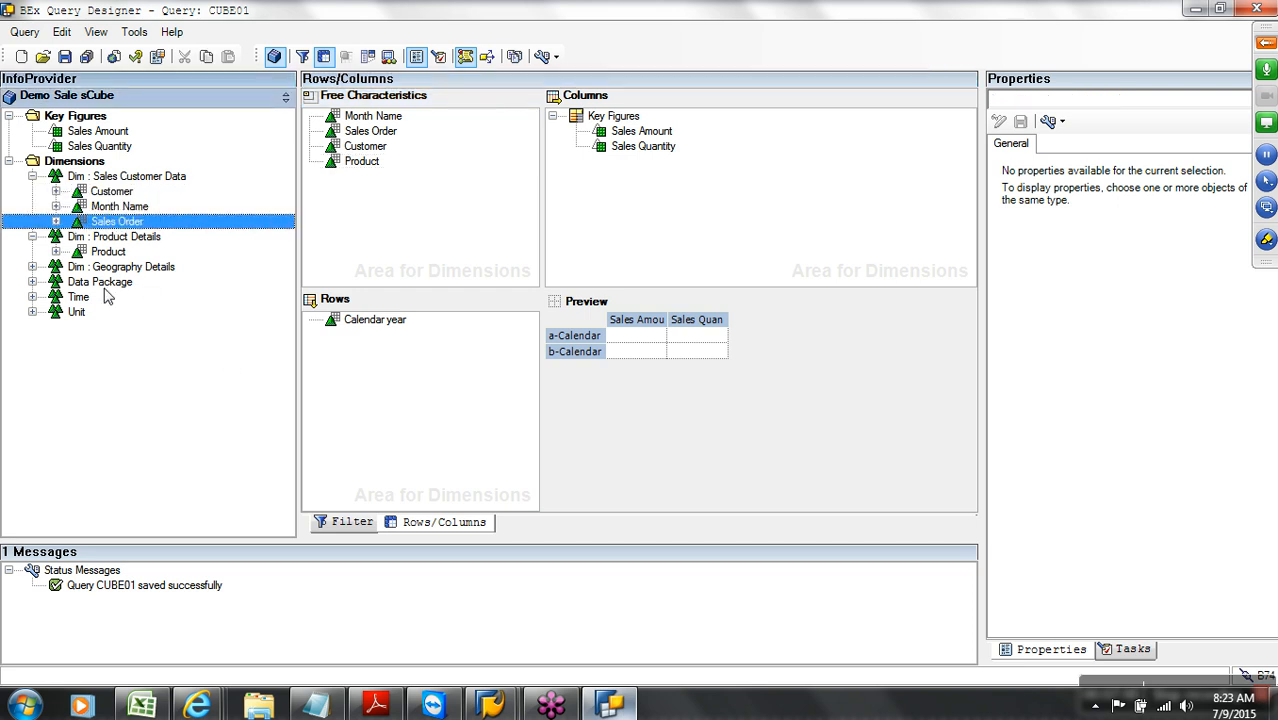
left_click(57, 191)
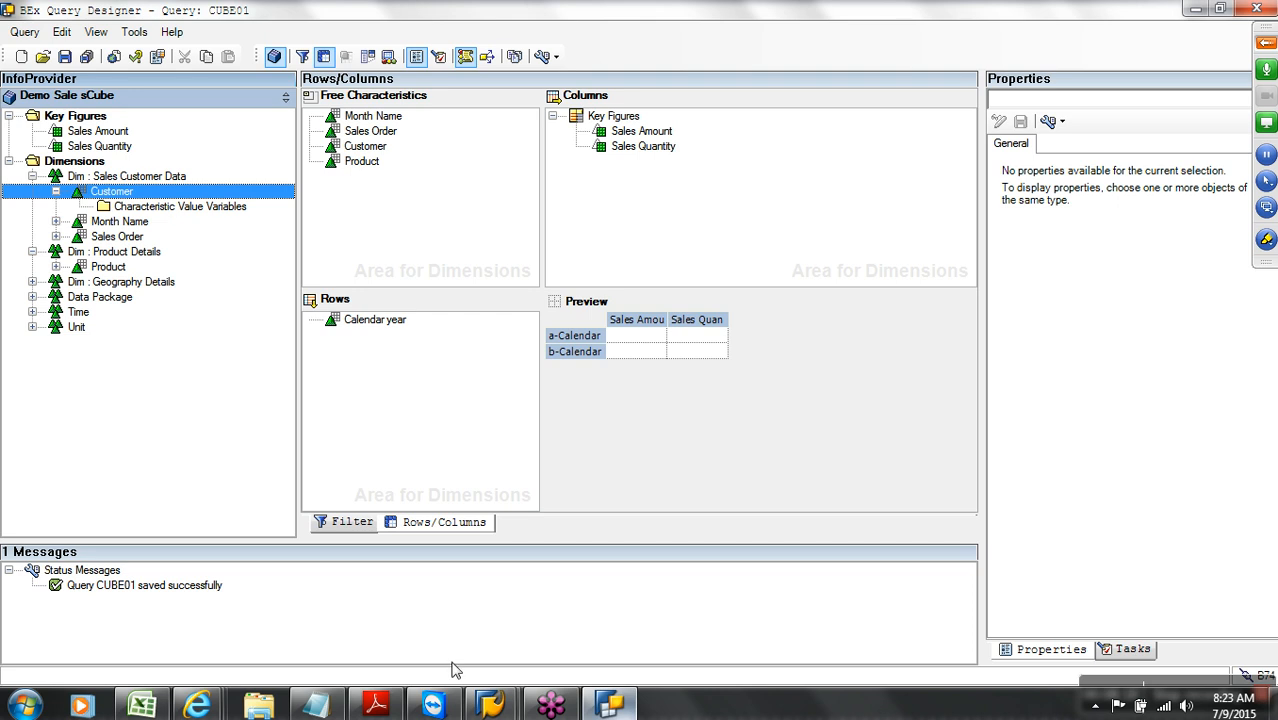
mouse_move(495, 706)
left_click(540, 620)
Leave the list output and view the Demo Sale sCube data model to locate Customer CUSTMER
left_click(301, 48)
left_click(301, 48)
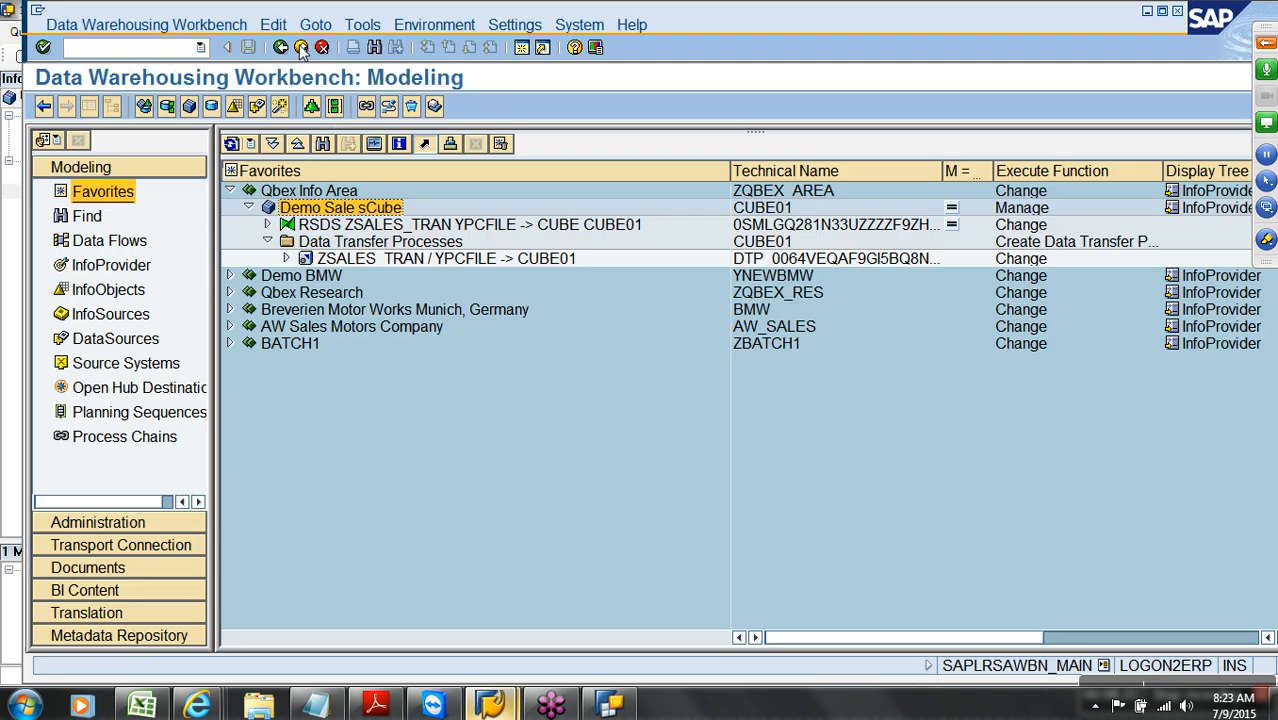
right_click(348, 210)
left_click(432, 405)
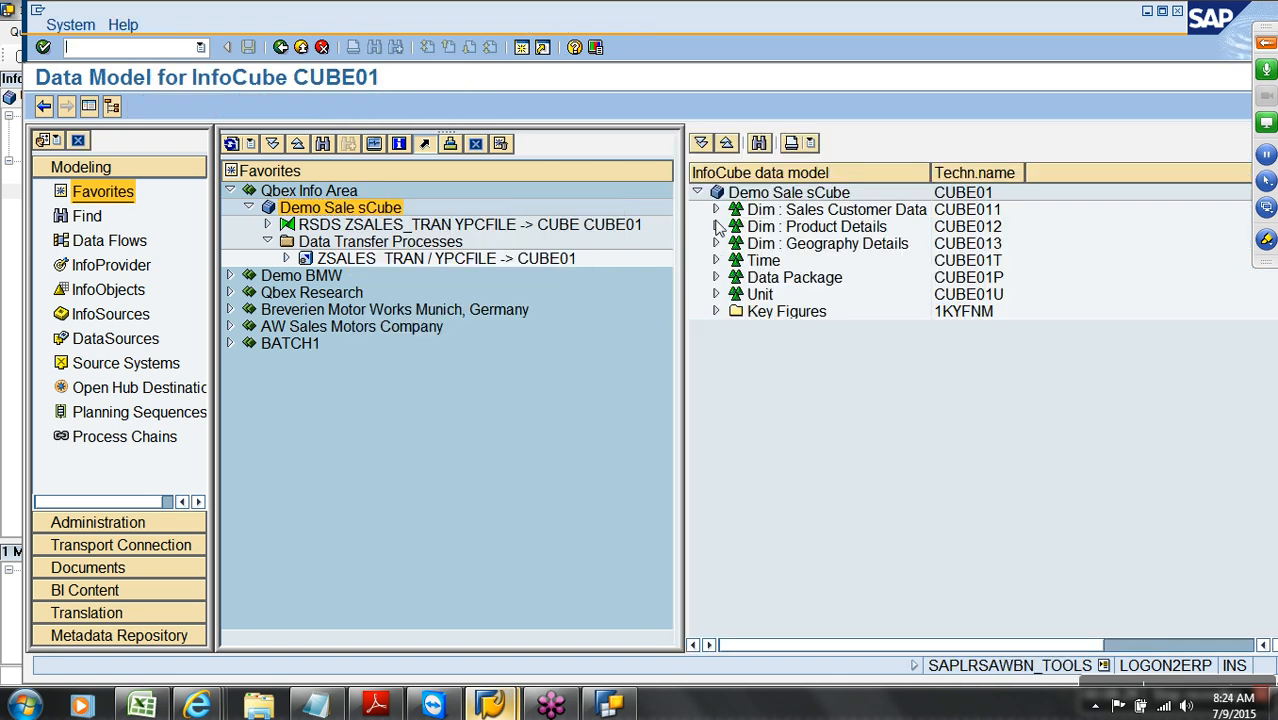
left_click(716, 211)
left_click(975, 229)
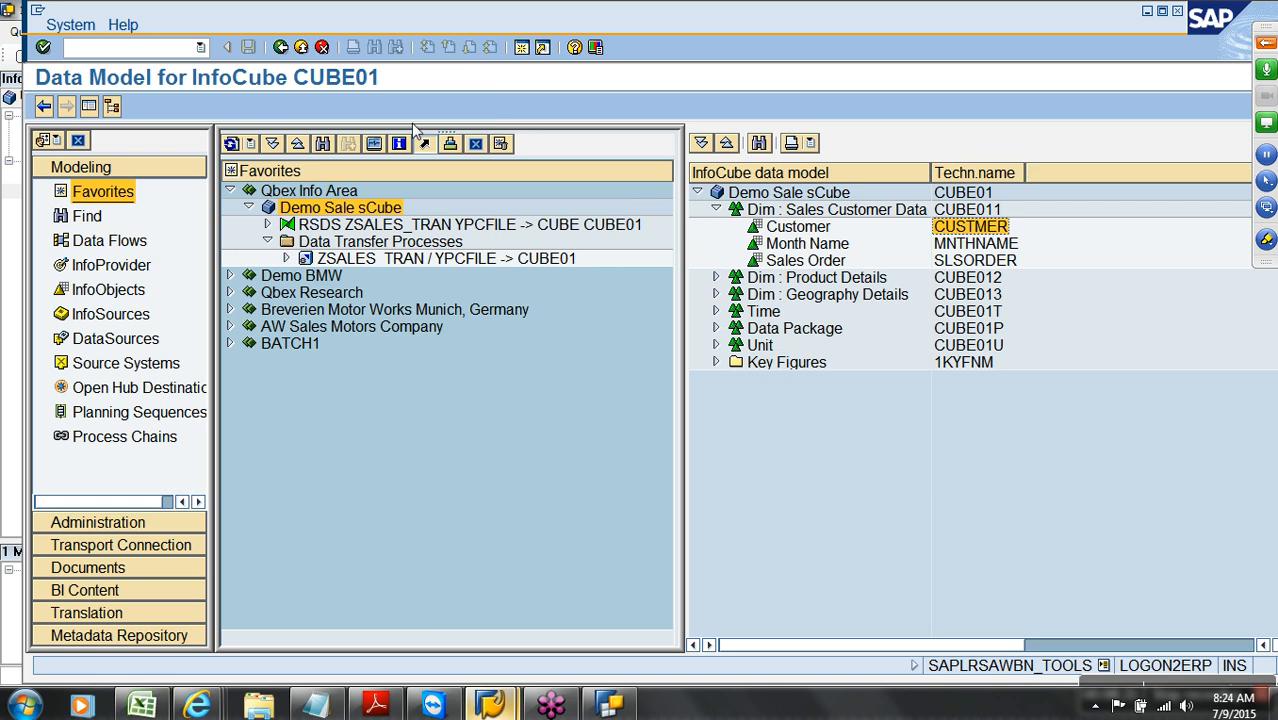
left_click(305, 47)
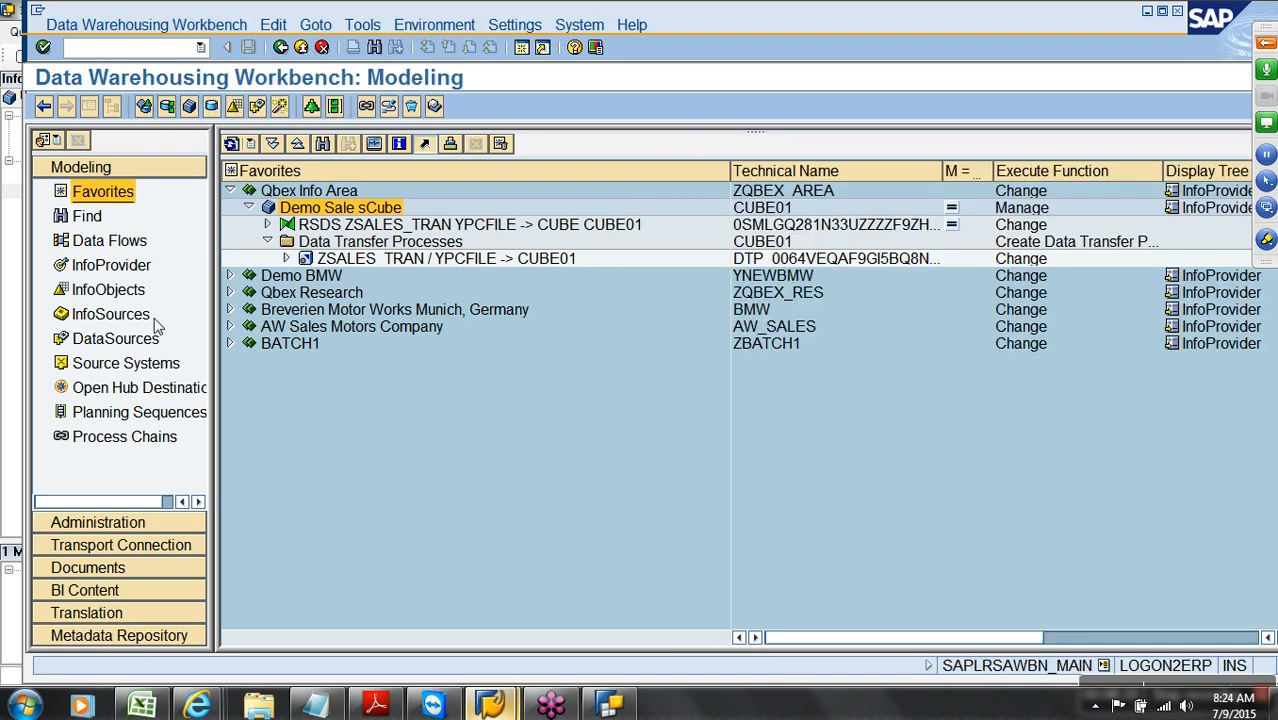
Search the InfoObjects tree for CUSTMER and open the Customer characteristic's details
left_click(108, 289)
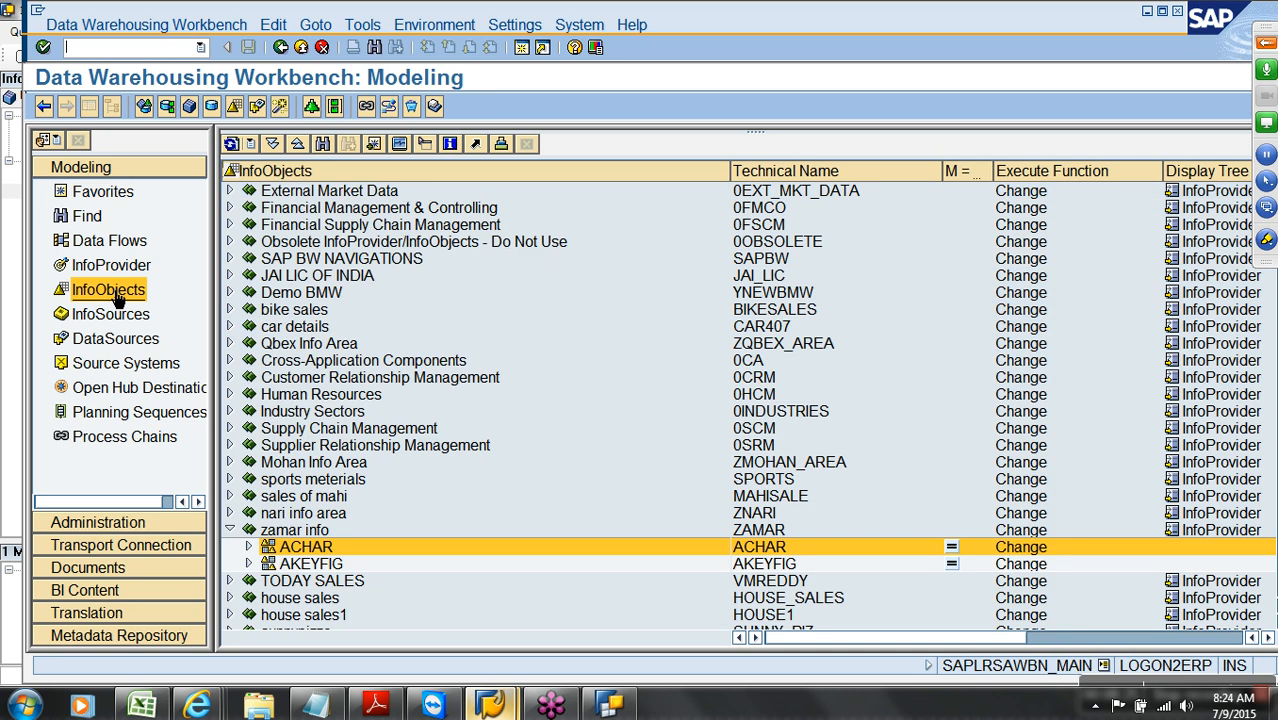
left_click(322, 144)
type("CUSTMER")
key("Return")
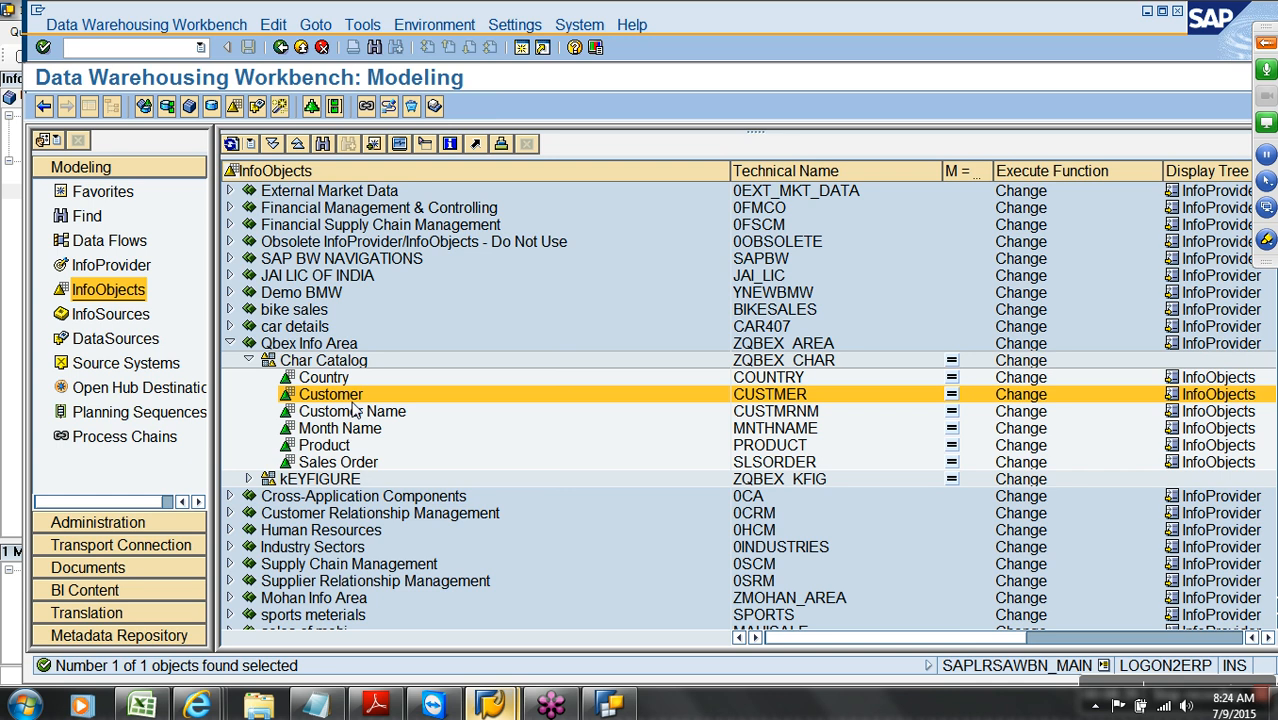
double_click(347, 392)
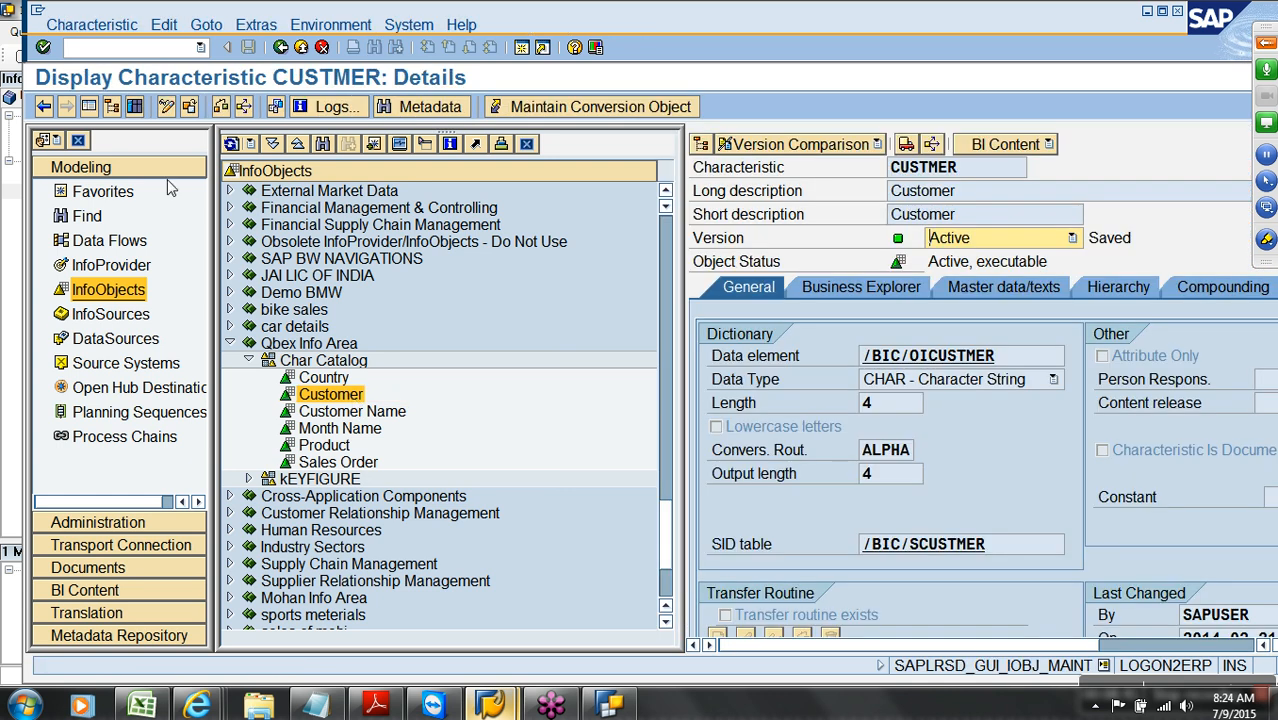
Review the Customer Master data/texts settings full-screen, then start a new Excel workbook
left_click(88, 106)
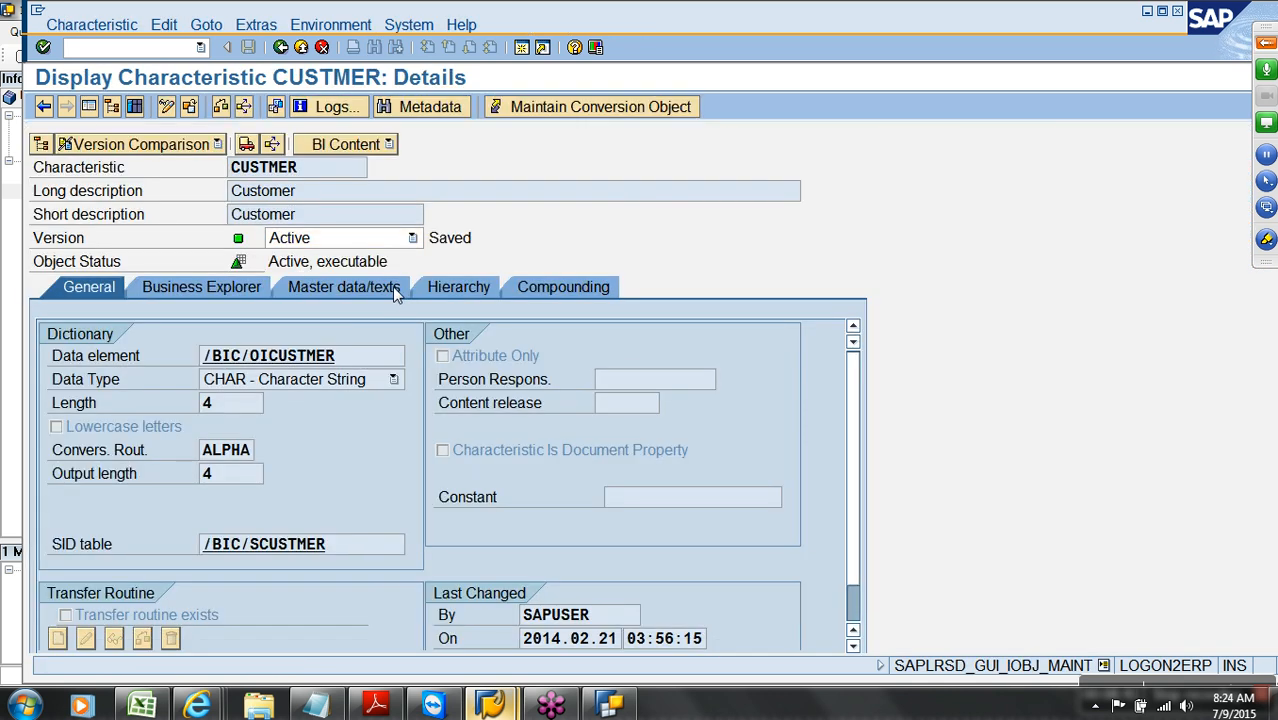
left_click(392, 286)
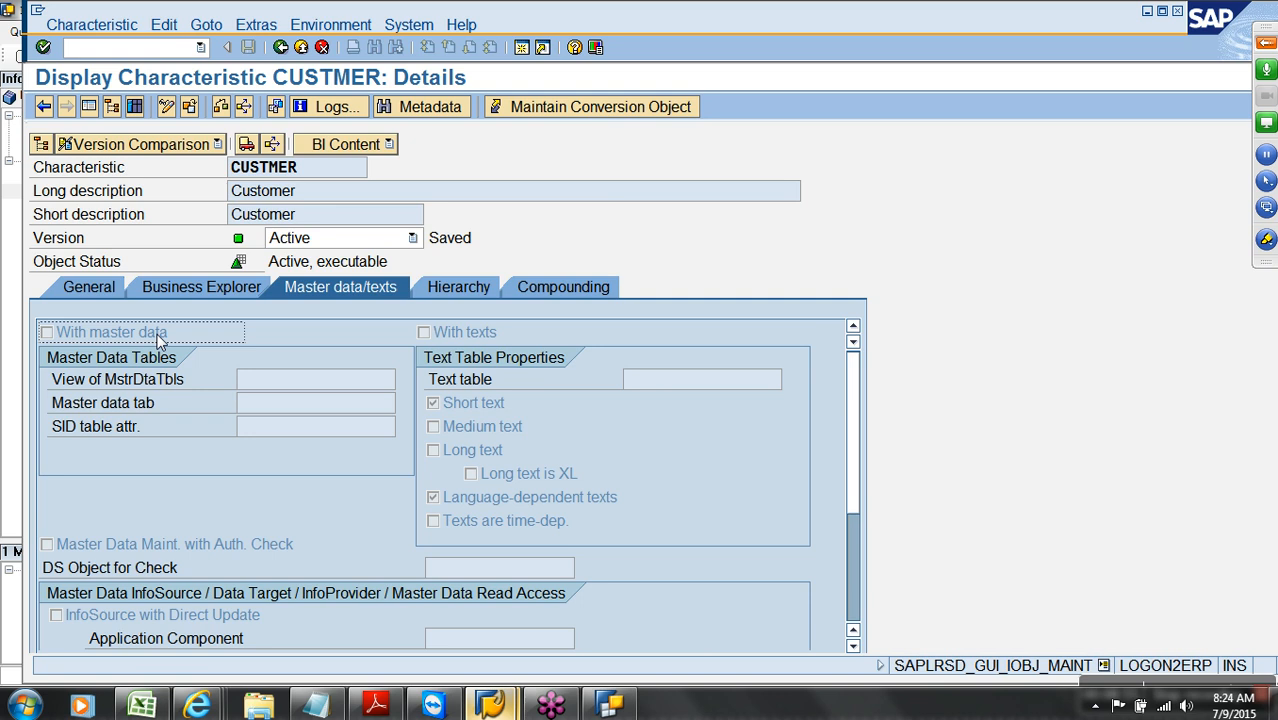
left_click(150, 707)
left_click(19, 22)
left_click(80, 63)
In a blank workbook, enter the CUSTOMER header with C100, C200 and extend the series to C500
double_click(243, 220)
type("CUSTOMER")
key("Return")
type("C100")
key("Return")
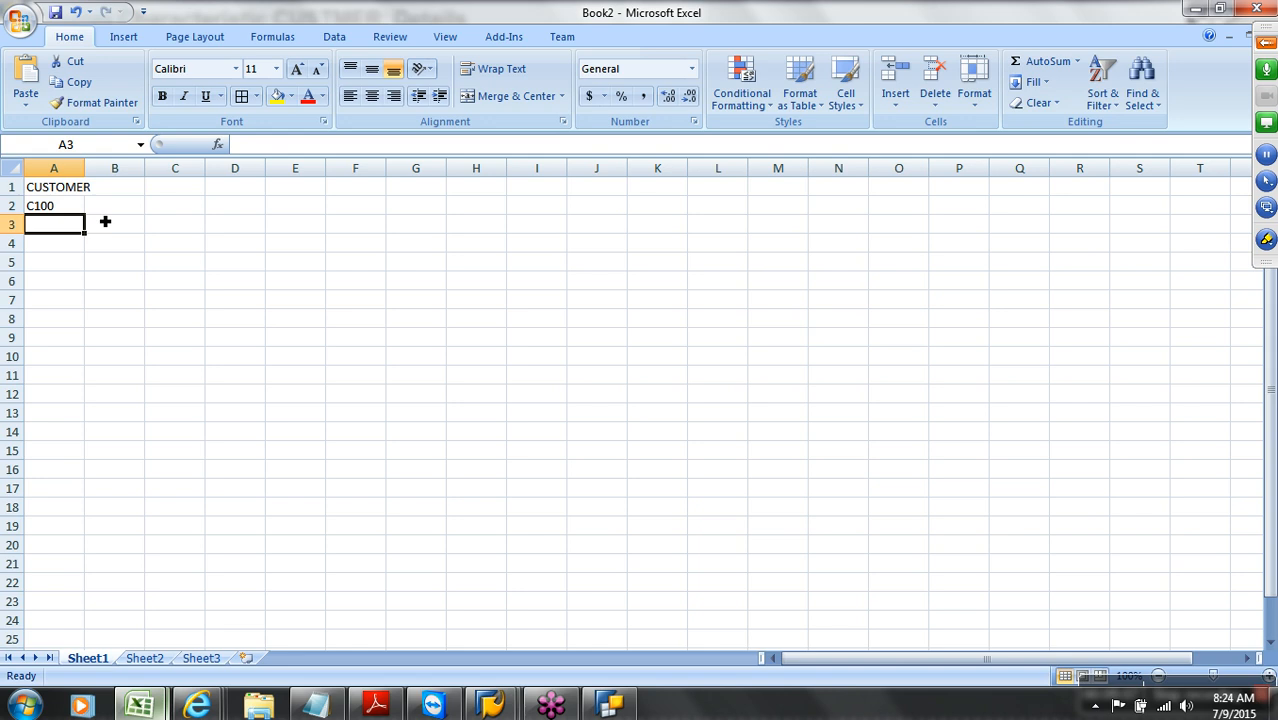
type("C200")
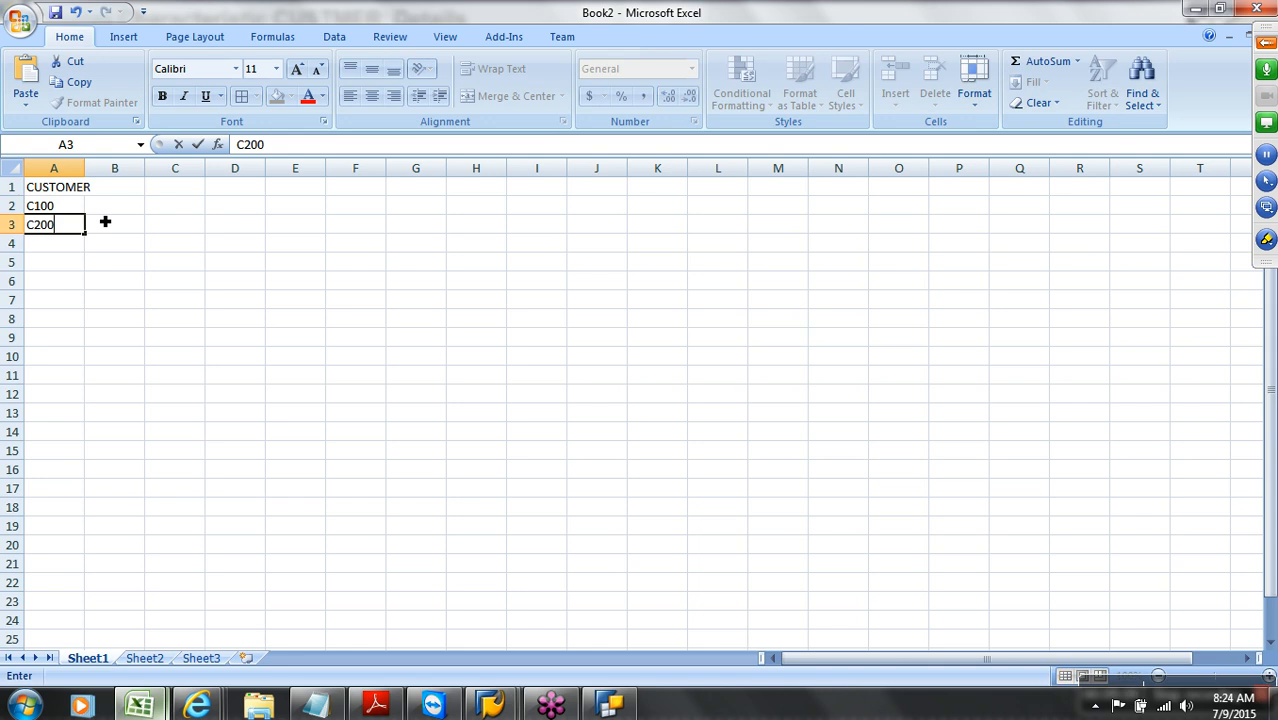
left_click(105, 222)
left_click_drag(75, 206, 91, 291)
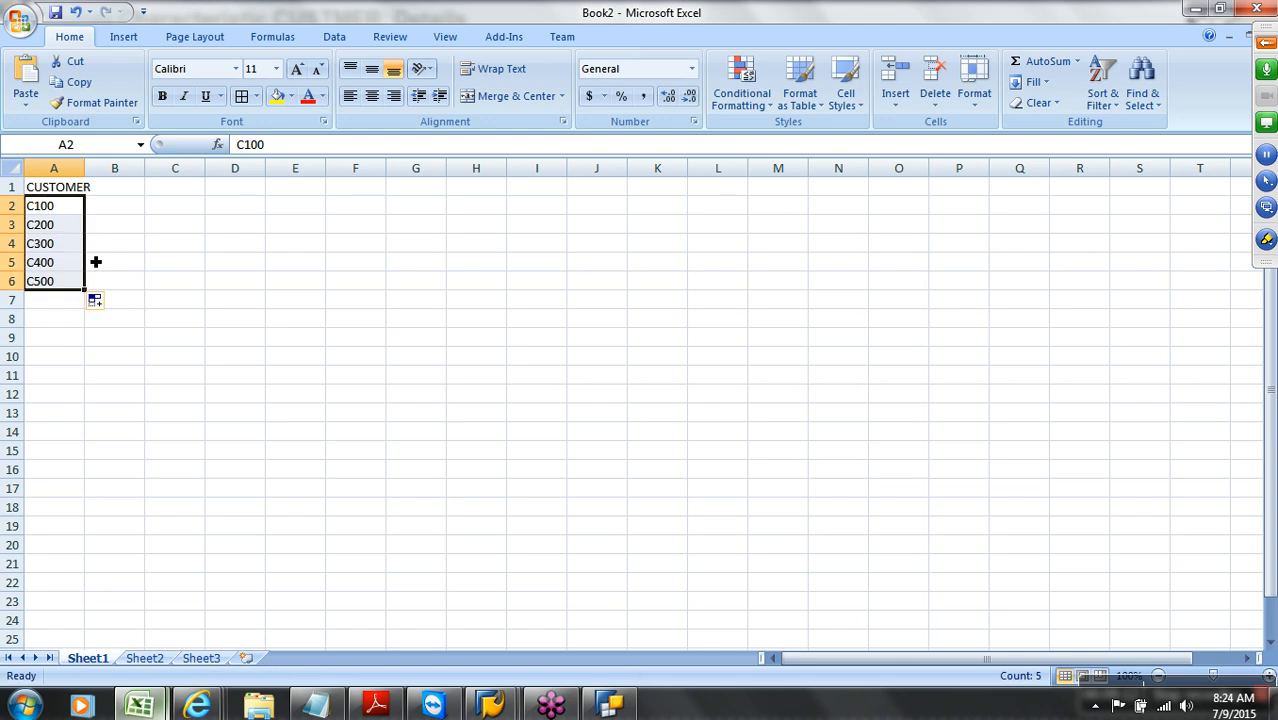
left_click(116, 190)
double_click(85, 168)
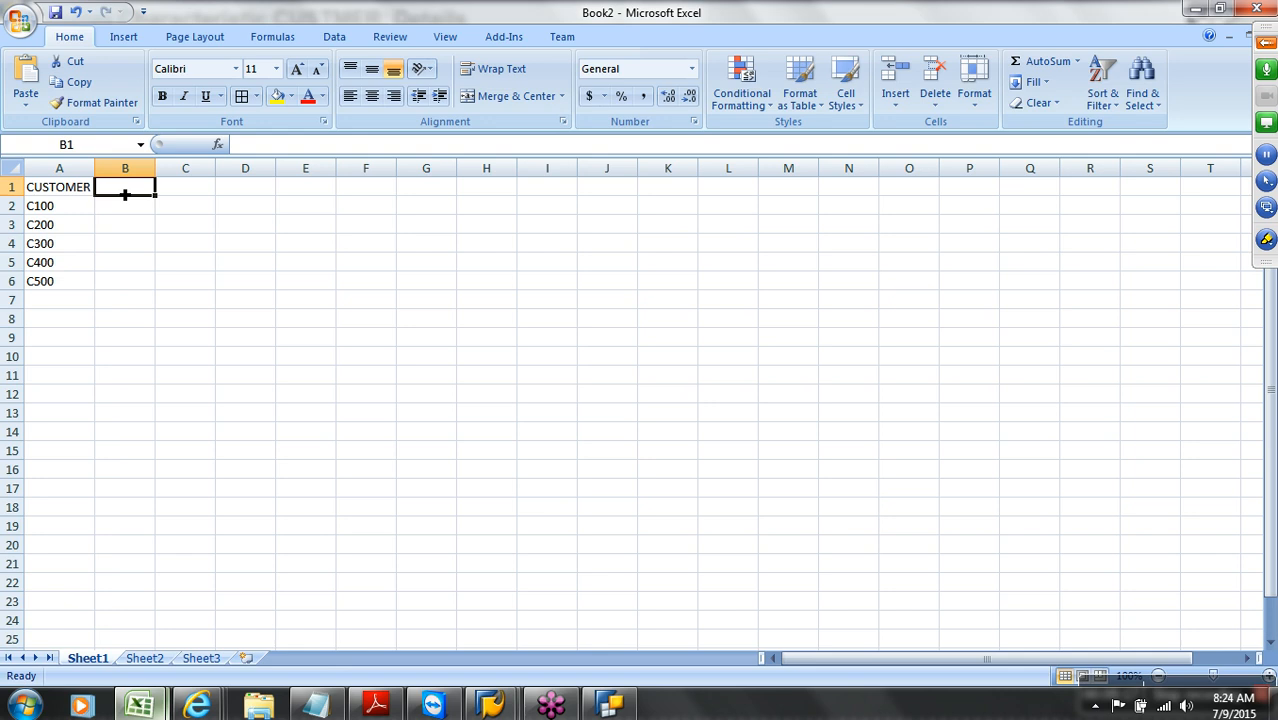
Add the CITY and REGION headers in B1 and C1
type("CITY")
key("Tab")
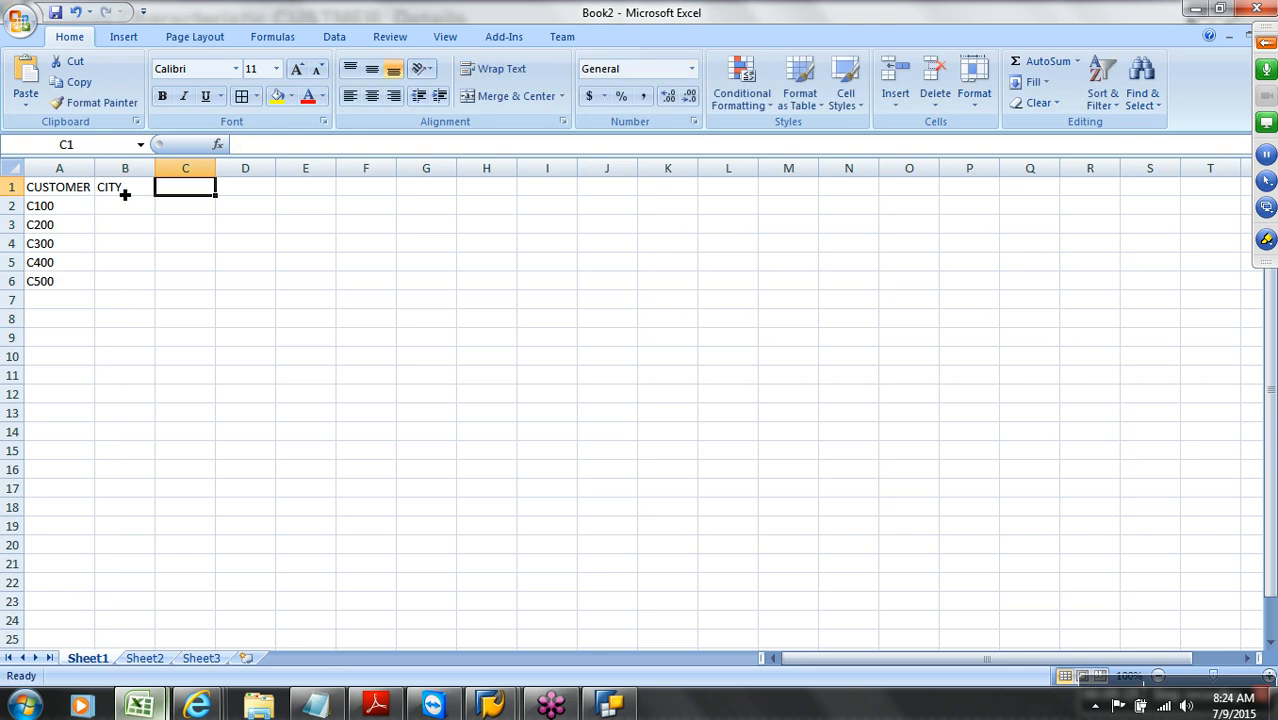
type("REGION")
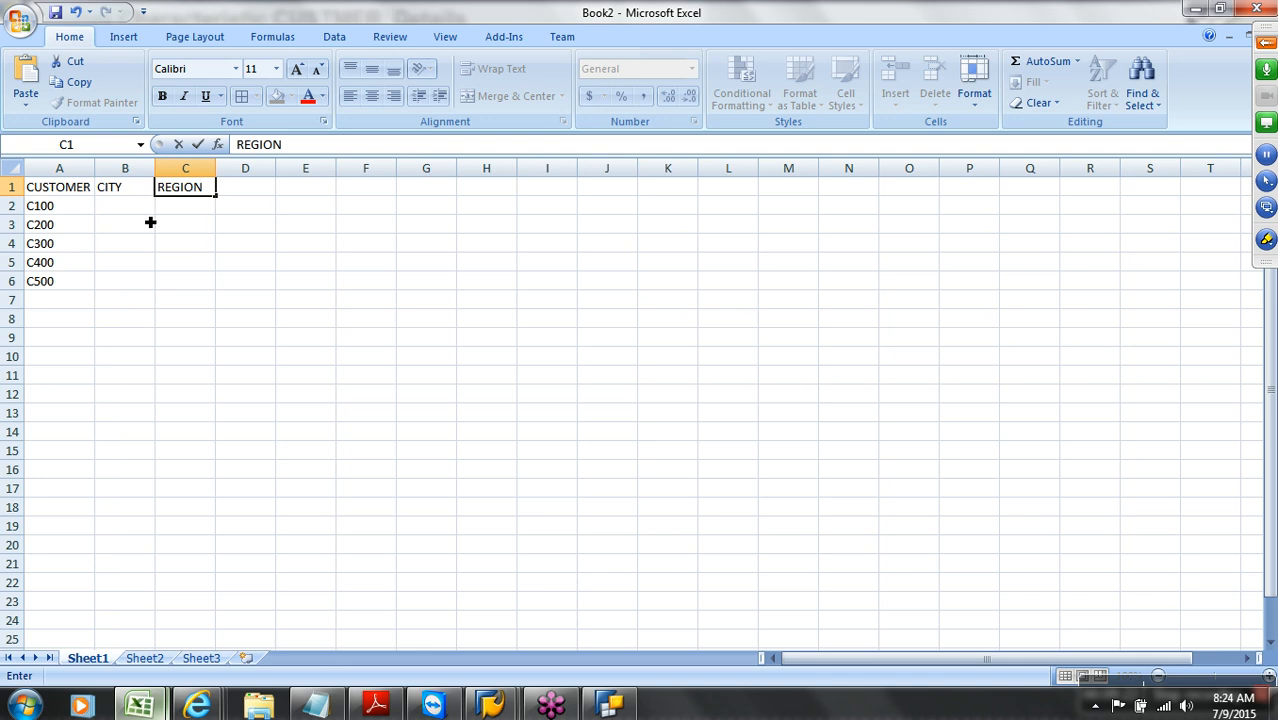
left_click(145, 216)
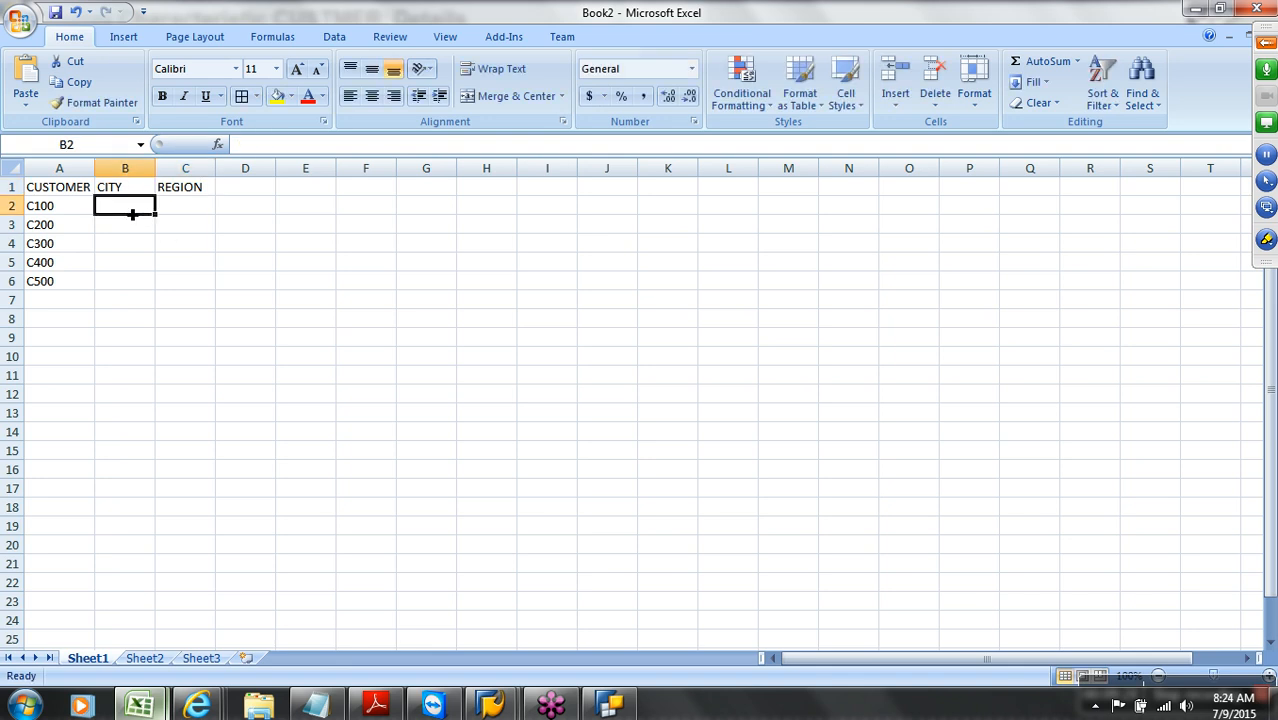
Enter the cities Hyderabad, Hyderabad, Bangalore, Chennai and Delhi in B2:B6
type("Hyd")
key("BackSpace")
key("BackSpace")
key("BackSpace")
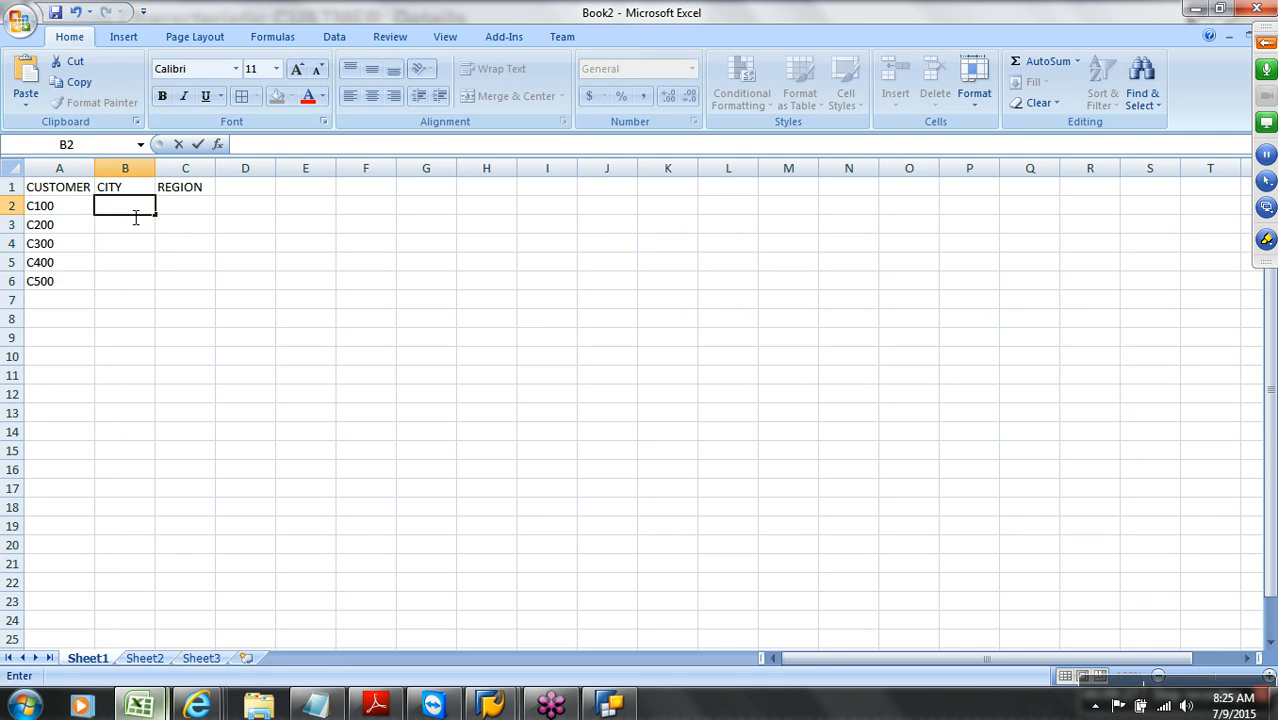
type("Hyderabad")
key("Return")
type("Hyderabad")
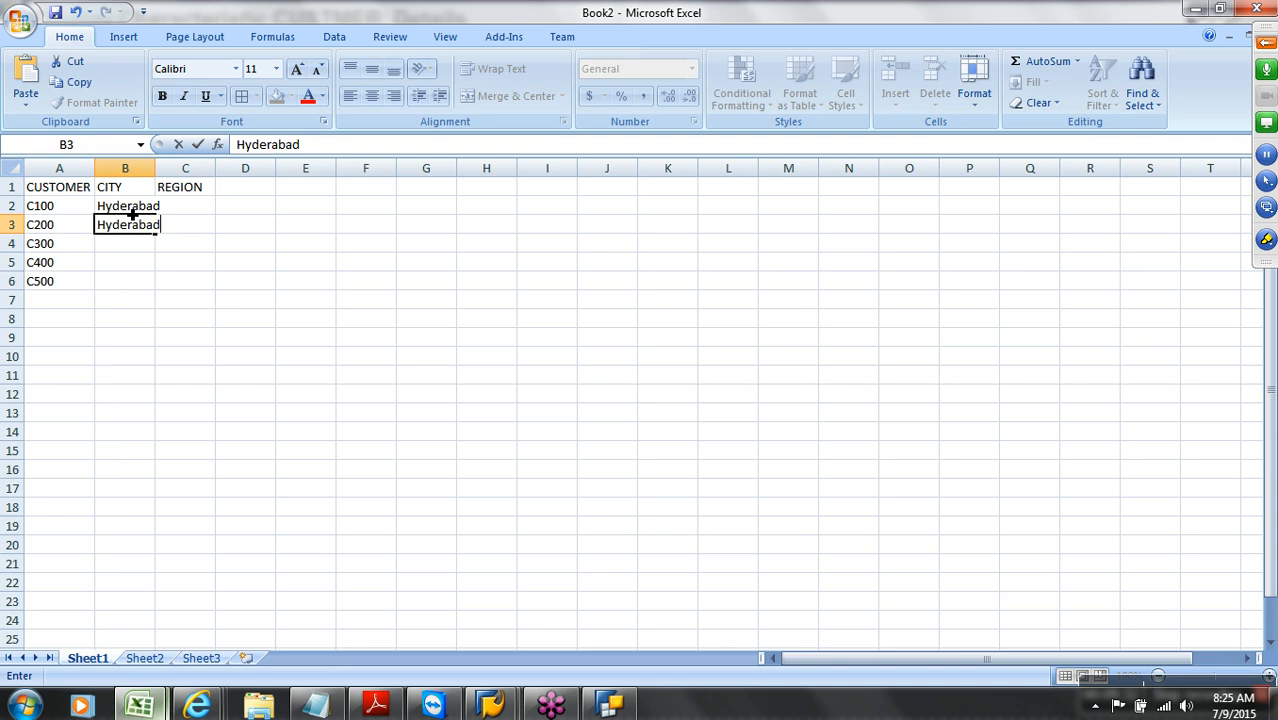
key("Return")
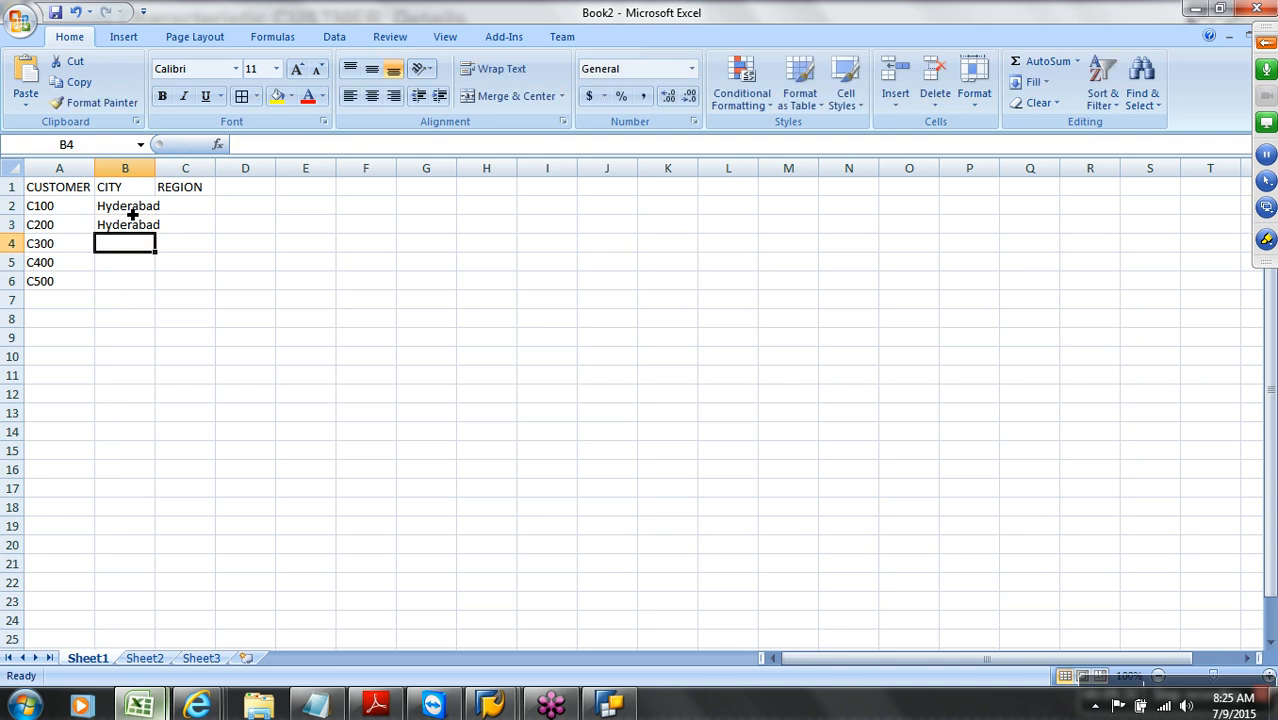
type("Bangalore")
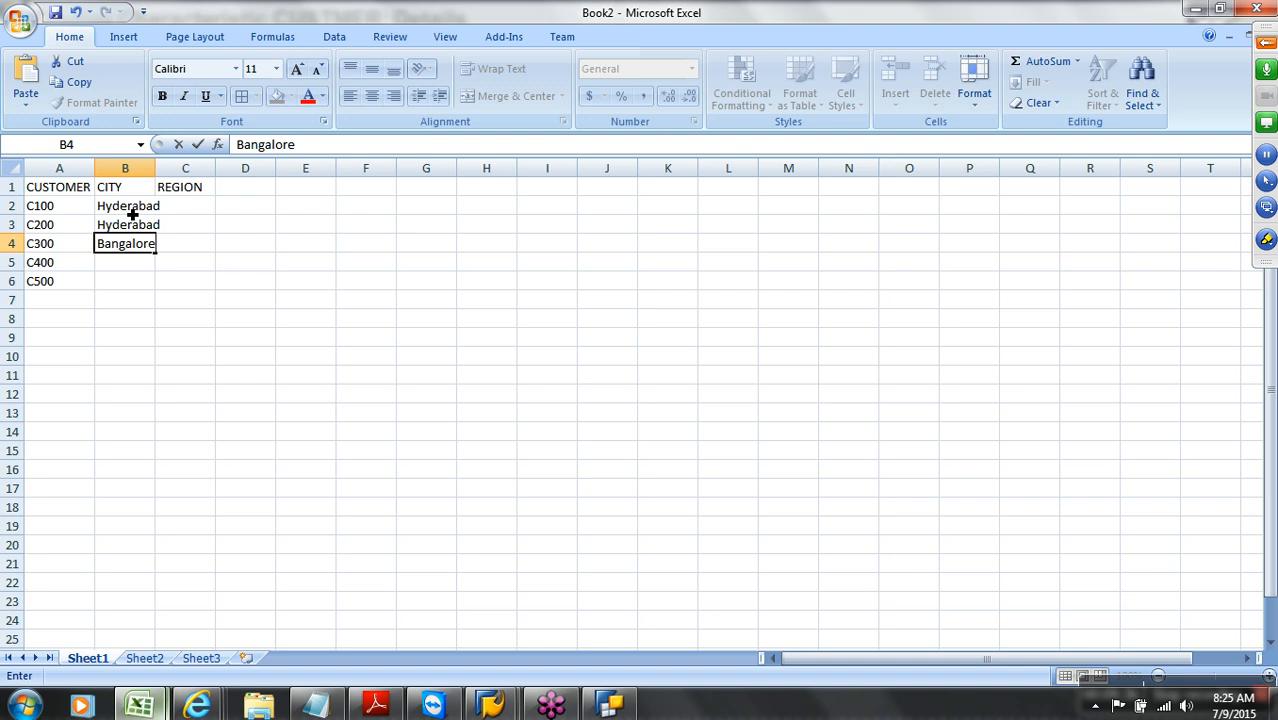
key("Return")
type("Chennai")
key("Return")
type("Delhi")
left_click(196, 211)
Fill REGION with South in C2:C5 and North in C6, autofit column B, and select B1:C6
type("Sot")
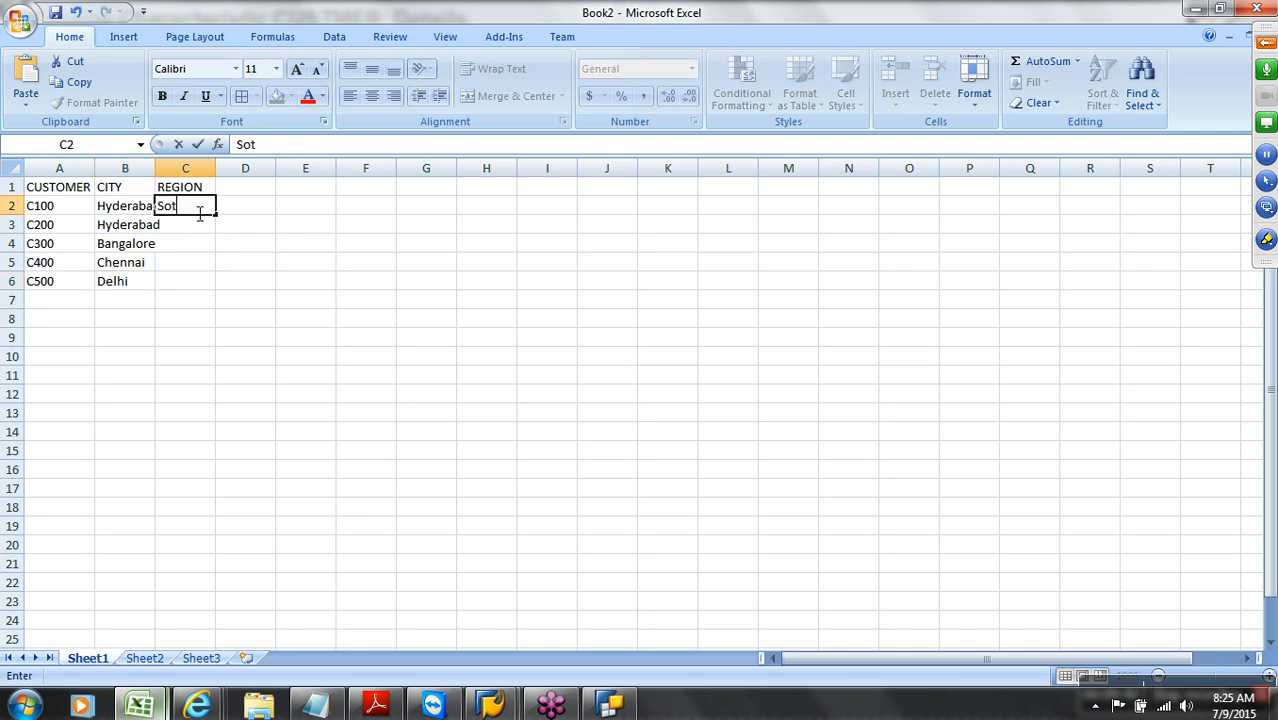
key("BackSpace")
type("uth")
left_click(224, 254)
left_click(205, 209)
key("ctrl+c")
left_click_drag(208, 228, 220, 265)
key("Return")
left_click(198, 290)
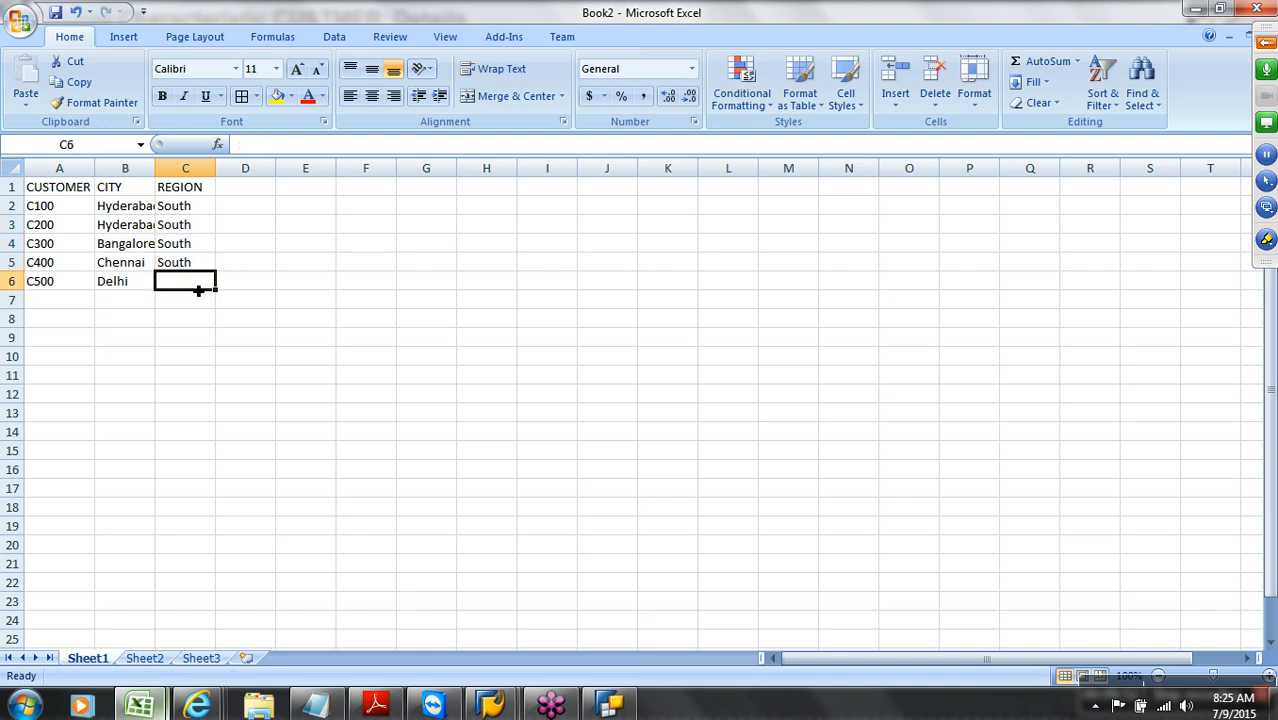
type("North")
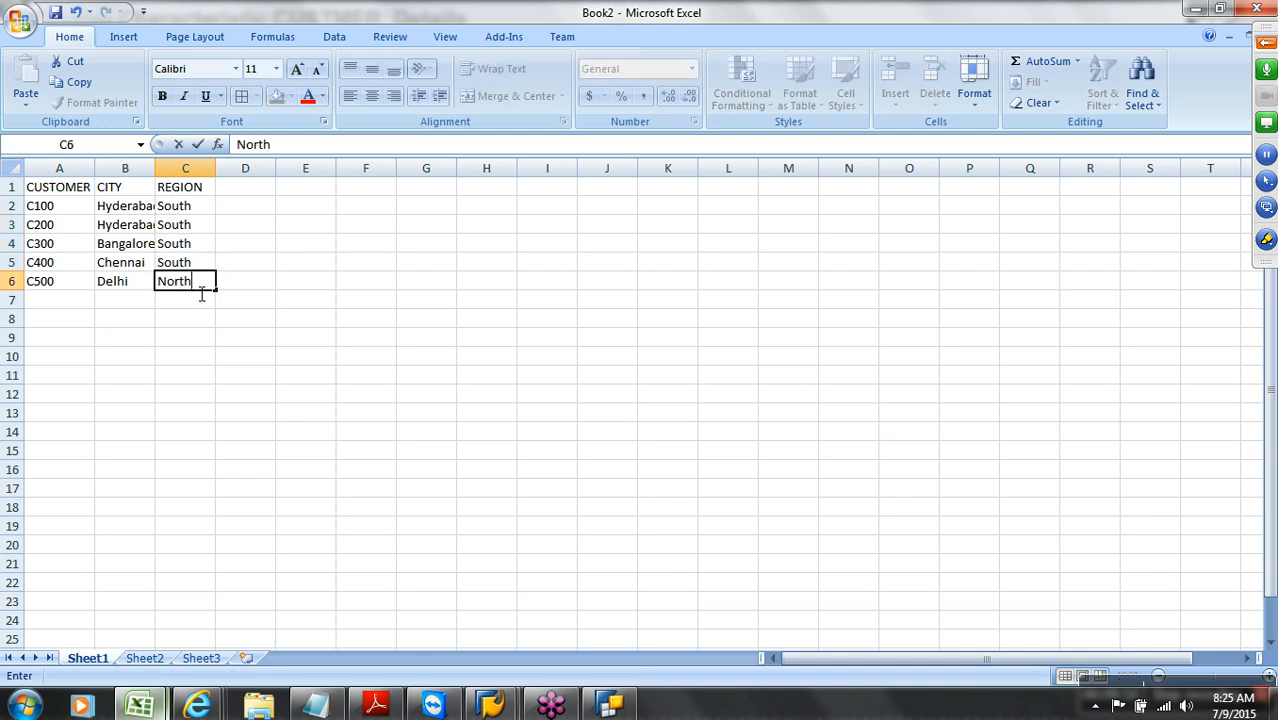
left_click(246, 242)
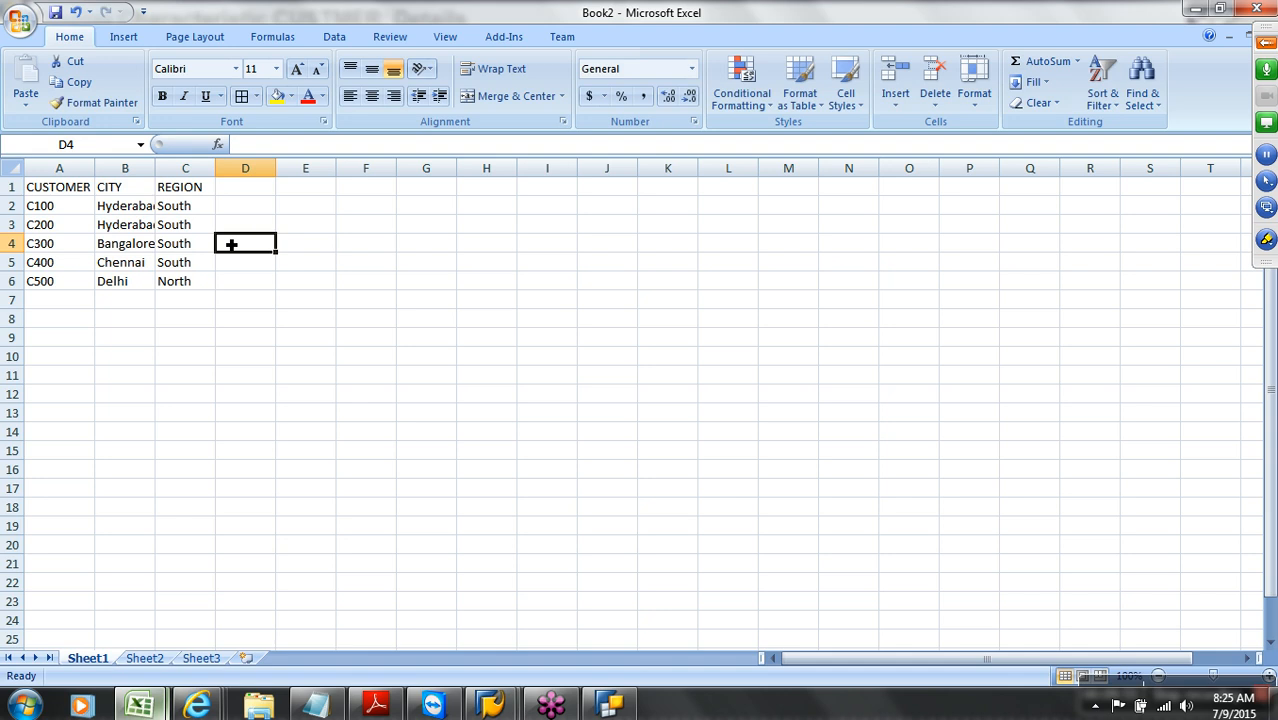
double_click(155, 168)
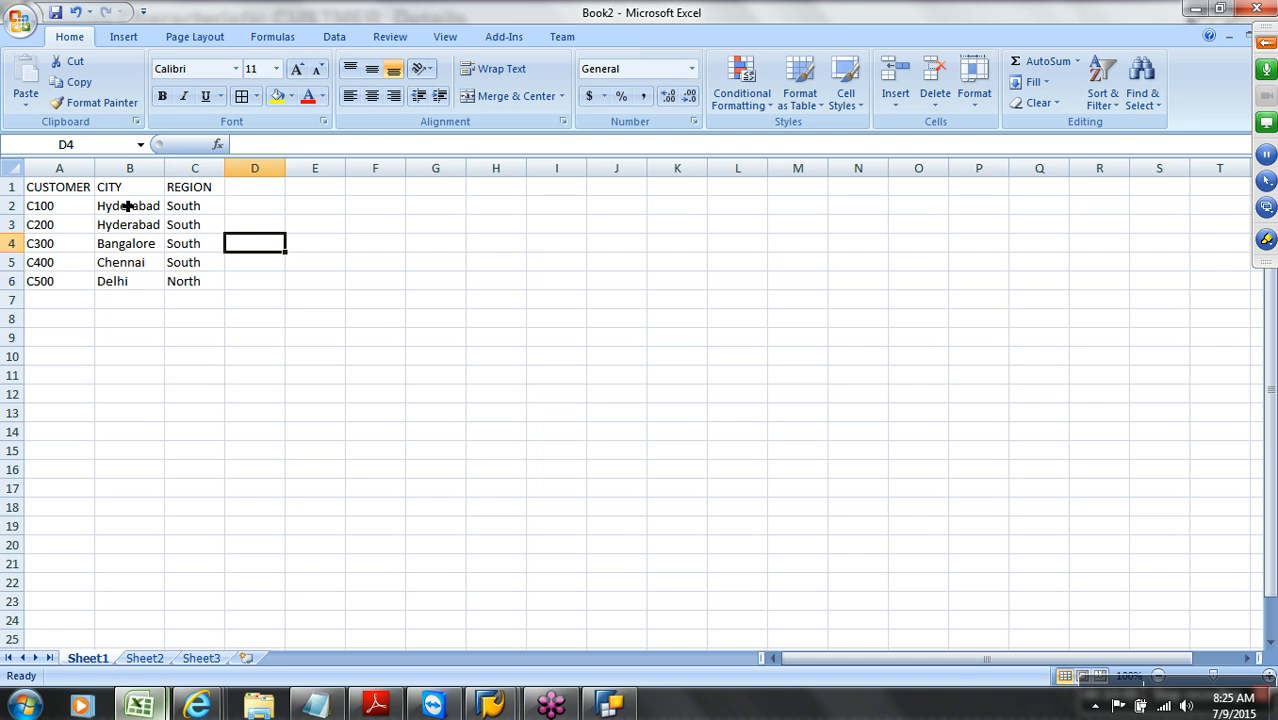
left_click_drag(135, 190, 201, 283)
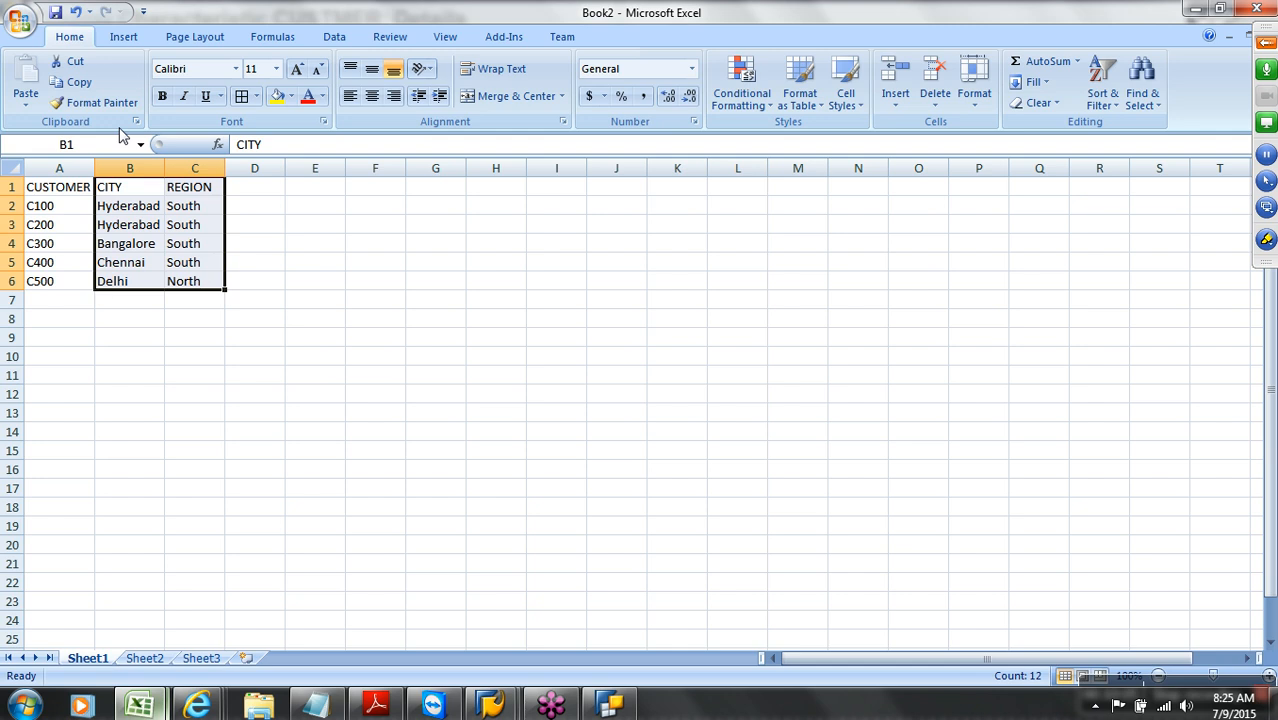
Save the workbook to the Desktop as customer_attr in CSV (Comma delimited) format
left_click(20, 22)
left_click(57, 148)
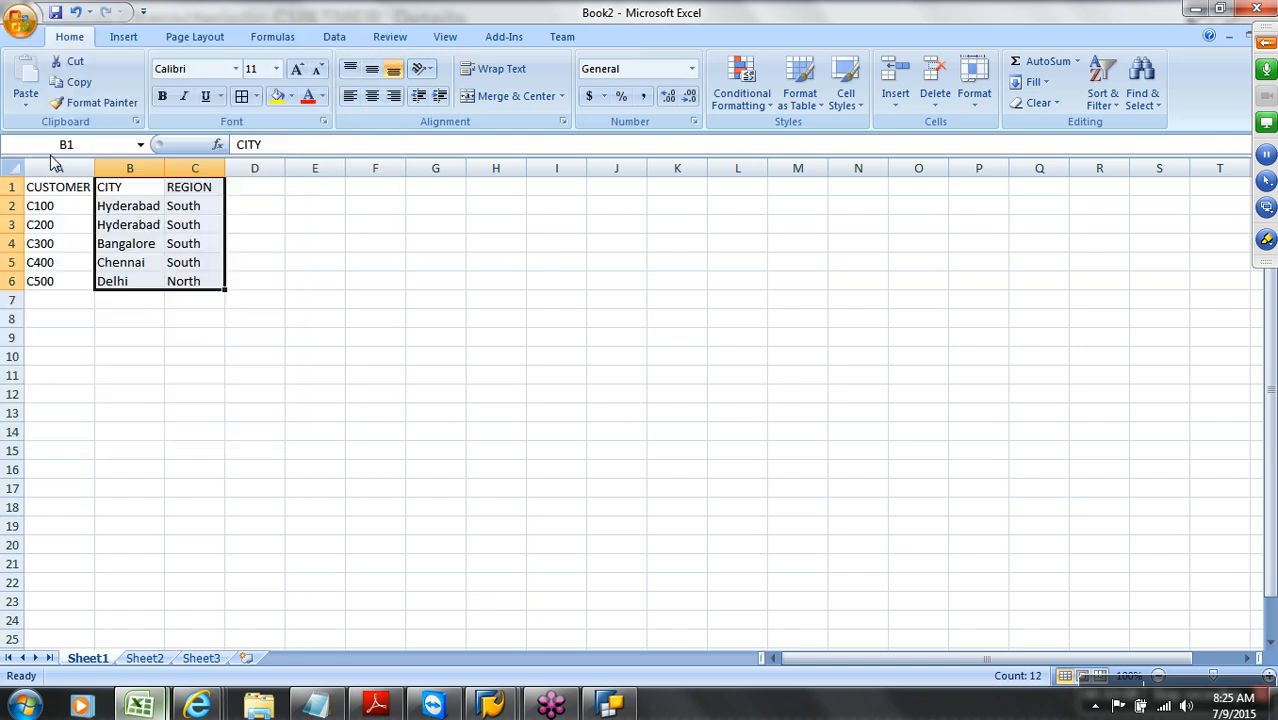
left_click(80, 170)
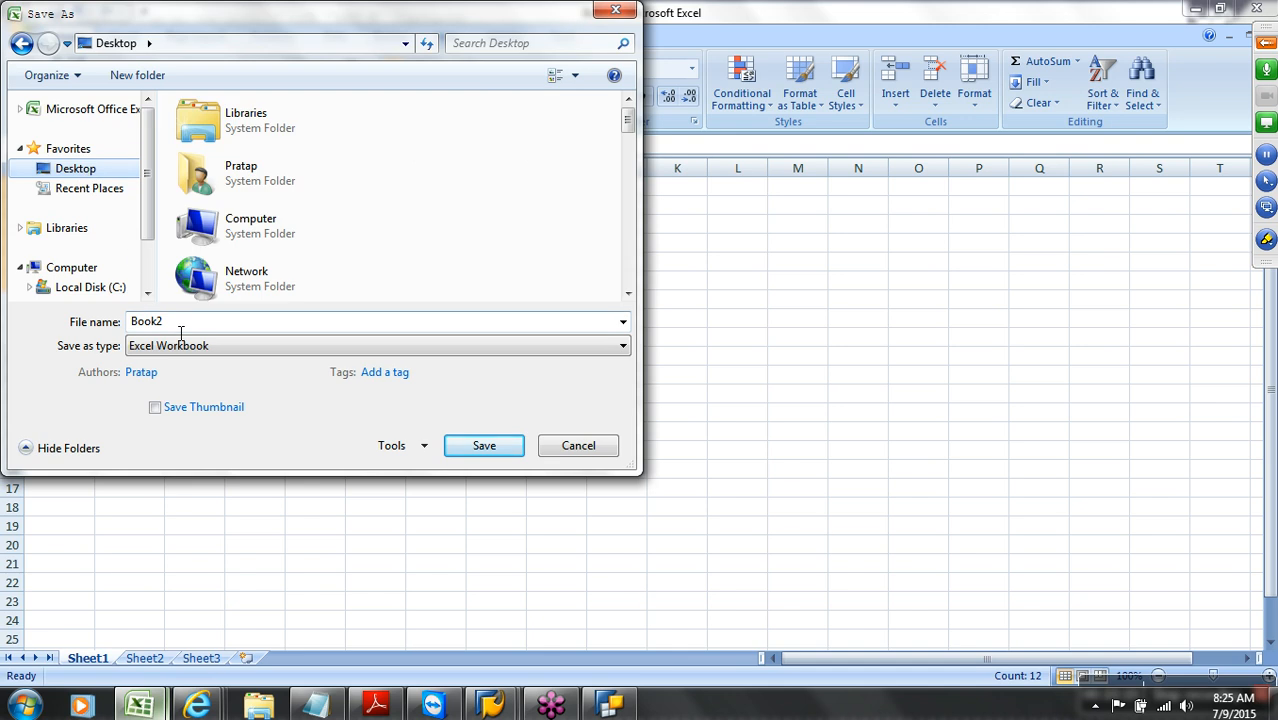
type("customer_attr")
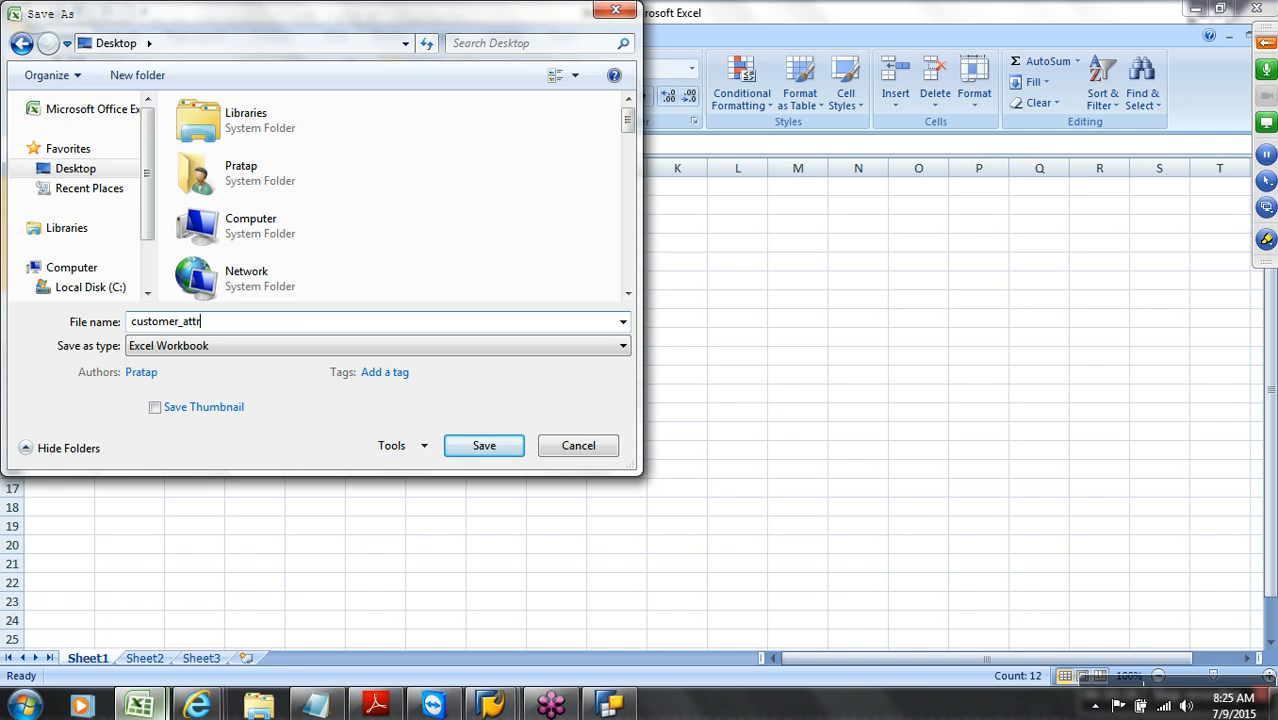
left_click(247, 346)
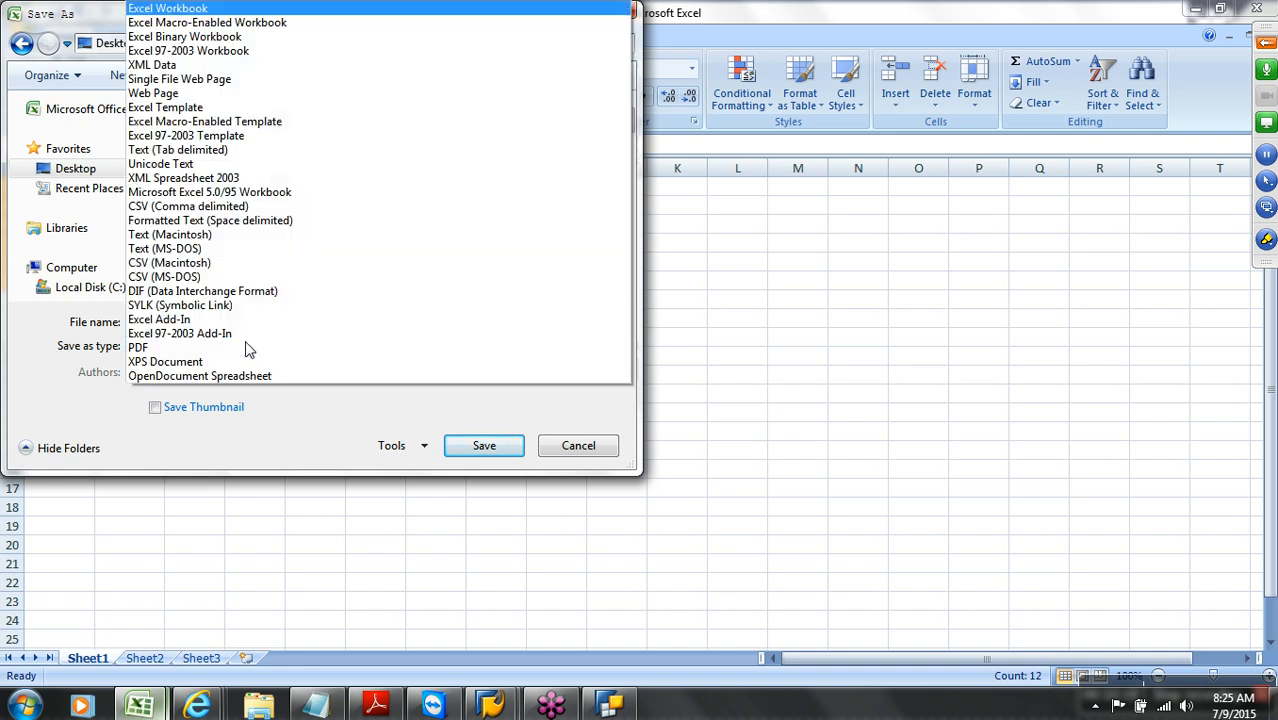
left_click(215, 208)
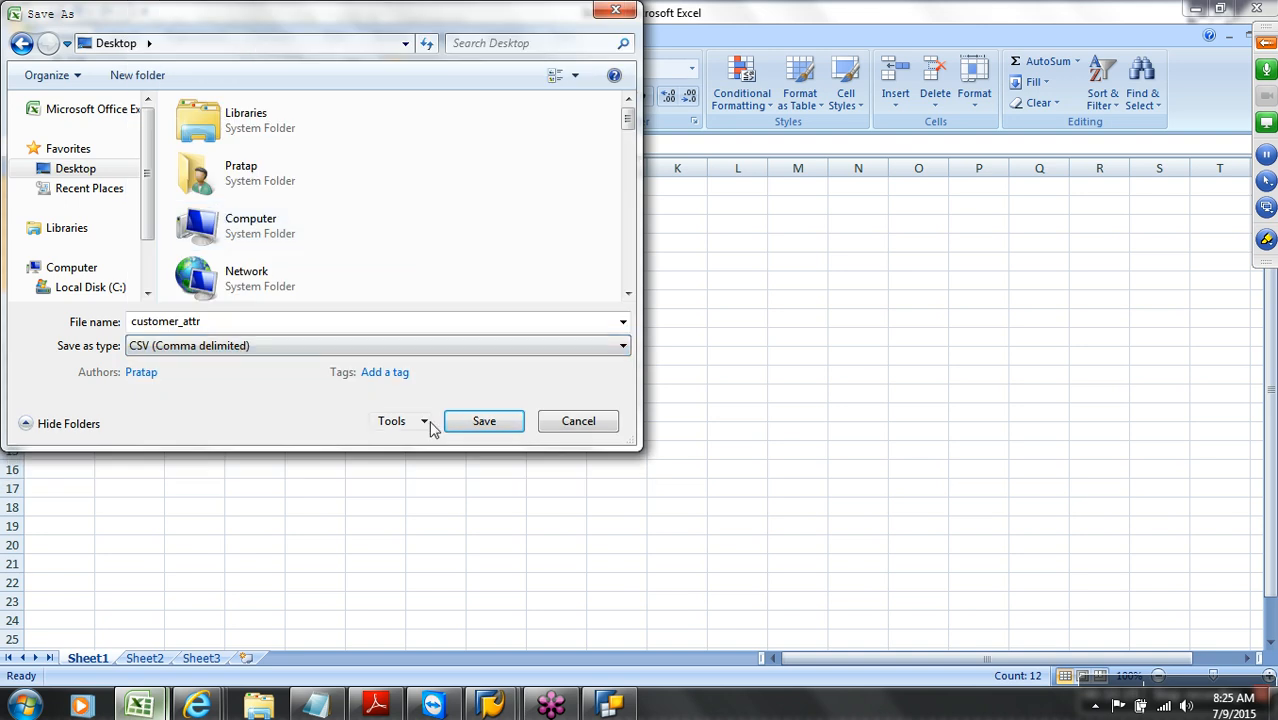
left_click(471, 420)
left_click(603, 412)
left_click(568, 416)
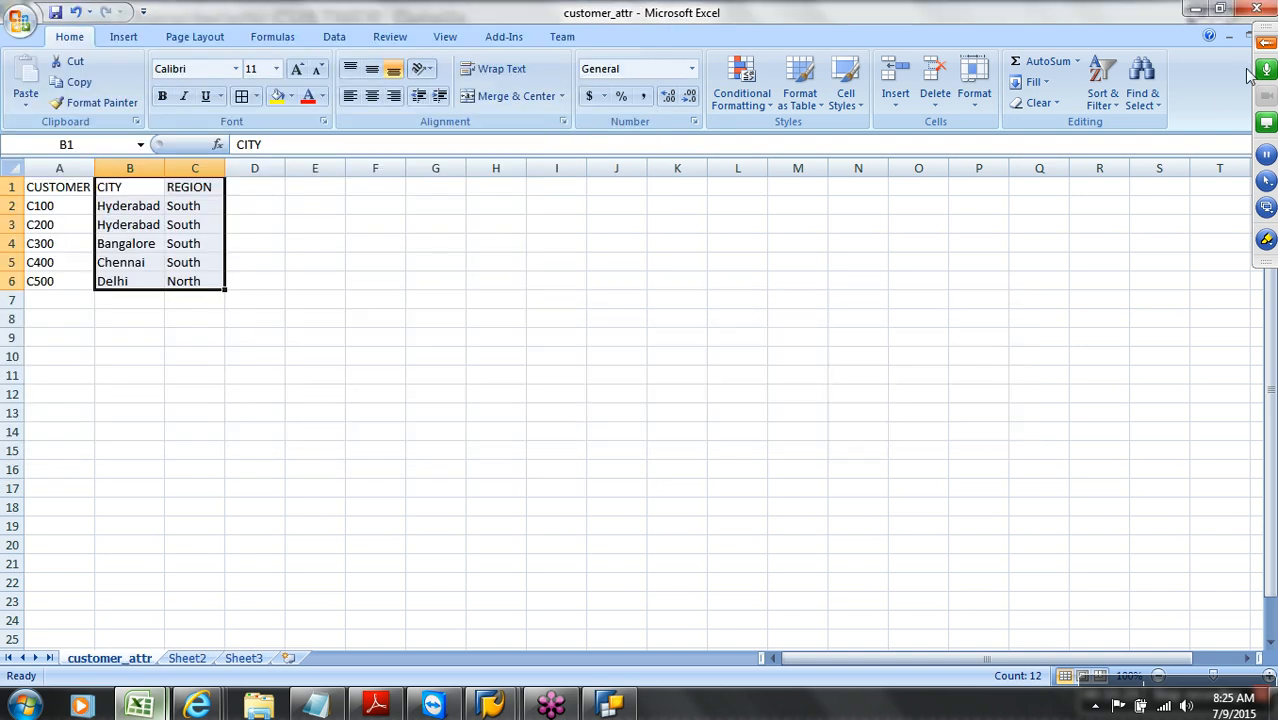
Close customer_attr.csv, keeping the CSV format, and return to the SAP window
double_click(1090, 14)
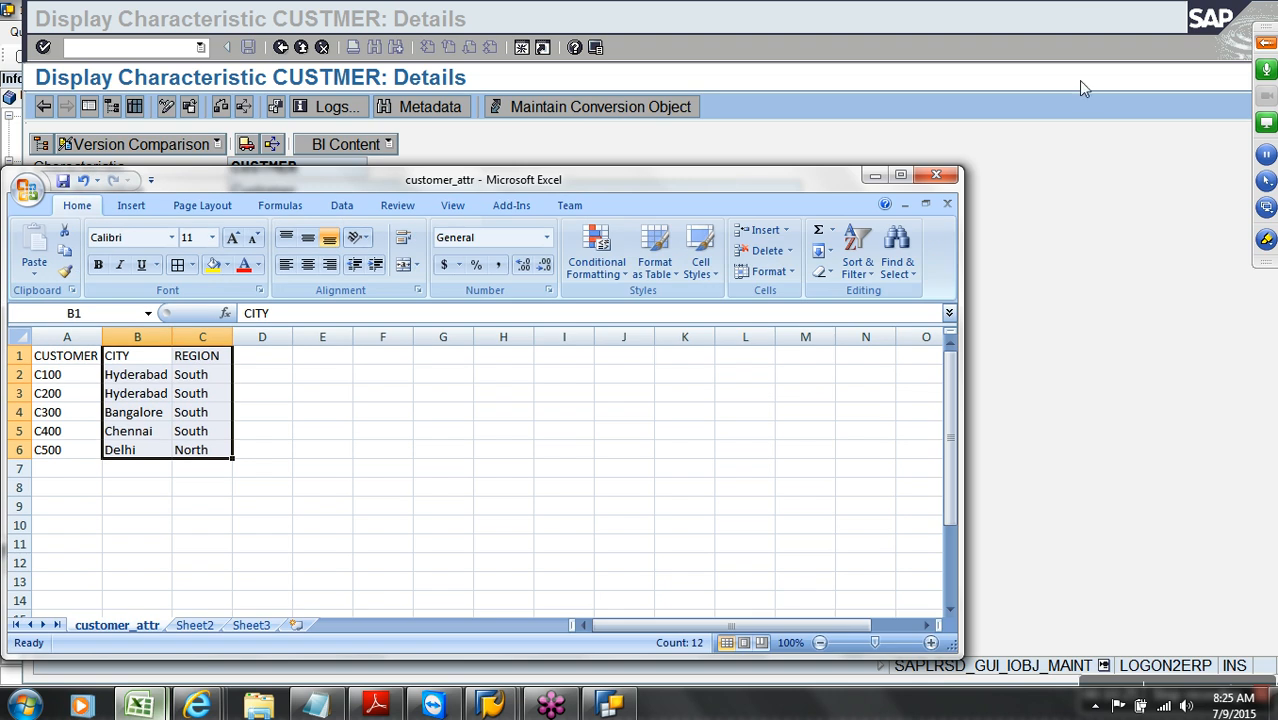
left_click(947, 205)
left_click(585, 410)
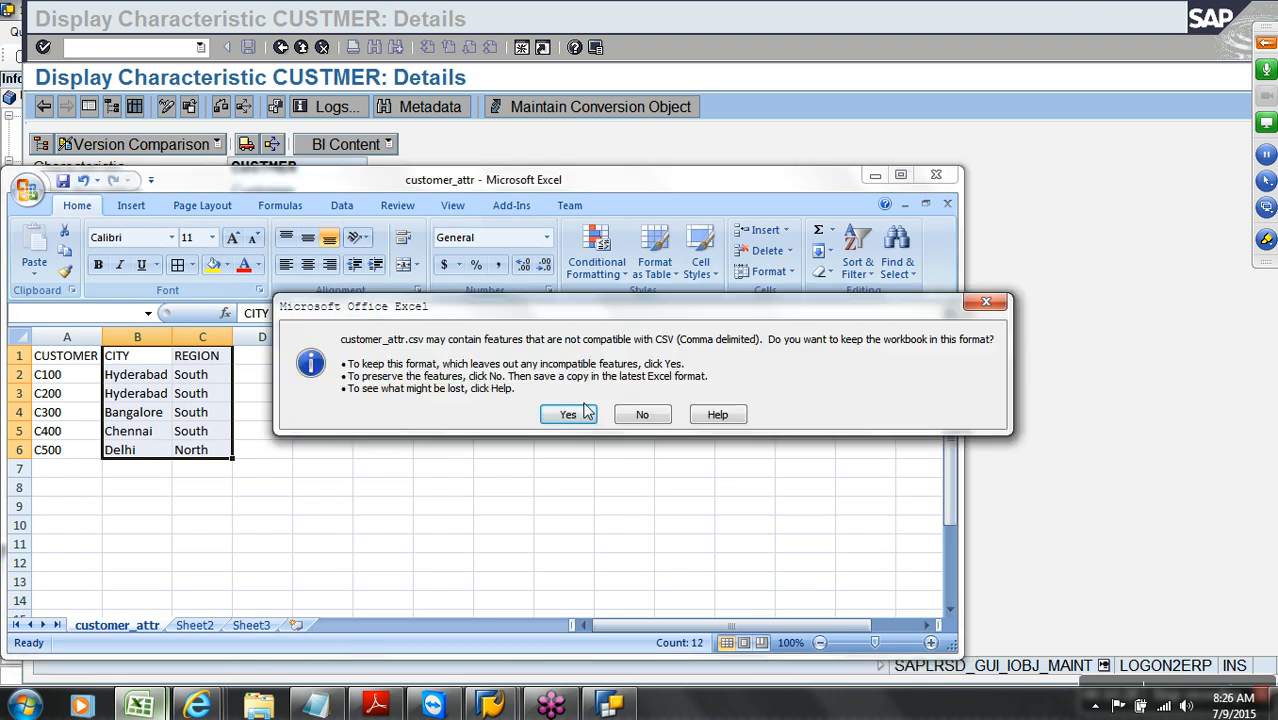
left_click(568, 414)
left_click(577, 151)
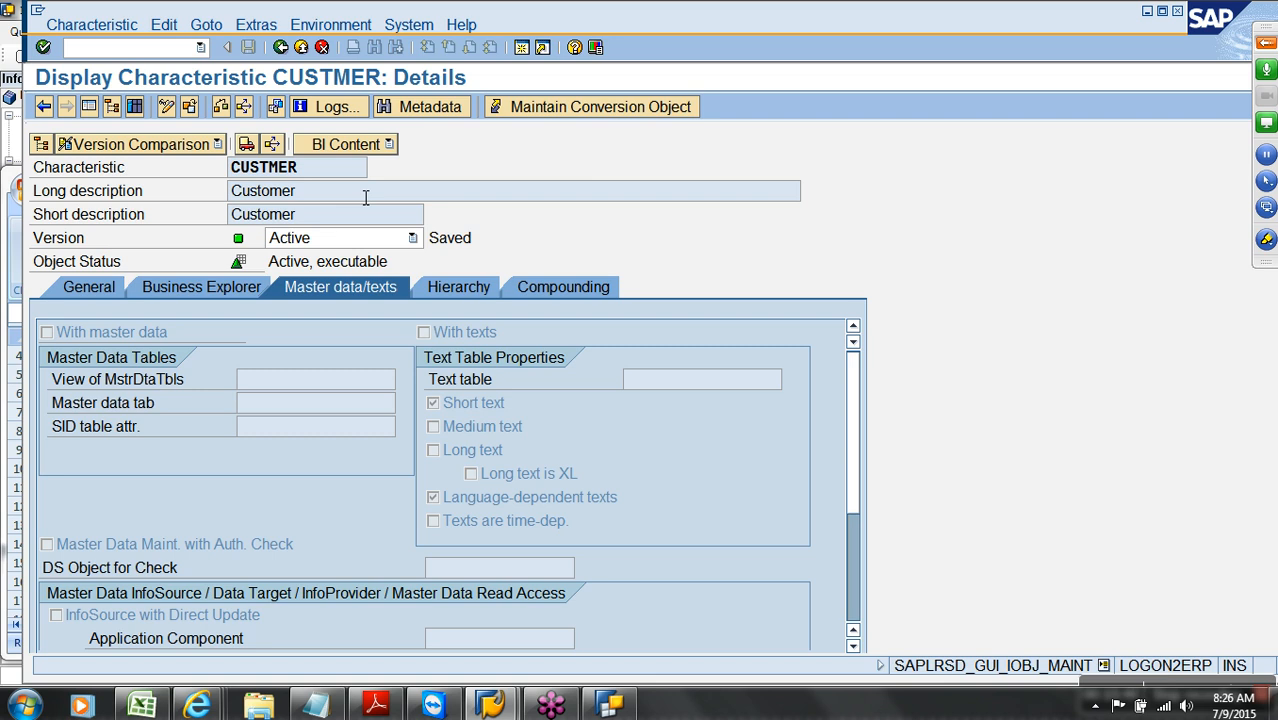
Return to the InfoObjects tree, review the Customer characteristic, then bring up Char Catalog's actions
left_click(281, 47)
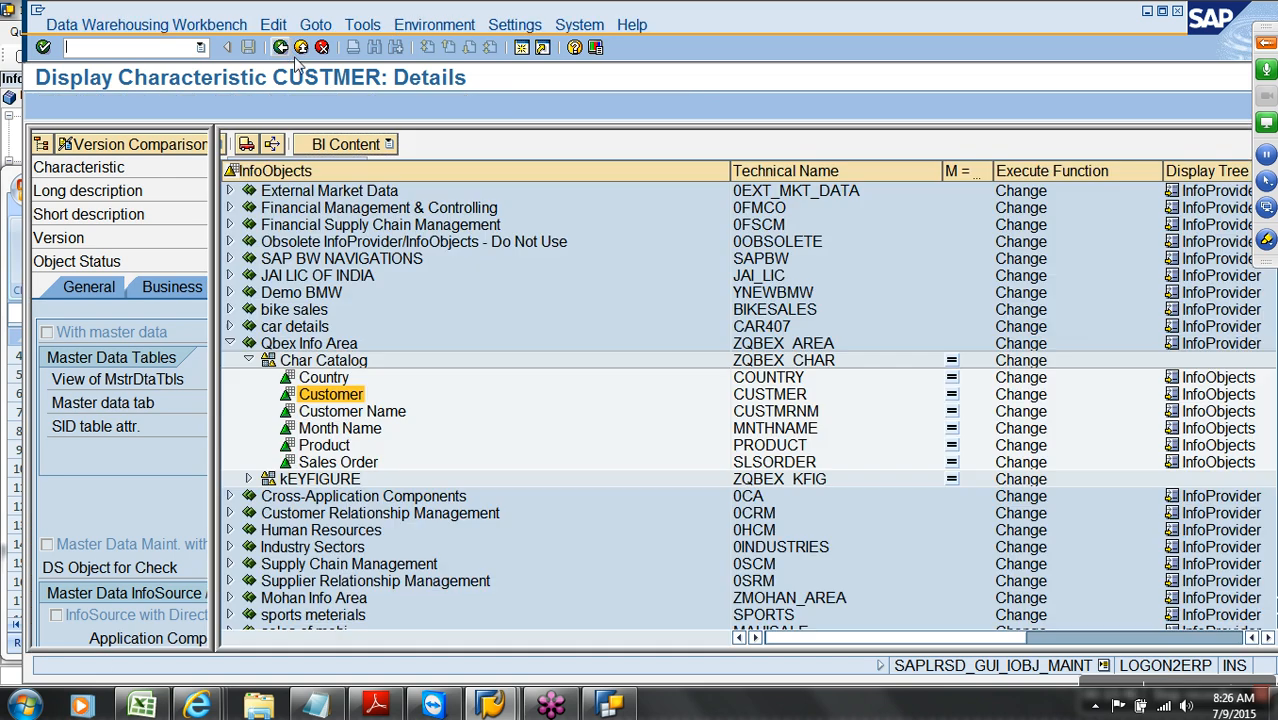
left_click(348, 362)
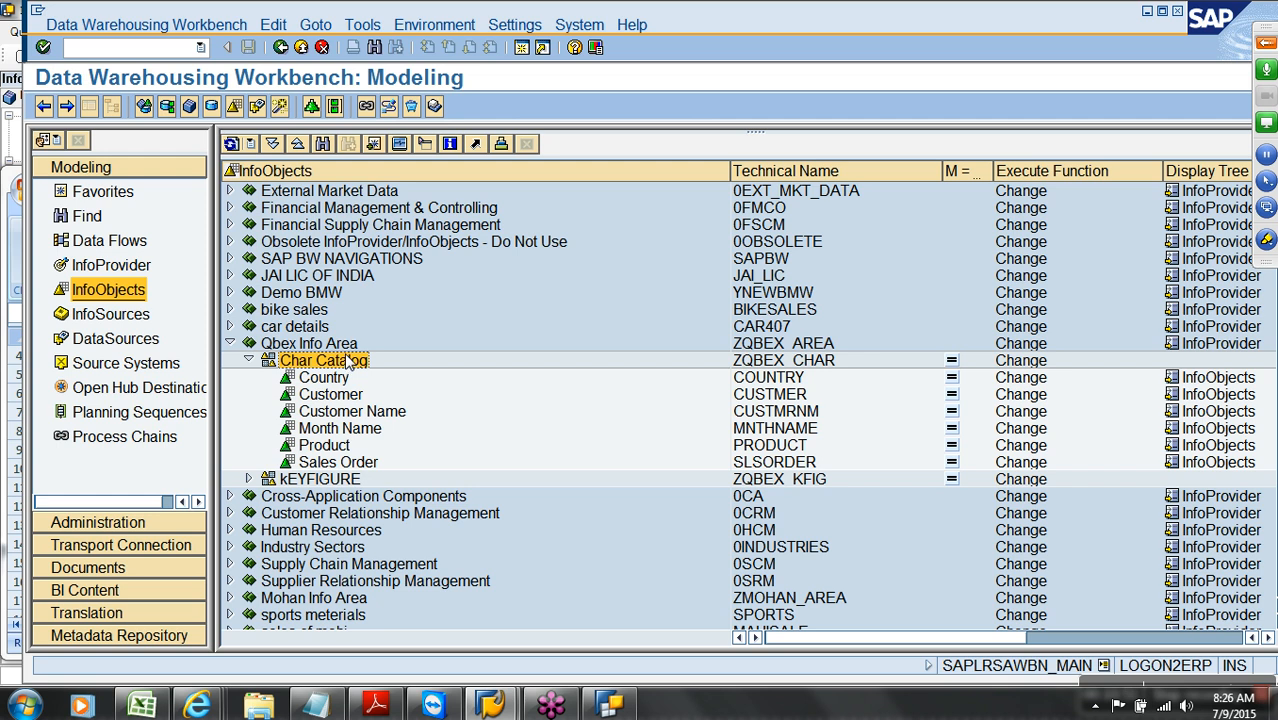
double_click(331, 394)
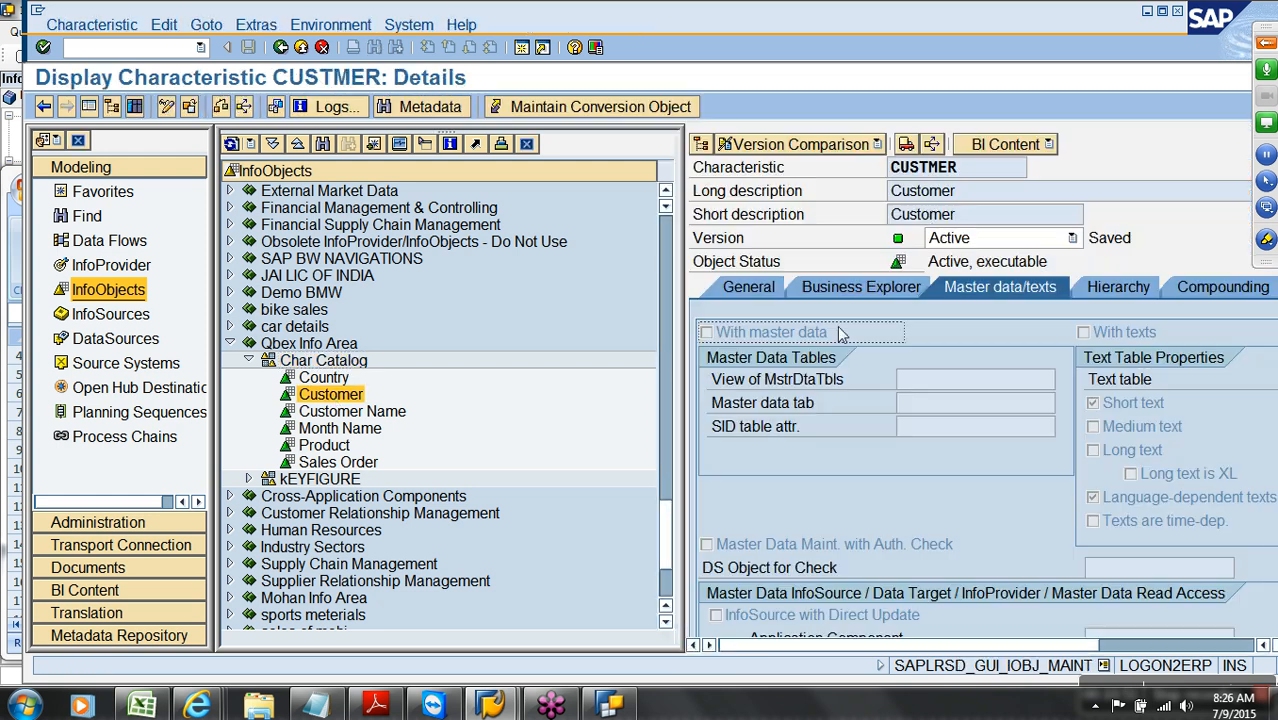
left_click(990, 174)
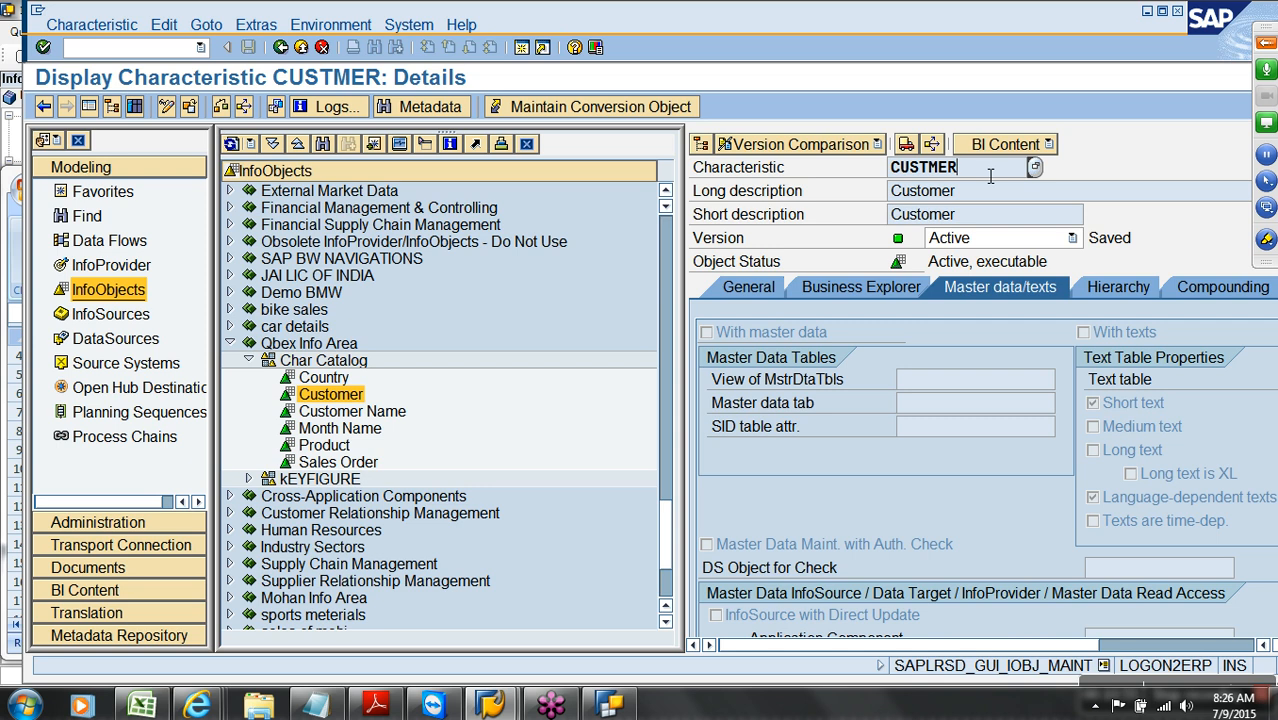
left_click(281, 47)
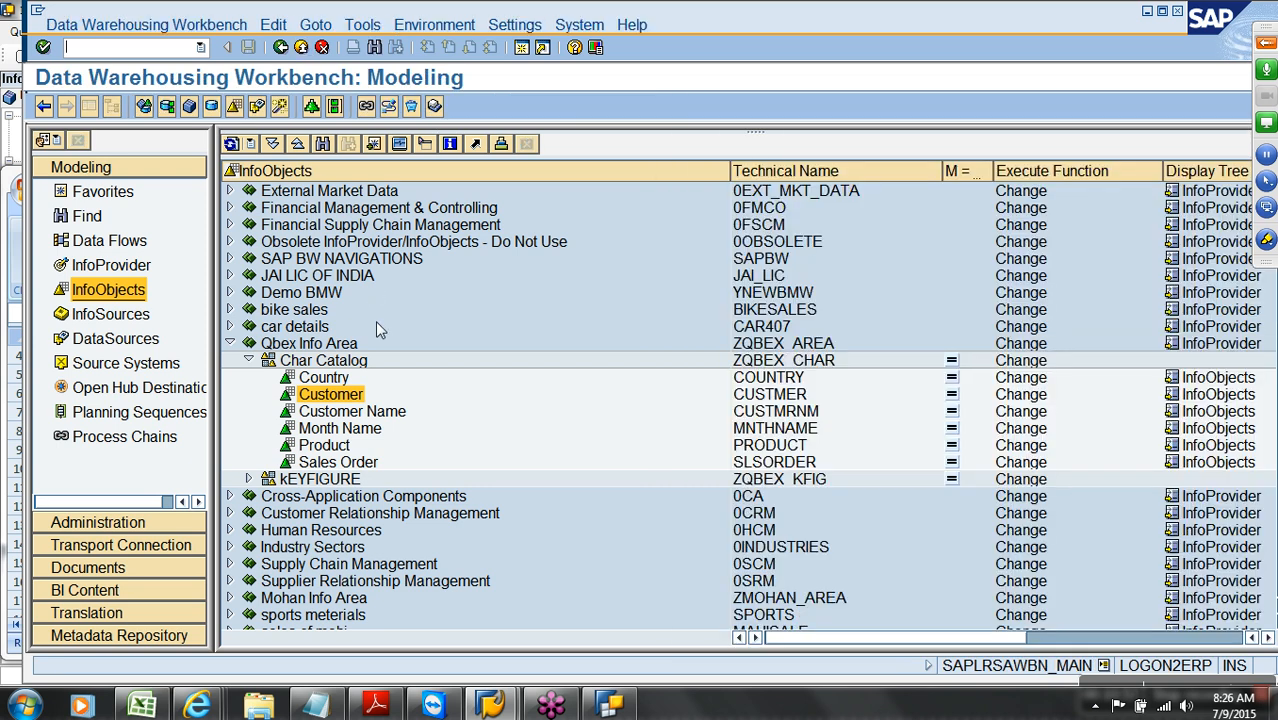
right_click(342, 361)
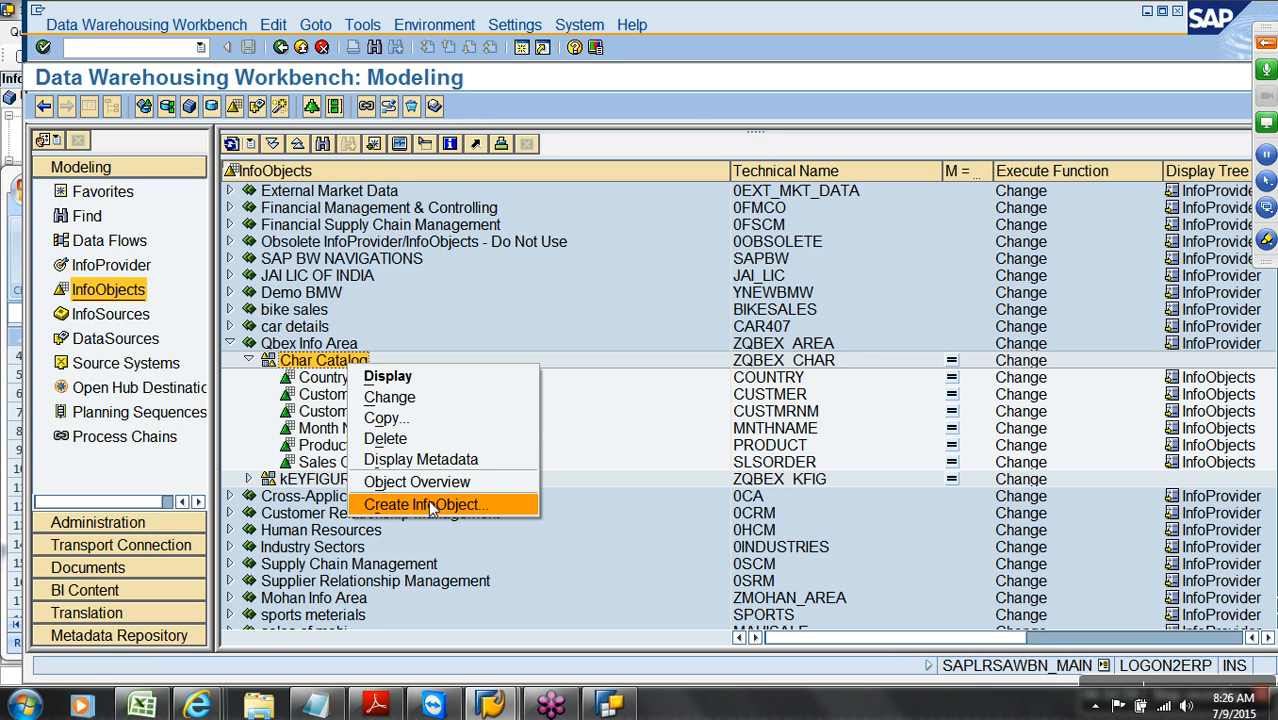
Create a new Char Catalog characteristic named CITY with description 'City'
left_click(428, 505)
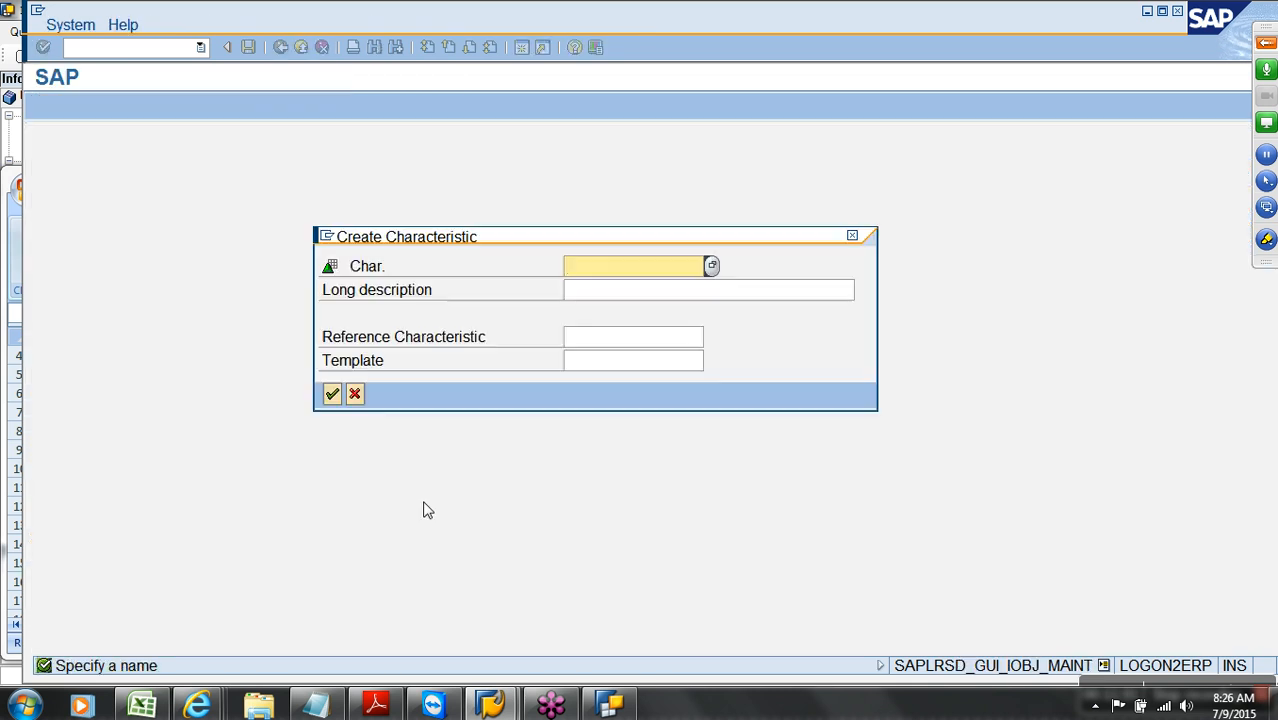
type("city")
key("Tab")
type("City")
key("Return")
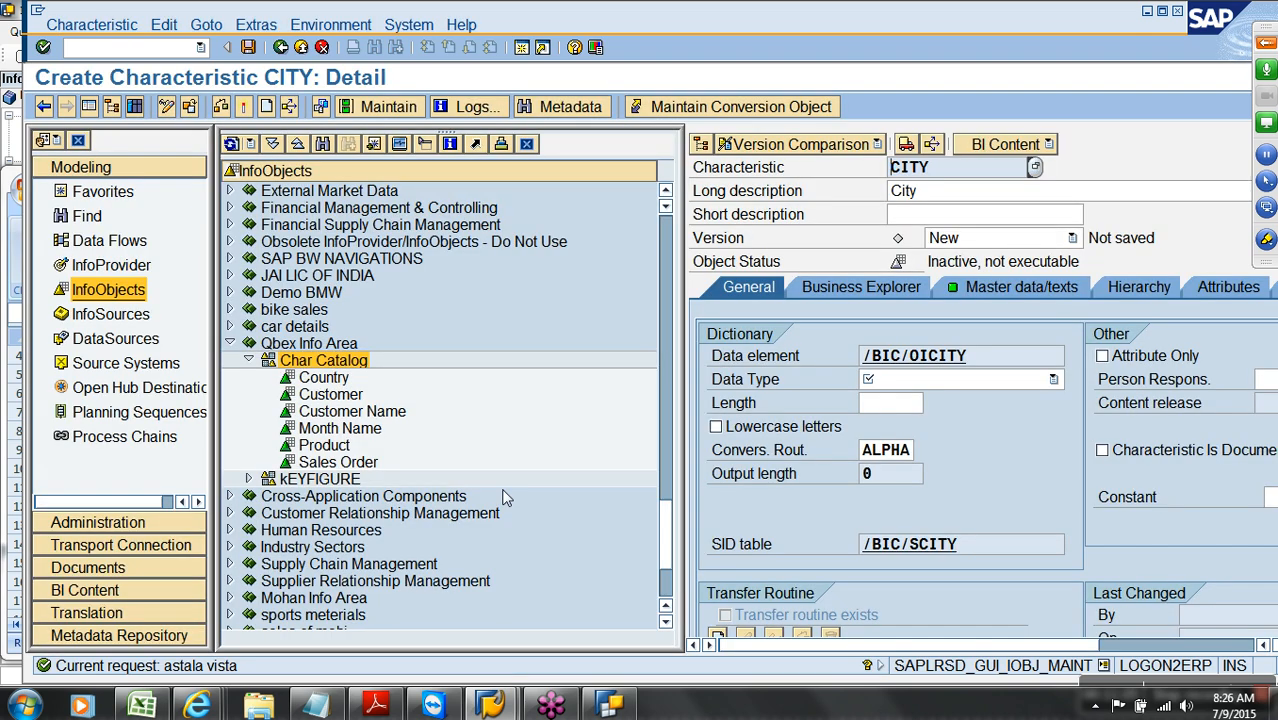
Make CITY CHAR length 15 with lowercase allowed, then check and activate it
left_click(934, 379)
left_click(913, 401)
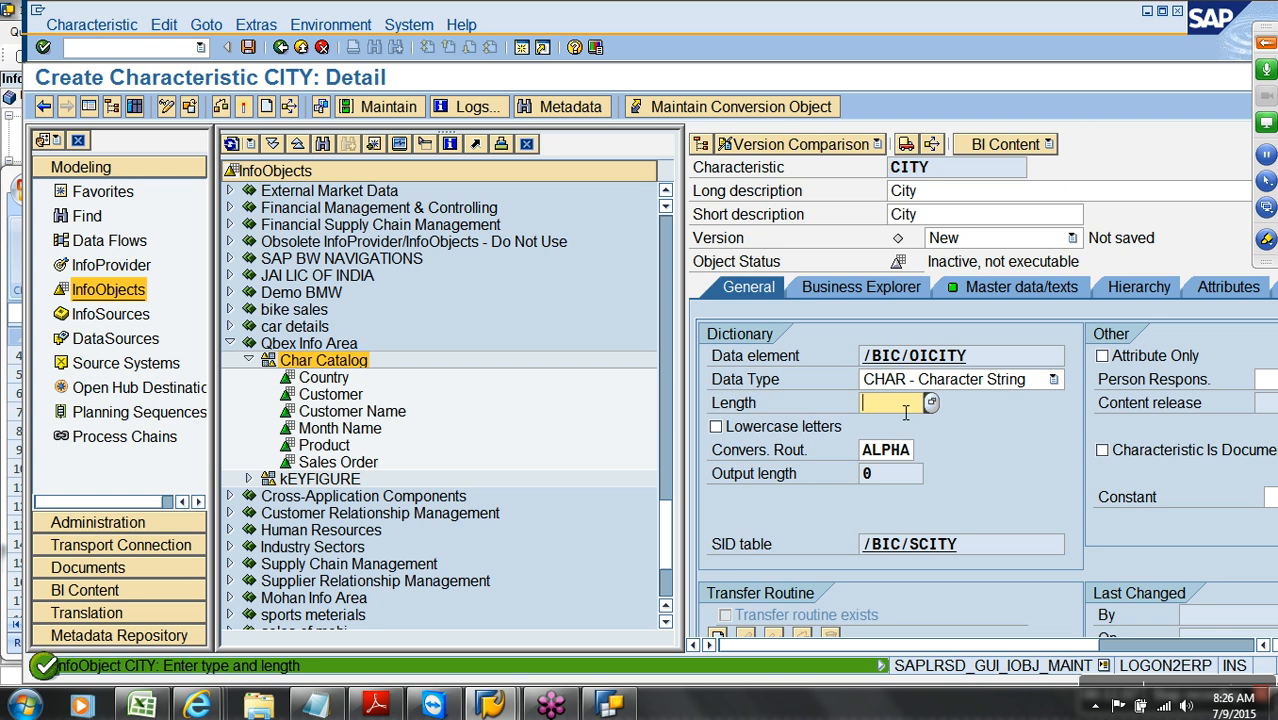
type("15")
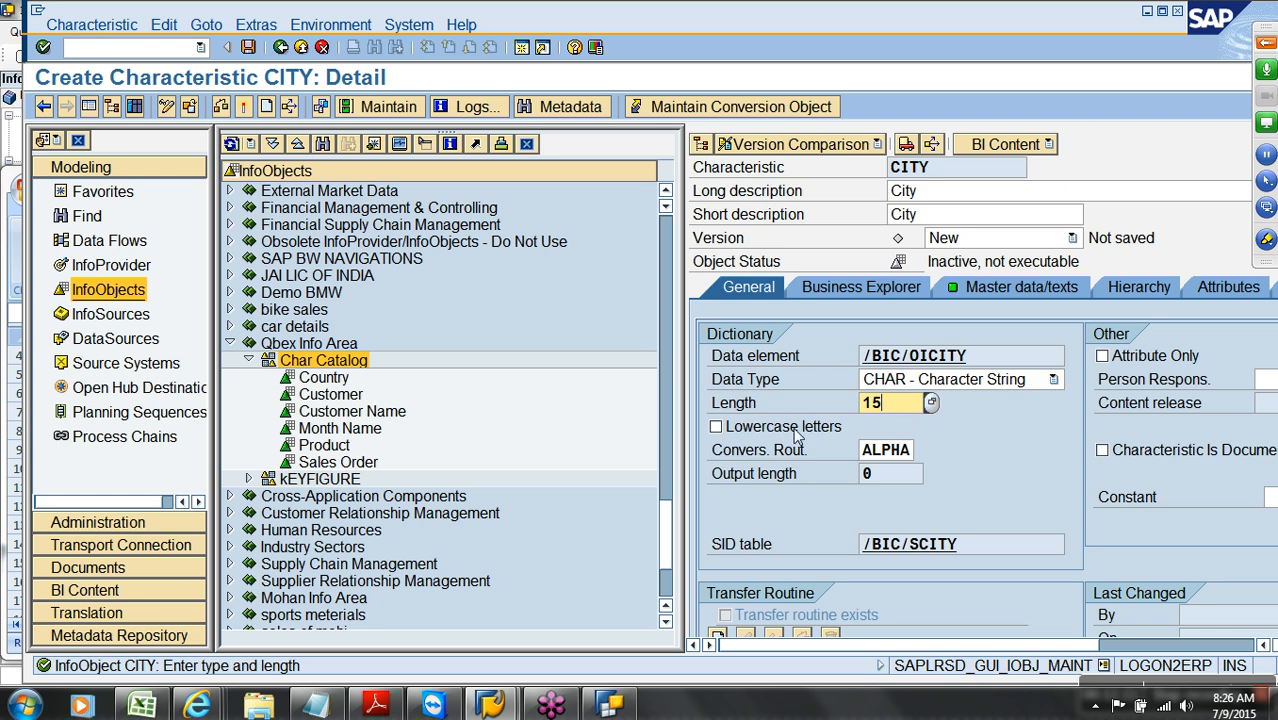
left_click(793, 426)
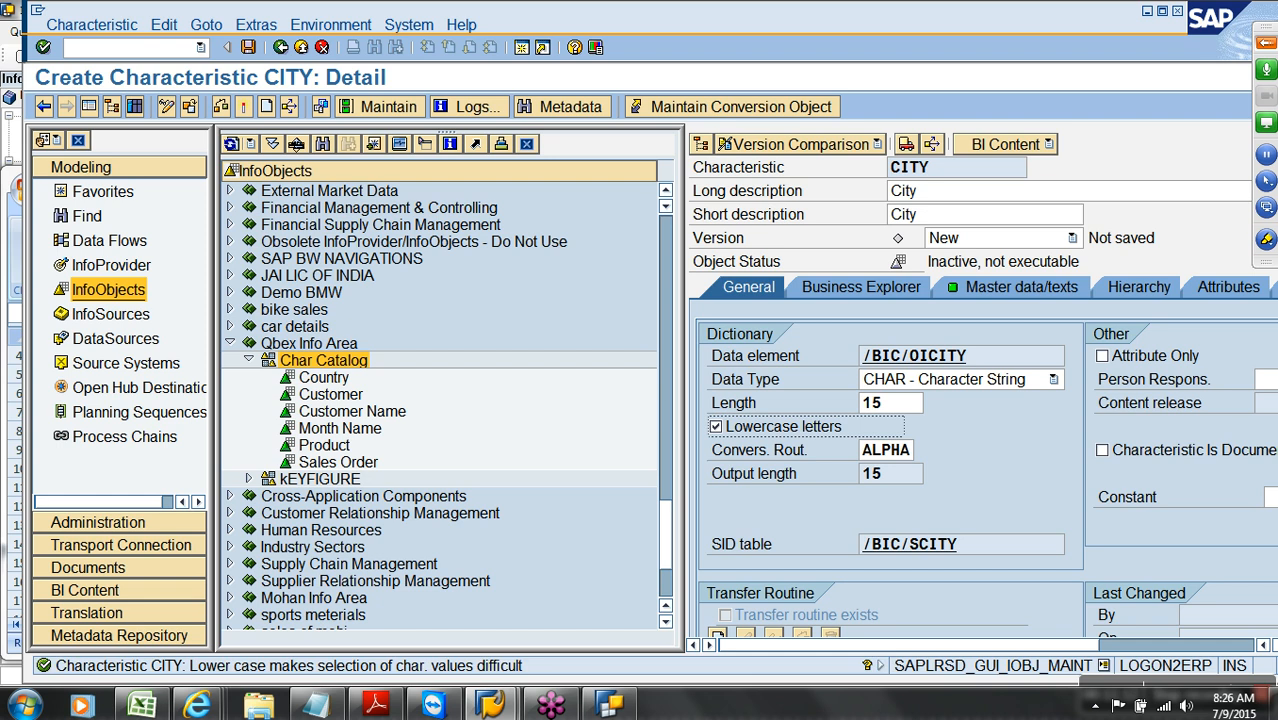
left_click(243, 106)
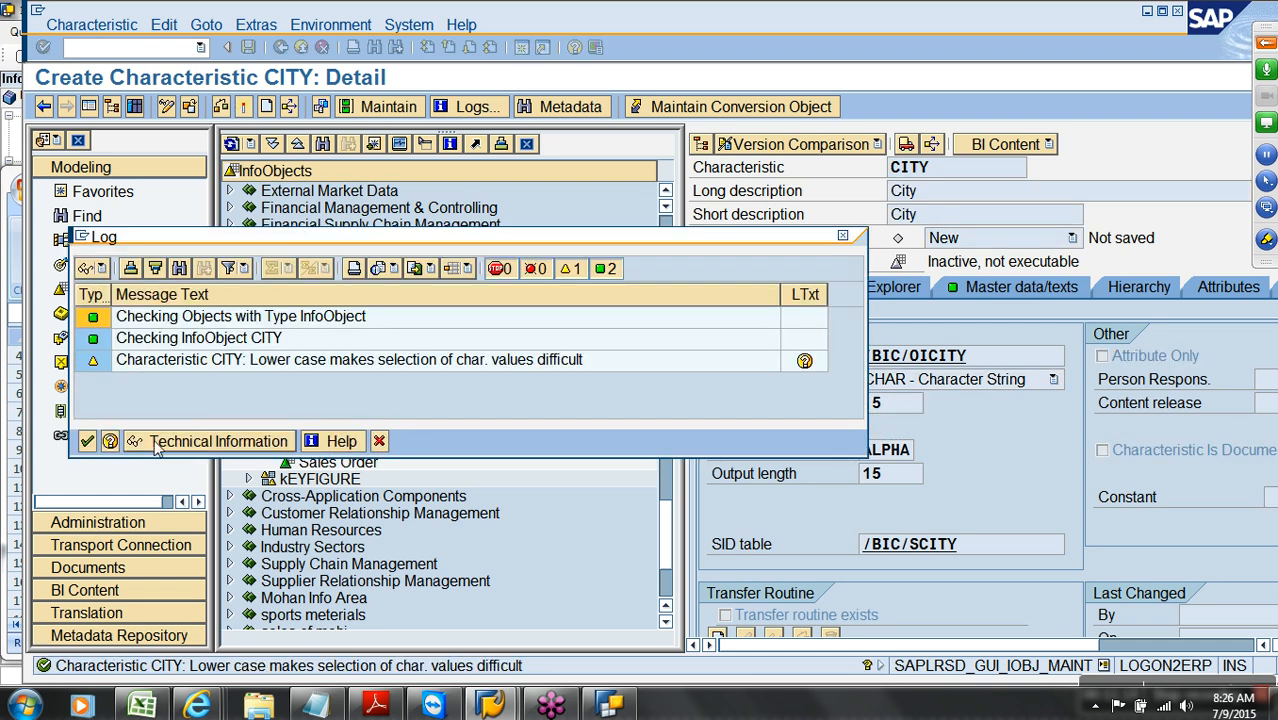
left_click(87, 441)
left_click(338, 392)
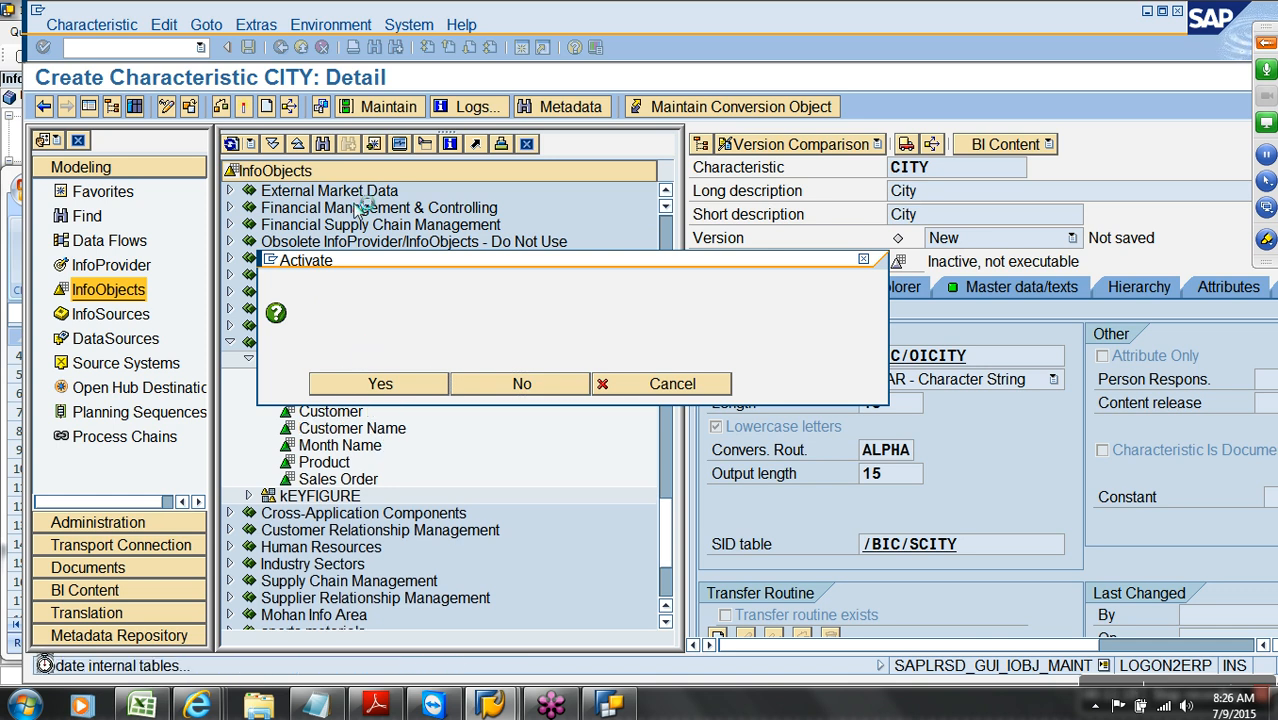
left_click(281, 47)
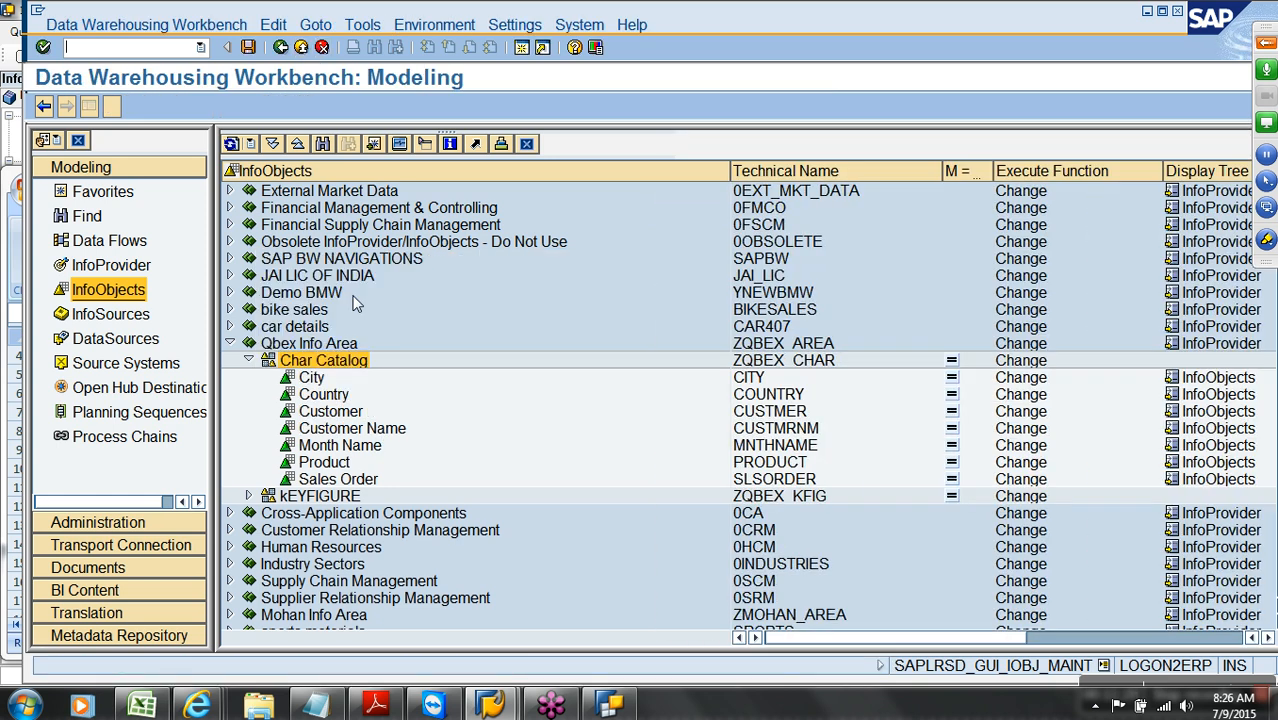
Create another Char Catalog characteristic with description 'region', using the name REGON since REGION exists
right_click(359, 368)
left_click(437, 502)
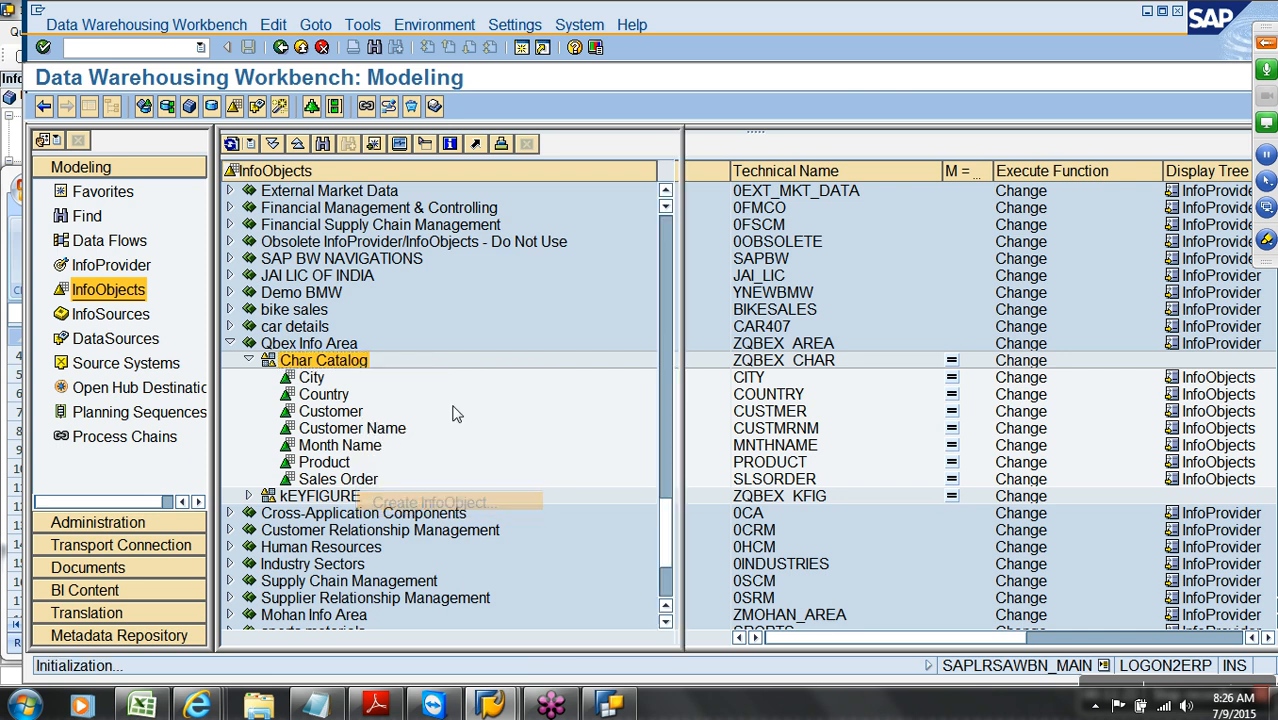
type("reg")
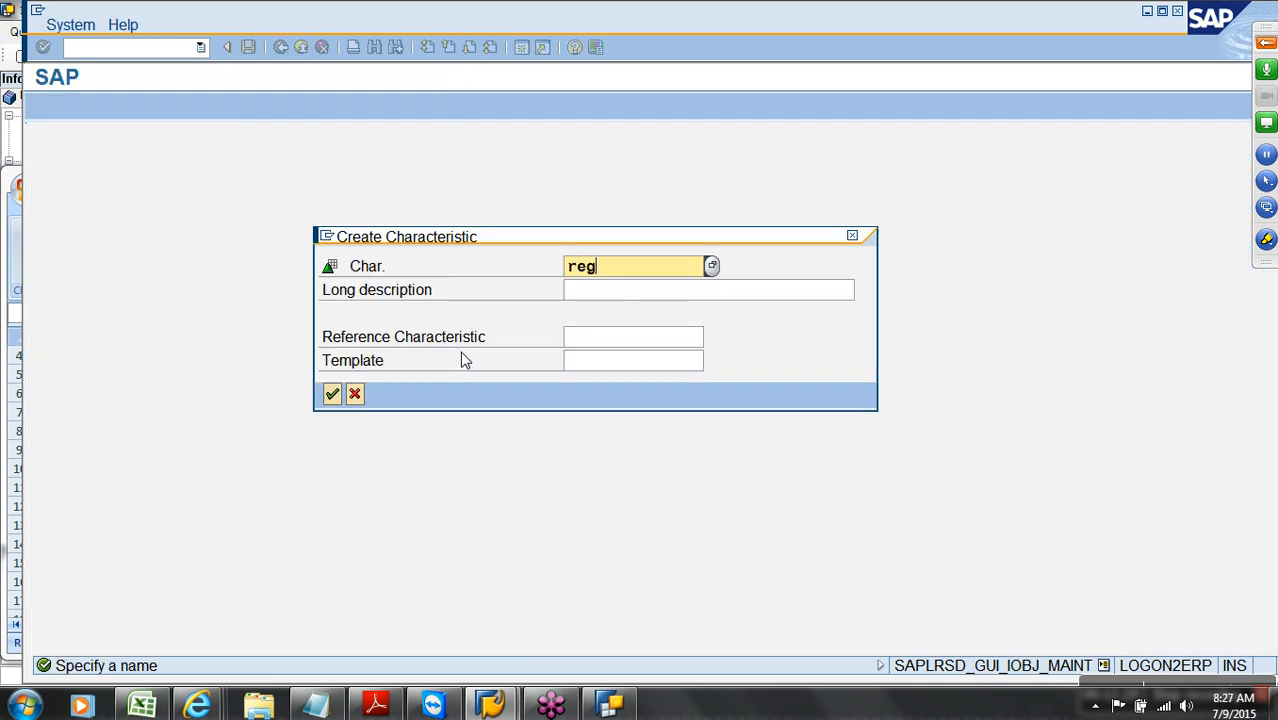
type("ion")
key("Tab")
type("region")
key("Return")
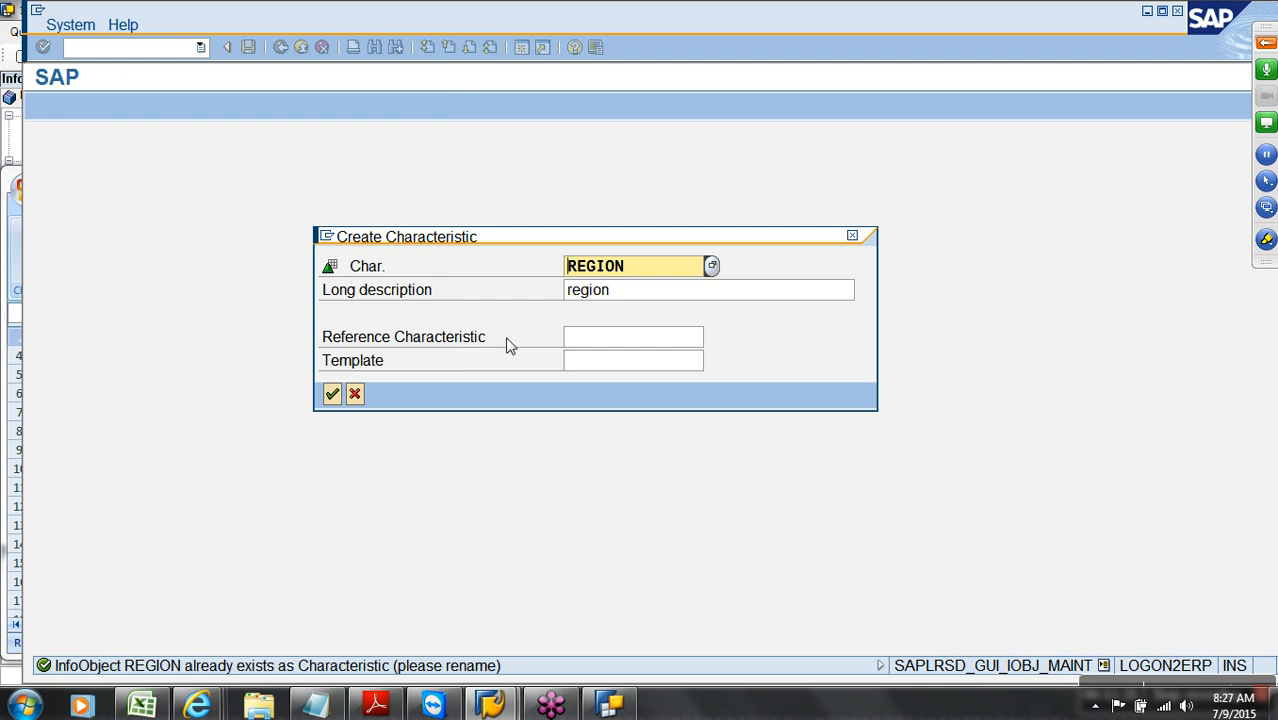
key("BackSpace")
key("BackSpace")
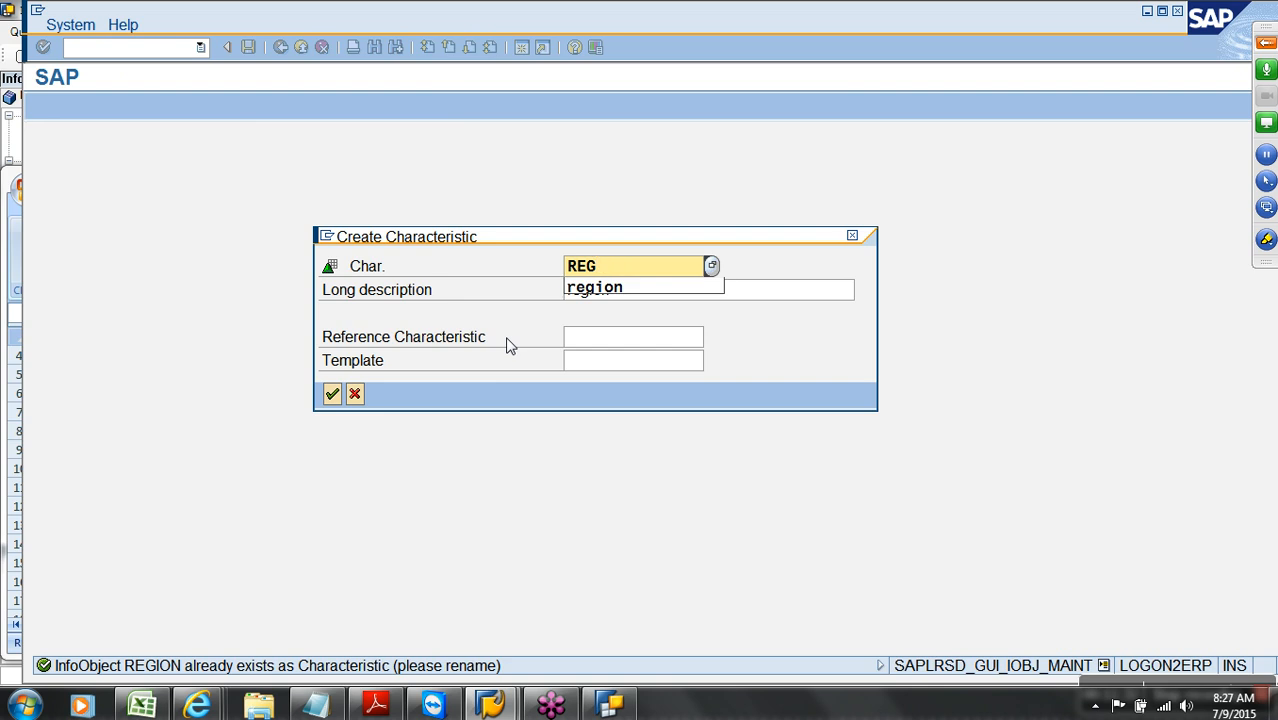
type("n")
key("Return")
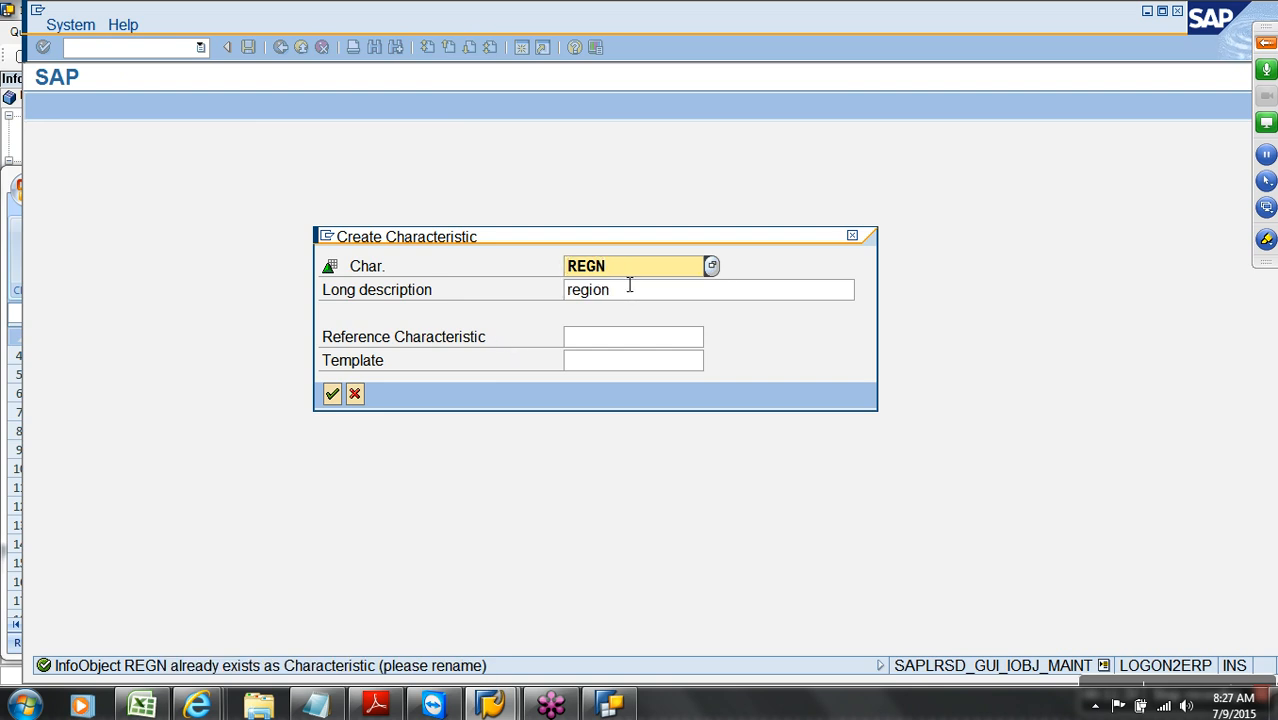
key("BackSpace")
key("BackSpace")
key("BackSpace")
key("BackSpace")
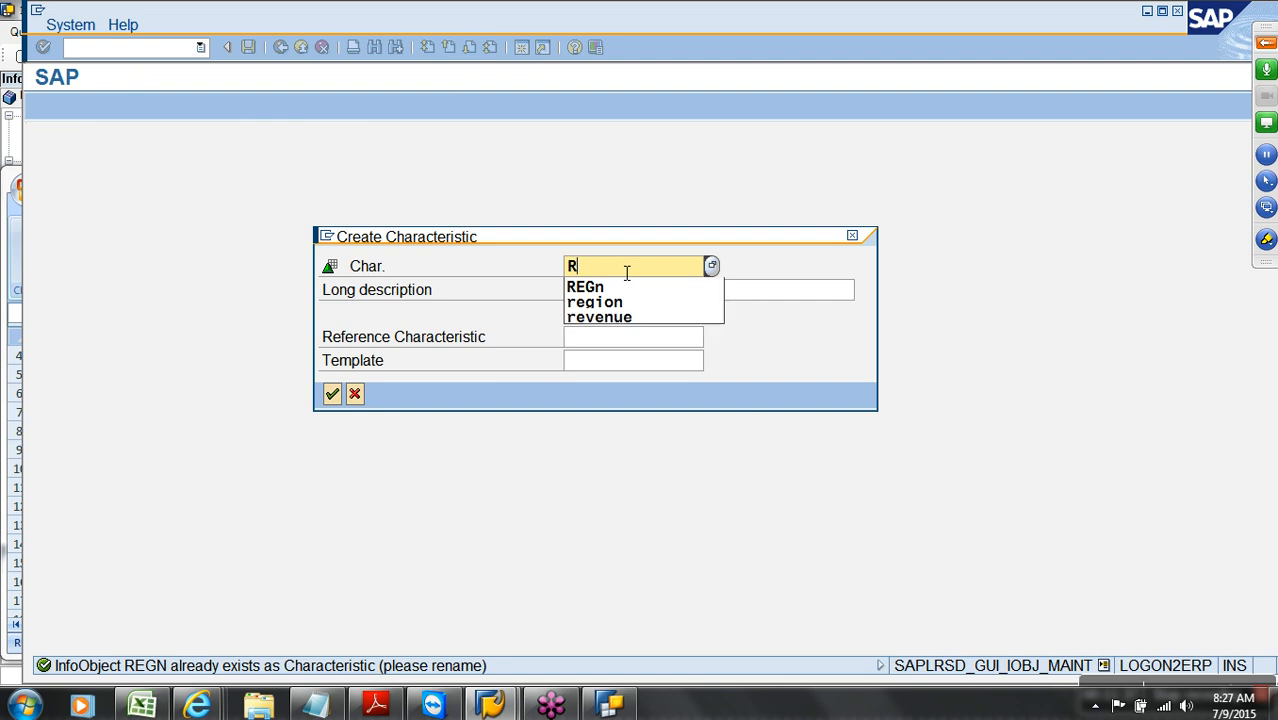
type("regi")
type("on")
key("Return")
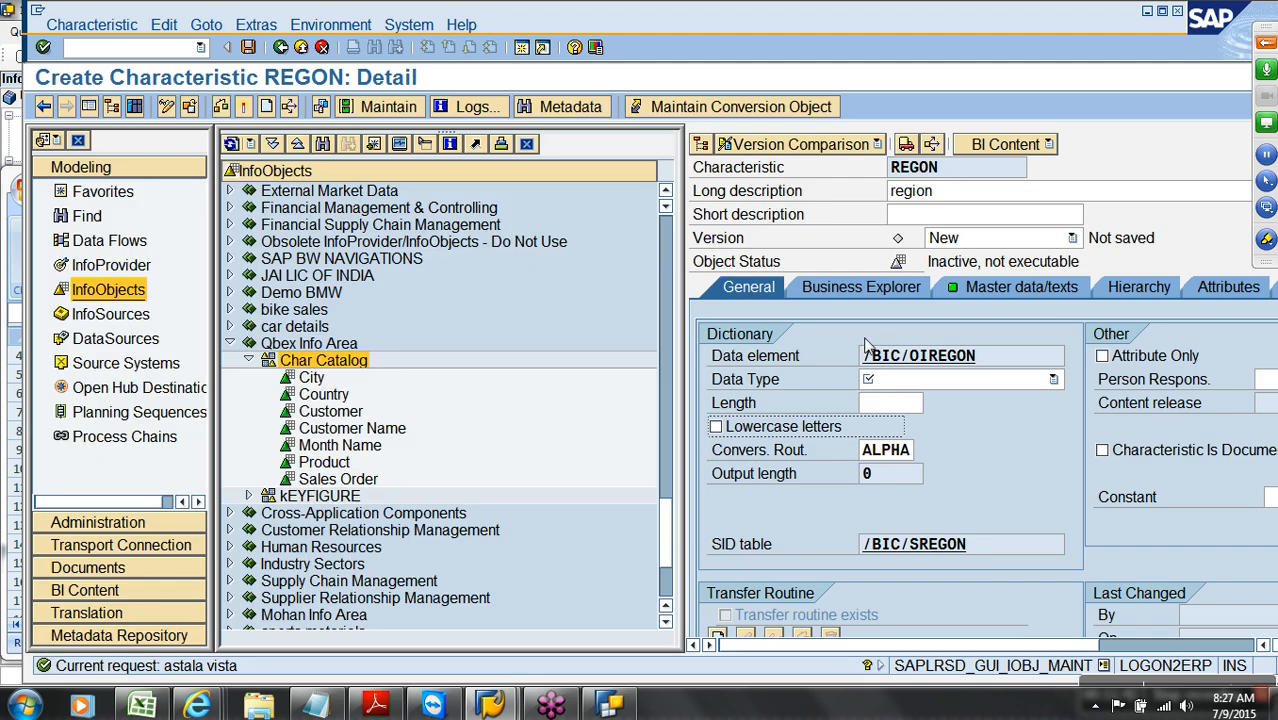
Give REGON data type CHAR, length 10, lowercase allowed, then check and activate it
left_click(920, 383)
left_click(901, 414)
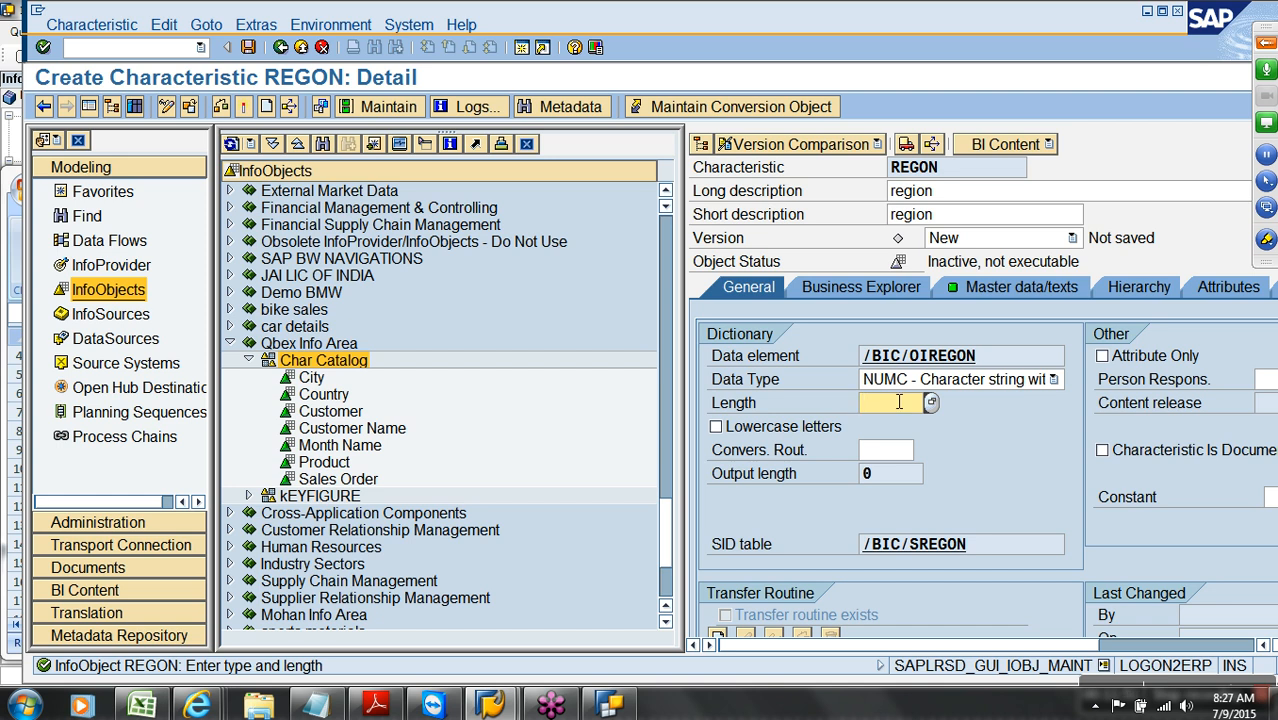
left_click(898, 384)
left_click(901, 400)
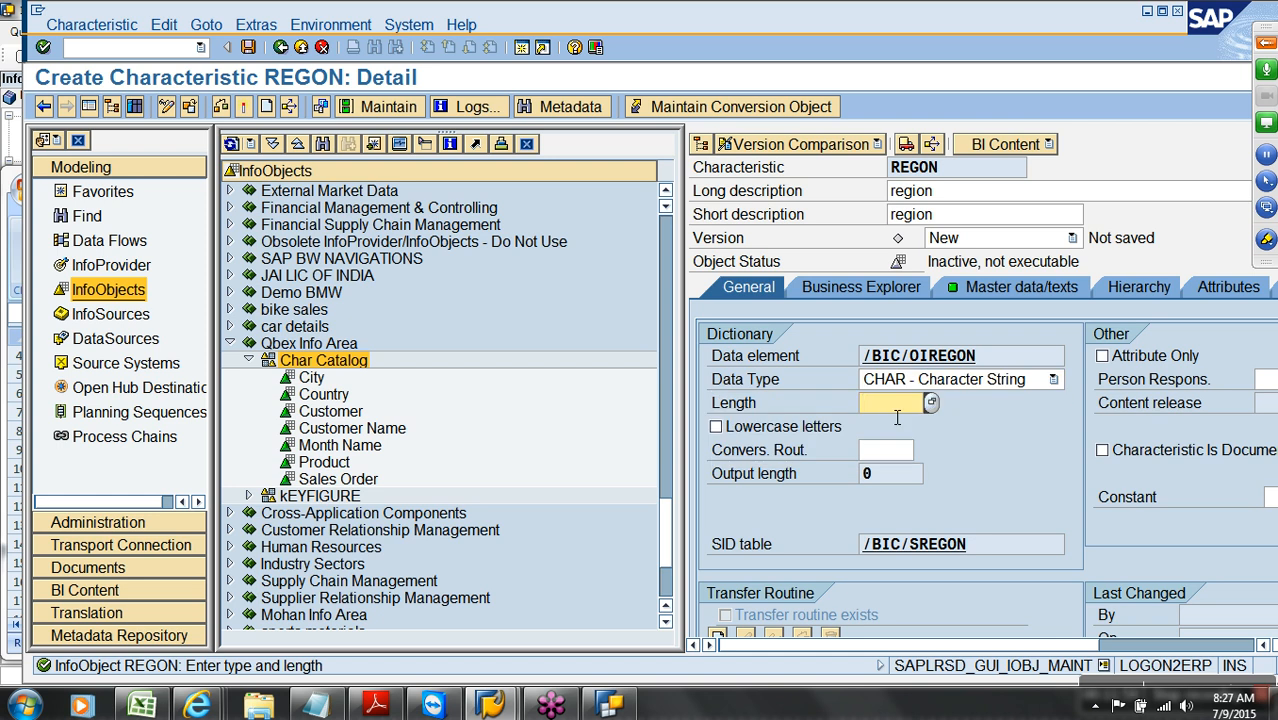
type("10")
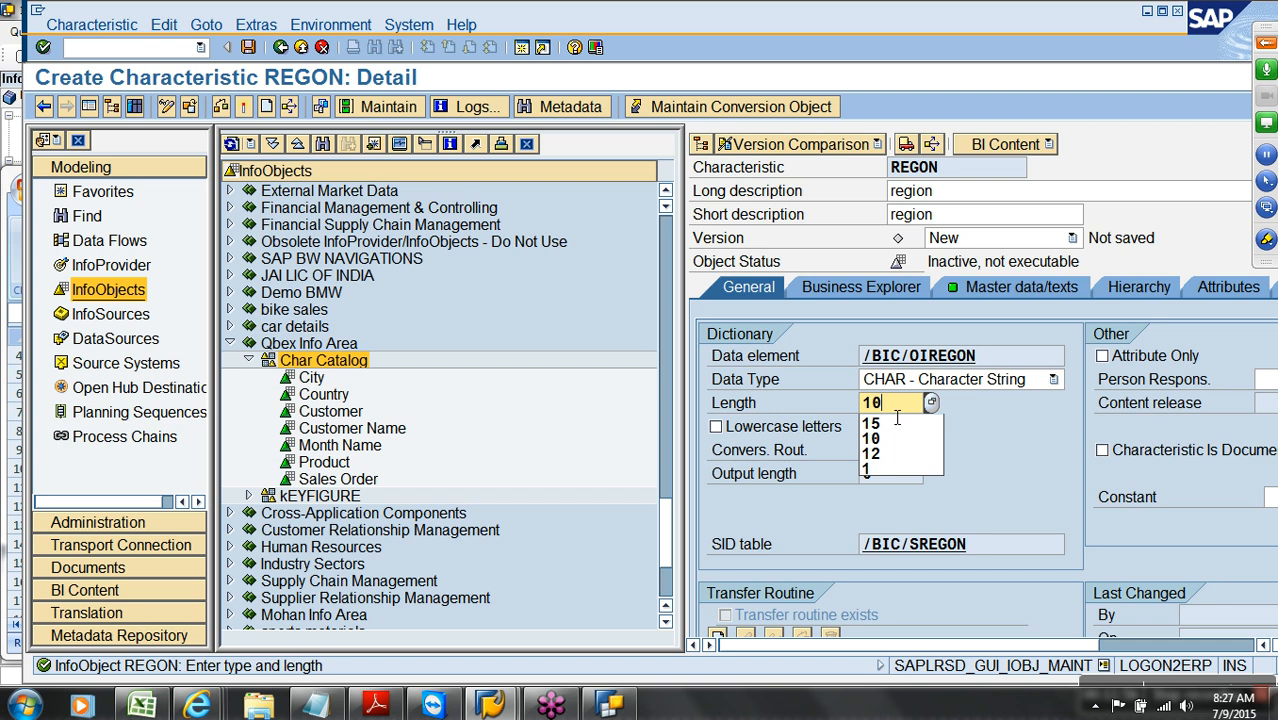
left_click(816, 430)
left_click(243, 106)
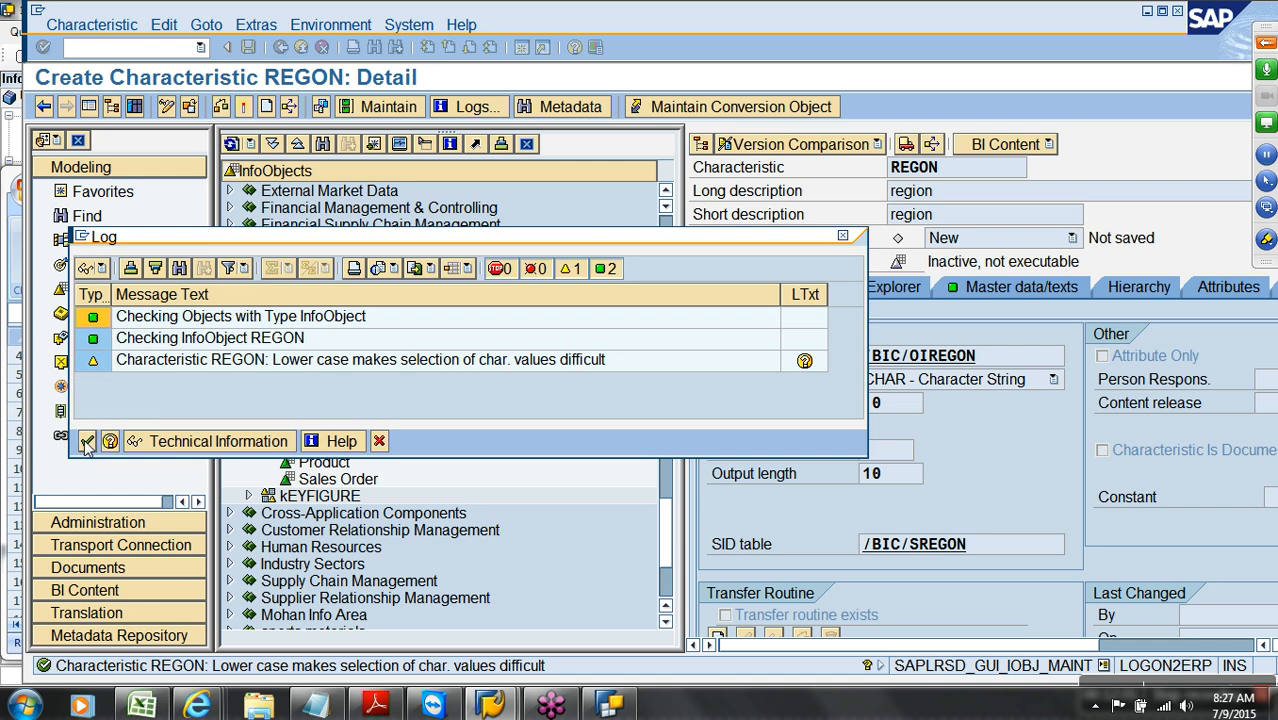
left_click(87, 441)
left_click(375, 384)
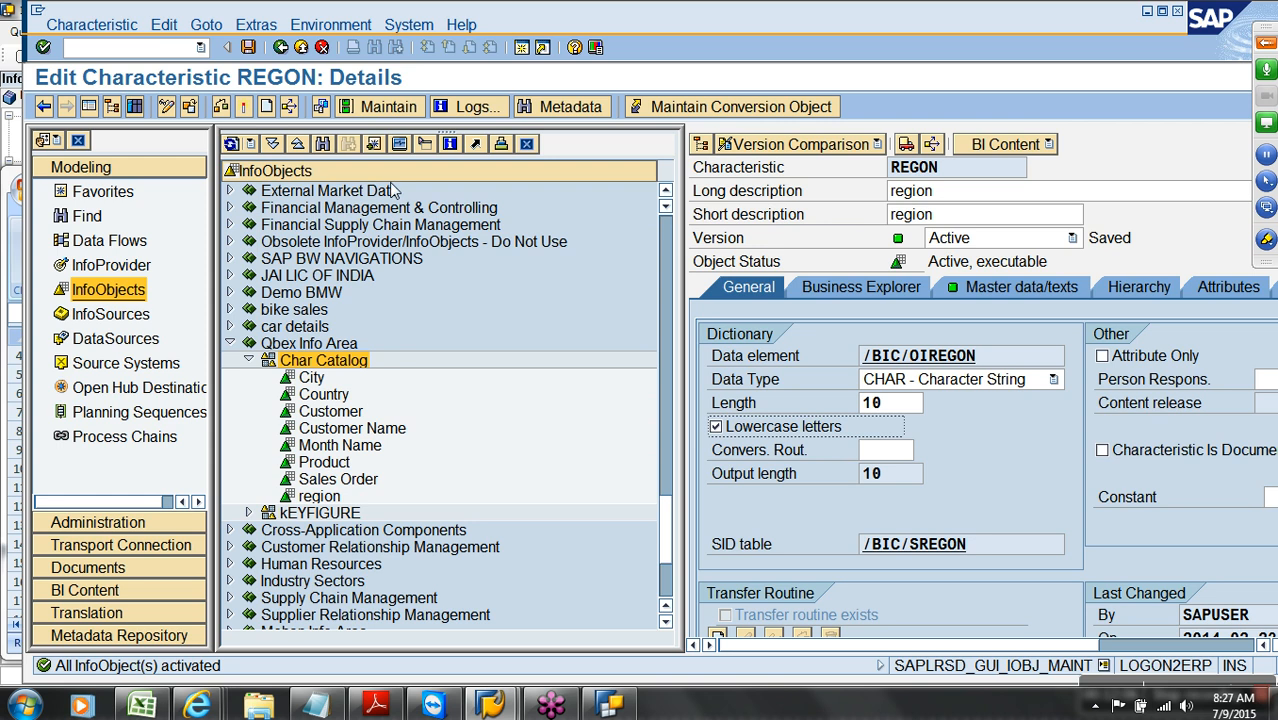
left_click(301, 48)
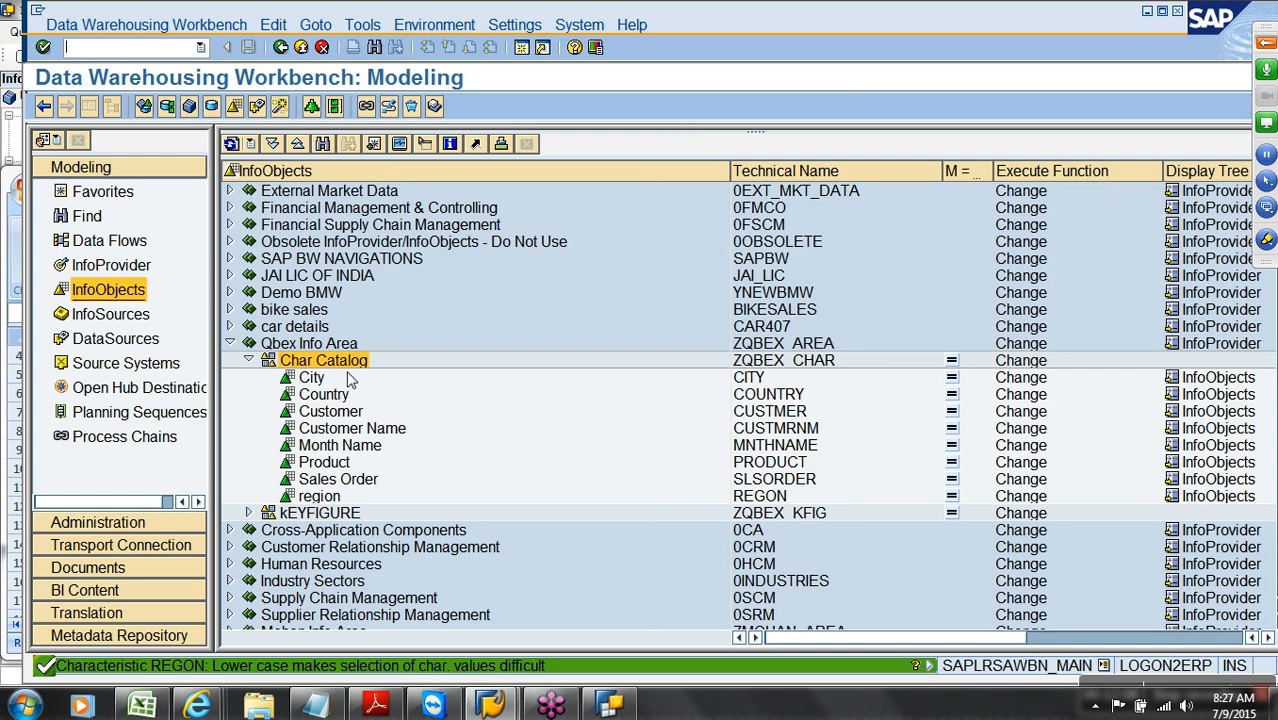
right_click(331, 396)
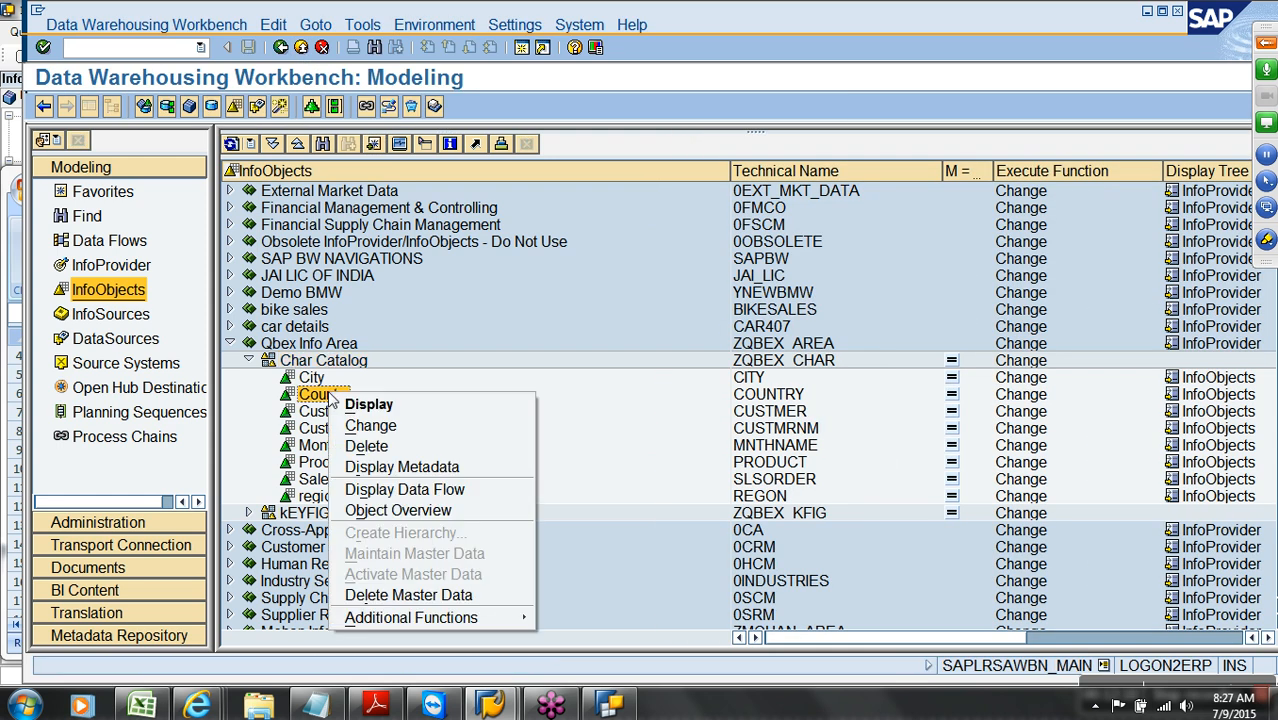
left_click(370, 425)
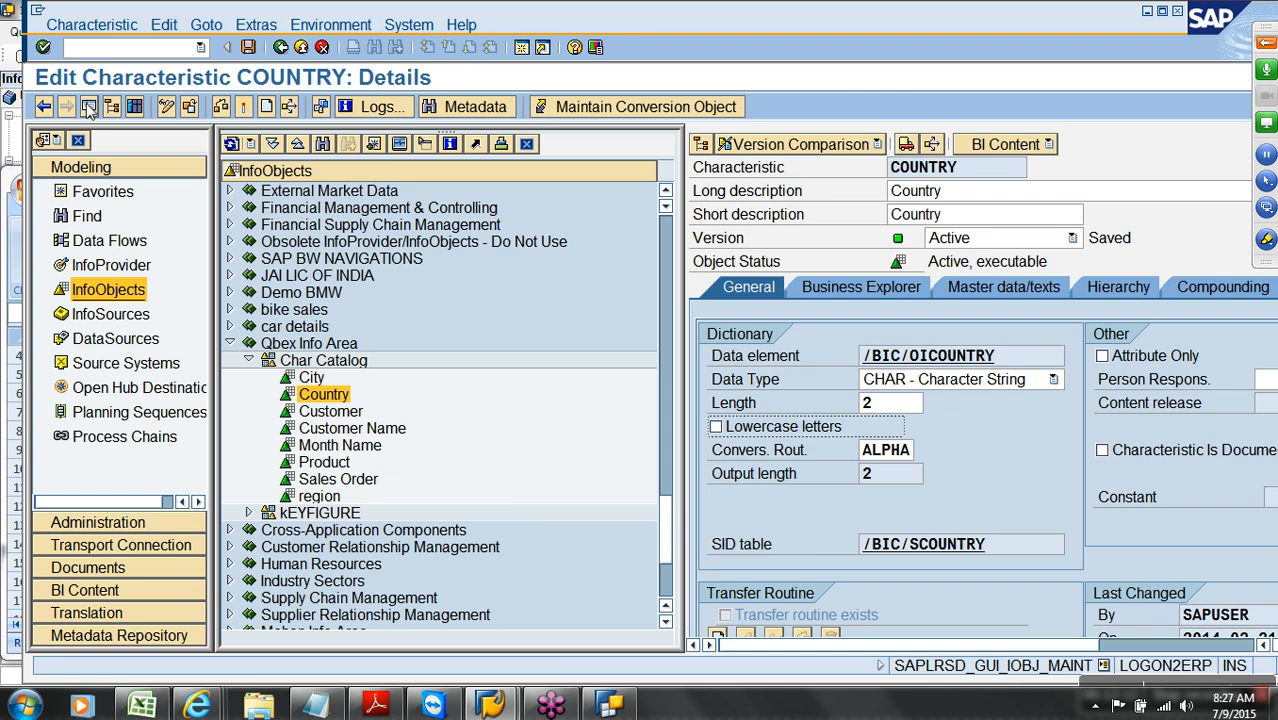
left_click(134, 106)
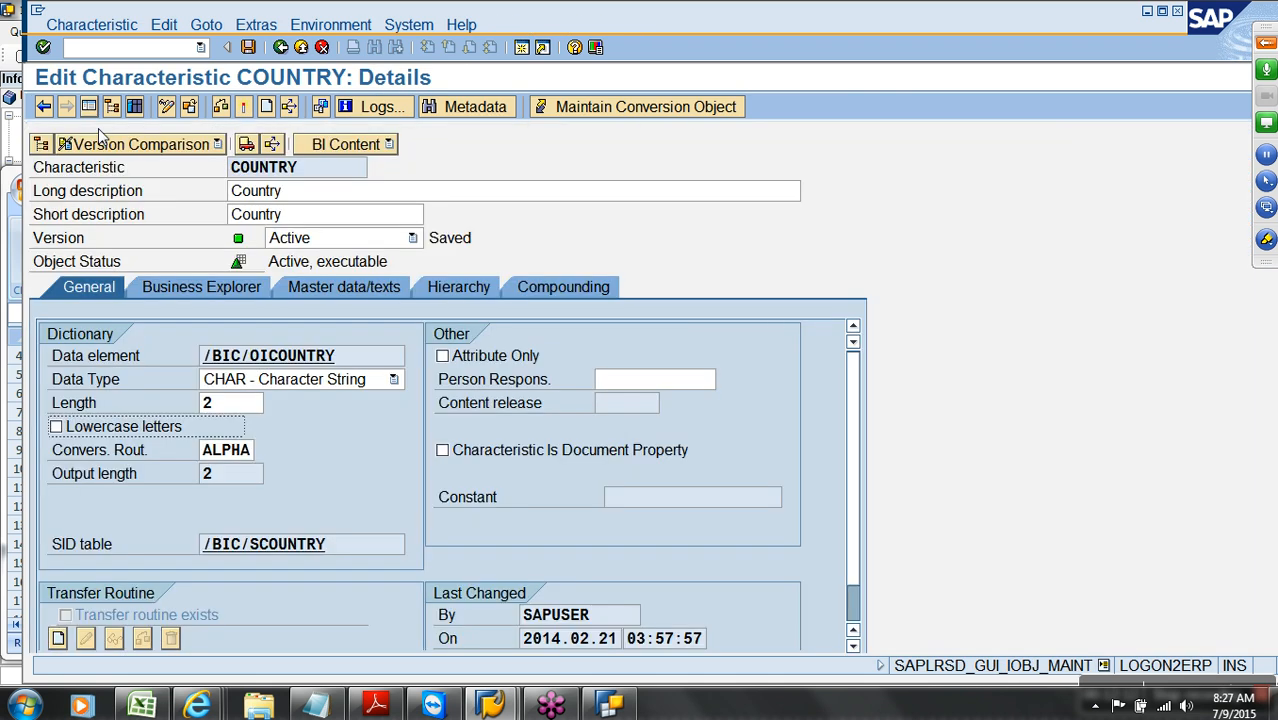
left_click(312, 287)
left_click(853, 350)
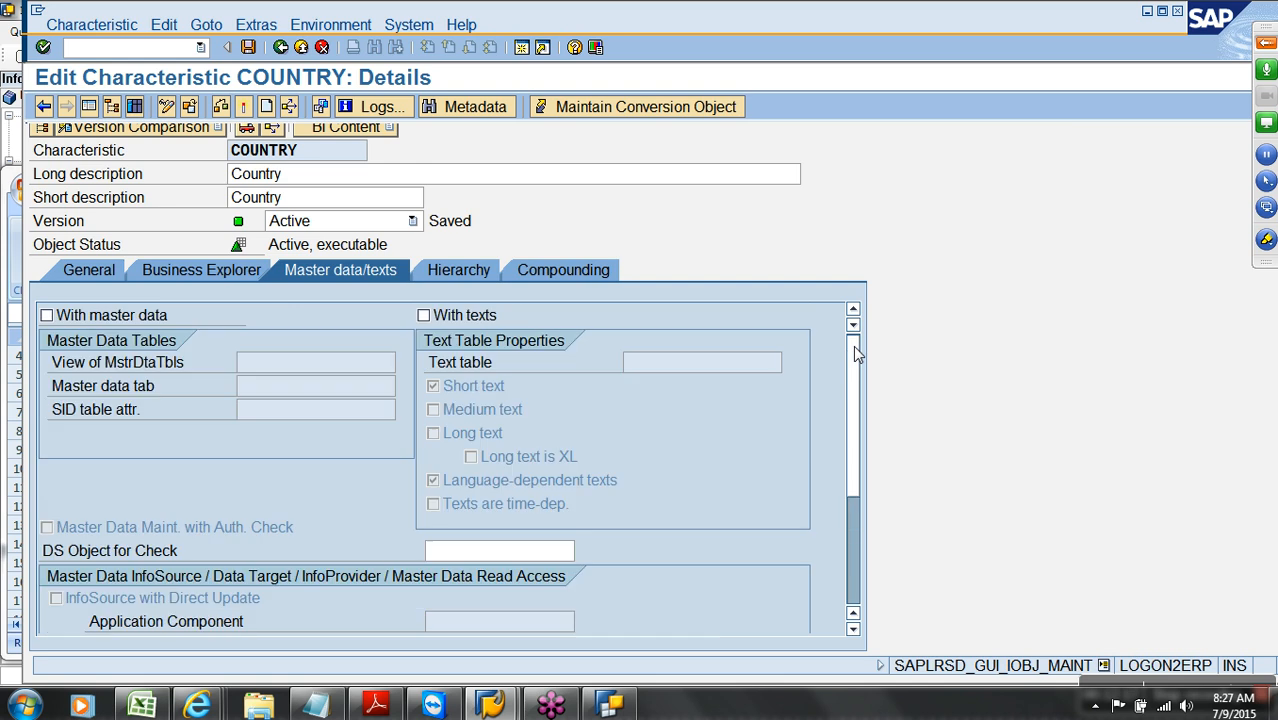
left_click(151, 317)
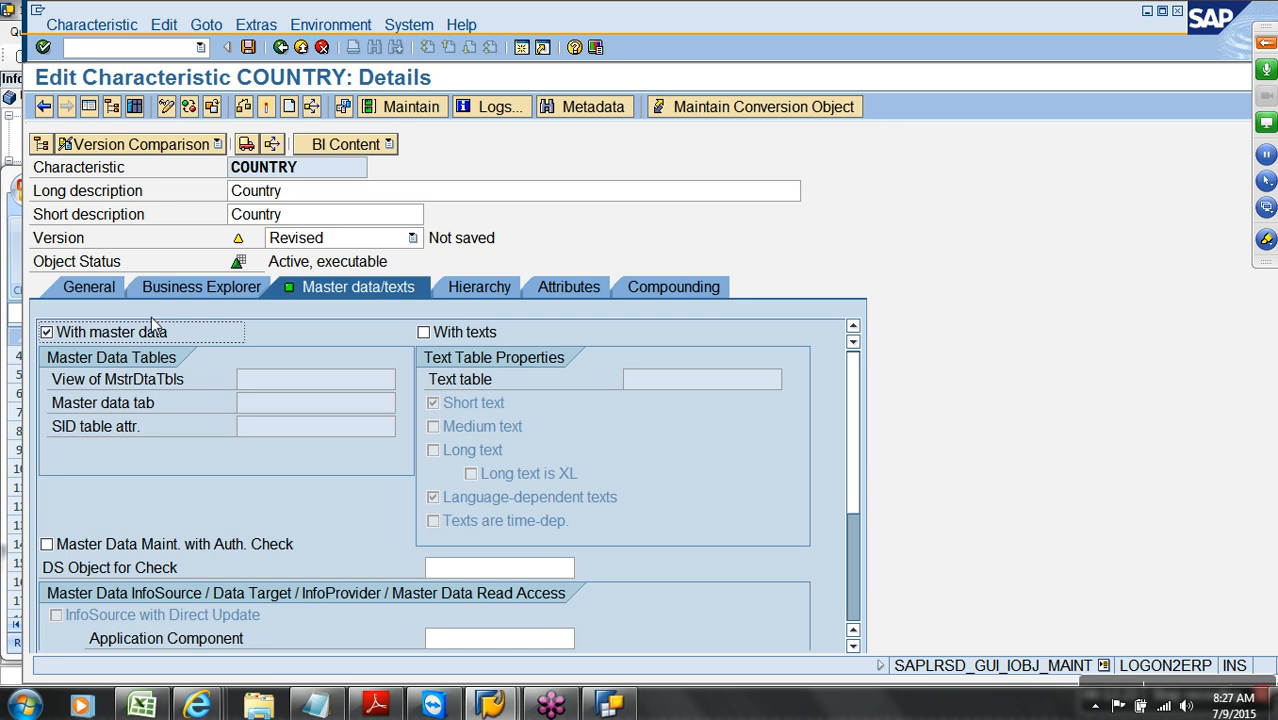
left_click(155, 338)
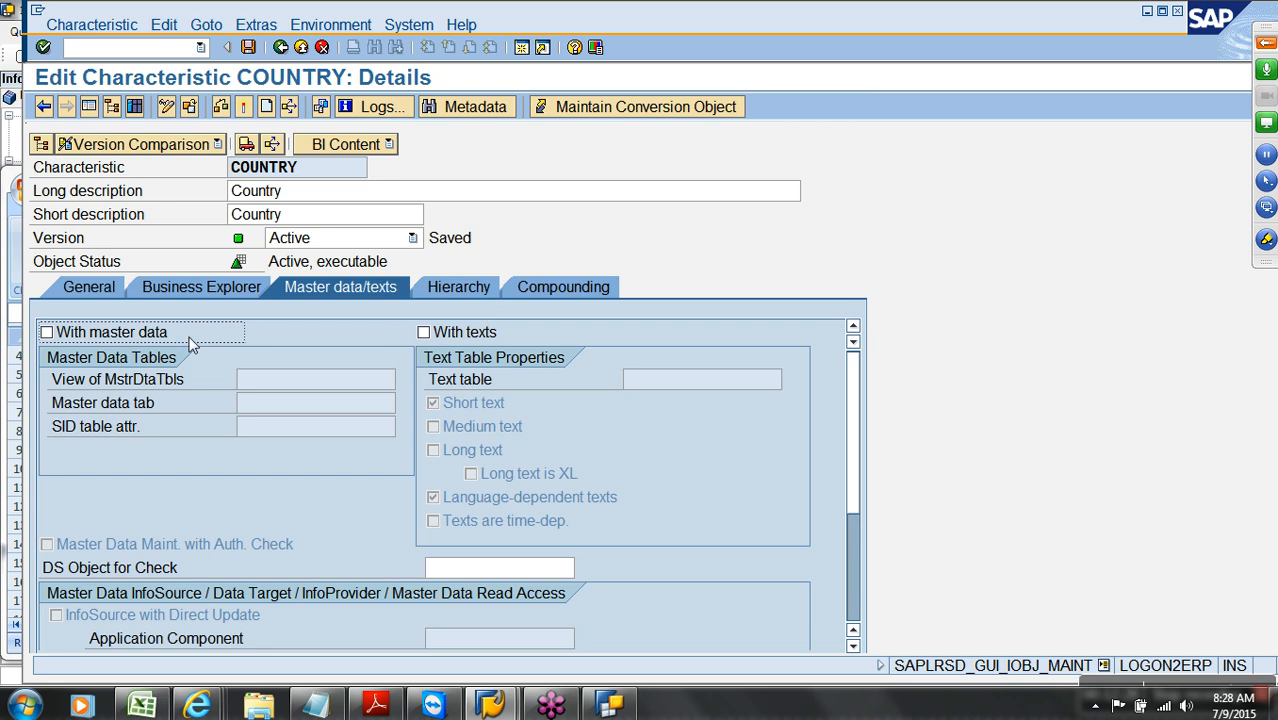
left_click(155, 336)
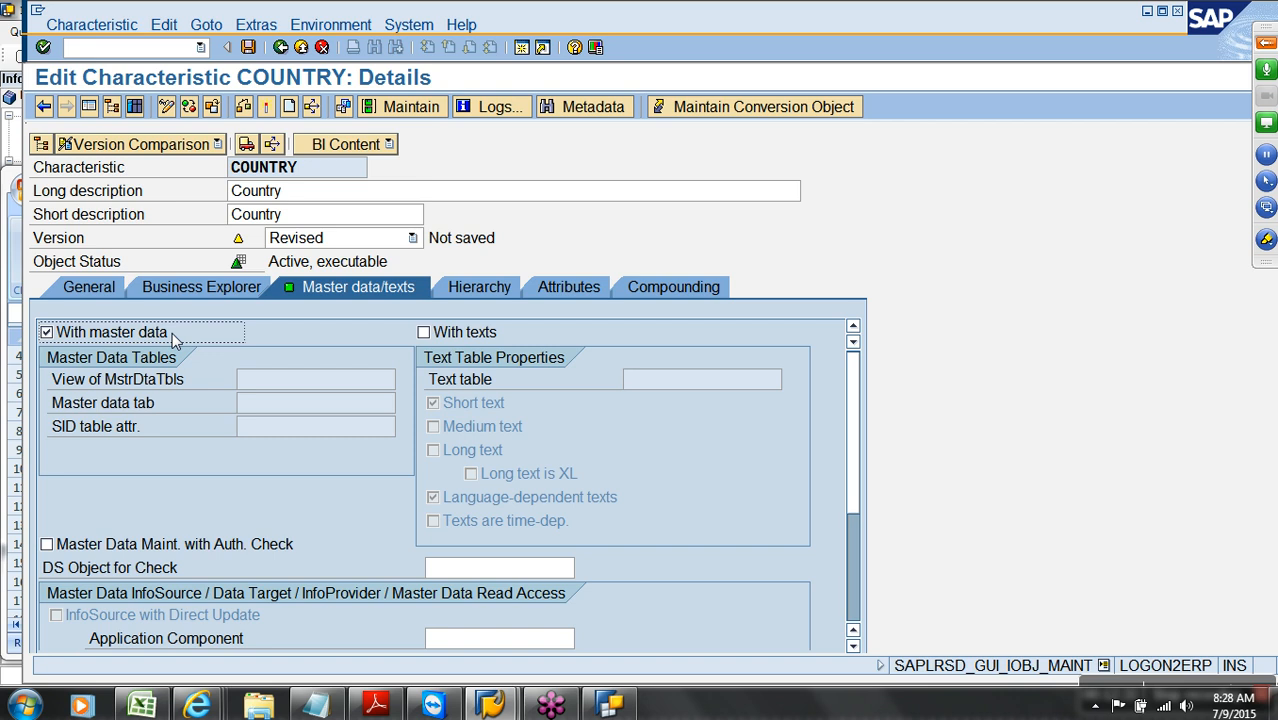
left_click(562, 292)
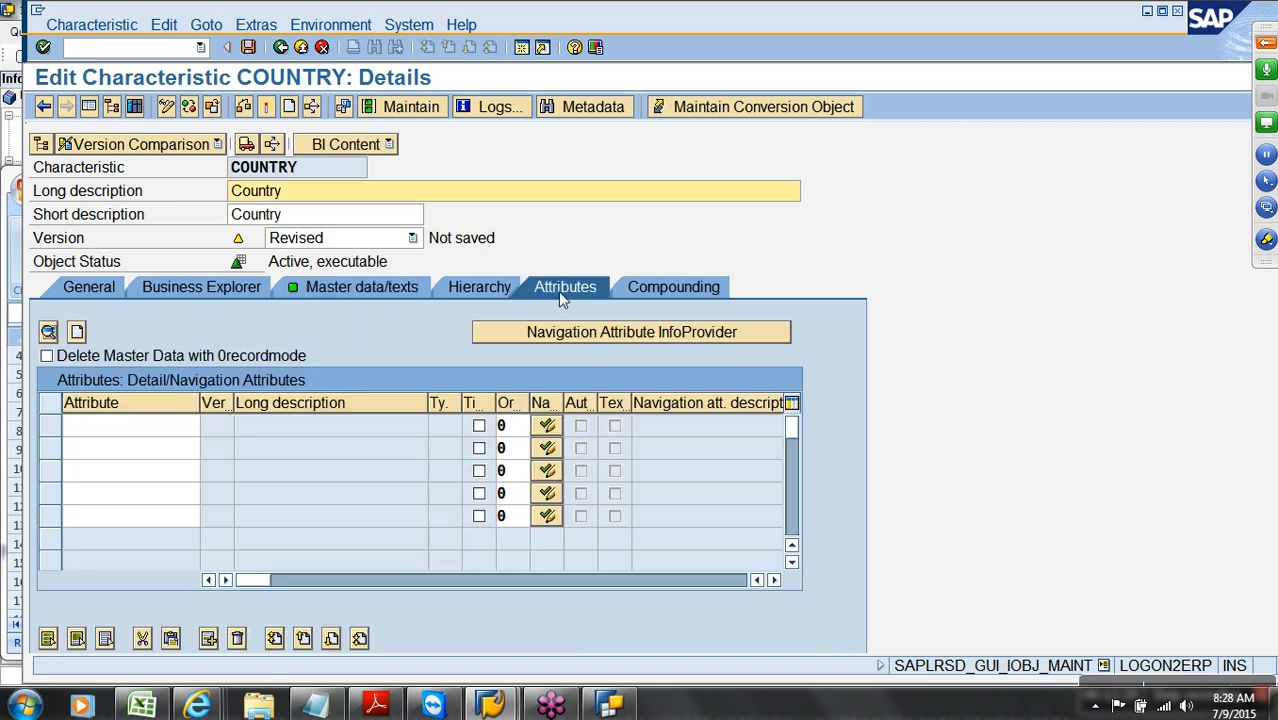
left_click(183, 430)
type("city")
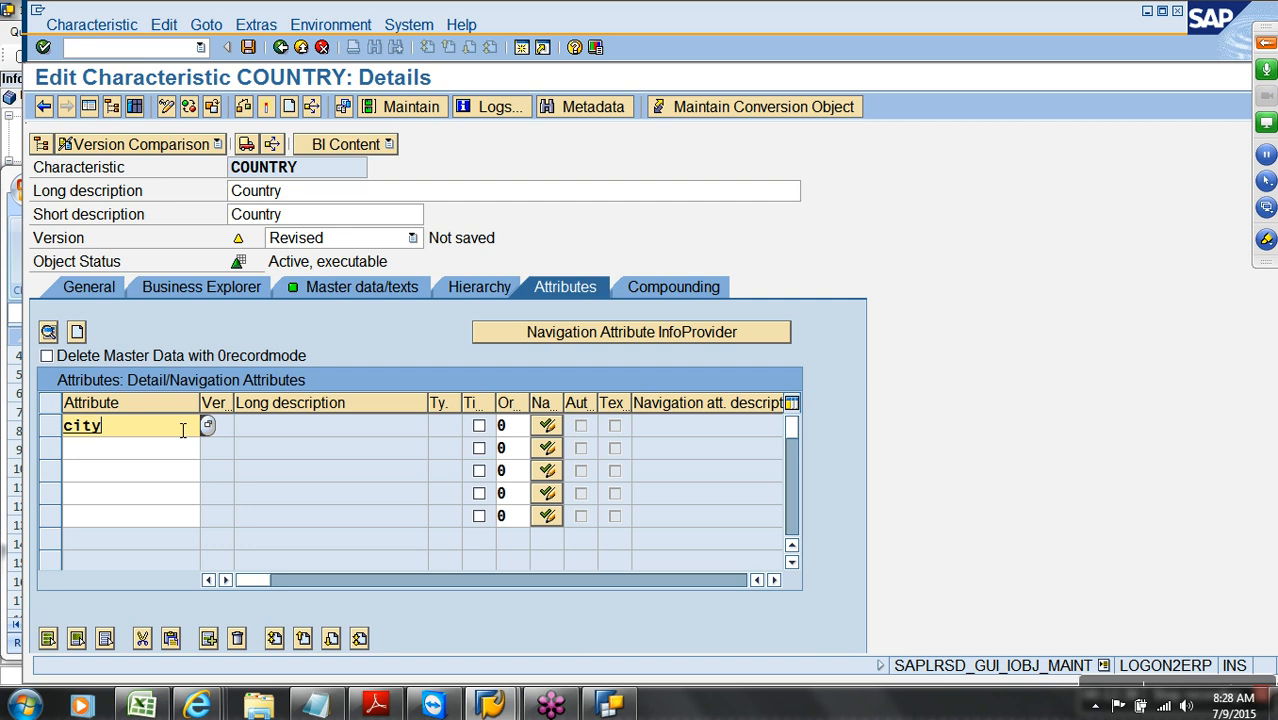
left_click(301, 47)
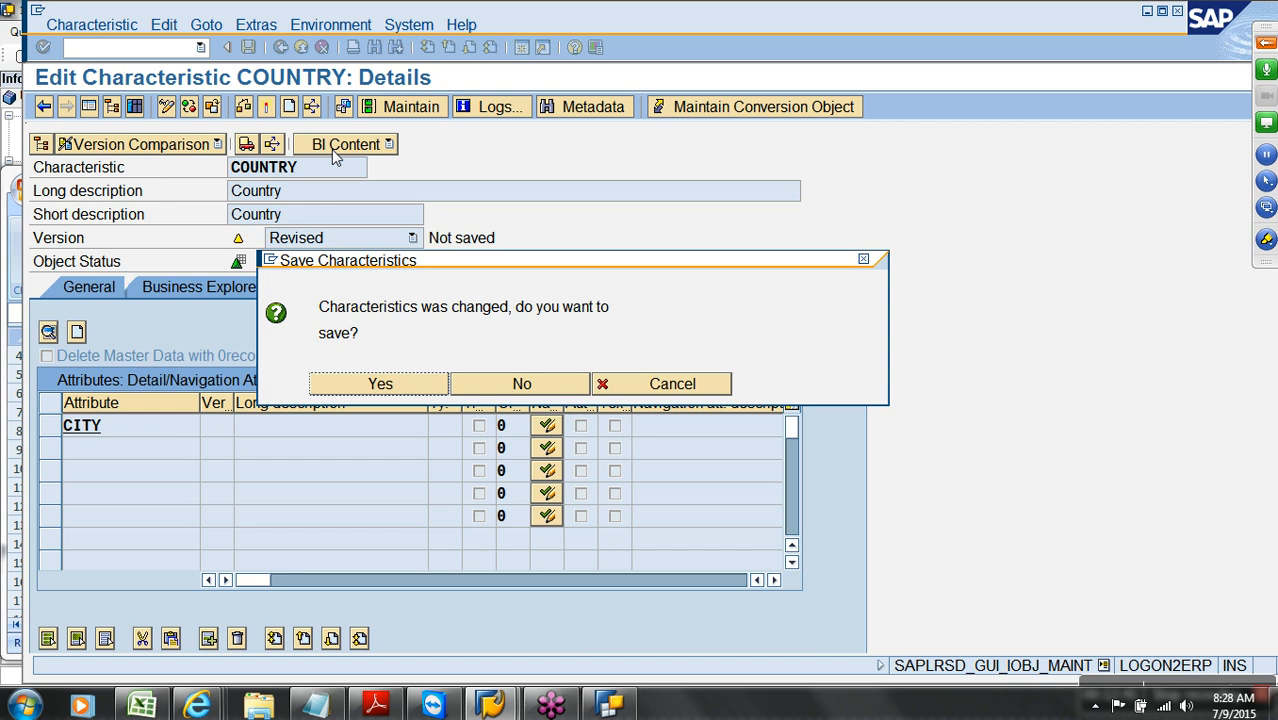
left_click(505, 388)
left_click(340, 412)
right_click(353, 415)
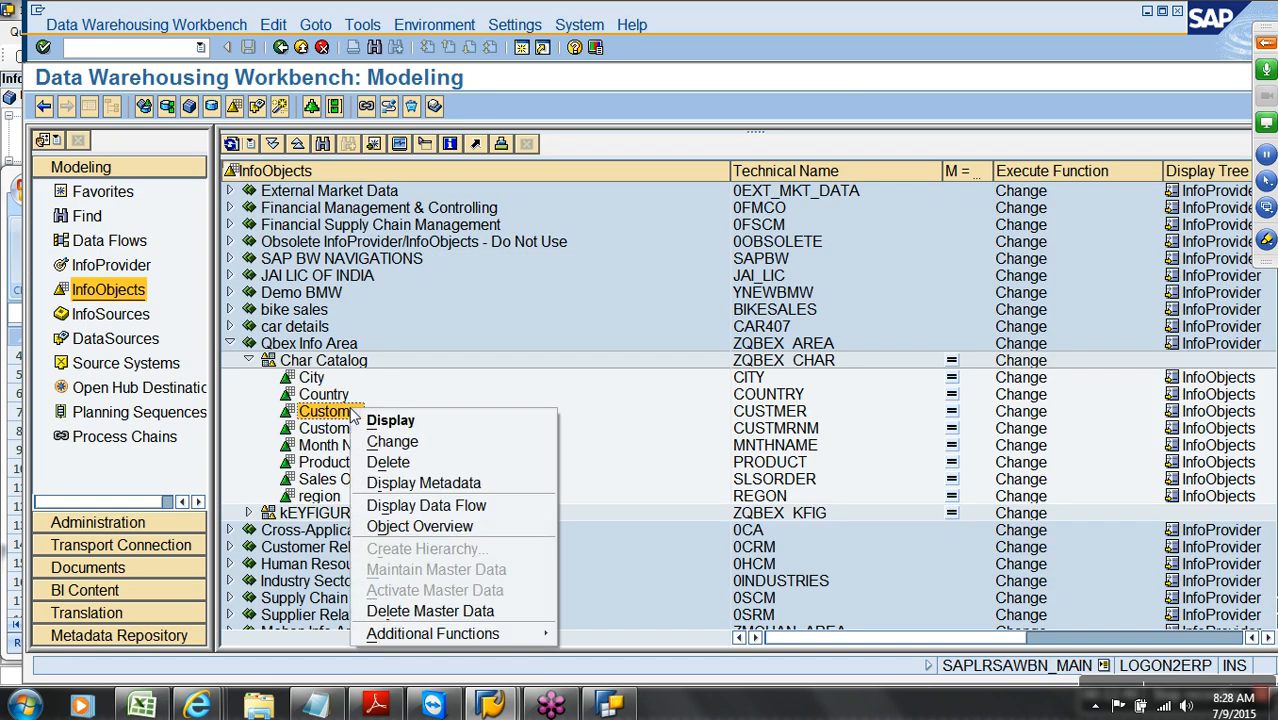
Open the Customer characteristic for editing, cancelling an accidental delete
left_click(425, 460)
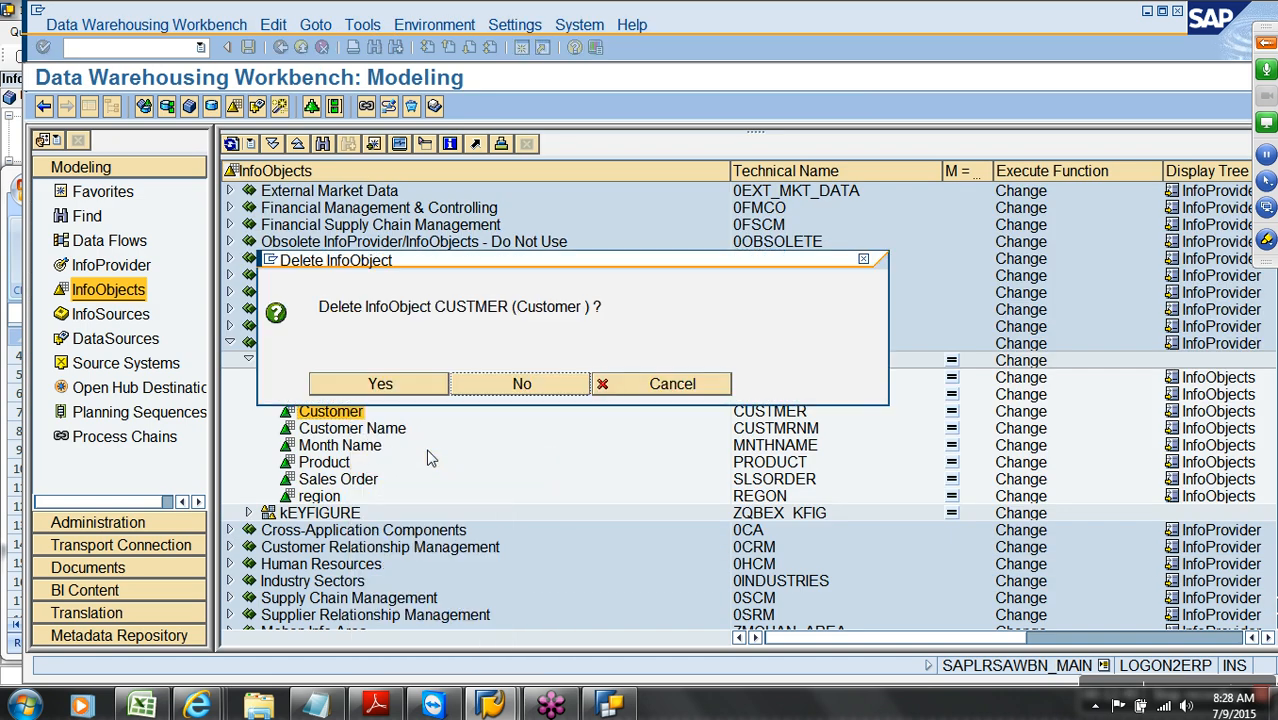
left_click(627, 394)
left_click(338, 416)
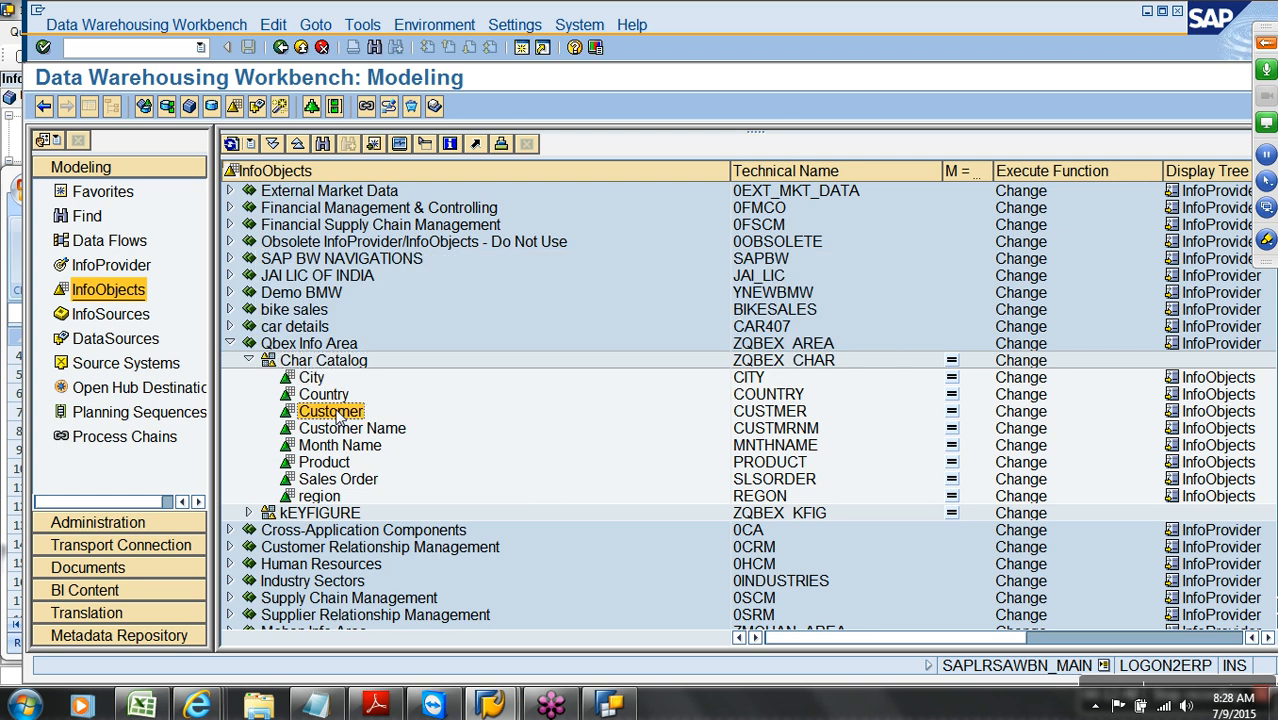
right_click(340, 415)
left_click(408, 444)
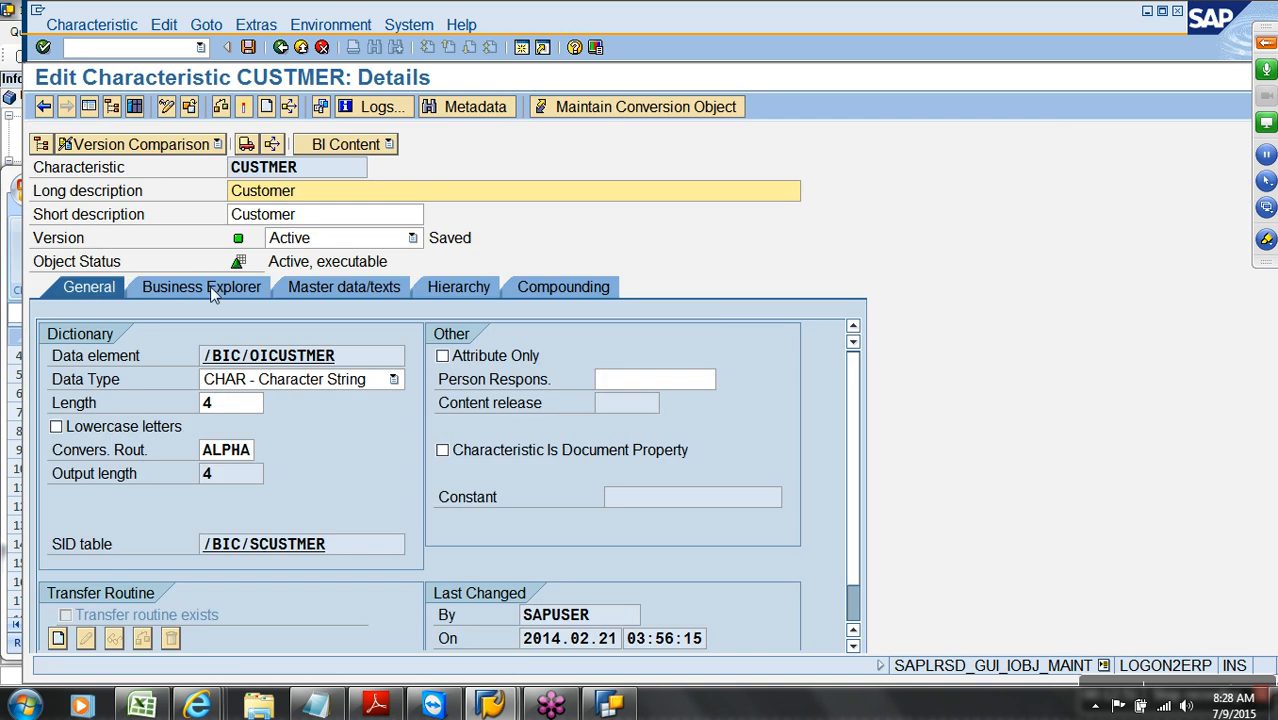
Enable master data for Customer and add CITY and REGON as attributes
left_click(328, 286)
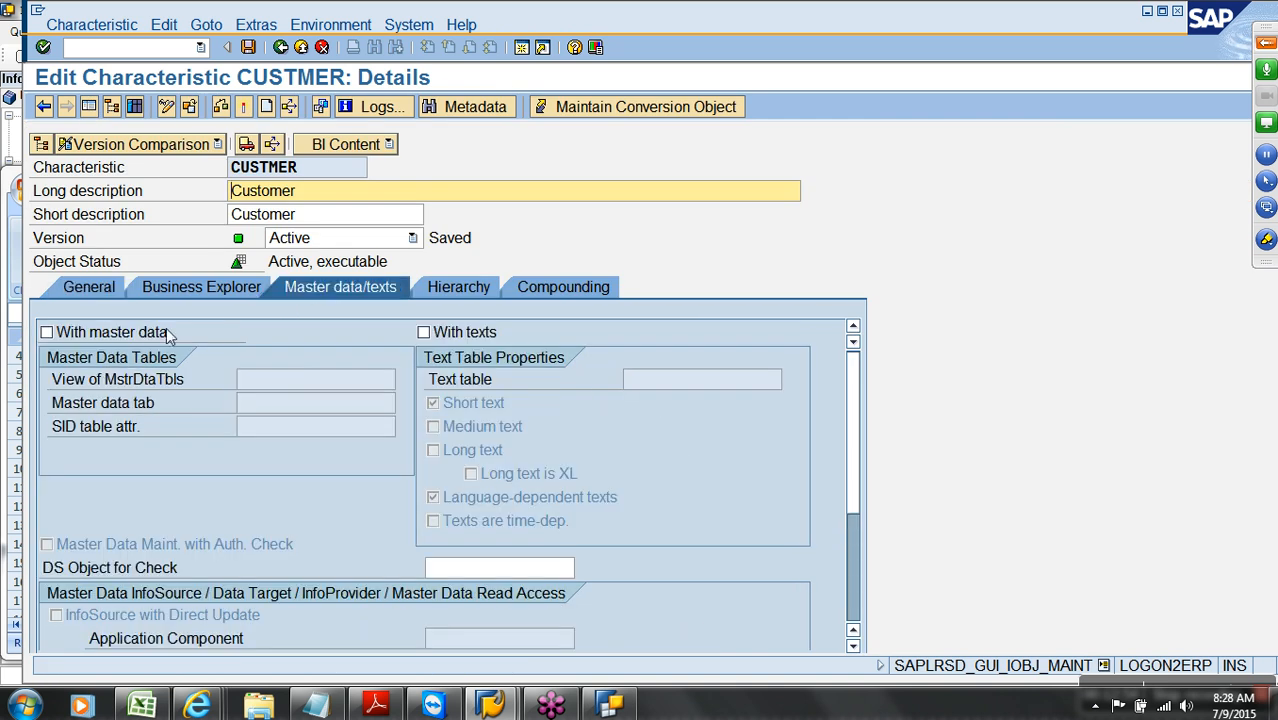
left_click(152, 332)
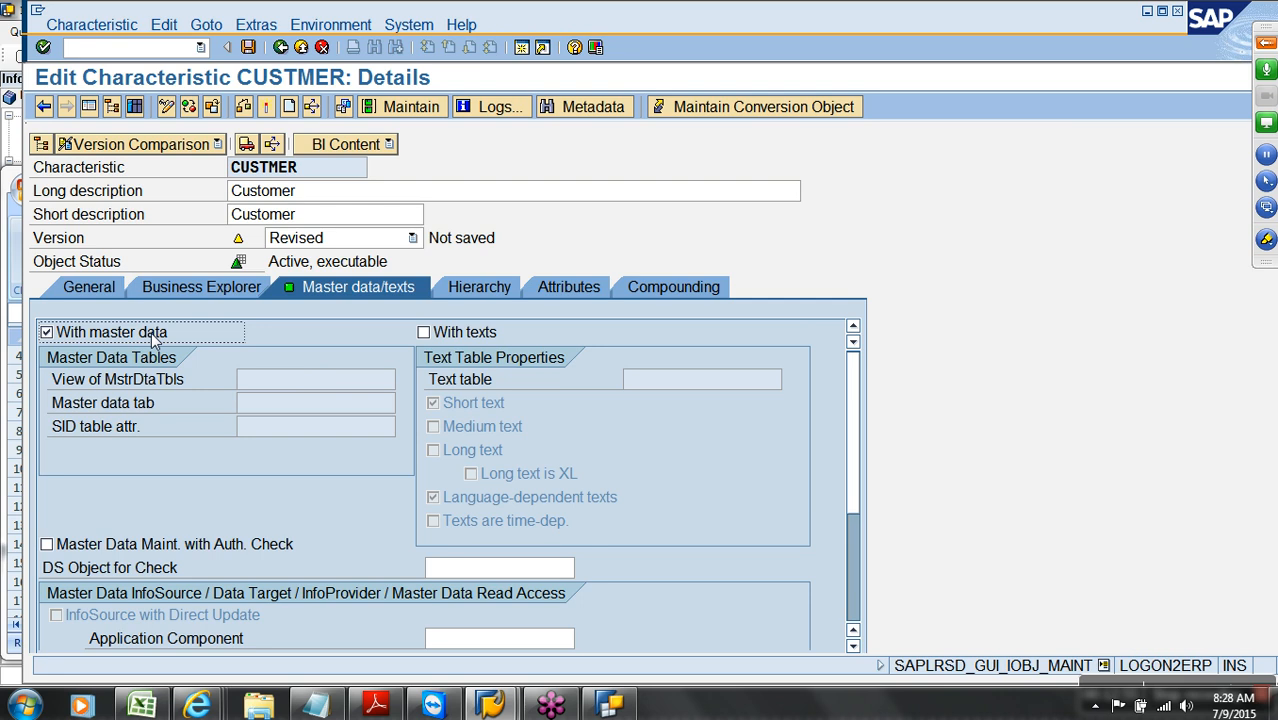
left_click(564, 288)
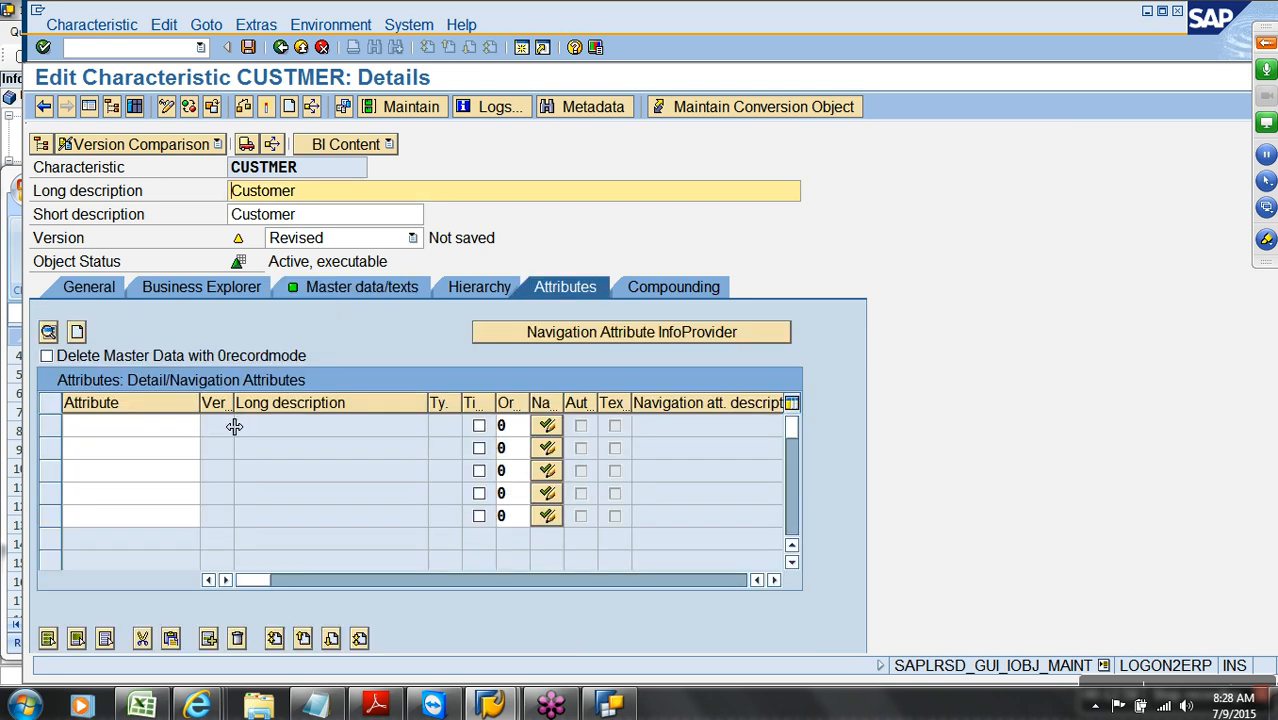
type("city")
left_click(196, 437)
type("regon")
key("Return")
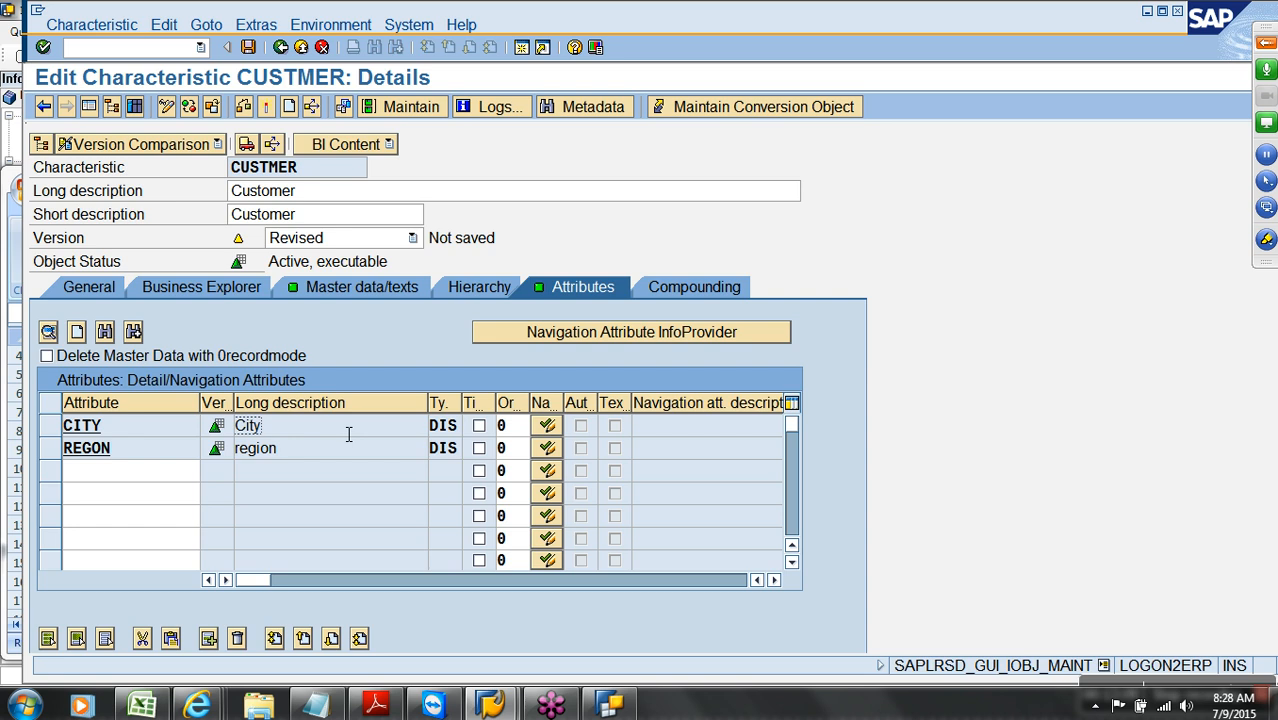
Activate the Customer characteristic, accepting the warnings, and show its master data tables
left_click(268, 110)
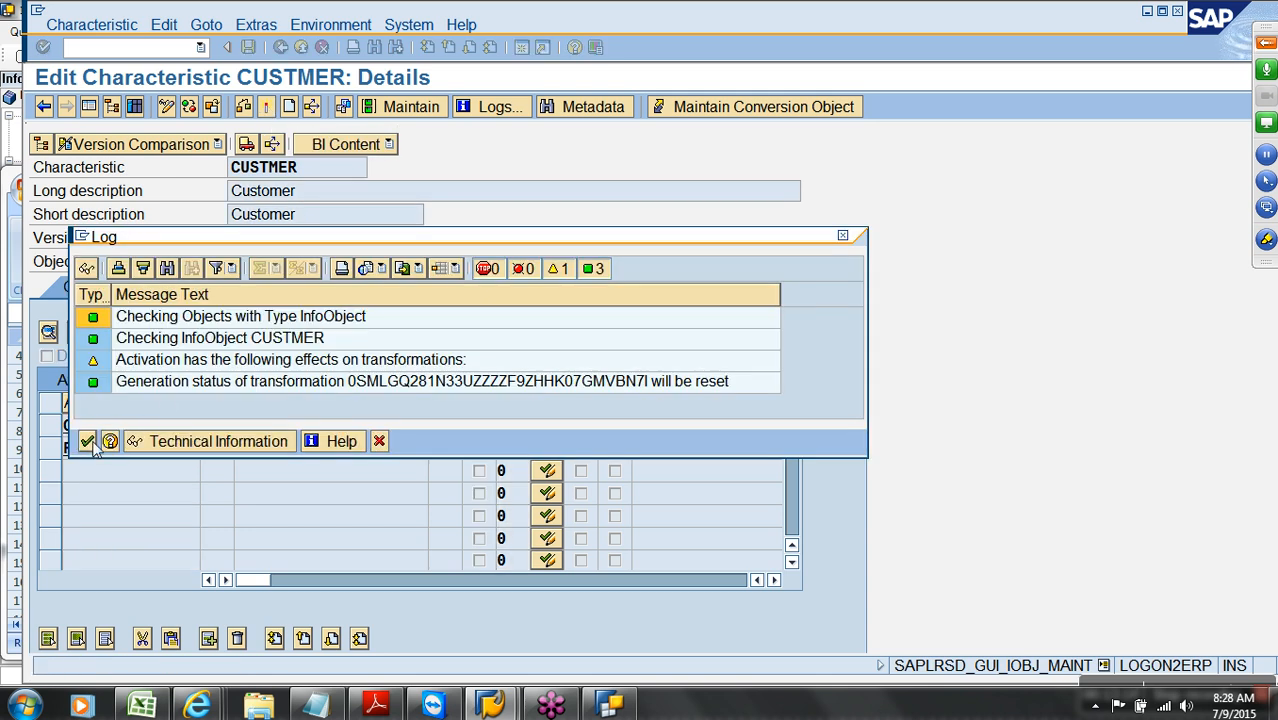
left_click(88, 442)
left_click(360, 386)
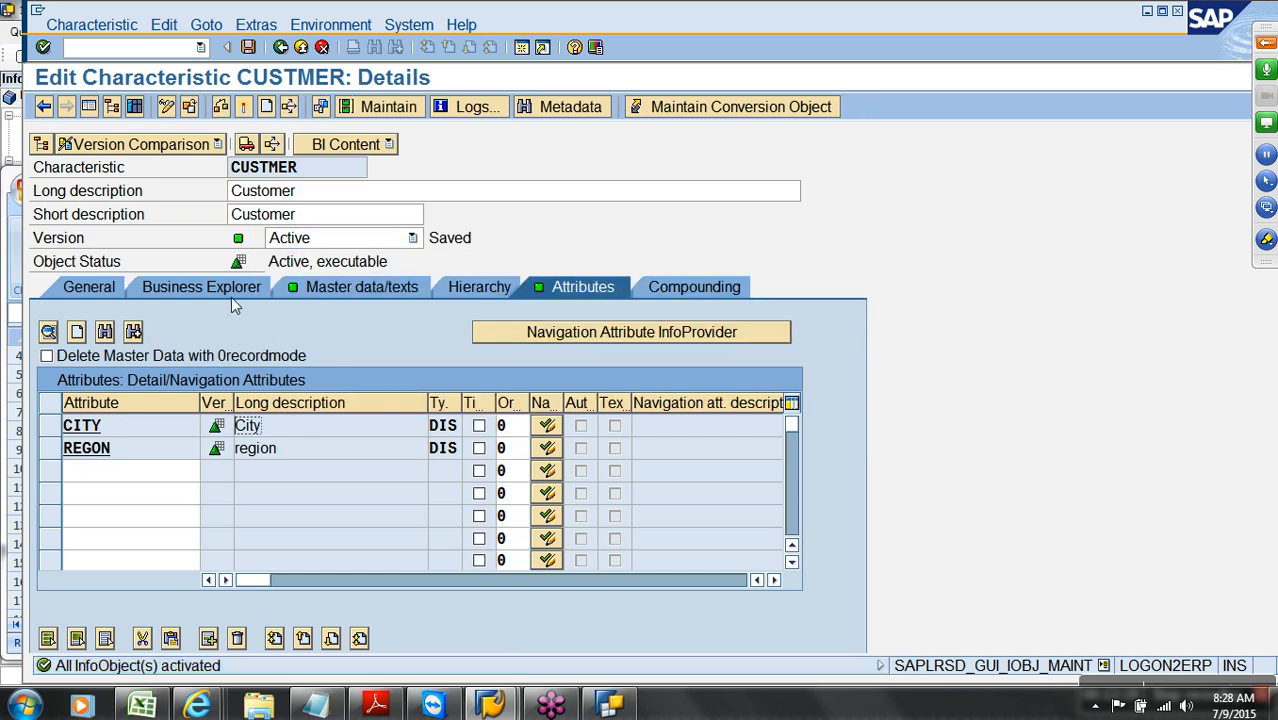
left_click(326, 286)
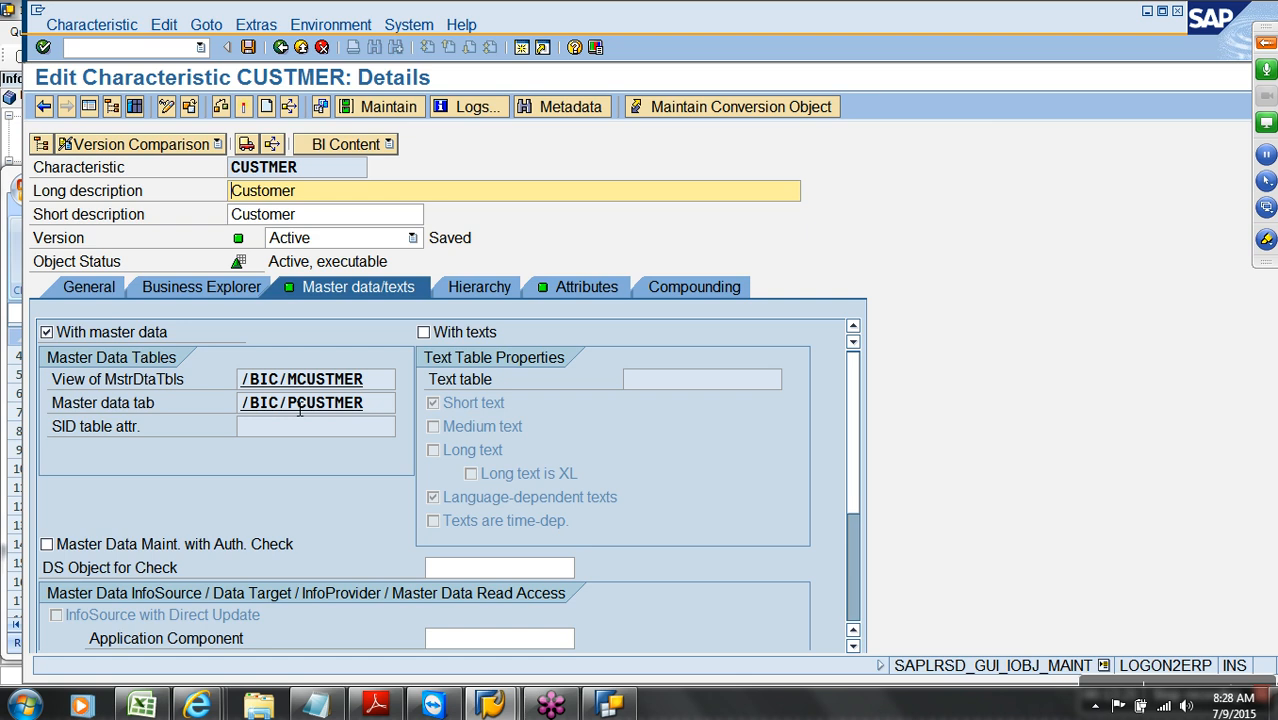
Pick the /BIC/PCUSTMER table and select its CUSTMER, CITY and REGON fields
left_click(299, 409)
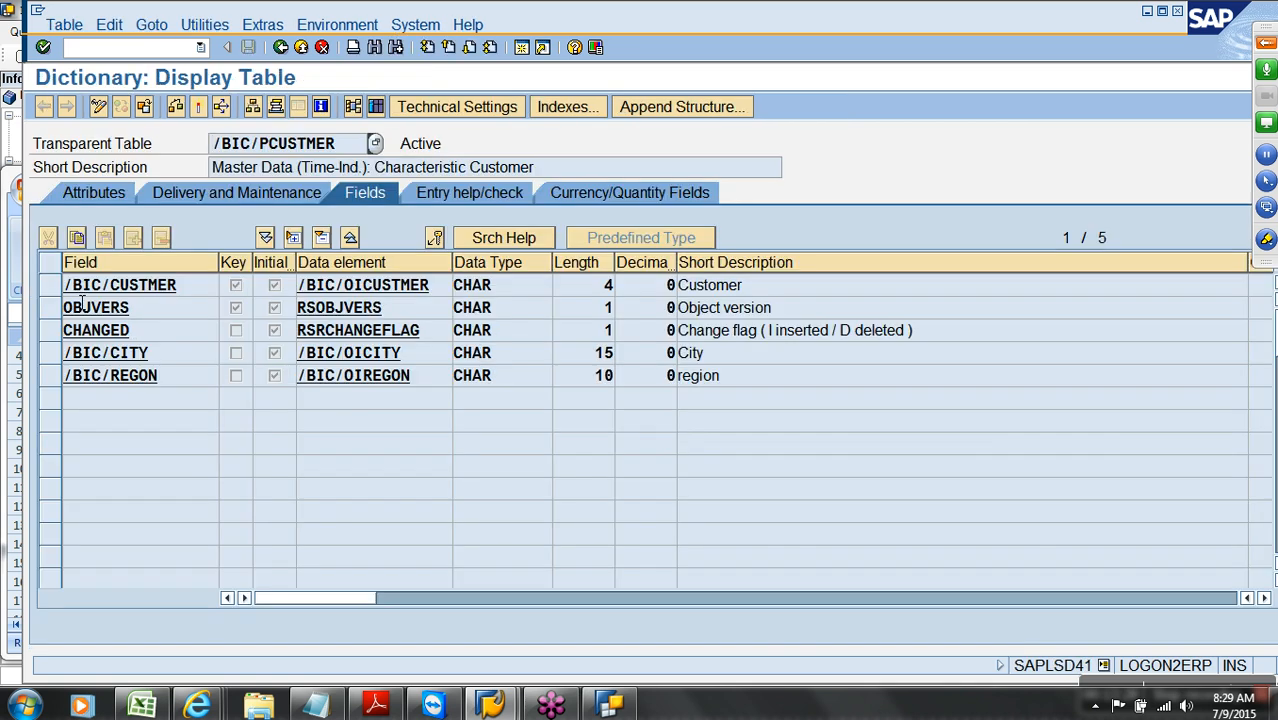
left_click_drag(52, 286, 50, 378)
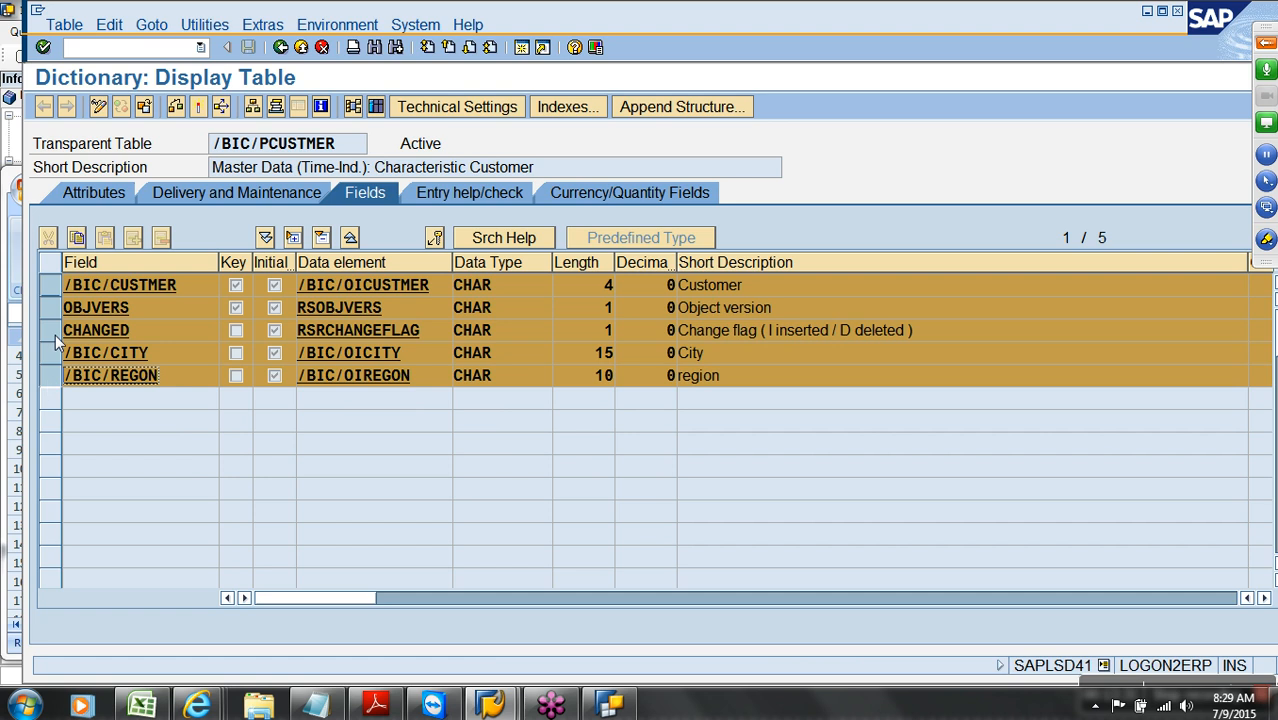
left_click(50, 307)
left_click(53, 330)
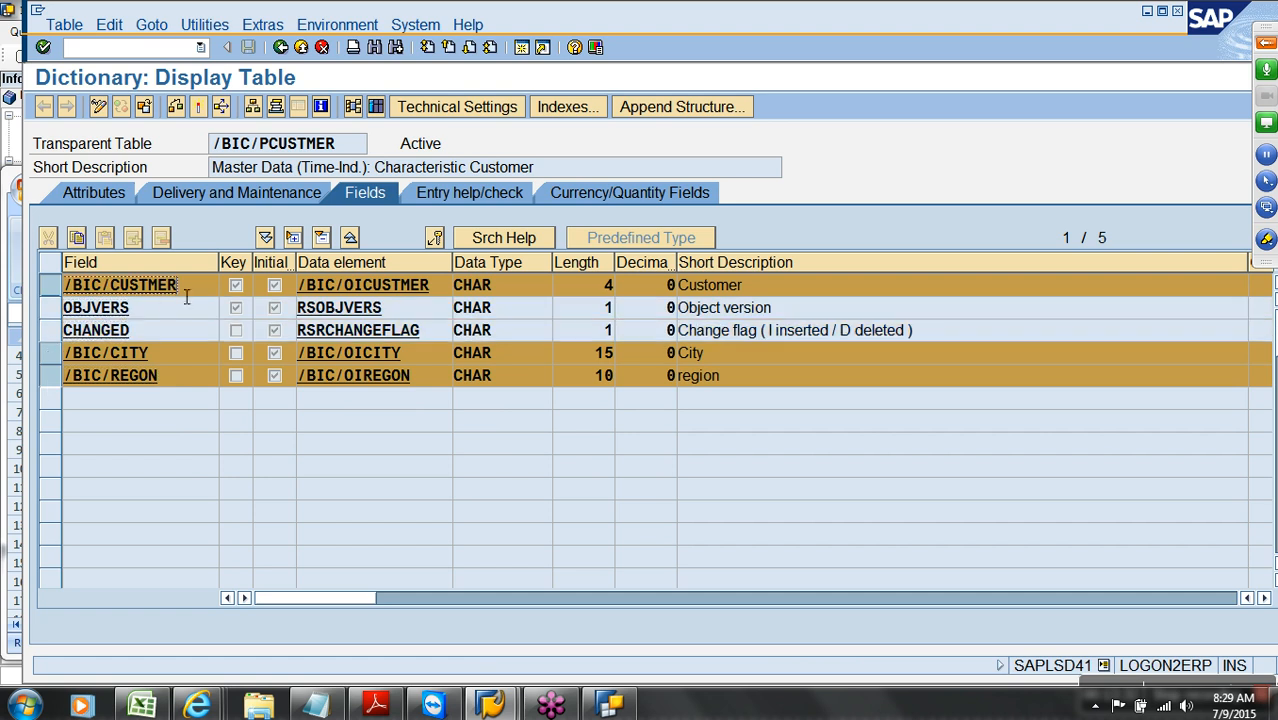
left_click(186, 378)
Check the entry count, list the six records C100–C500, and return to Modeling
left_click(376, 106)
left_click(181, 113)
left_click(172, 403)
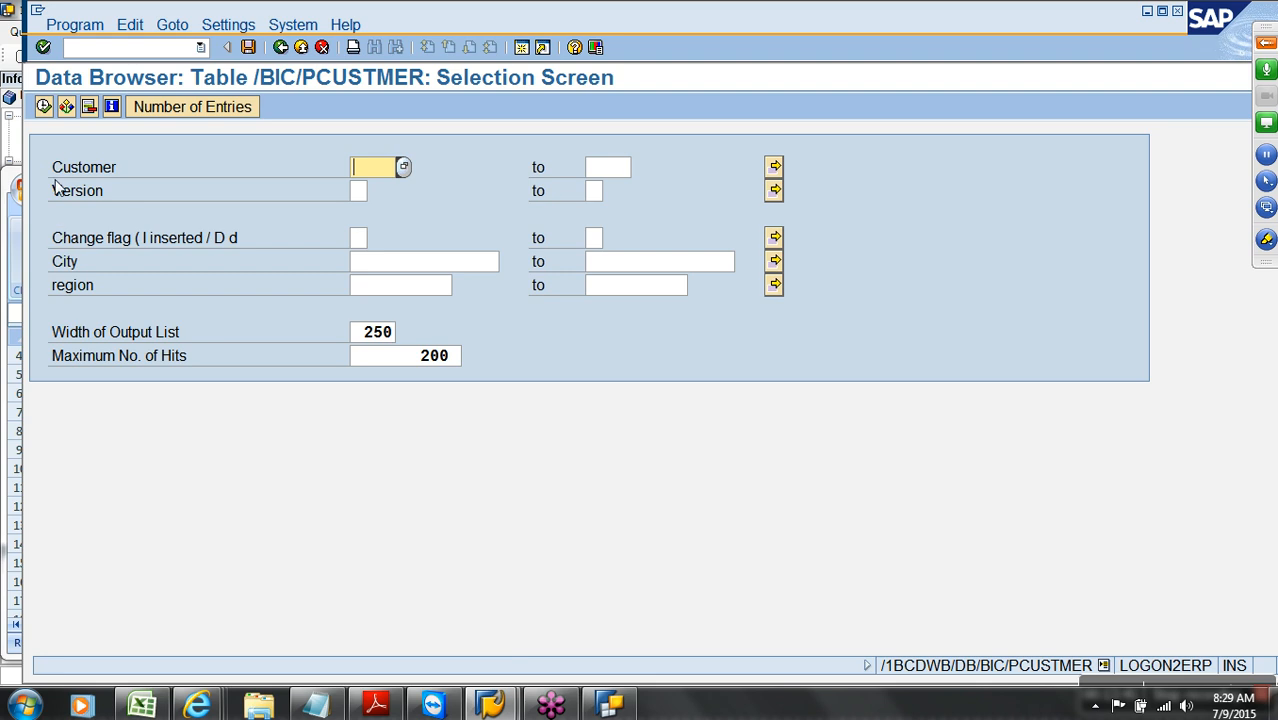
left_click(43, 106)
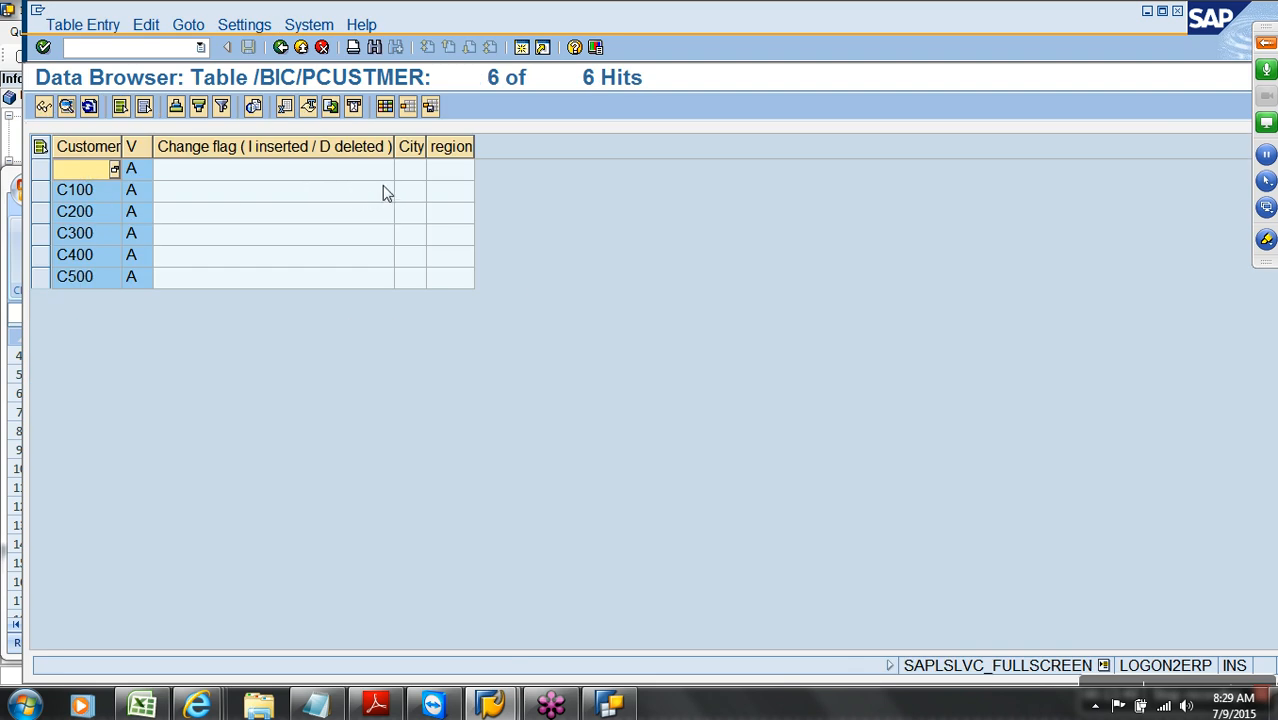
left_click(301, 48)
left_click(301, 48)
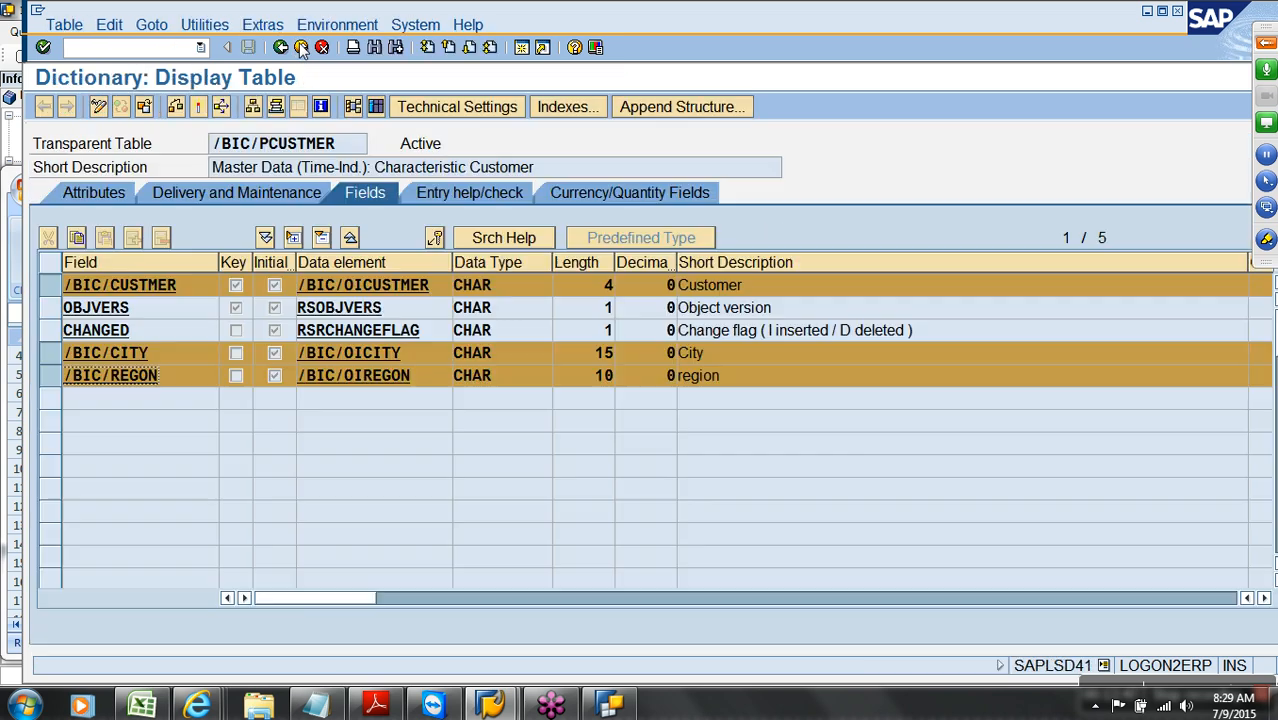
left_click(301, 48)
left_click(301, 48)
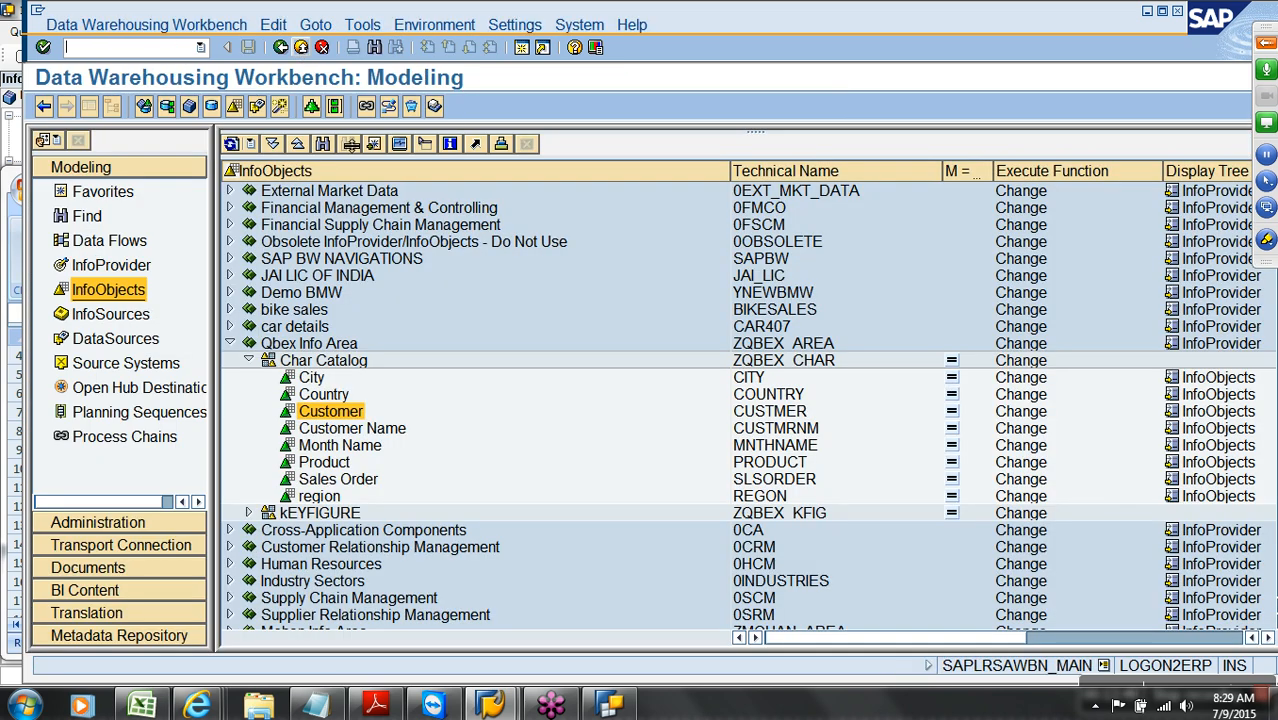
Insert CUSTMER as a characteristic InfoProvider under Qbex Info Area and expand its Customer (Attributes) node
left_click(766, 411)
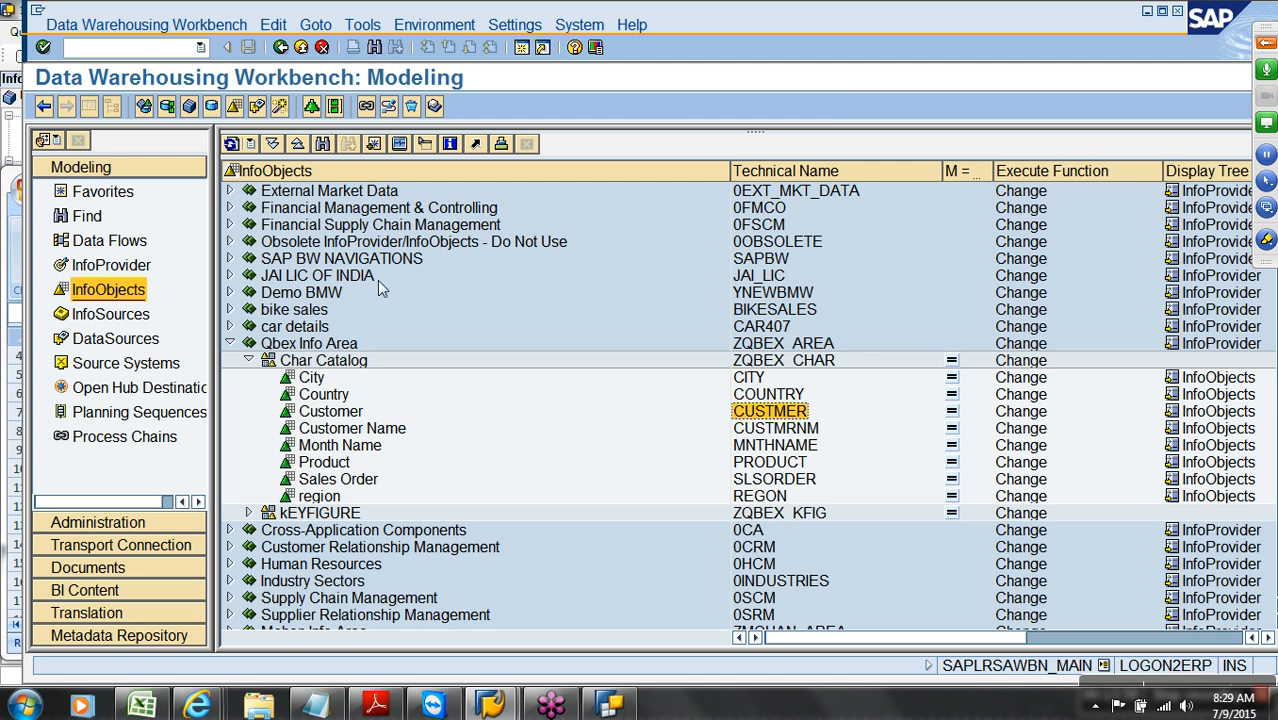
left_click(129, 192)
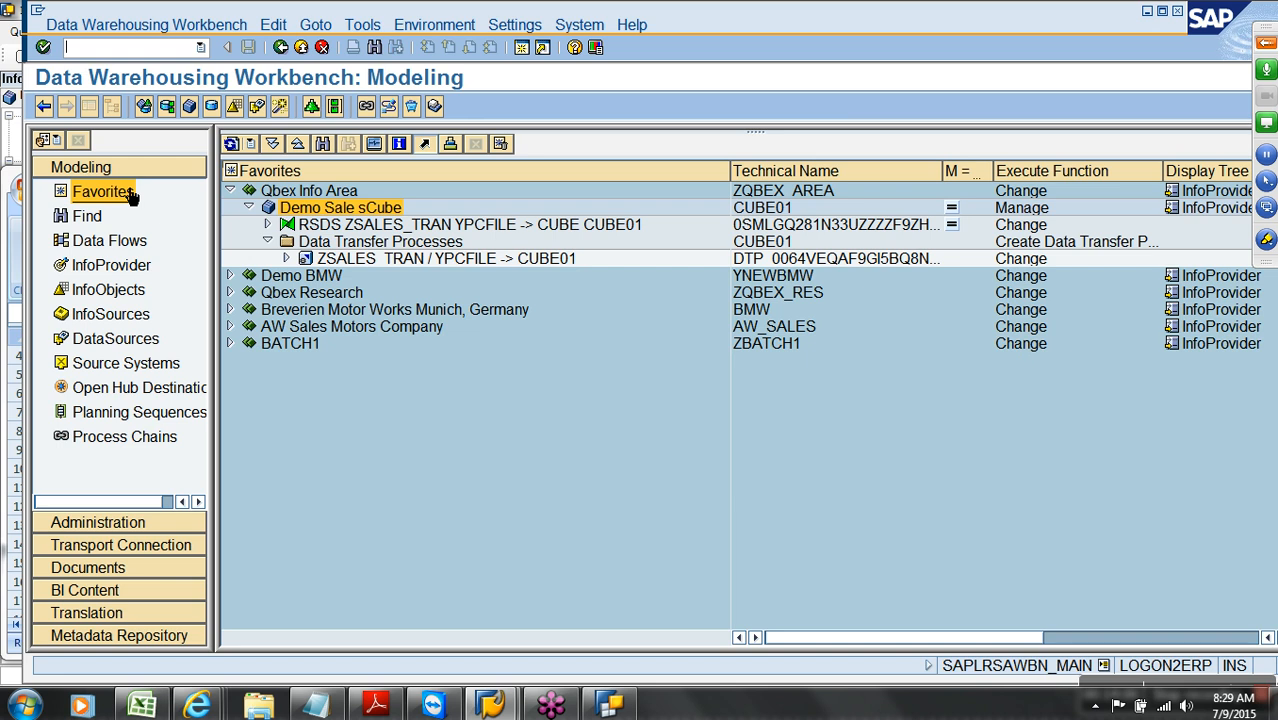
left_click(248, 207)
right_click(310, 192)
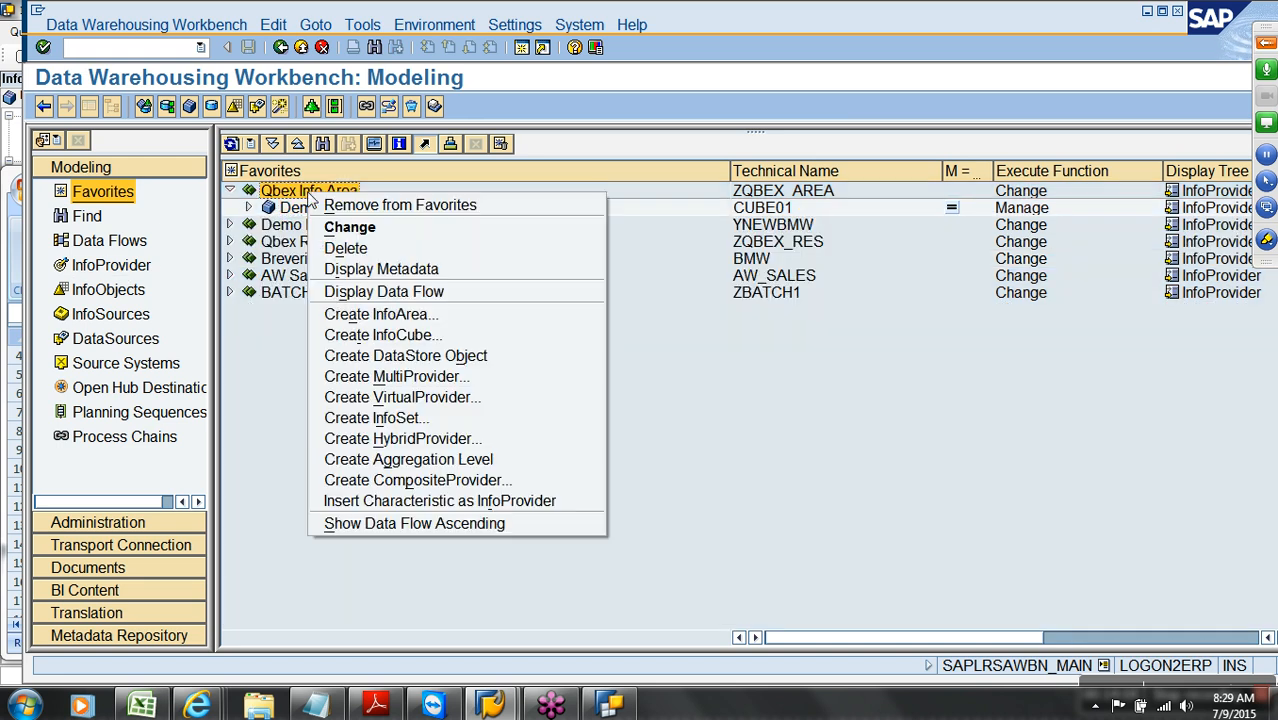
left_click(530, 509)
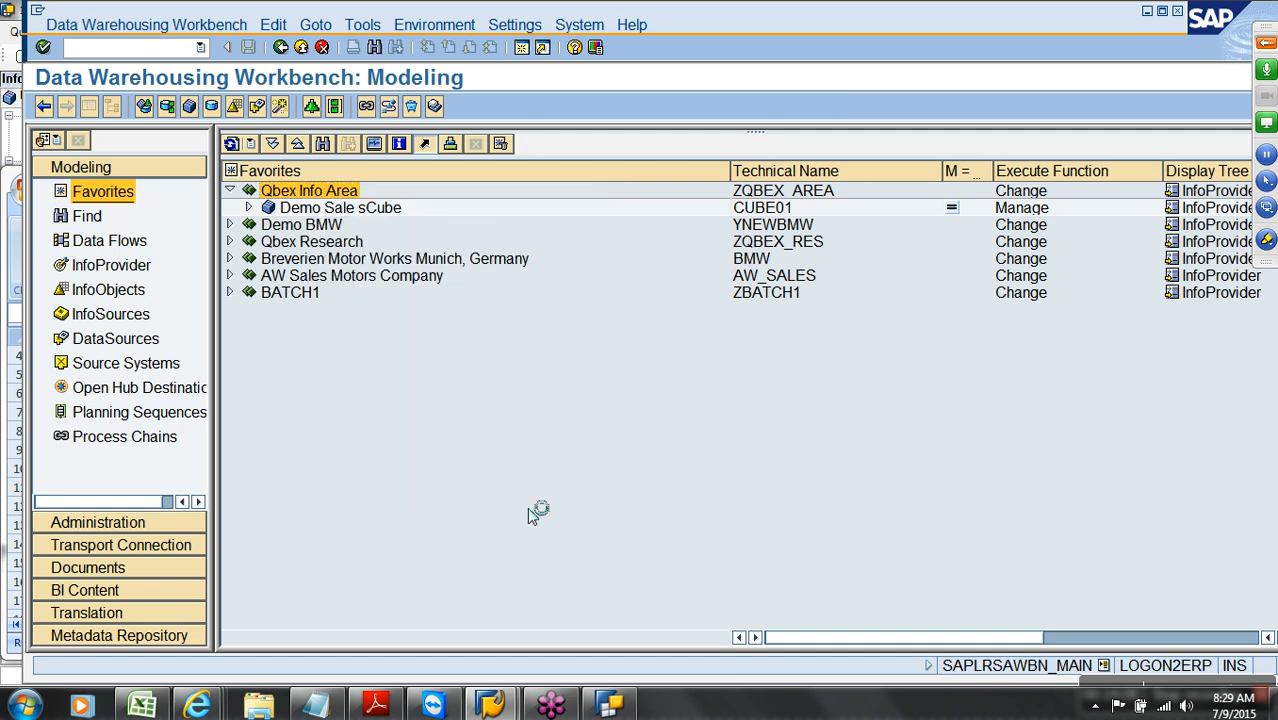
type("CUSTMER")
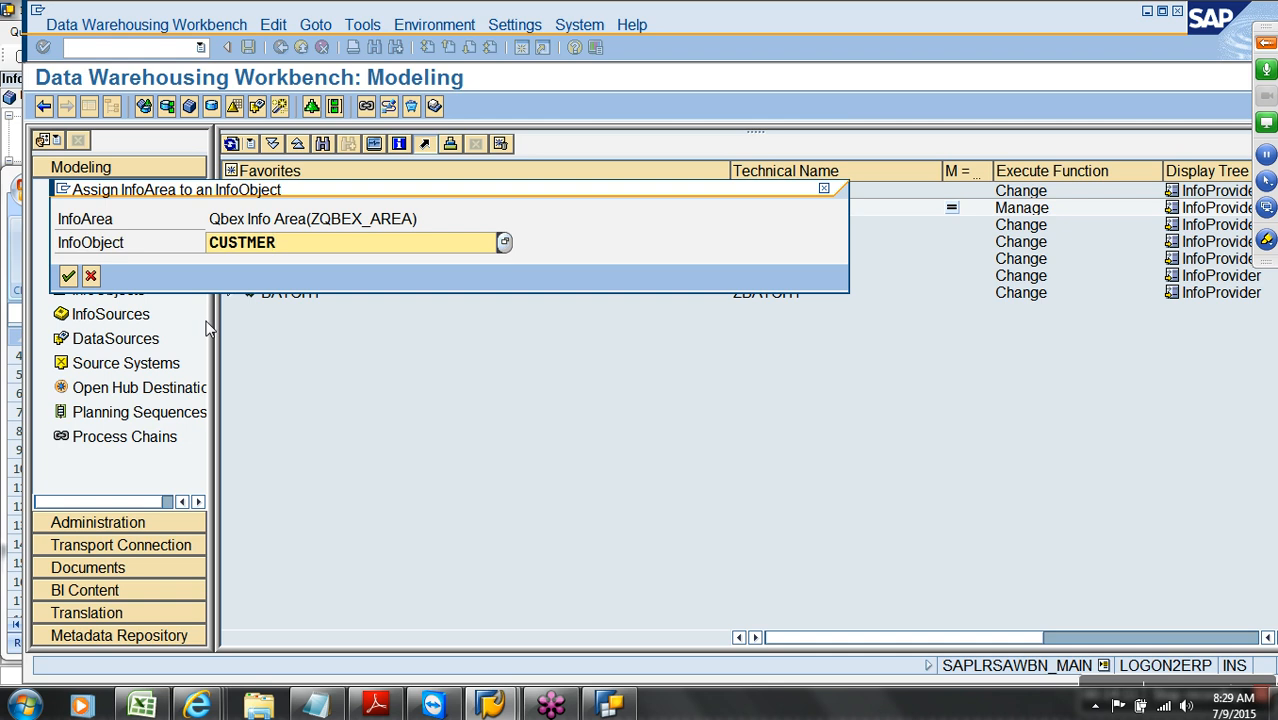
left_click(70, 278)
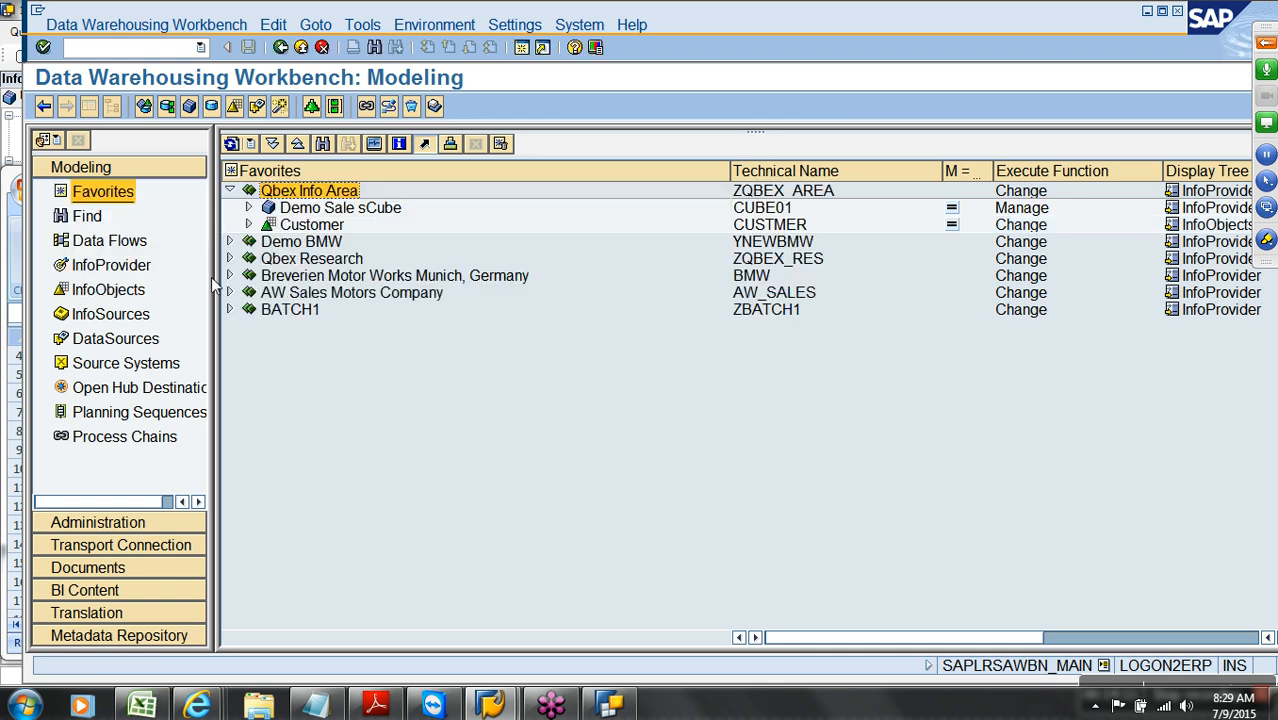
left_click(248, 224)
left_click(307, 249)
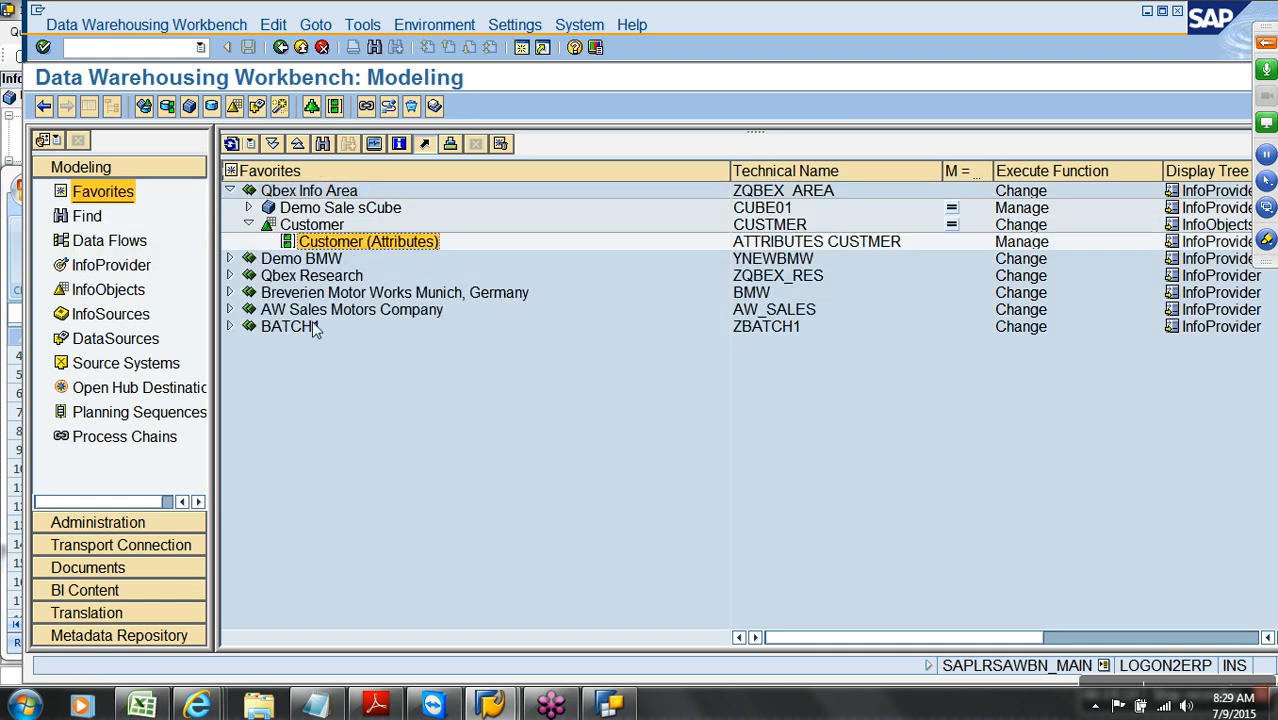
left_click(325, 208)
left_click(344, 243)
Append ' / Master Data' after InfoCube in the first prerequisite of the notes
left_click(335, 710)
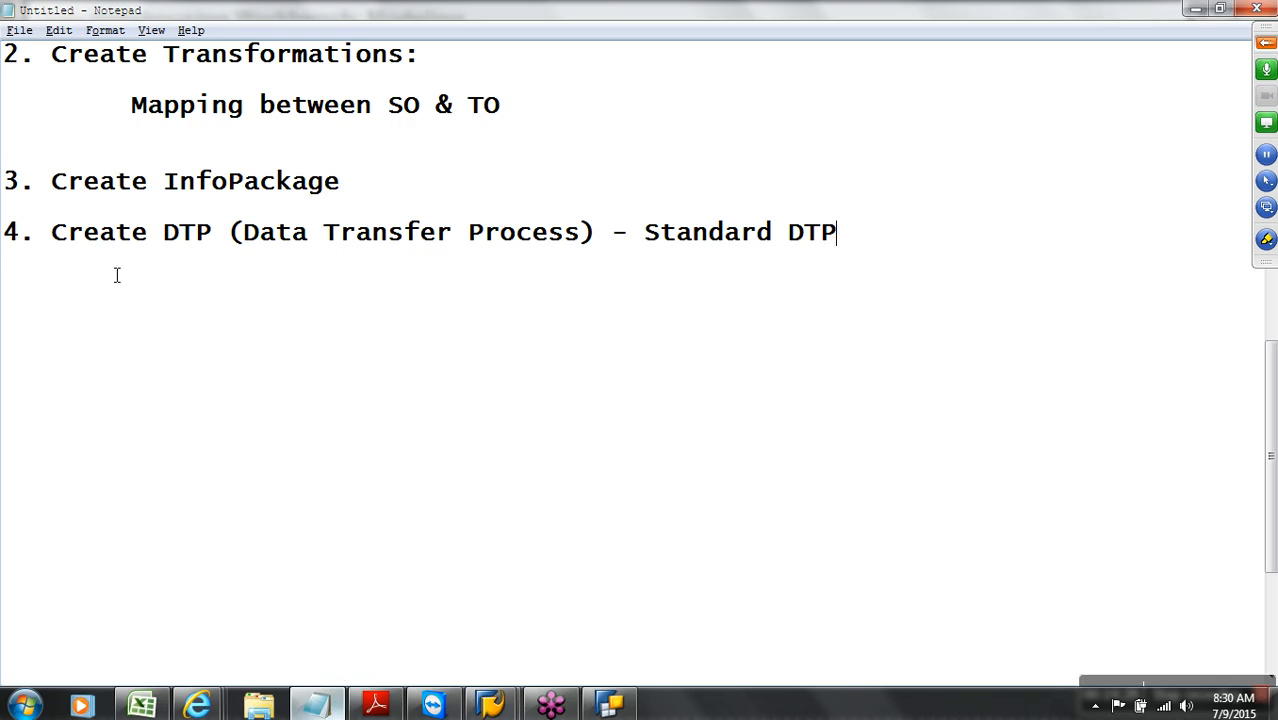
scroll(194, 216, "up", 10)
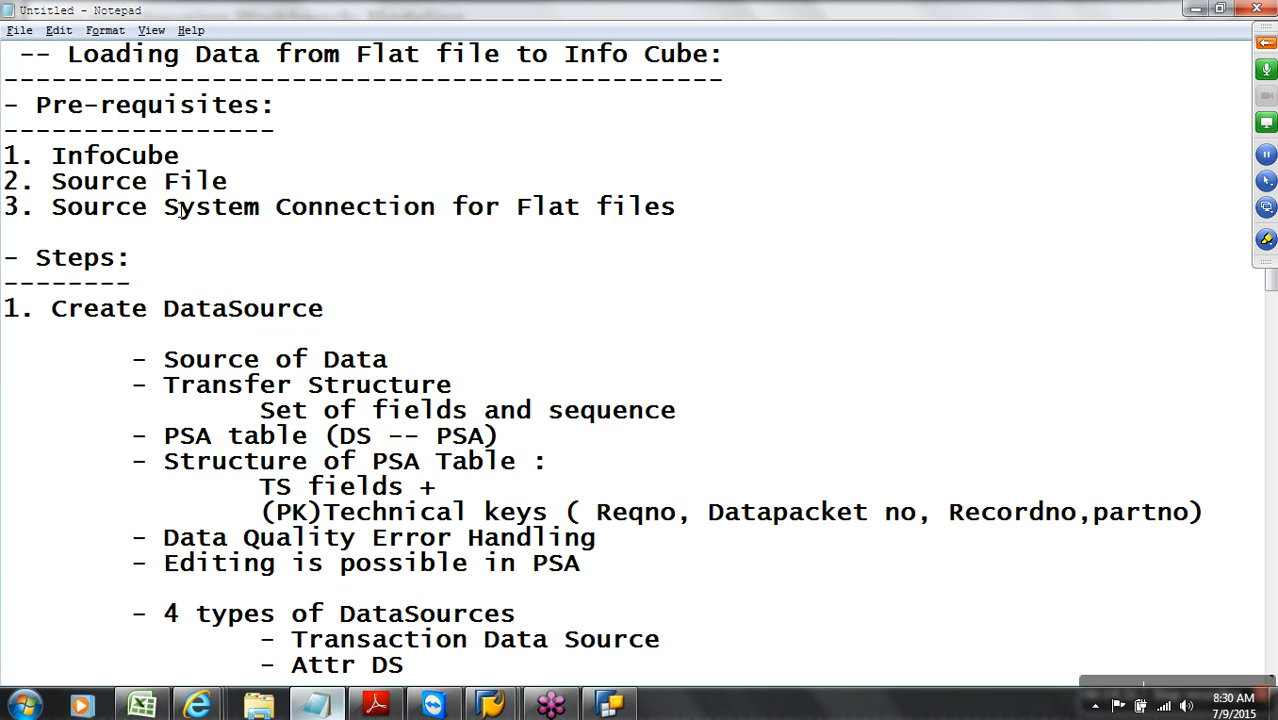
left_click(216, 166)
type("/ Mast")
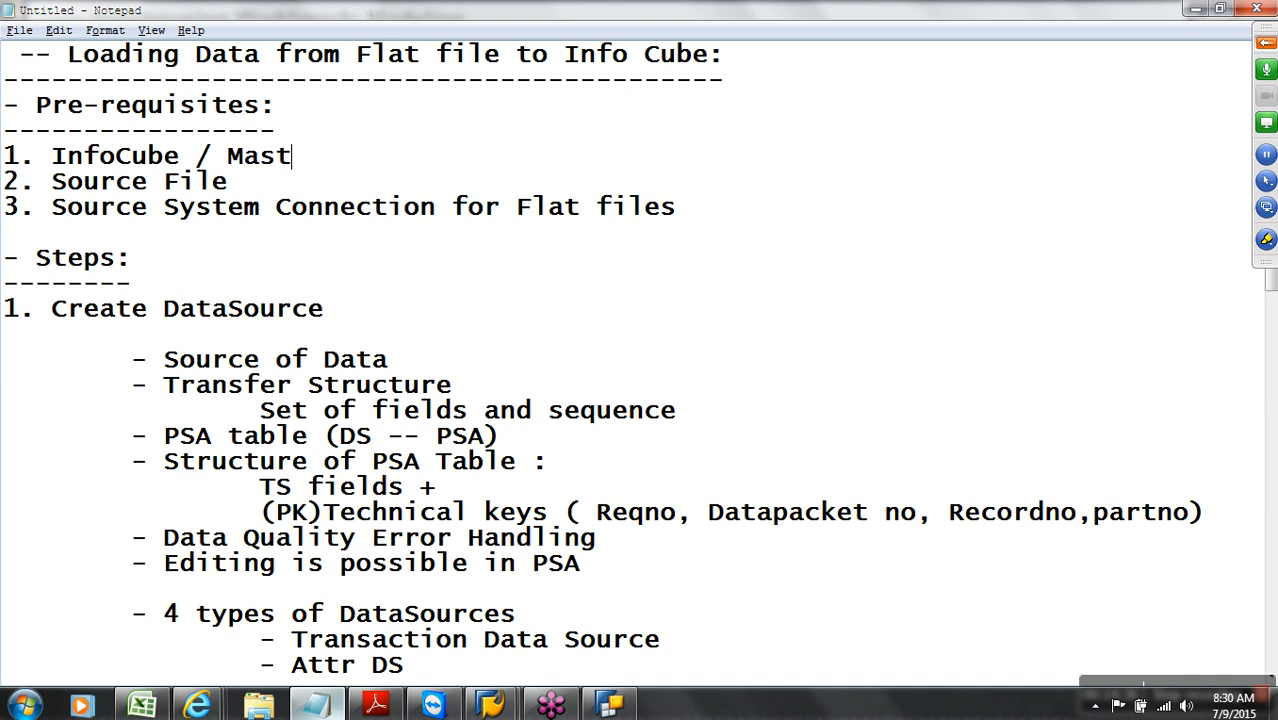
type("er Data")
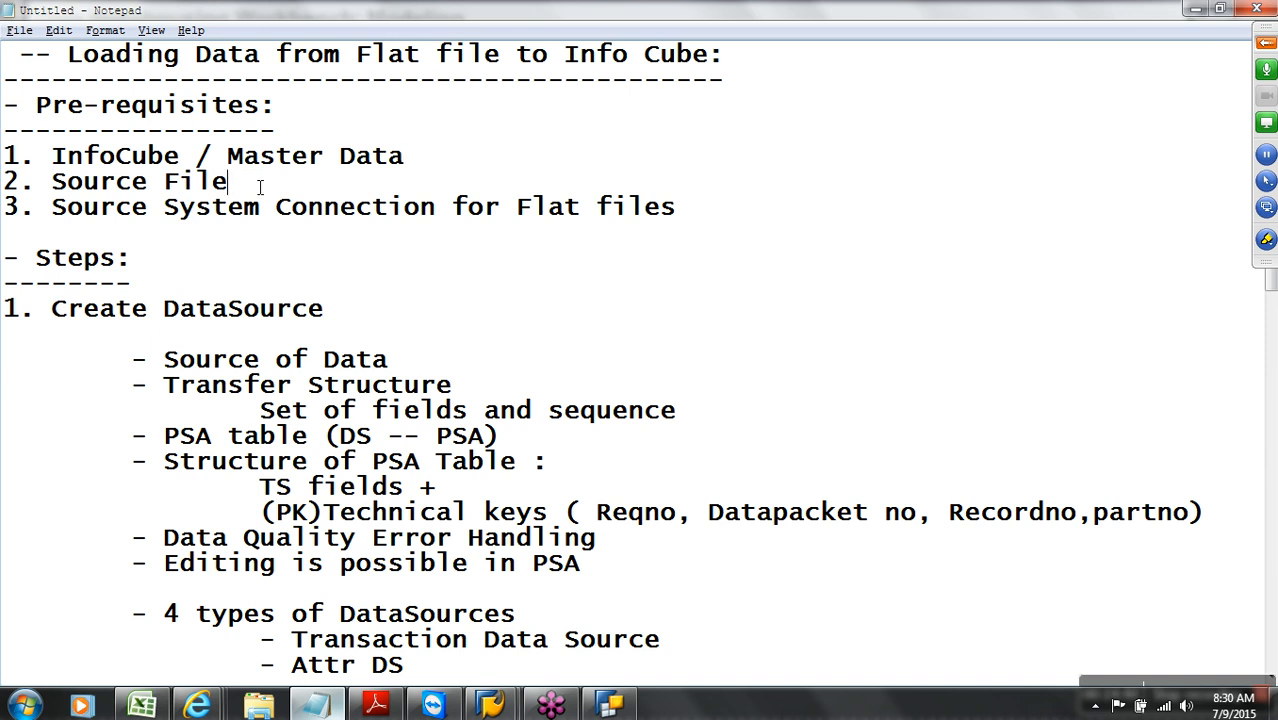
Highlight the flat-file source system prerequisite, the Steps heading and the DTP step in the notes
left_click_drag(148, 206, 684, 210)
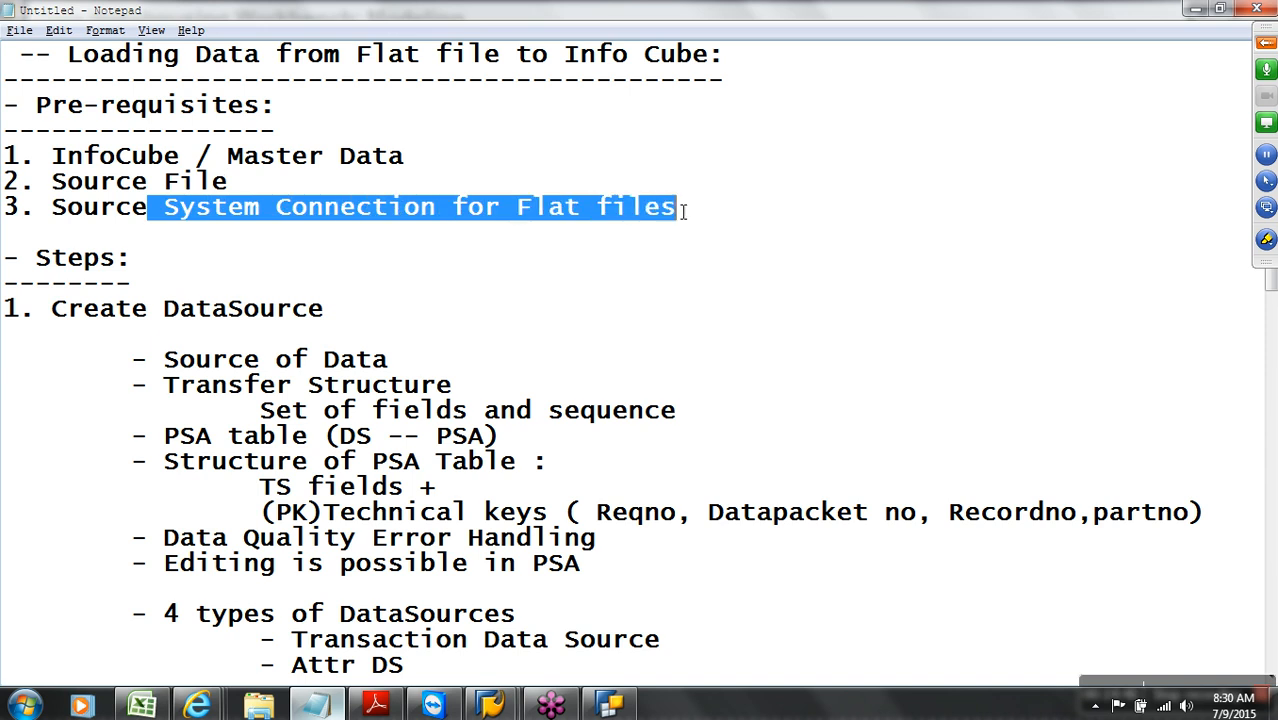
scroll(738, 211, "down", 2)
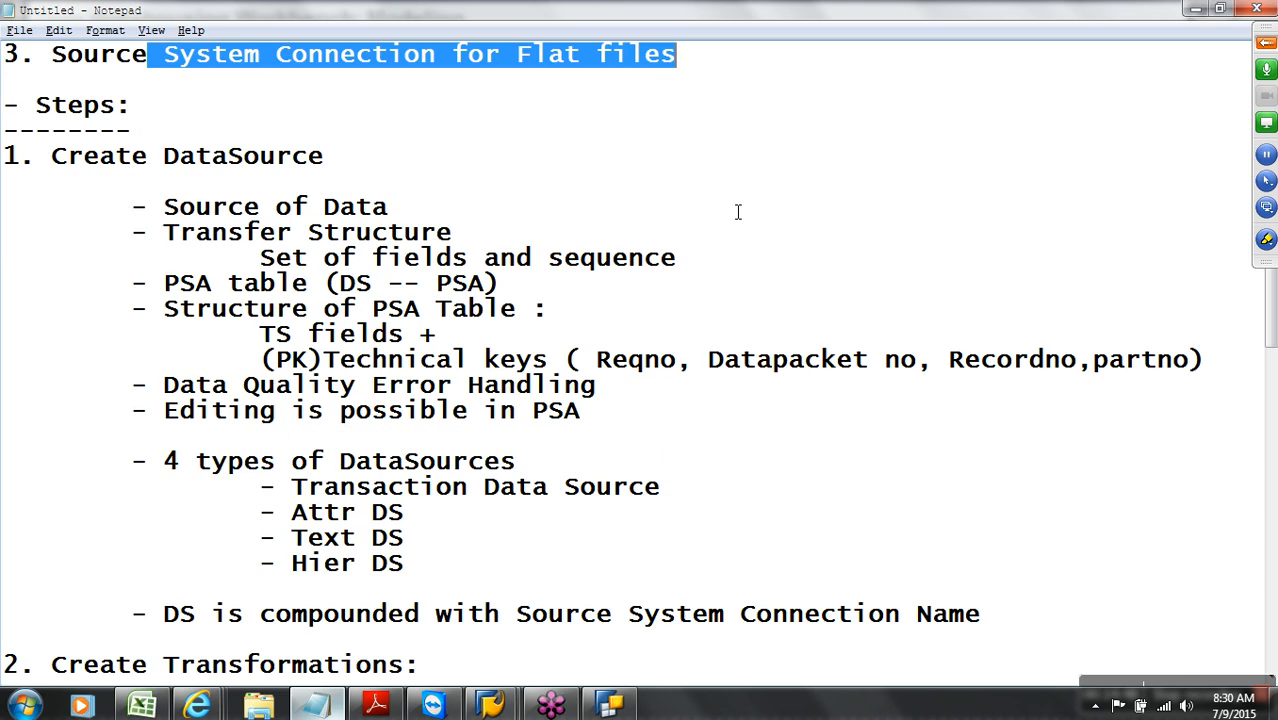
left_click_drag(134, 134, 4, 100)
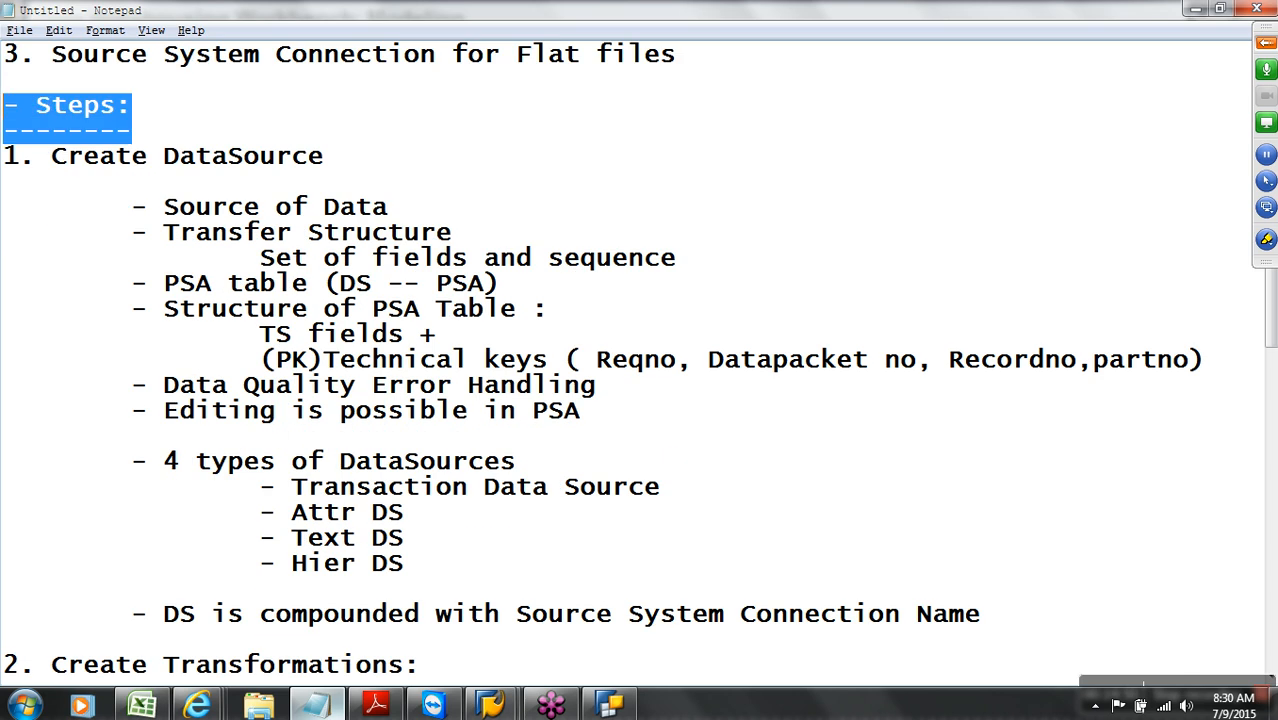
left_click(200, 162)
scroll(202, 170, "down", 5)
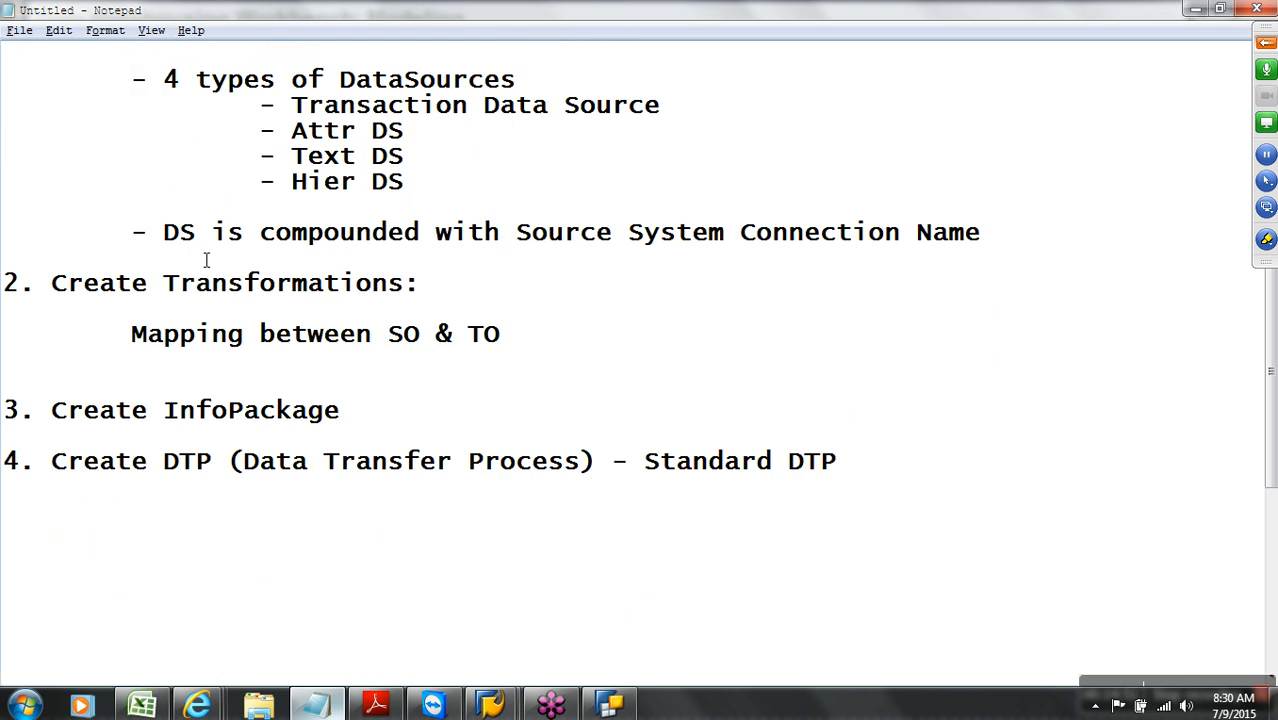
left_click(260, 462)
left_click(490, 705)
Locate the YPCFILE flat-file source system in the Source Systems tree
left_click(594, 624)
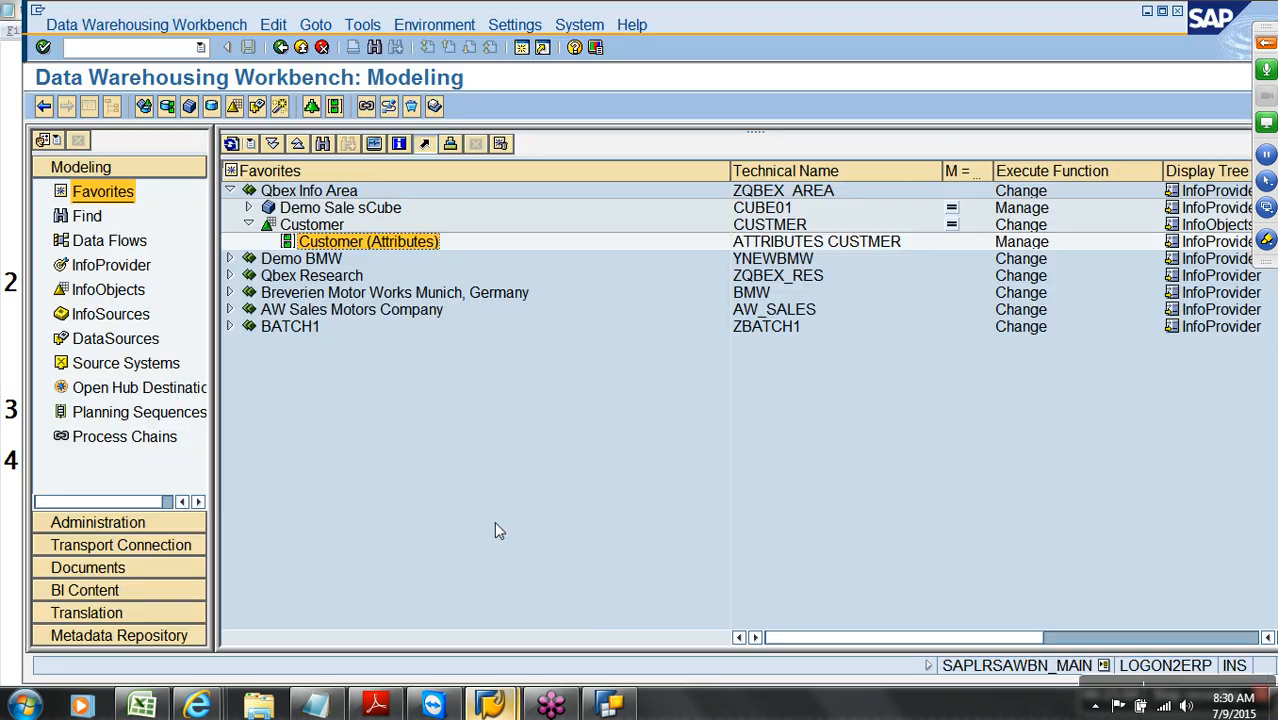
left_click(162, 364)
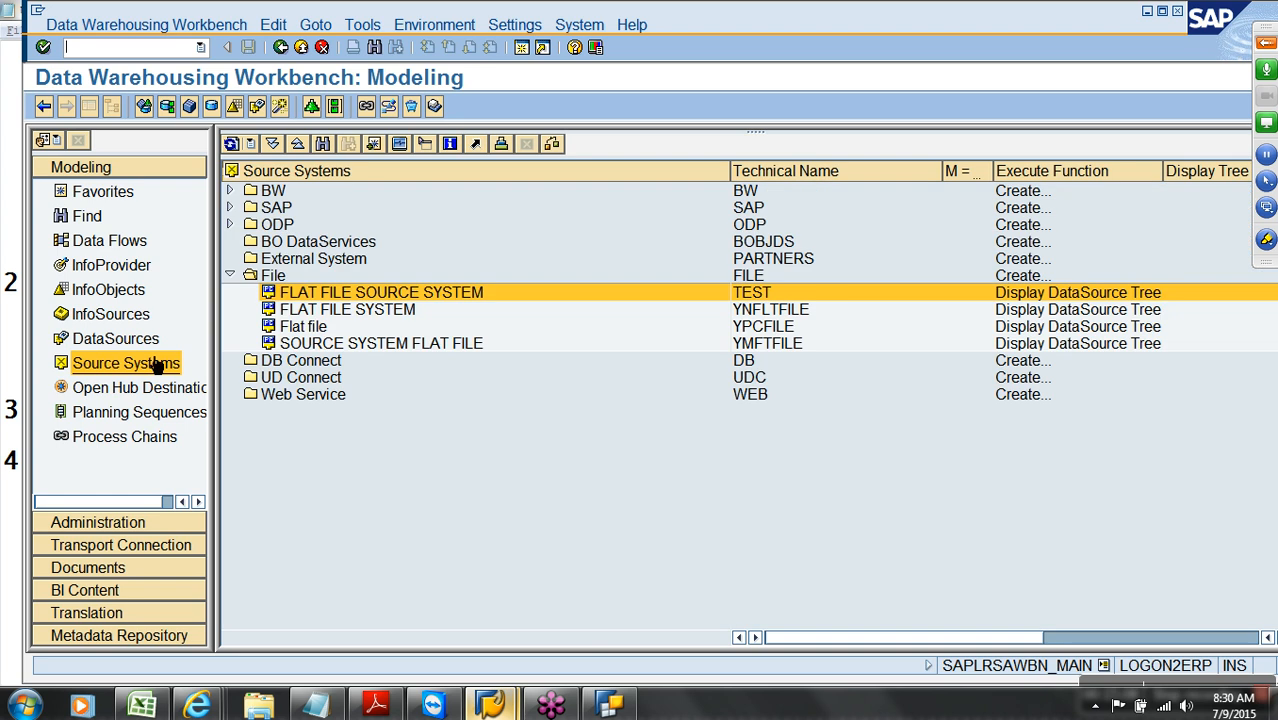
left_click(752, 332)
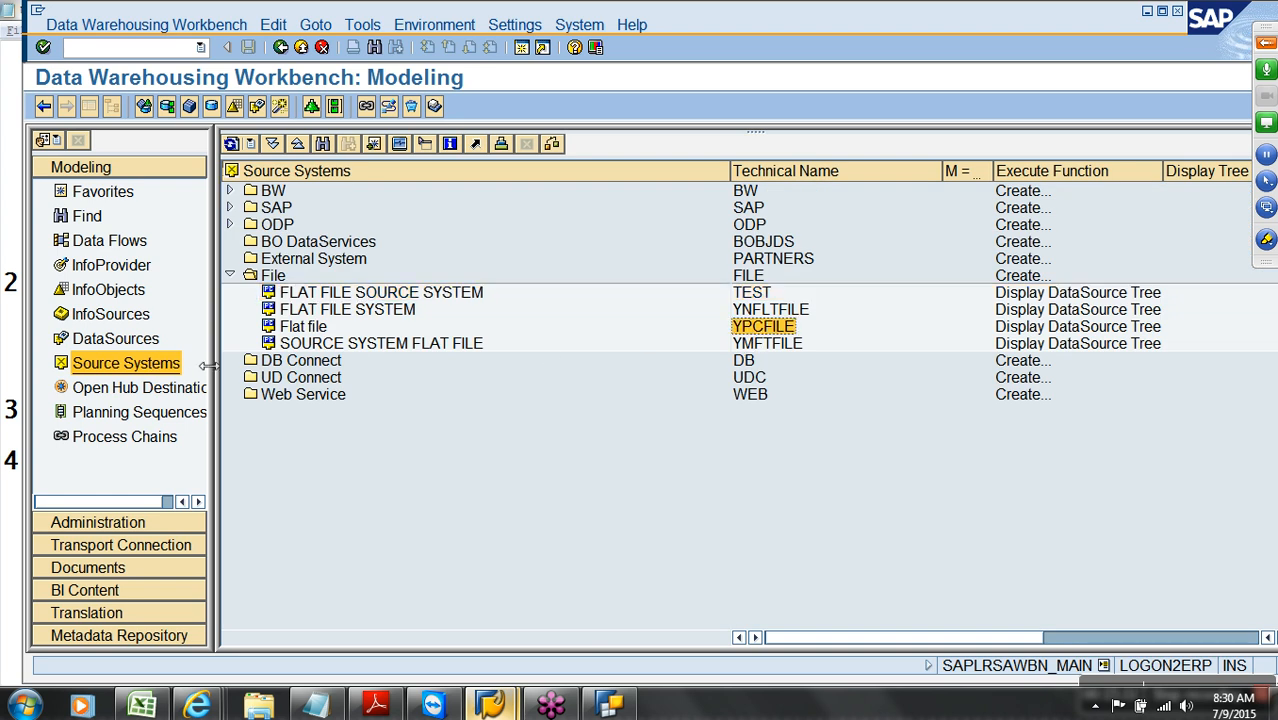
List the DataSources of YPCFILE and bring up the Qbex Components node's actions
left_click(148, 342)
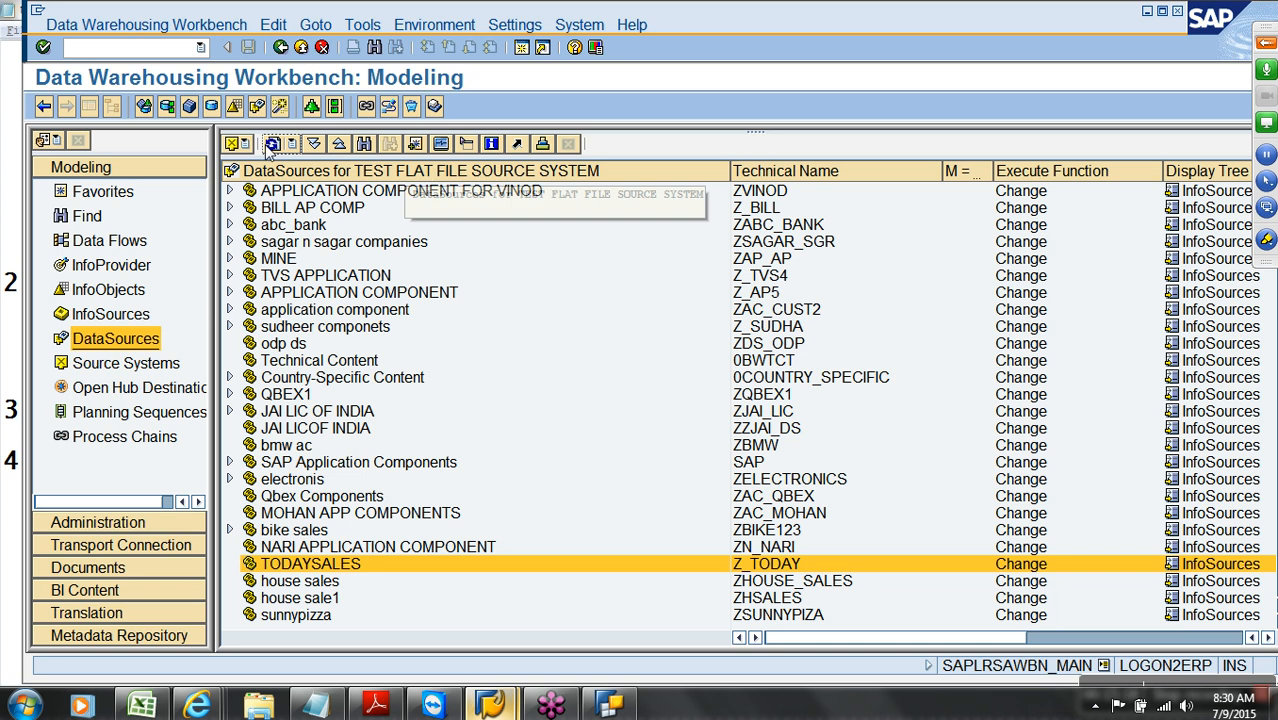
left_click(232, 144)
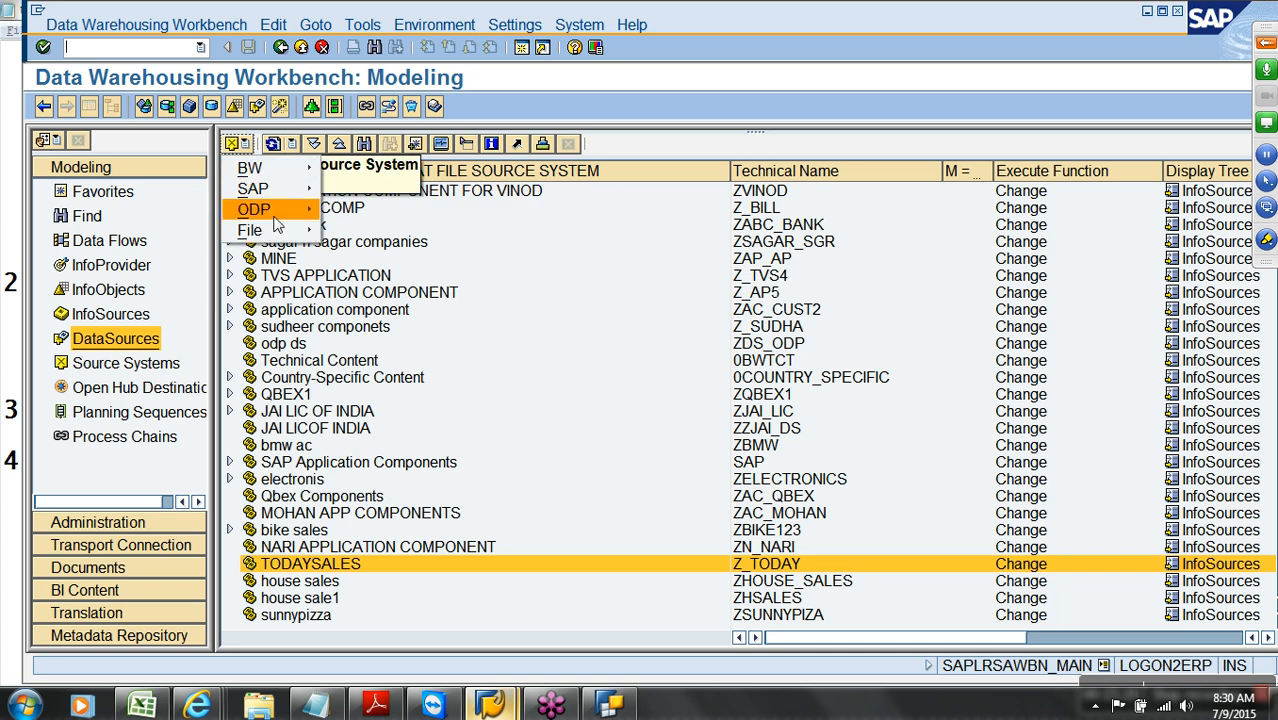
mouse_move(280, 229)
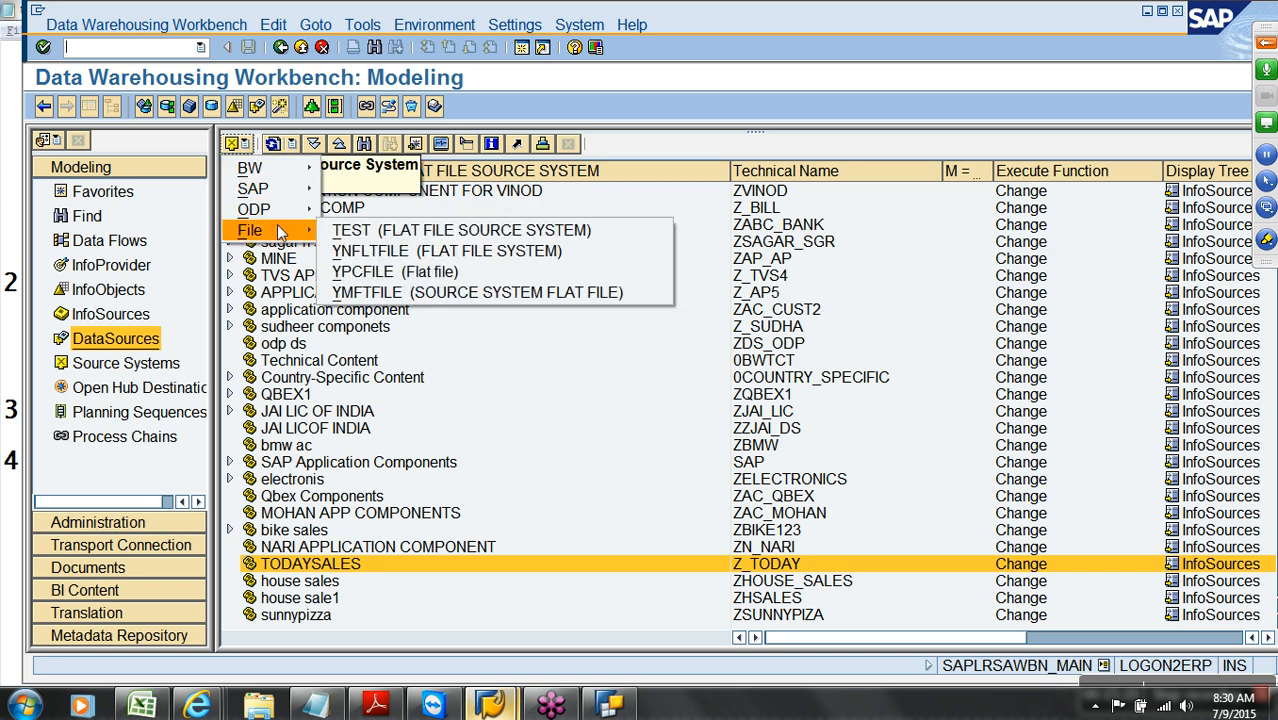
left_click(370, 273)
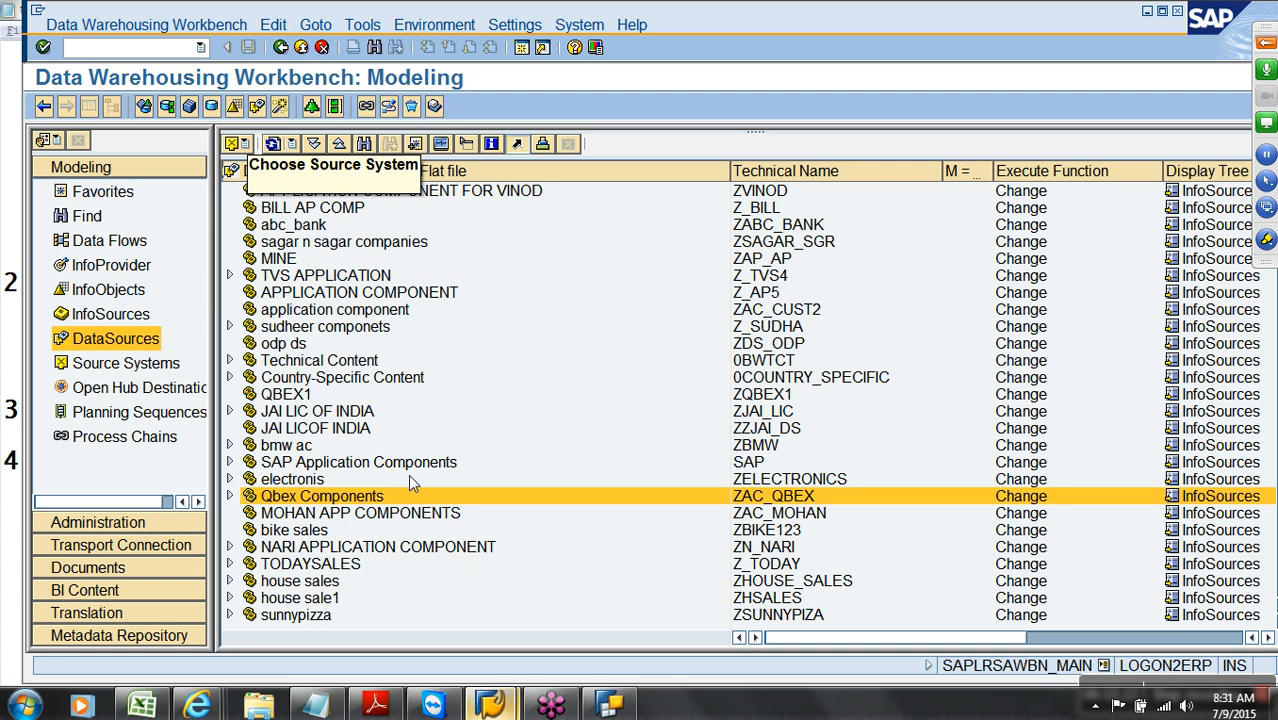
left_click(231, 496)
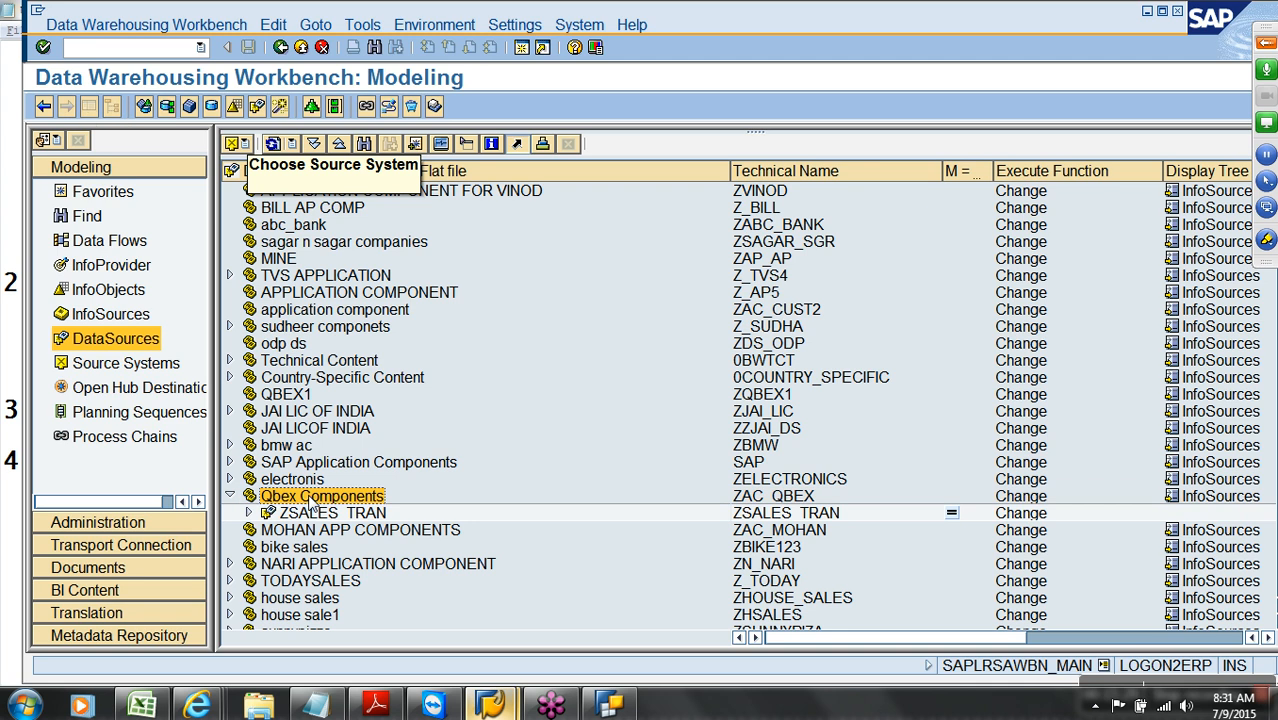
right_click(312, 502)
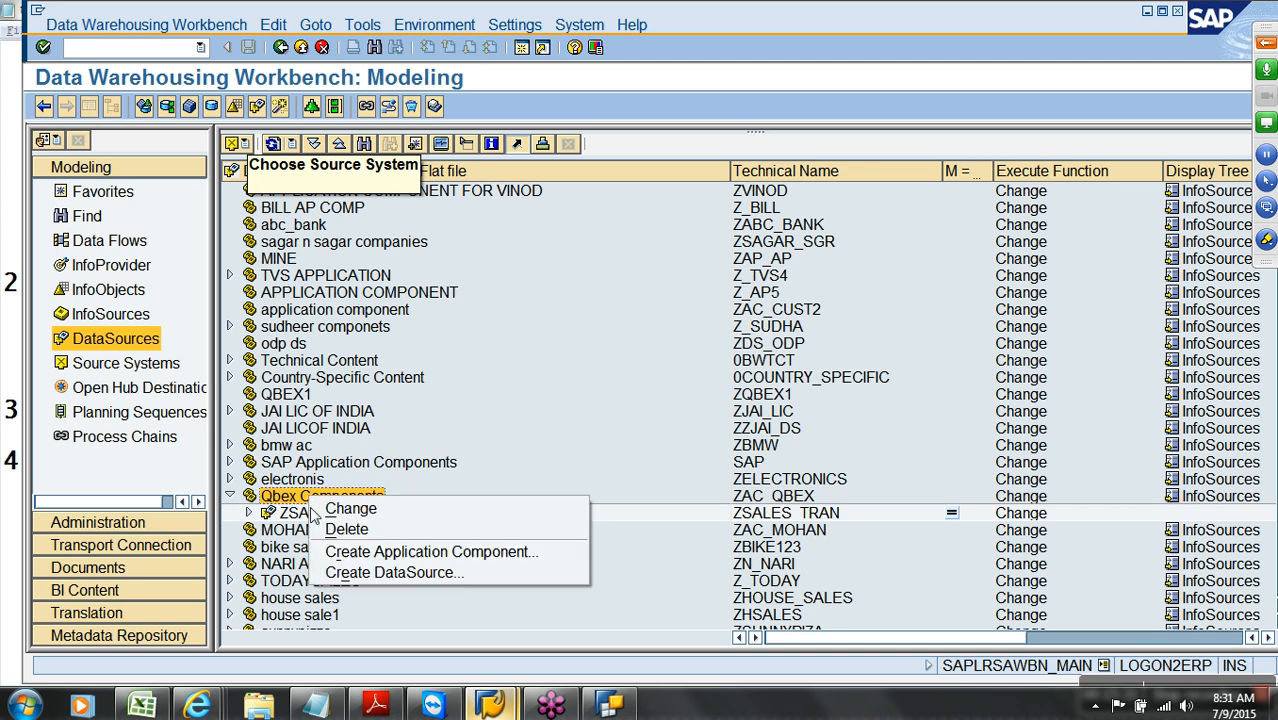
Create DataSource customer_attr for YPCFILE with data type Master Data Attributes
left_click(387, 574)
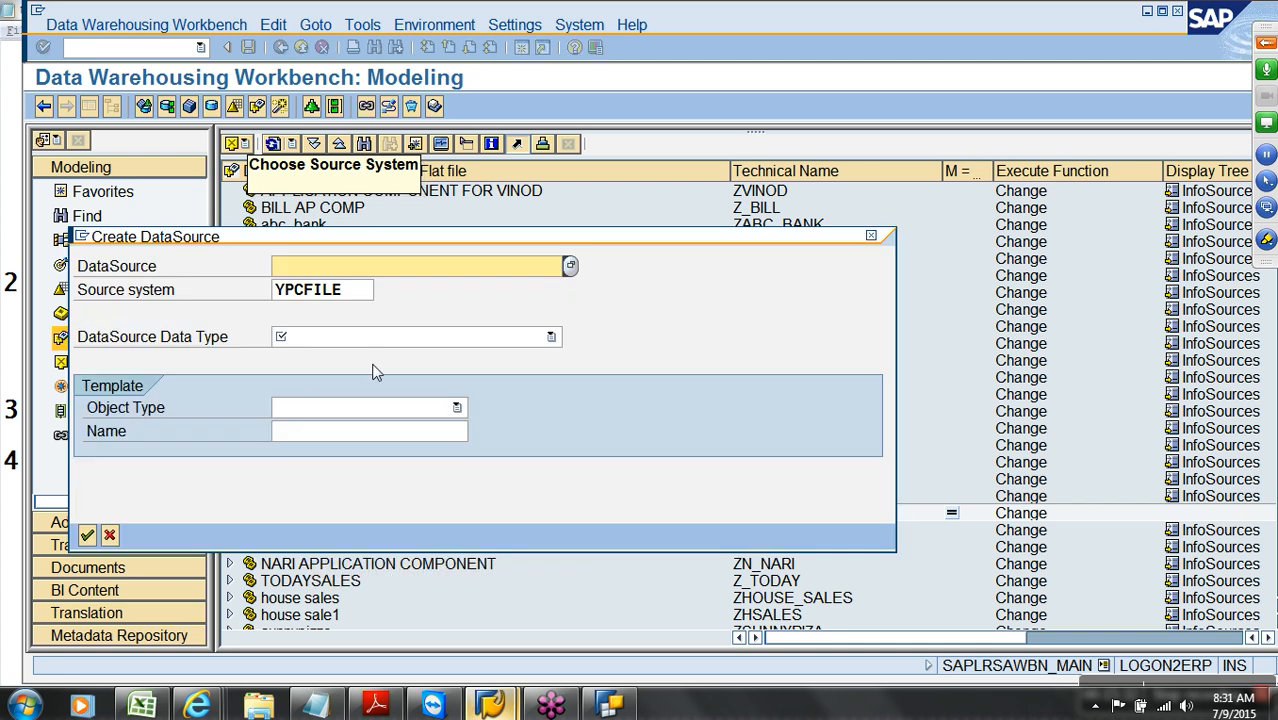
type("customer_attr")
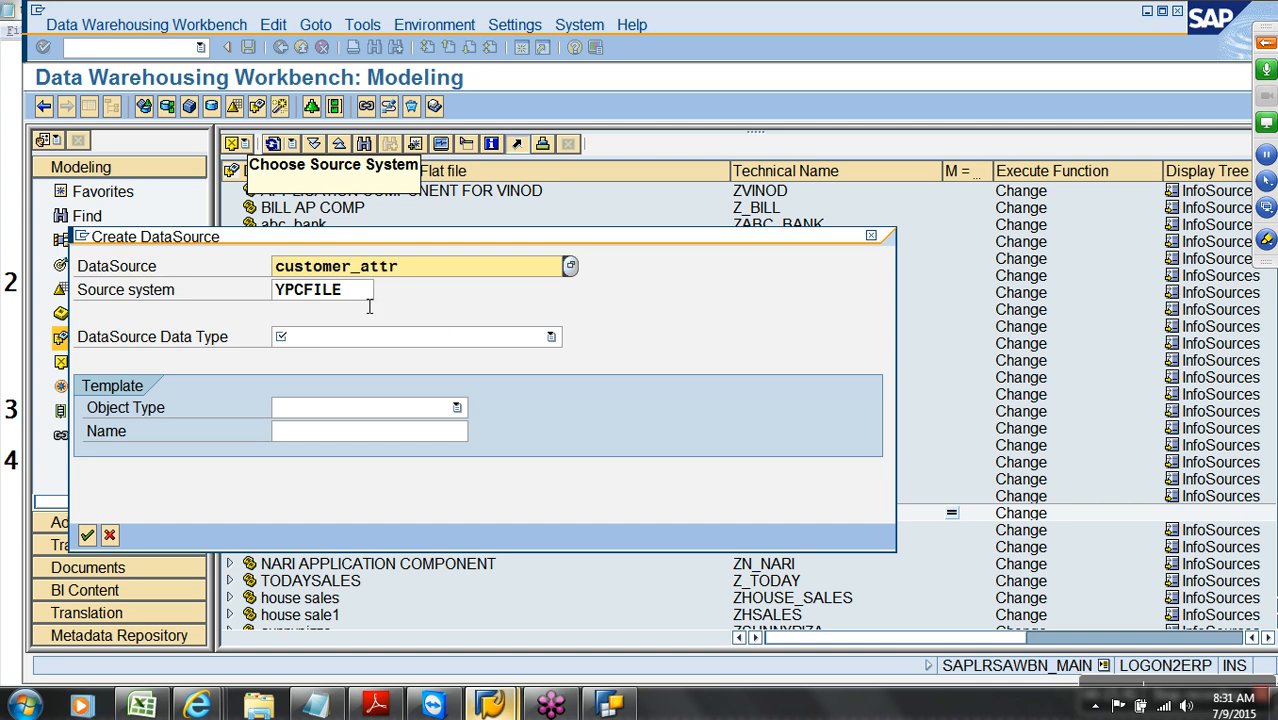
left_click_drag(403, 267, 294, 267)
key("Tab")
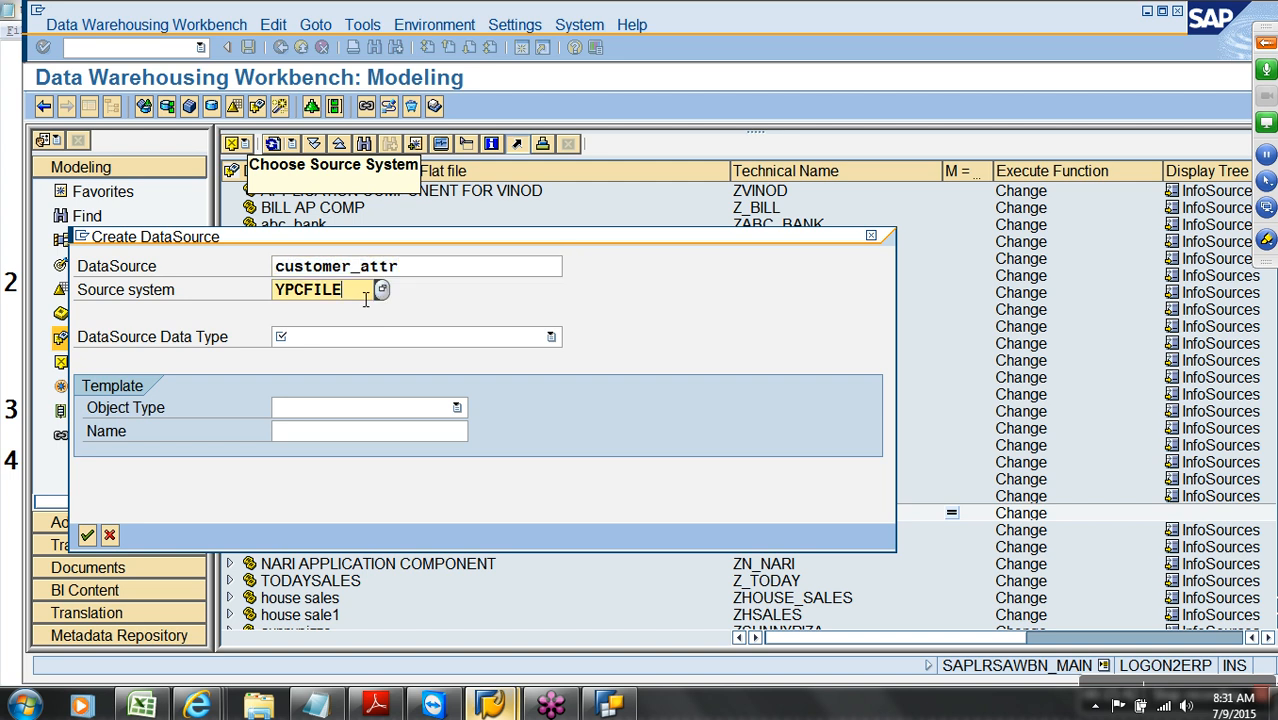
left_click_drag(422, 268, 258, 272)
key("ctrl+c")
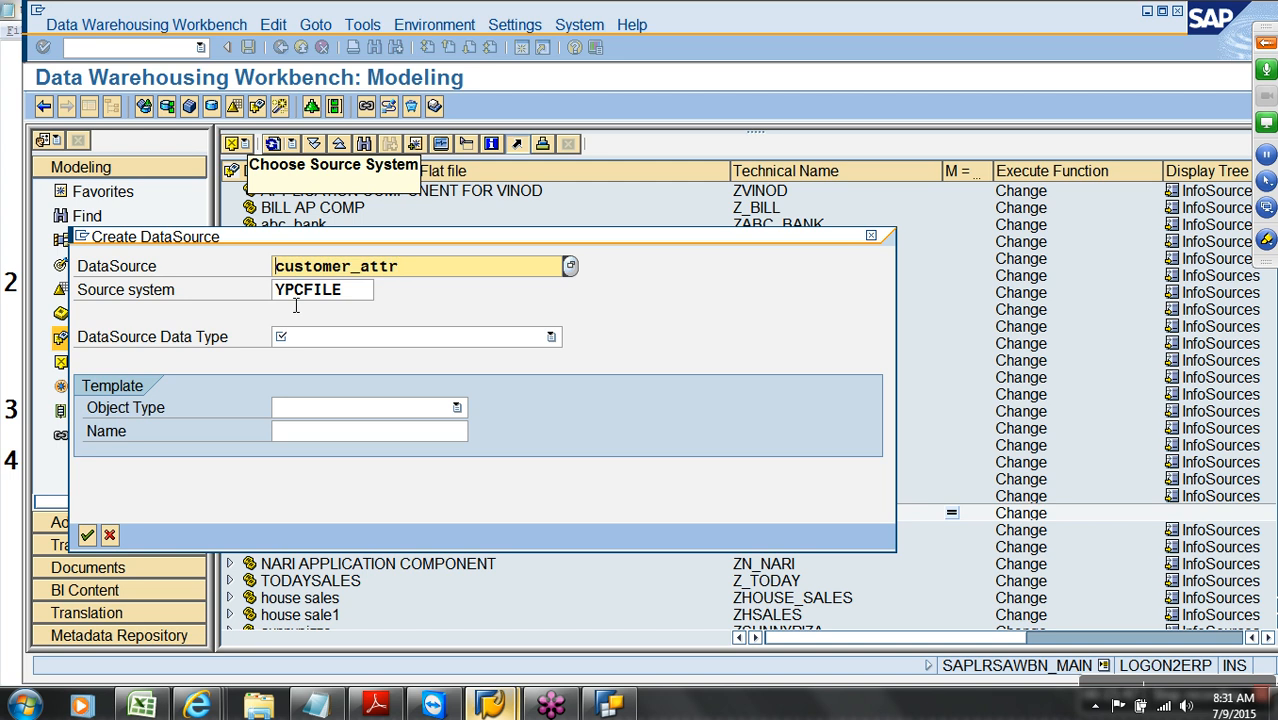
left_click(345, 340)
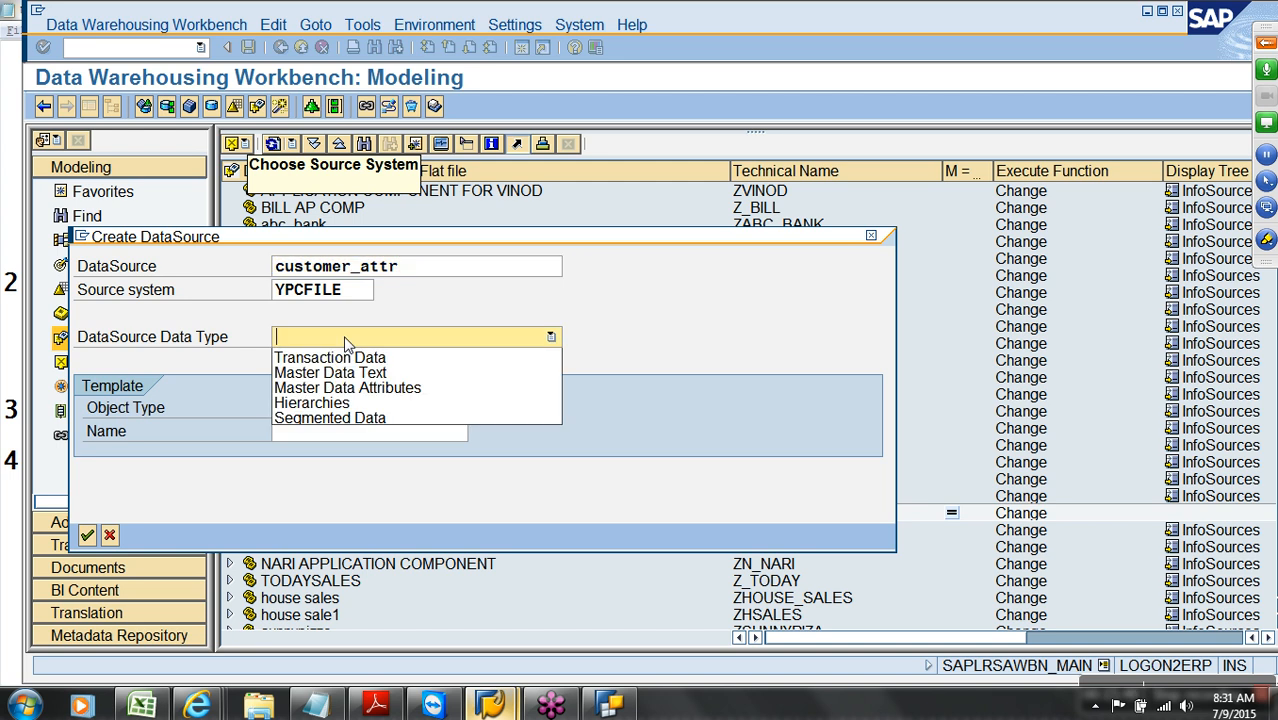
left_click(388, 392)
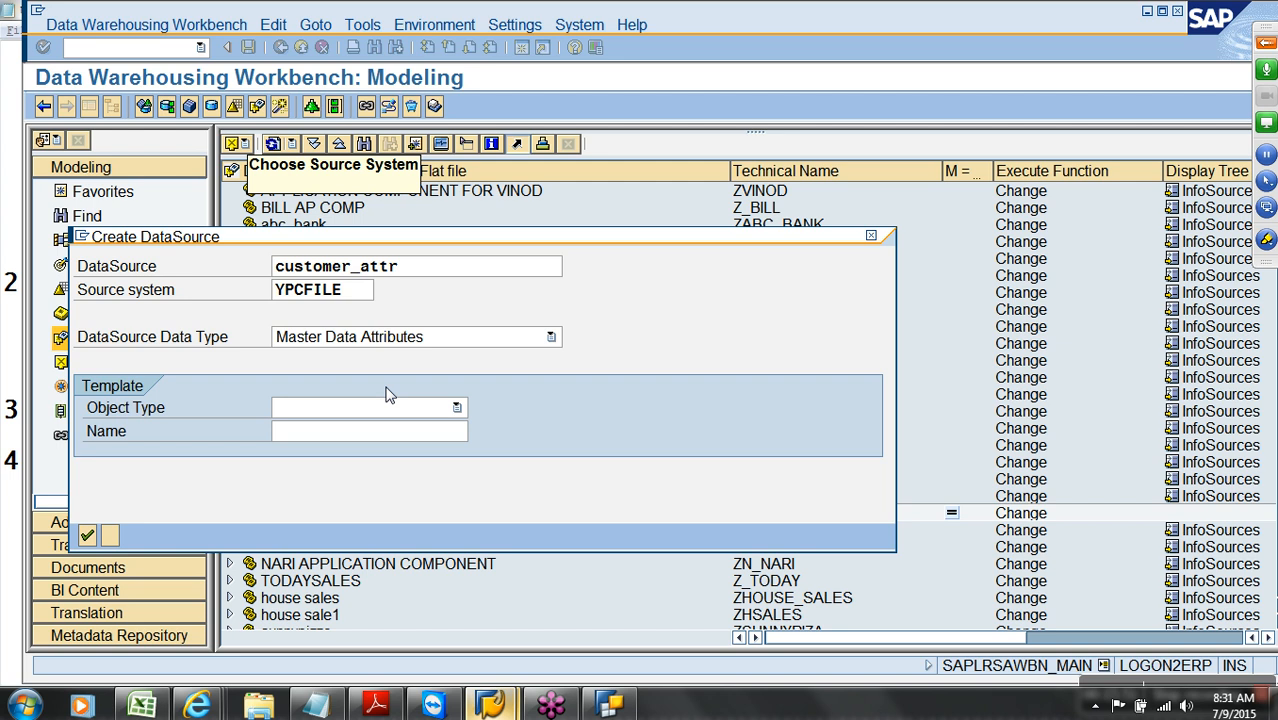
left_click(87, 537)
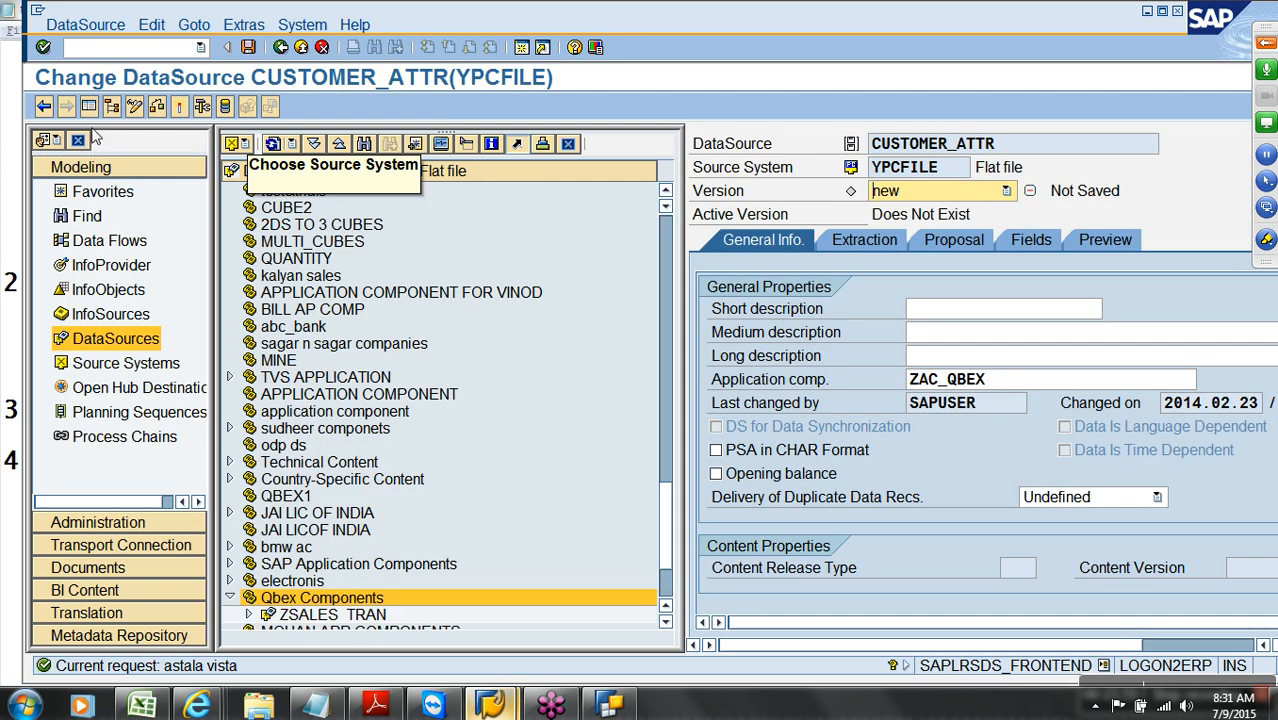
Paste customer_attr into the short, medium and long descriptions
left_click(88, 106)
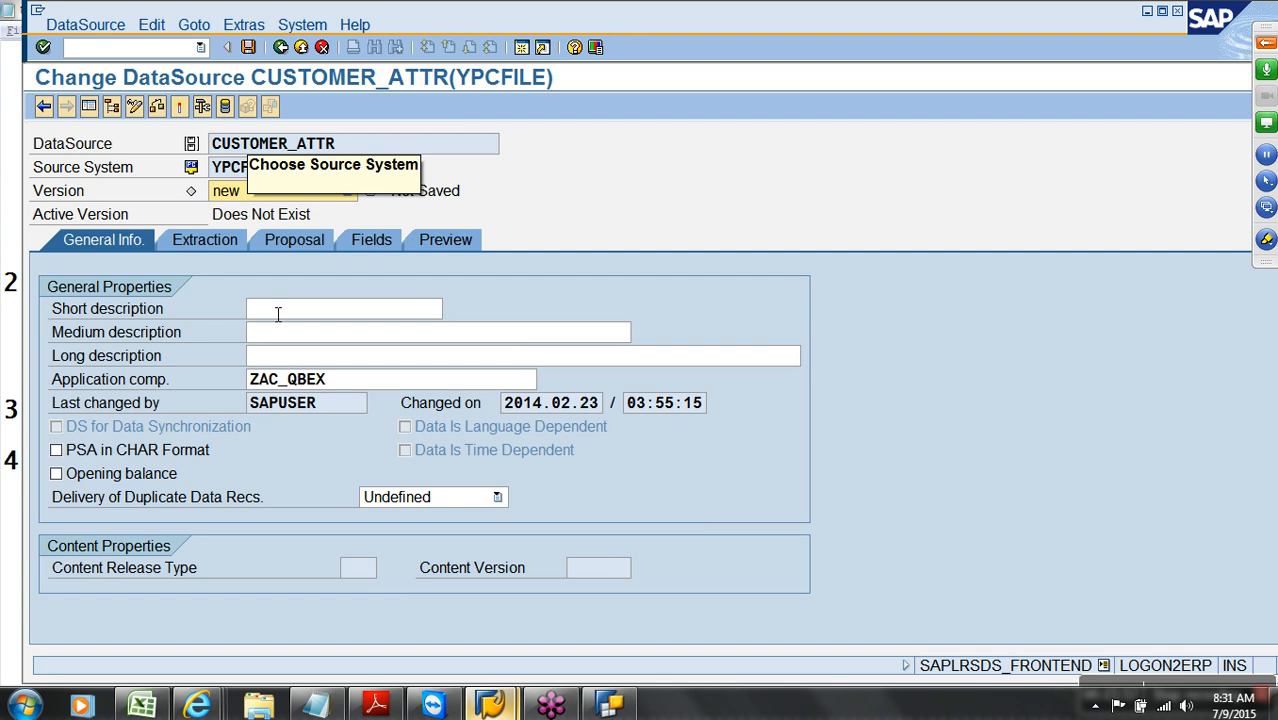
left_click(278, 314)
key("ctrl+v")
left_click(296, 333)
key("ctrl+v")
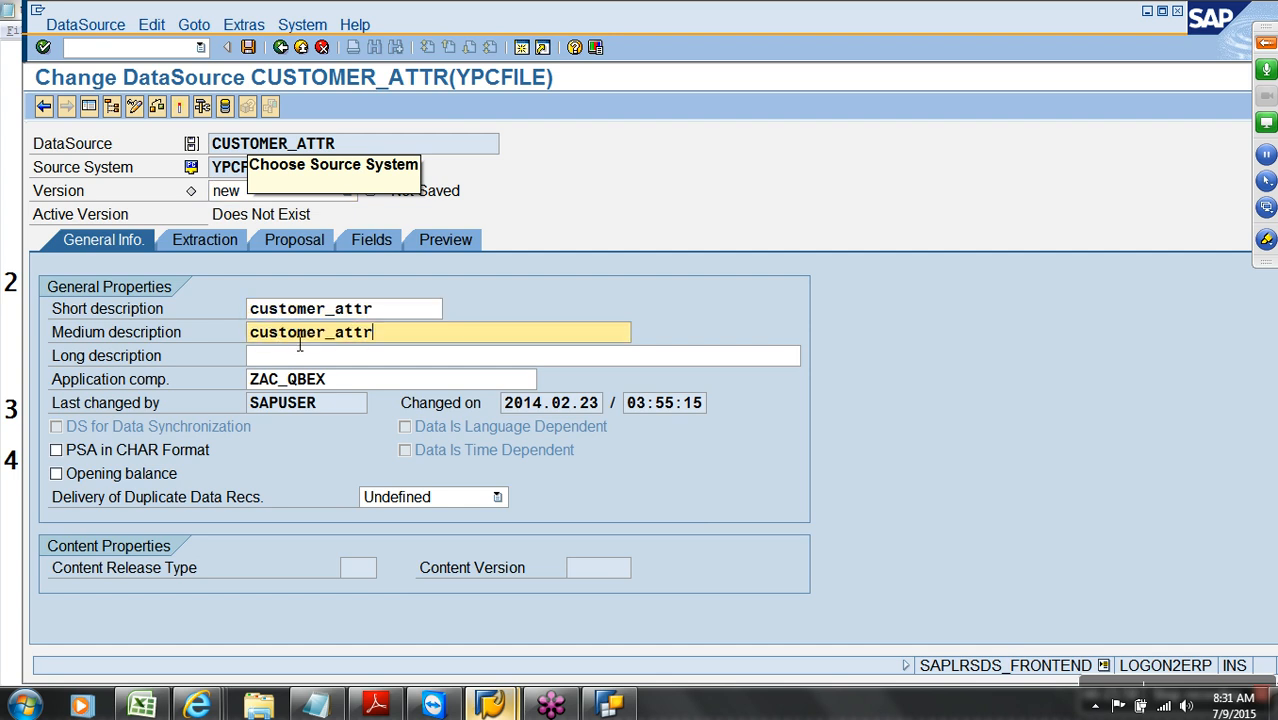
left_click(308, 361)
key("ctrl+v")
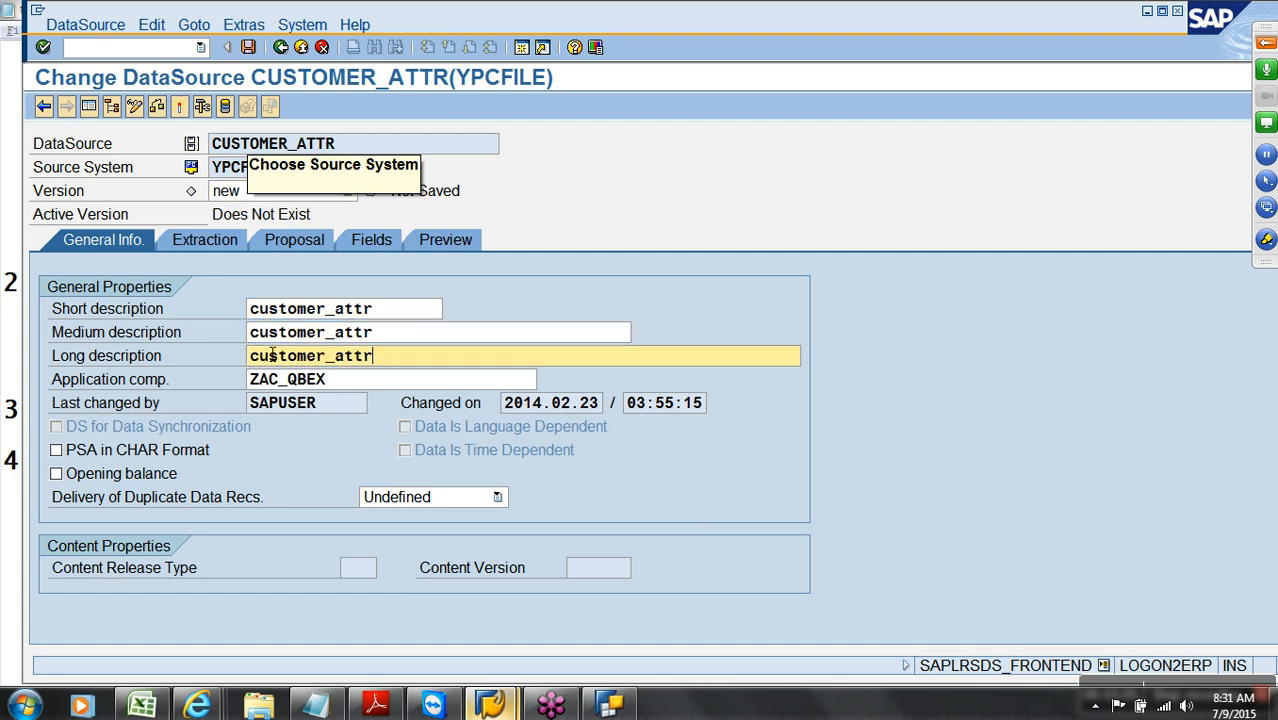
On the Extraction tab, choose customer_attr.csv from the desktop as the workstation source file
left_click(197, 245)
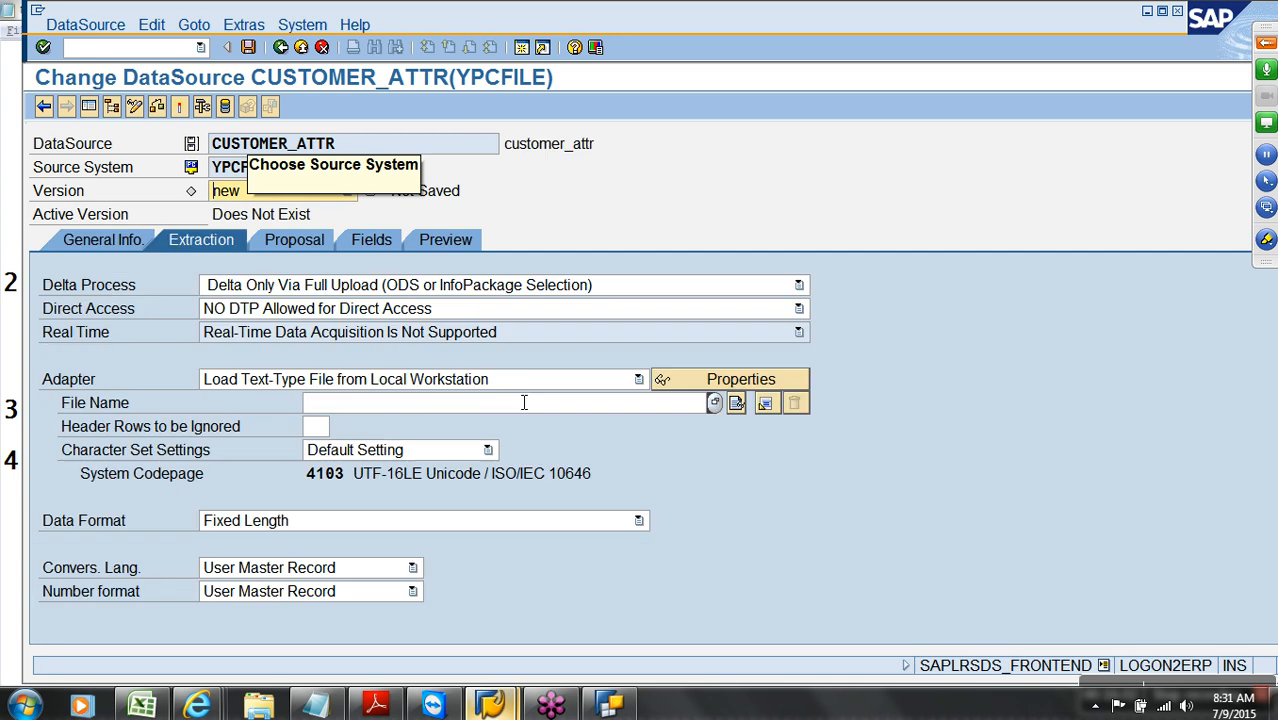
left_click(530, 379)
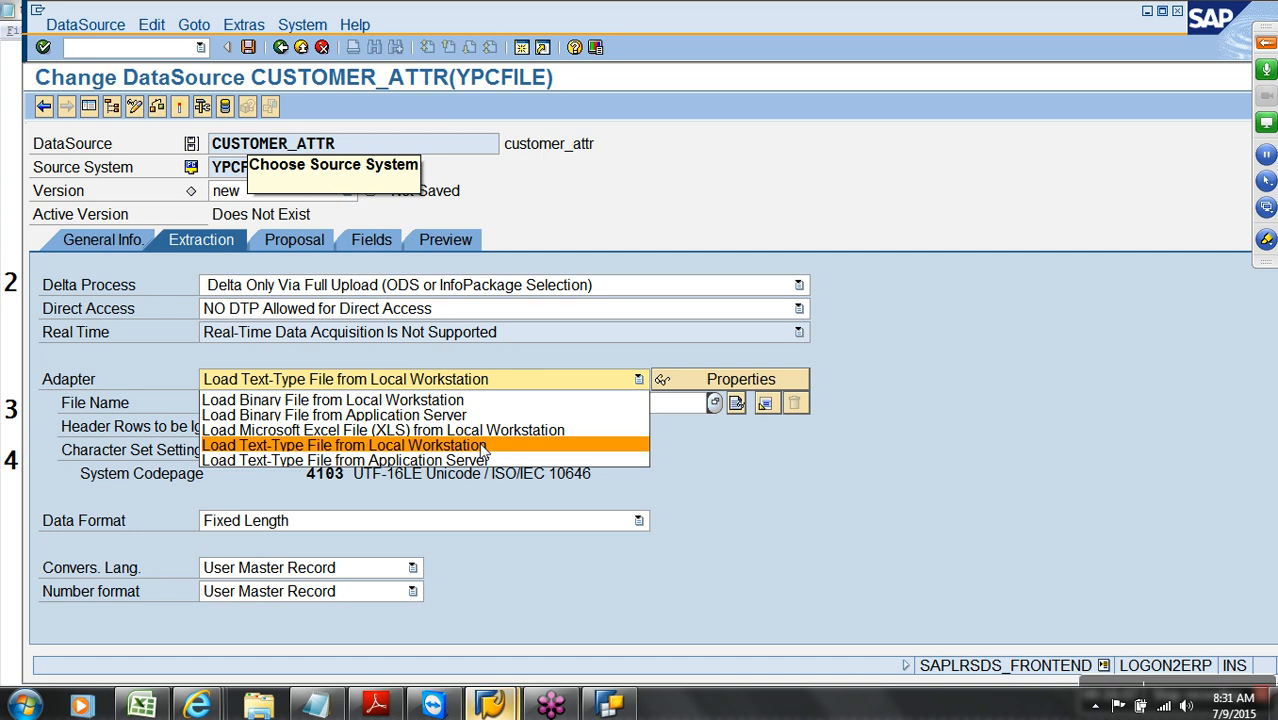
left_click(484, 452)
left_click(626, 405)
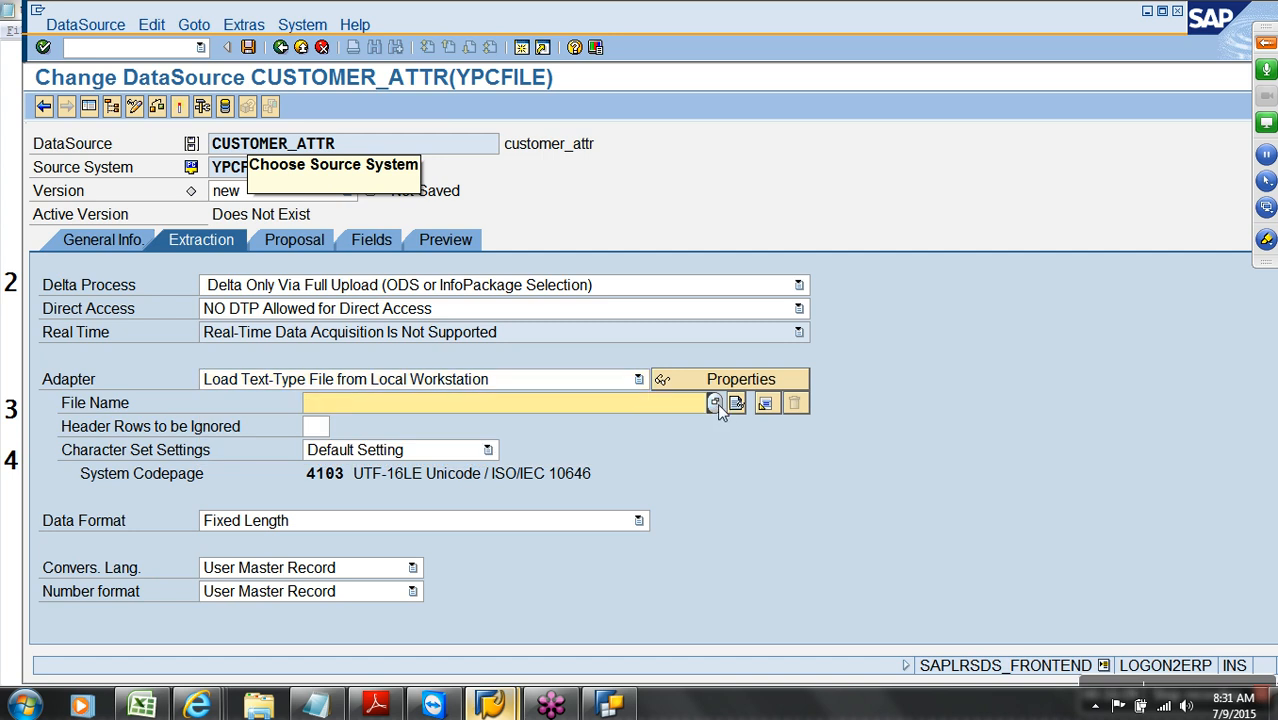
left_click(714, 402)
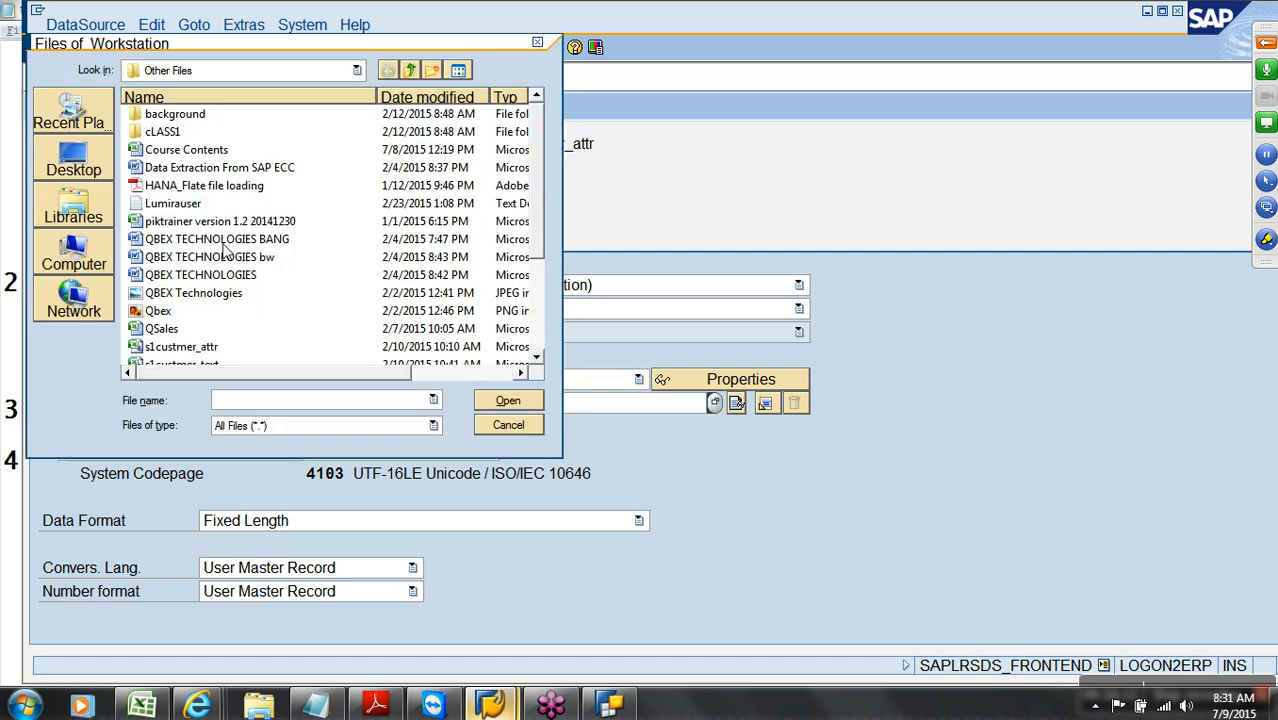
left_click(73, 162)
left_click(187, 172)
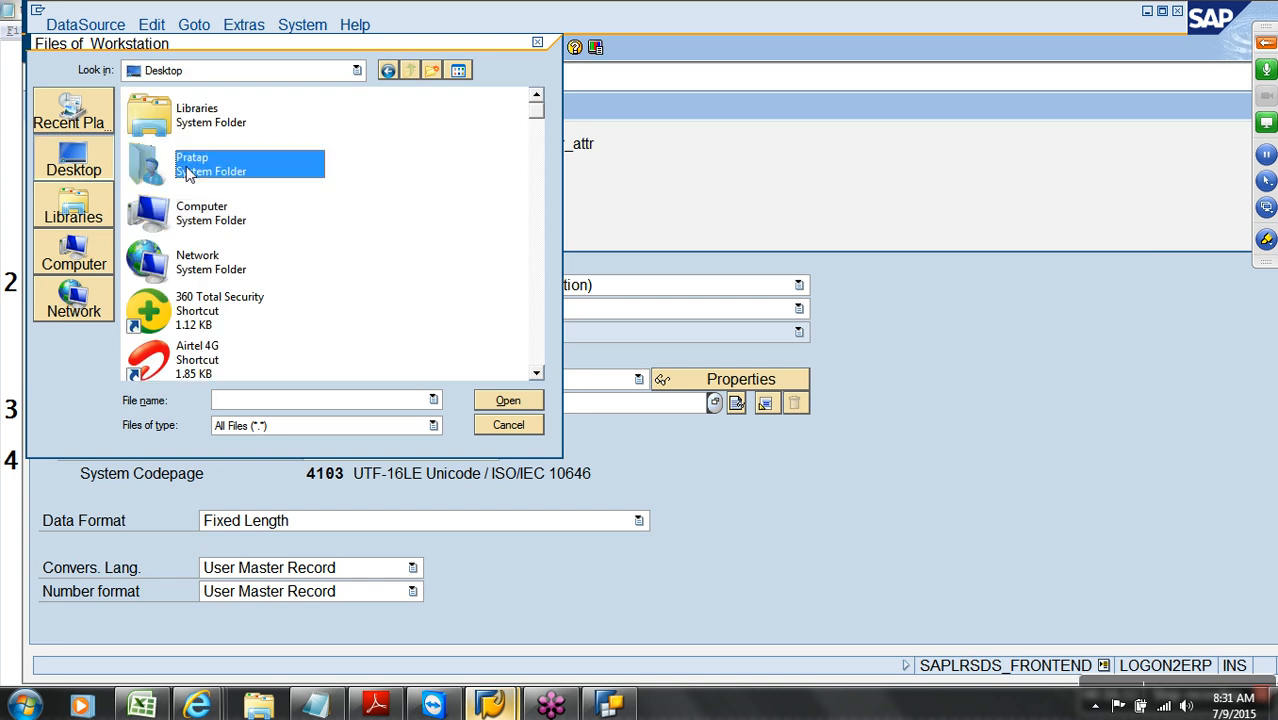
key("c")
key("c")
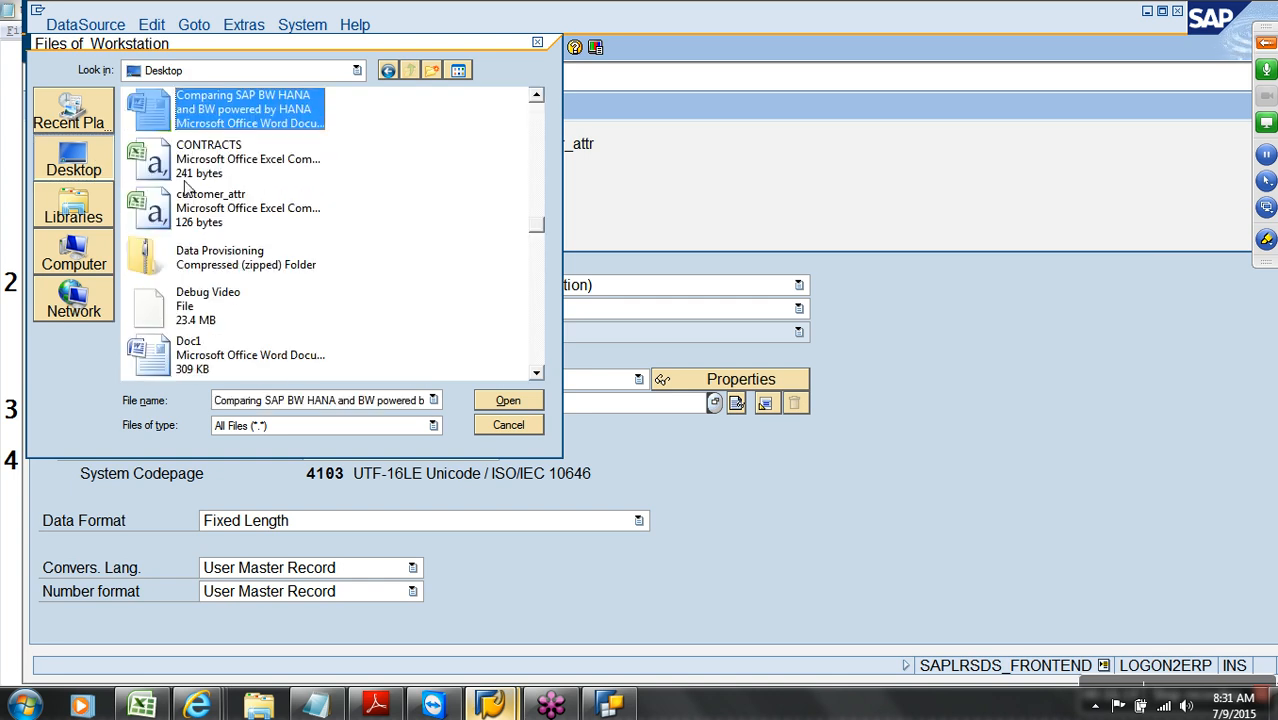
double_click(234, 200)
Ignore 1 header row and set a separated data format with ',' as separator
left_click(318, 427)
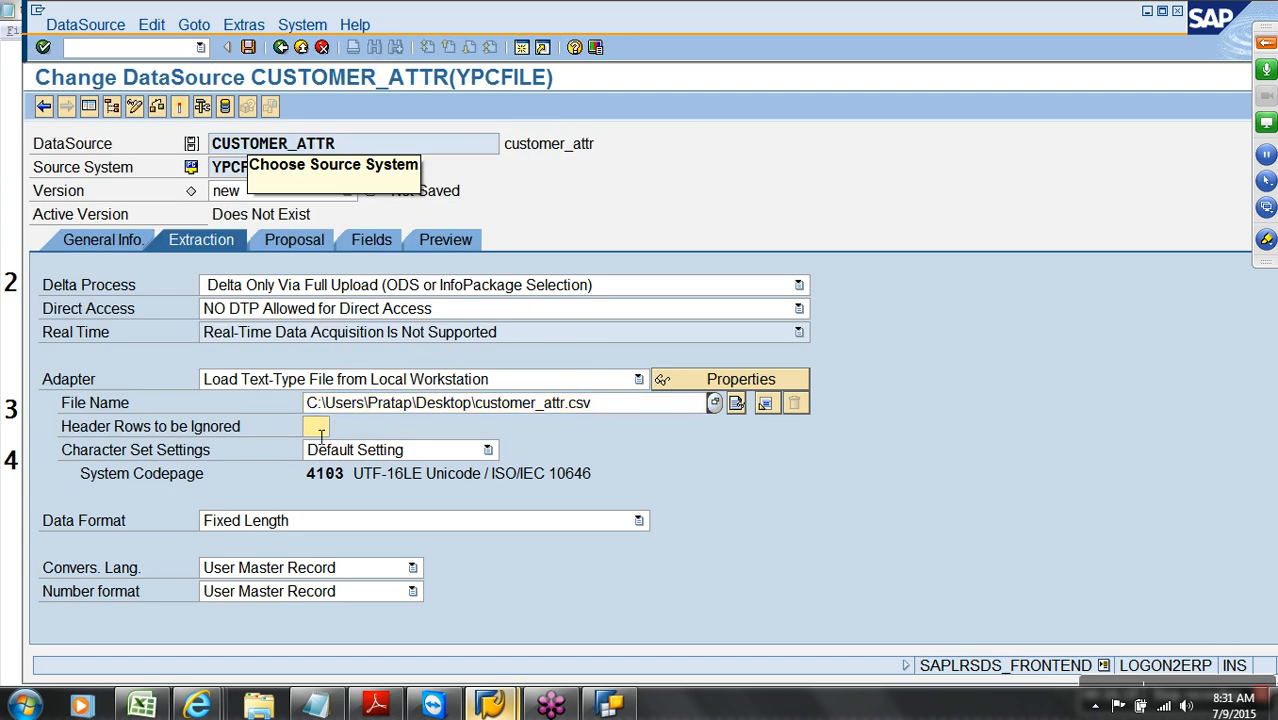
left_click(371, 522)
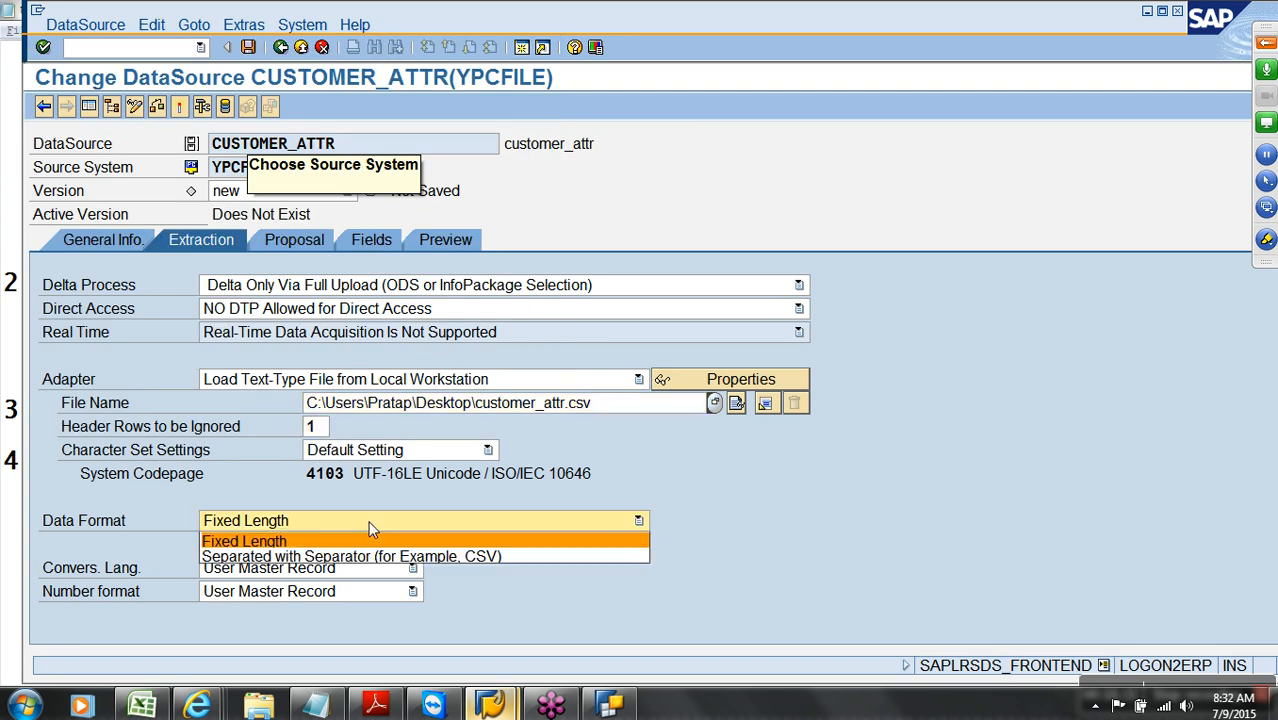
left_click(358, 556)
left_click(338, 548)
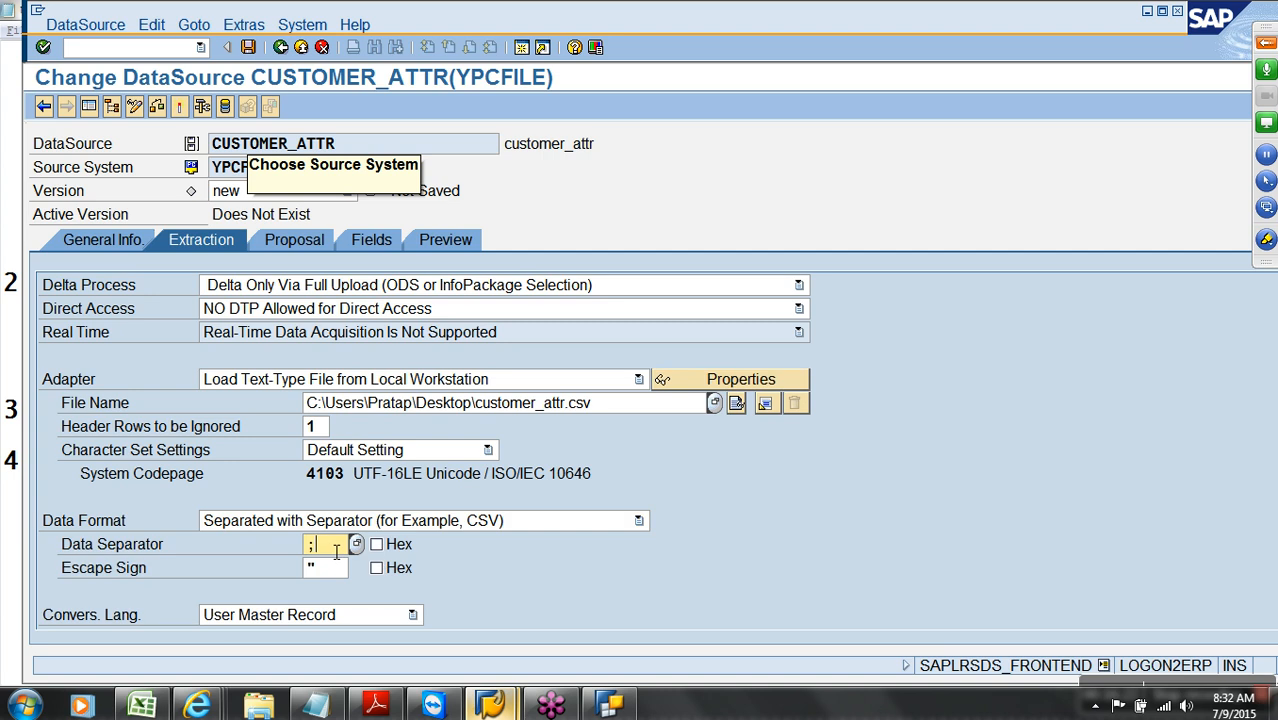
key("BackSpace")
type(",")
left_click(345, 241)
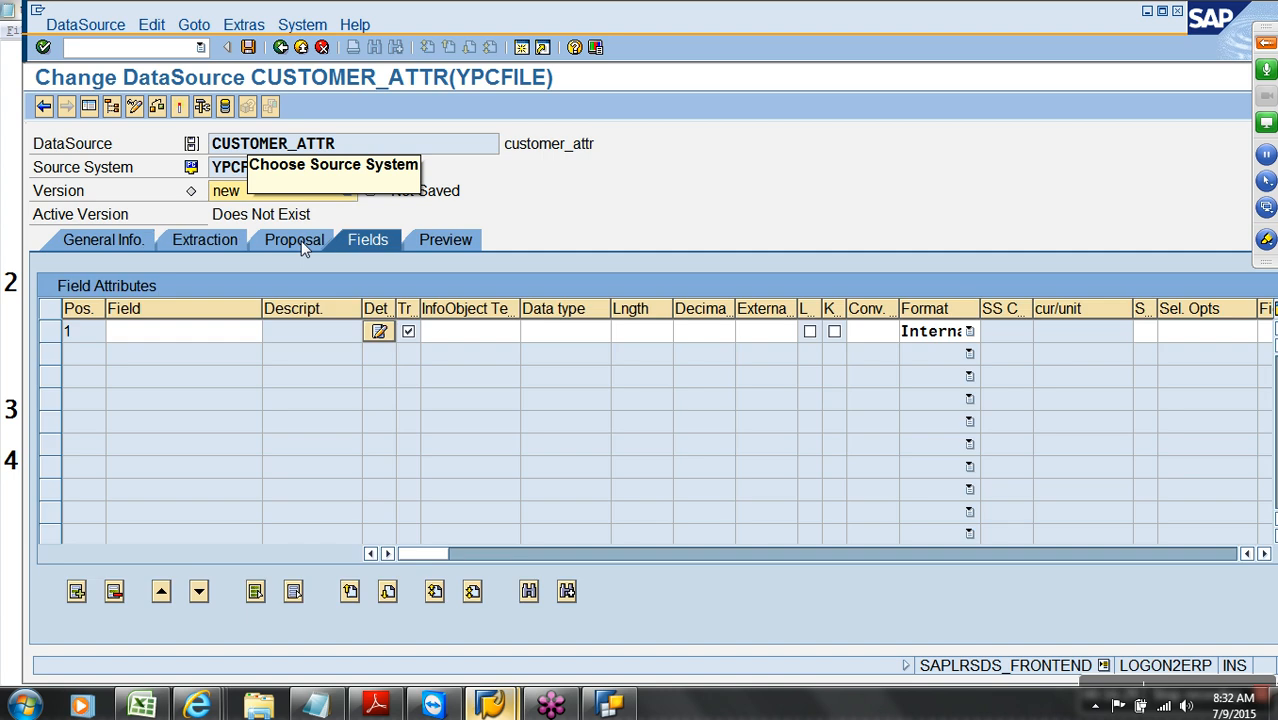
Load the example data from the sample file so CUSTOMER, CITY and REGION are proposed as fields
left_click(300, 243)
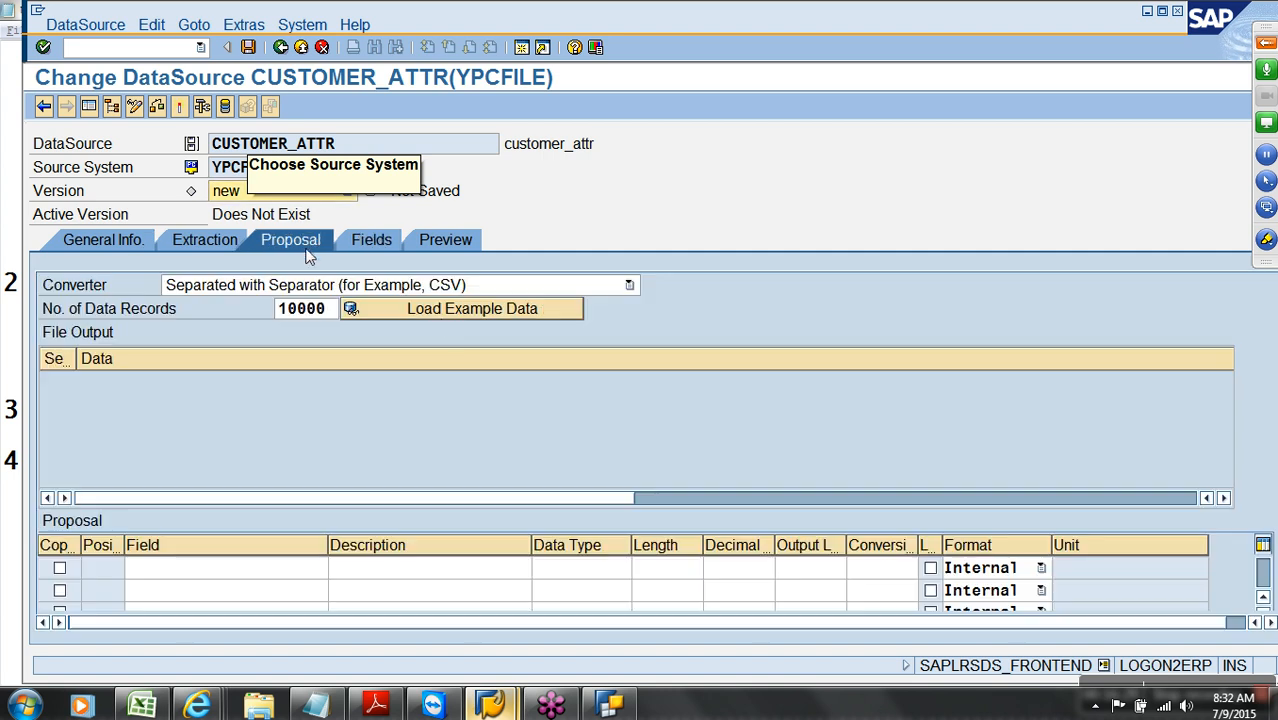
left_click(440, 317)
left_click(374, 244)
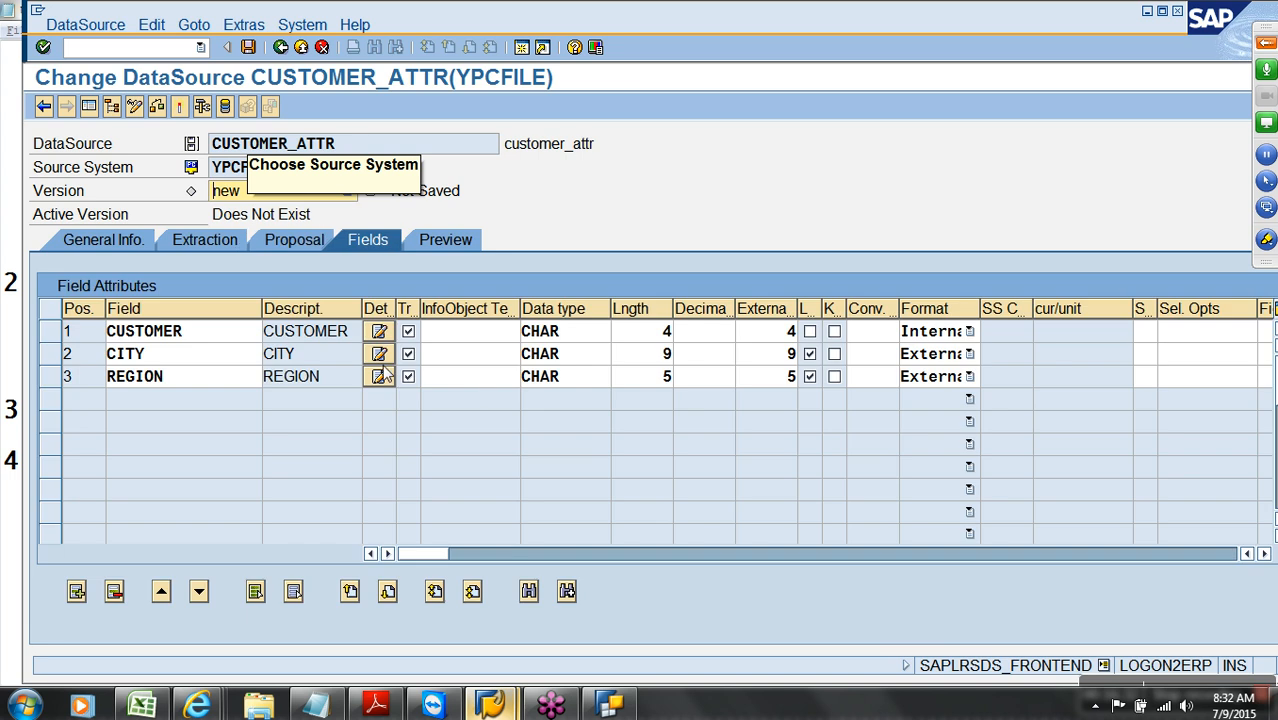
Confirm CUSTOMER, CITY and REGION are CHAR with lengths 4, 9 and 5, and activate CUSTOMER_ATTR
left_click(593, 343)
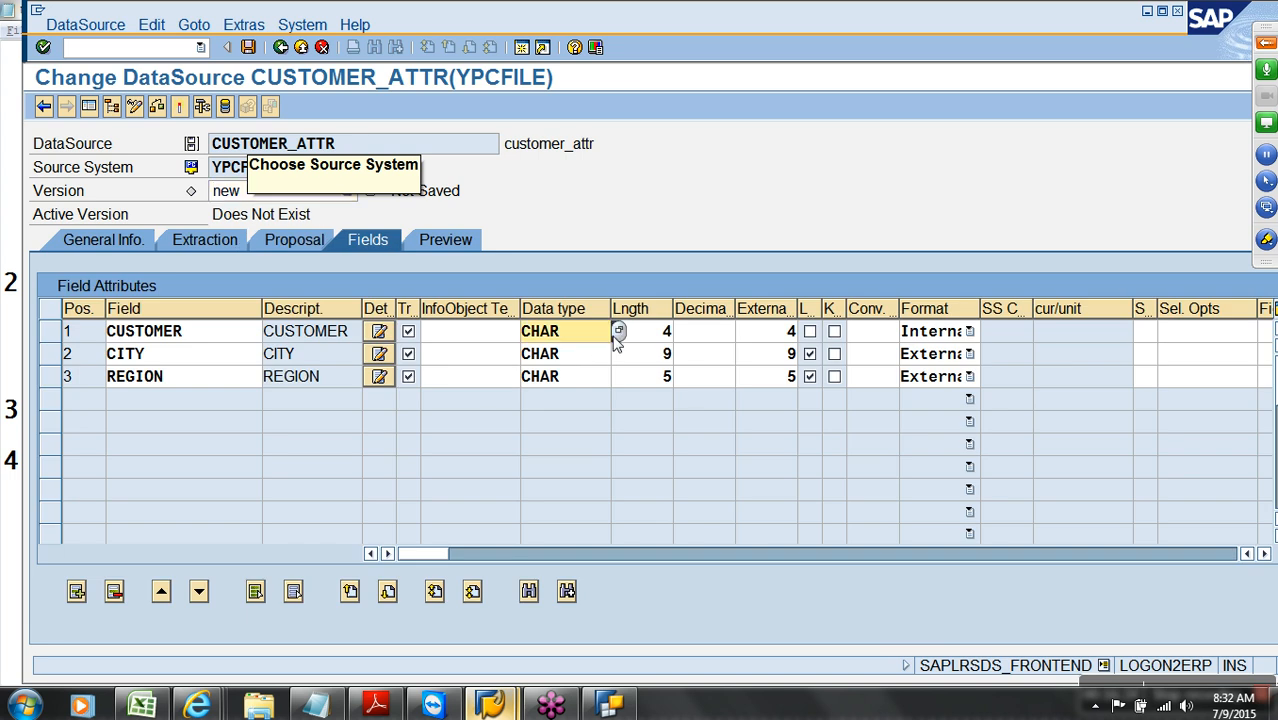
left_click(600, 360)
left_click(599, 381)
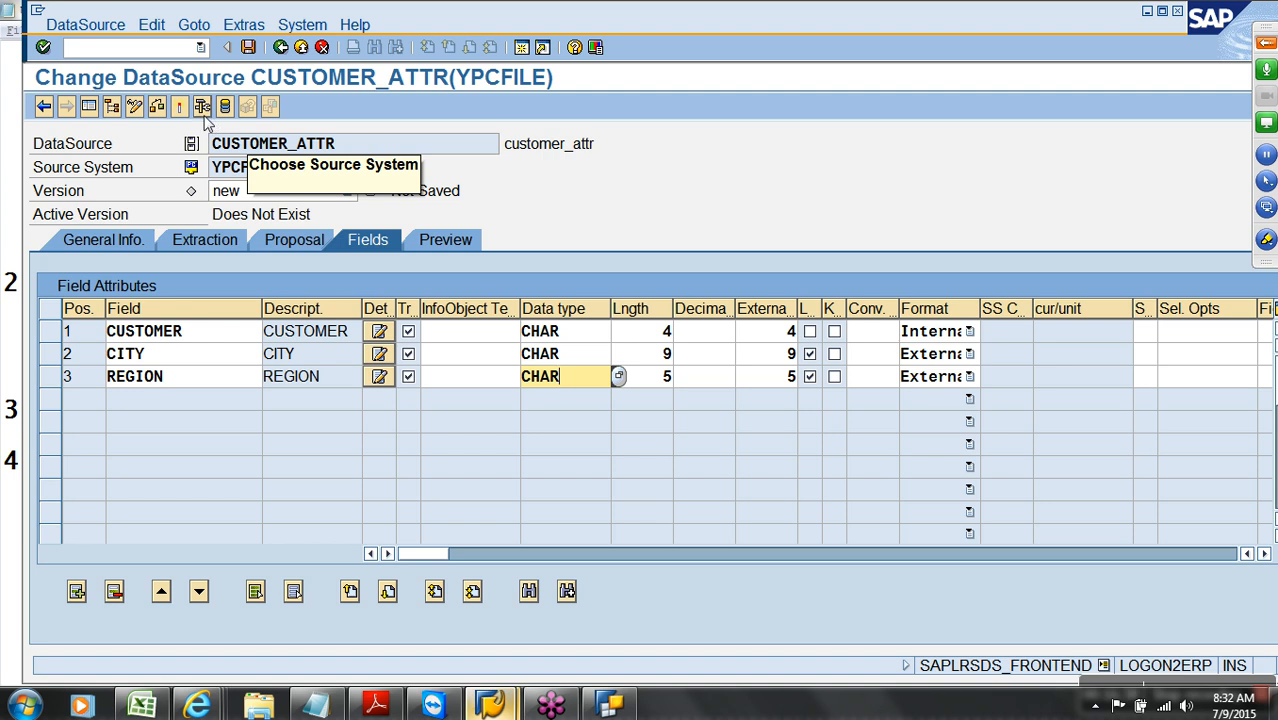
left_click(180, 106)
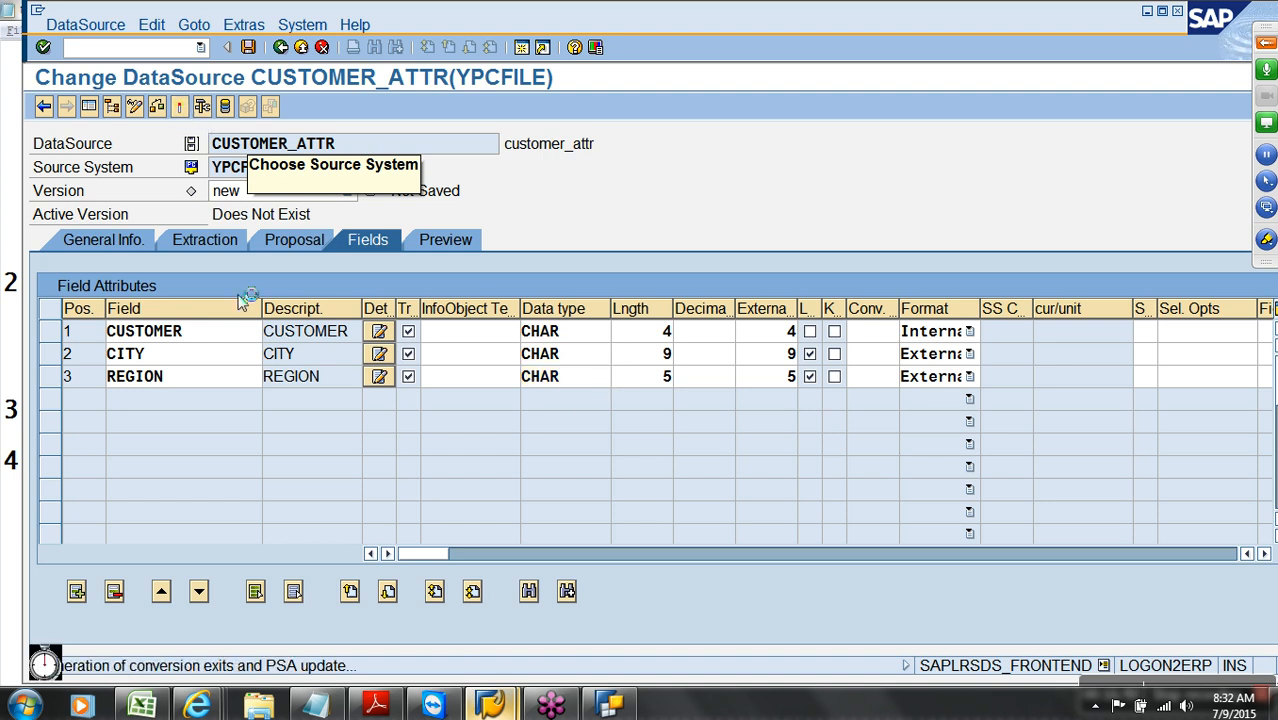
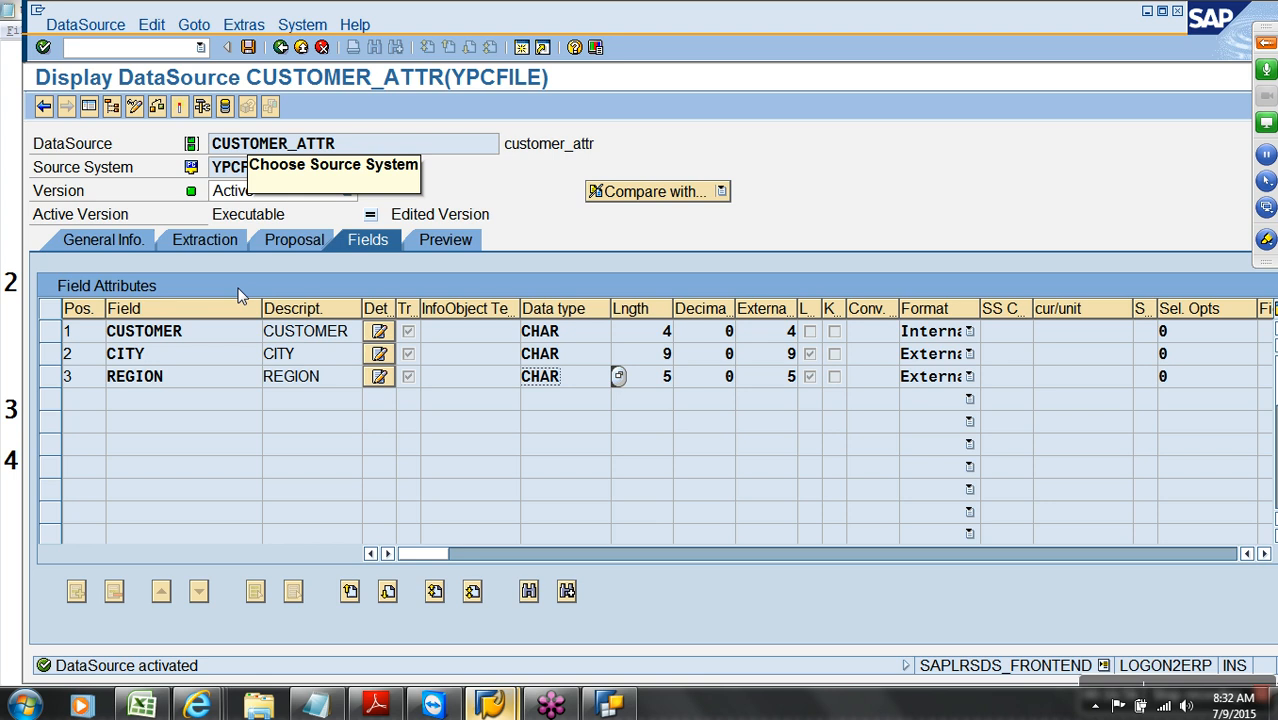
Inspect CUSTOMER_ATTR's PSA table and its key and CITY fields via Technical Attributes, then return
left_click(238, 28)
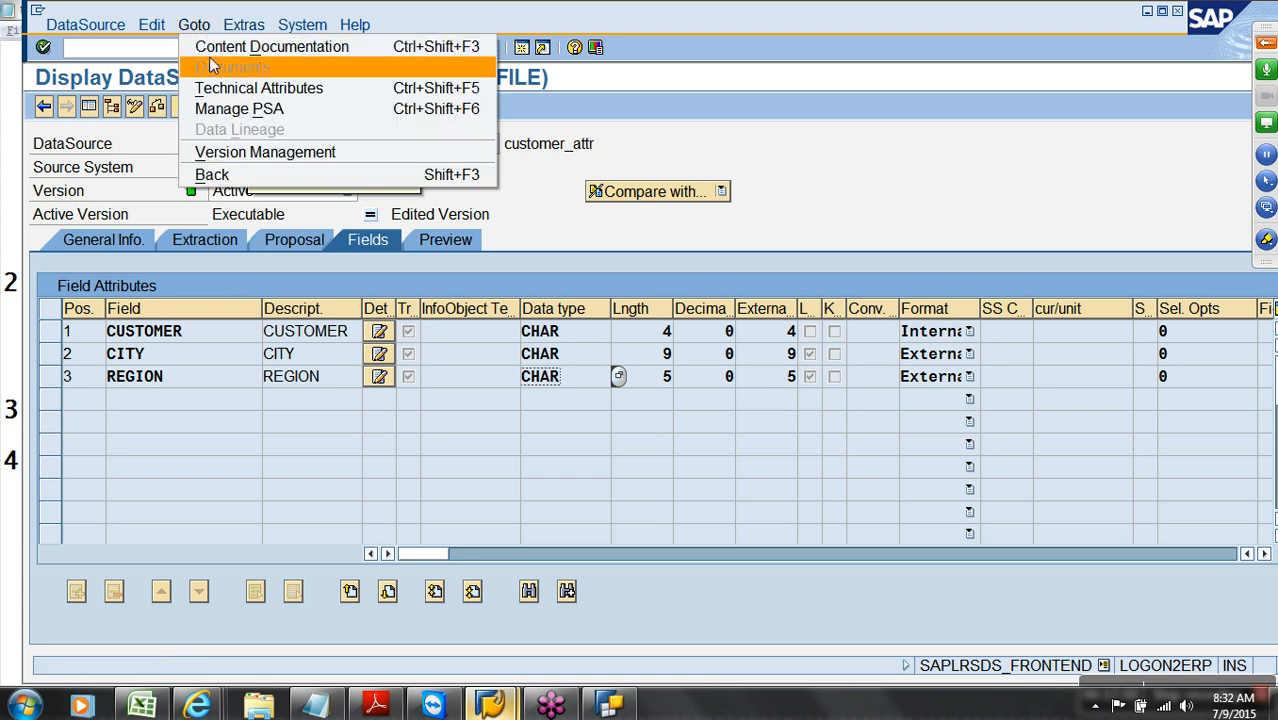
left_click(221, 89)
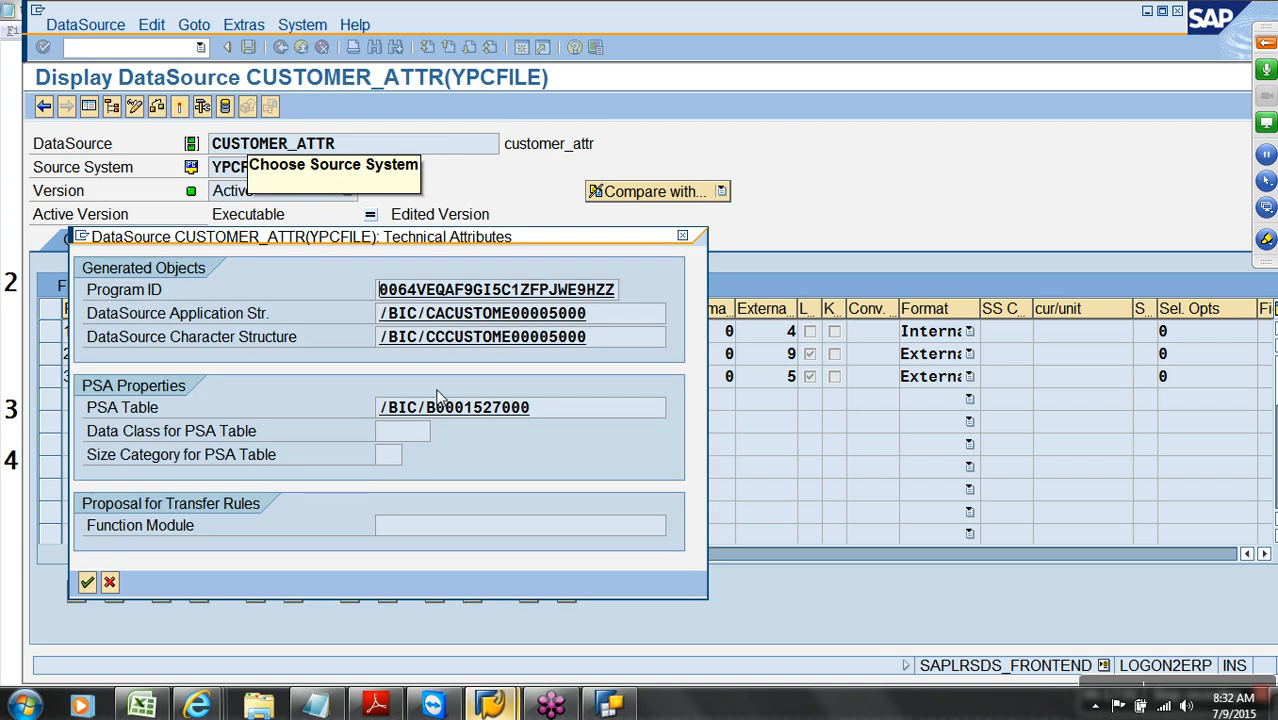
double_click(466, 410)
left_click_drag(50, 288, 54, 355)
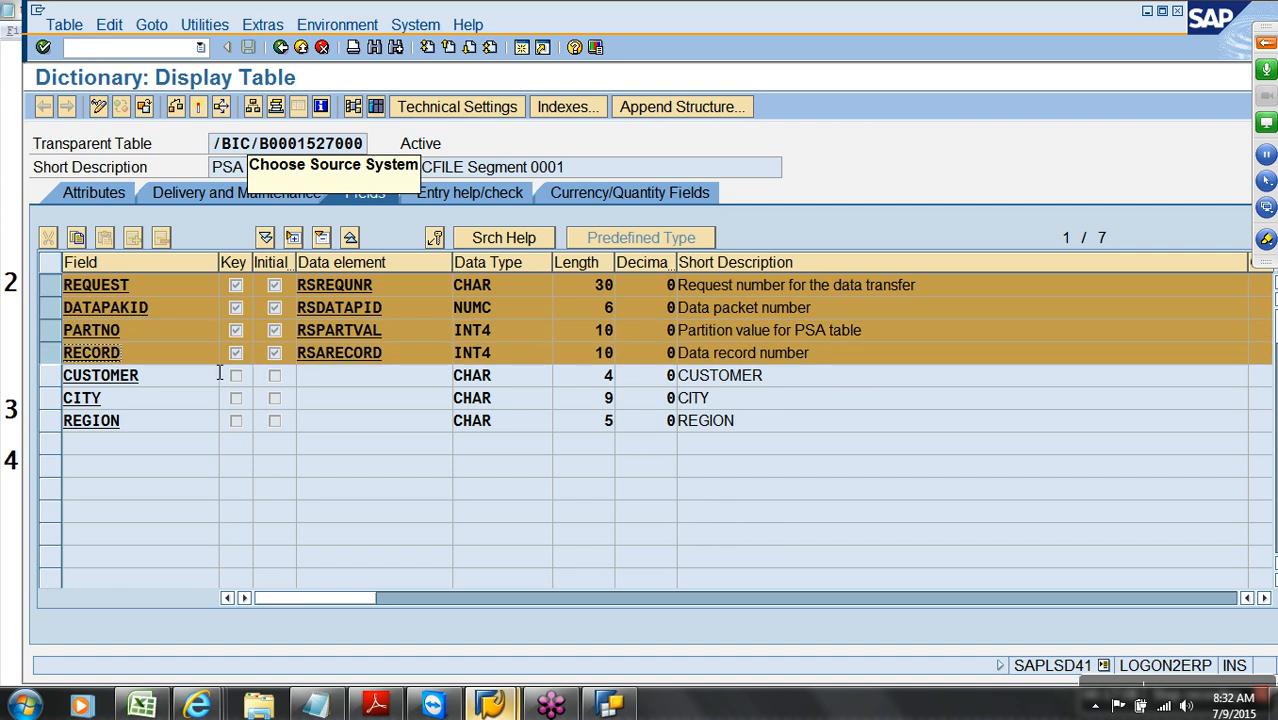
left_click(156, 404)
left_click(281, 47)
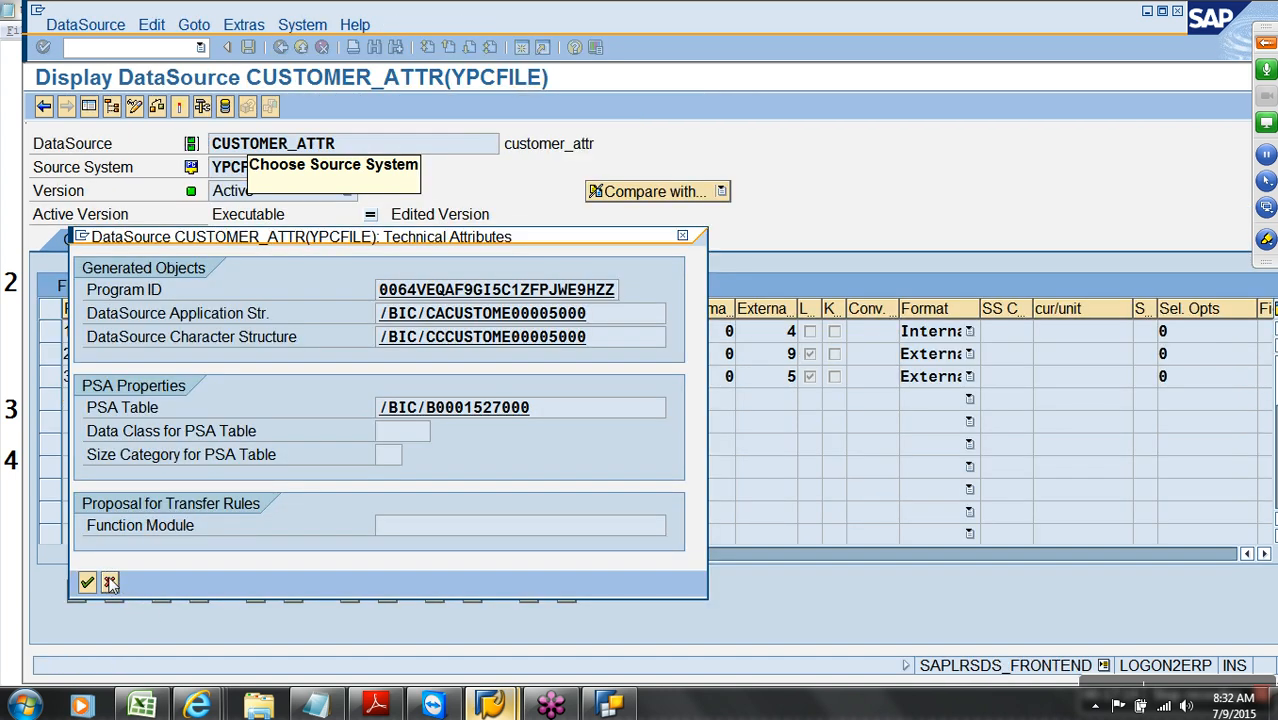
left_click(110, 582)
left_click(281, 47)
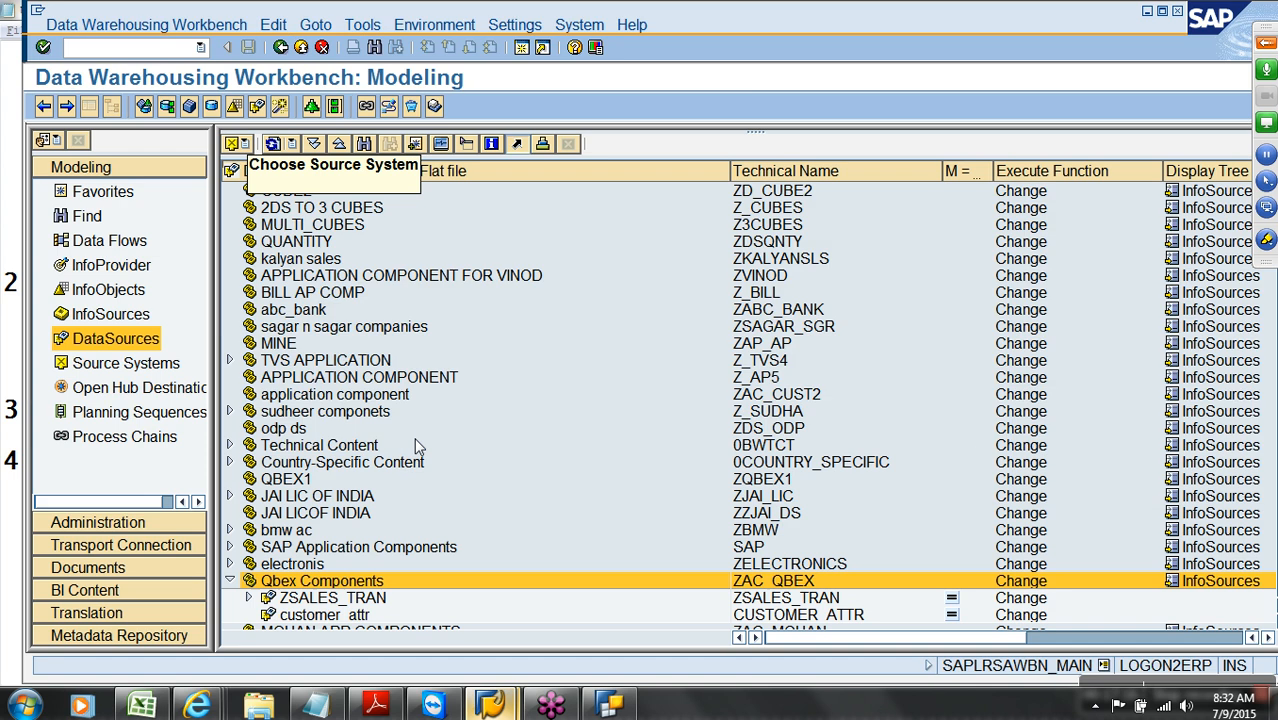
From Favorites, launch Create Transformation on the Customer (Attributes) node of CUSTMER
left_click(775, 615)
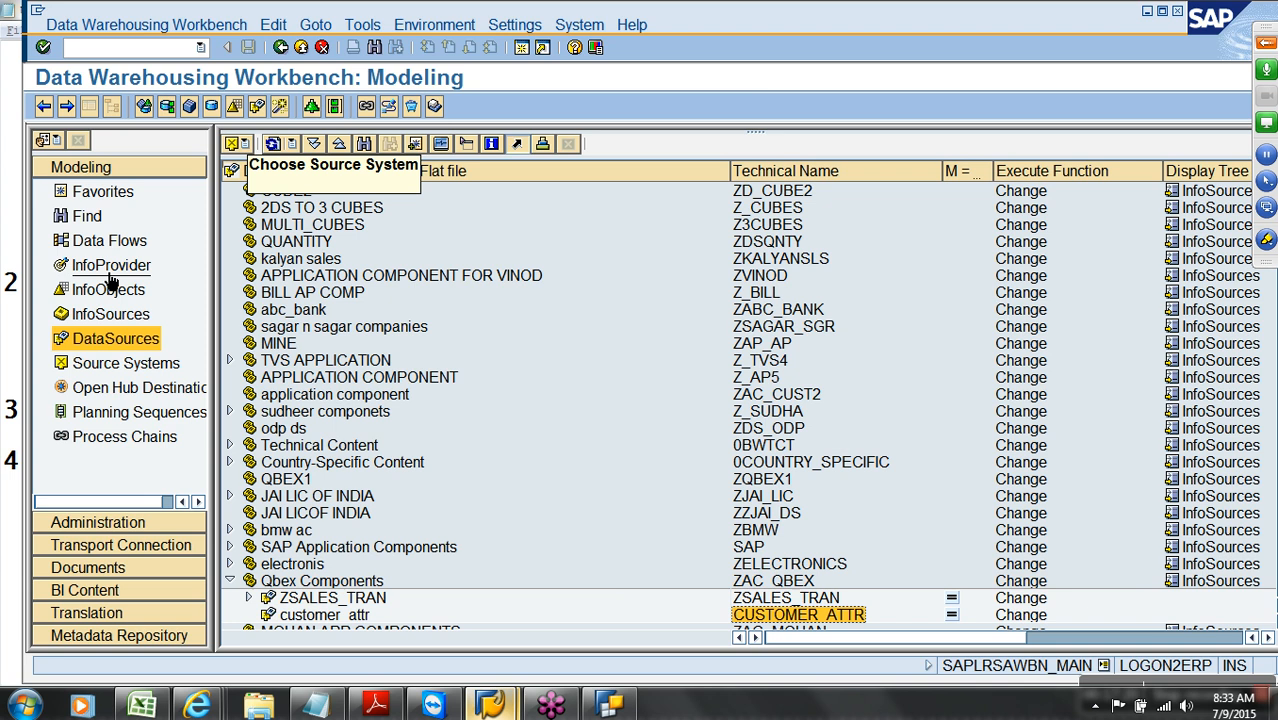
left_click(120, 197)
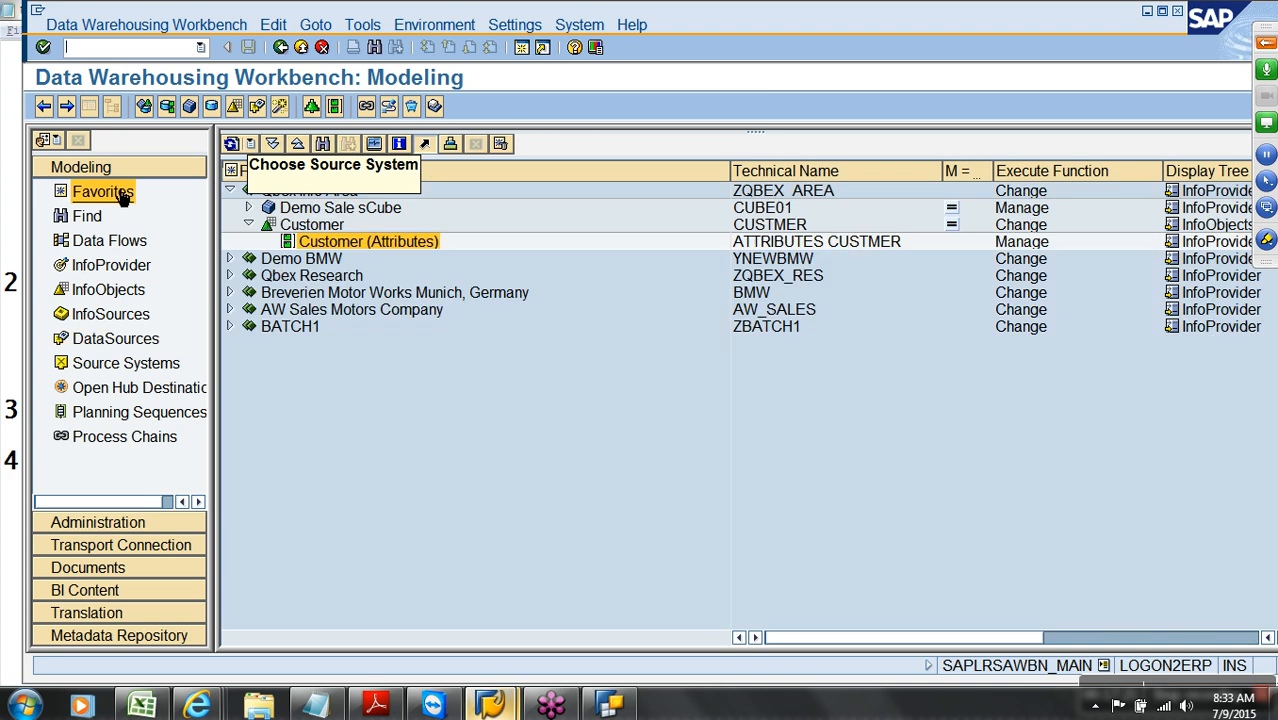
right_click(351, 248)
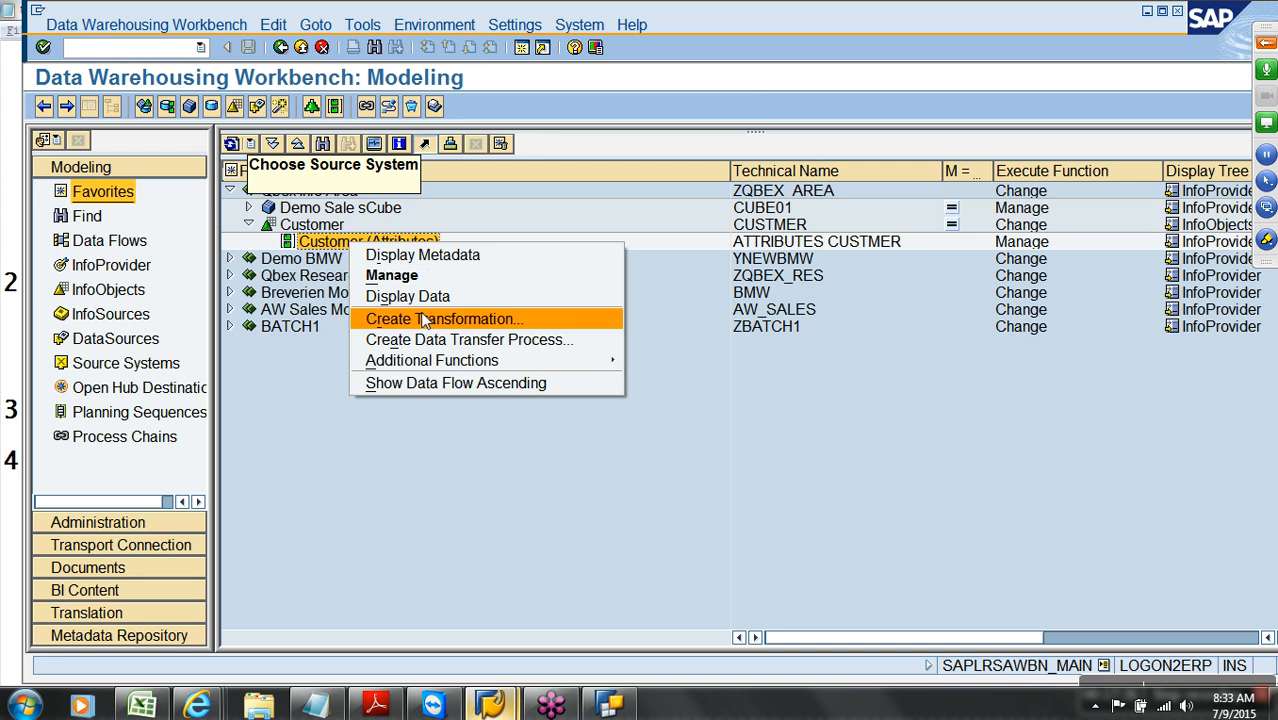
left_click(327, 380)
right_click(330, 242)
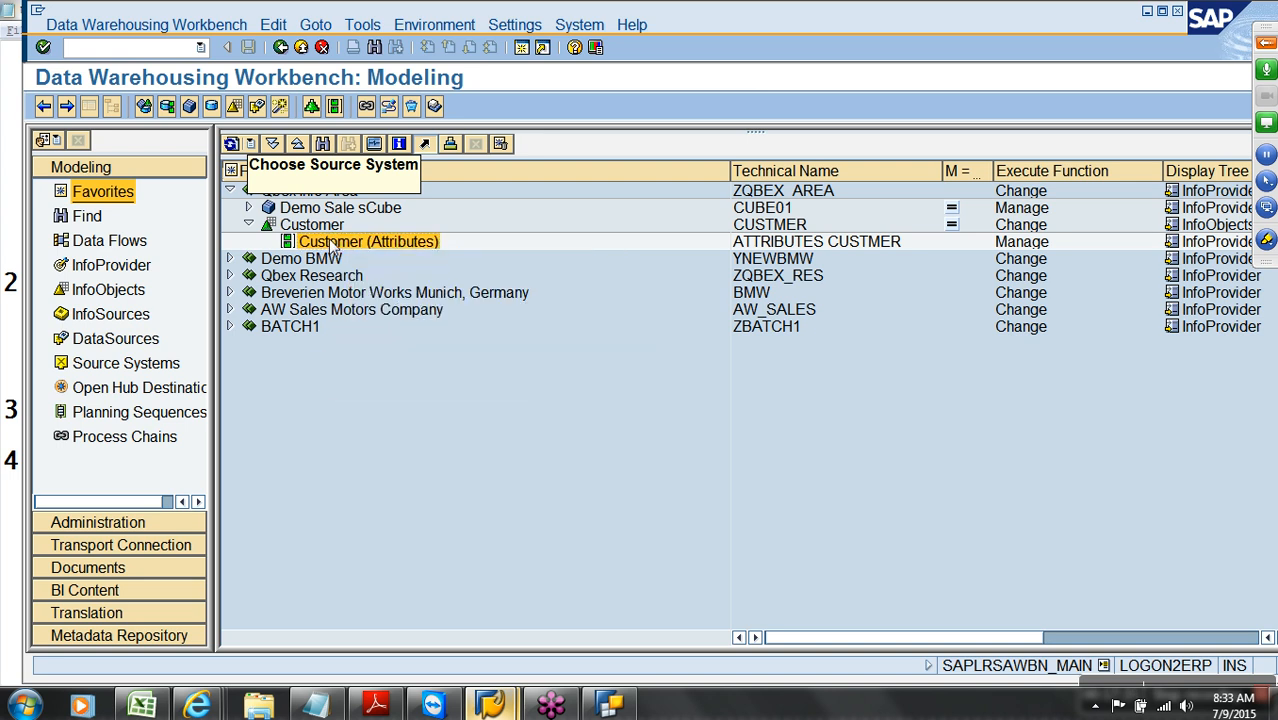
left_click(390, 317)
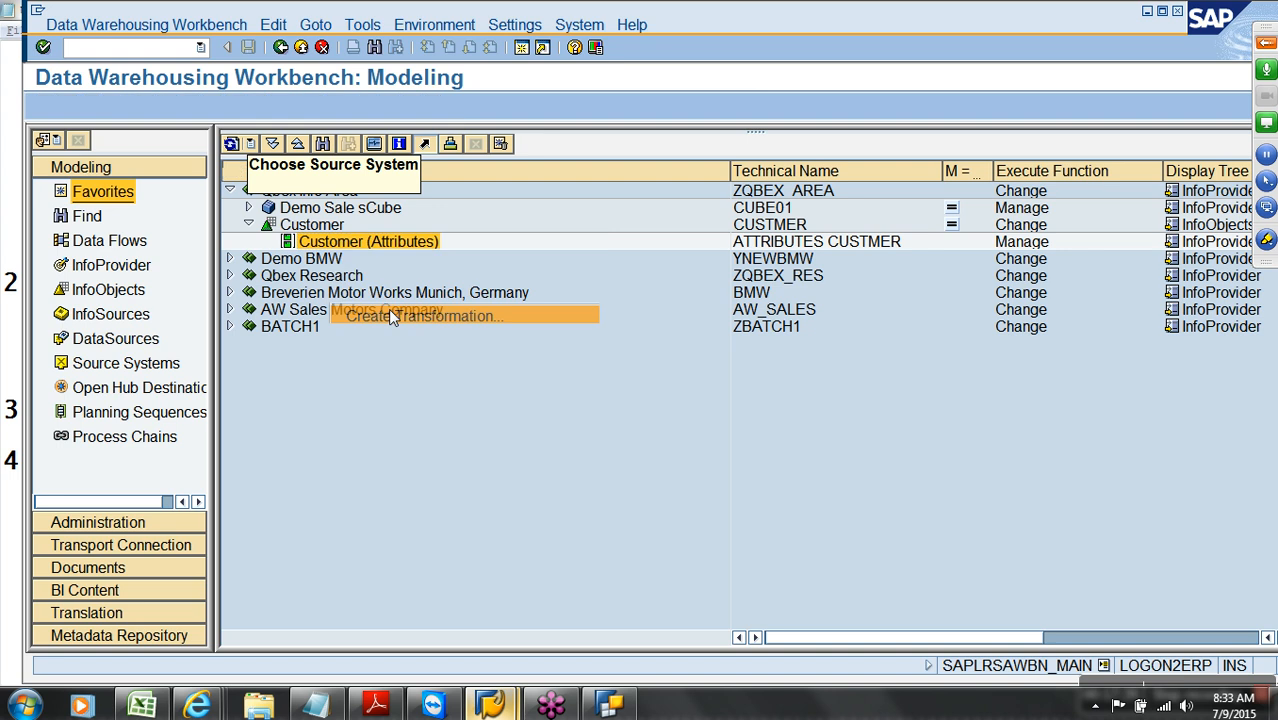
Set the transformation source to DataSource CUSTOMER_ATTR from source system YPCFILE, keeping the Attributes target
left_click(432, 508)
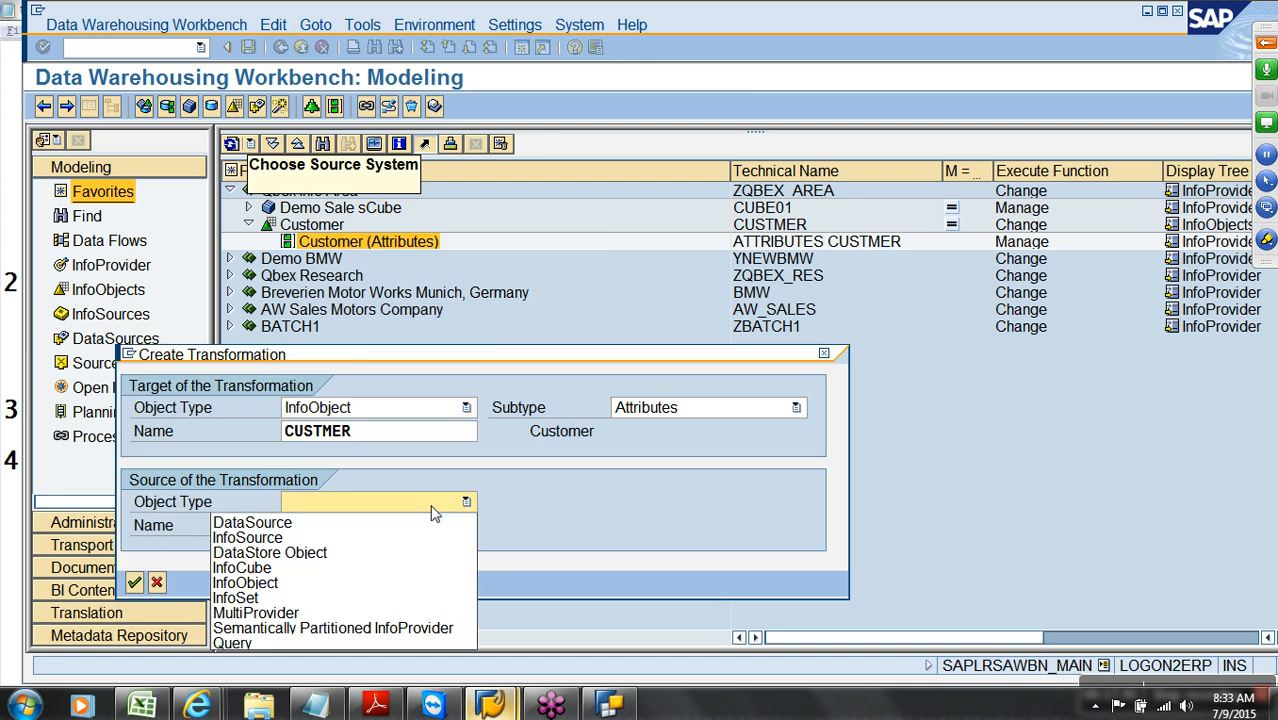
left_click(331, 447)
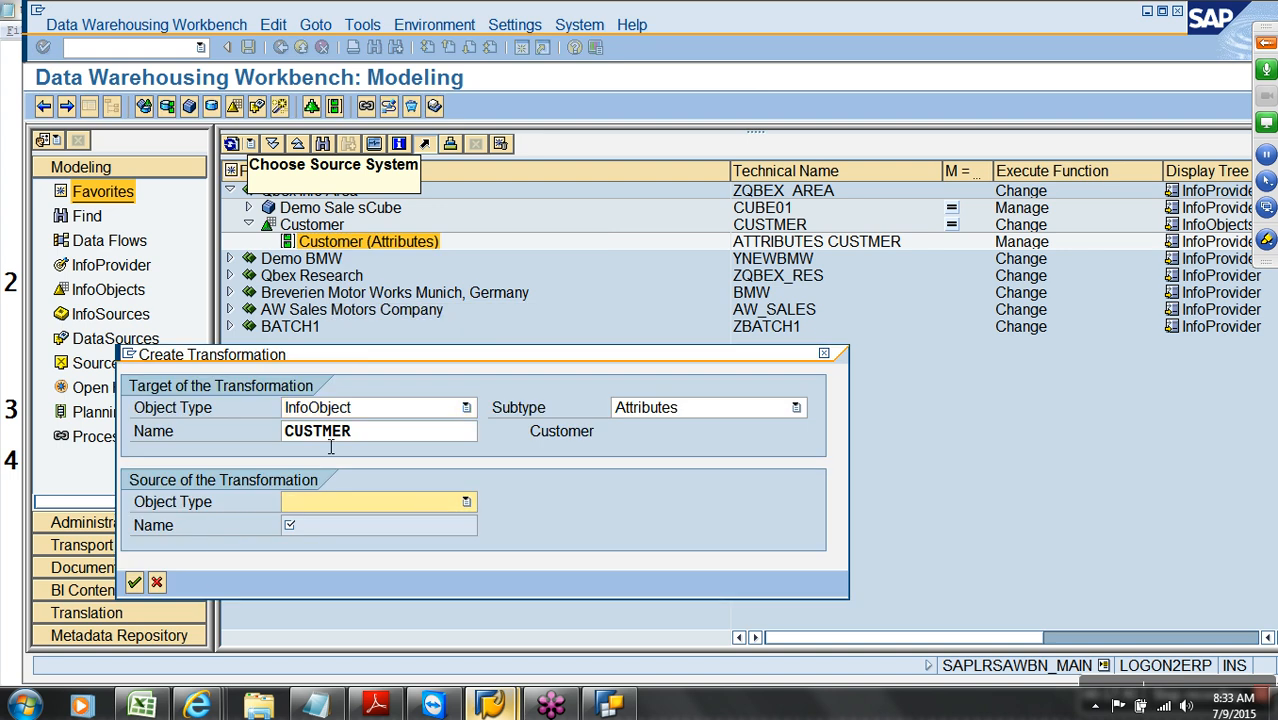
left_click(655, 420)
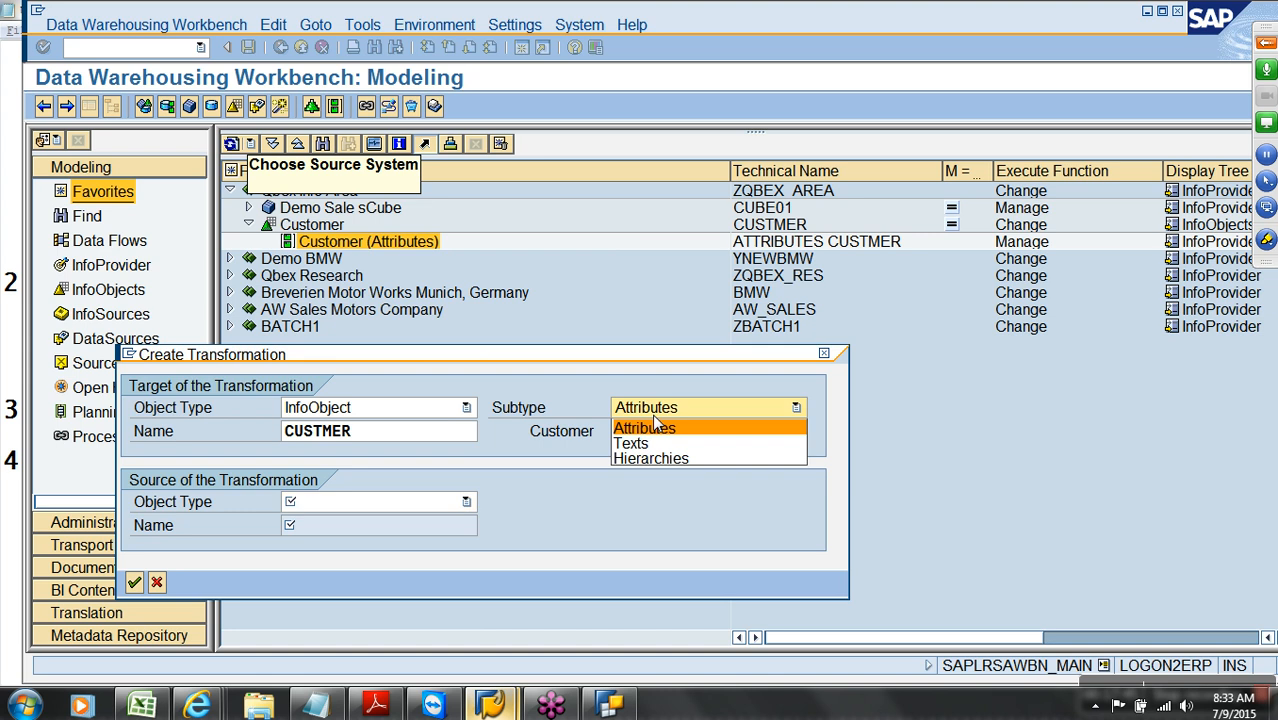
left_click(645, 362)
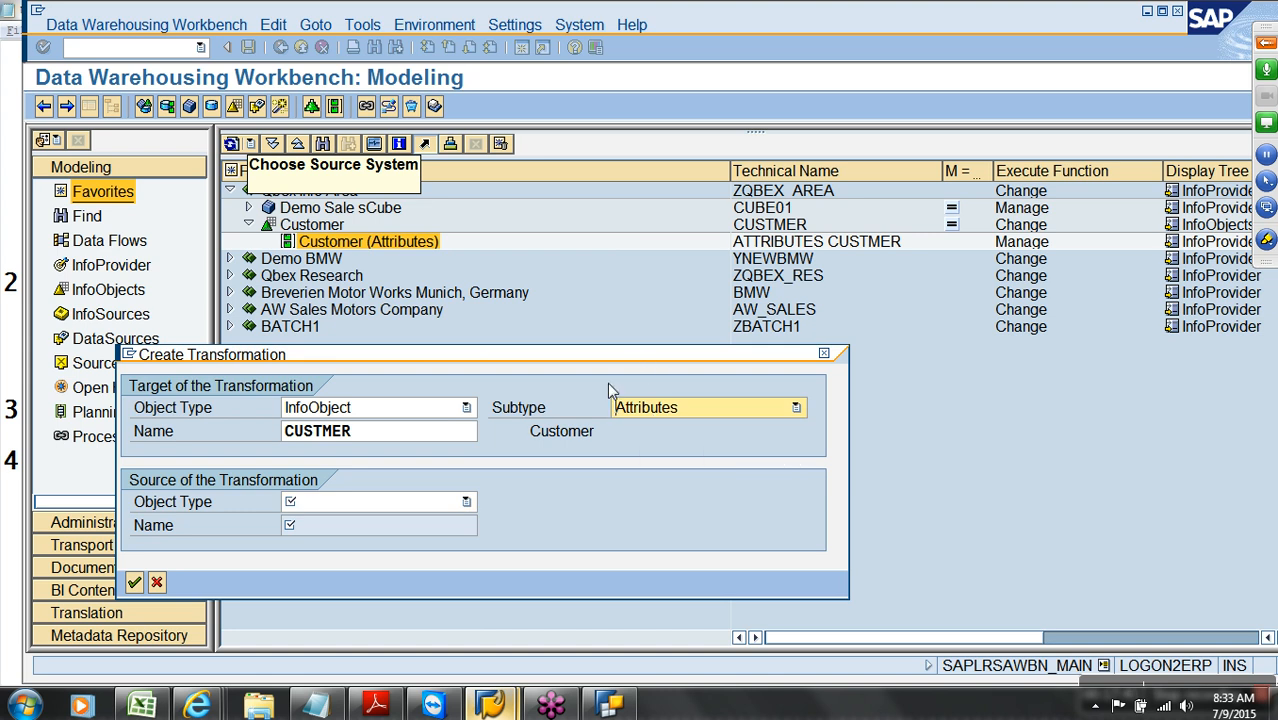
left_click(393, 510)
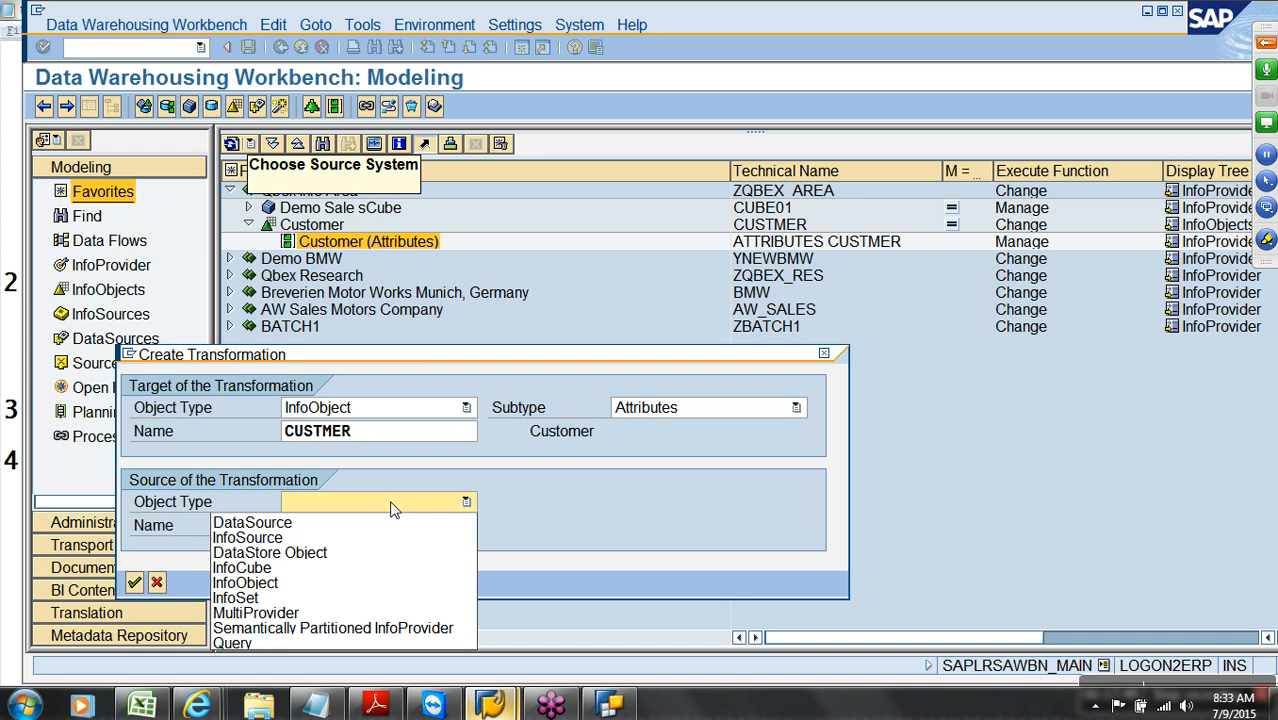
left_click(380, 523)
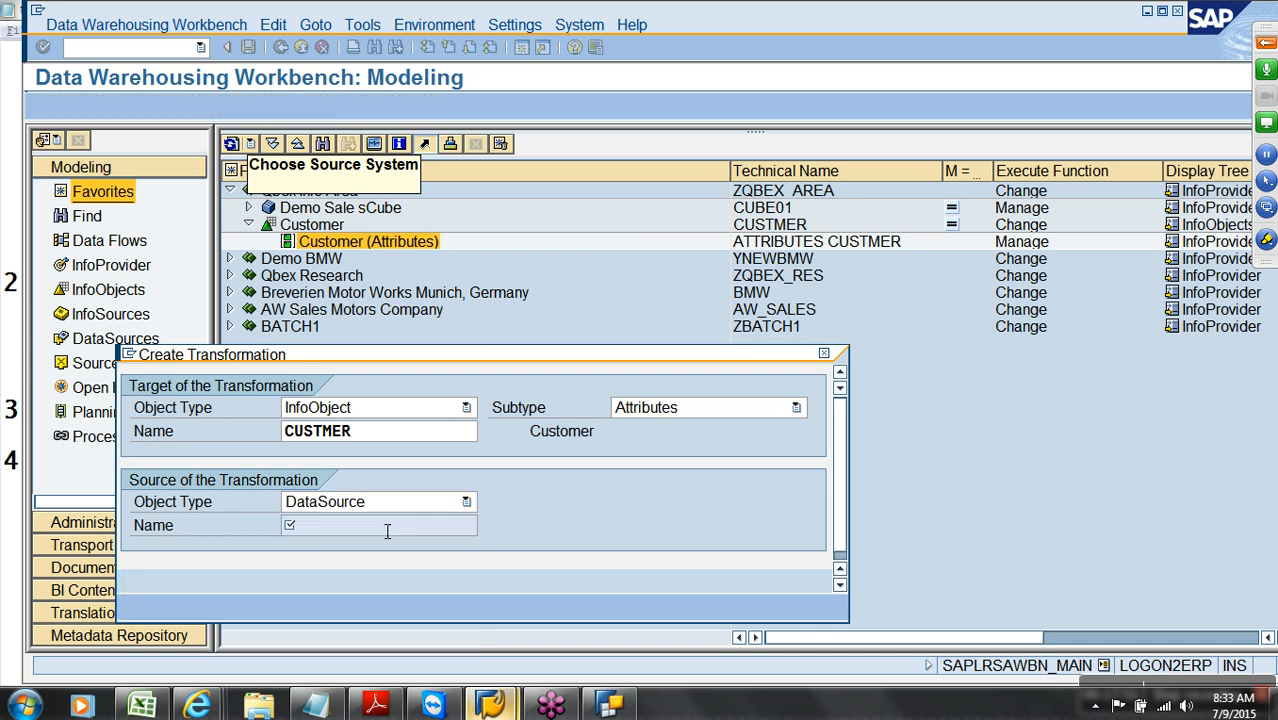
left_click(387, 530)
type("CUSTOMER_ATTR")
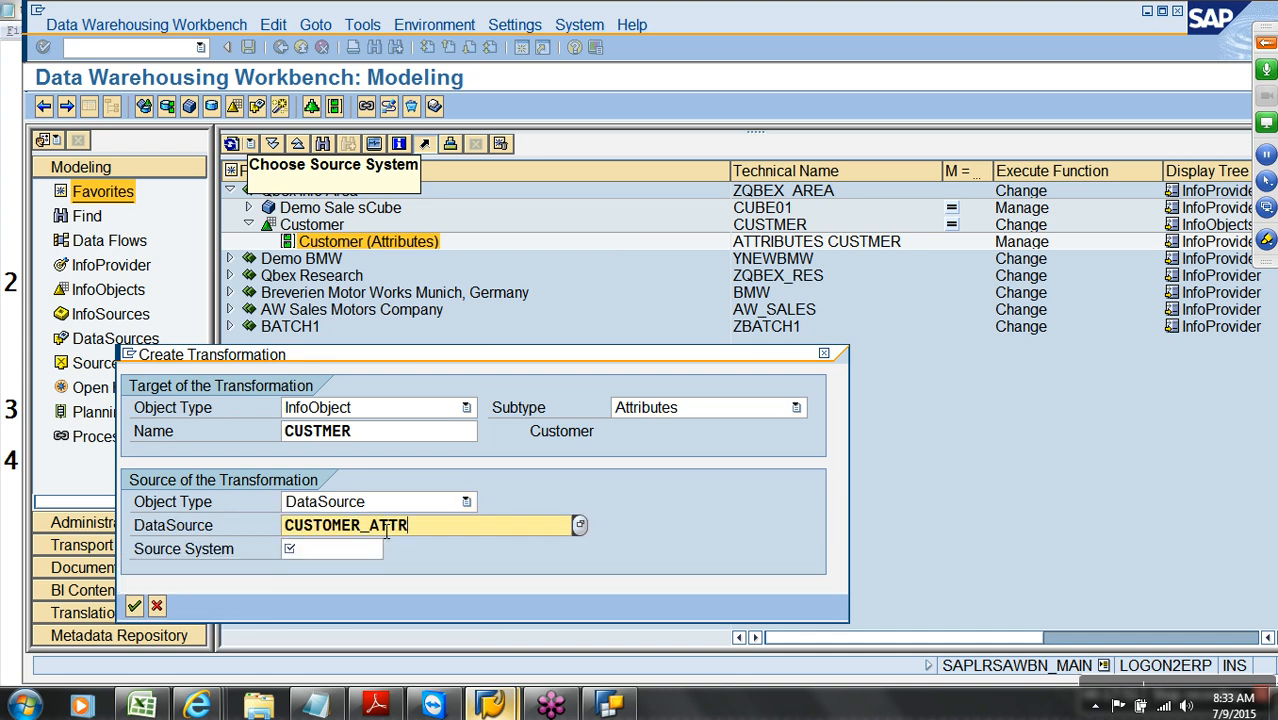
left_click(383, 548)
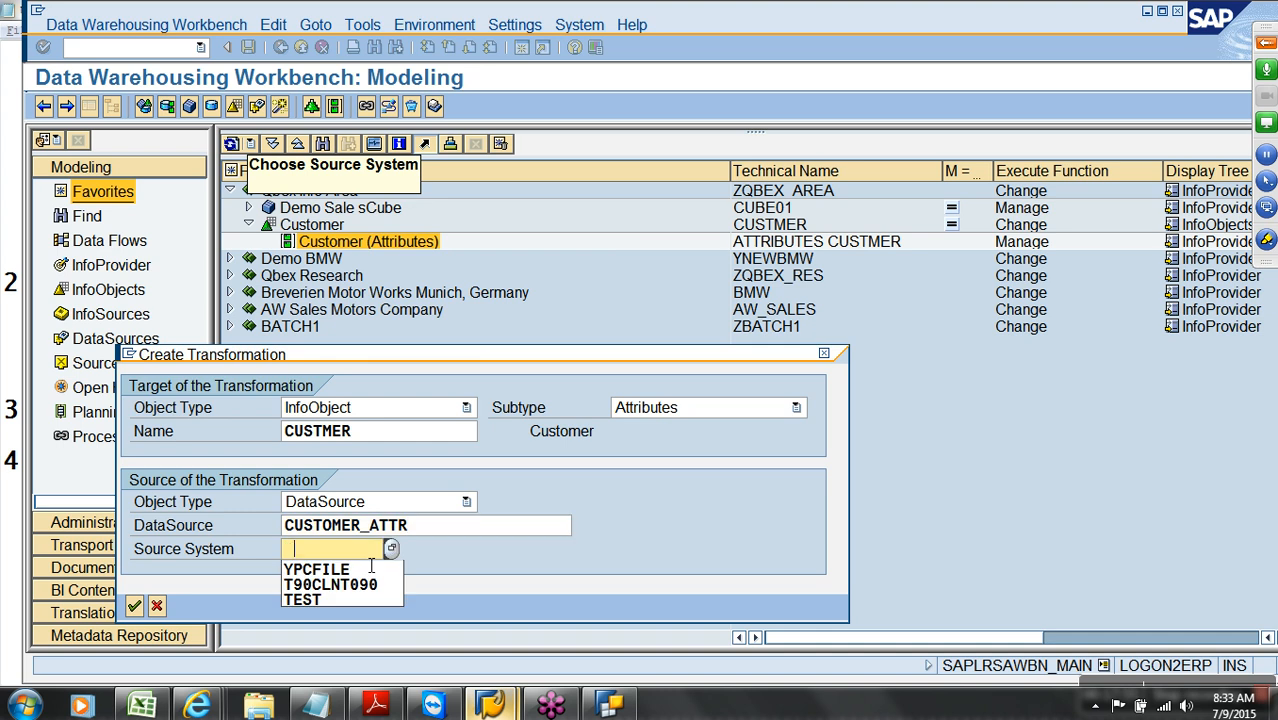
left_click(358, 565)
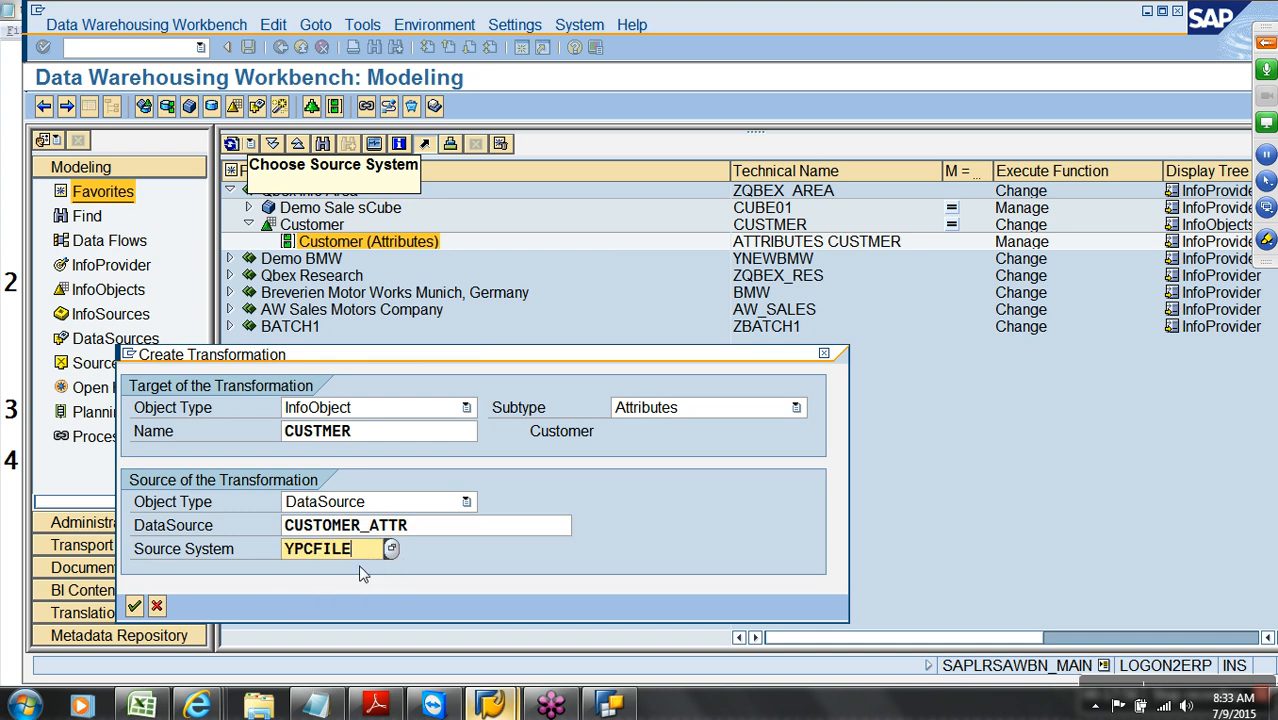
left_click(136, 607)
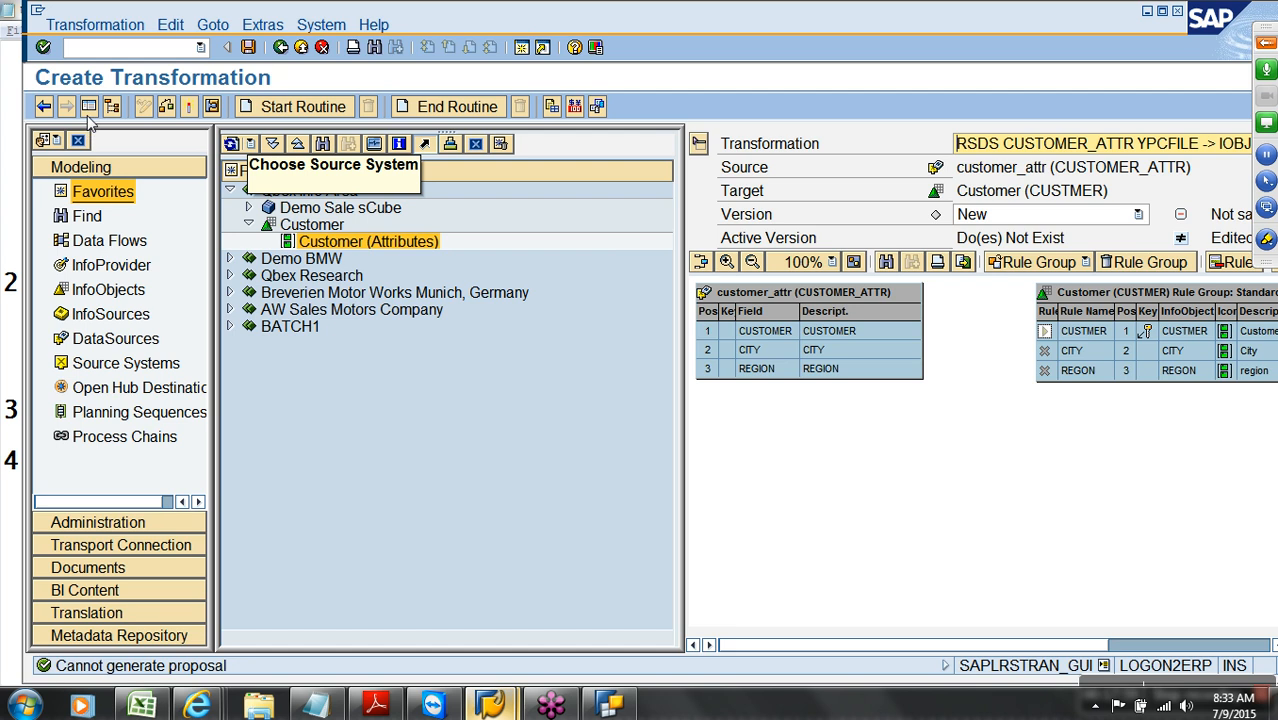
Map source CUSTOMER to CUSTMER and REGION to REGION, then activate the transformation
left_click(88, 106)
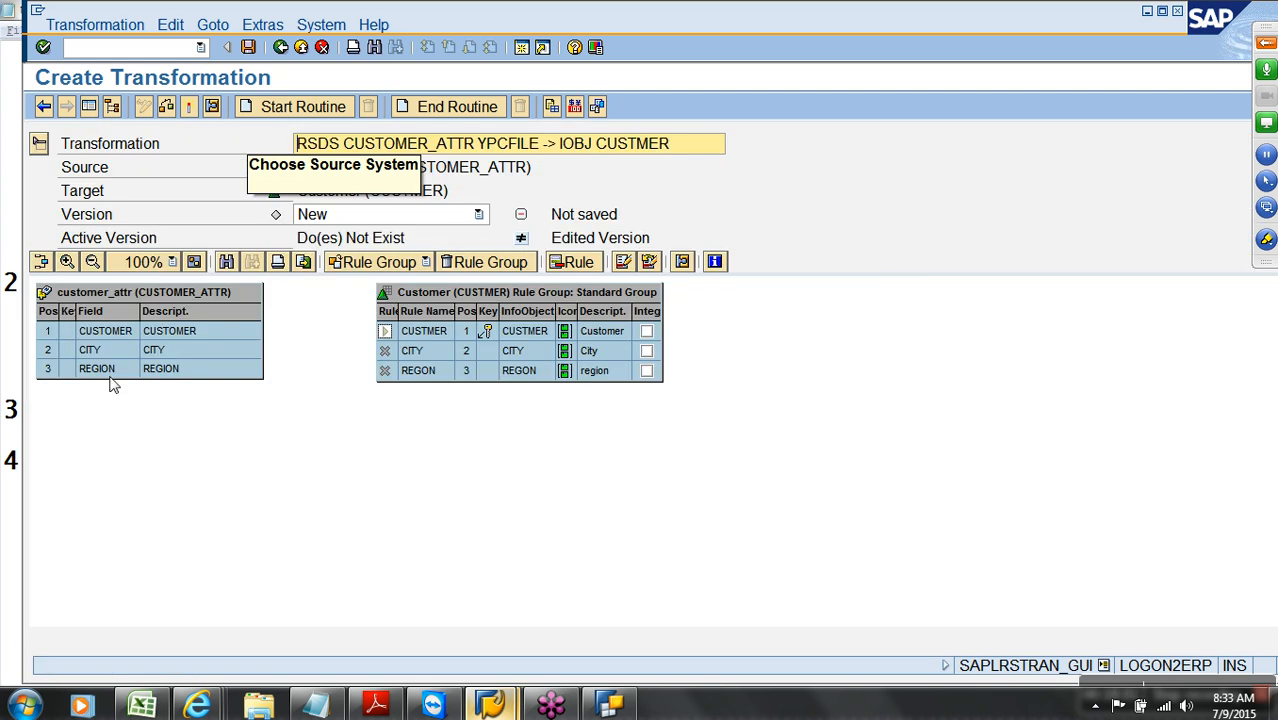
left_click_drag(220, 335, 416, 362)
left_click_drag(258, 372, 422, 376)
left_click(170, 110)
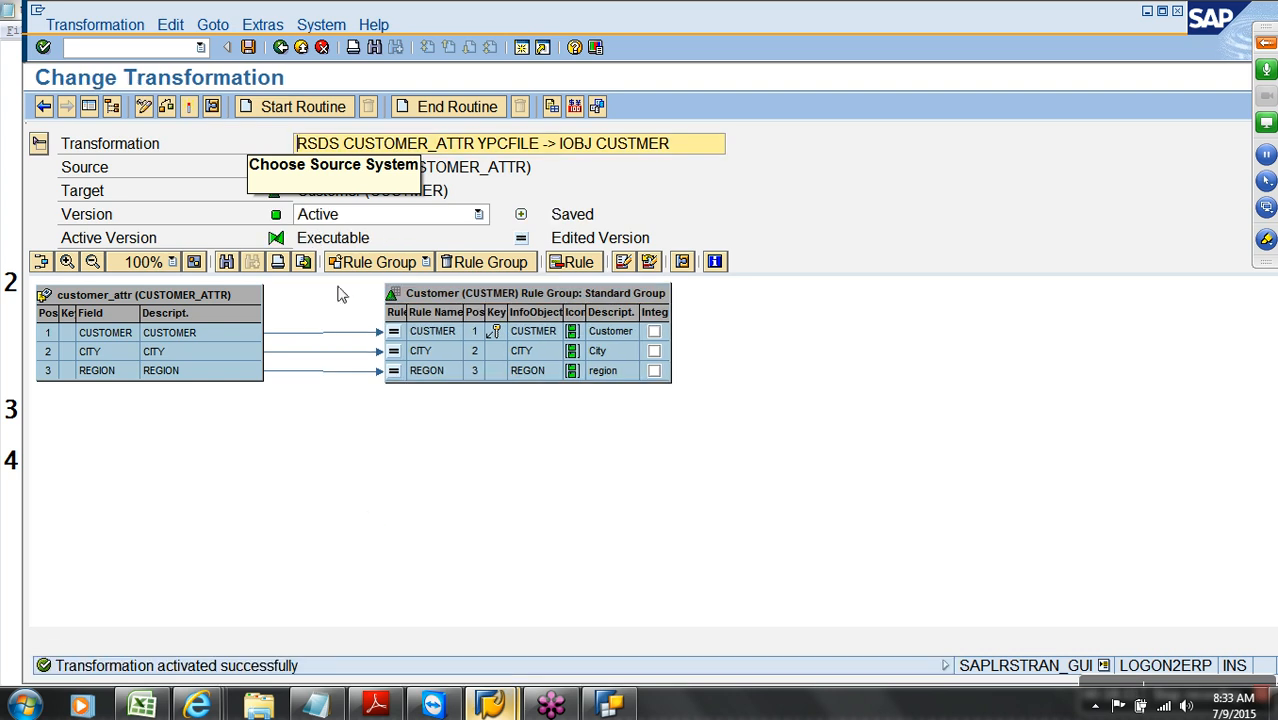
Display the Customer InfoObject's data flow, then expand the new transformation to show its source
left_click(280, 47)
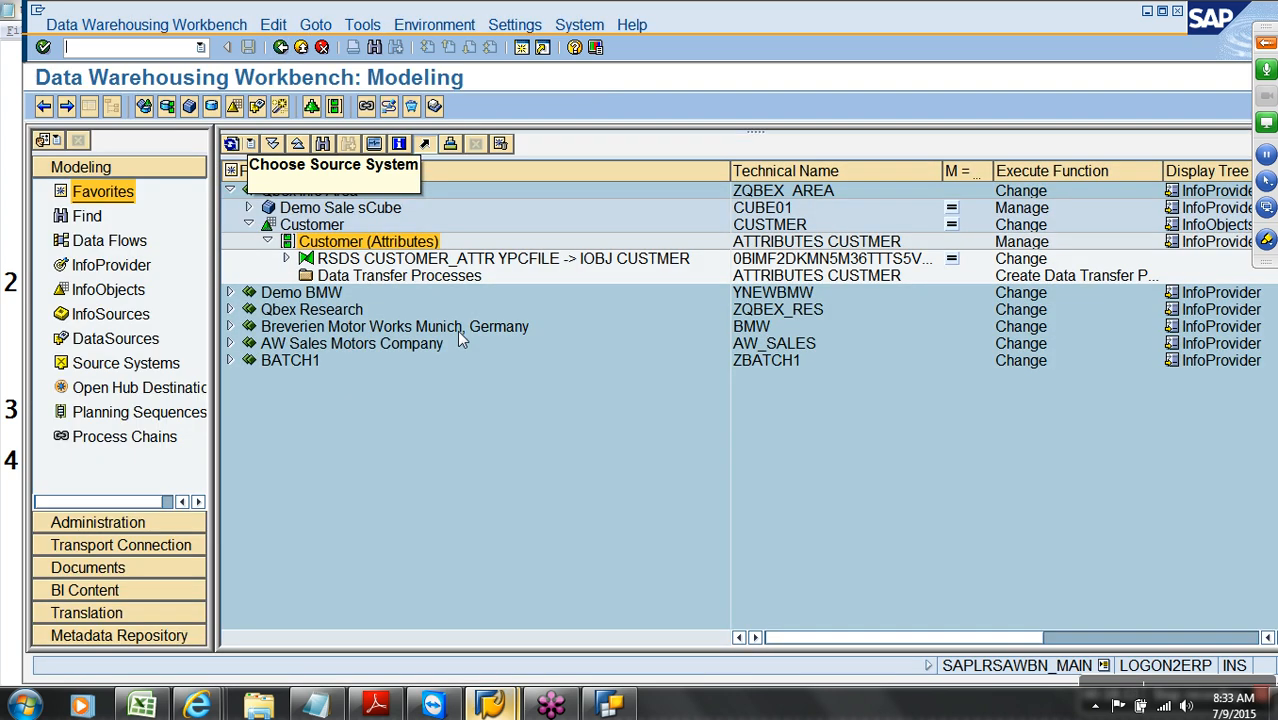
right_click(333, 230)
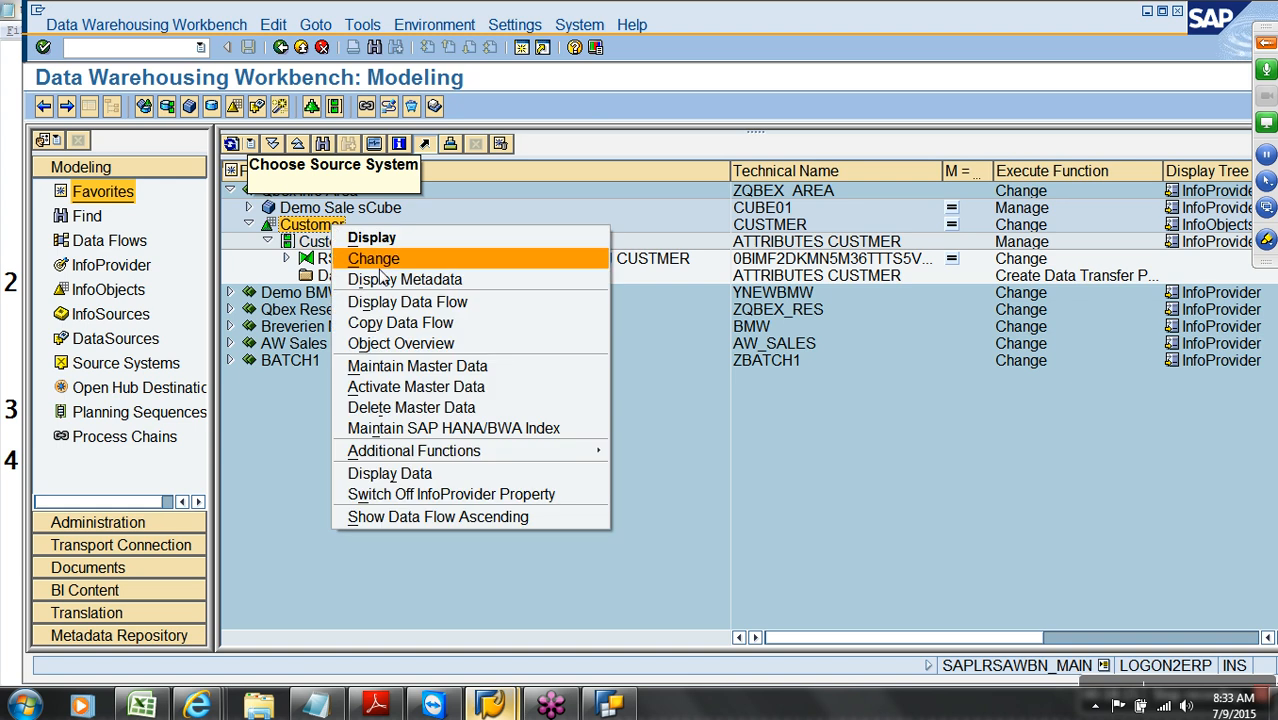
left_click(408, 301)
key("Return")
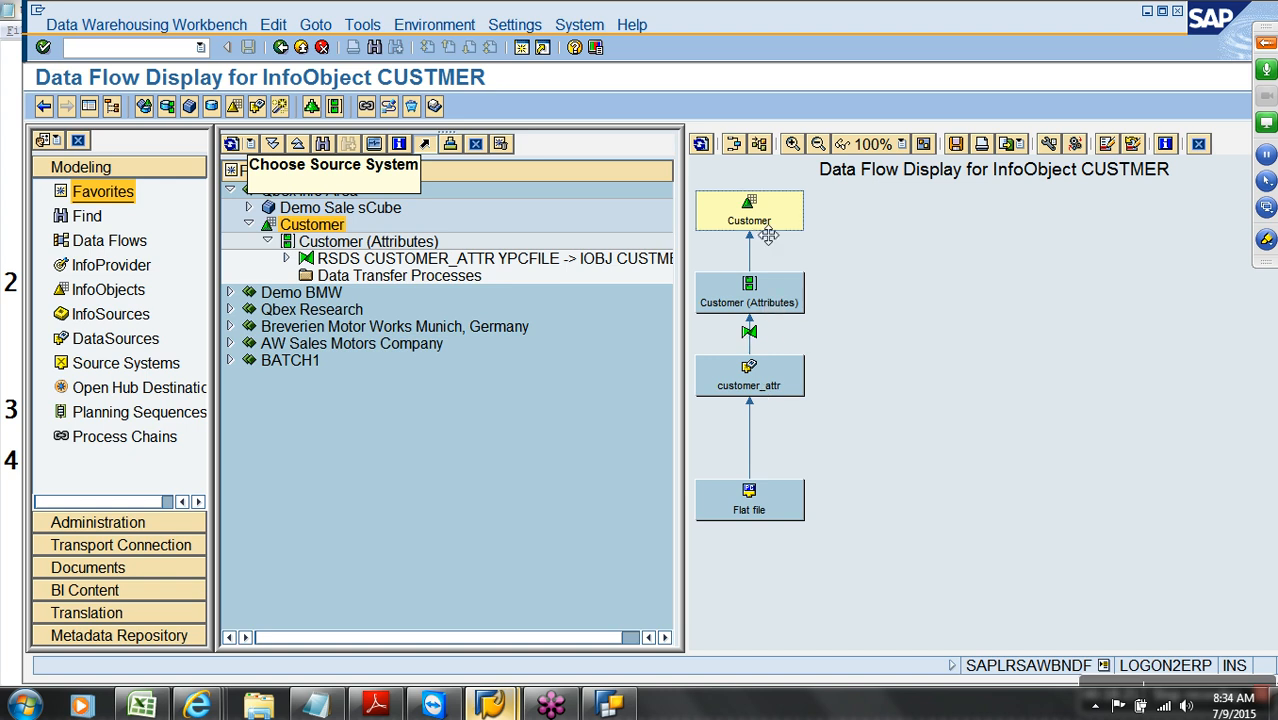
left_click(1199, 143)
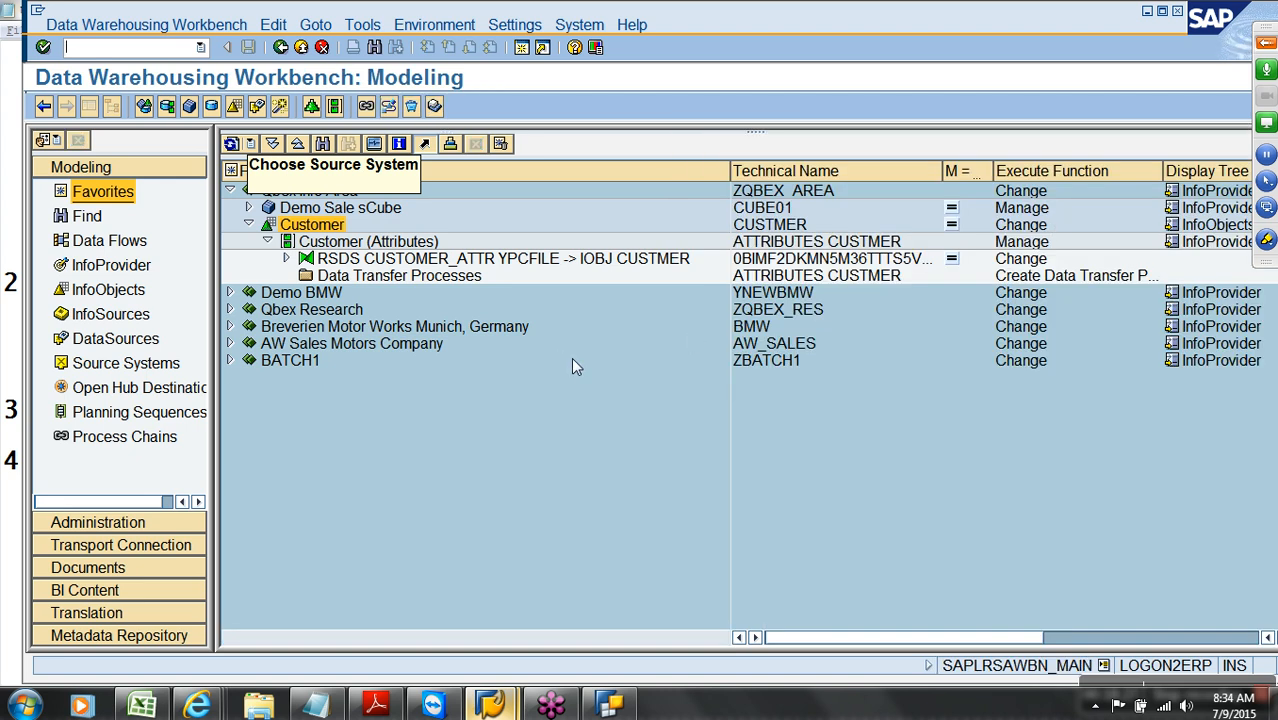
left_click(288, 259)
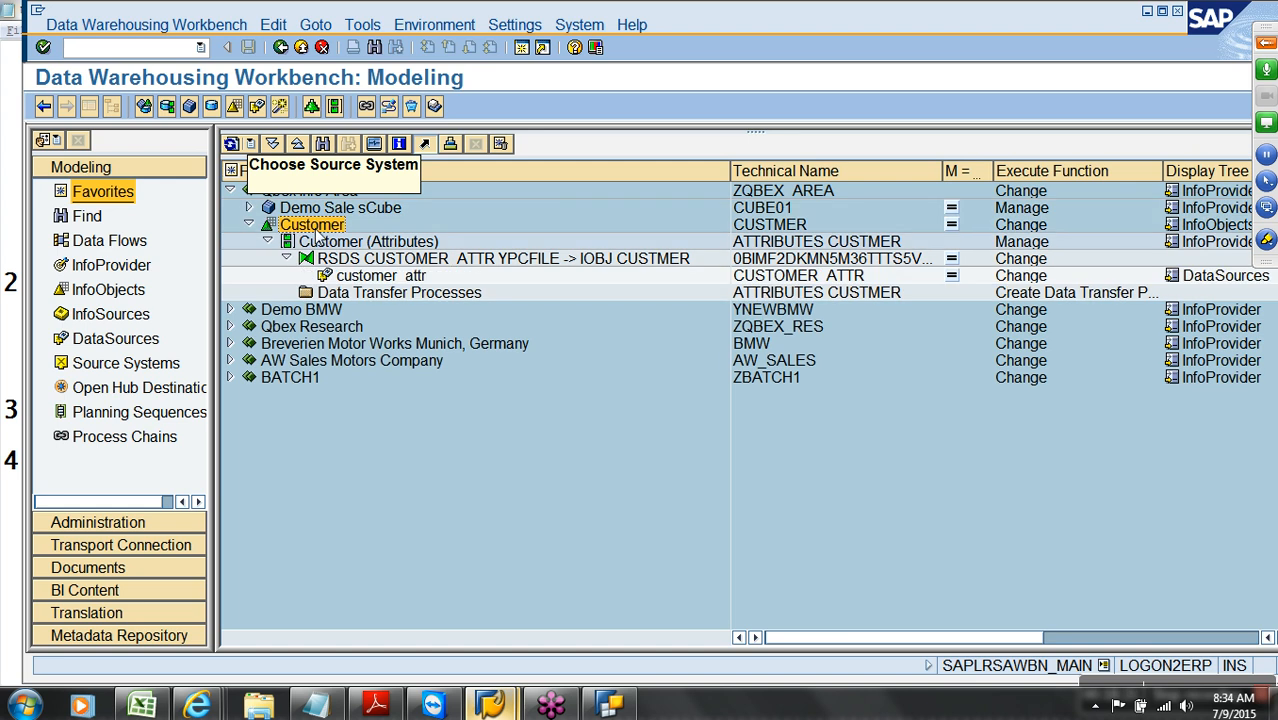
left_click(390, 208)
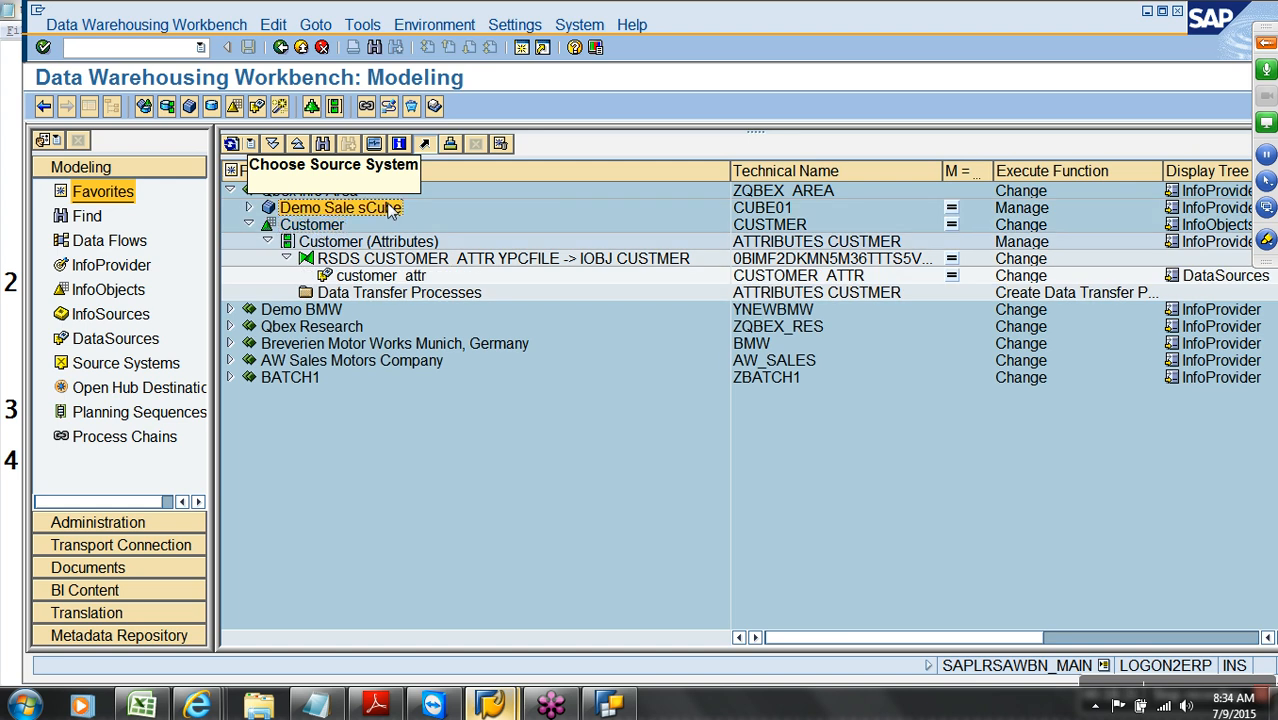
Refresh the entire Source Systems tree
left_click(112, 318)
left_click(118, 340)
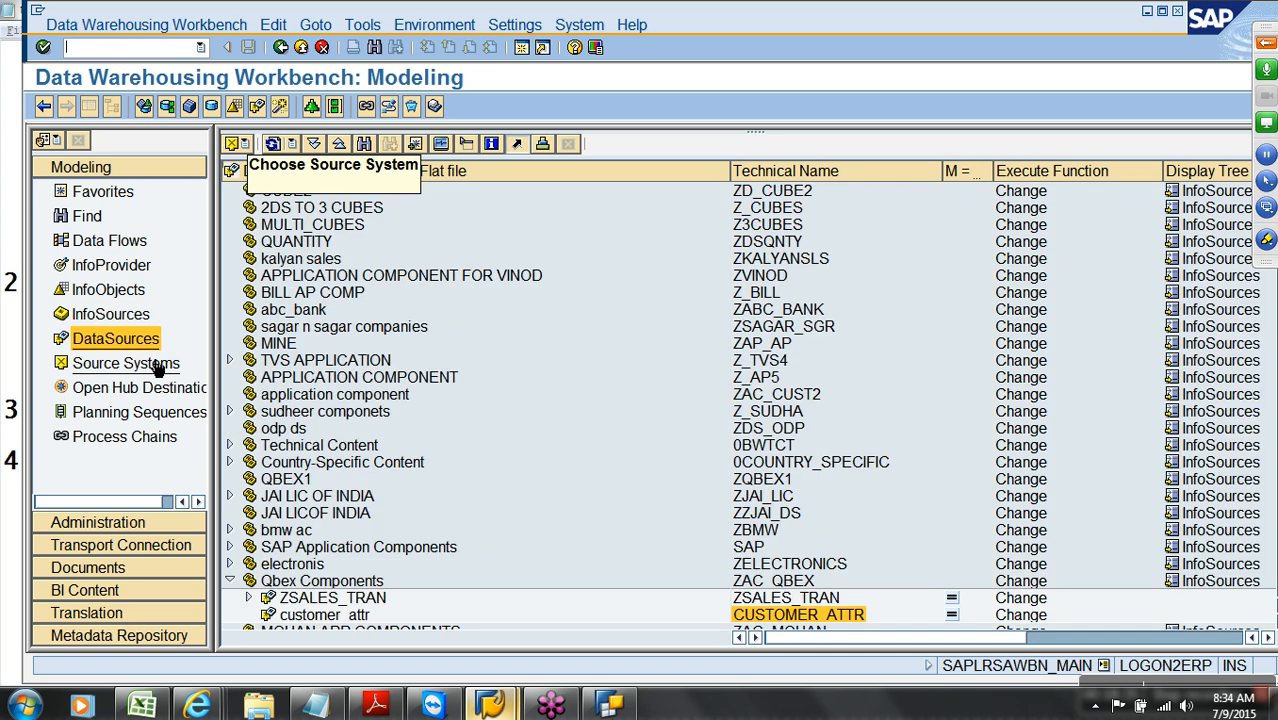
left_click(157, 366)
left_click(250, 143)
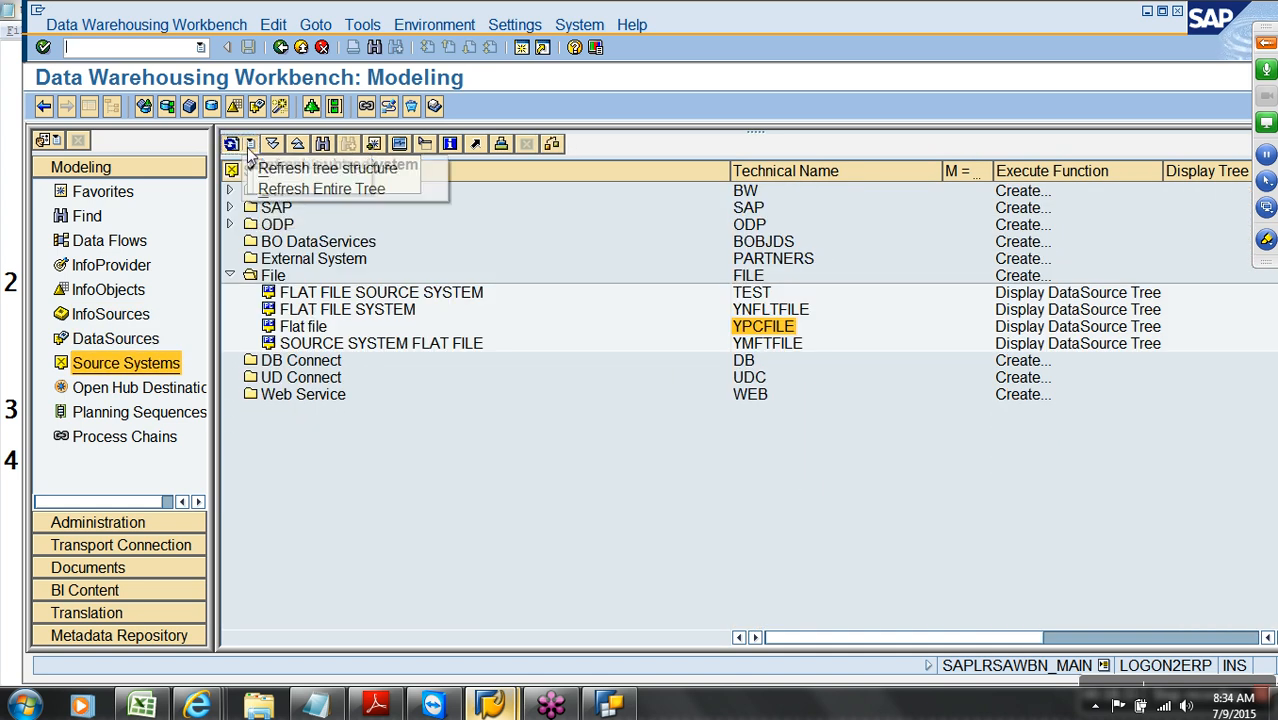
left_click(339, 198)
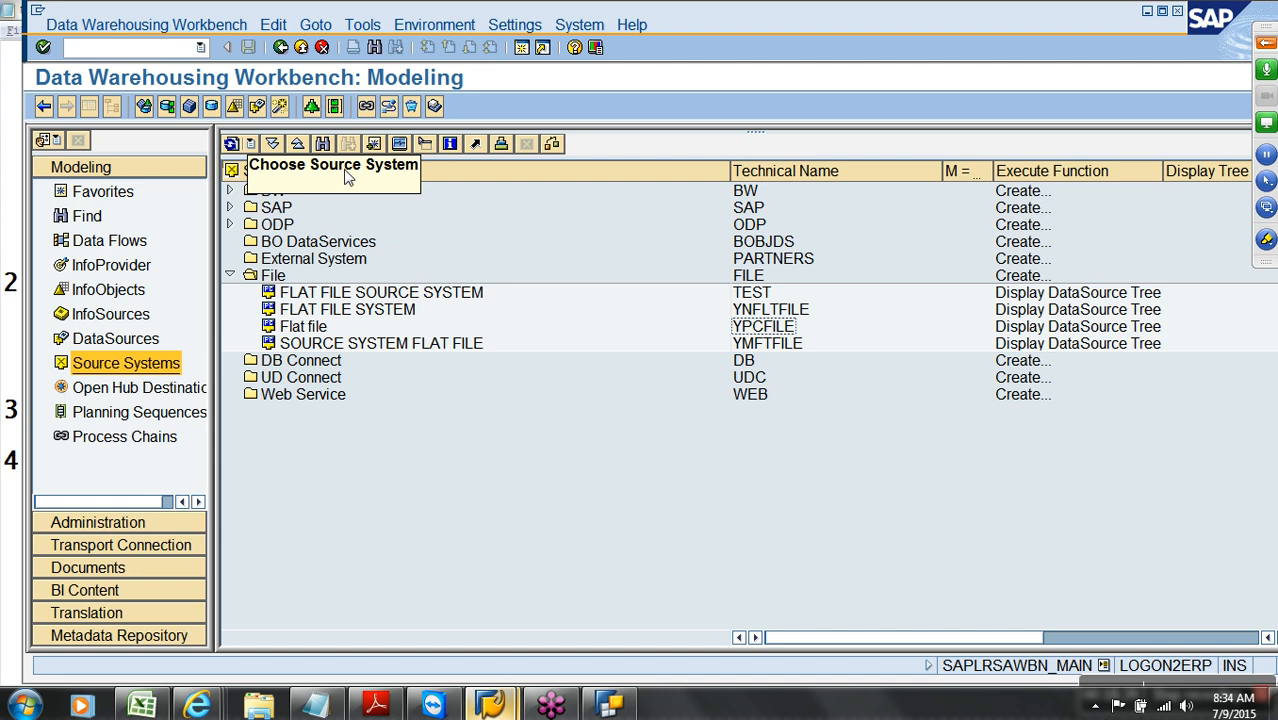
left_click(250, 146)
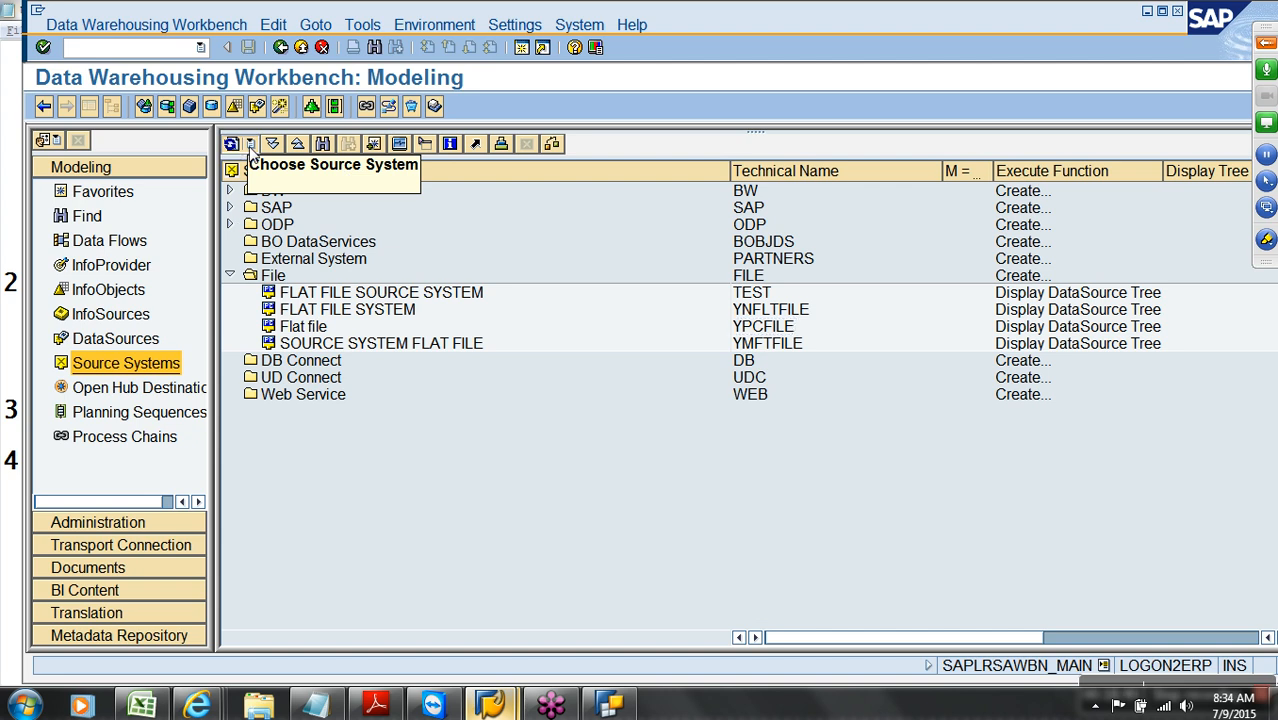
left_click(237, 147)
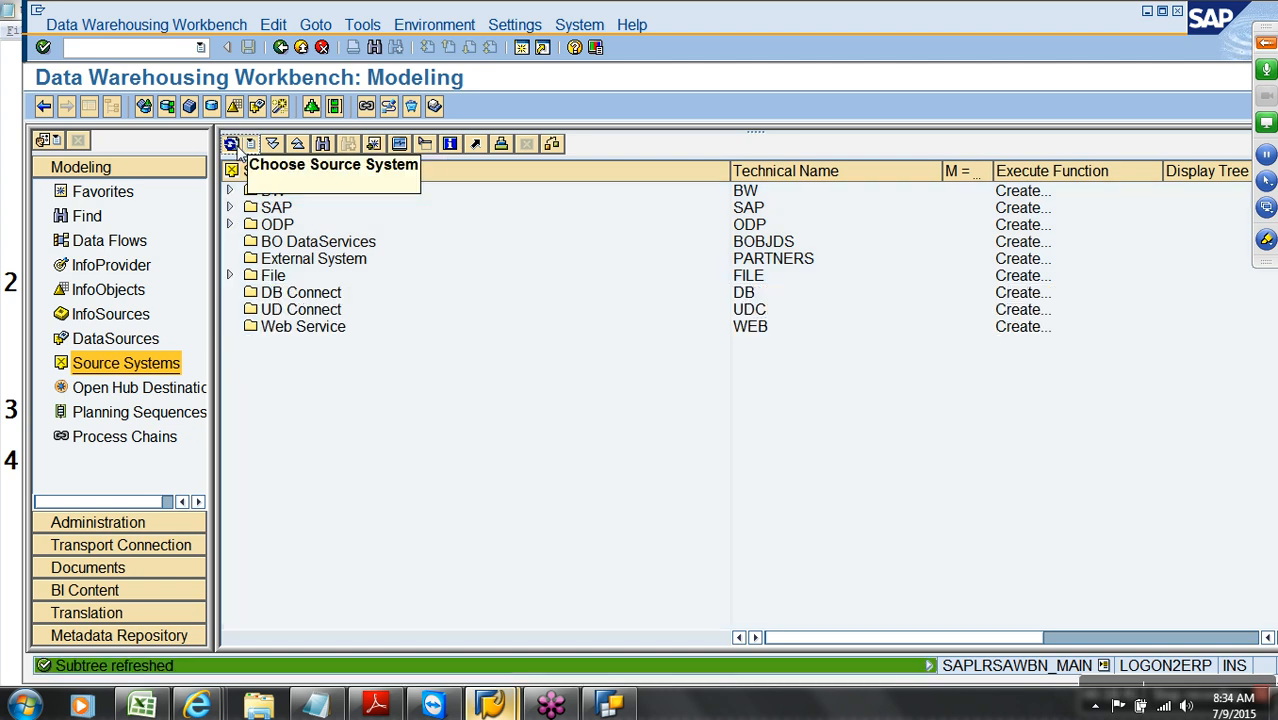
Show DataSources for a chosen source system, then select customer_attr in the Favorites tree
left_click(130, 341)
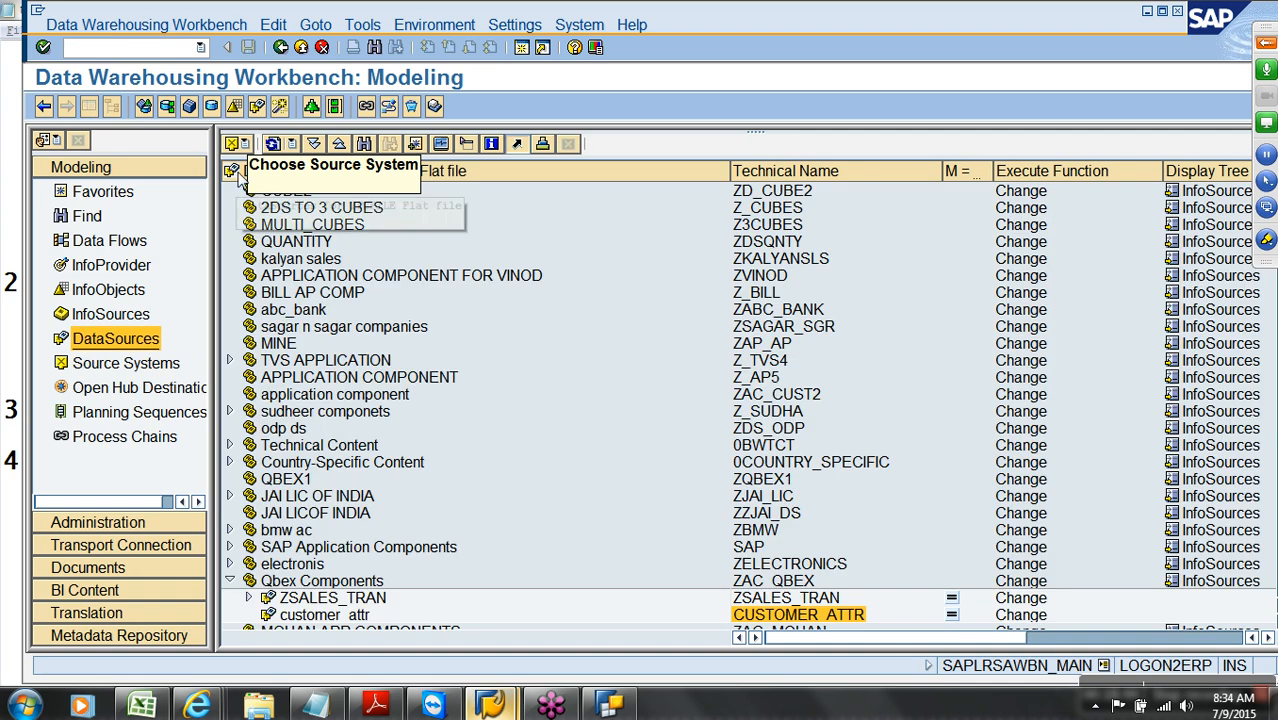
left_click(247, 146)
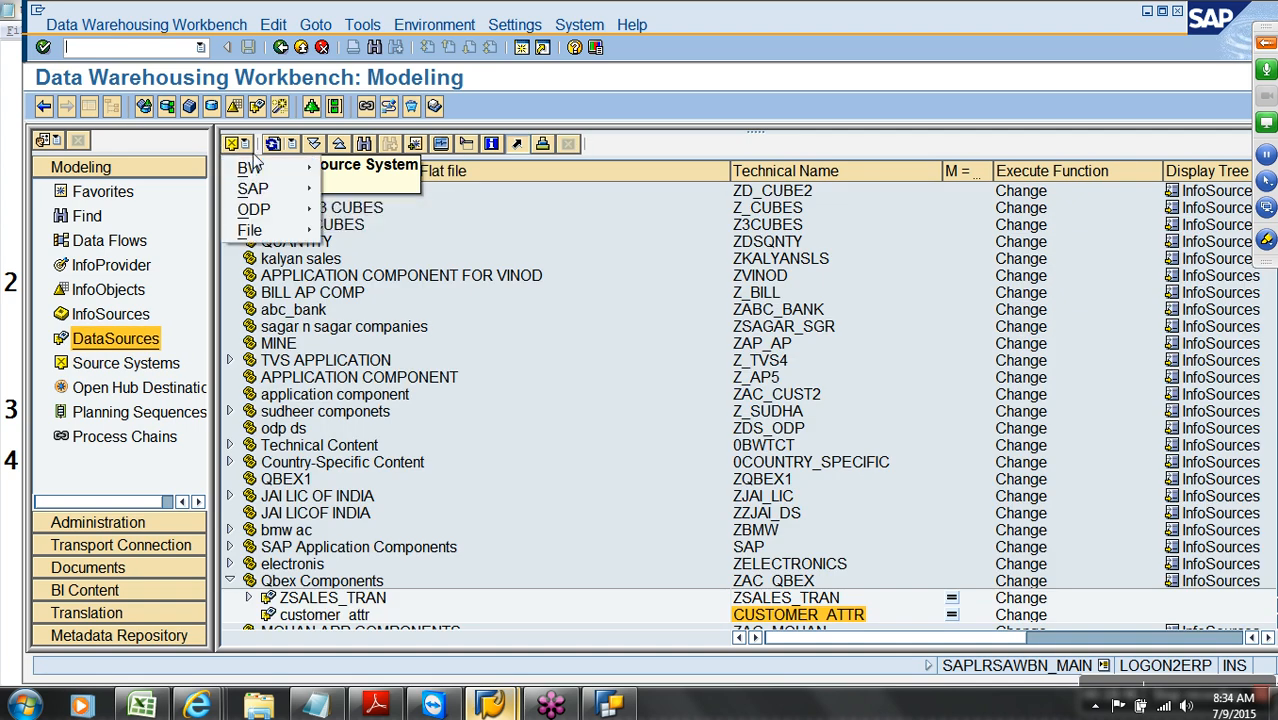
mouse_move(275, 189)
left_click(400, 189)
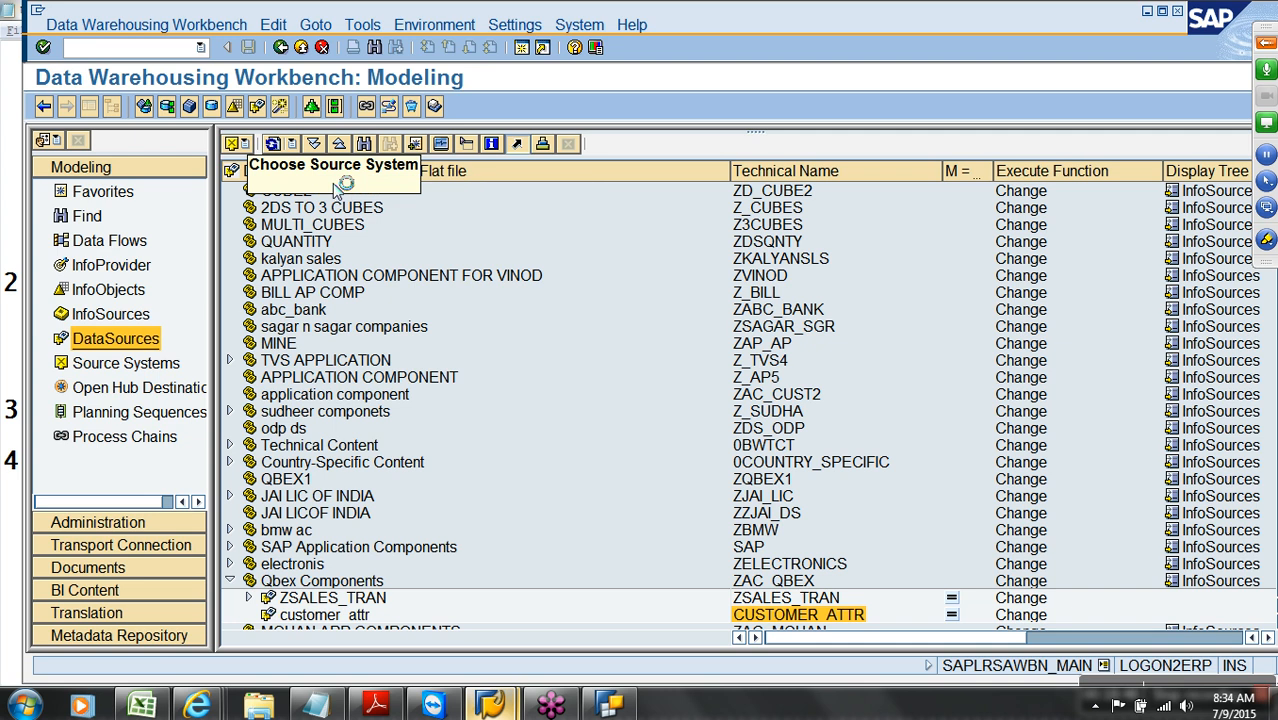
left_click(100, 191)
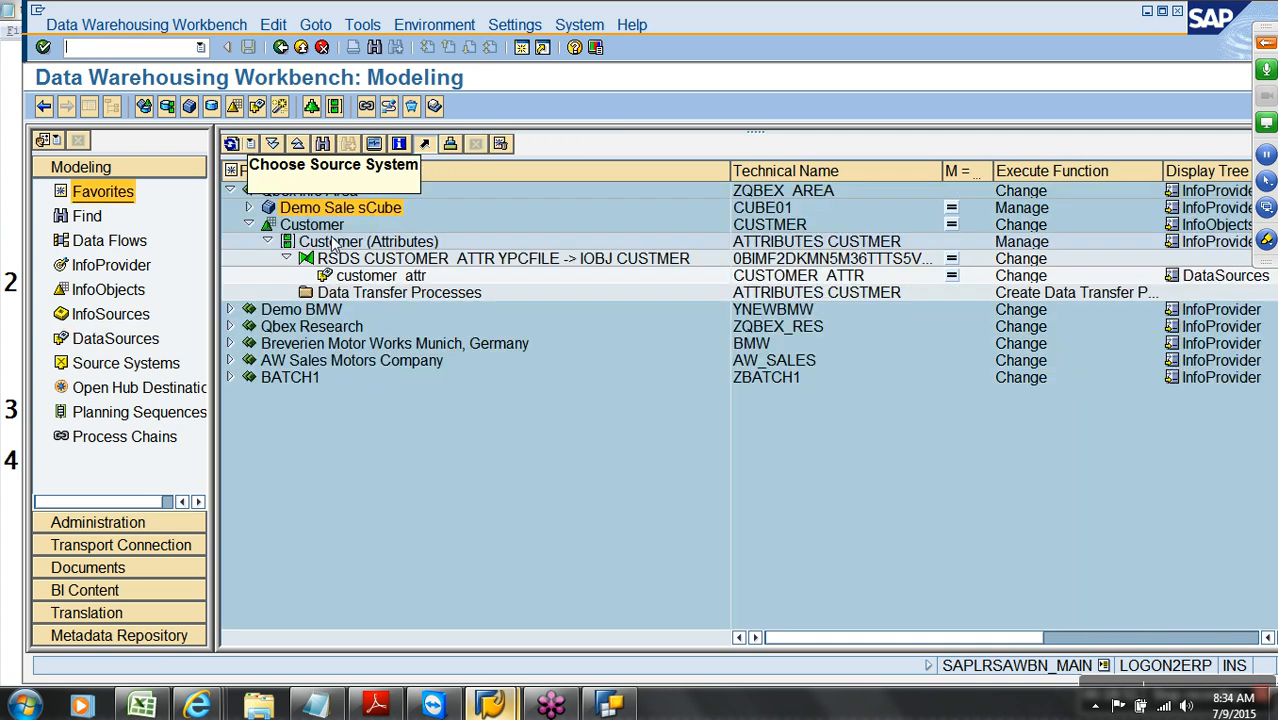
left_click(357, 280)
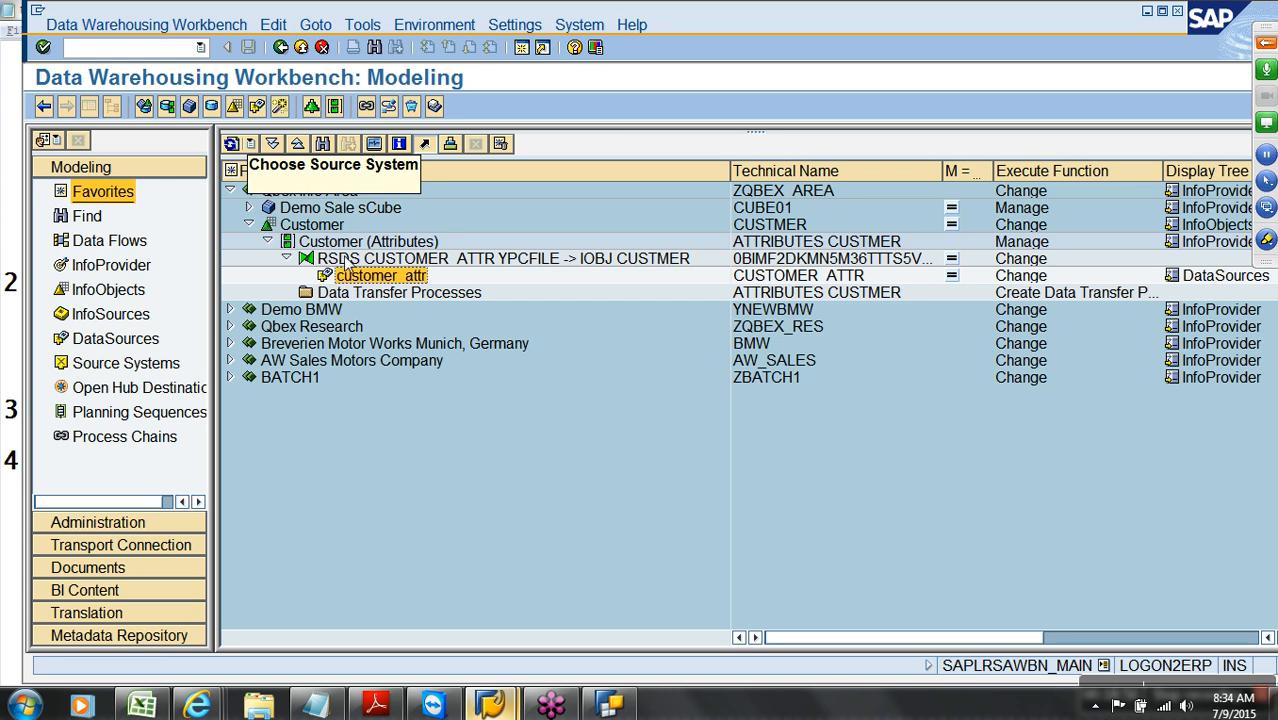
Create and save an InfoPackage for customer_attr named 'load Customer Data from FF to MD'
right_click(380, 283)
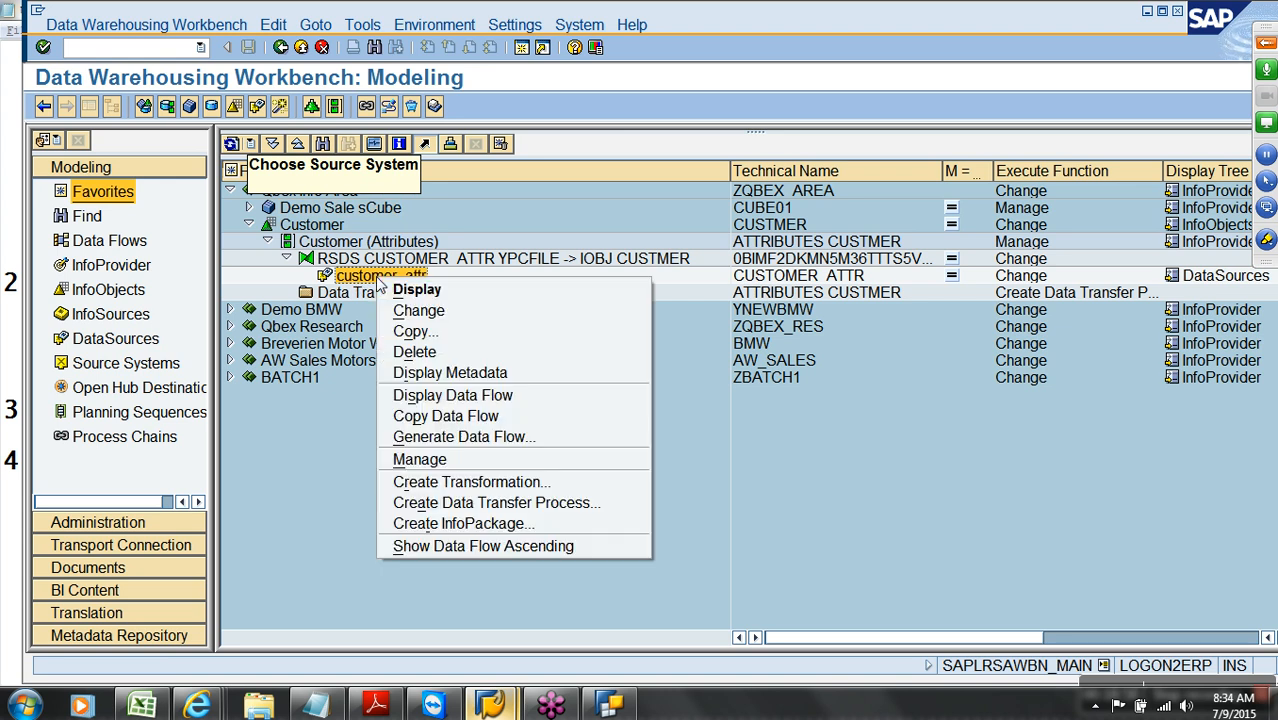
left_click(457, 525)
type("load")
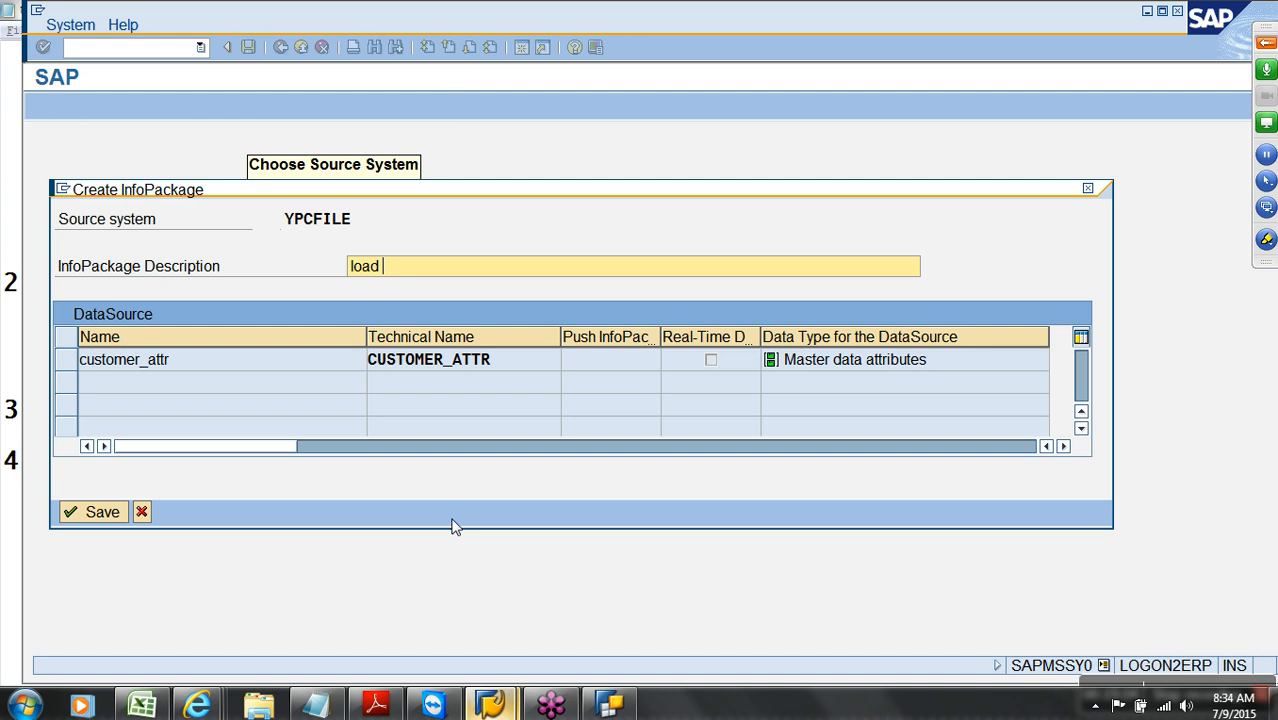
type(" Customer Data from FF to MD")
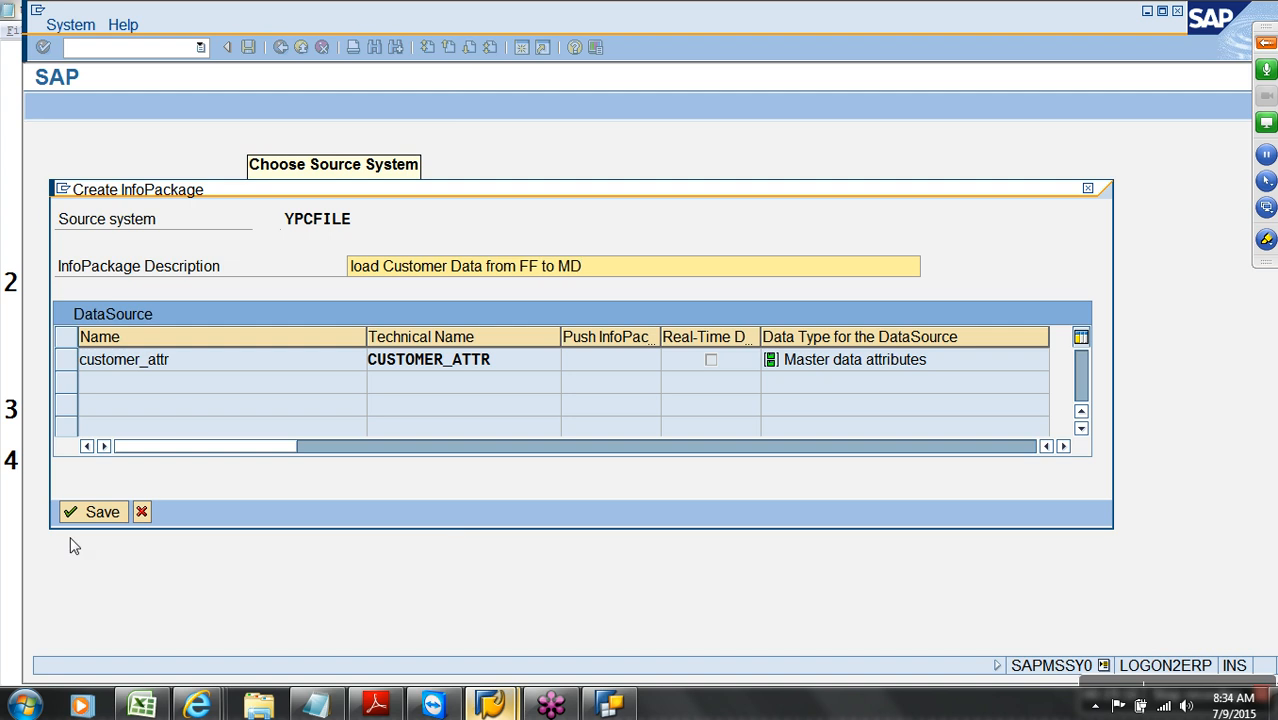
left_click(88, 511)
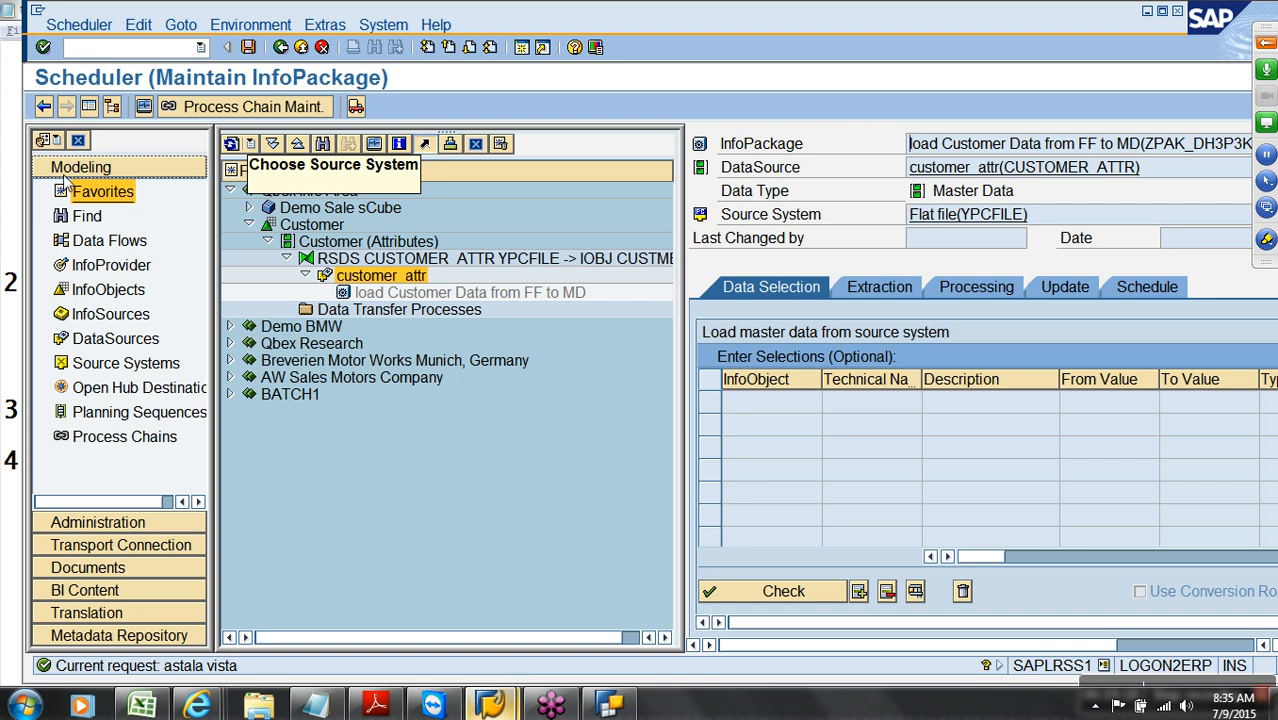
Start the InfoPackage's data load immediately from the Schedule settings and open its monitor
left_click(89, 106)
left_click(489, 287)
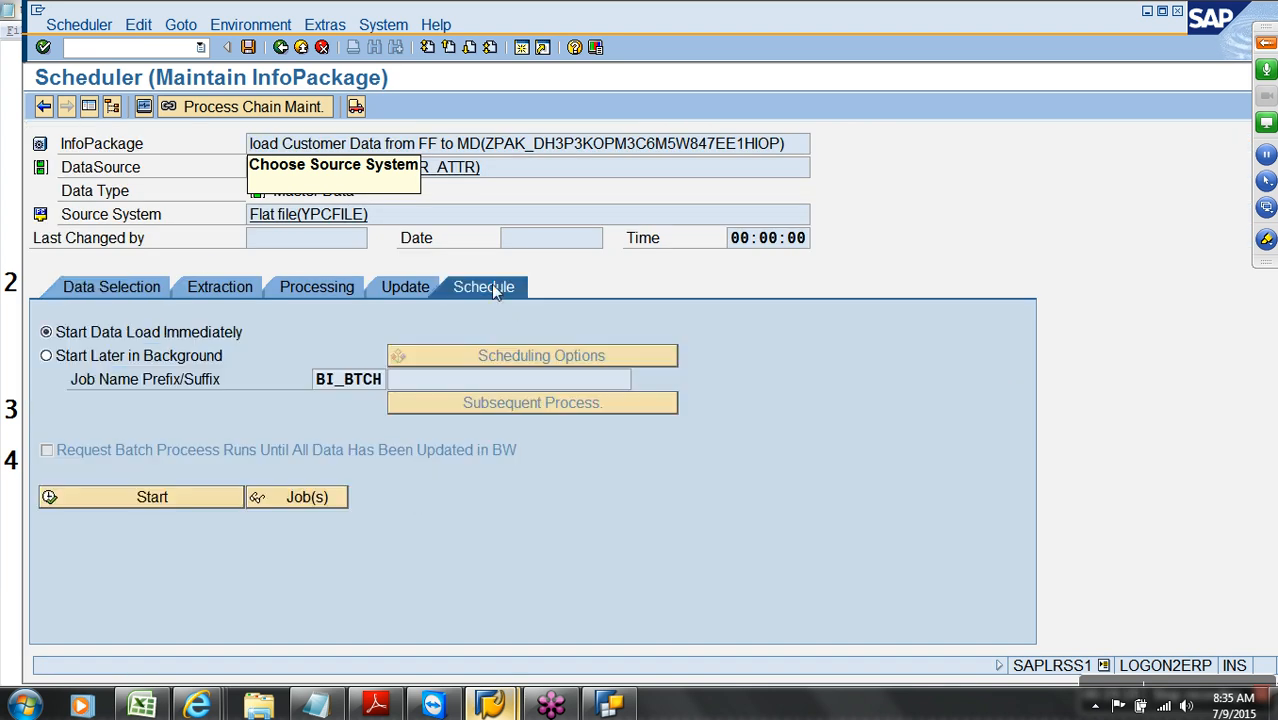
left_click(210, 496)
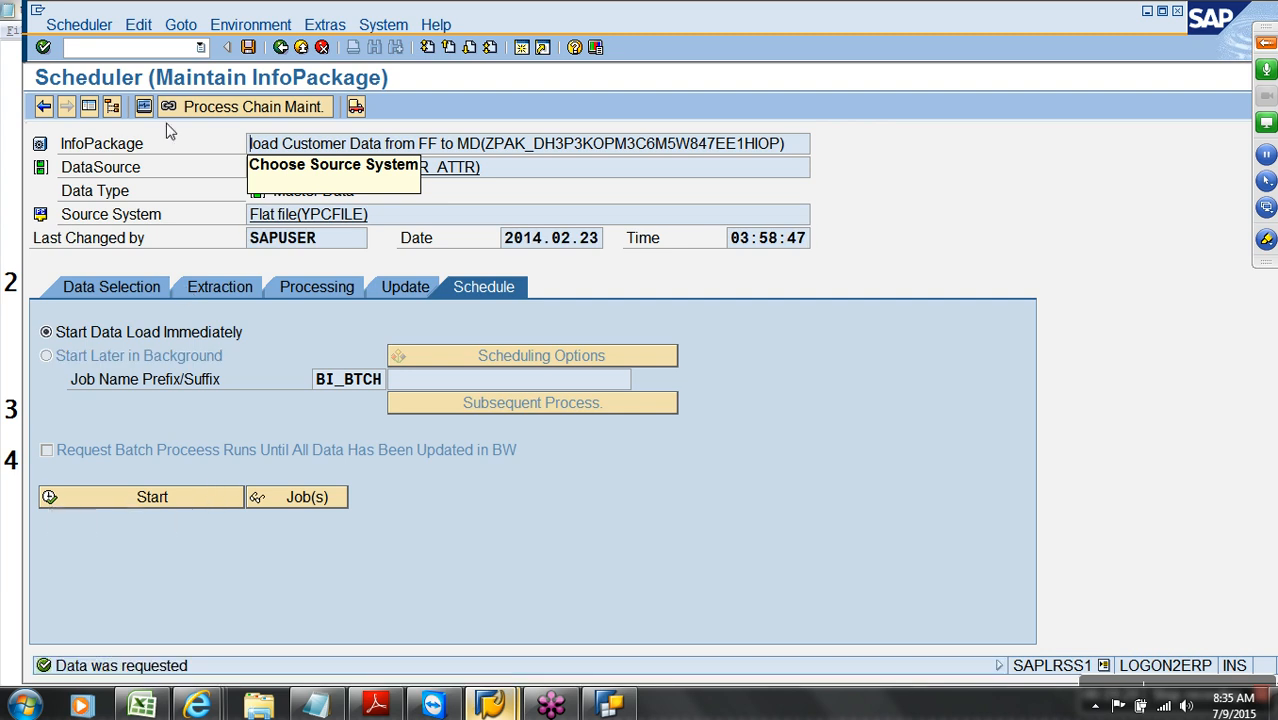
left_click(144, 106)
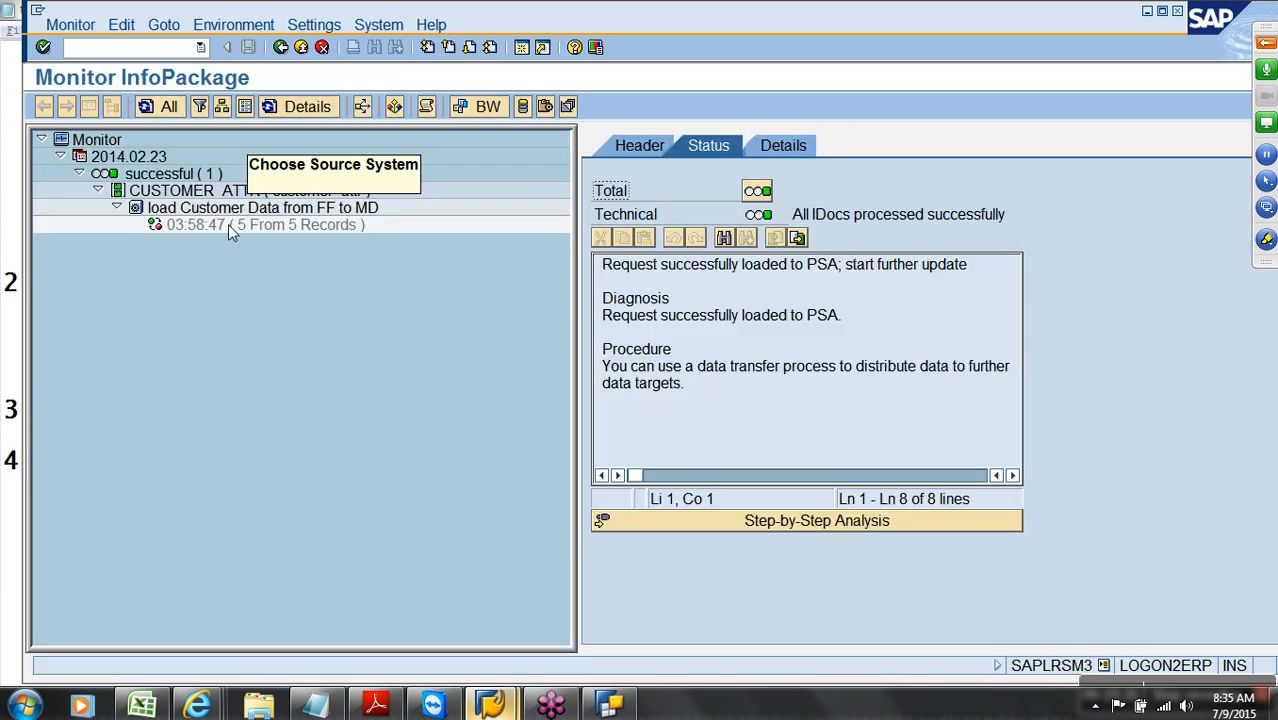
Check the monitor shows 5 of 5 records loaded, then return to the modeling tree
left_click(228, 224)
left_click(300, 49)
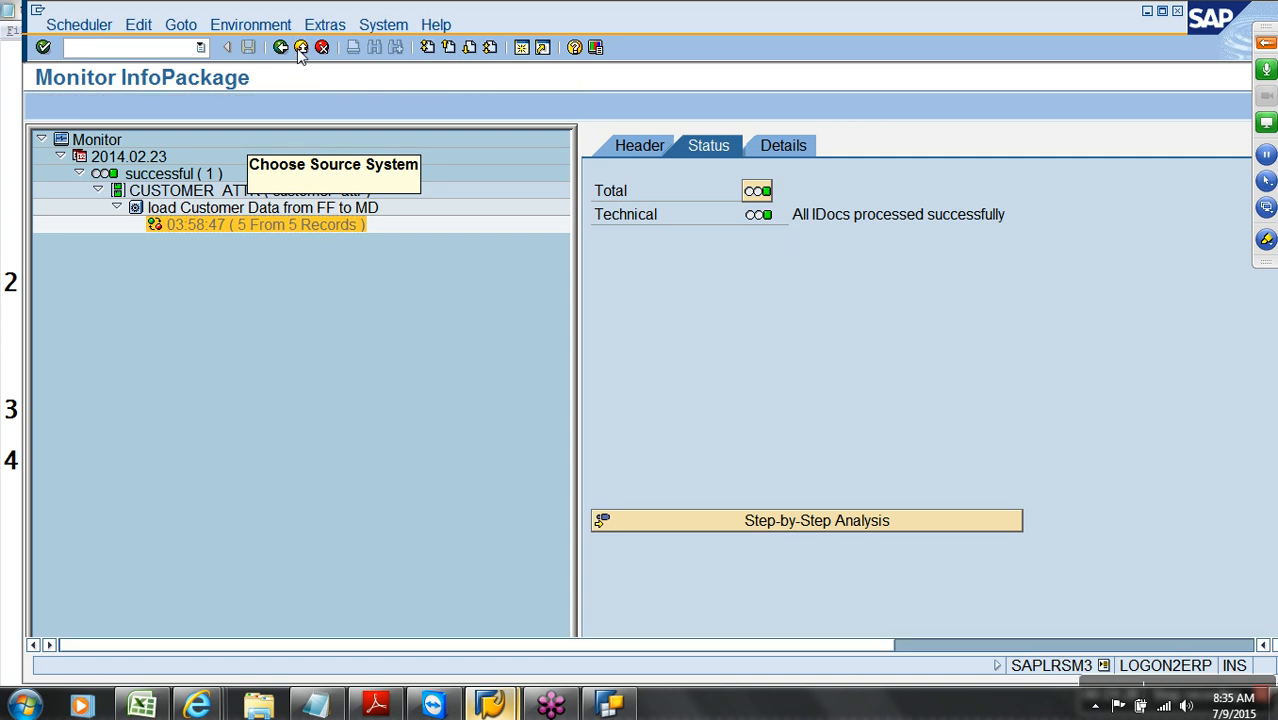
left_click(300, 49)
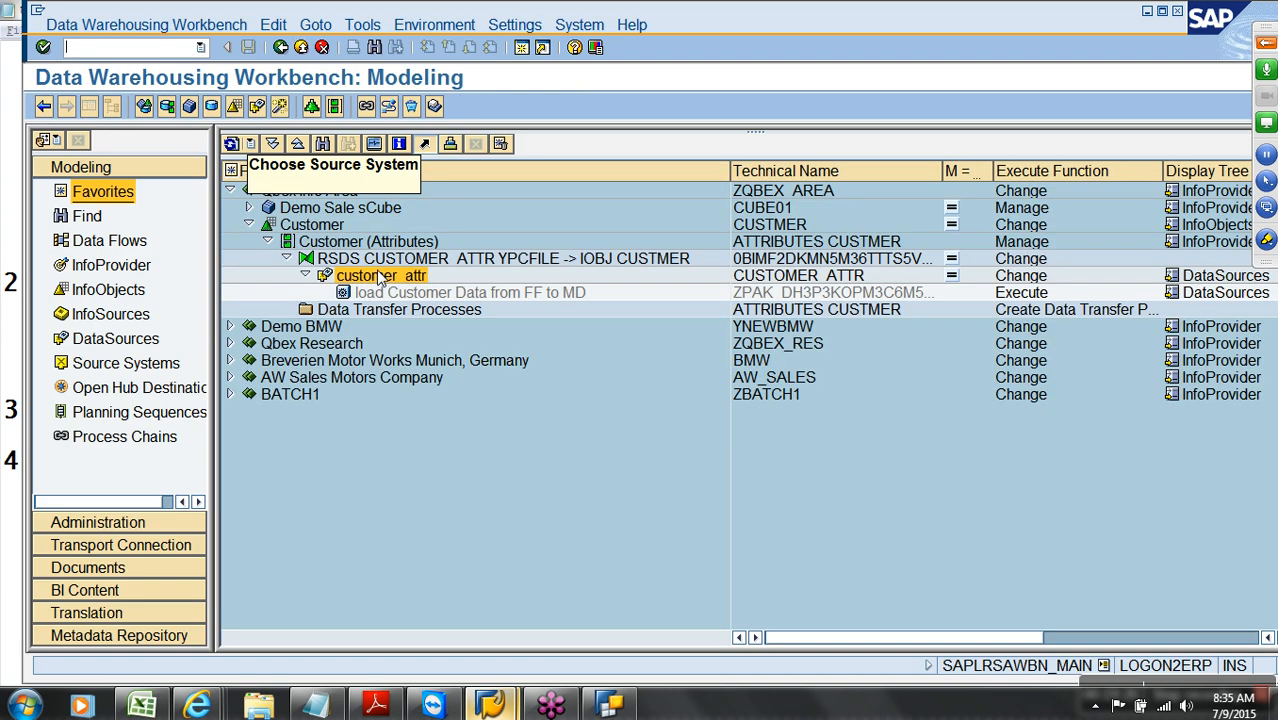
Display customer_attr's PSA request with its 5 records, CITY and REGION, then end the session with /nex
right_click(378, 277)
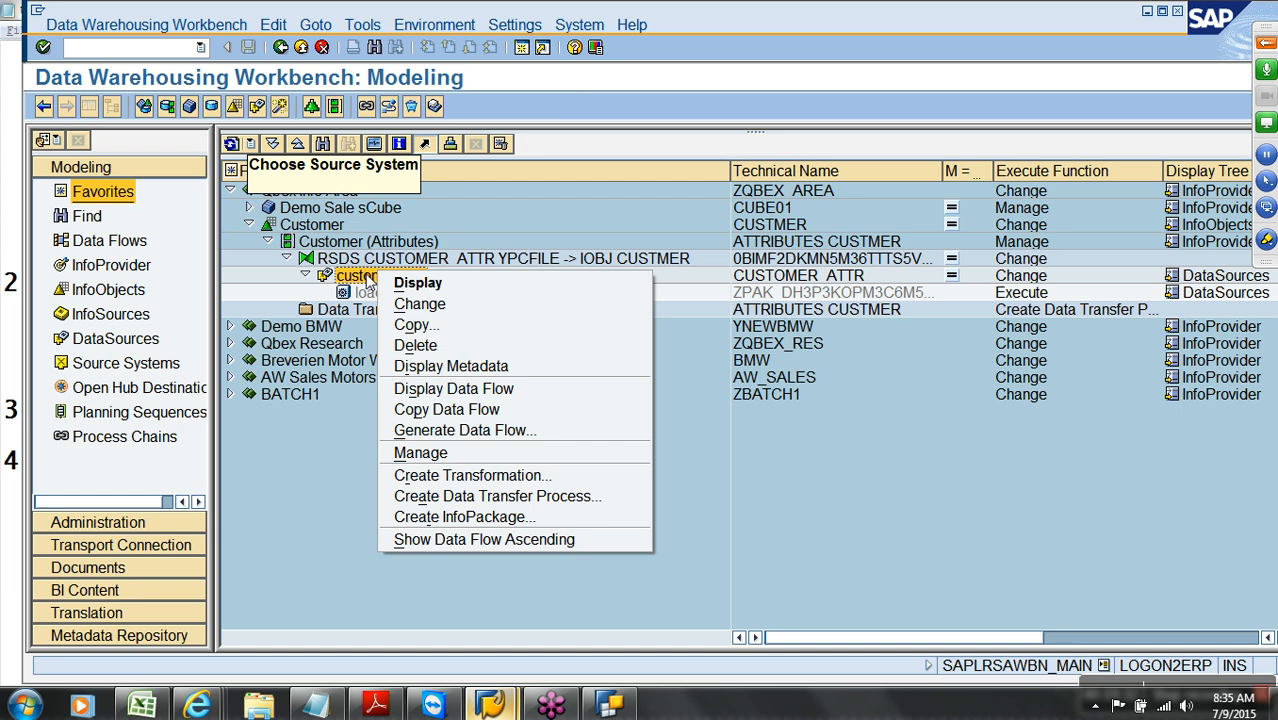
right_click(368, 281)
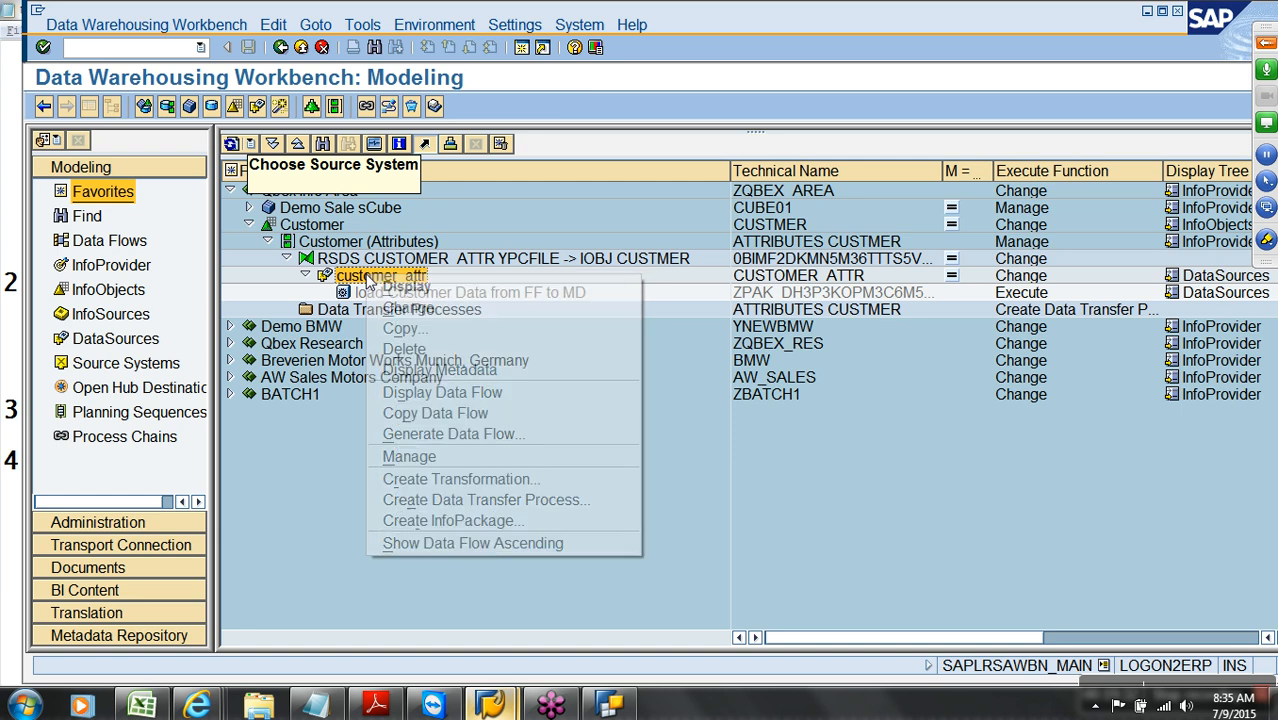
left_click(429, 455)
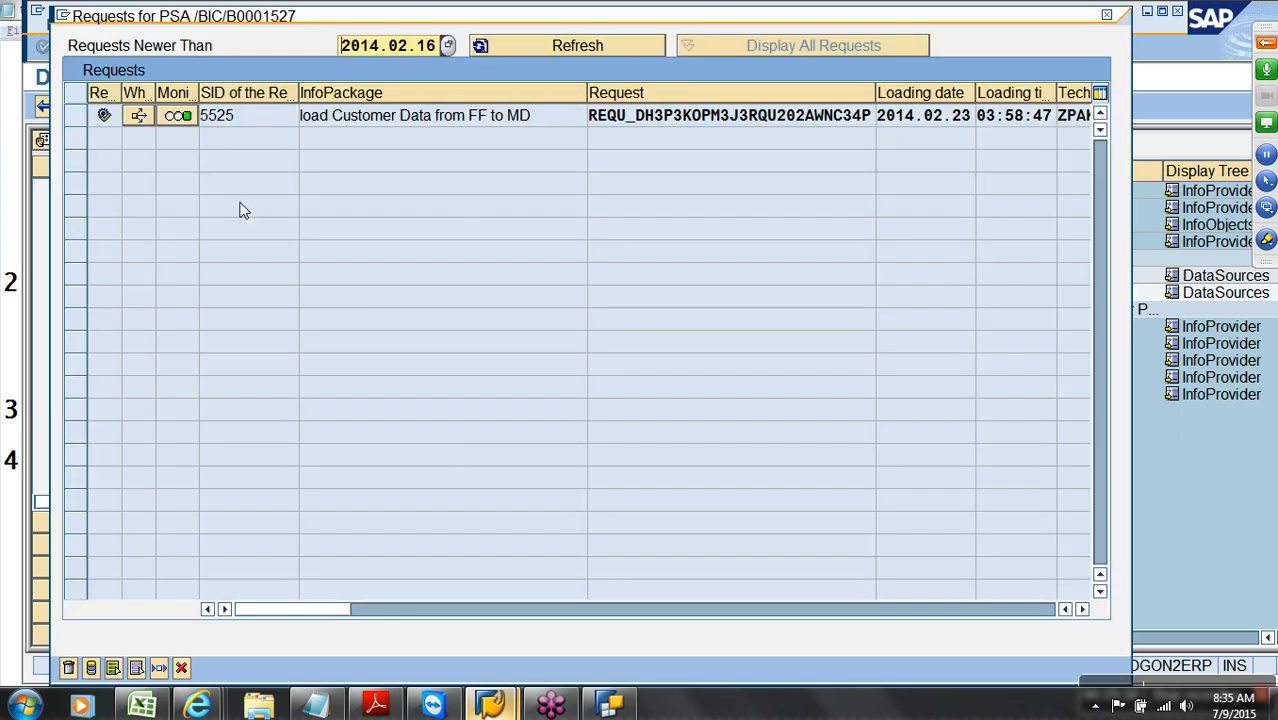
left_click(80, 118)
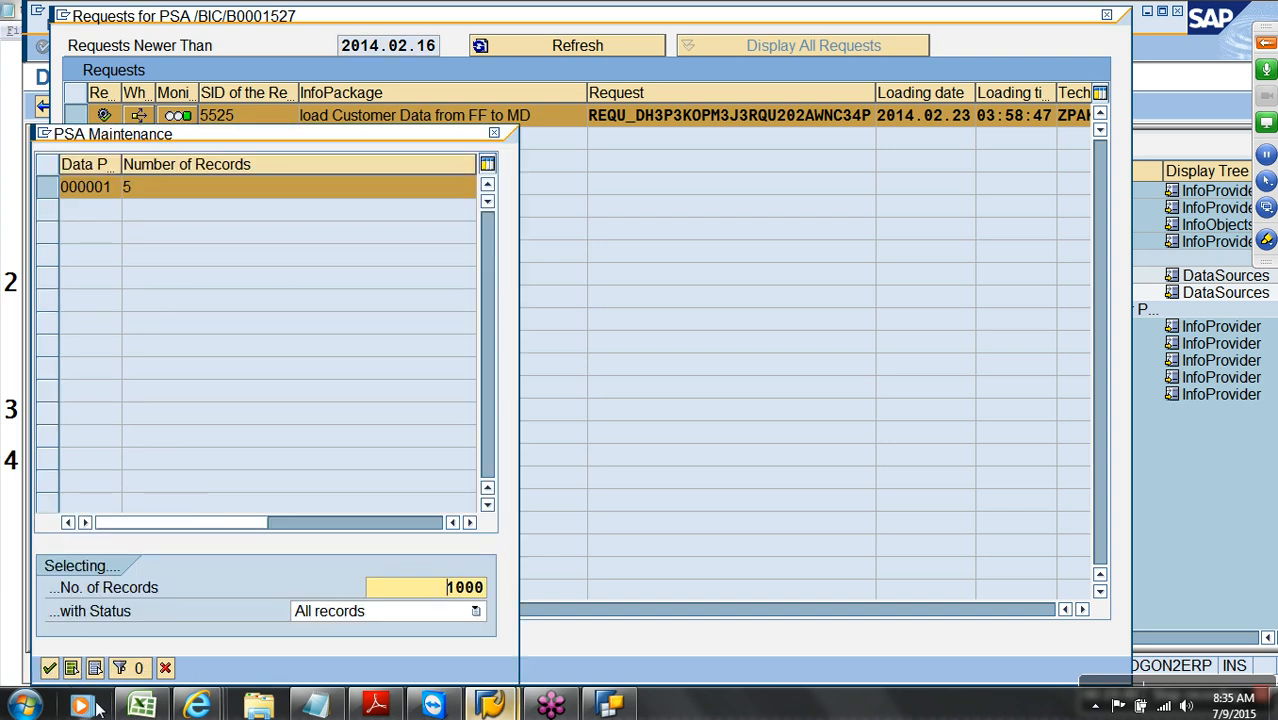
key("Return")
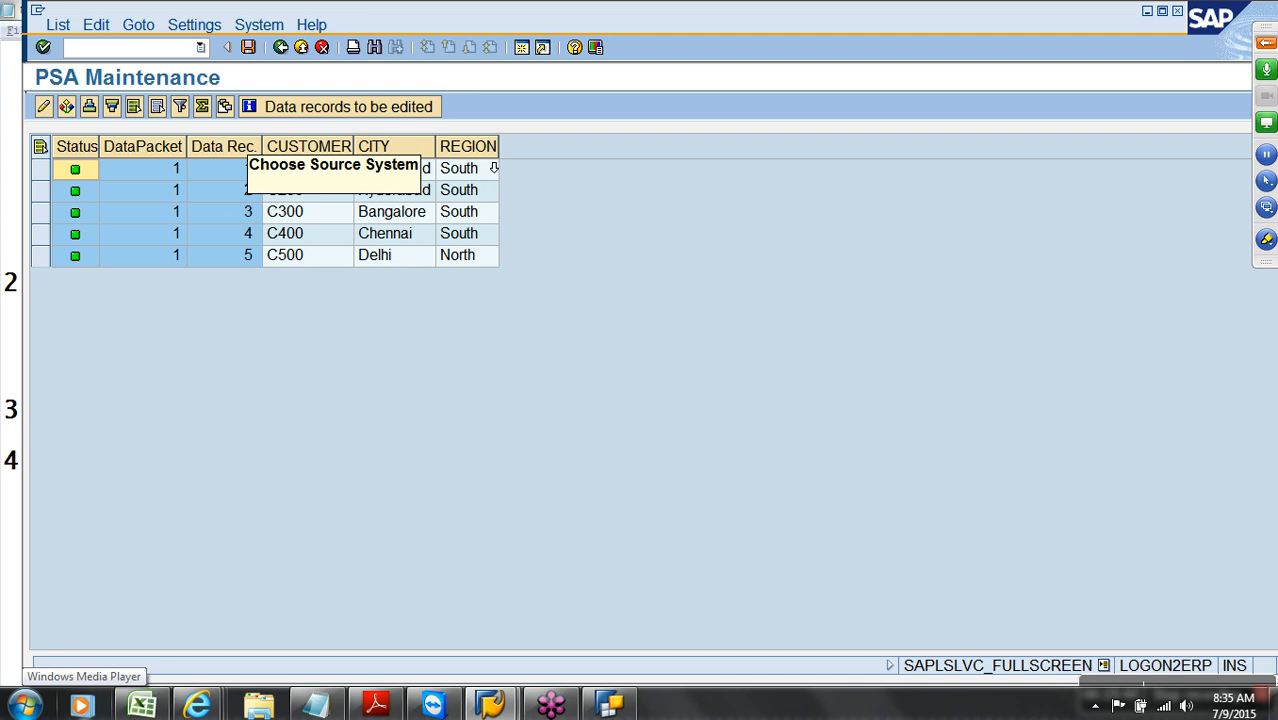
left_click(483, 150)
left_click(371, 150, "ctrl")
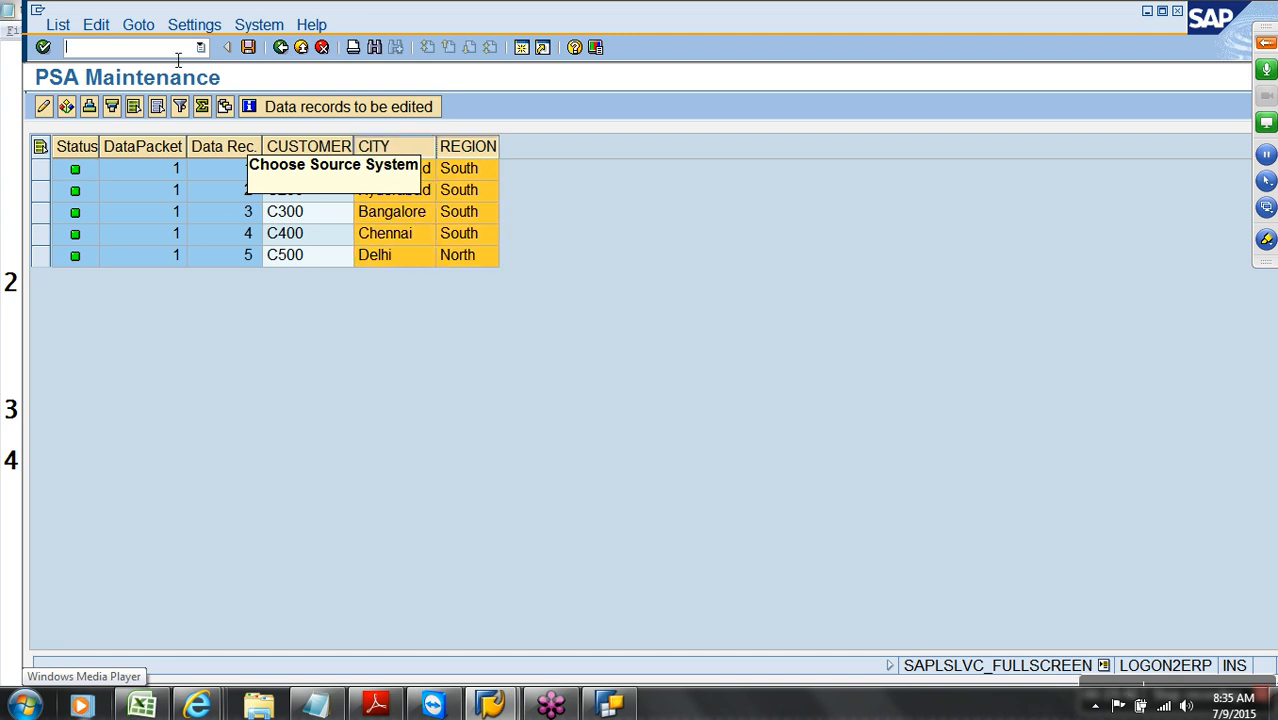
type("/n")
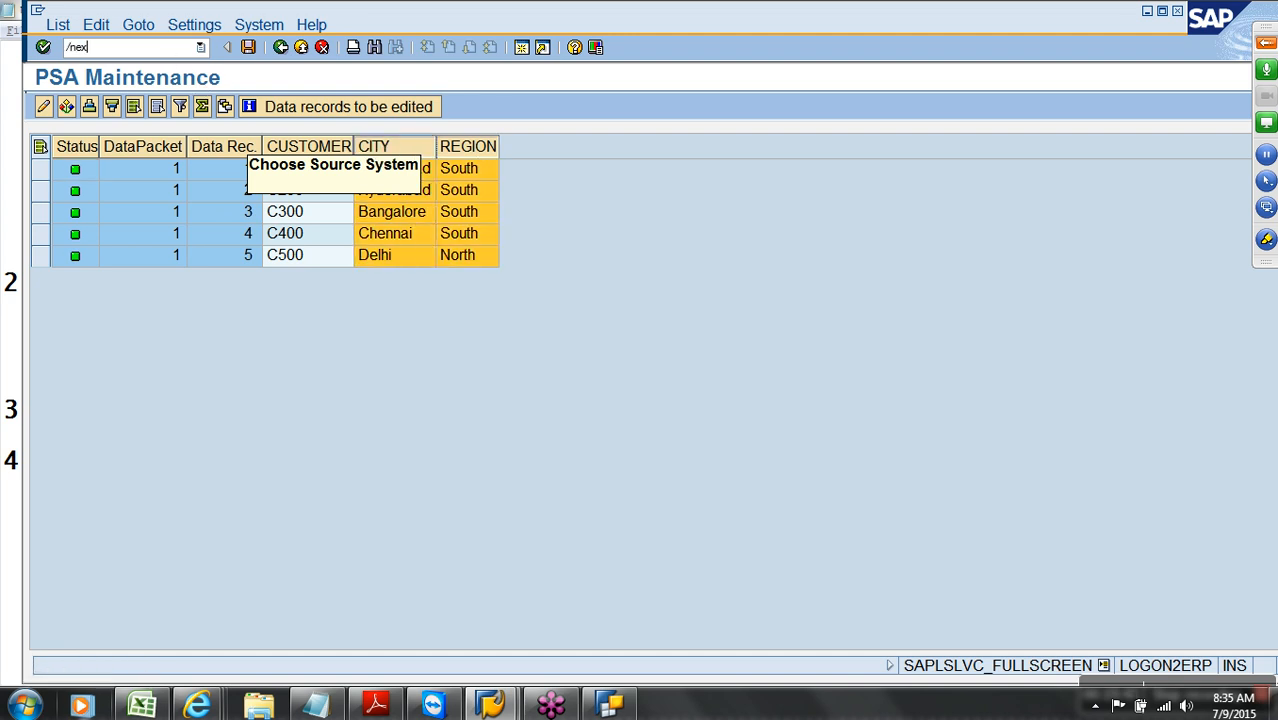
type("ex")
key("Return")
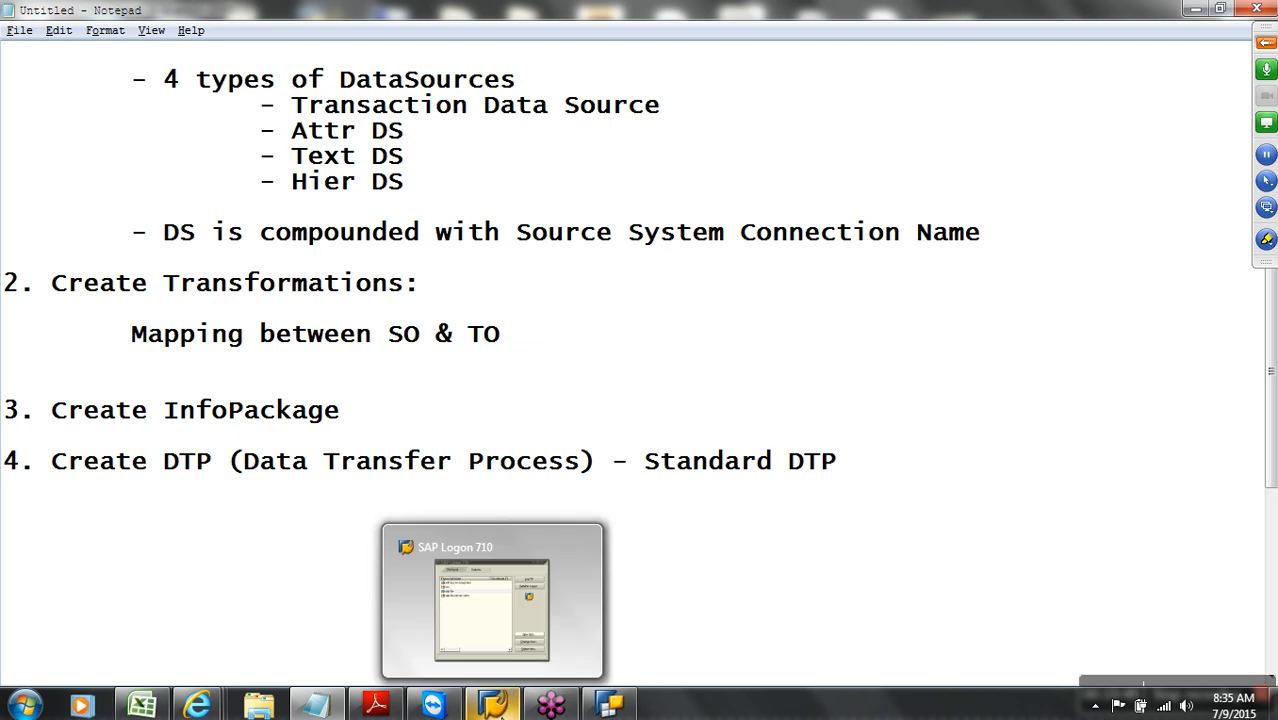
Log back on to the SAP system with the saved user and launch the workbench via rsa1
left_click(491, 705)
left_click(848, 129)
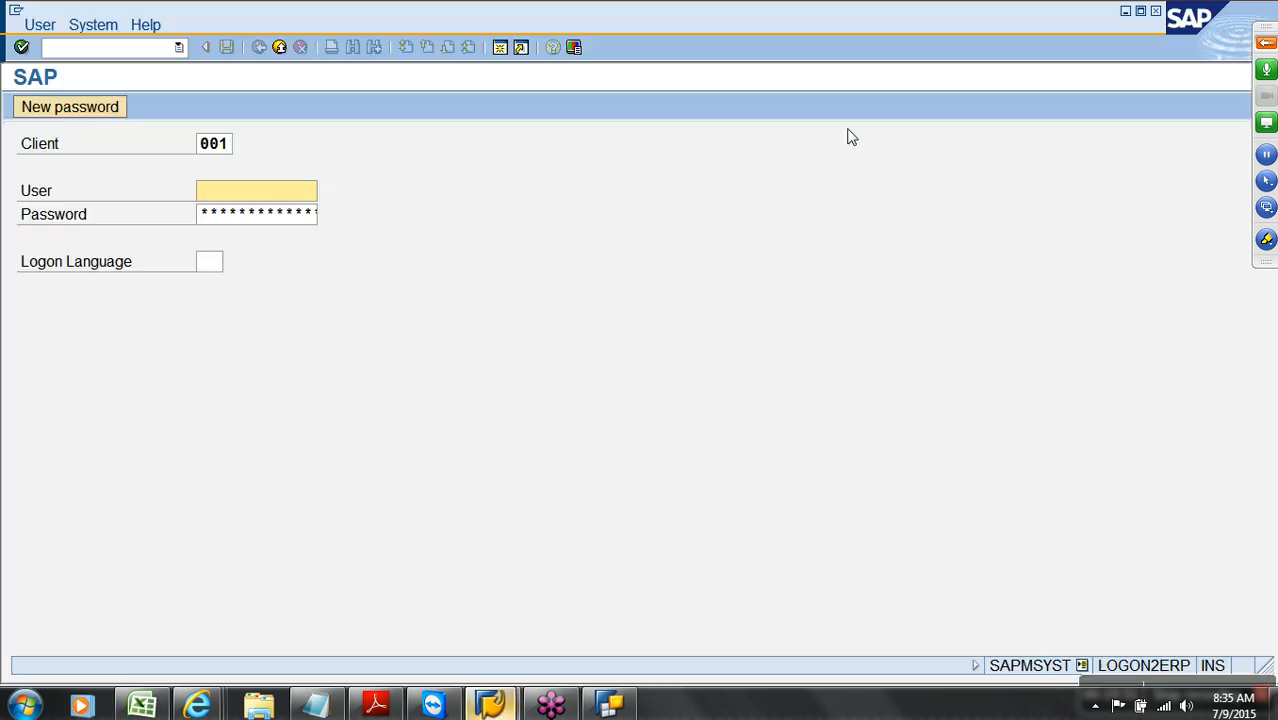
left_click(262, 197)
left_click(254, 209)
left_click(262, 215)
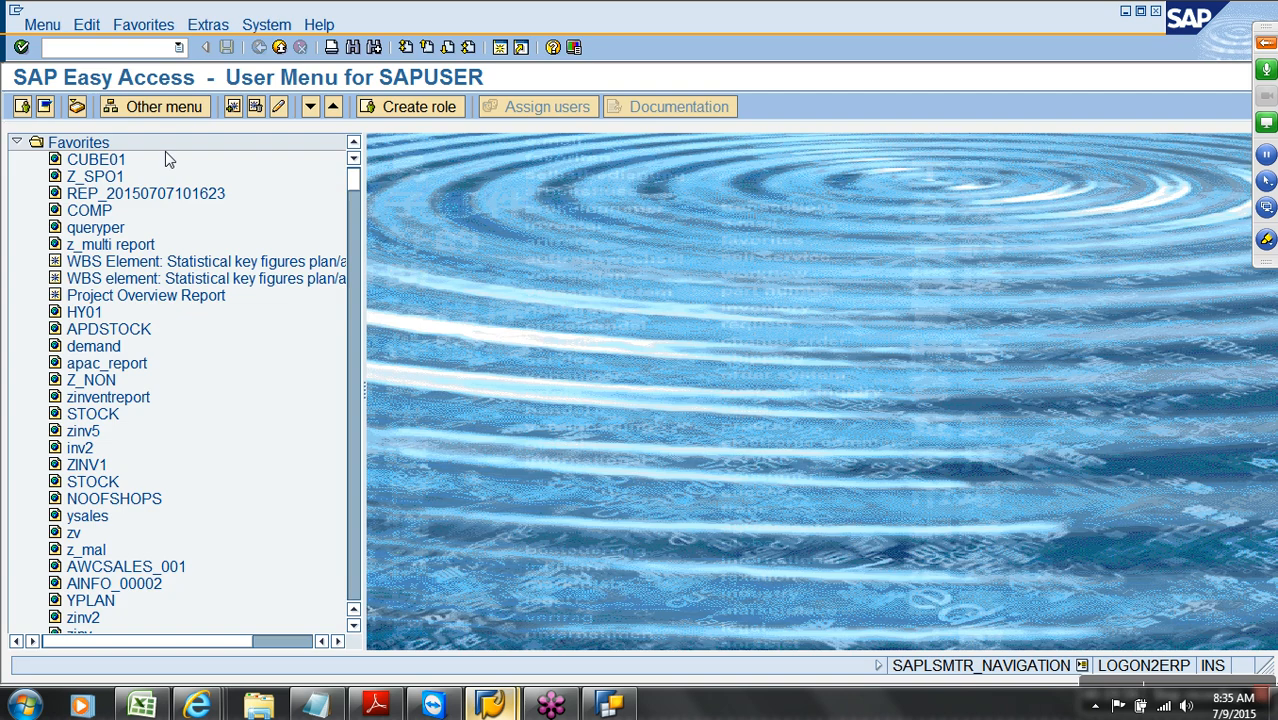
type("rsa1")
key("Return")
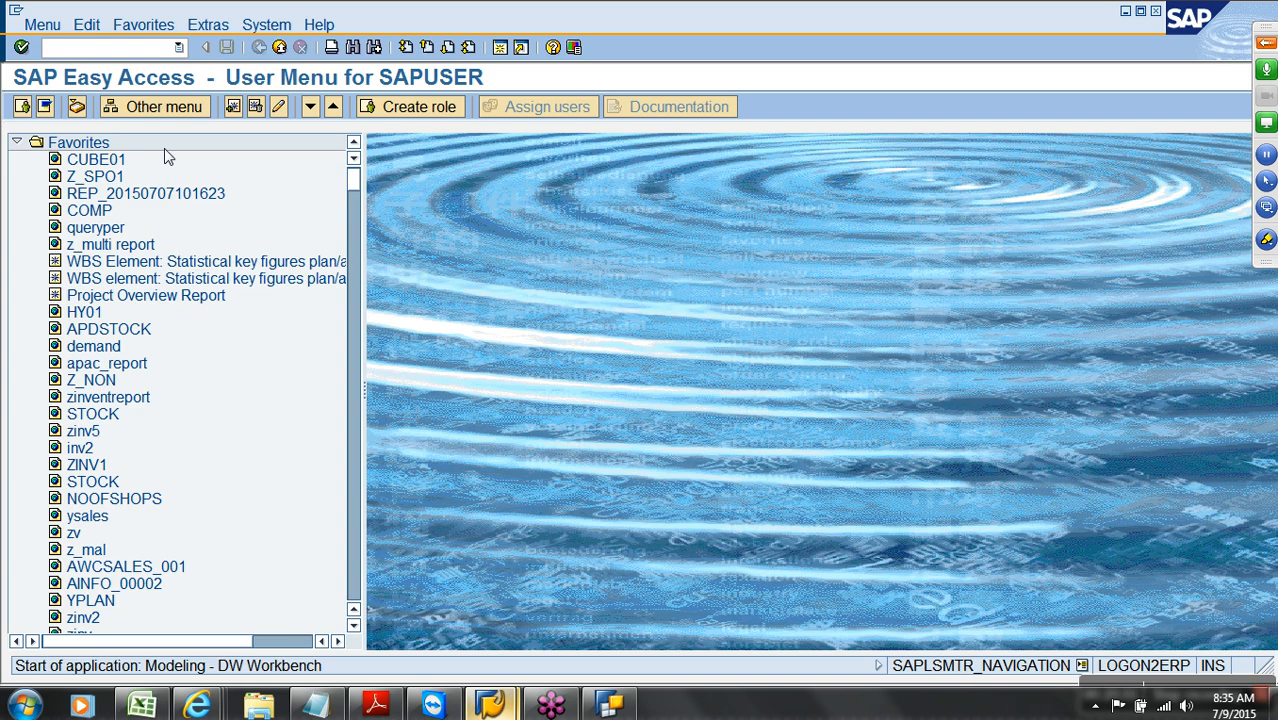
Expand Qbex > Customer > attributes > transformation and open Manage on customer_attr
left_click(208, 191)
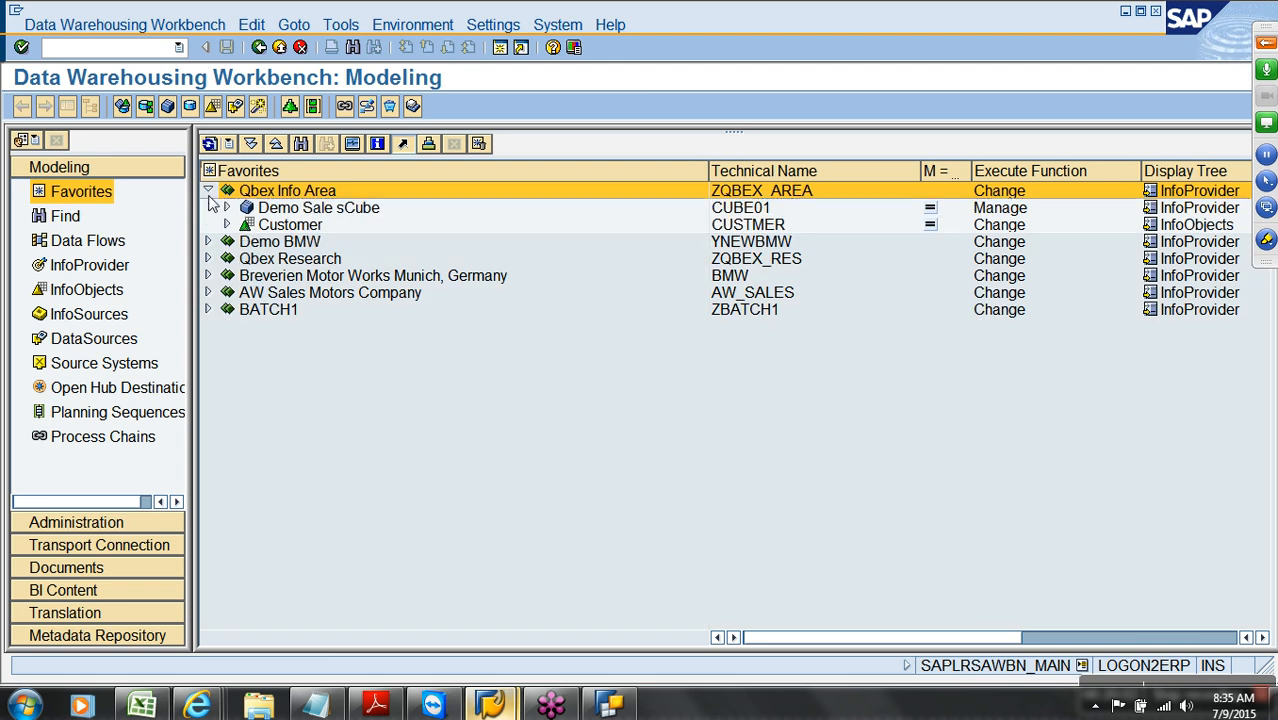
left_click(227, 224)
left_click(246, 241)
left_click(263, 259)
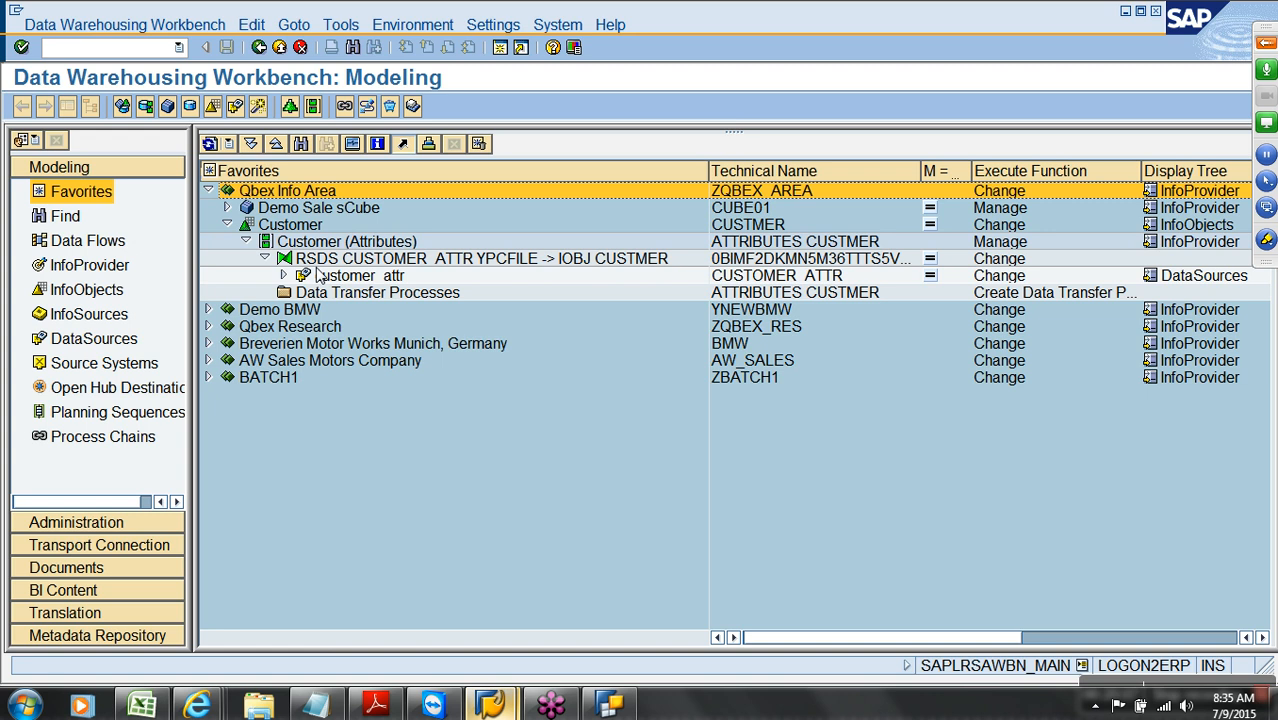
right_click(357, 276)
left_click(432, 459)
Review request 5525's PSA records C100–C500, then close the PSA requests list
left_click(52, 118)
left_click(69, 668)
key("Return")
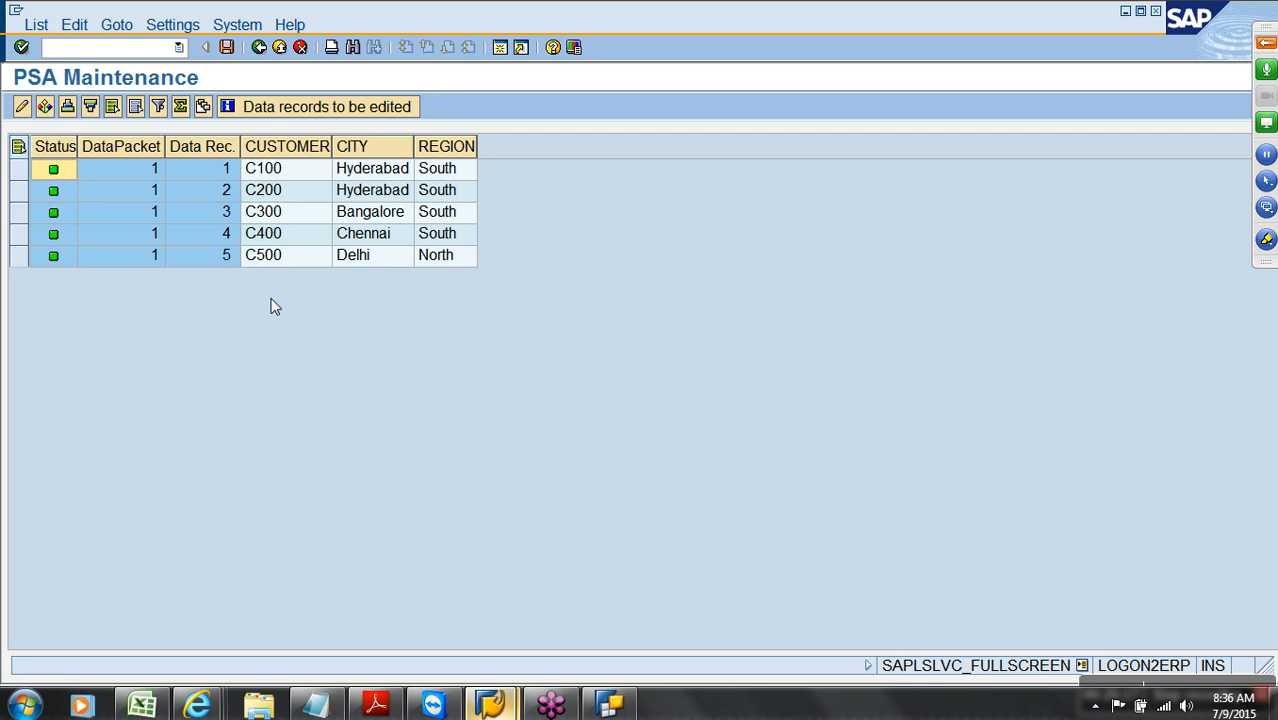
left_click_drag(320, 168, 445, 162)
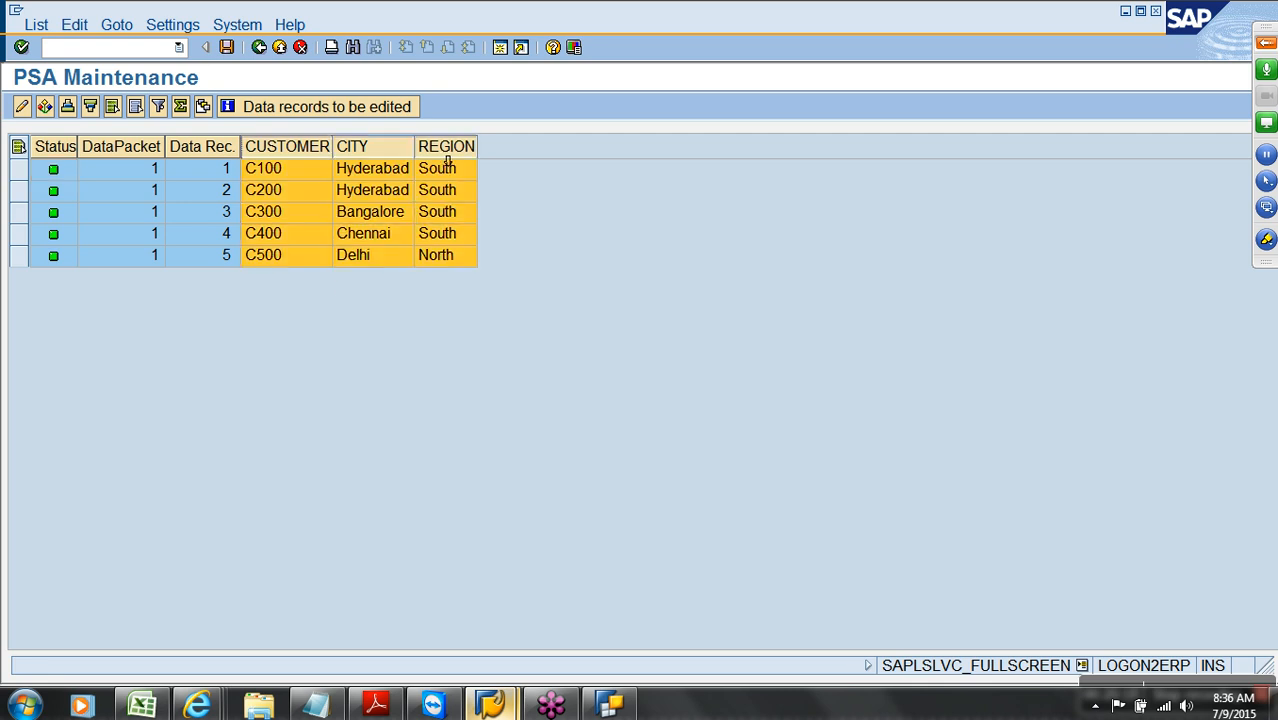
left_click(280, 47)
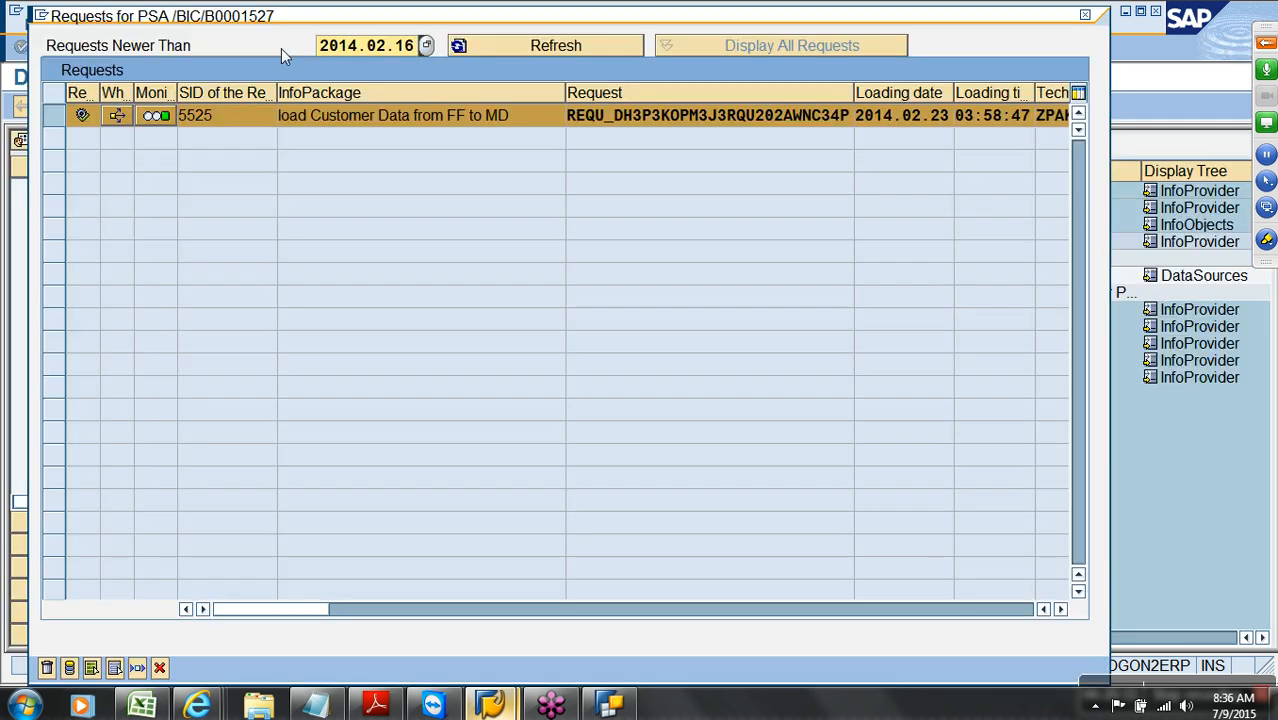
left_click(161, 671)
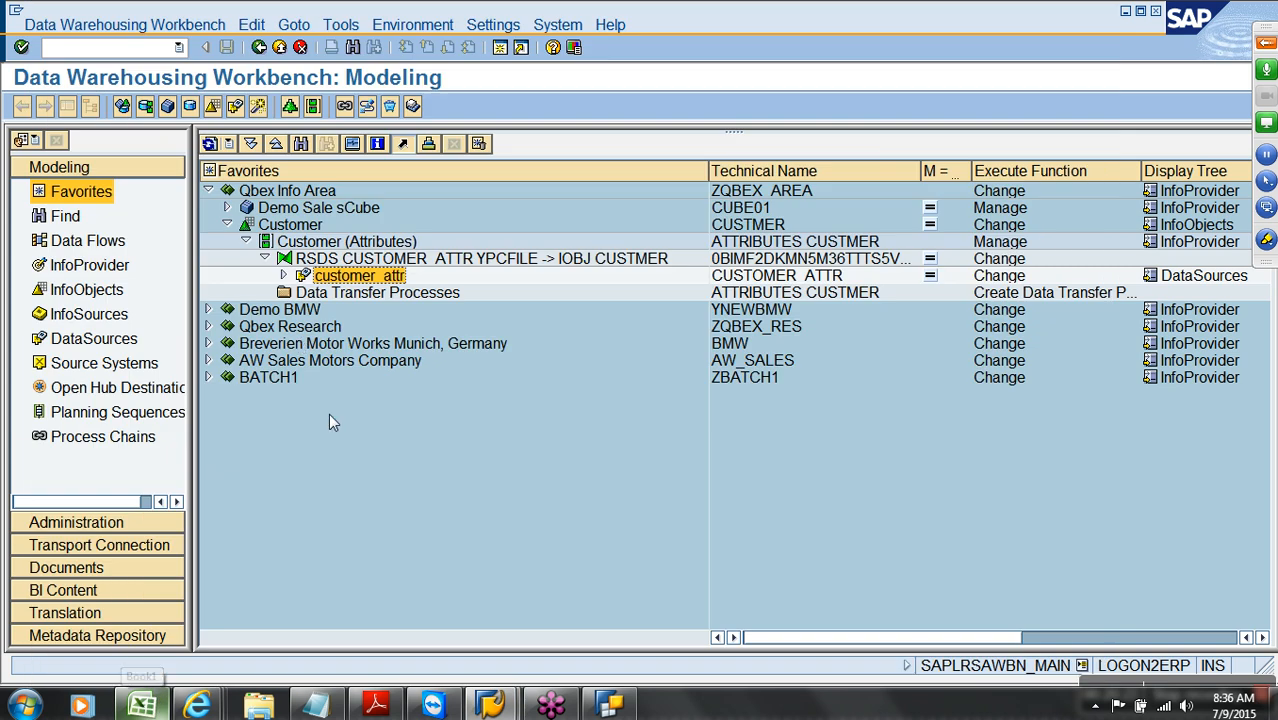
left_click(352, 300)
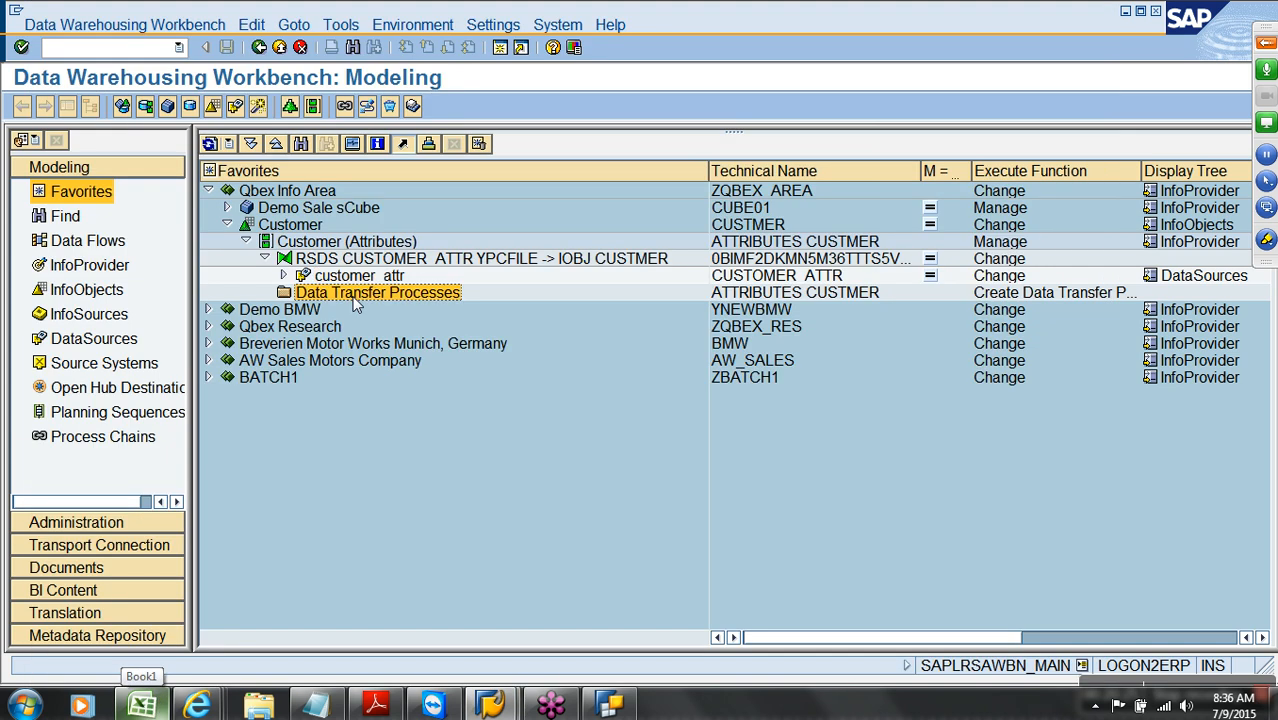
Create the DTP from CUSTOMER_ATTR / YPCFILE into CUSTMER attributes and activate it, accepting the warning
right_click(353, 302)
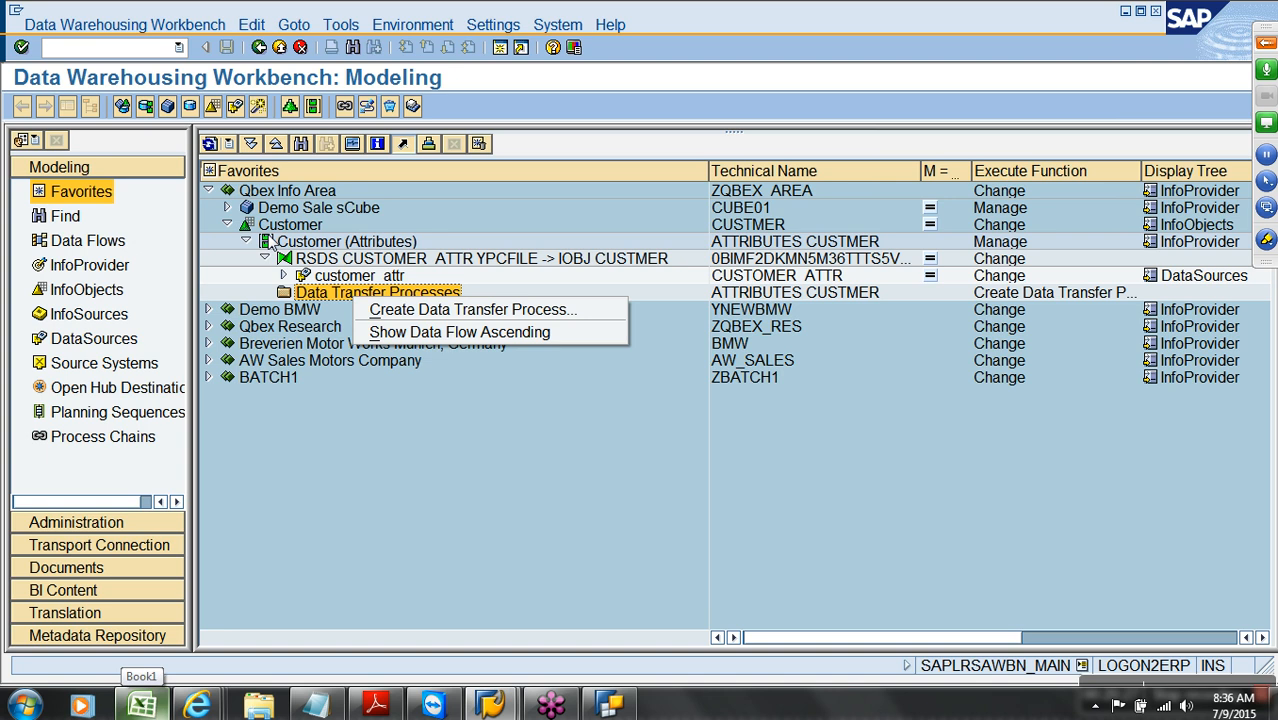
right_click(306, 249)
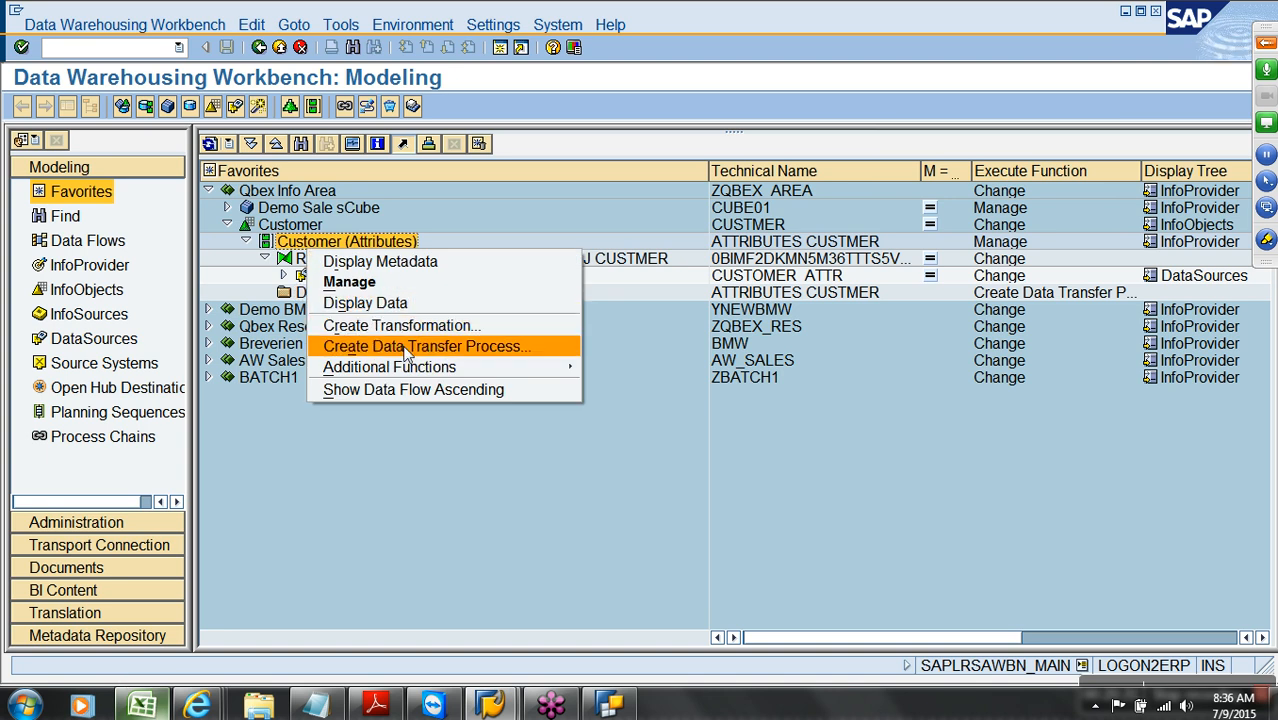
left_click(405, 348)
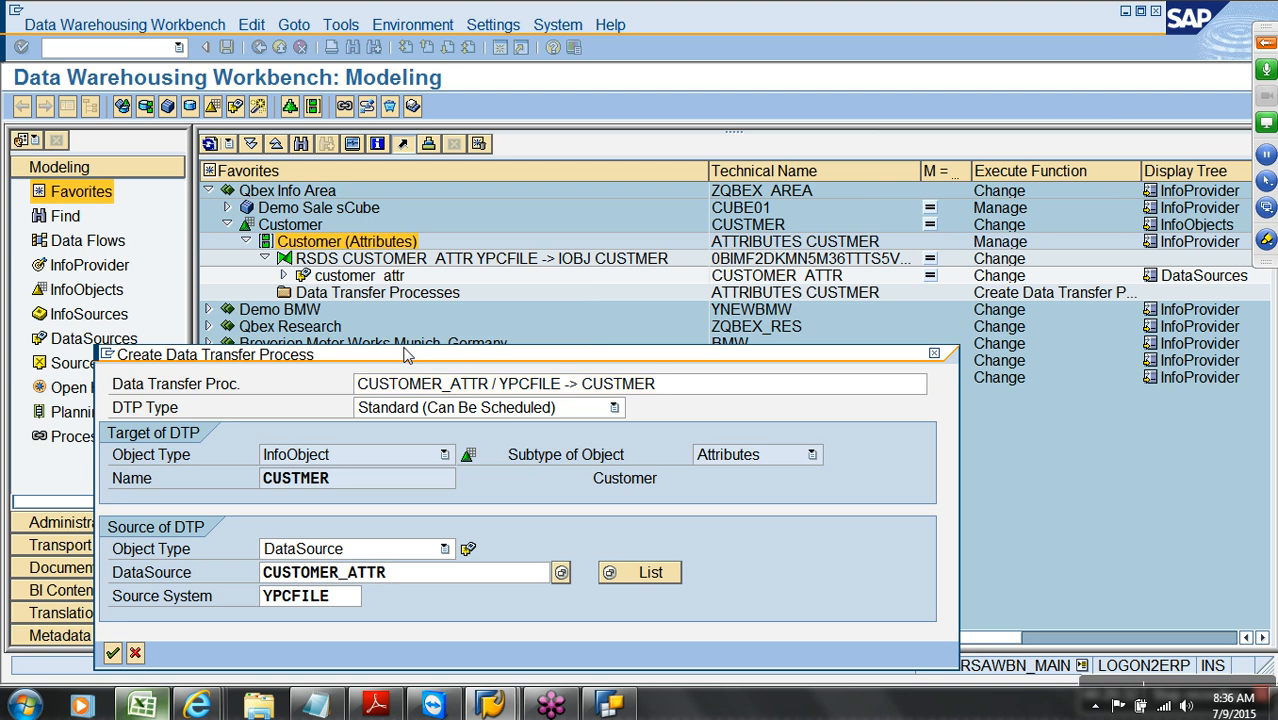
key("Return")
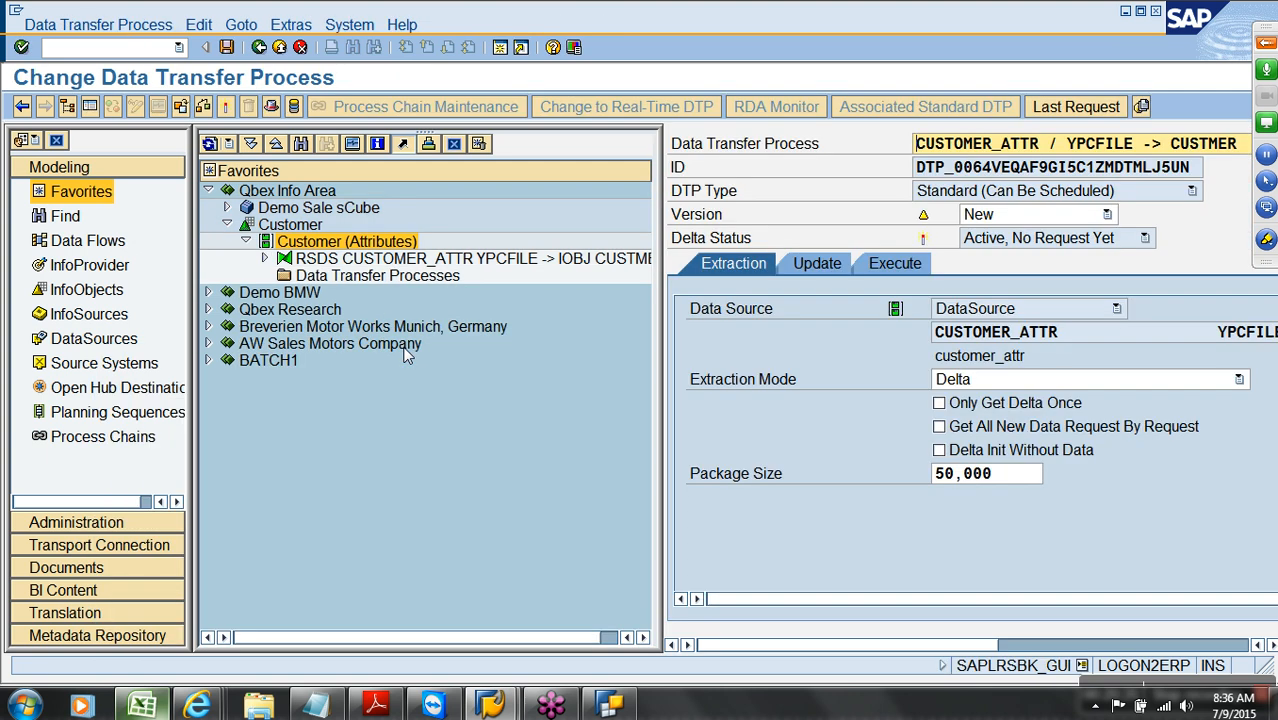
left_click(89, 106)
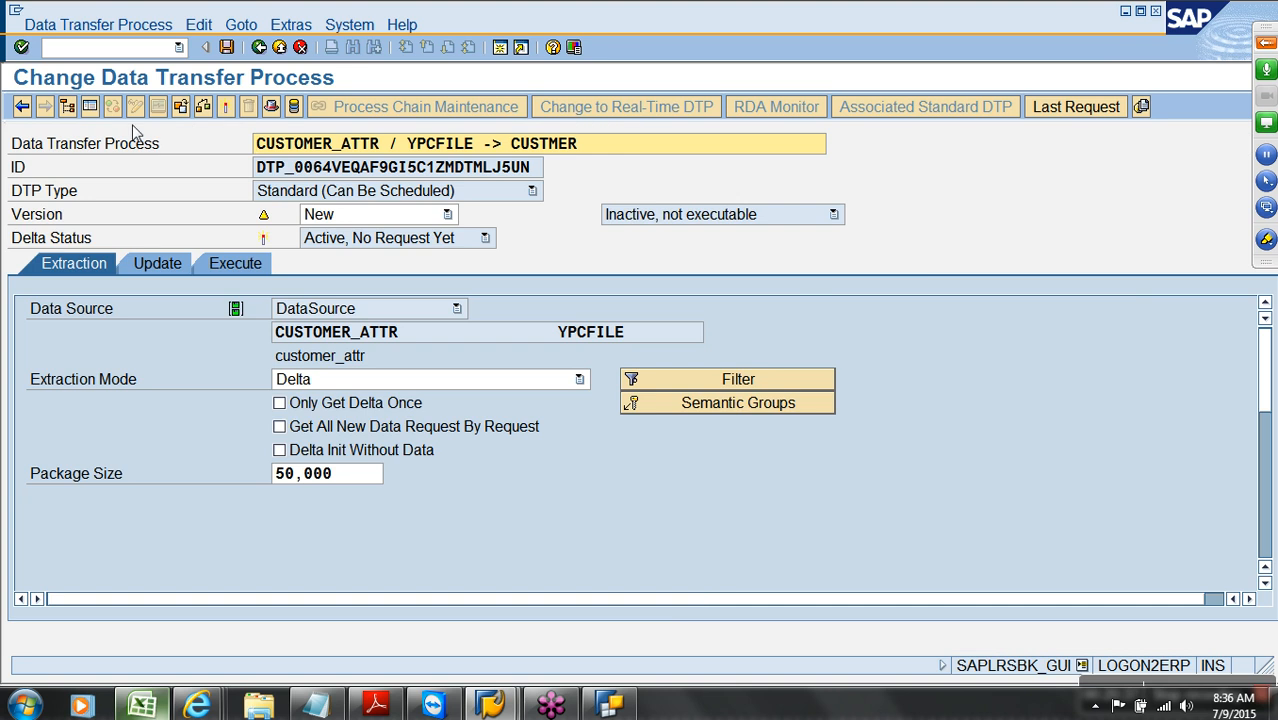
left_click(227, 108)
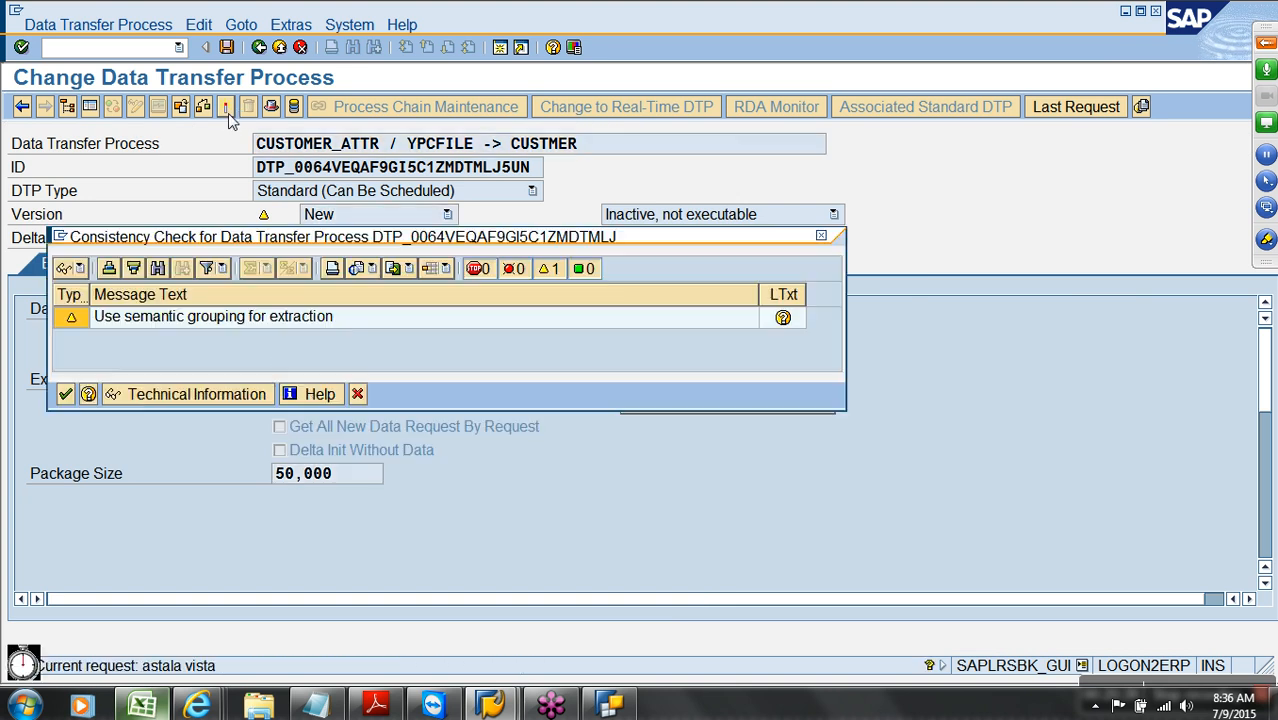
left_click(65, 394)
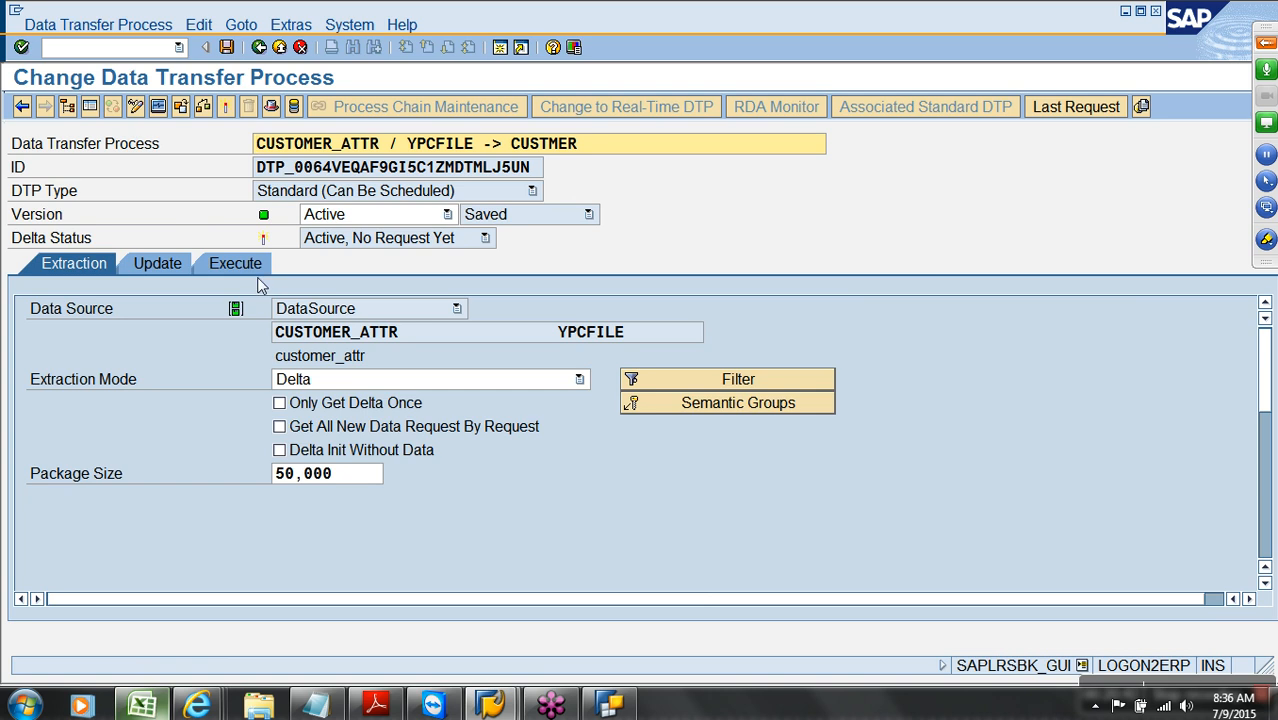
Execute the DTP, check the monitor shows 5 records loaded green, and return to modelling
left_click(245, 265)
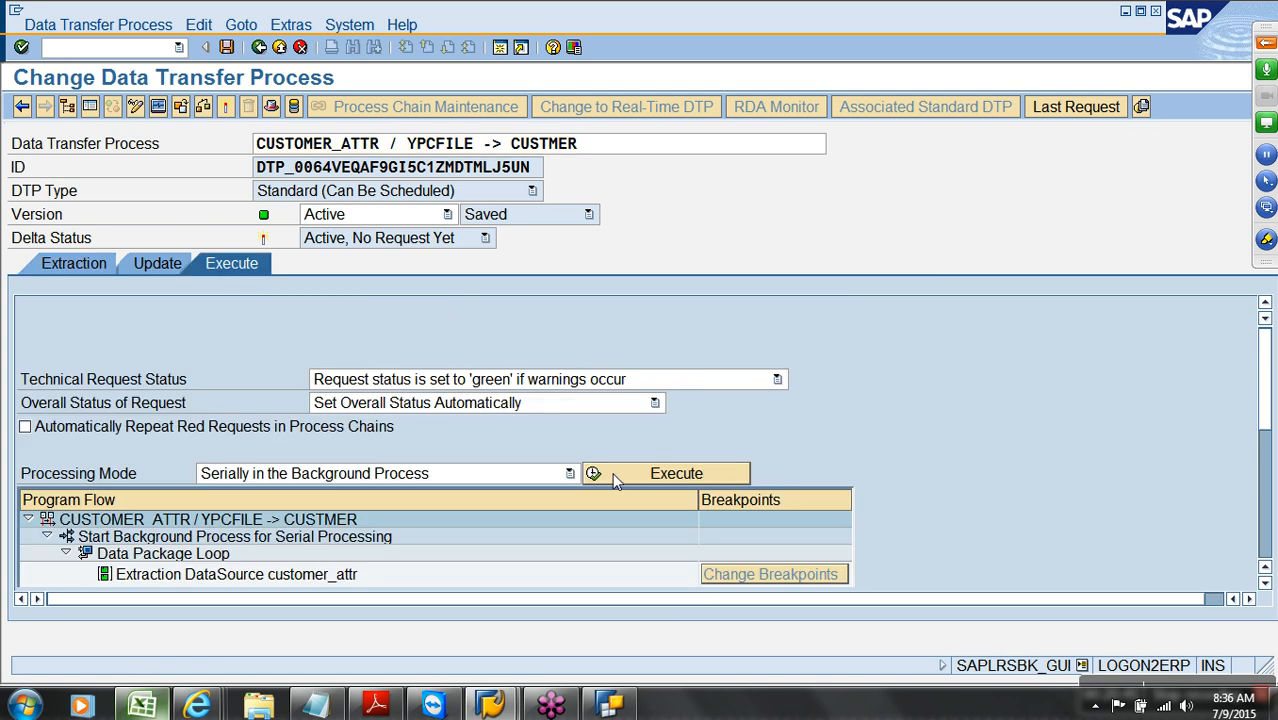
left_click(616, 478)
left_click(362, 408)
left_click(280, 47)
right_click(311, 229)
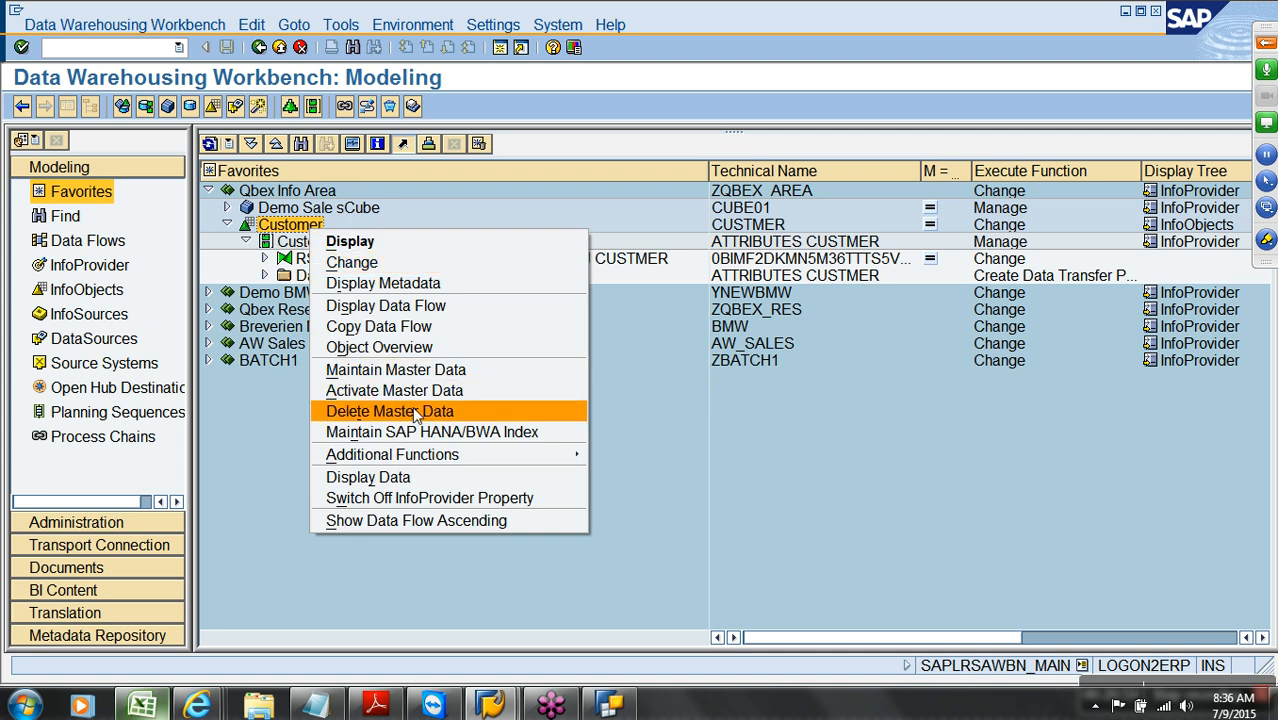
List all CUSTMER master data records via Maintain Master Data, then go back
left_click(400, 371)
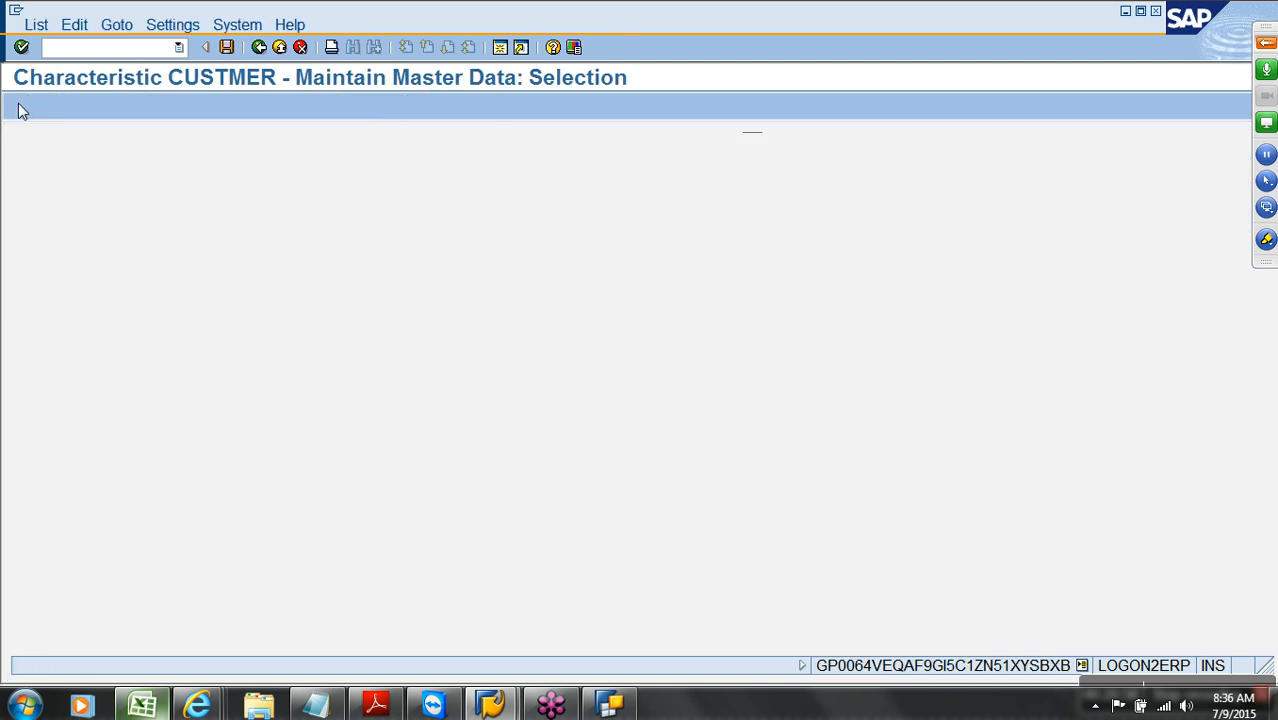
left_click(22, 107)
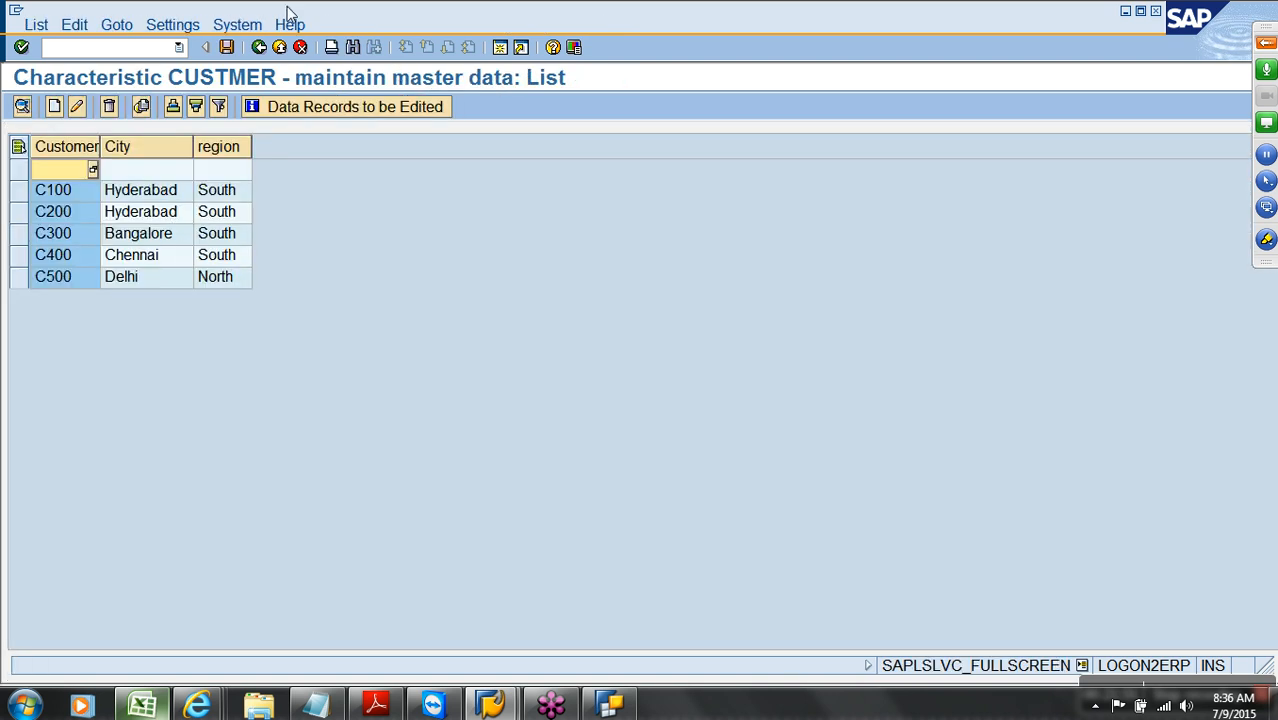
left_click(281, 48)
left_click(281, 48)
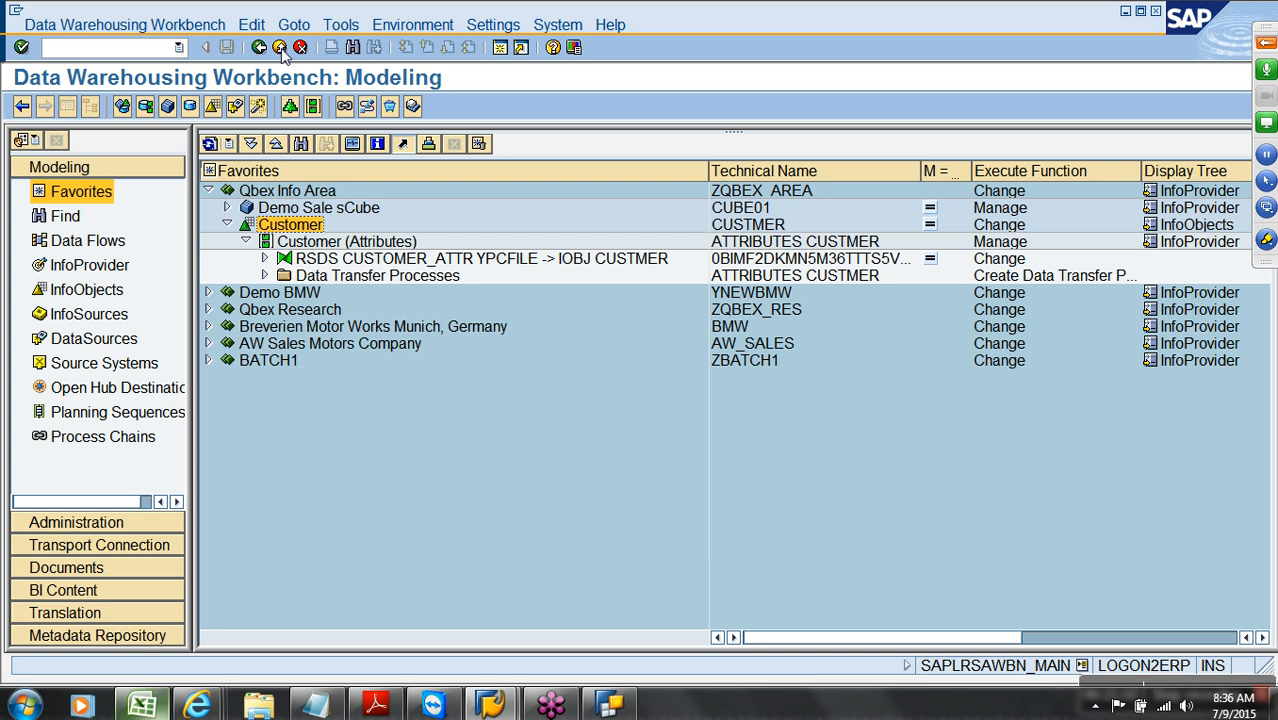
View /BIC/PCUSTMER table contents C100–C500 from CUSTMER's master data/texts tab, then back out
double_click(297, 226)
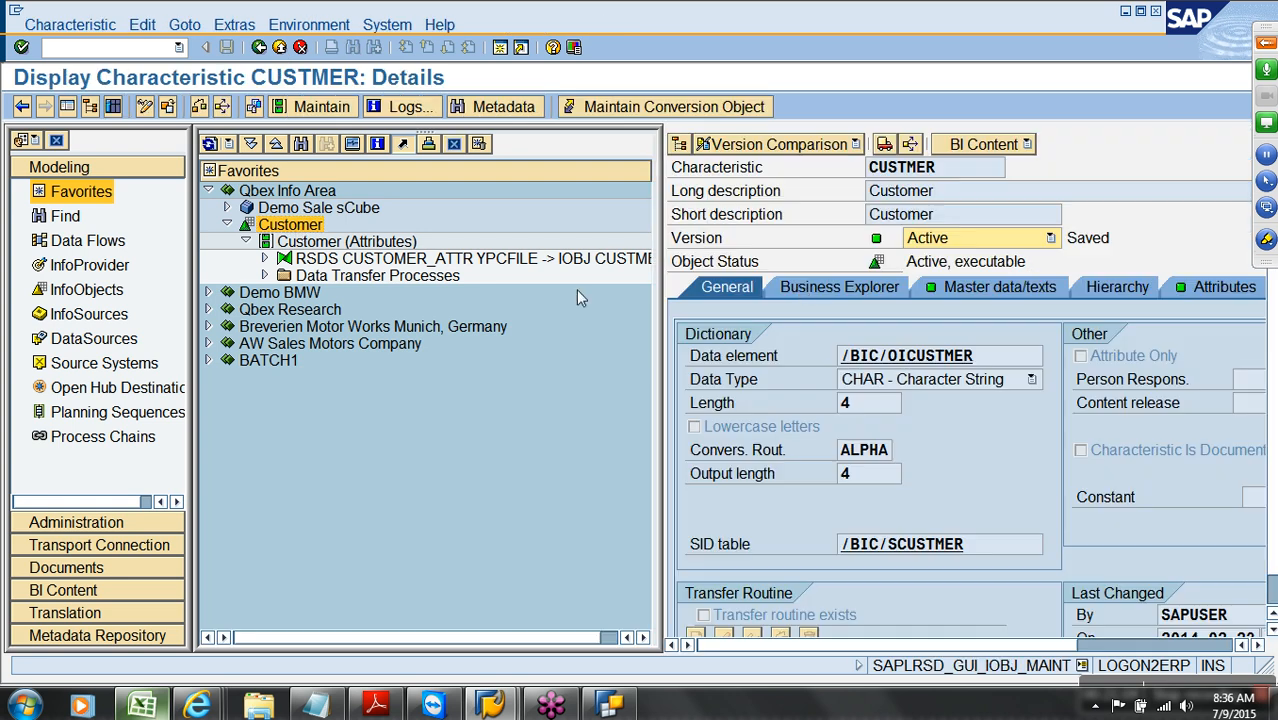
left_click(979, 286)
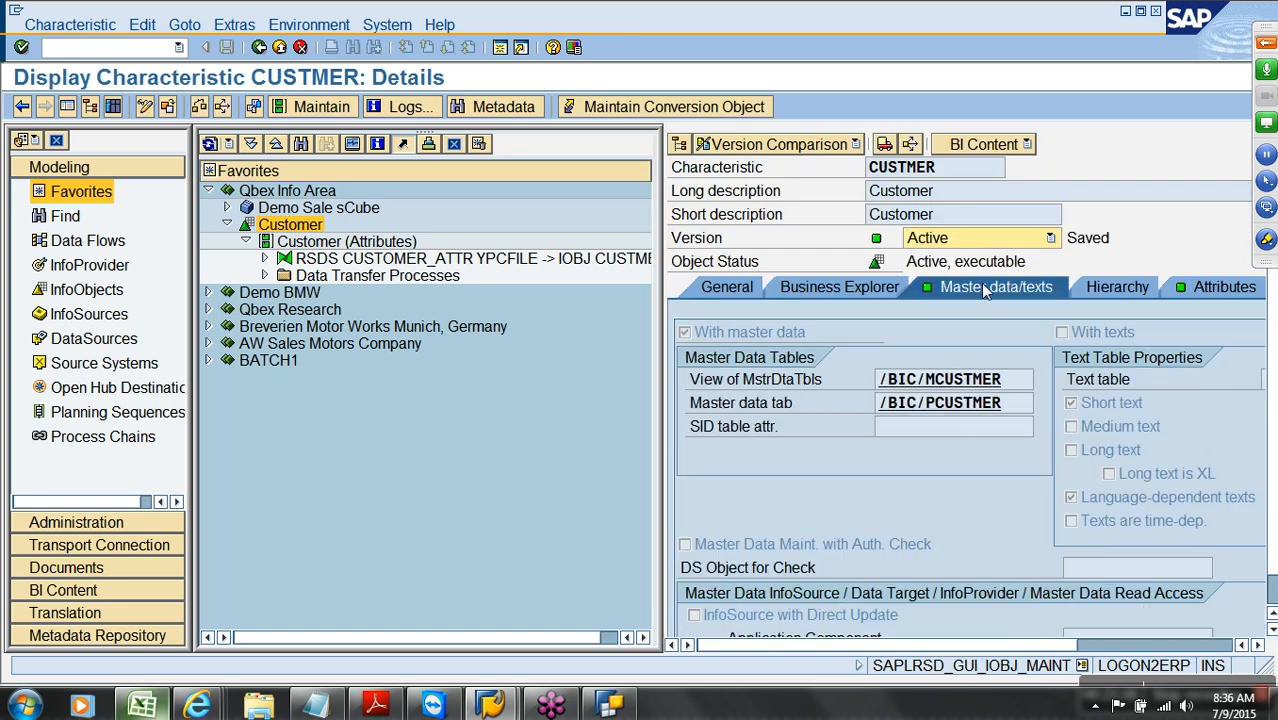
double_click(967, 410)
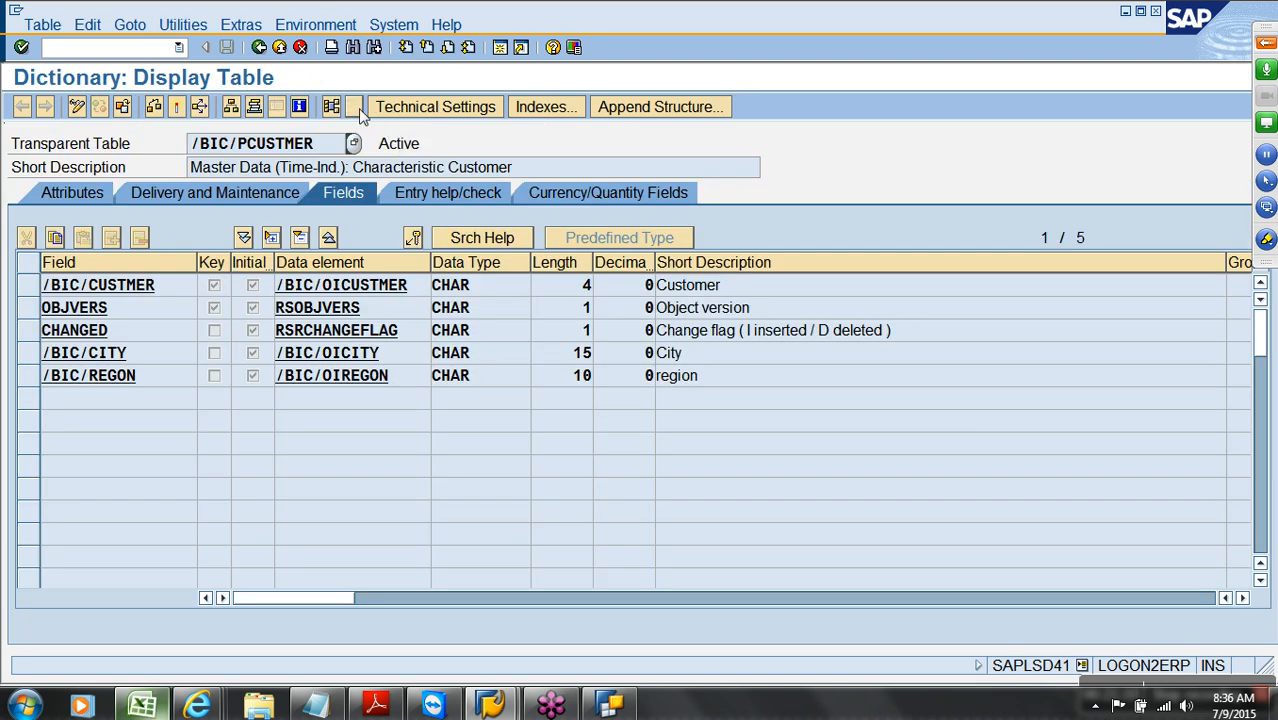
left_click(356, 107)
left_click(21, 106)
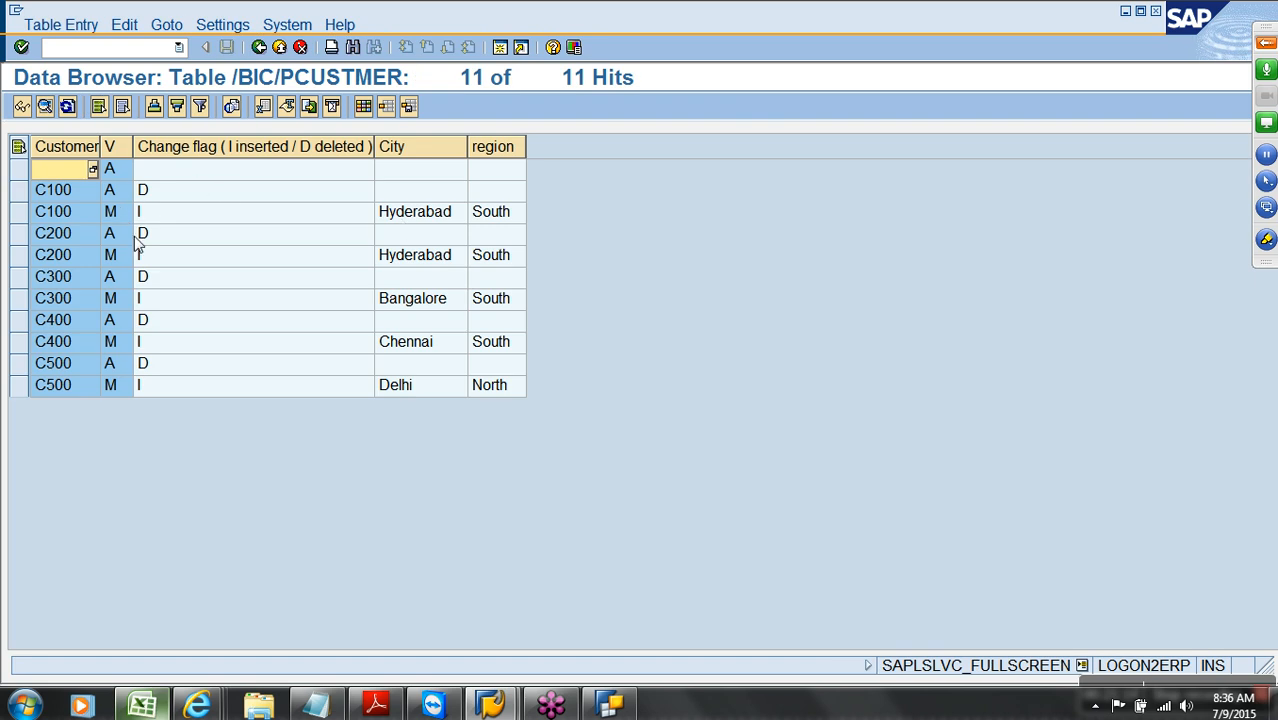
left_click(280, 50)
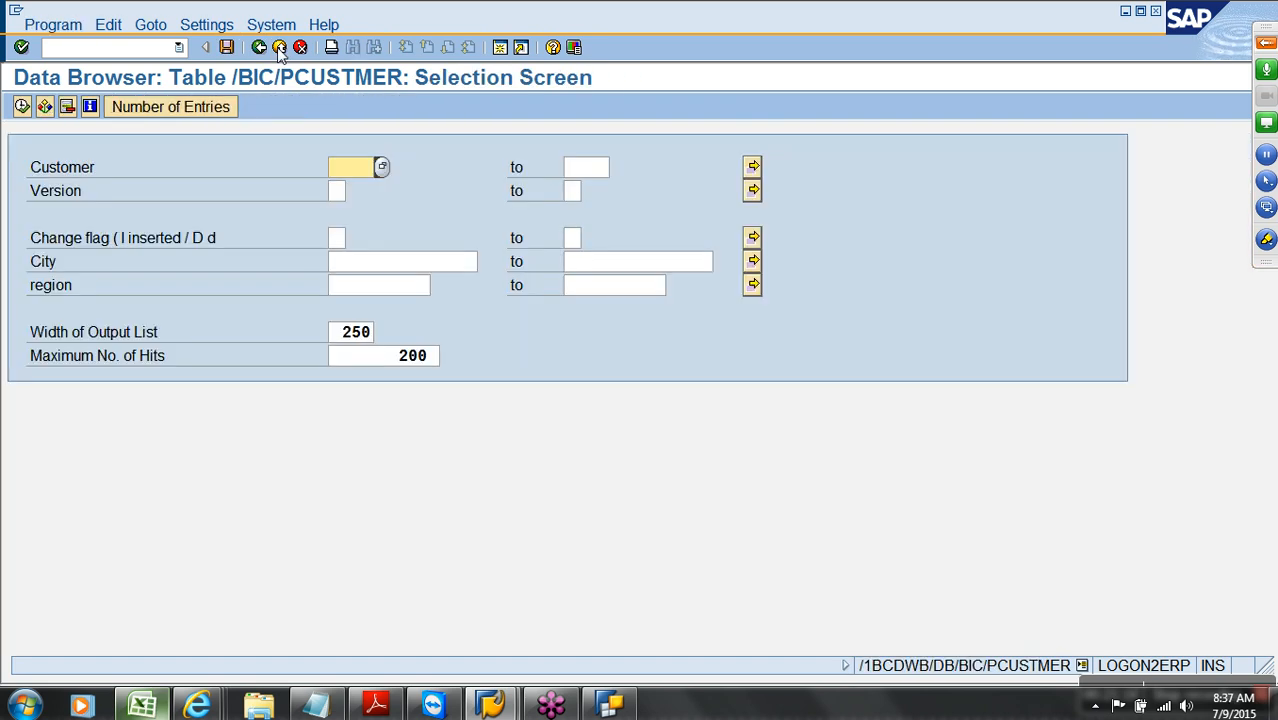
left_click(280, 50)
left_click(280, 50)
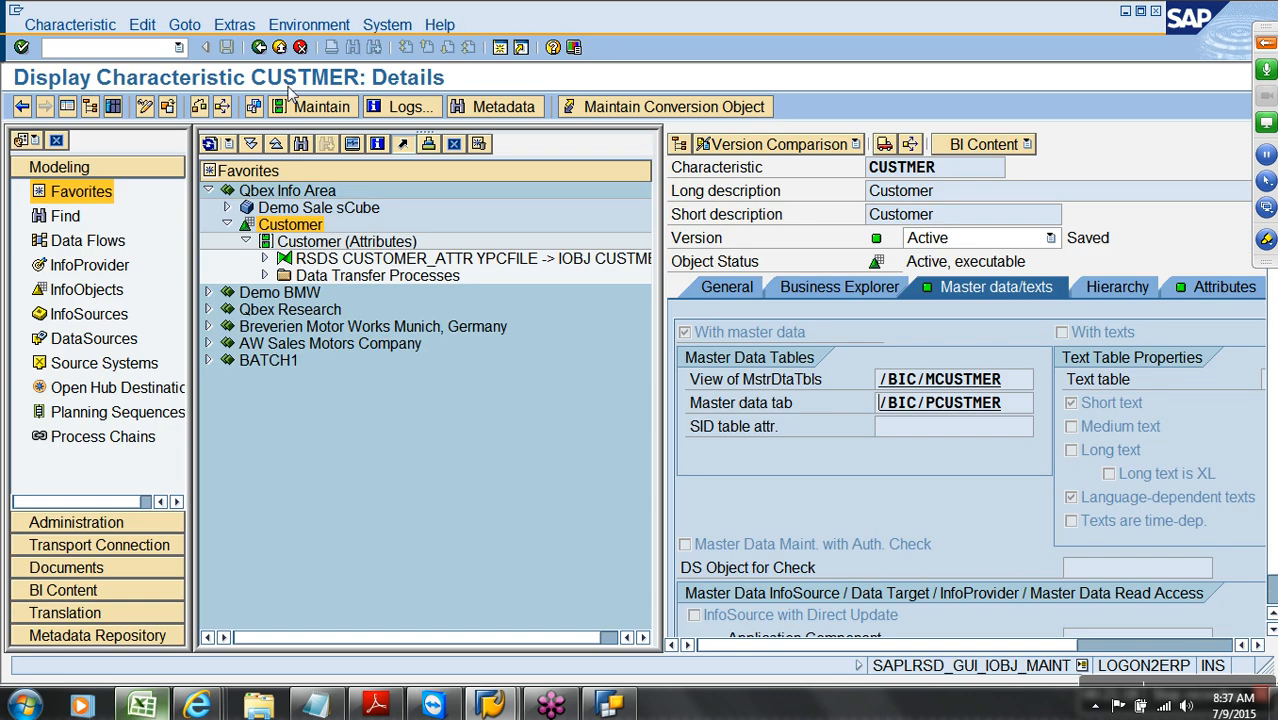
Activate CUSTMER's master data and confirm /BIC/PCUSTMER lists C100–C500 as active version A
right_click(300, 228)
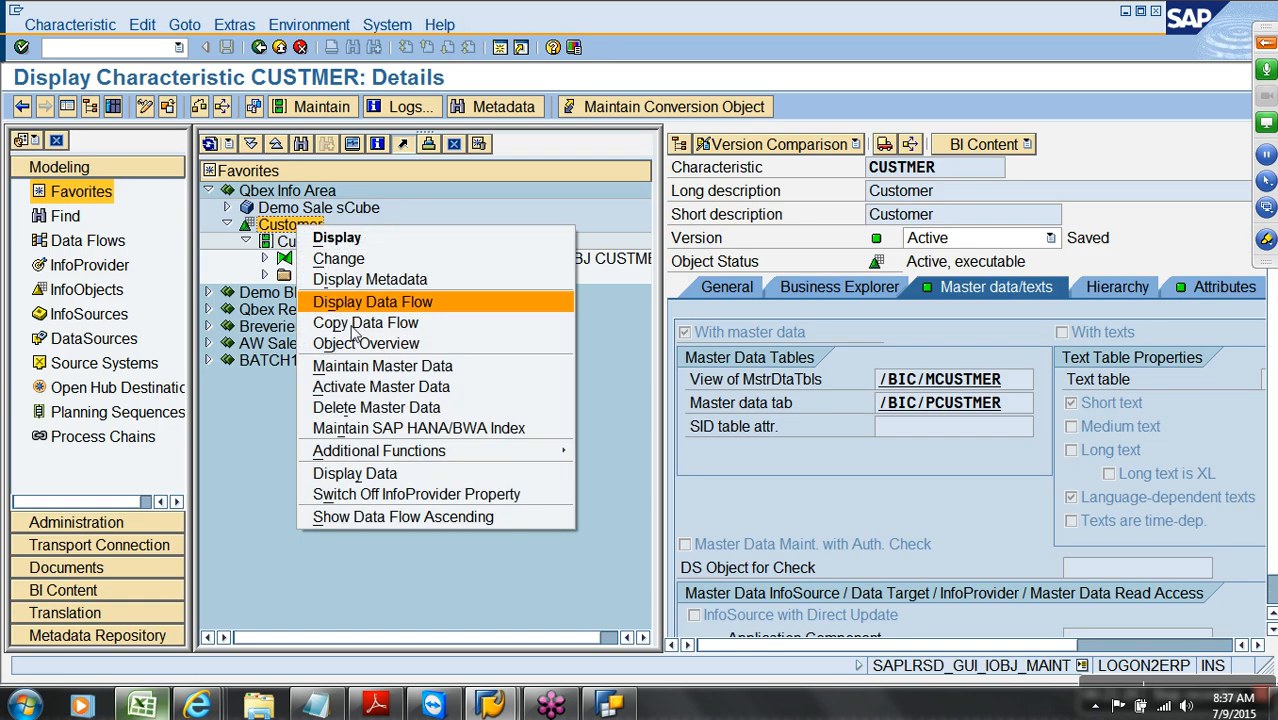
left_click(392, 388)
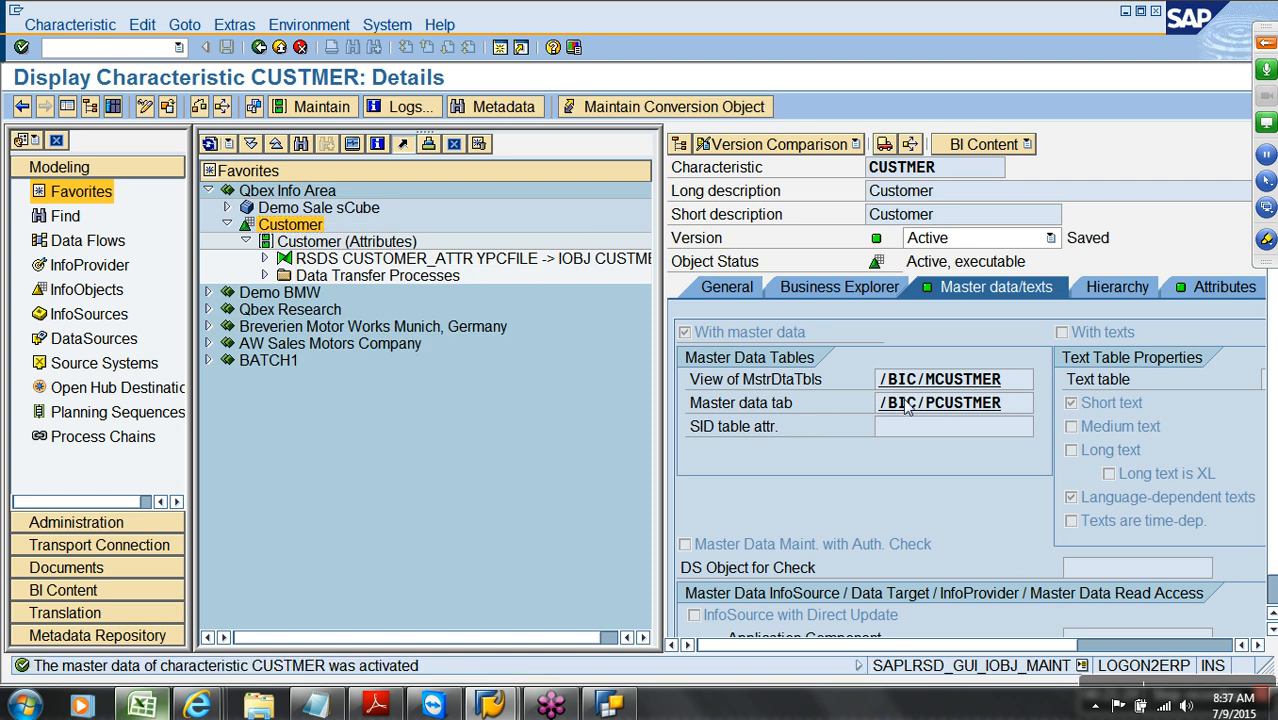
double_click(889, 404)
left_click(354, 106)
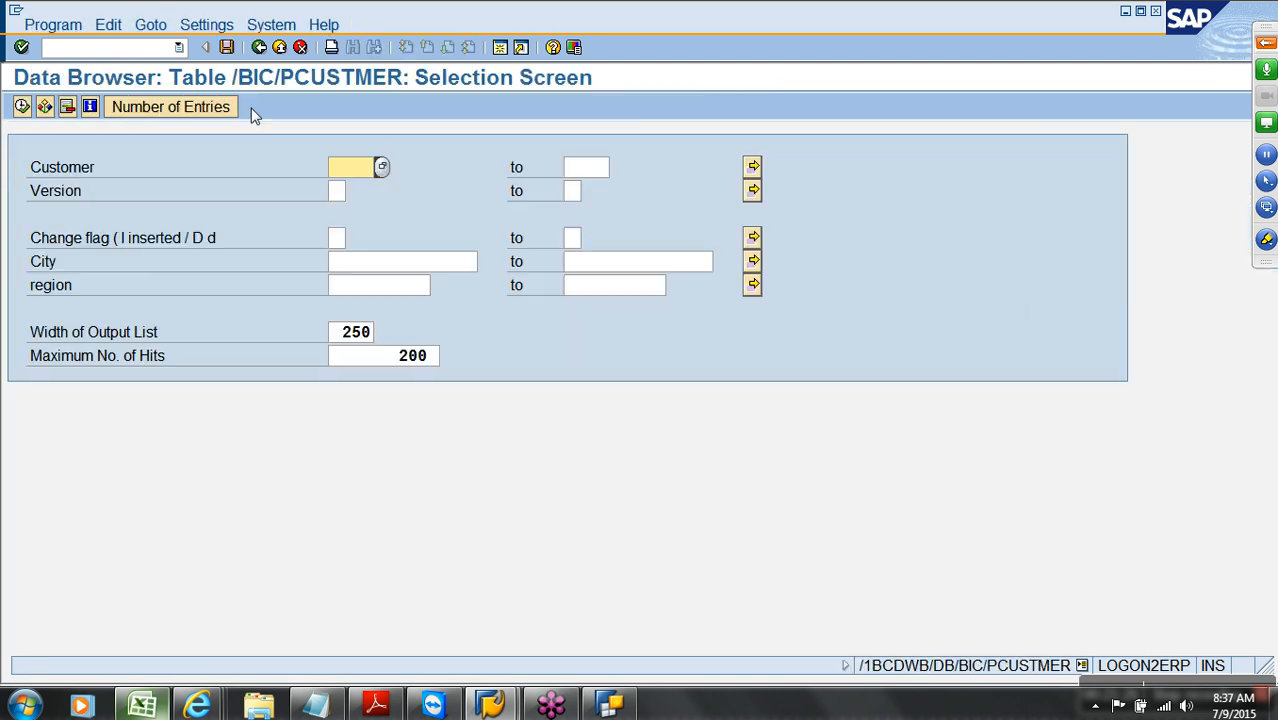
left_click(22, 105)
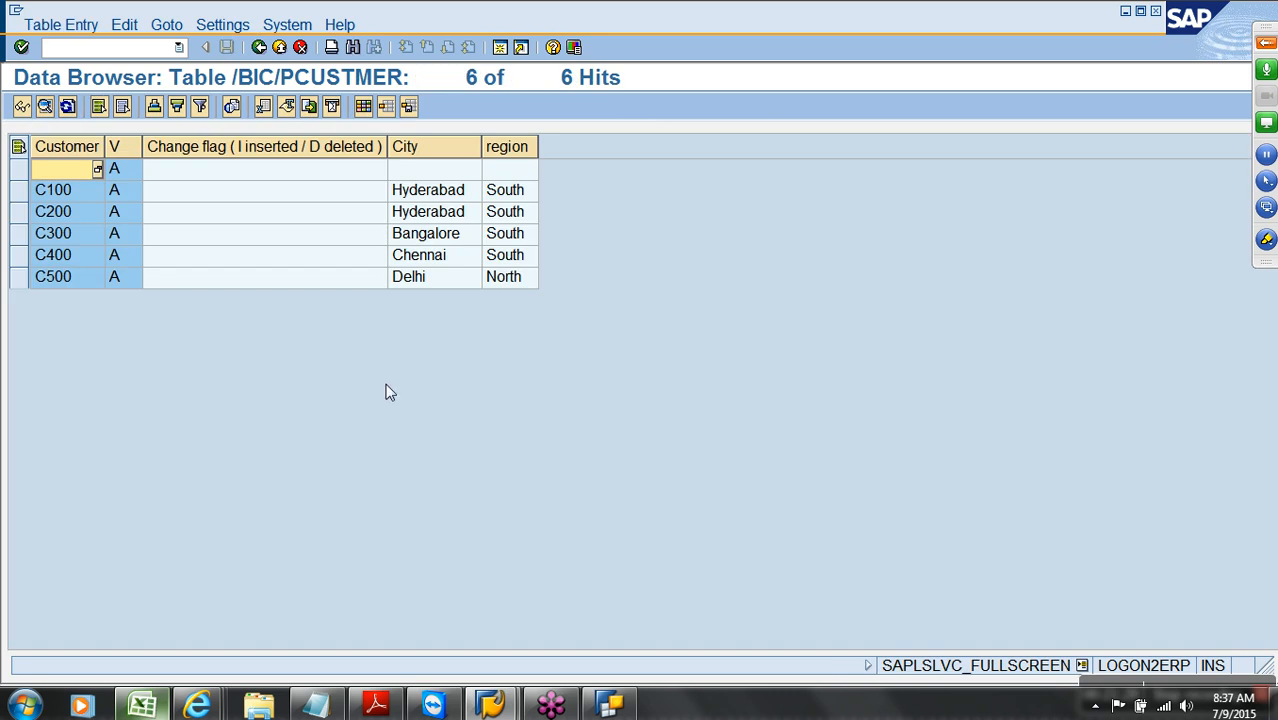
left_click(612, 703)
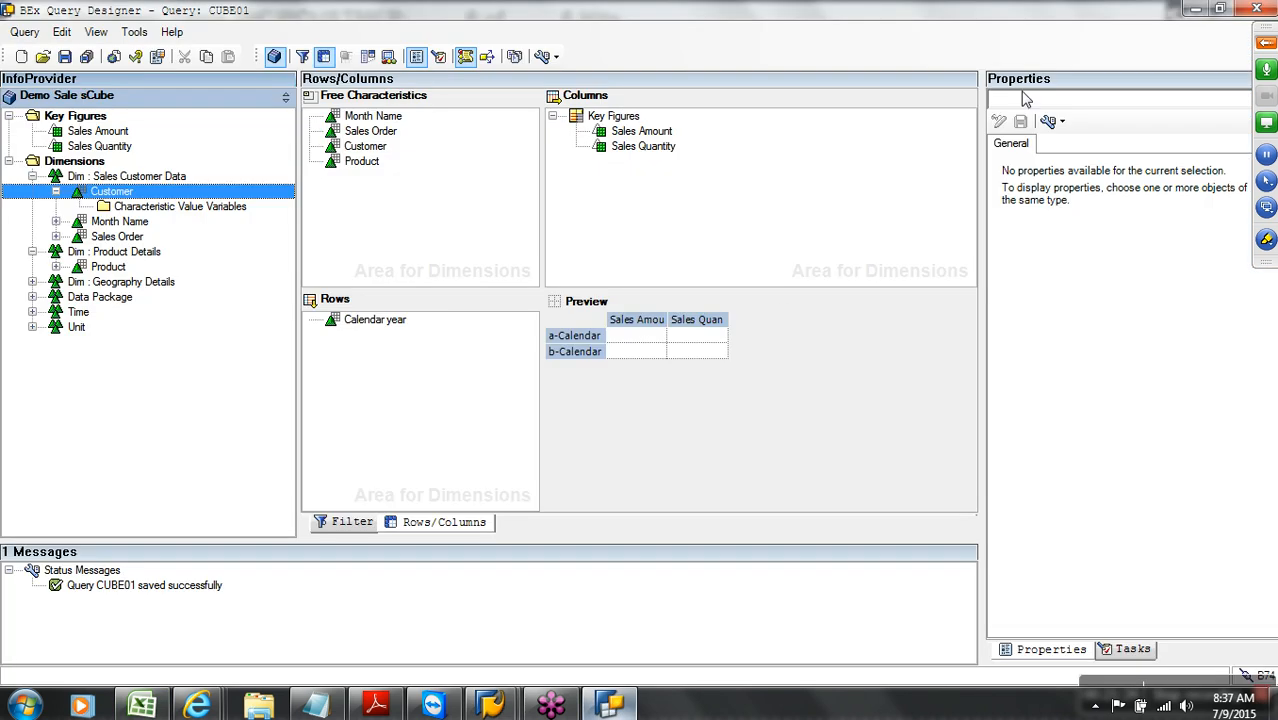
left_click(1256, 9)
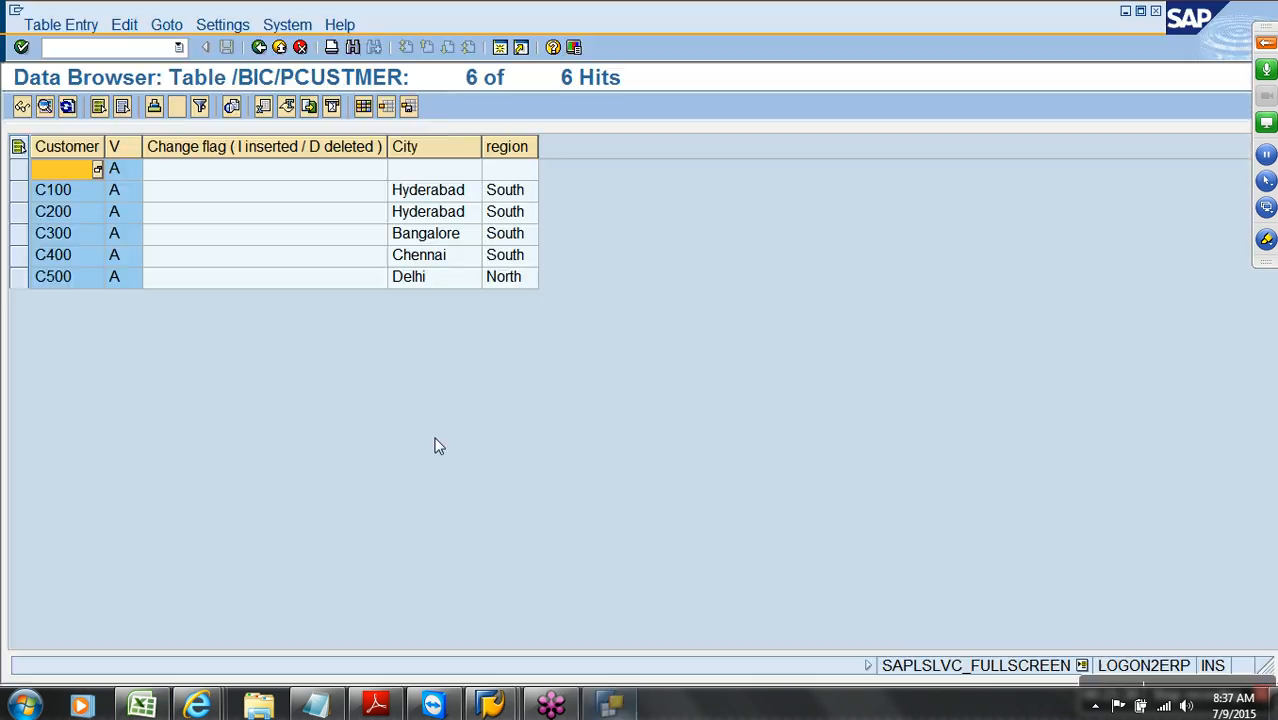
Launch Query Designer and log on to the sap bw system with the account password
left_click(24, 705)
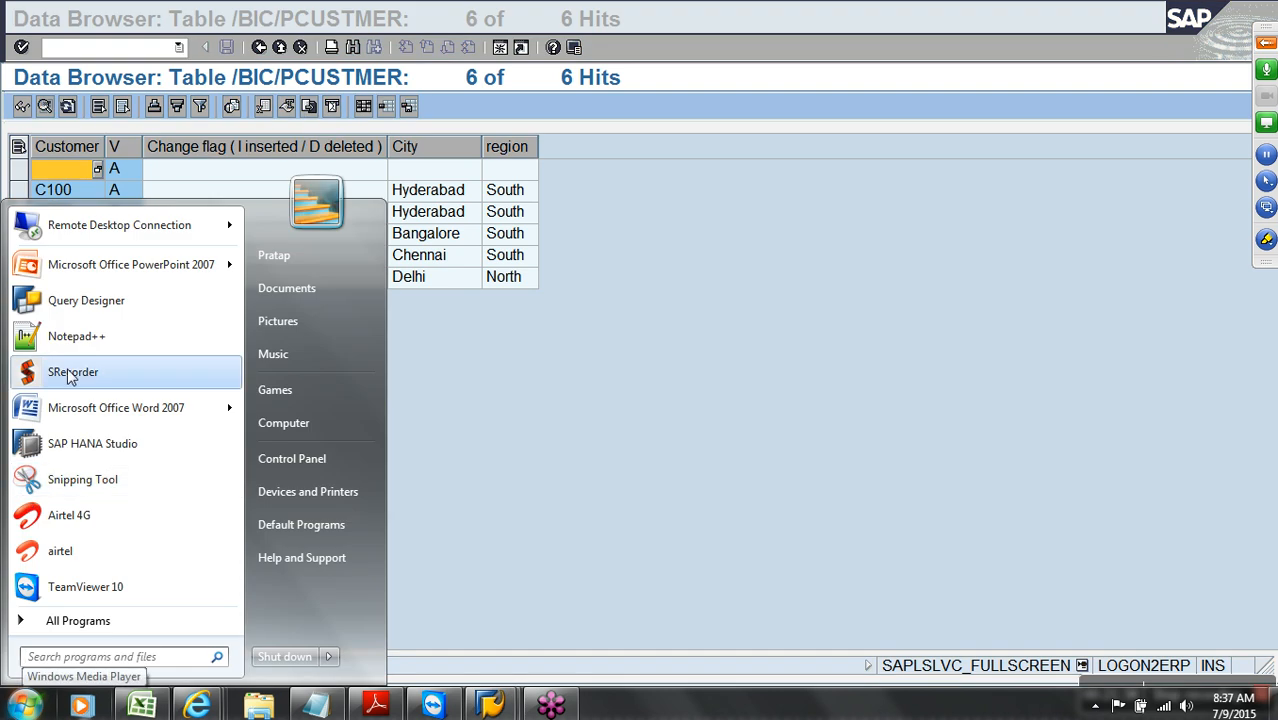
left_click(86, 311)
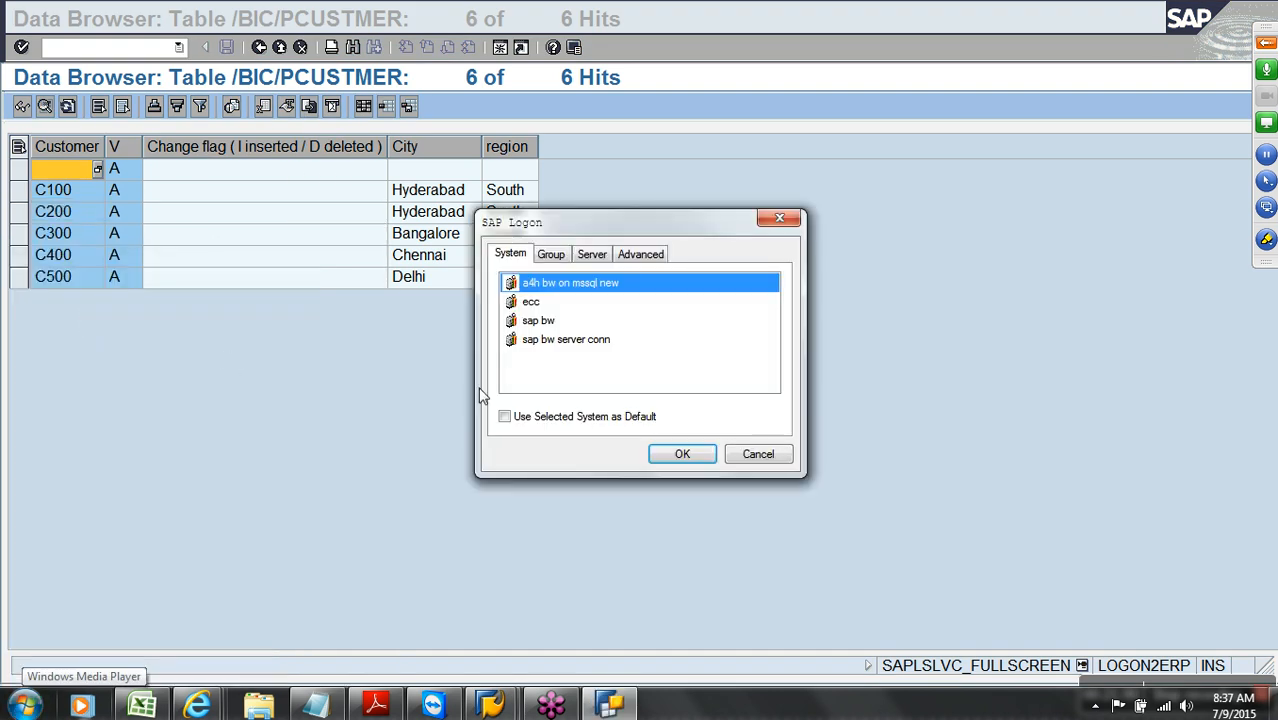
left_click(564, 321)
left_click(685, 456)
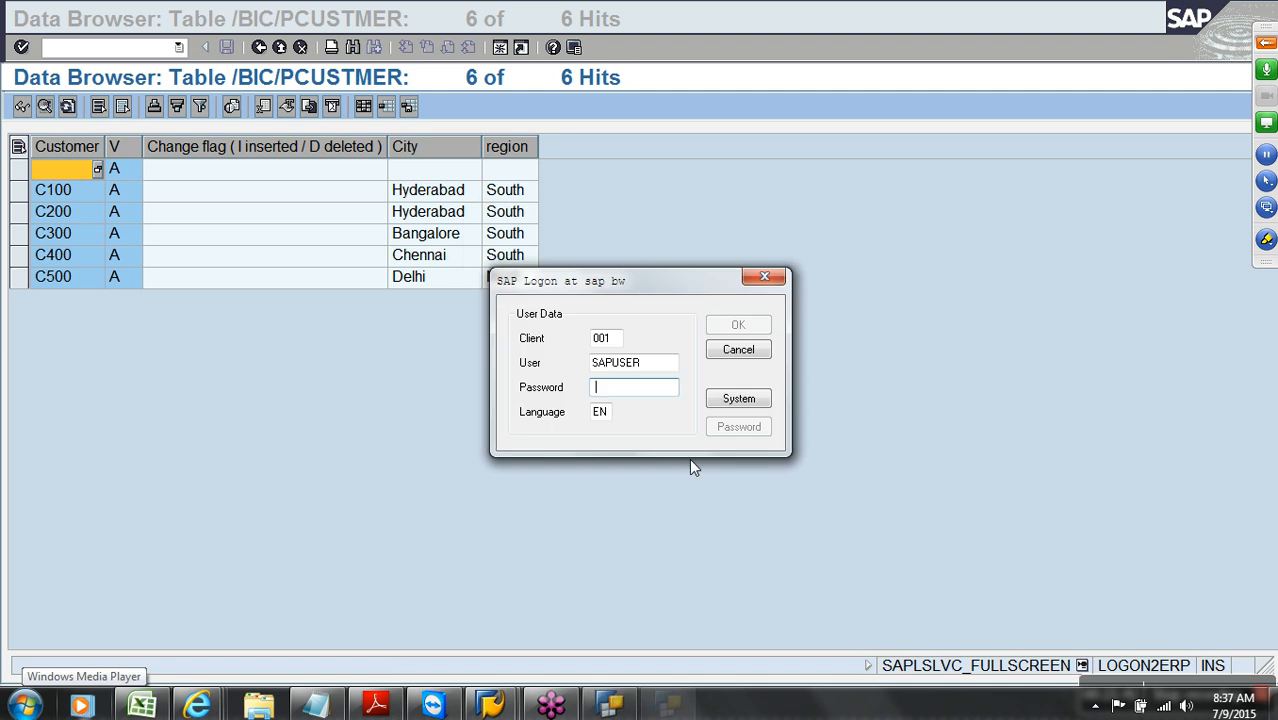
type("••")
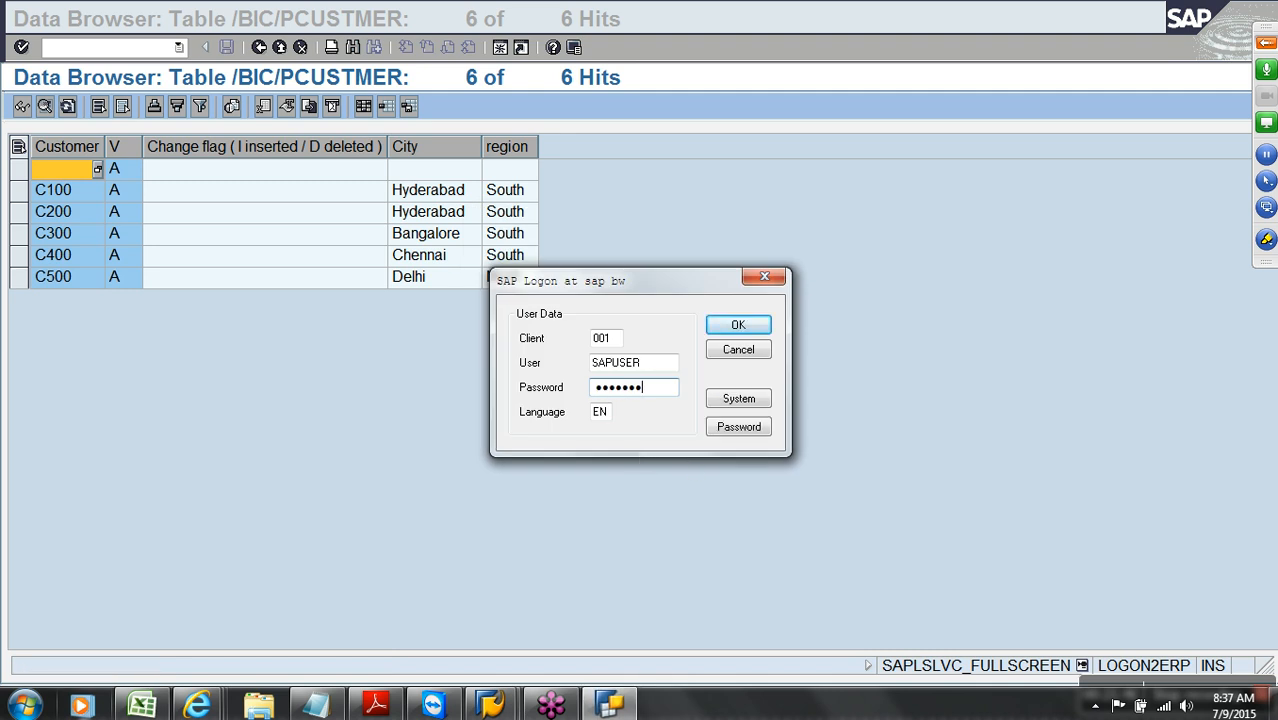
left_click(720, 325)
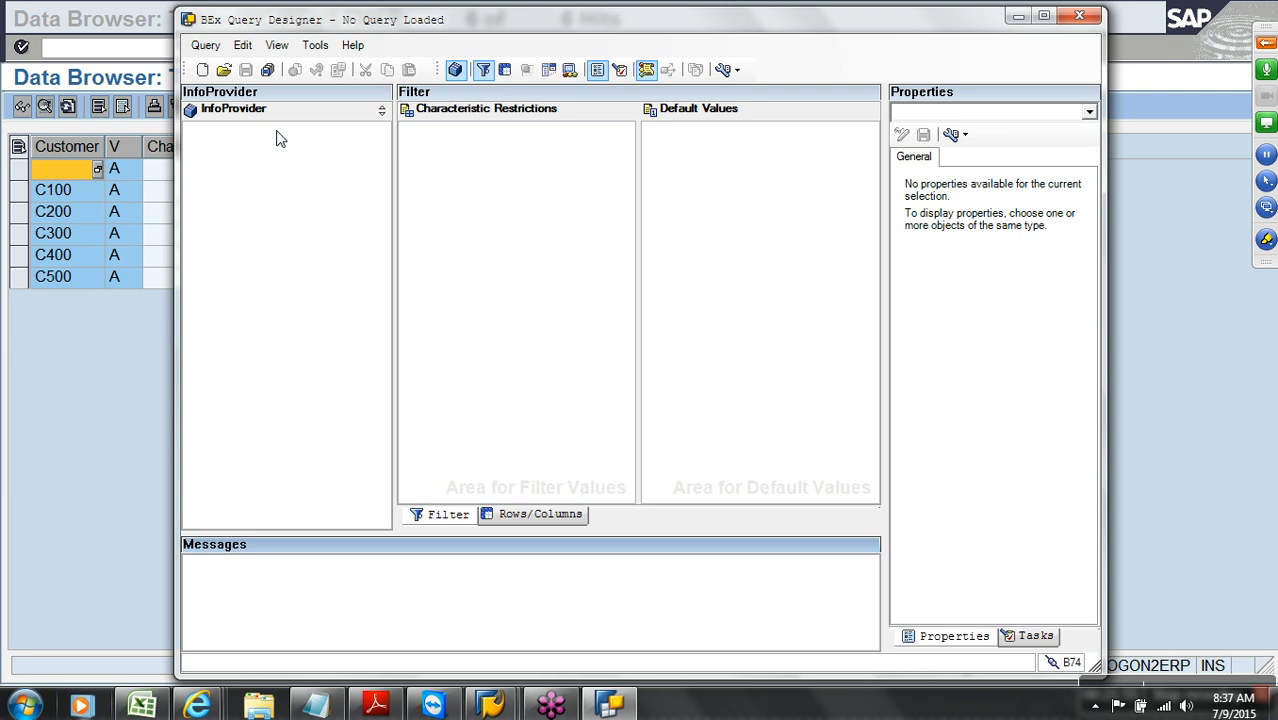
Search for 'CUB' and open query CUBE01 in a maximized Query Designer window
left_click(224, 70)
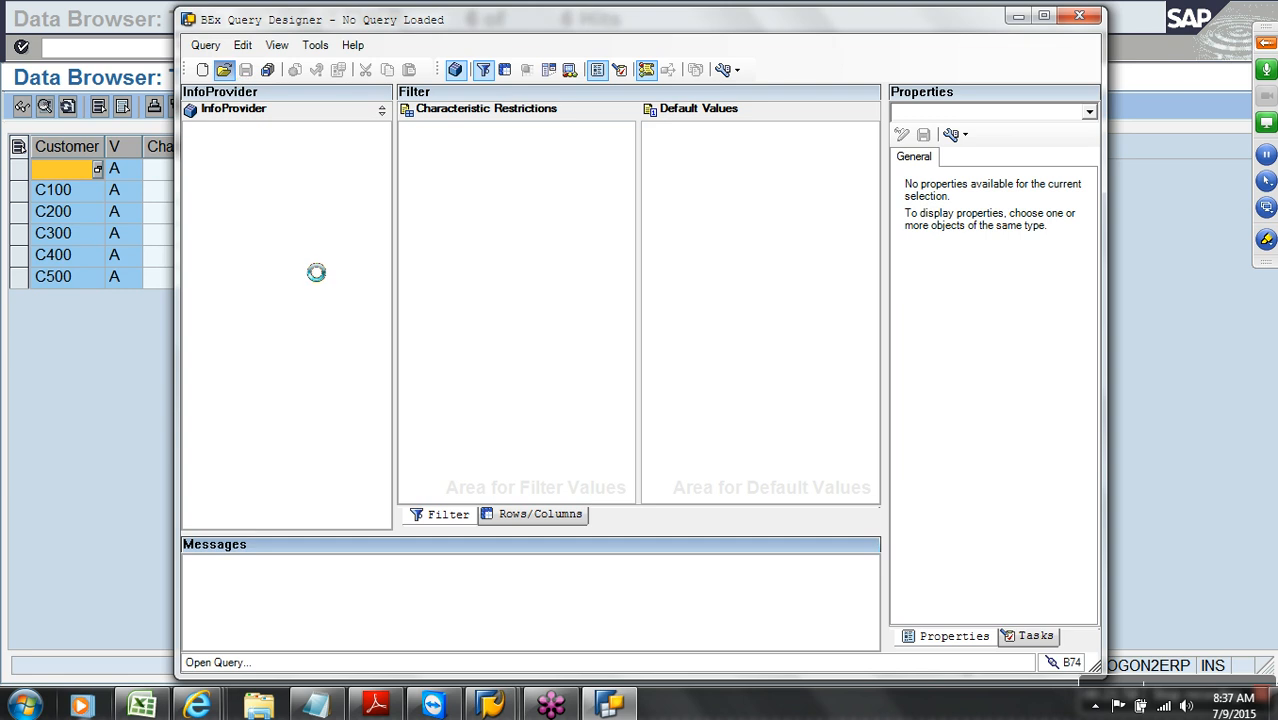
left_click(414, 238)
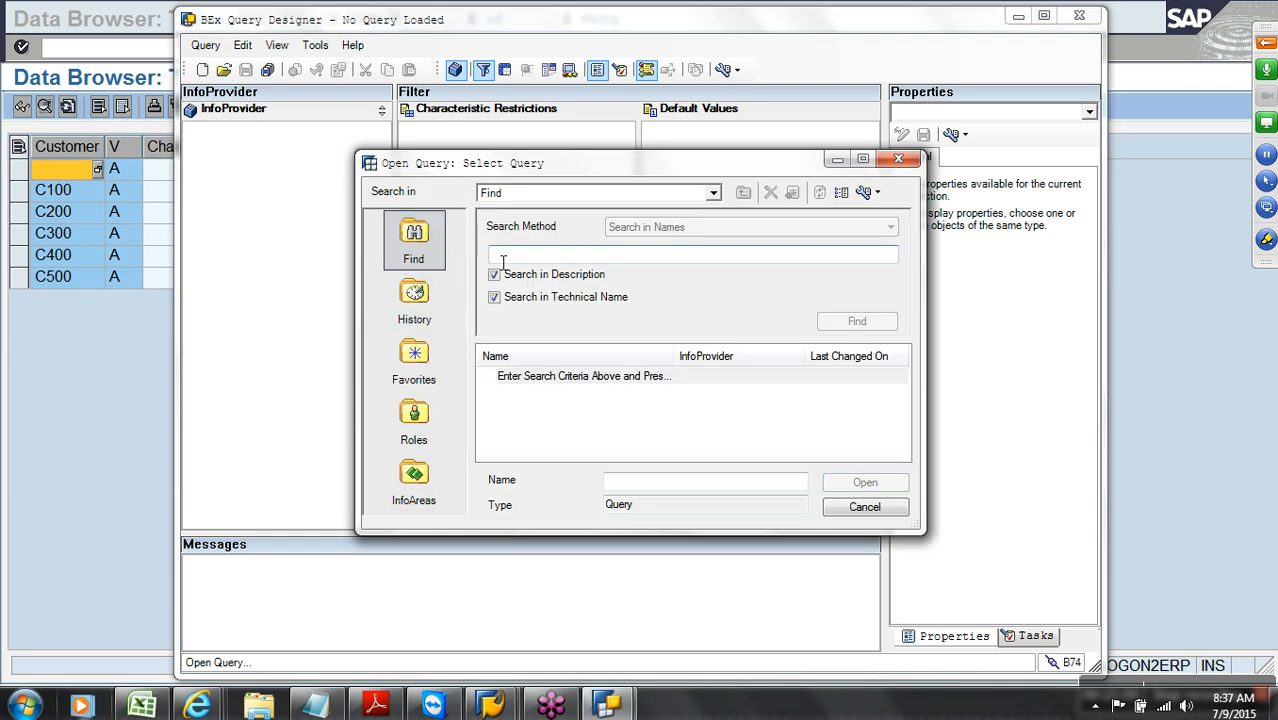
type("CUBE01")
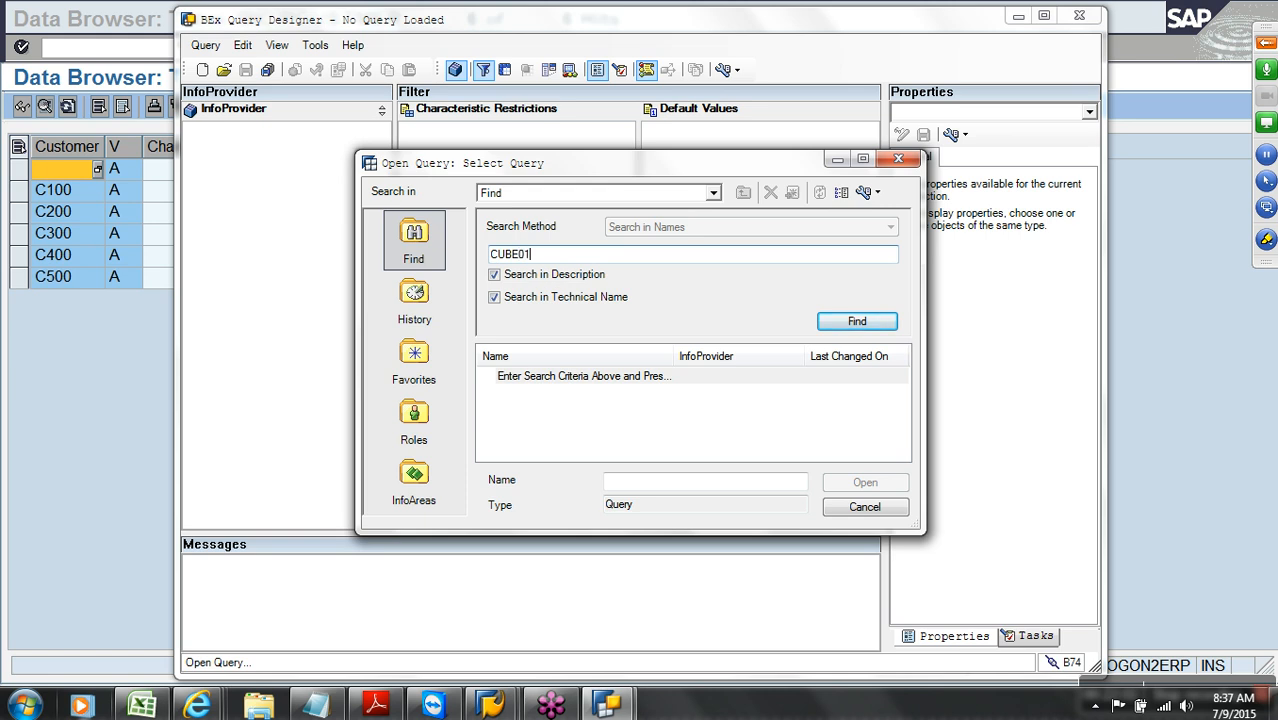
key("Return")
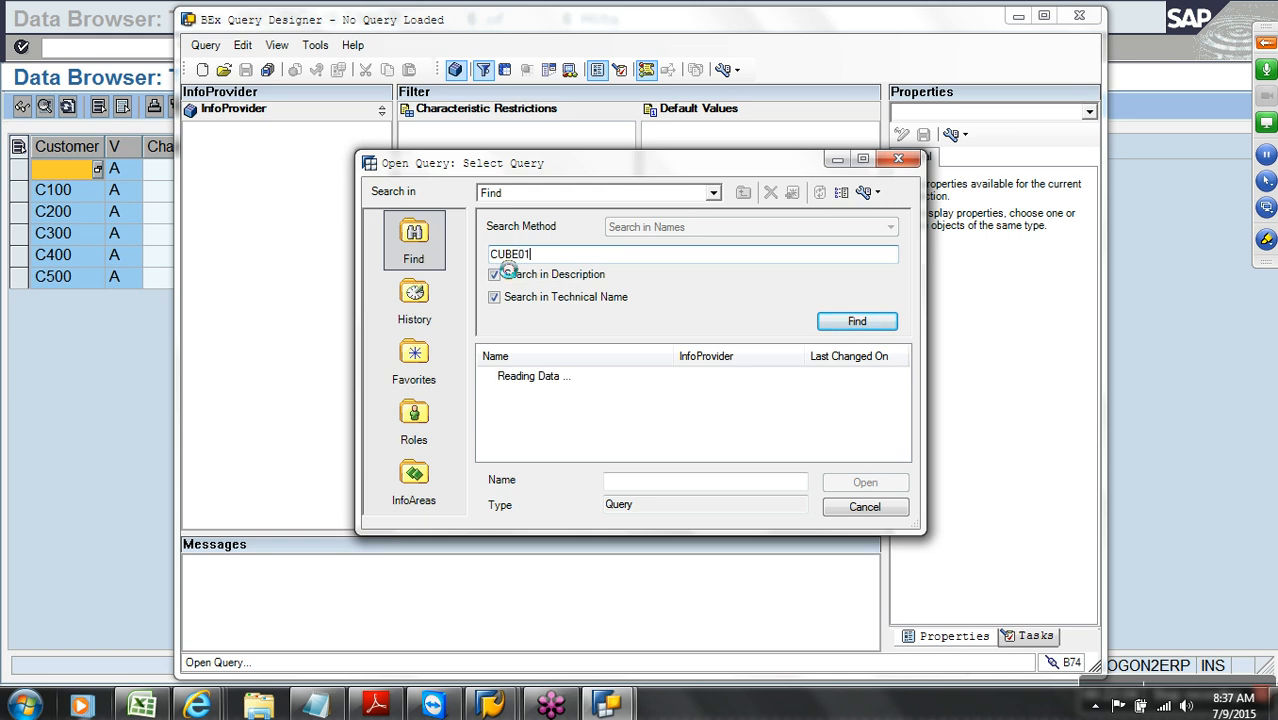
left_click(860, 485)
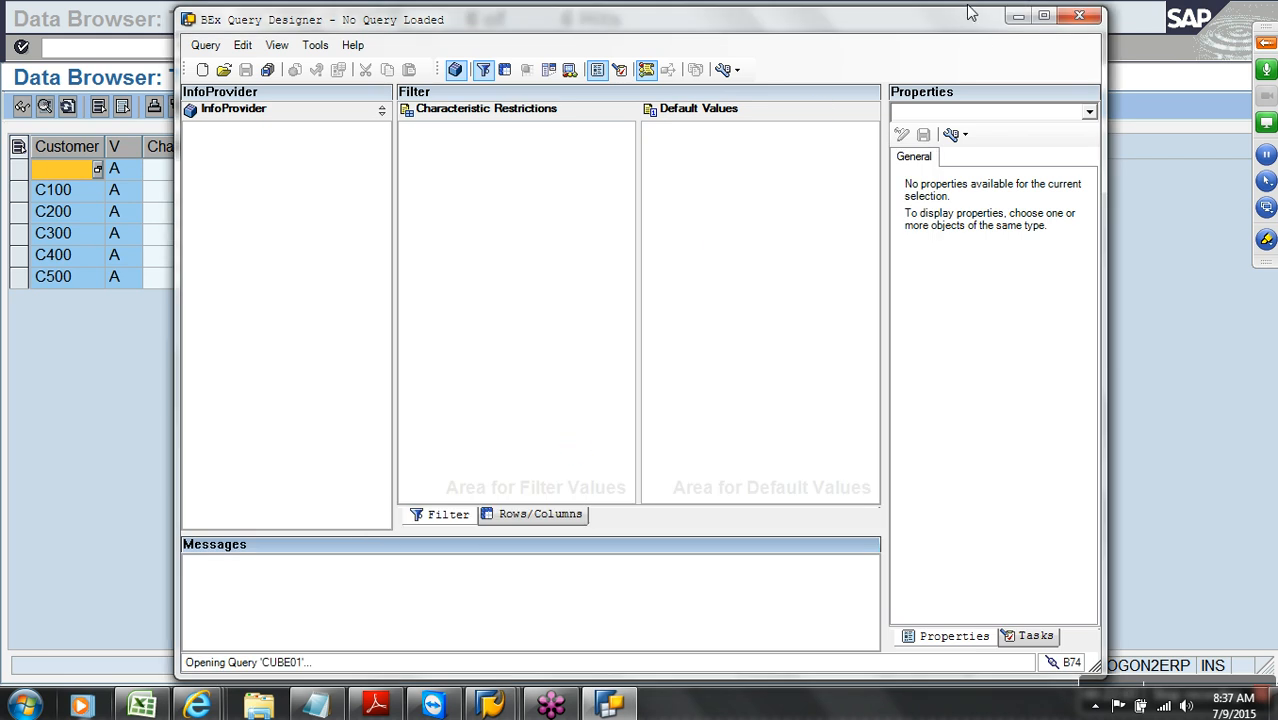
left_click(1043, 16)
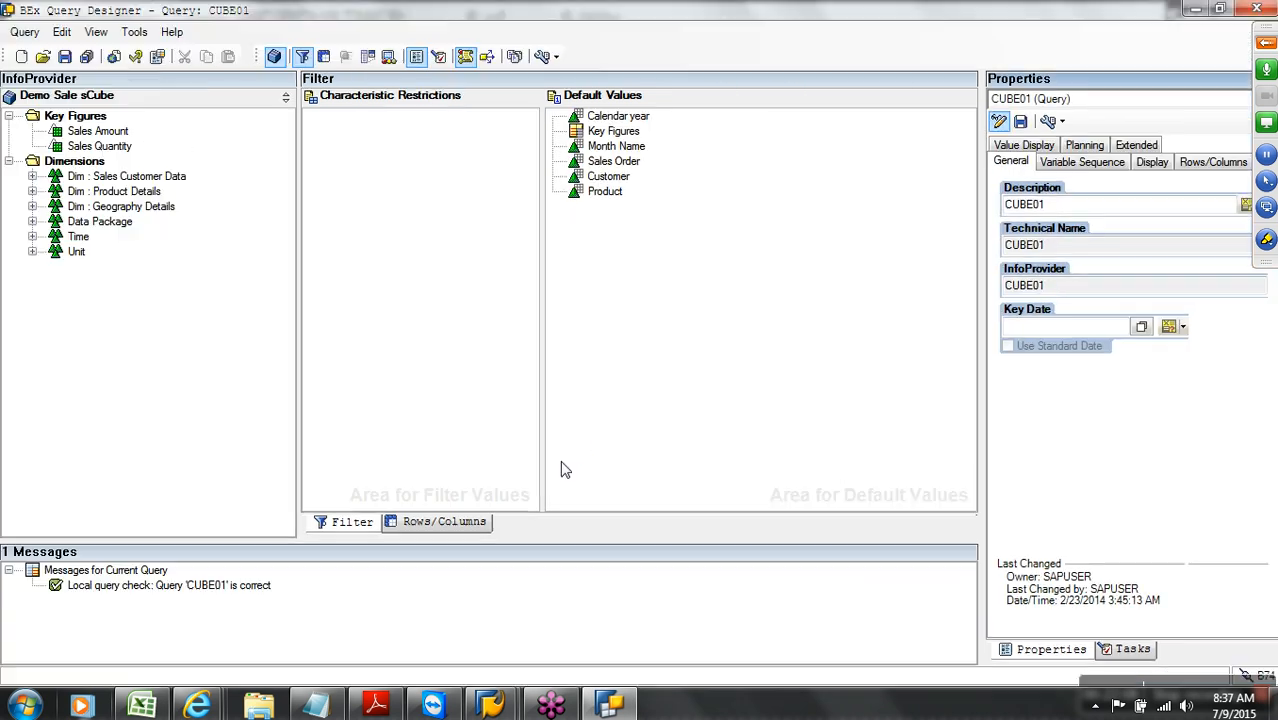
On the Rows/Columns tab, expand Sales Customer Data > Customer > Attributes to show City and region
left_click(446, 522)
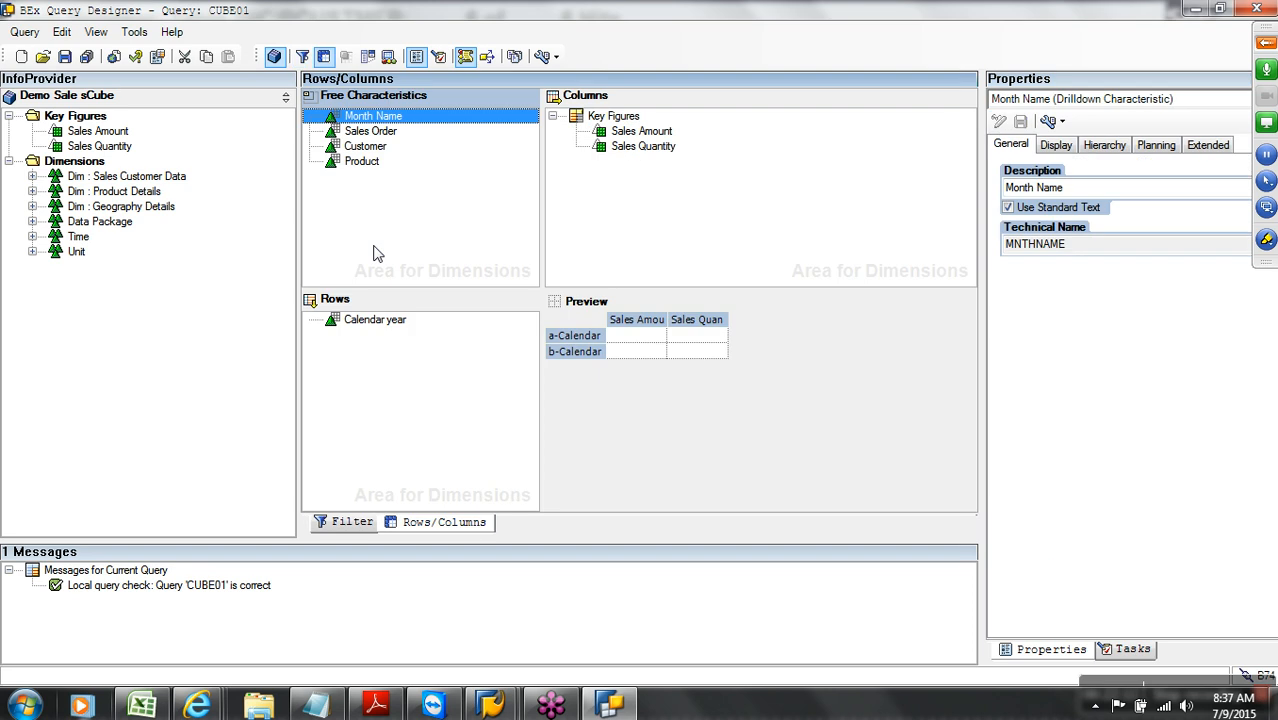
left_click(366, 148)
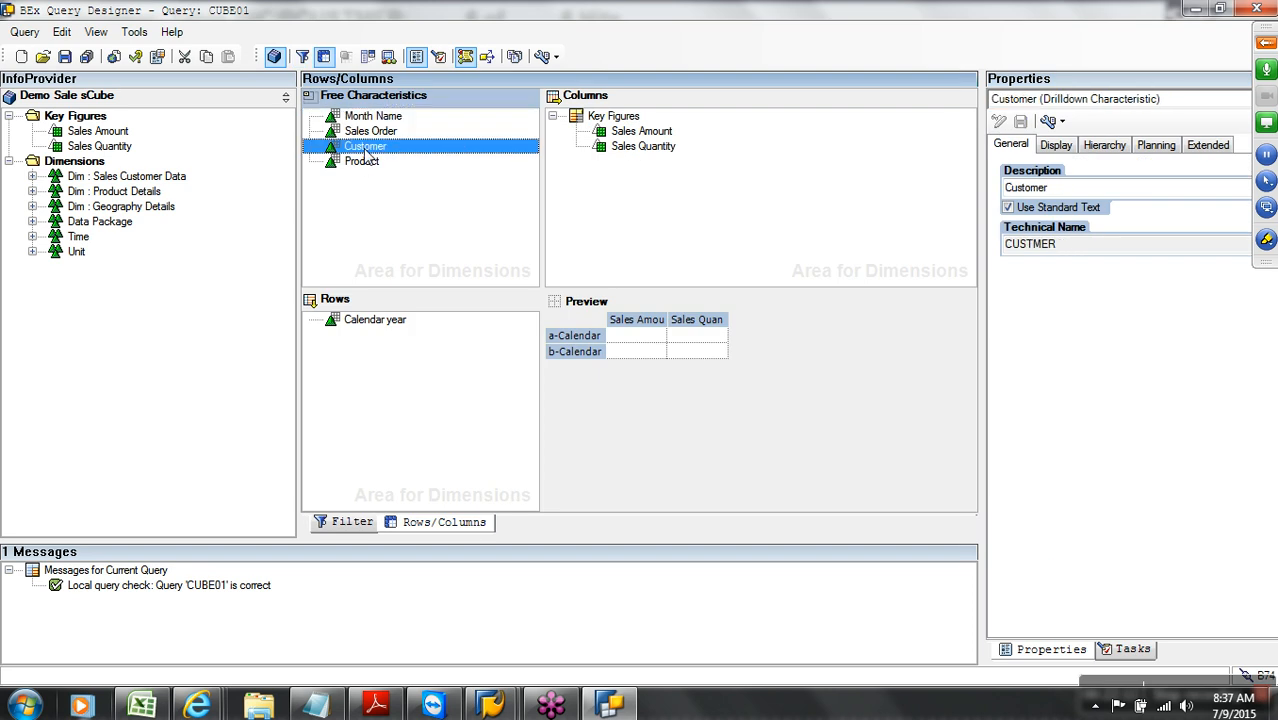
left_click(32, 176)
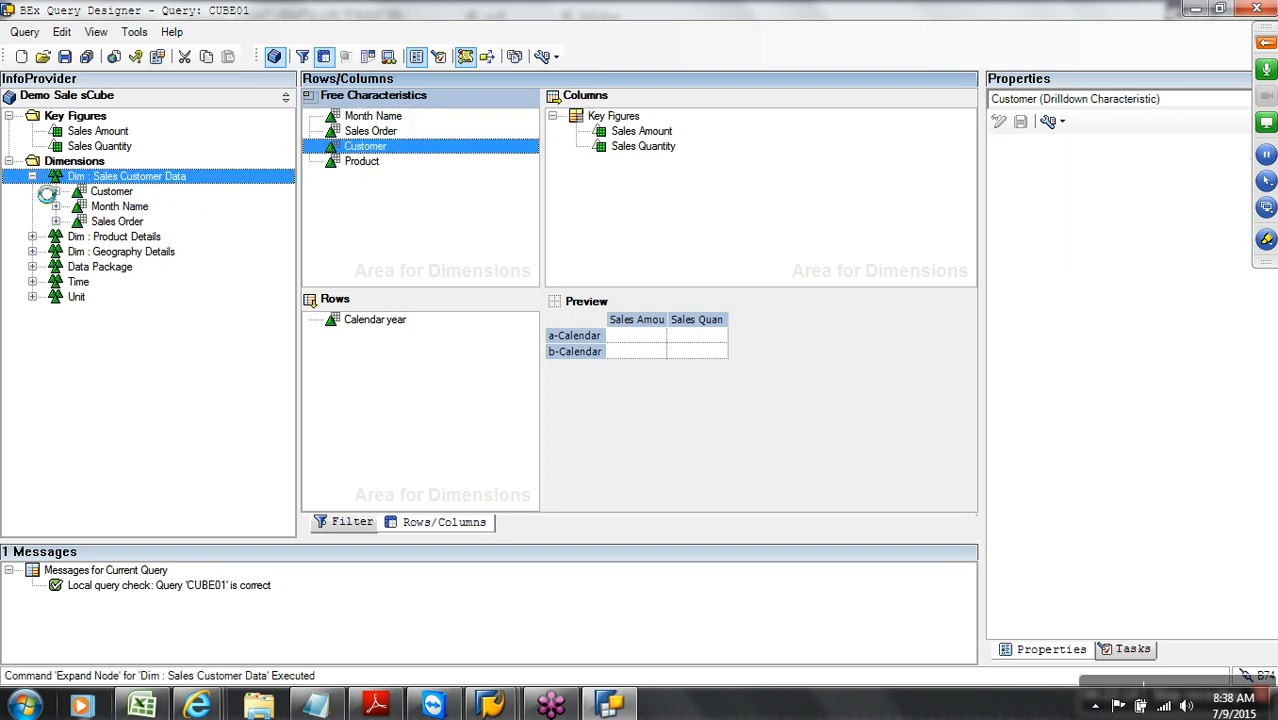
left_click(118, 197)
left_click(56, 193)
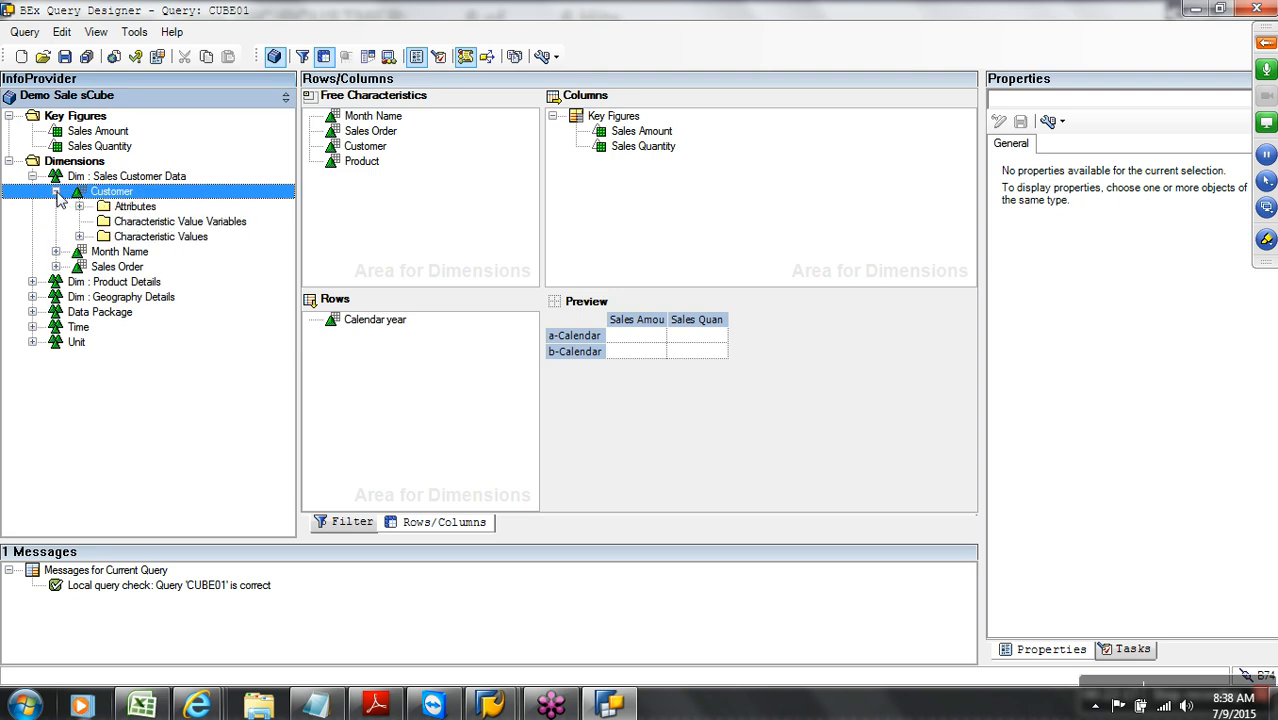
left_click(134, 208)
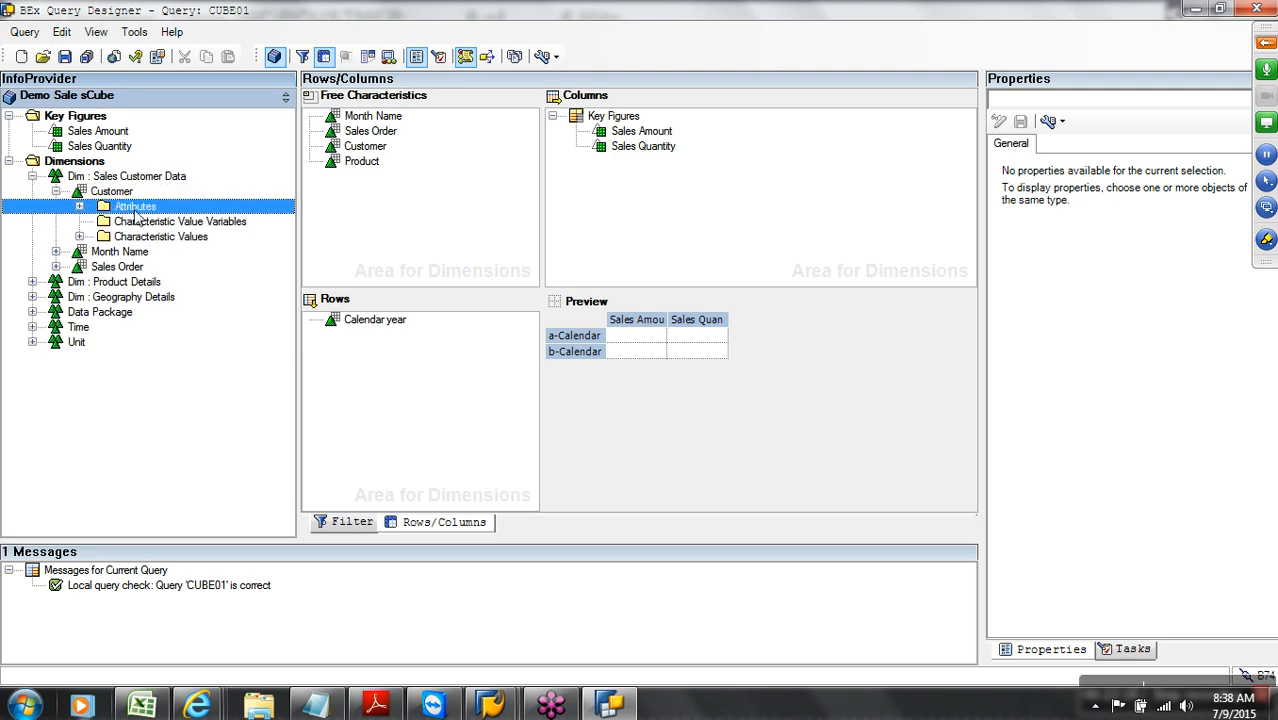
left_click(79, 206)
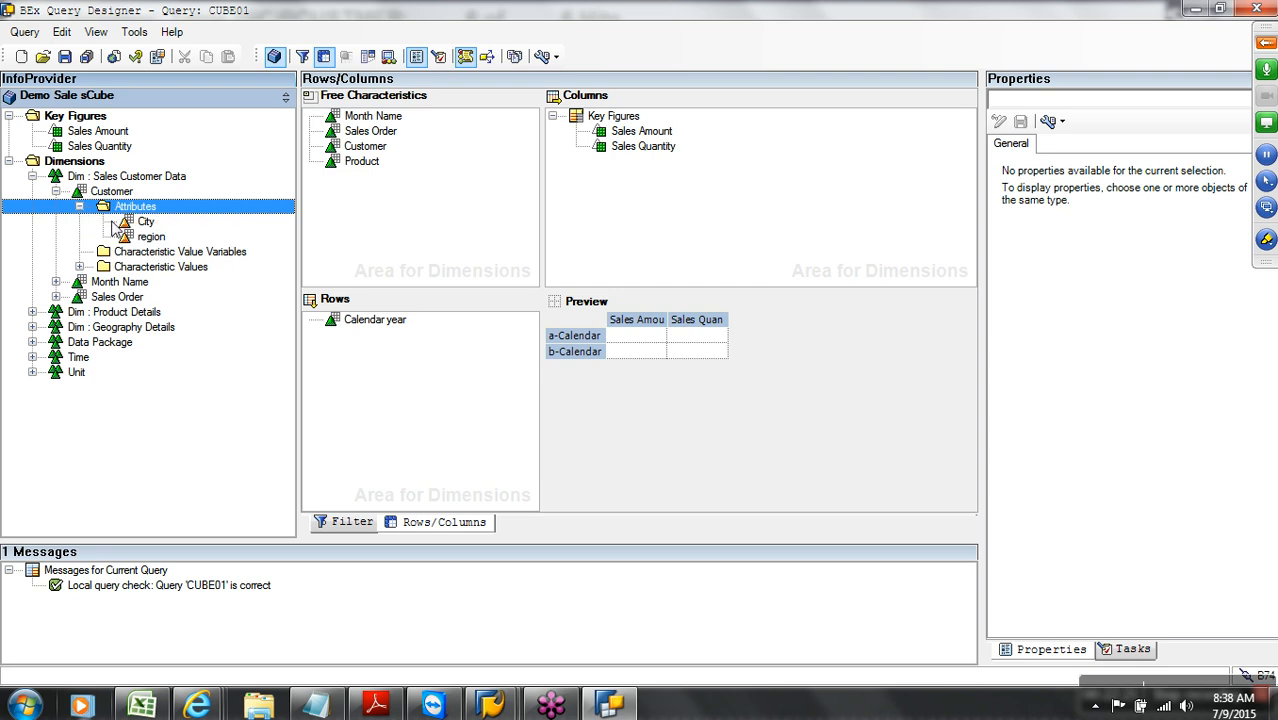
Add City and region under Customer in the free characteristics and save CUBE01
left_click_drag(146, 226, 340, 165)
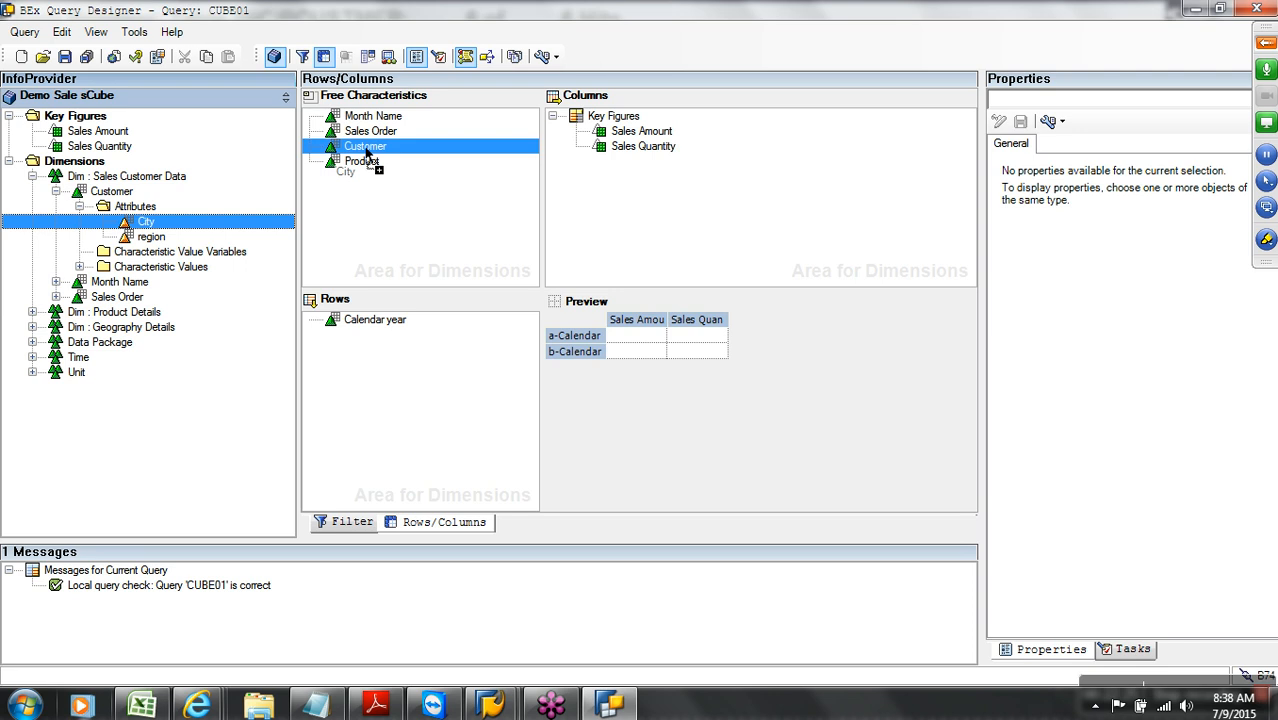
left_click_drag(157, 243, 360, 163)
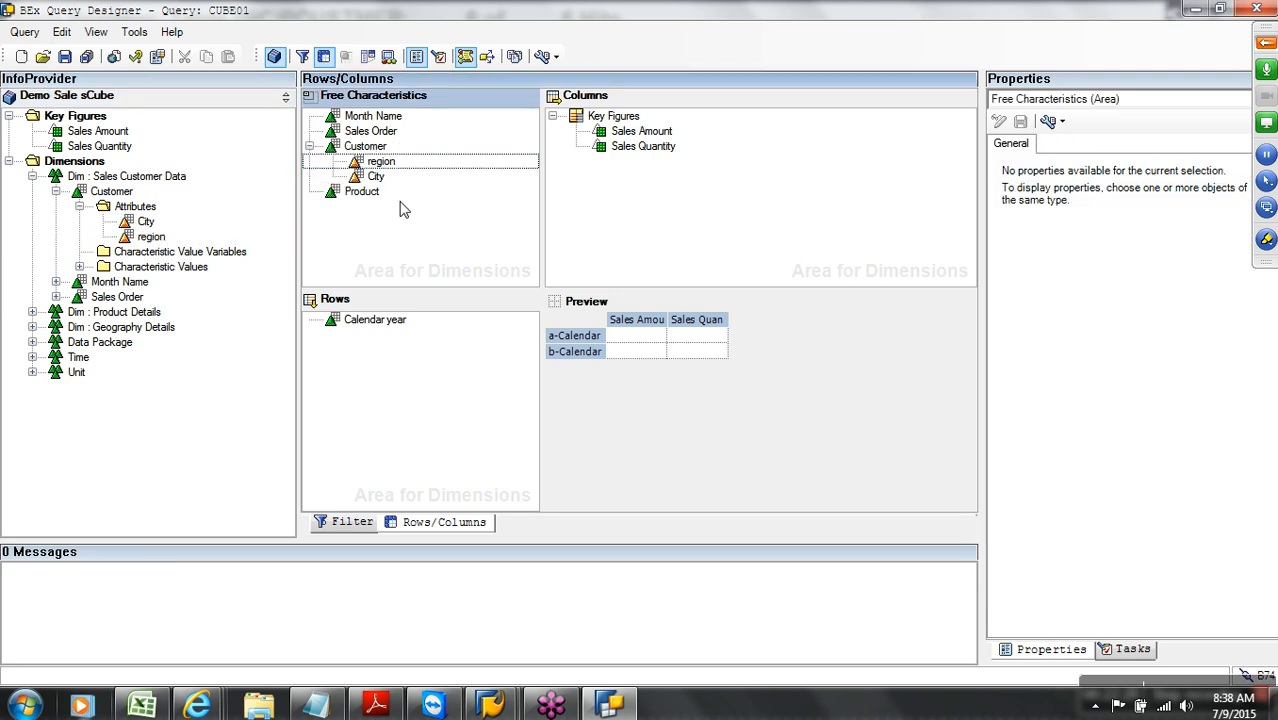
left_click(309, 147)
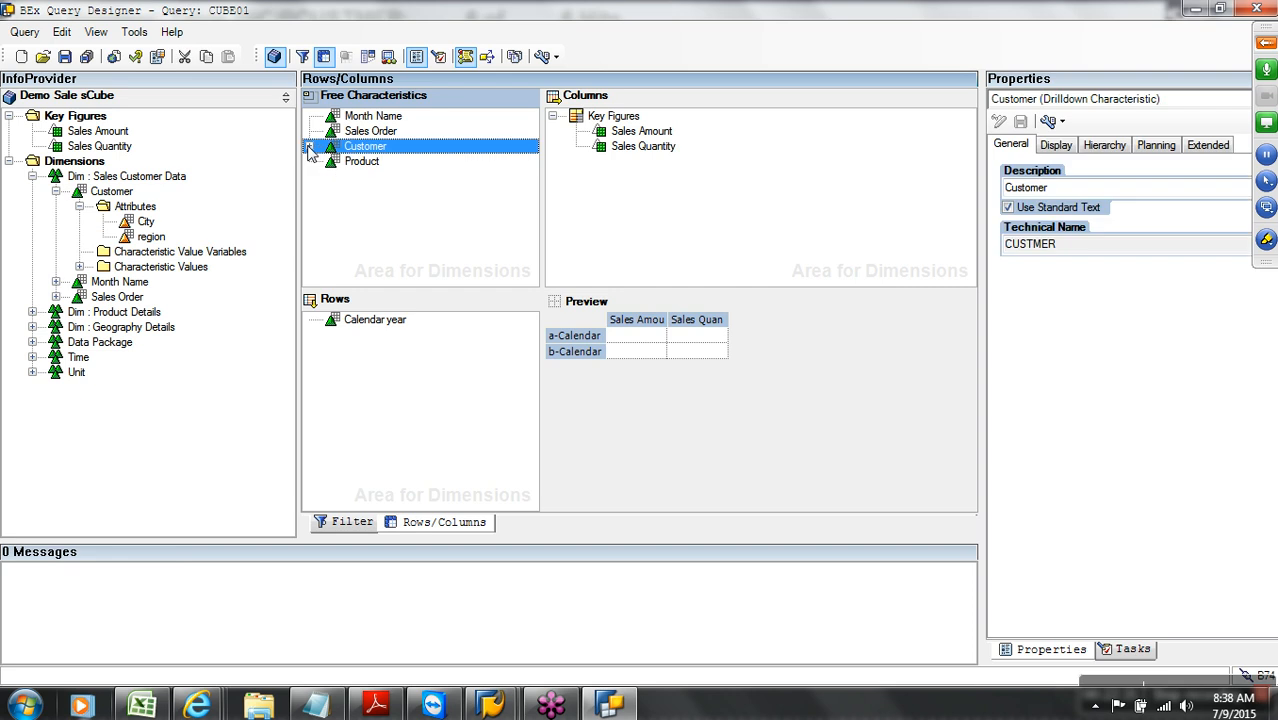
left_click(64, 57)
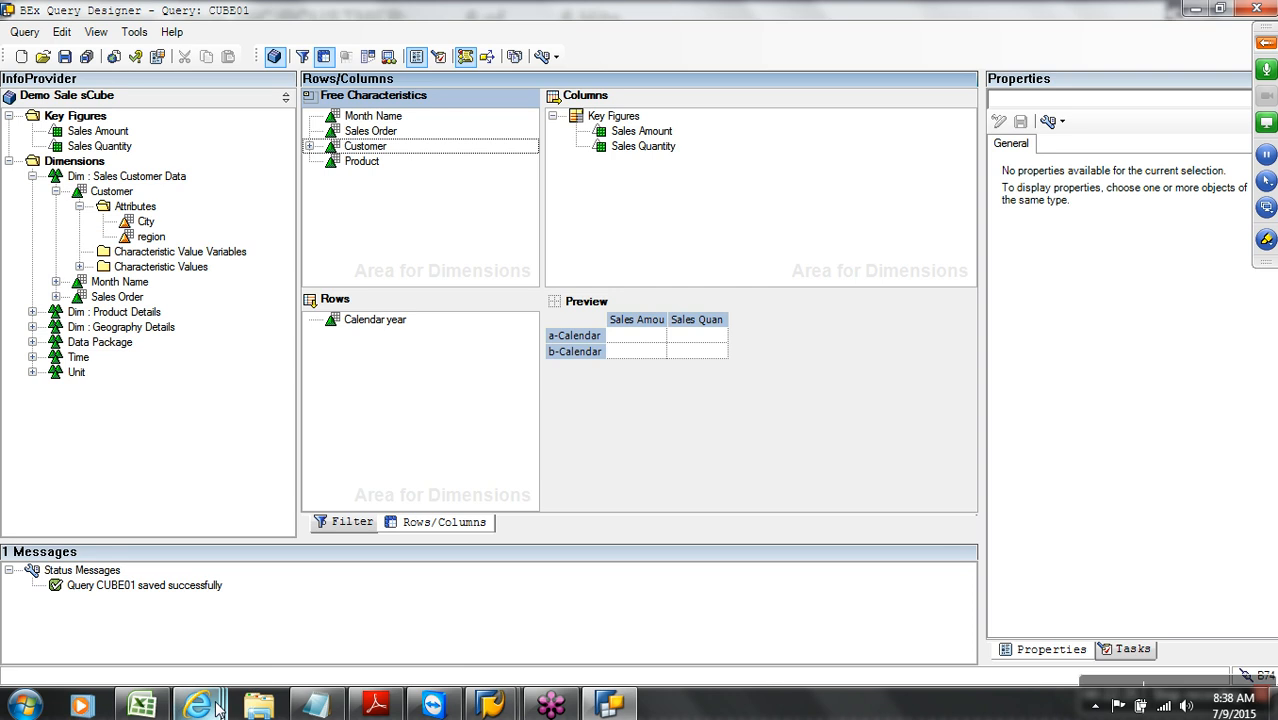
Refresh the CUBE01 web report and break it down by Customer instead of Calendar year
mouse_move(216, 707)
left_click(1165, 595)
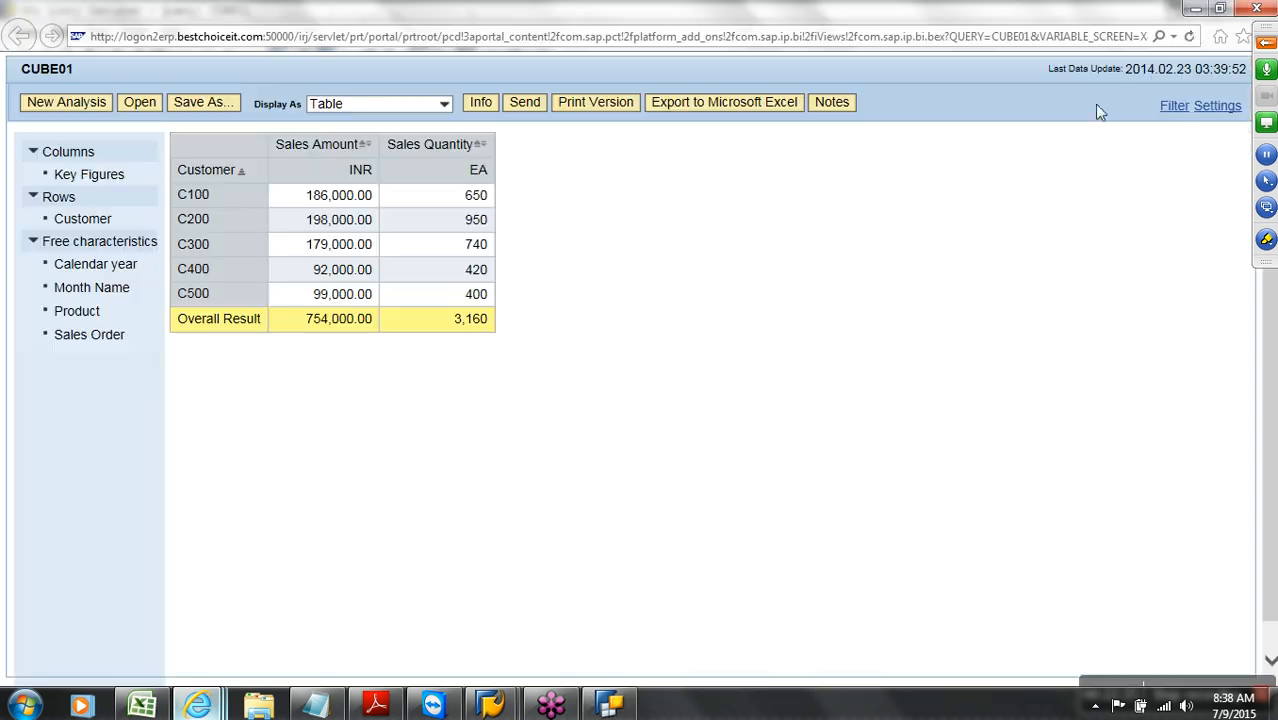
left_click(1190, 37)
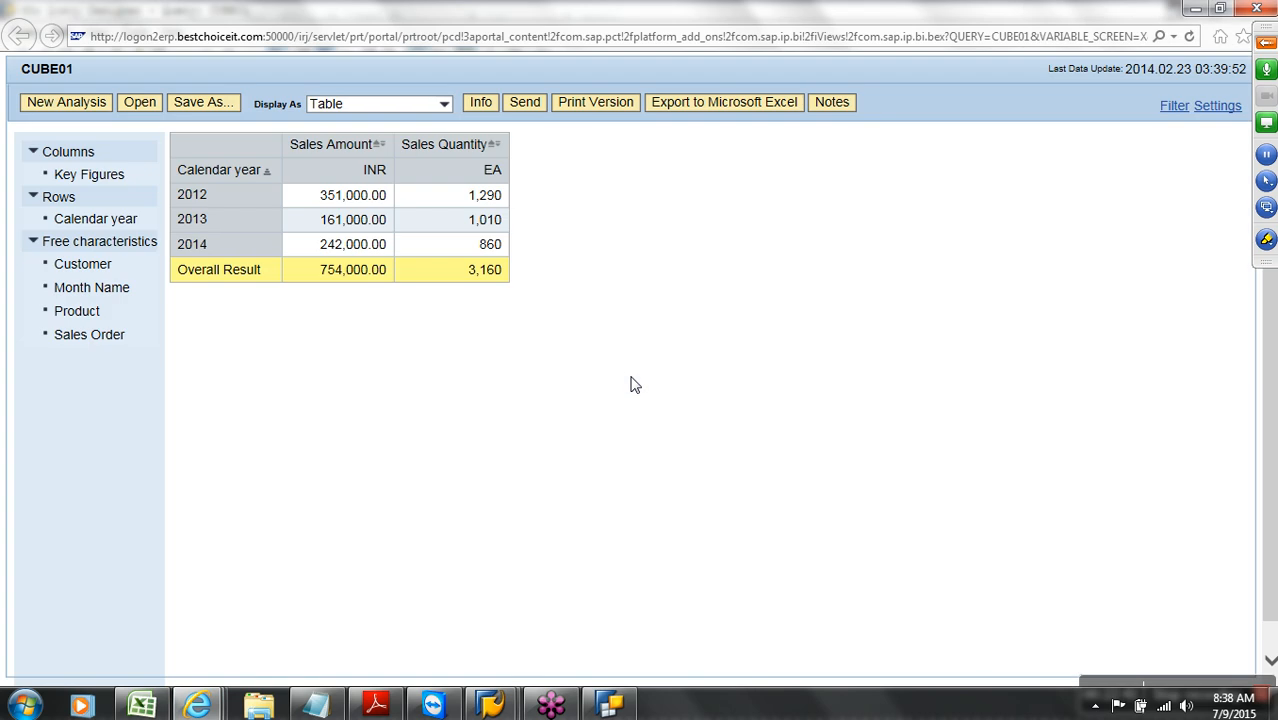
left_click_drag(92, 265, 213, 170)
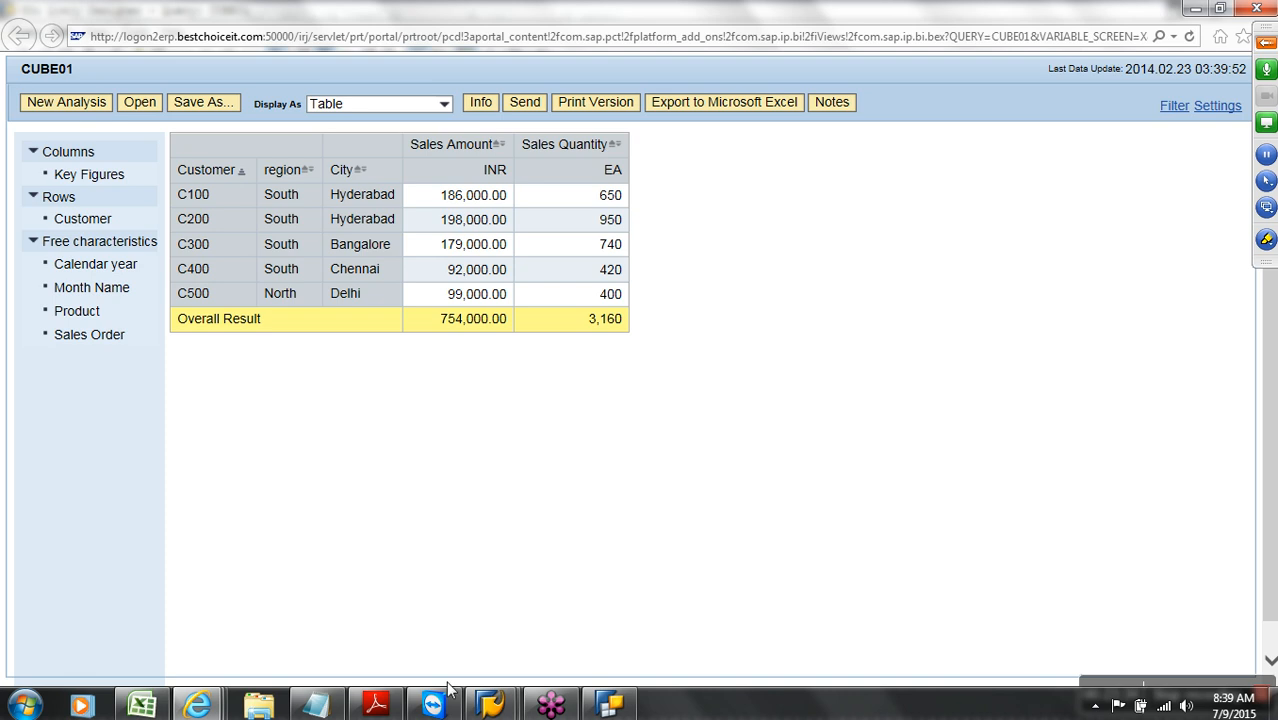
Leave the data browser selection screen and create a new blank, maximized Excel workbook
mouse_move(490, 705)
left_click(532, 636)
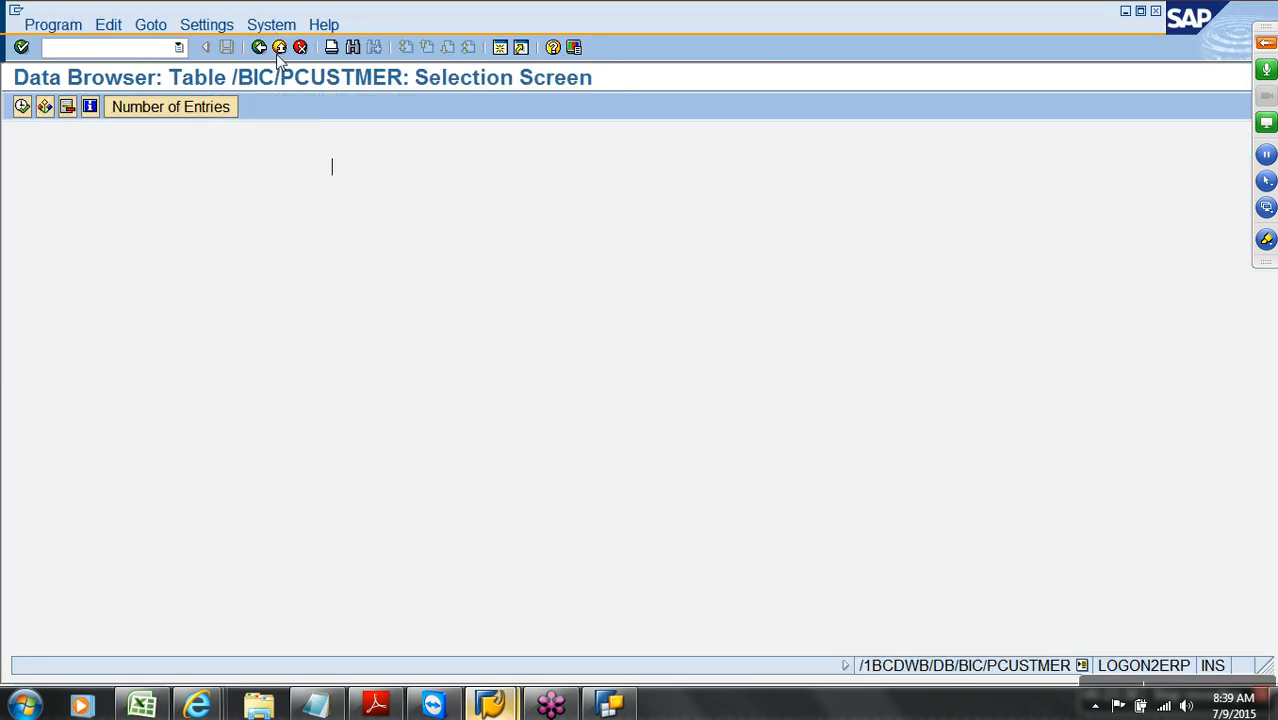
left_click(279, 48)
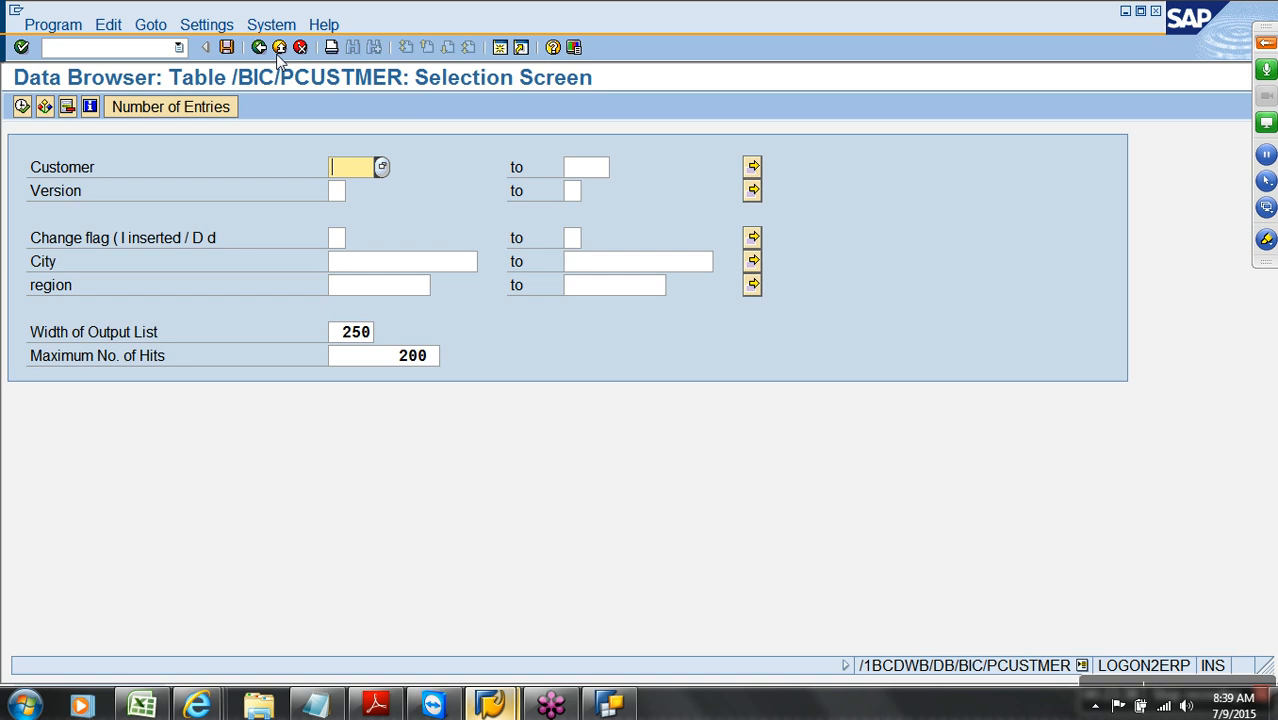
mouse_move(152, 708)
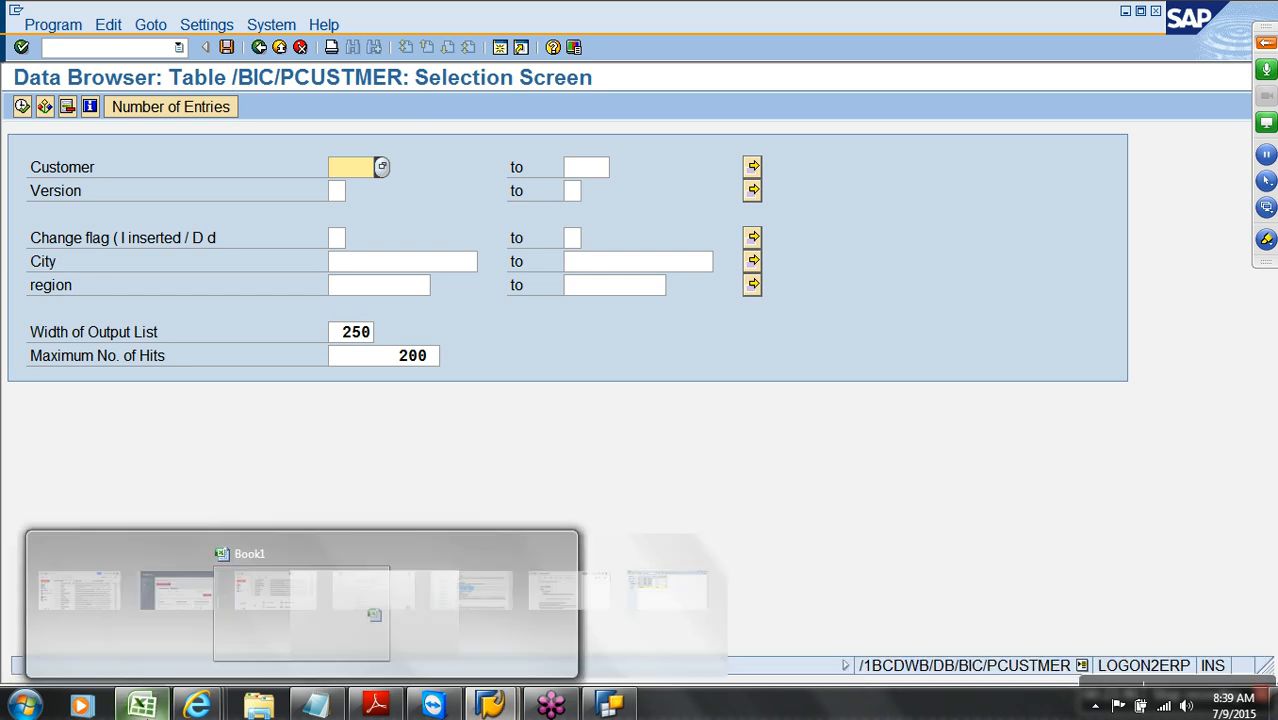
left_click(300, 612)
left_click(27, 188)
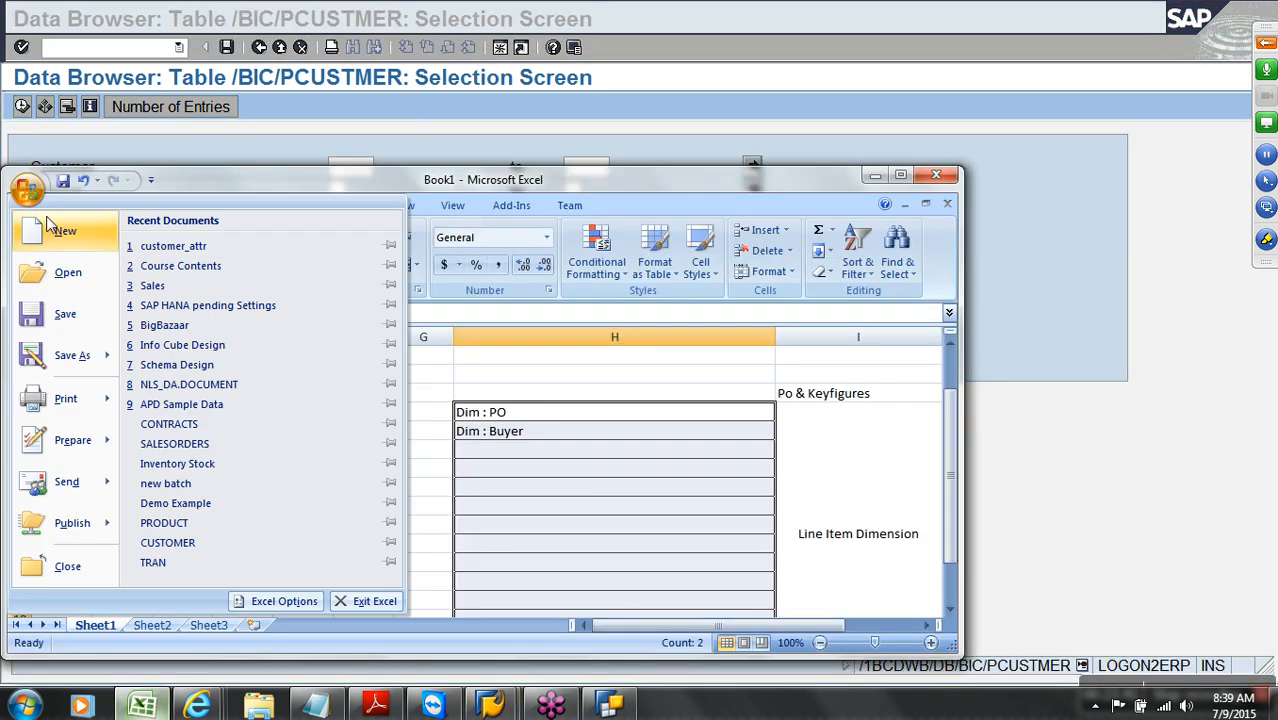
left_click(60, 231)
double_click(215, 218)
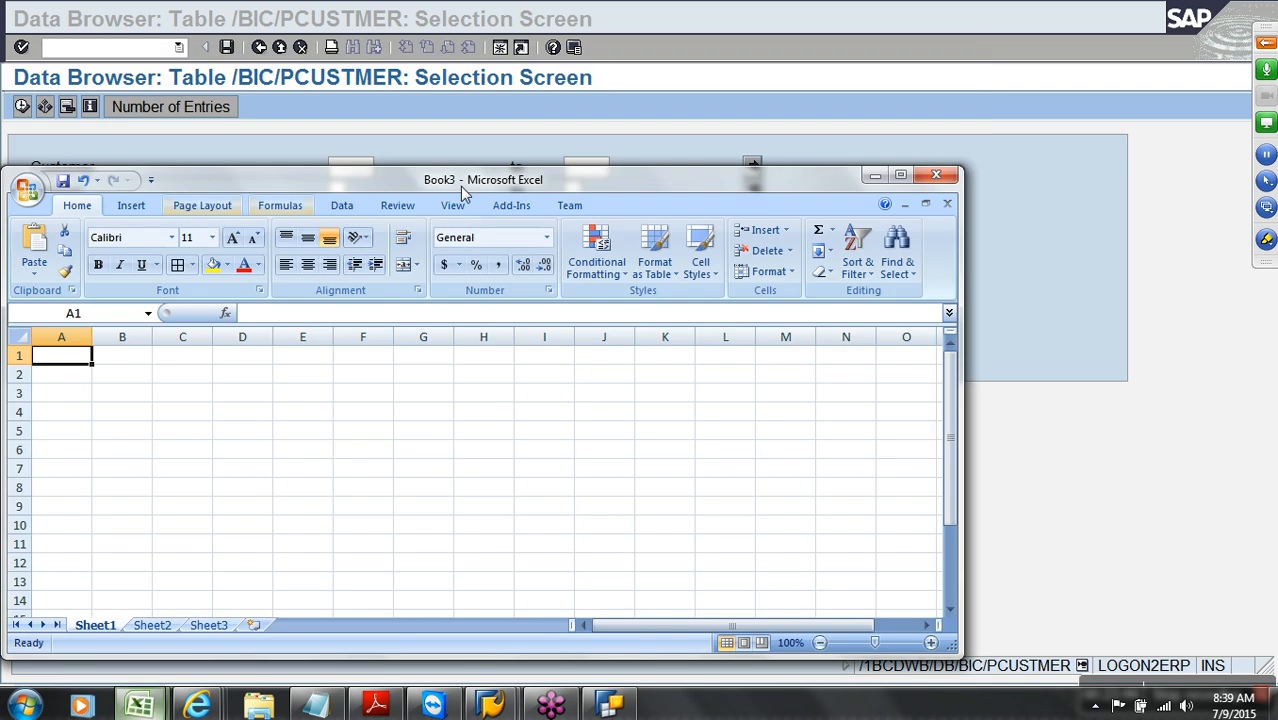
left_click(900, 176)
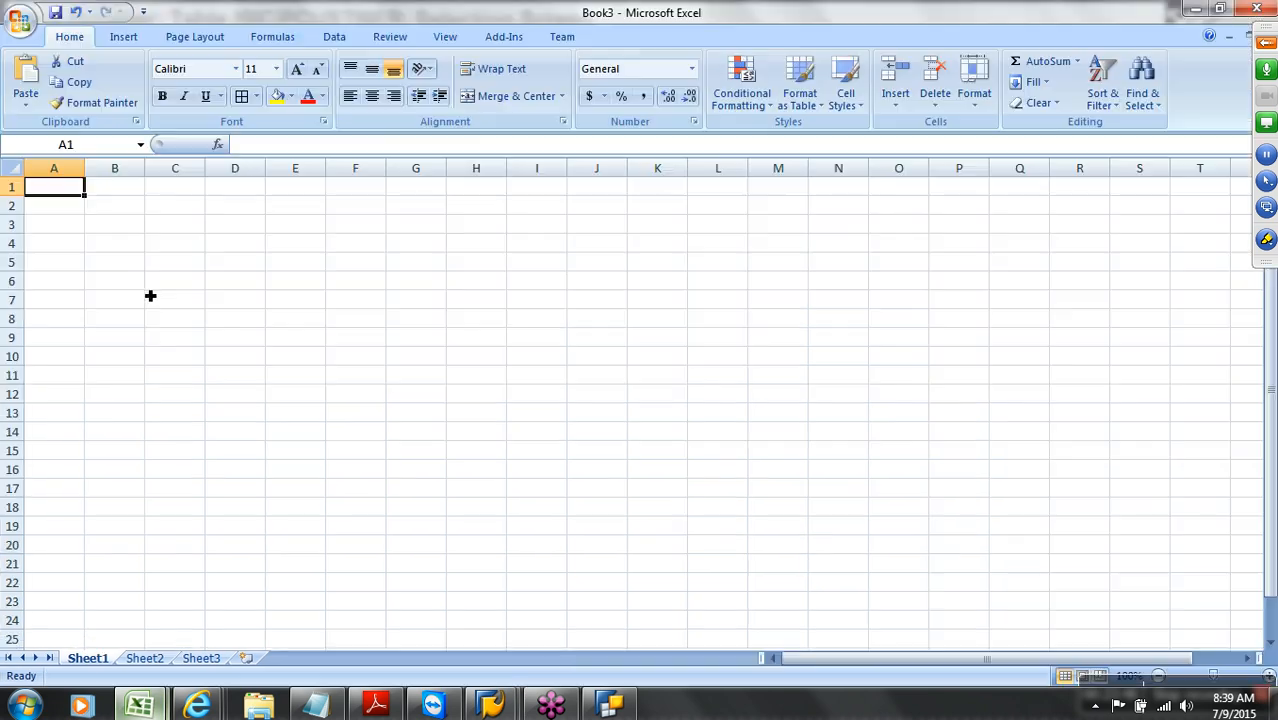
Enter headers CUSTOMER, LNAGU and Customer Name in A1:C1 and autofit columns A and C
type("CUSTOMER")
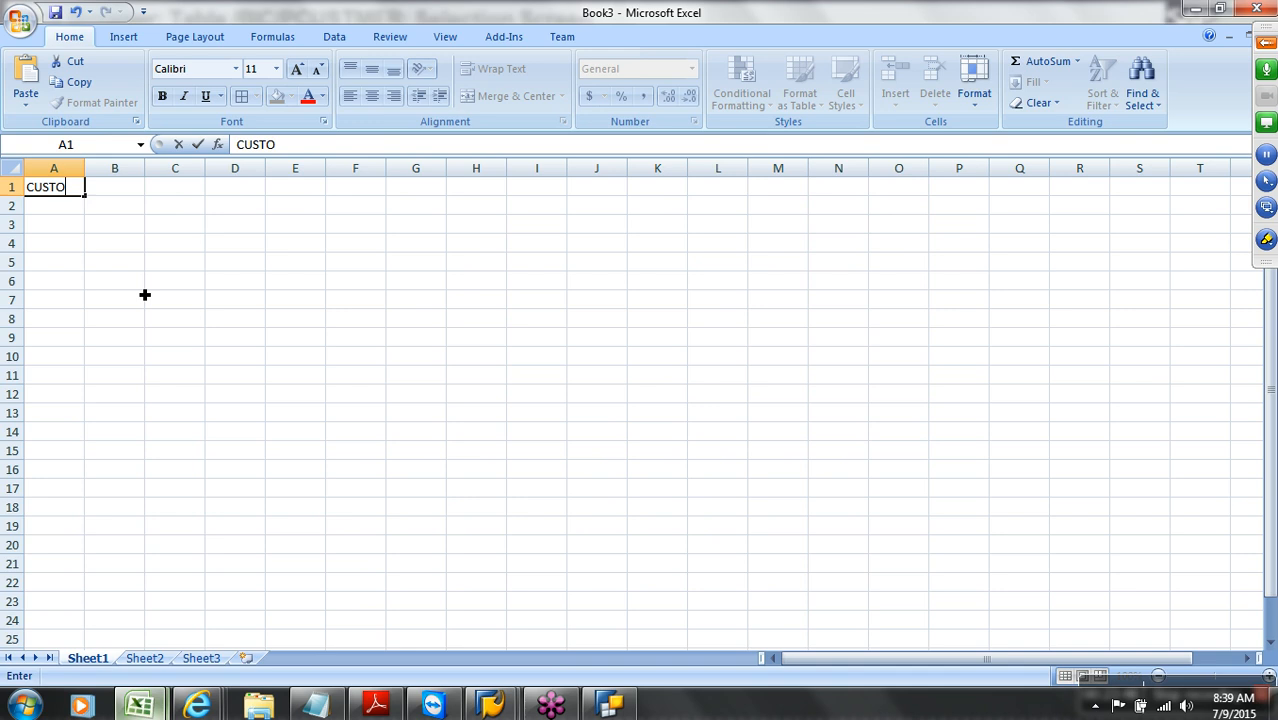
key("Tab")
type("LNAGU")
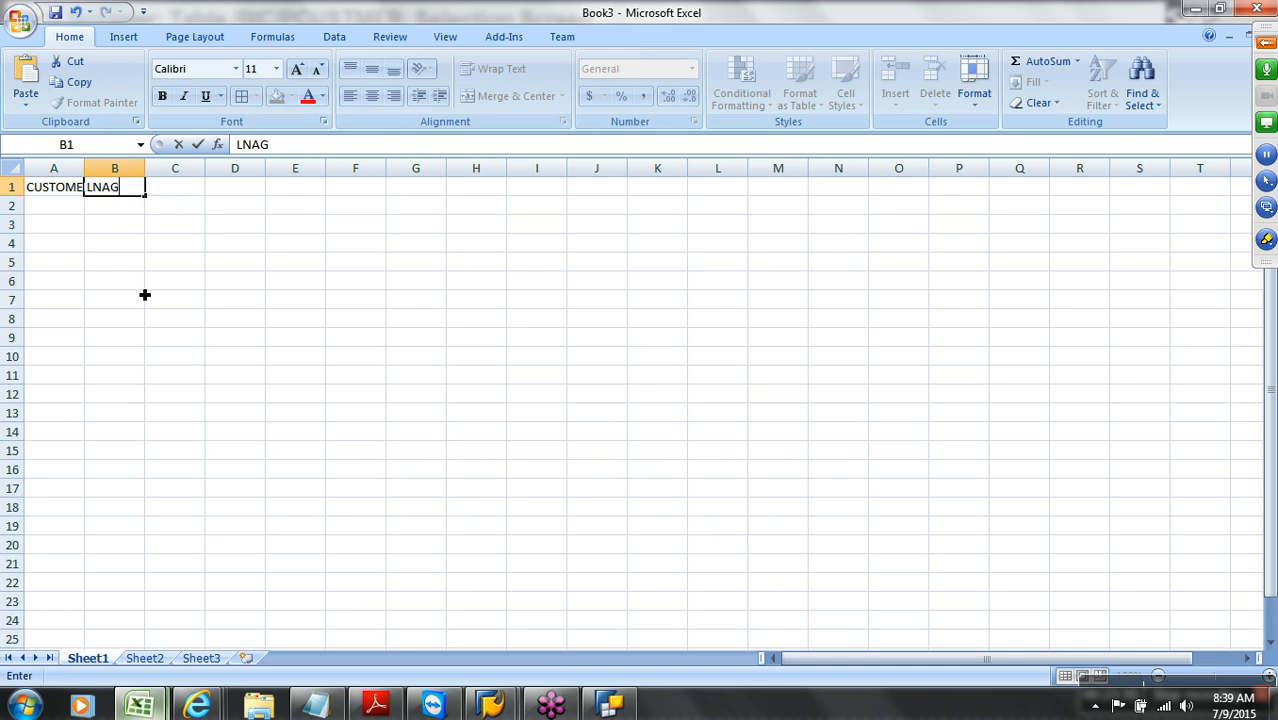
key("Tab")
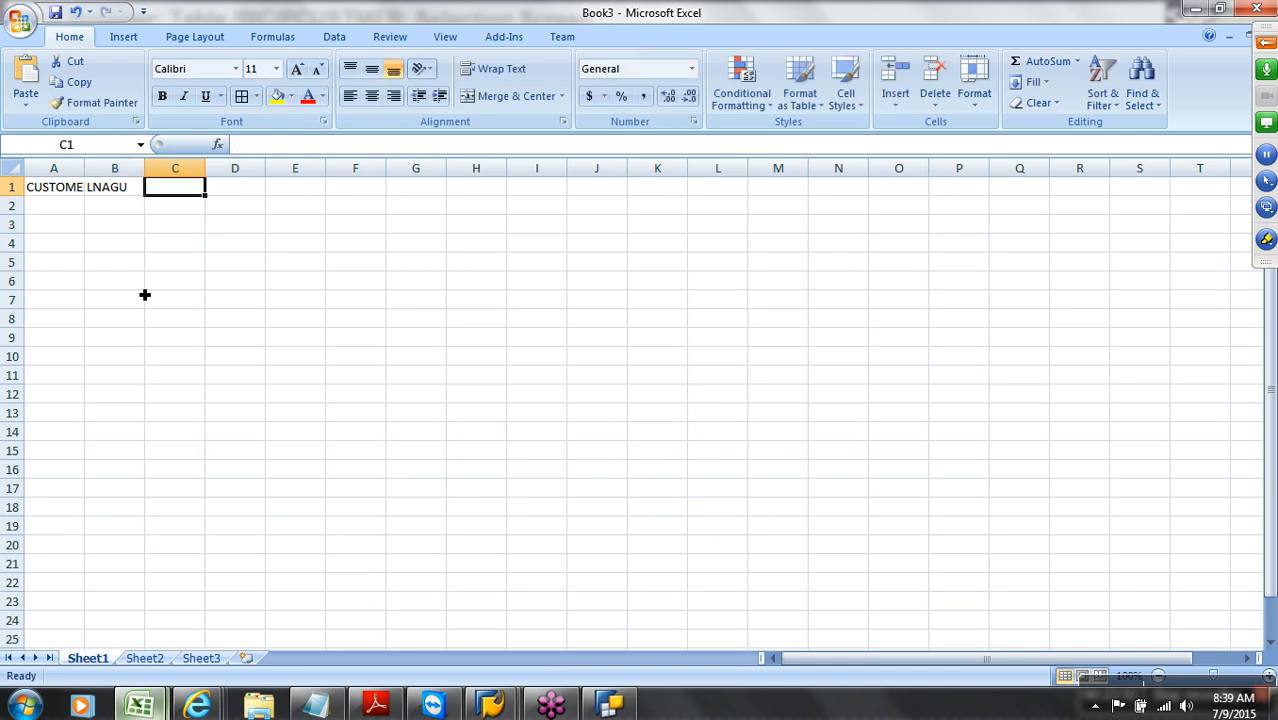
type("Custom")
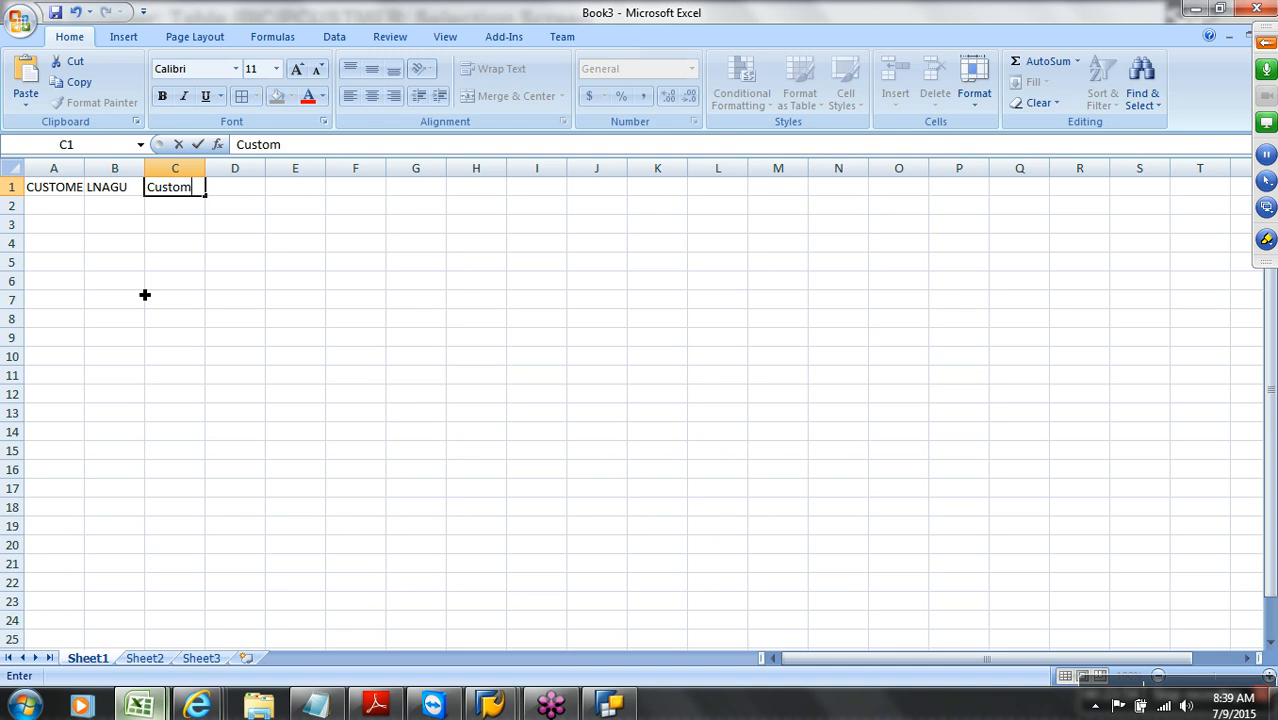
type("er Name")
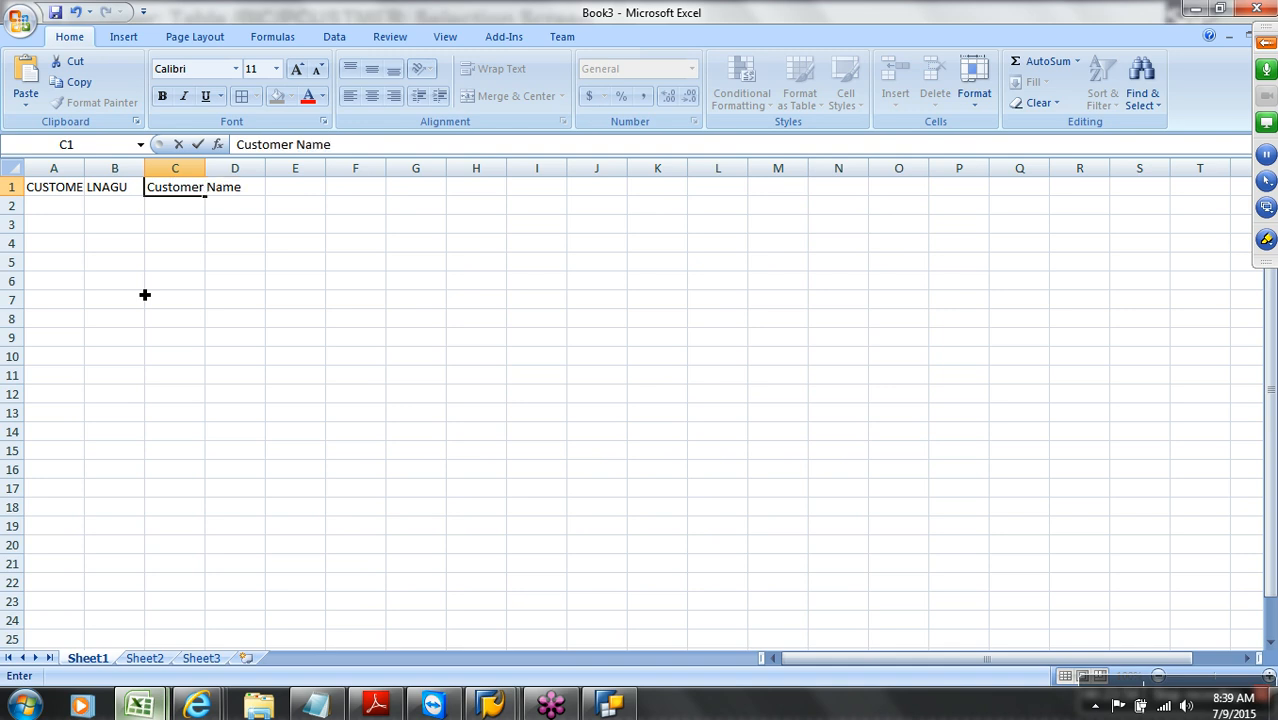
left_click(177, 228)
double_click(205, 168)
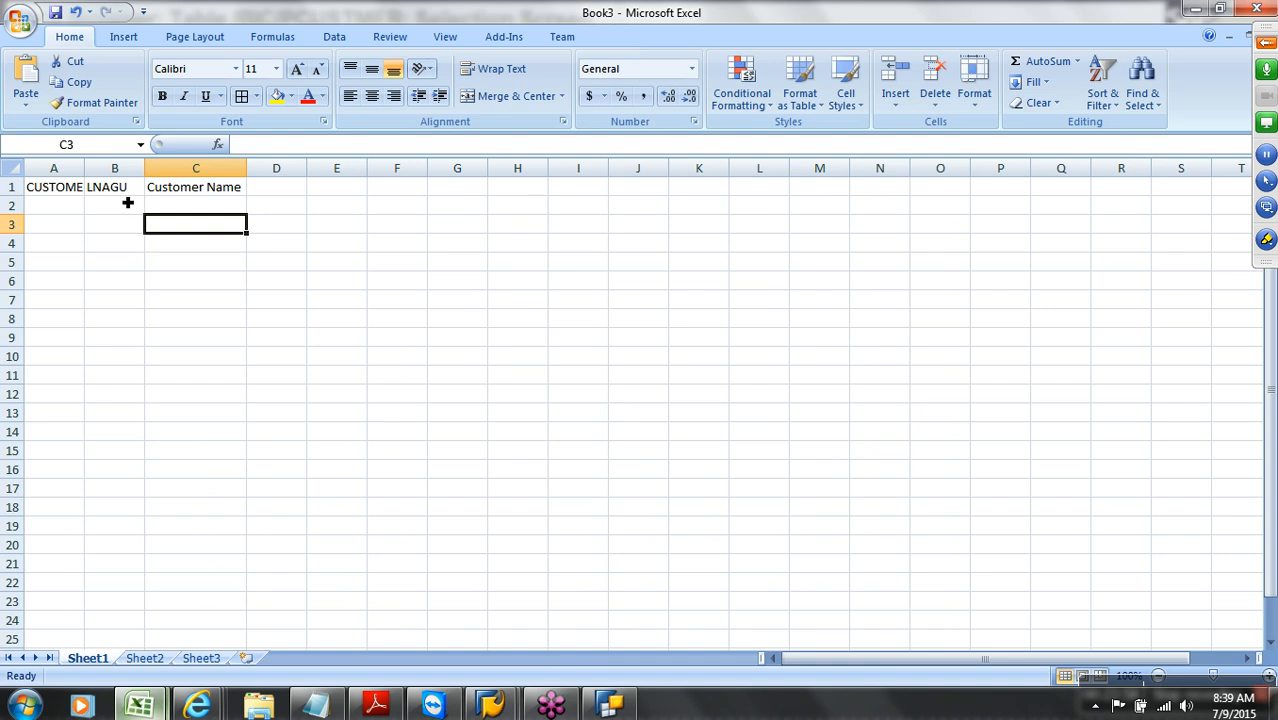
double_click(84, 168)
Fill customer numbers C100–C500 in A2:A6 and copy them to A7:A11
left_click(79, 209)
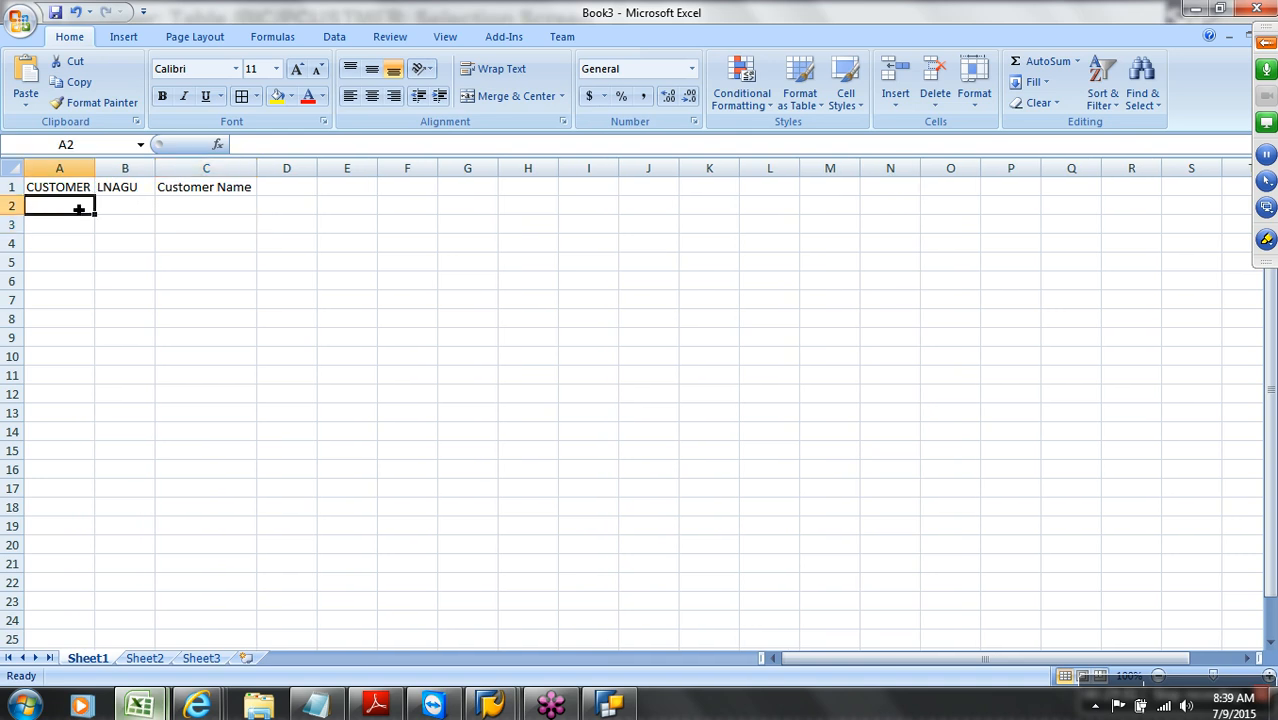
type("C100")
key("Return")
left_click(79, 209)
key("Return")
type("C200")
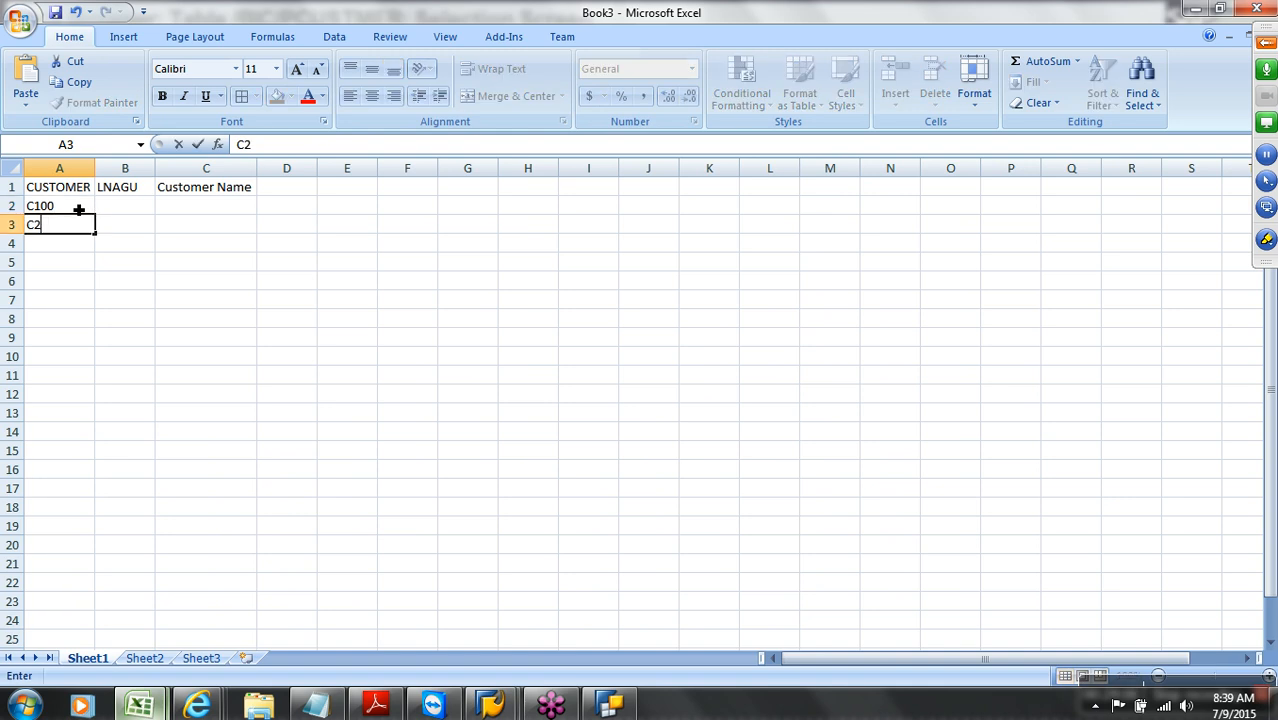
key("Return")
key("Up")
key("Up")
key("shift+Down")
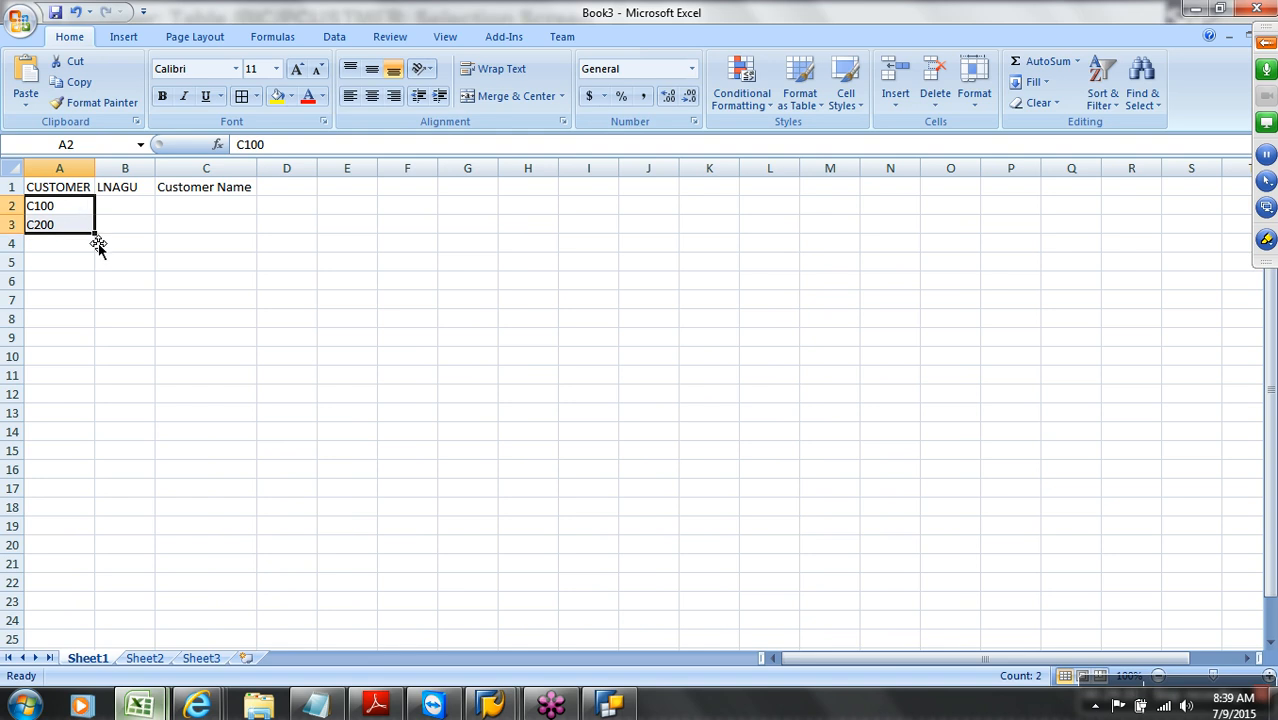
left_click_drag(96, 235, 86, 307)
key("ctrl+c")
left_click(80, 303)
key("ctrl+v")
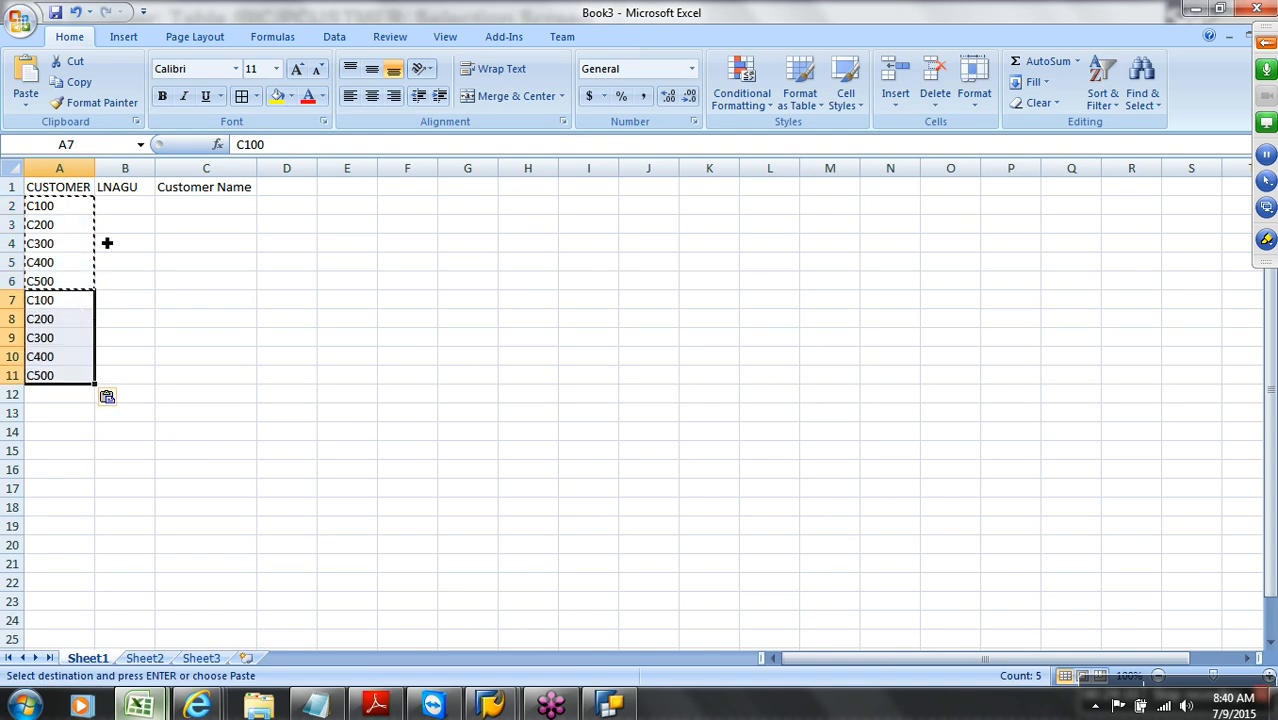
Set the language key EN in B2:B6
left_click(120, 203)
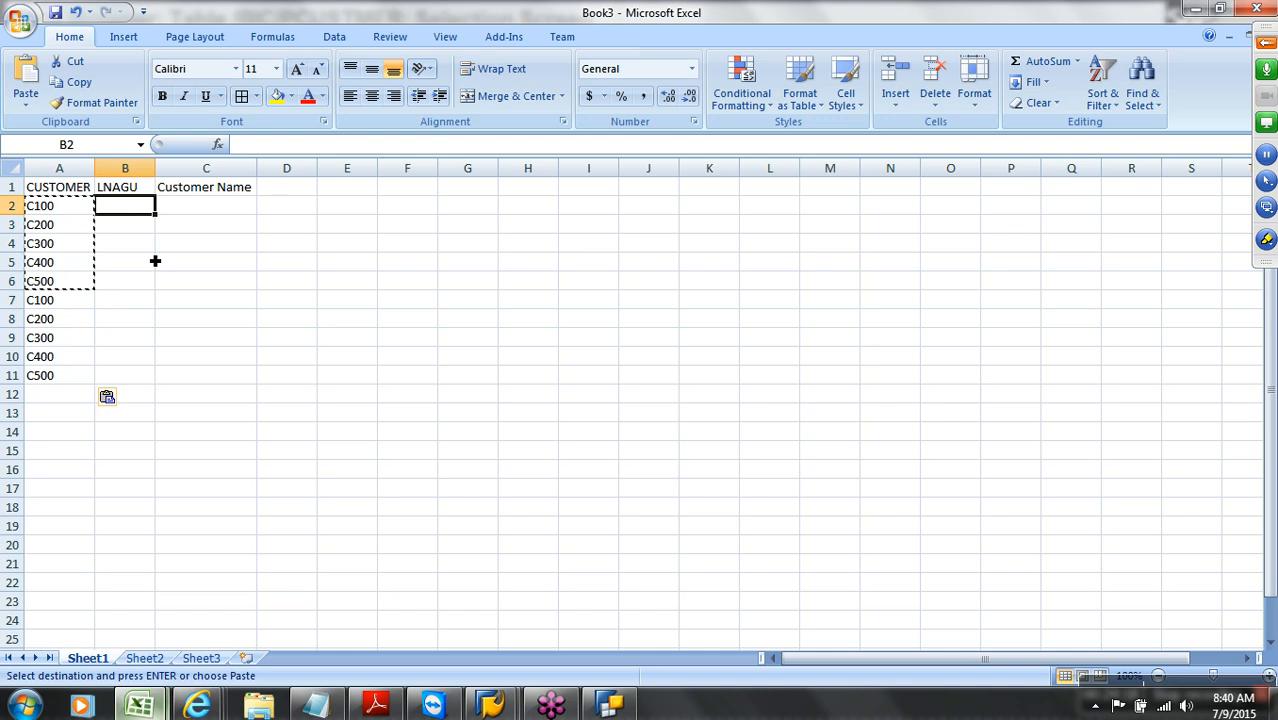
type("EN")
key("Return")
key("Up")
key("ctrl+c")
key("Down")
key("shift+Down")
key("shift+Down")
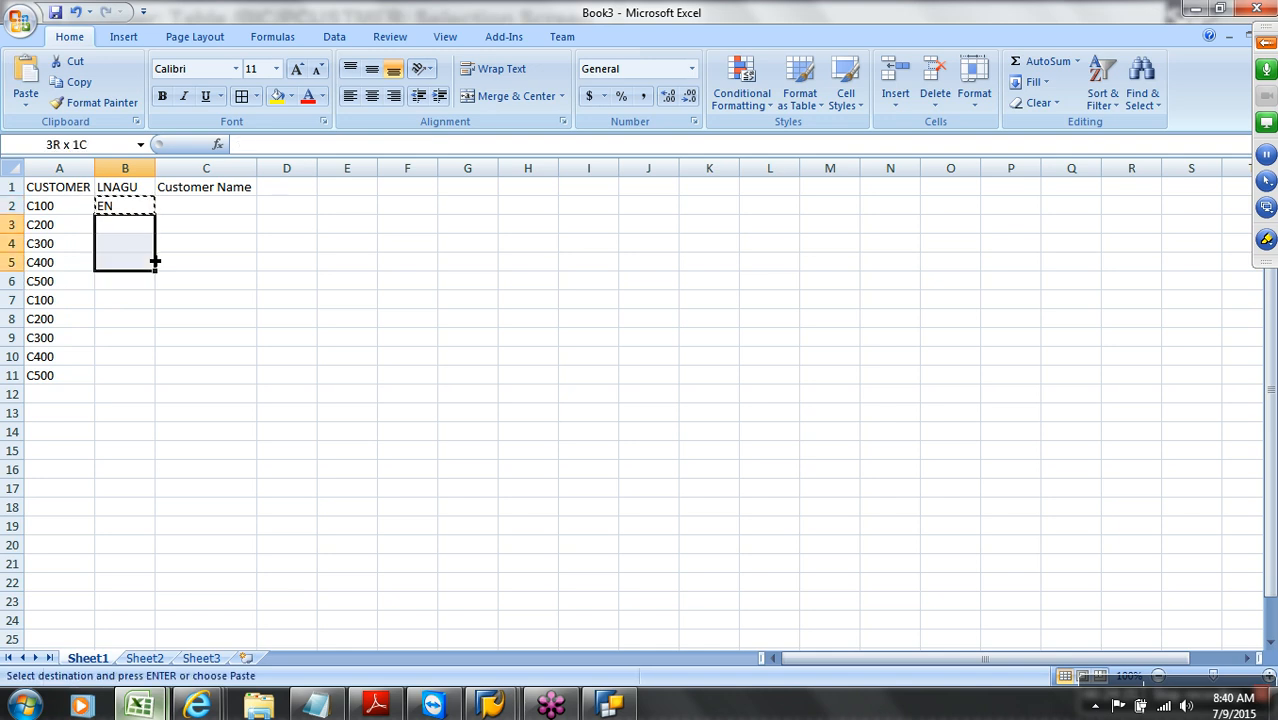
key("shift+Down")
key("Return")
Set the language key DE in B7:B11
key("Down")
key("Down")
key("Down")
key("Down")
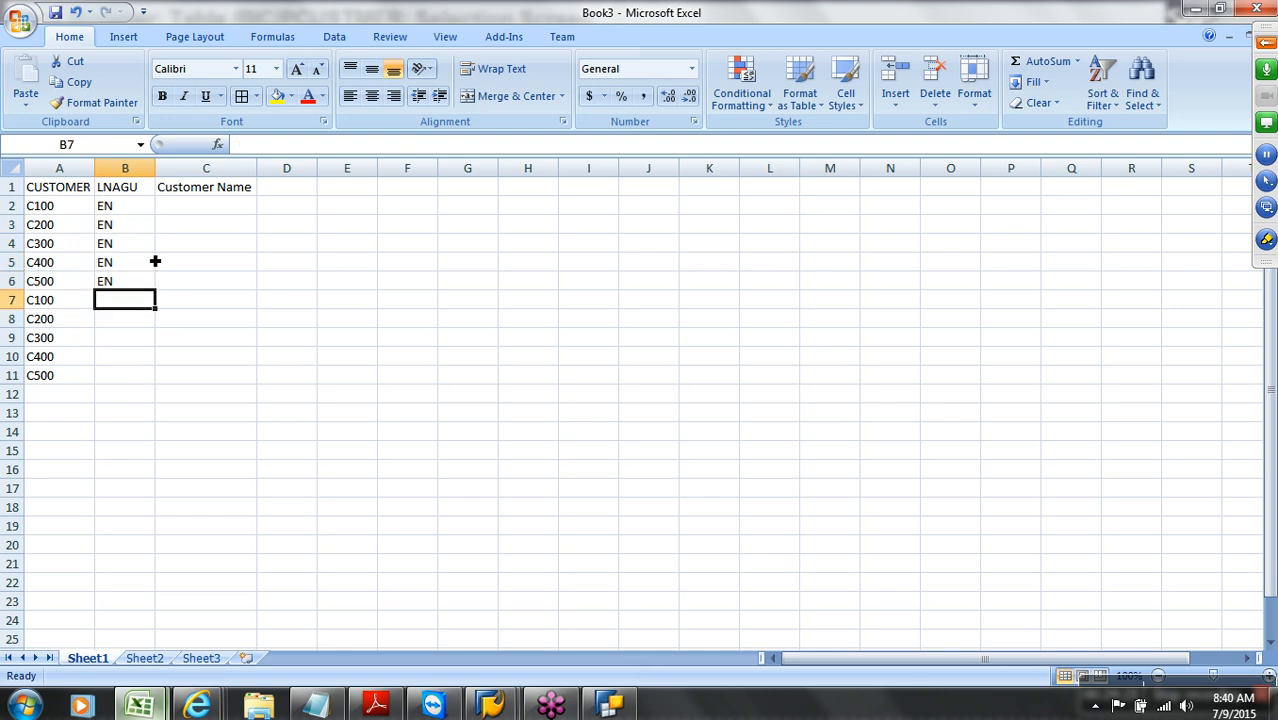
type("DE")
key("Return")
key("Up")
key("ctrl+c")
key("Down")
key("shift+Down")
key("shift+Down")
key("shift+Down")
key("Return")
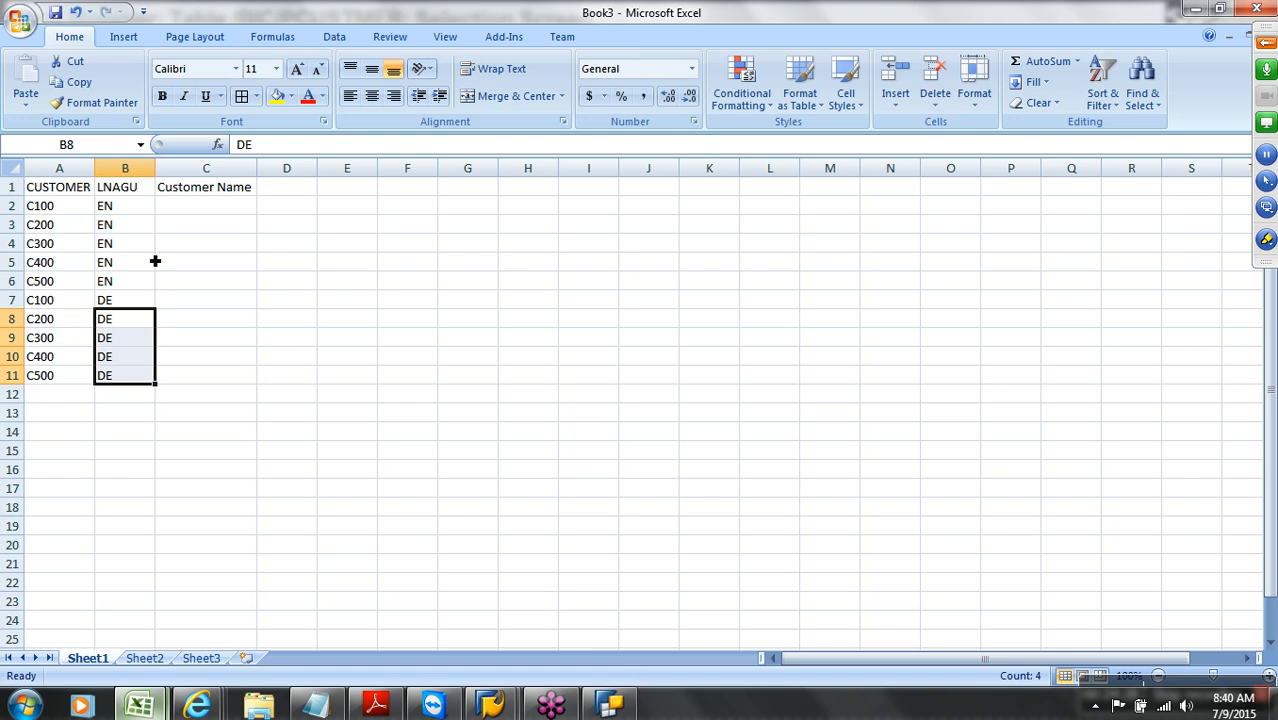
Type the five English customer names for C100–C500 in C2:C6
left_click(197, 214)
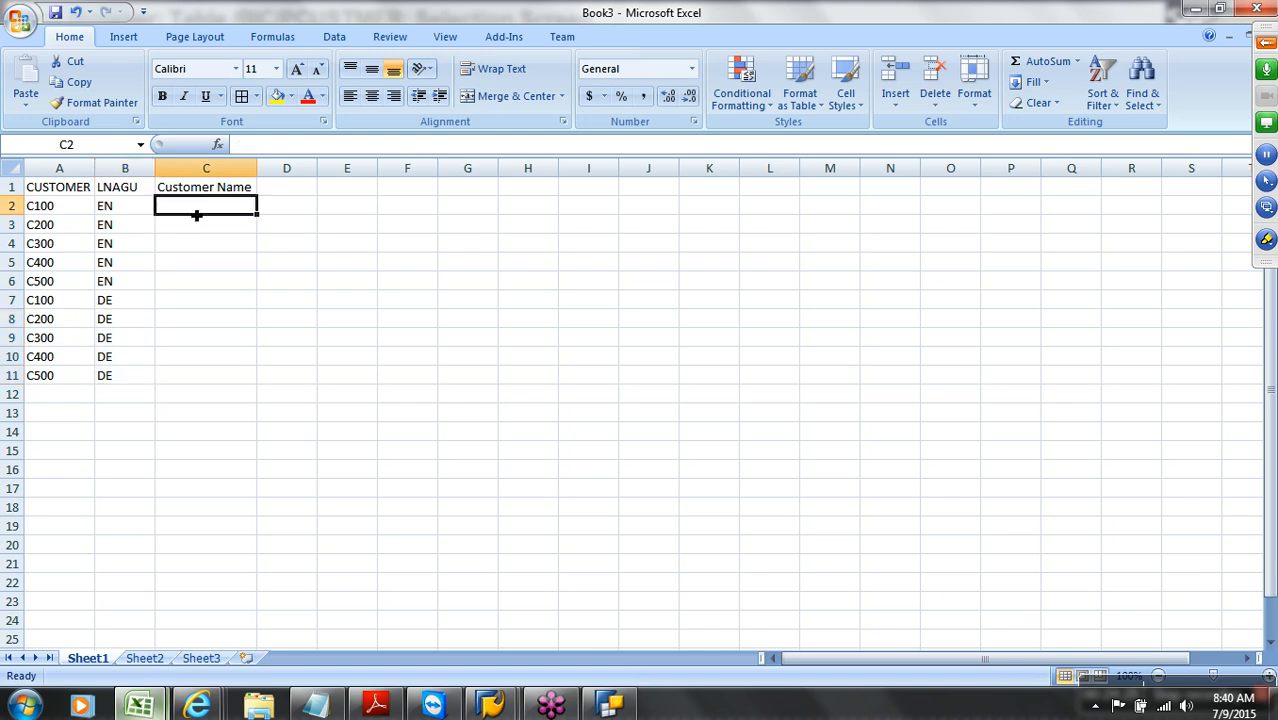
type("Pratap")
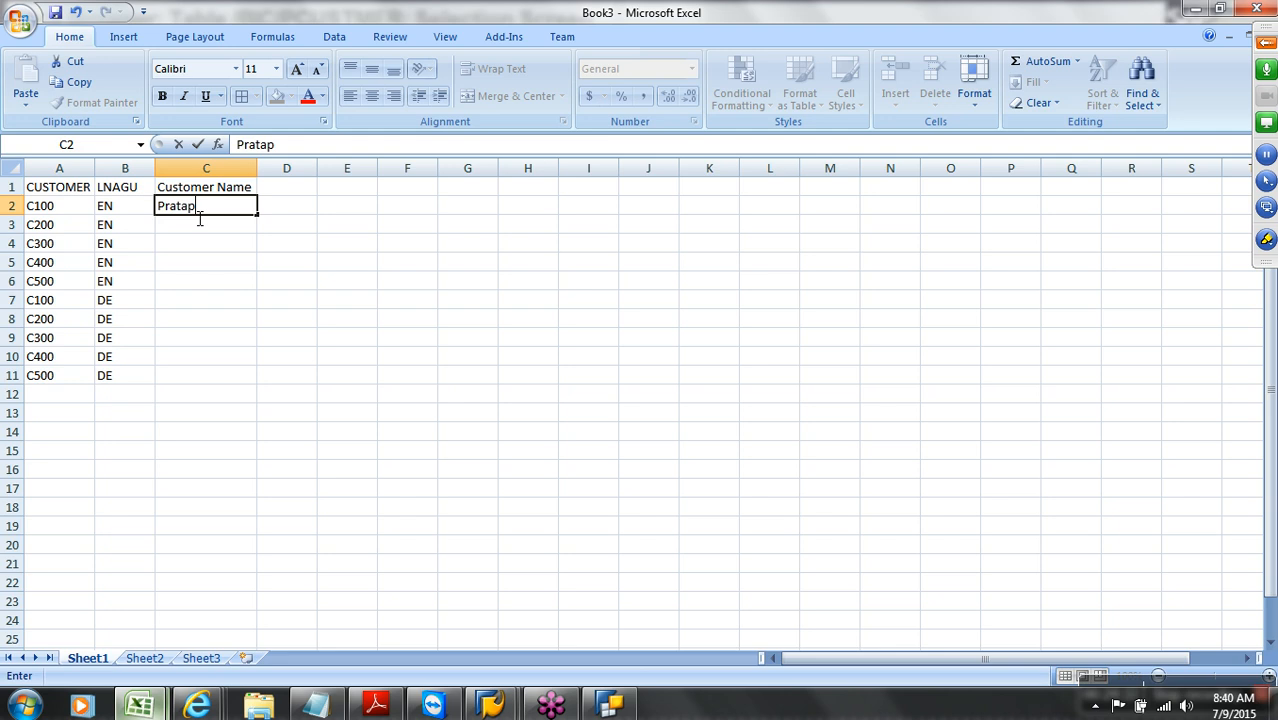
key("Return")
type("Qbex Pratap")
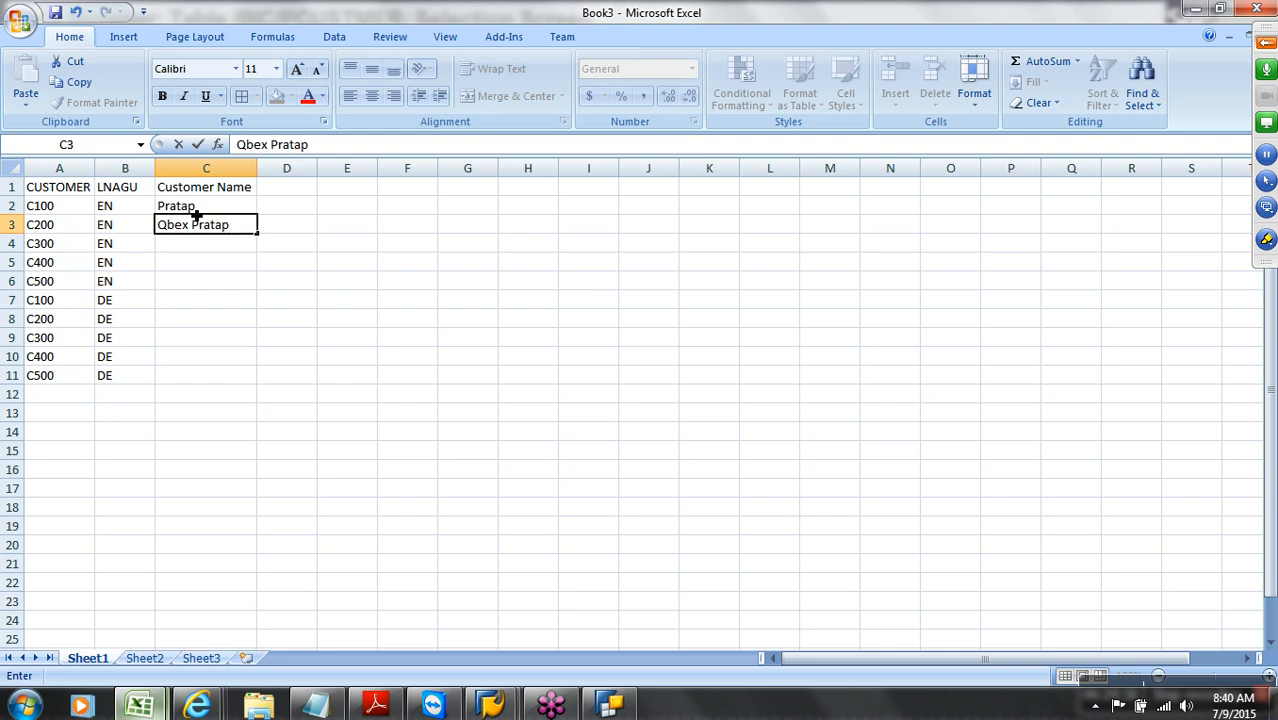
key("Return")
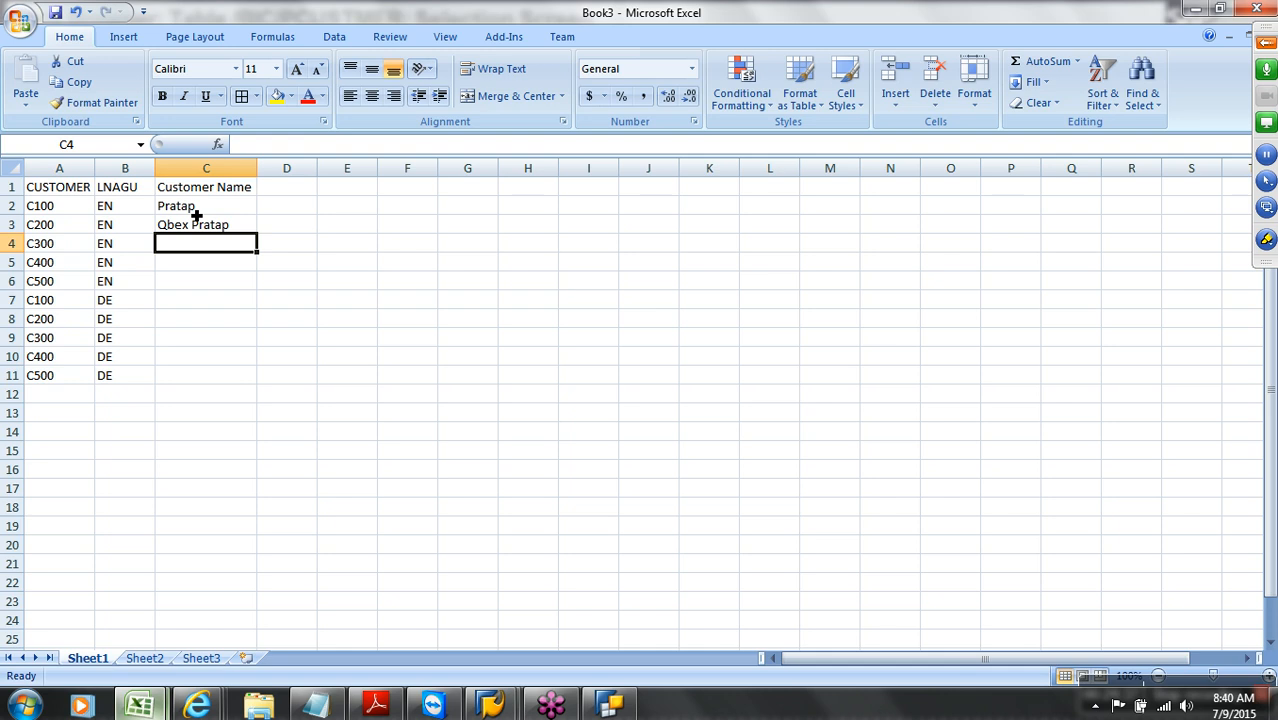
type("Chandu")
key("Return")
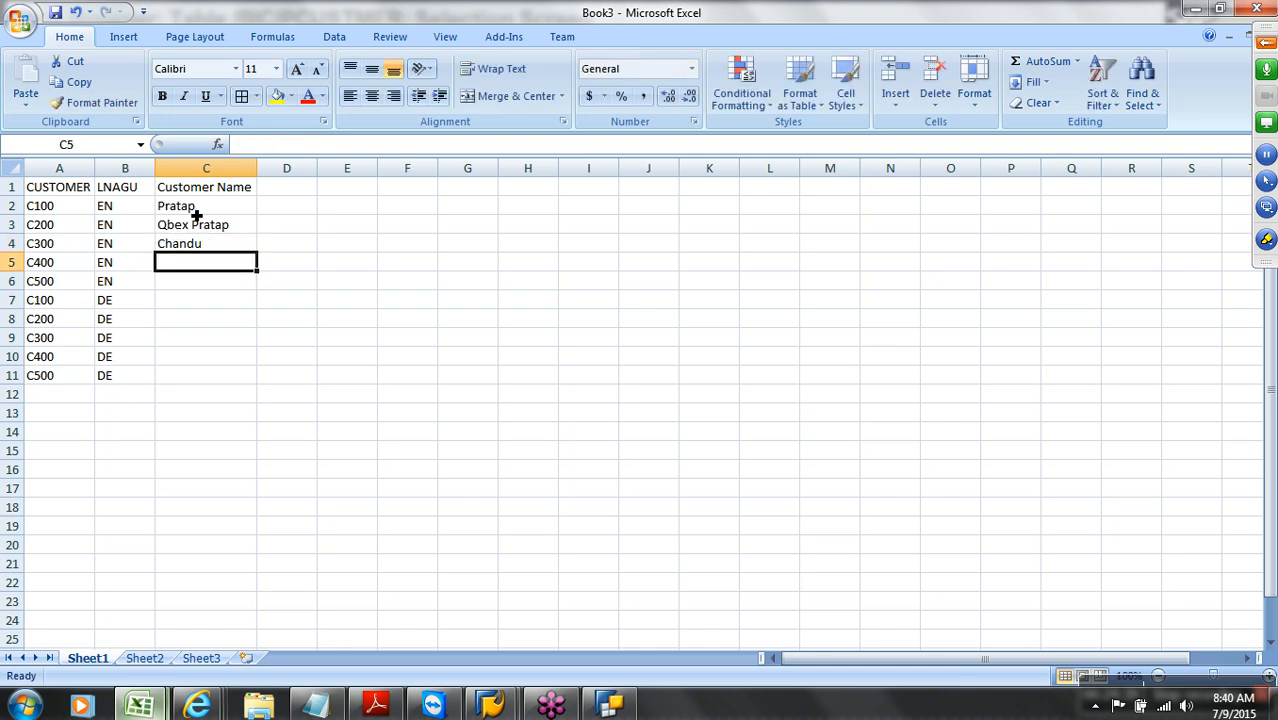
type("Mark")
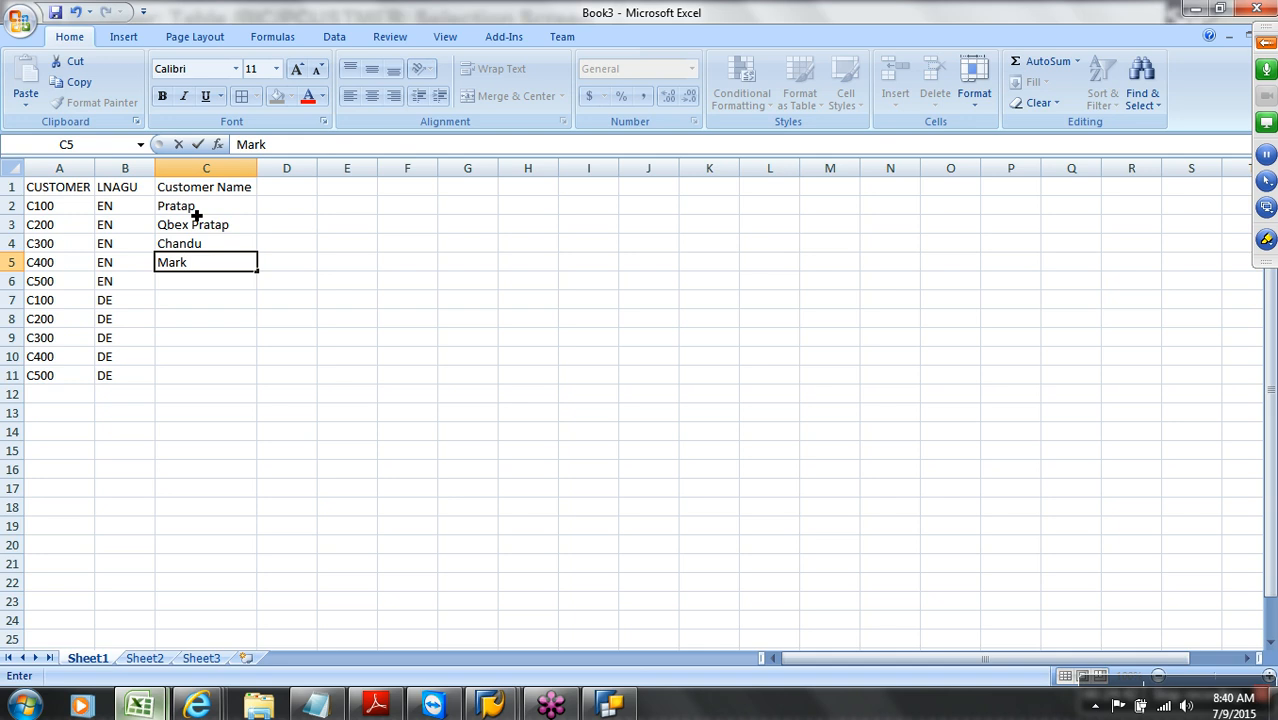
key("Return")
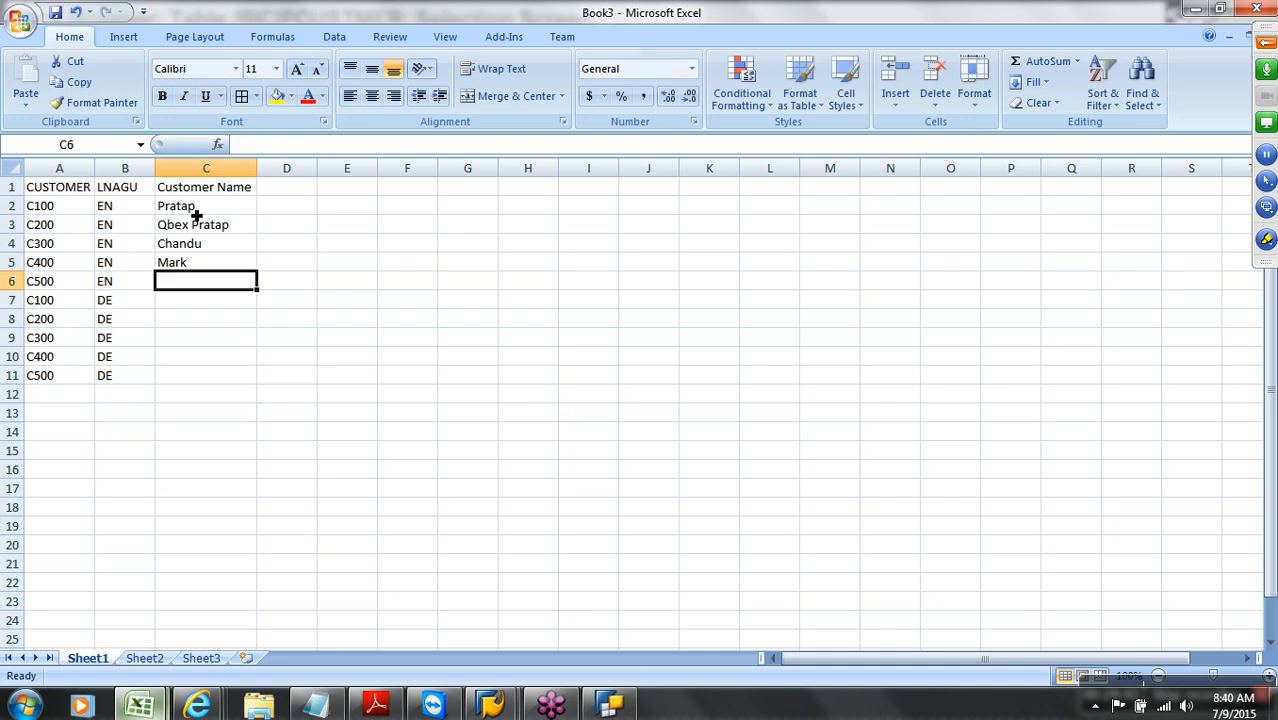
type("Rakesh")
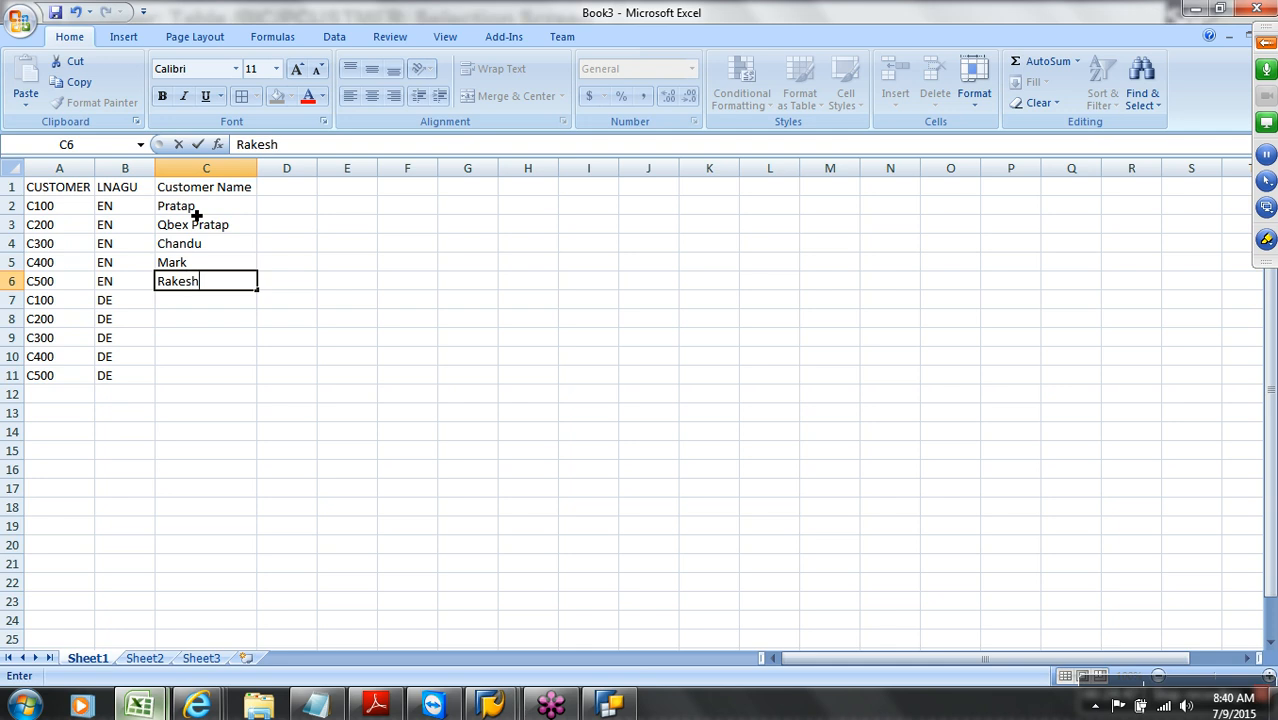
left_click(212, 305)
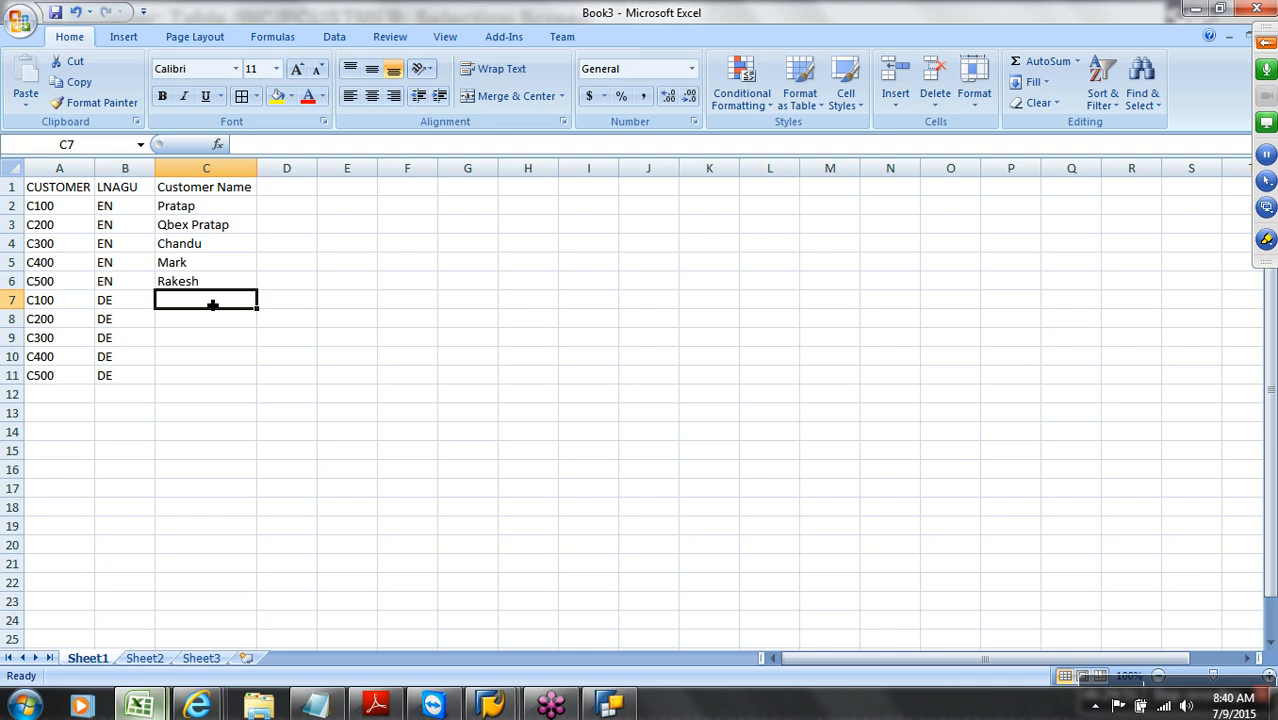
Enter German names AAAAAAA, BBBBBBBB, CCCCCCCC, DDDDDDD, EEEEEEEEE in C7:C11
type("AAAAAAA")
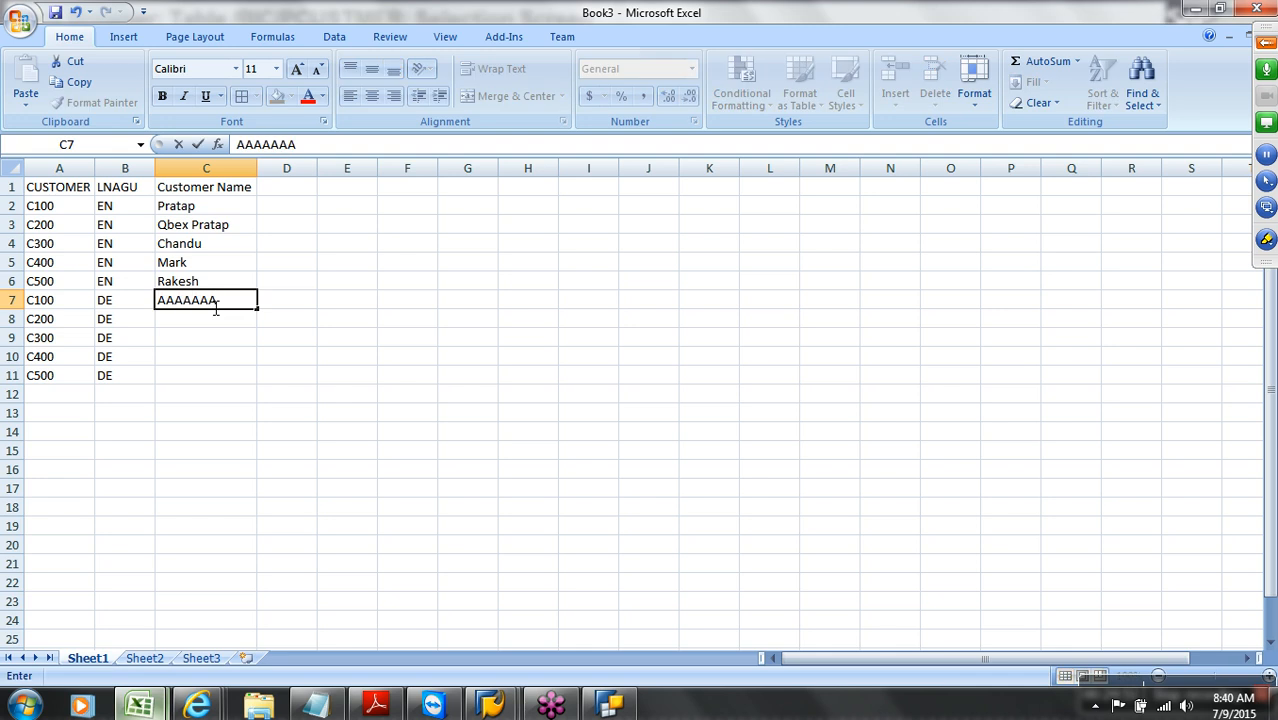
key("Return")
type("BBBBBBBB")
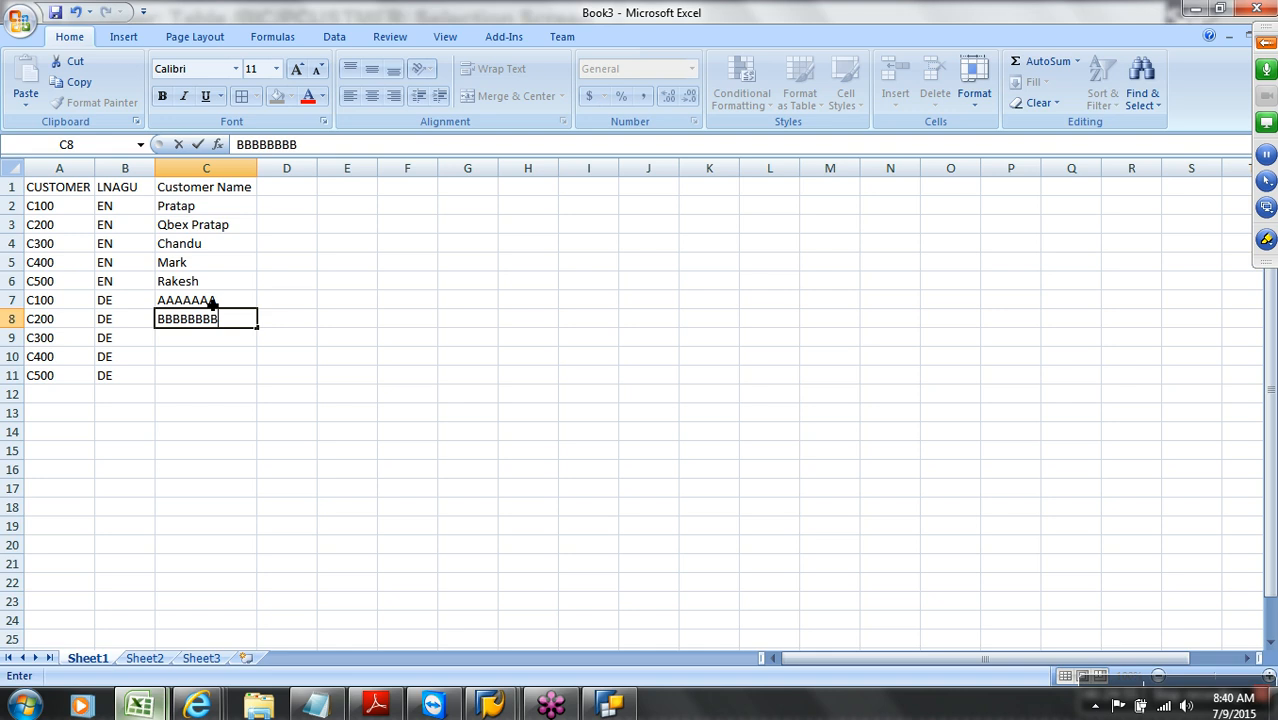
key("Return")
type("CCCCCCCC")
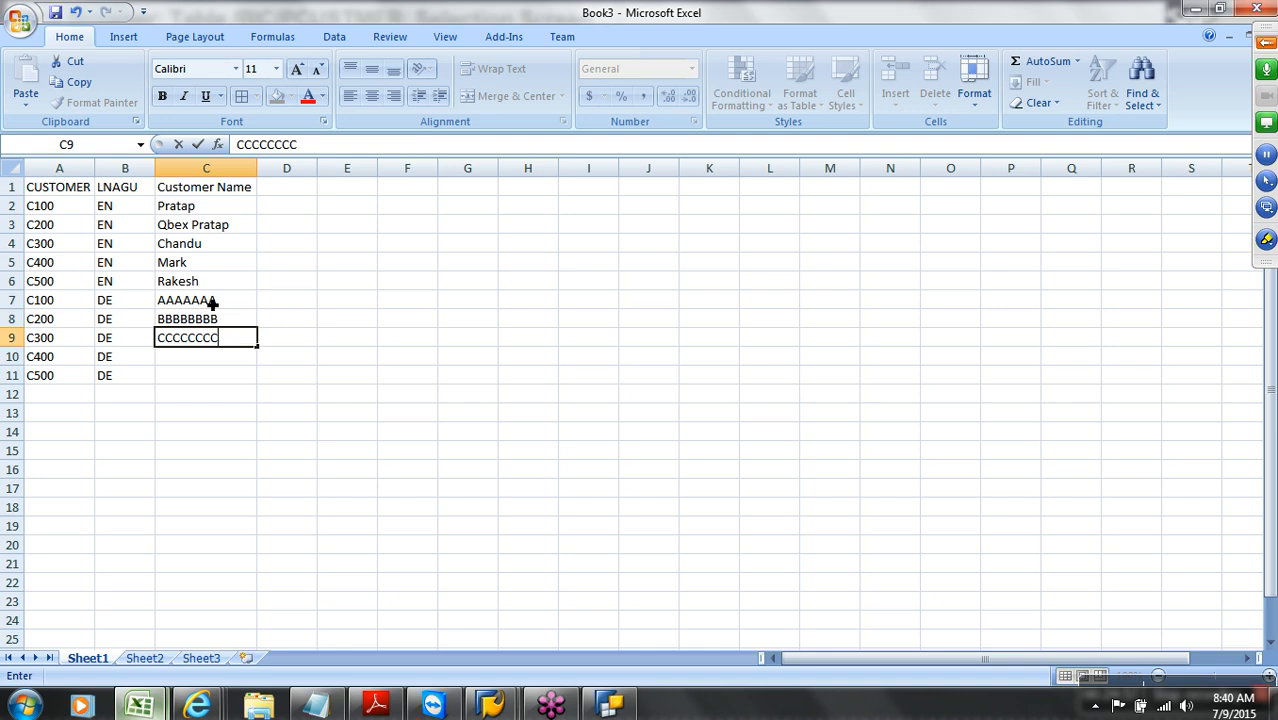
key("Return")
type("DDDDDDD")
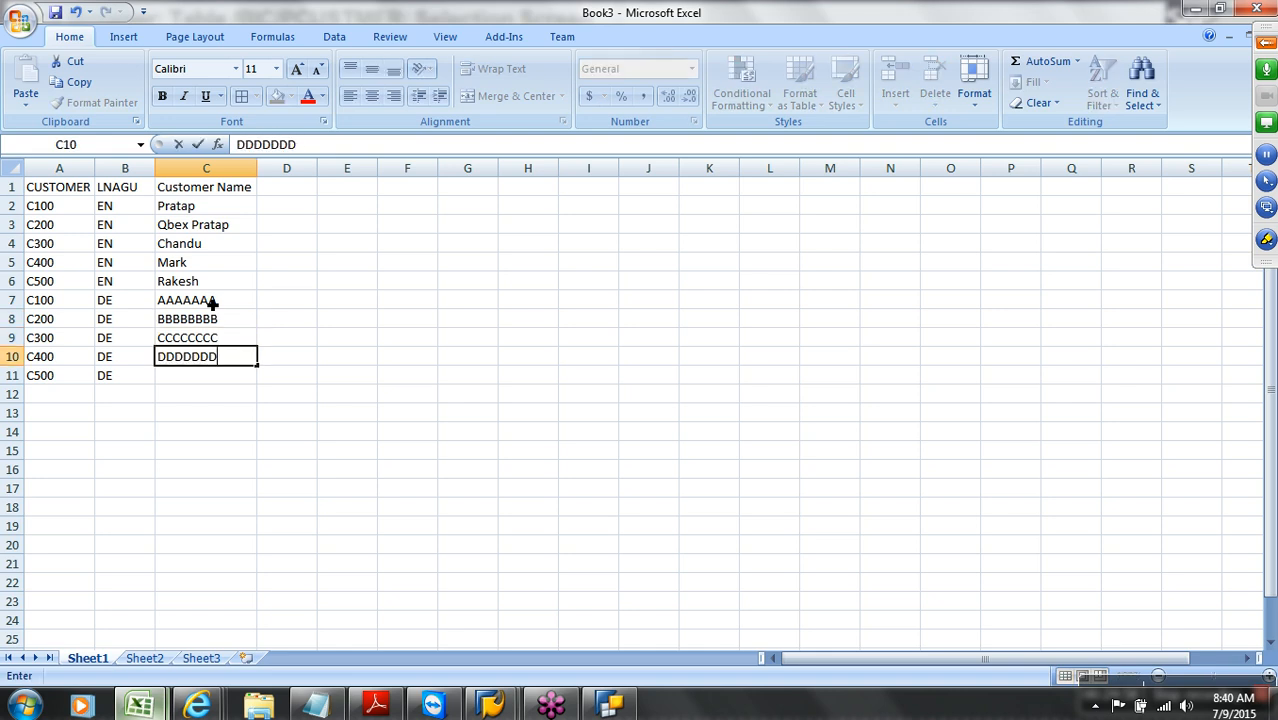
key("Return")
type("EEEEEE")
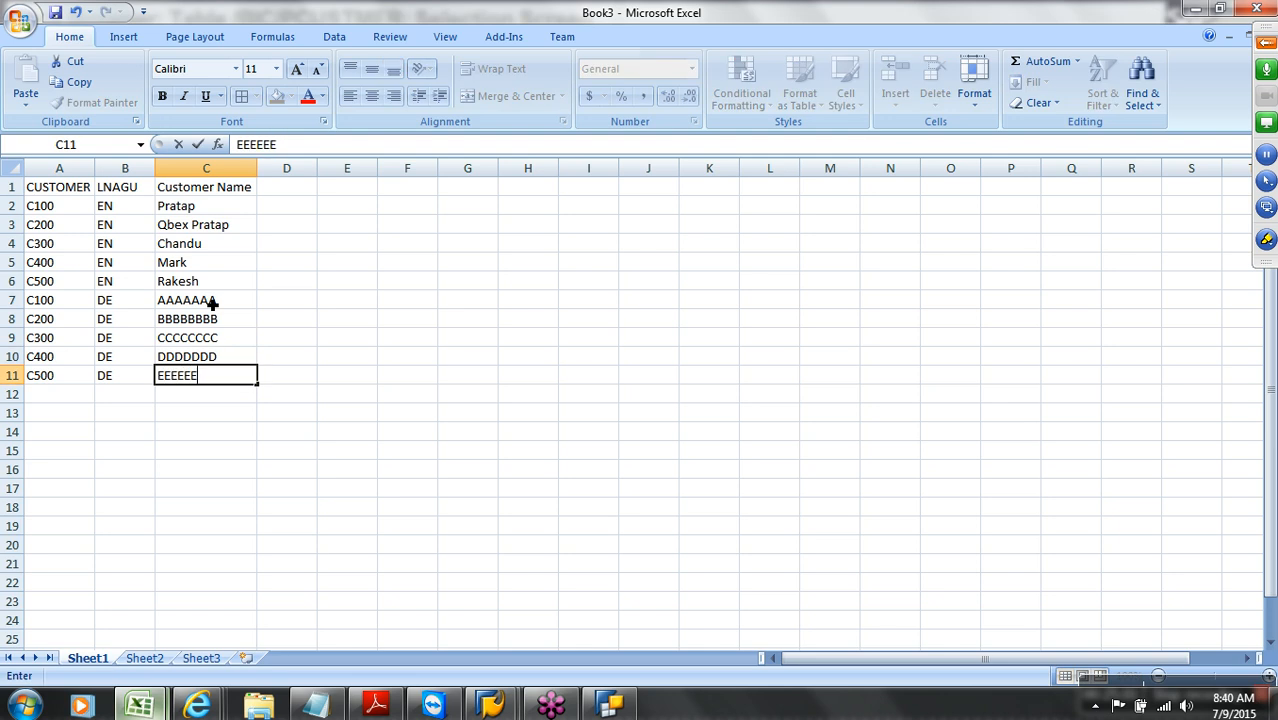
type("EEE")
left_click_drag(213, 302, 221, 378)
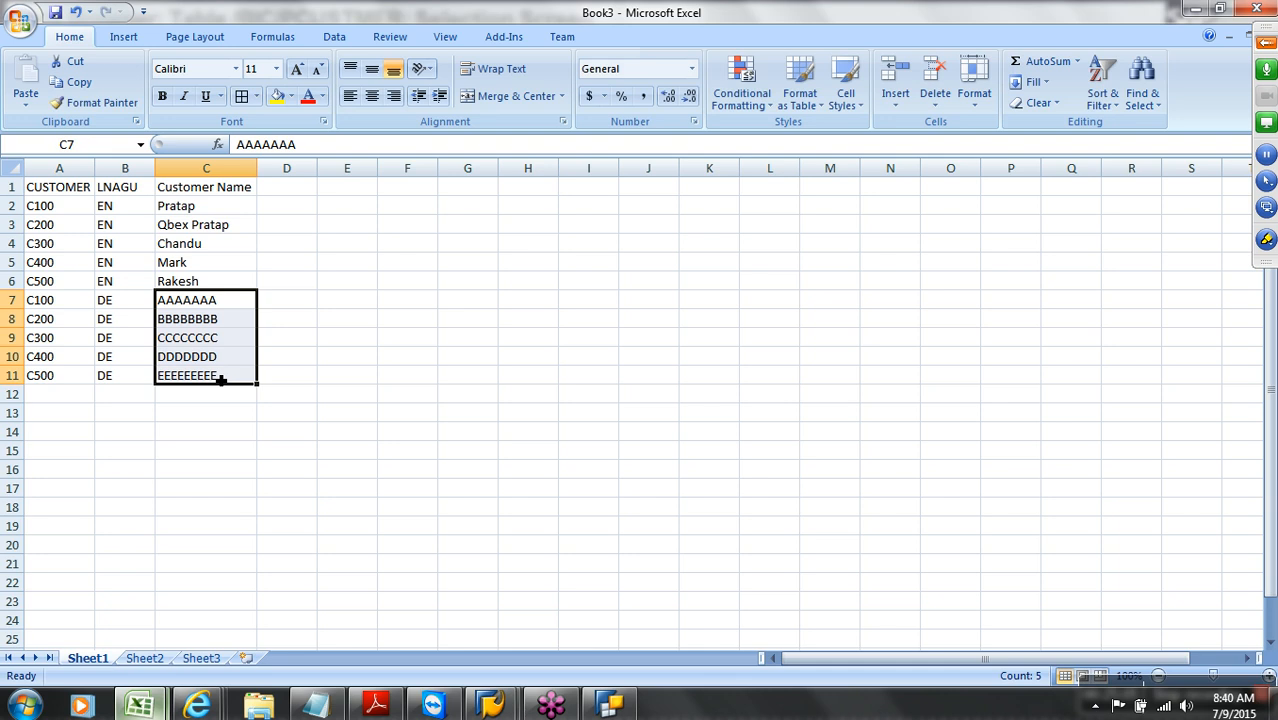
left_click_drag(213, 304, 221, 383)
left_click_drag(205, 212, 211, 281)
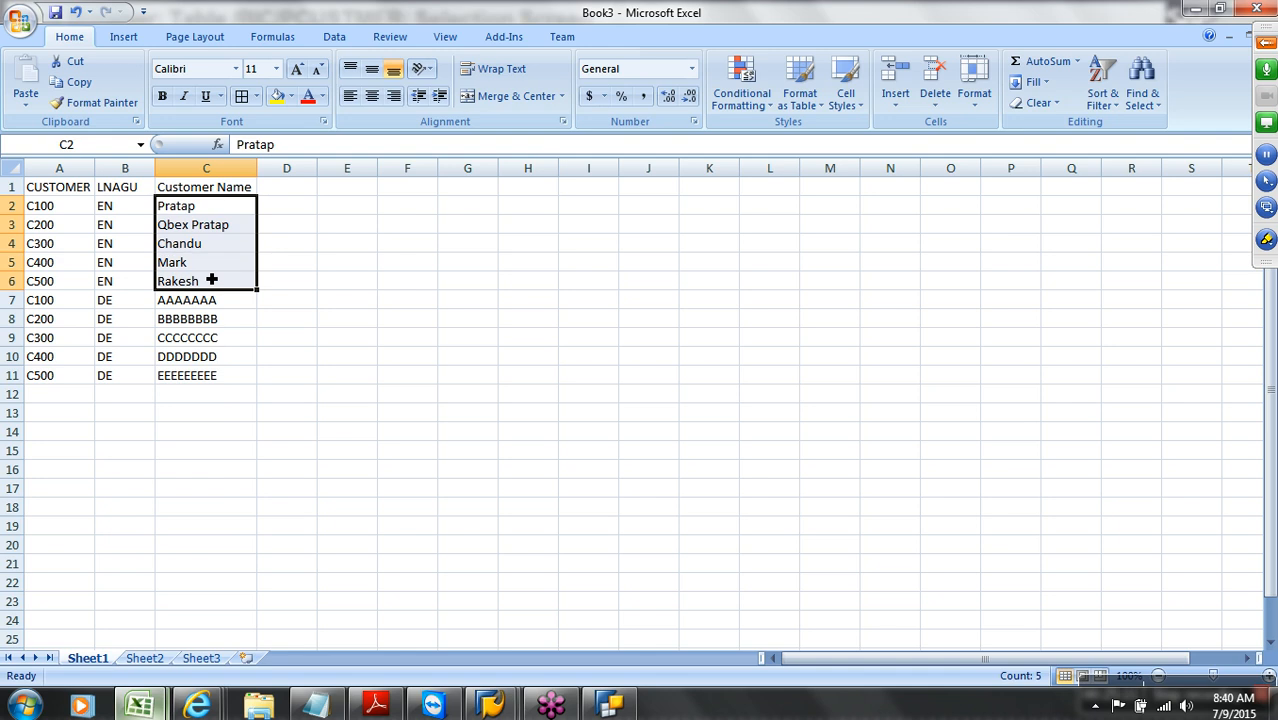
Save the workbook to the Desktop as CUSTOMER_TEXT
left_click(58, 13)
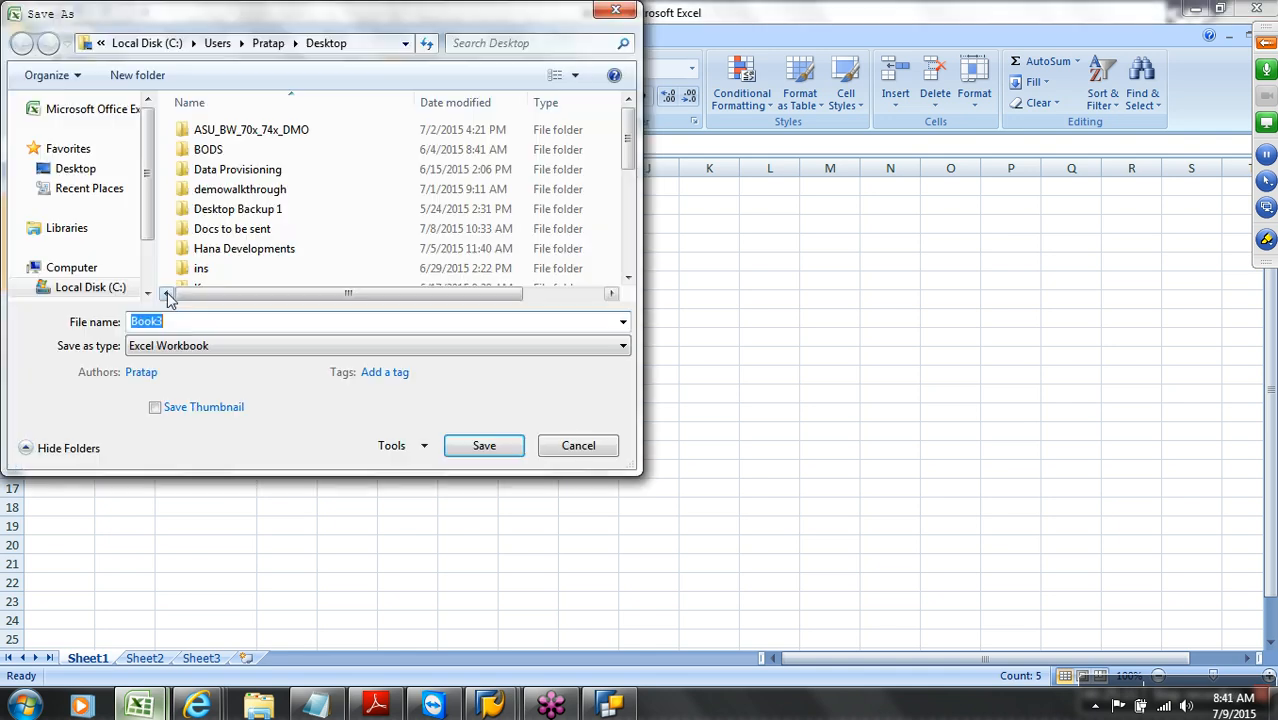
left_click(89, 176)
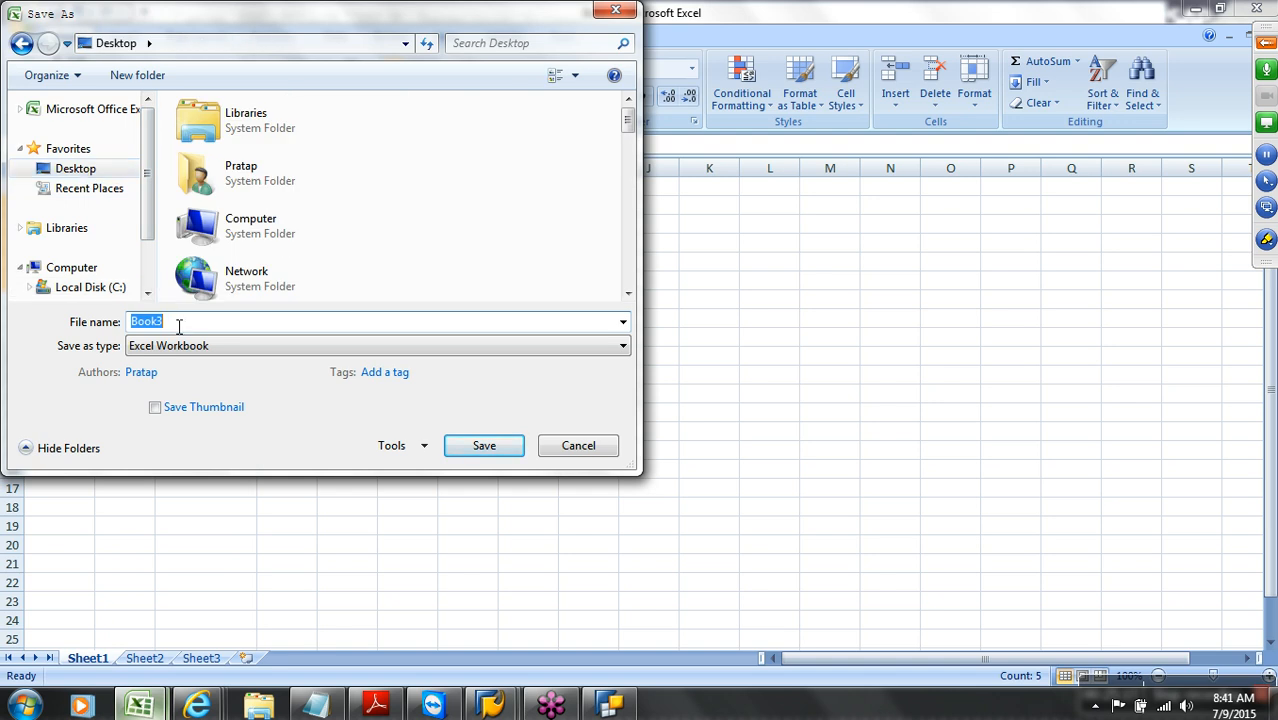
type("CUSTOM")
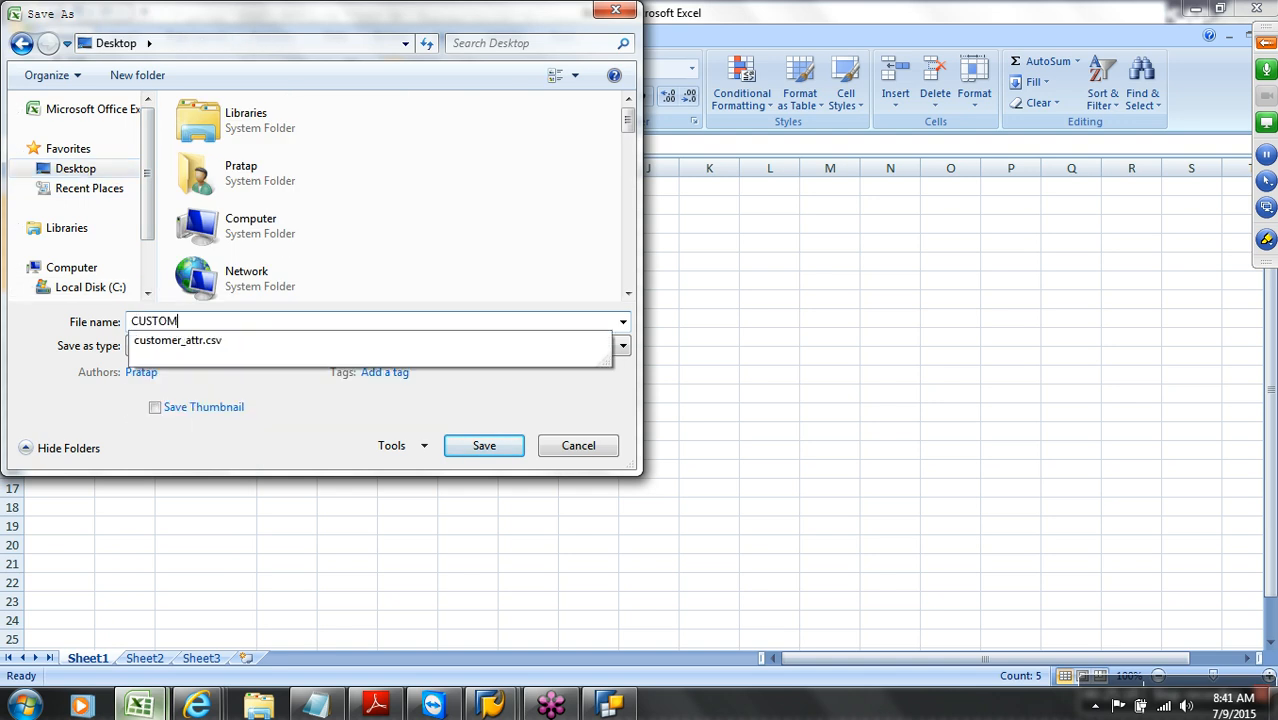
type("ER_TEXT")
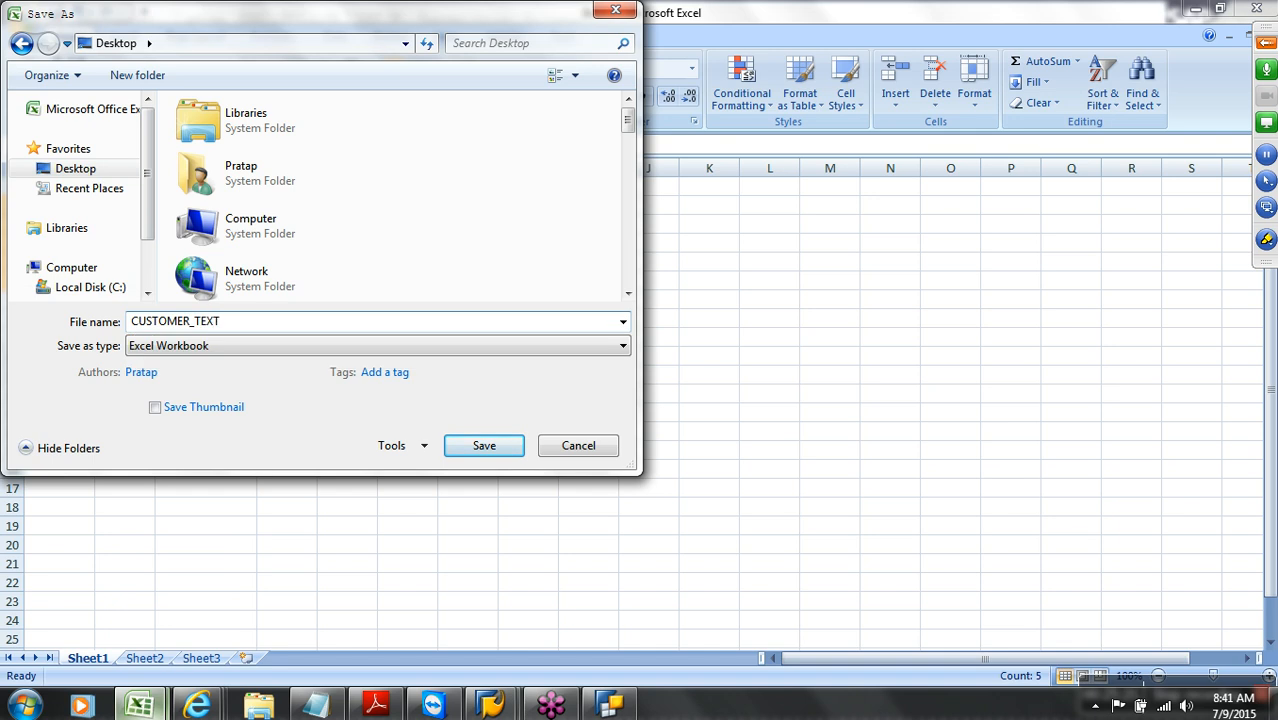
left_click(484, 447)
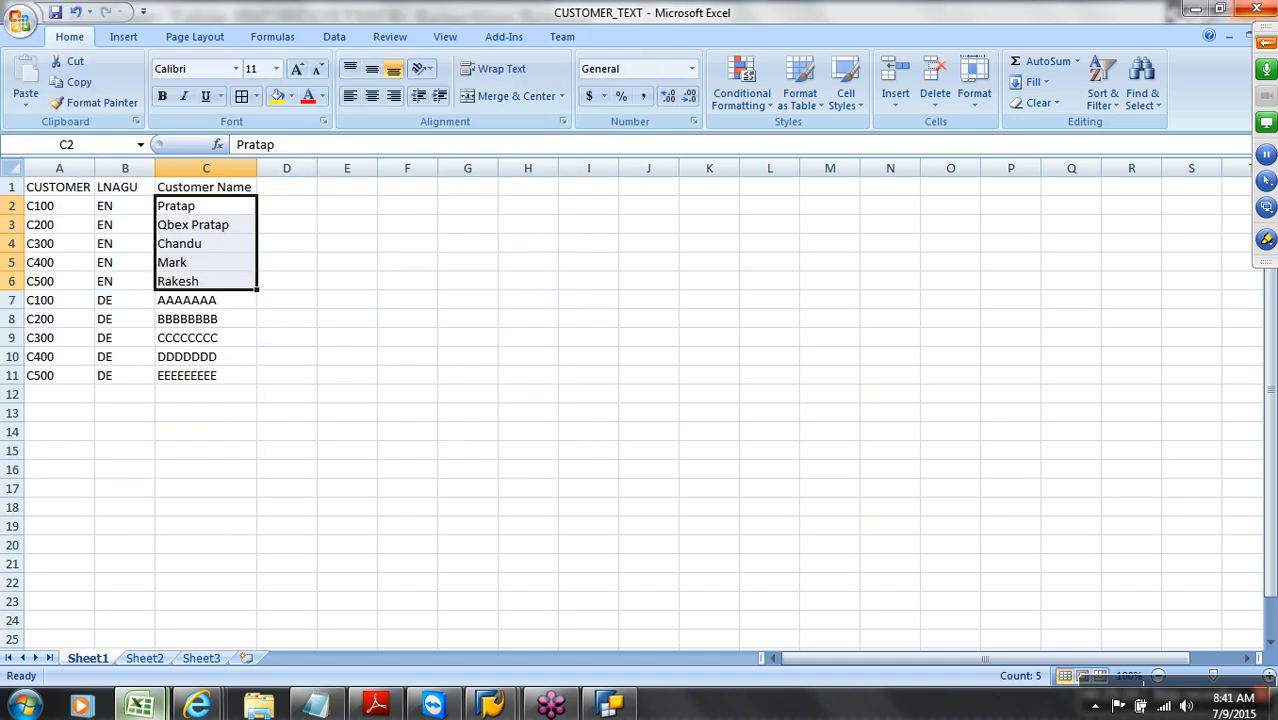
double_click(1080, 16)
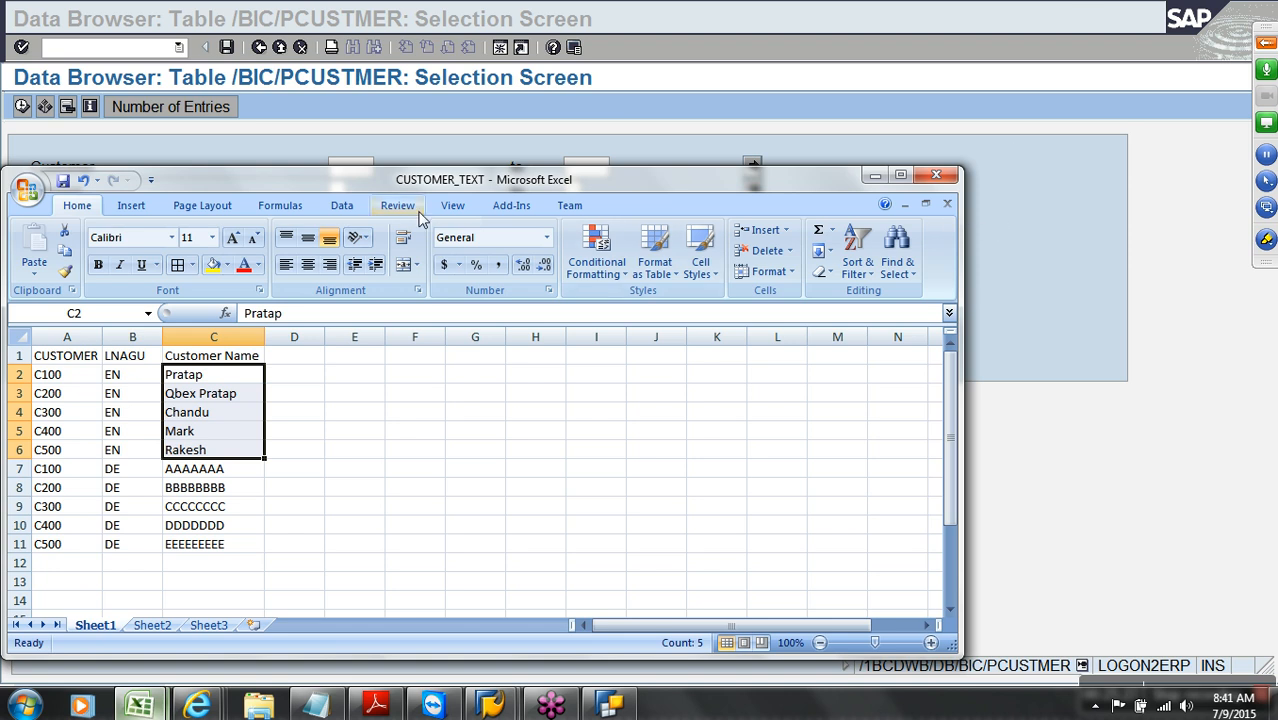
double_click(437, 186)
Resave CUSTOMER_TEXT as CSV (Comma delimited), keeping only the active sheet
left_click(20, 18)
left_click(80, 176)
left_click(270, 345)
left_click(230, 206)
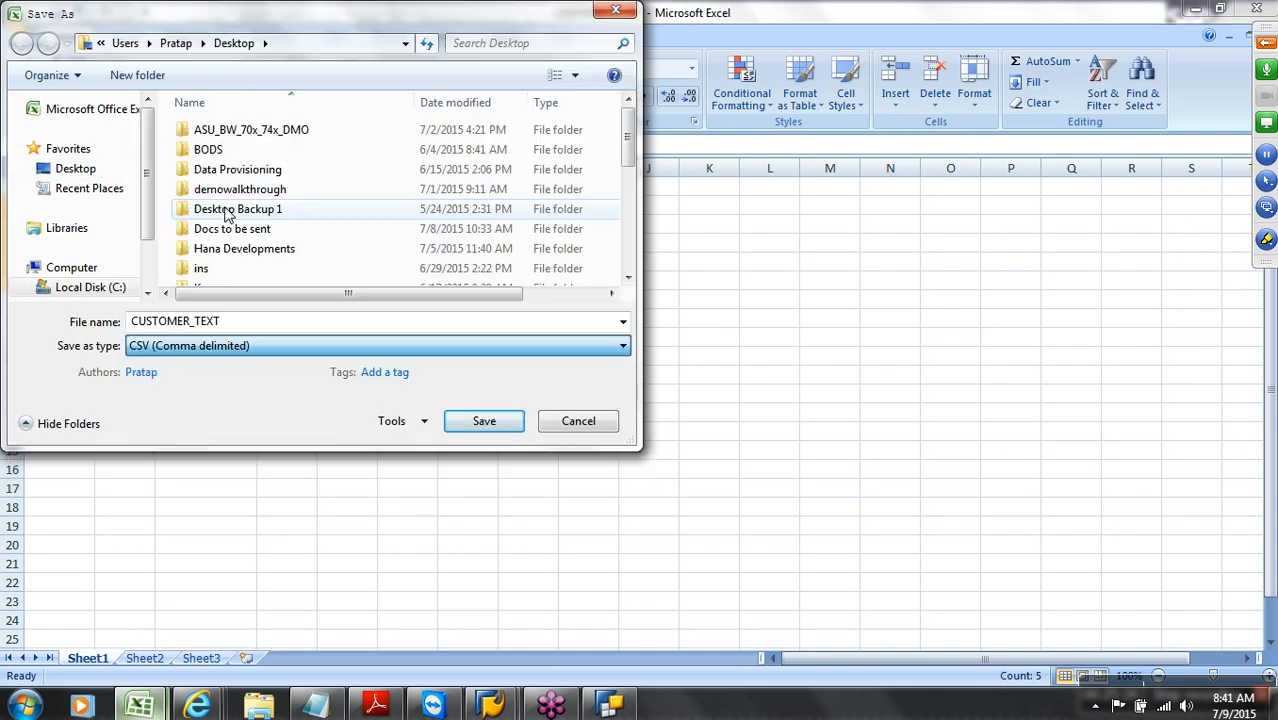
left_click(481, 424)
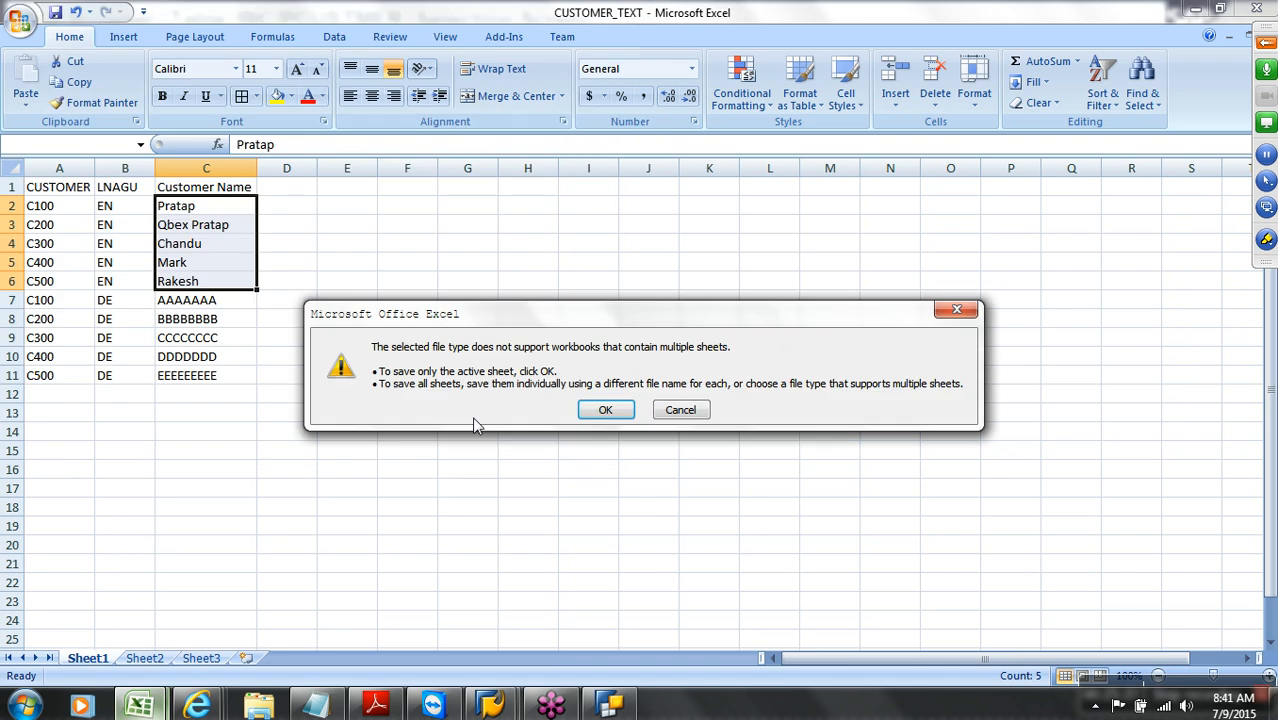
left_click(594, 410)
left_click(588, 415)
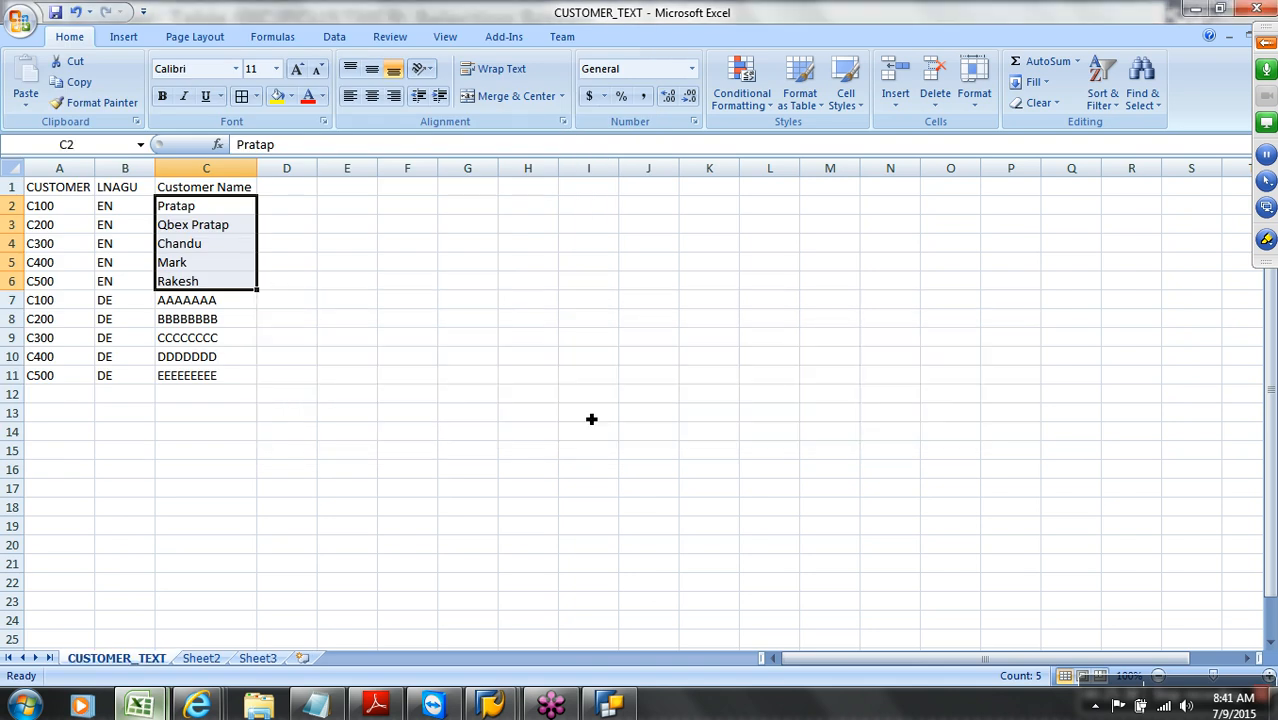
Close the CUSTOMER_TEXT workbook, saving changes in CSV format
double_click(1070, 15)
left_click(947, 204)
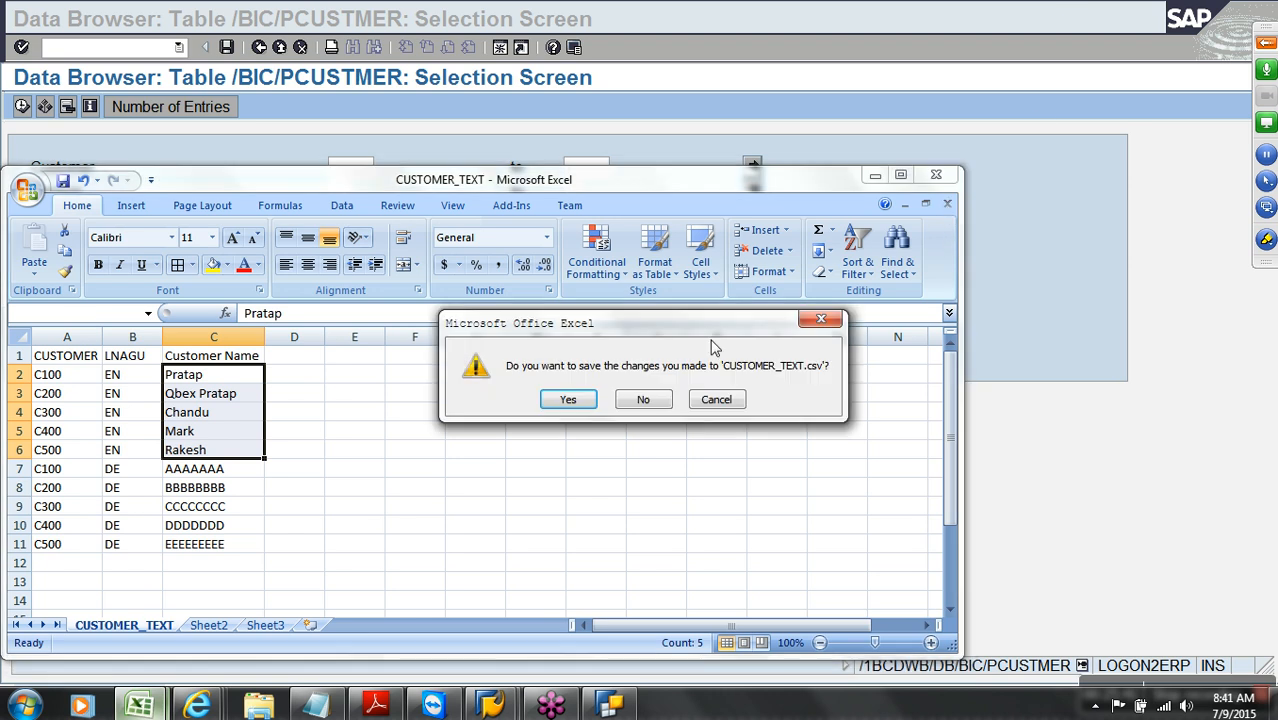
left_click(595, 401)
left_click(587, 414)
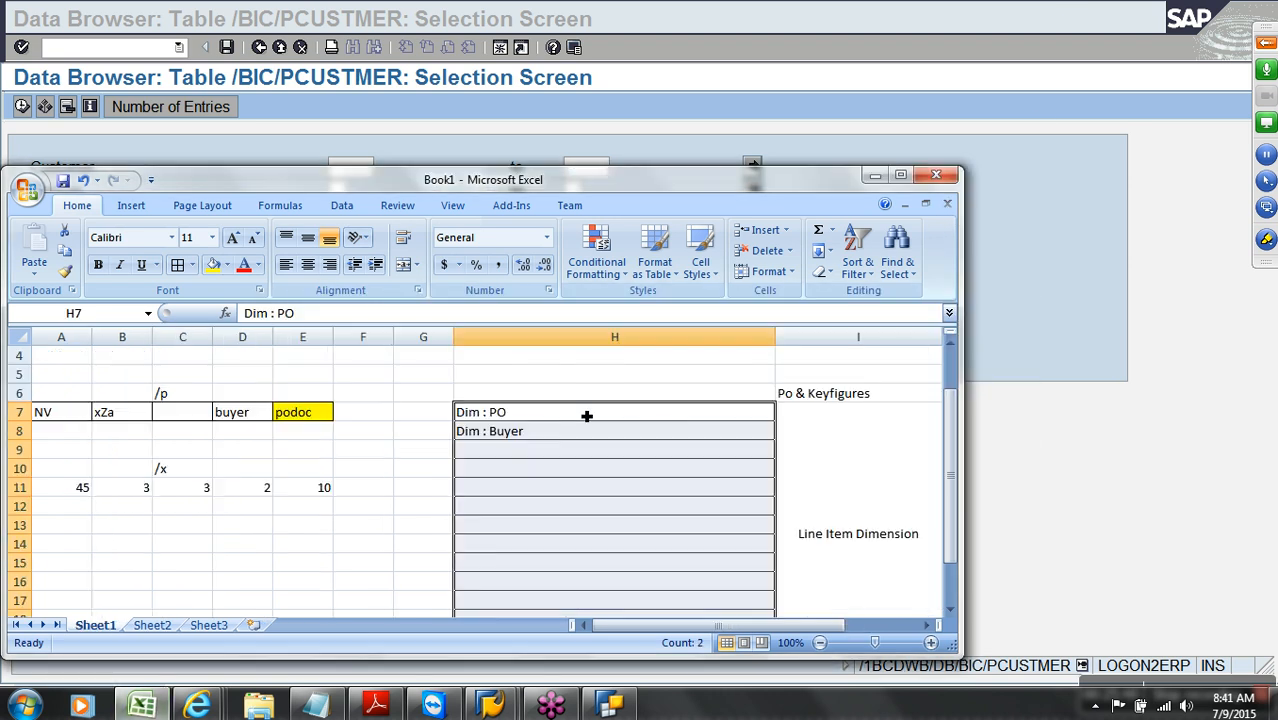
Back out of the table browser to the Data Warehousing Workbench modeling view
left_click(683, 122)
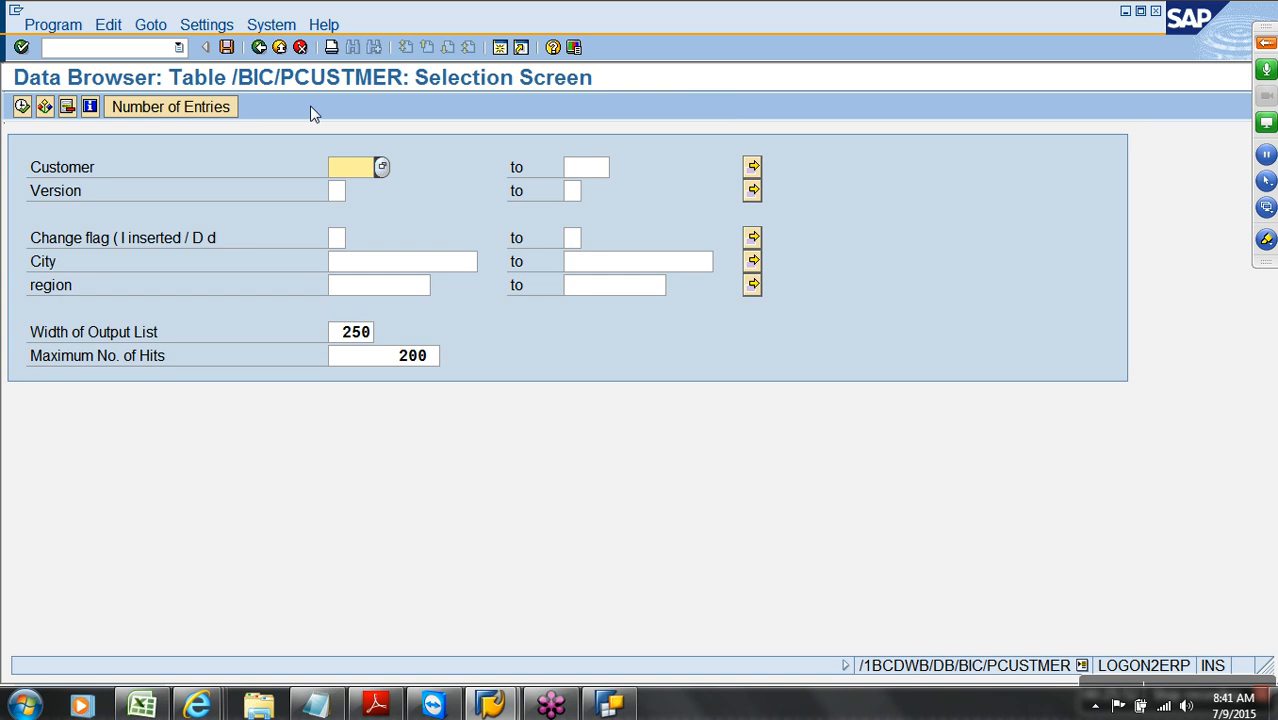
left_click(280, 48)
left_click(280, 48)
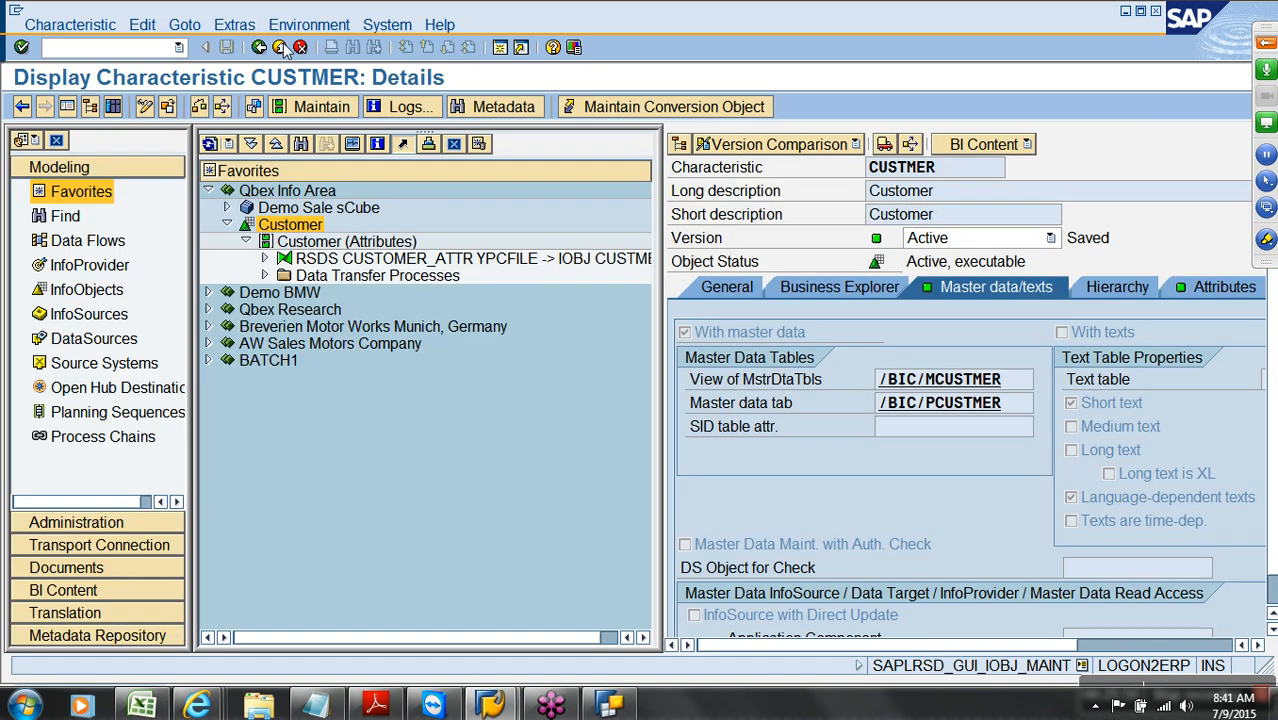
left_click(280, 48)
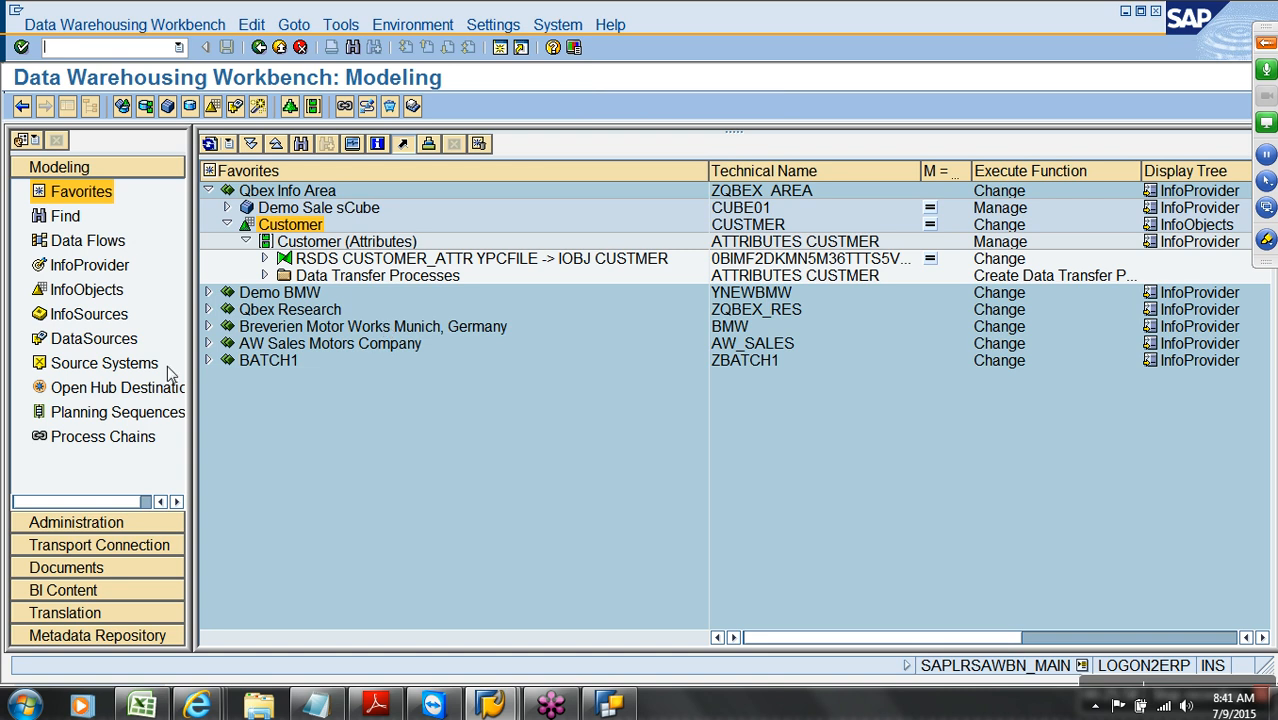
Open the Customer characteristic from the Char Catalog for editing, hiding the navigation panes
left_click(118, 292)
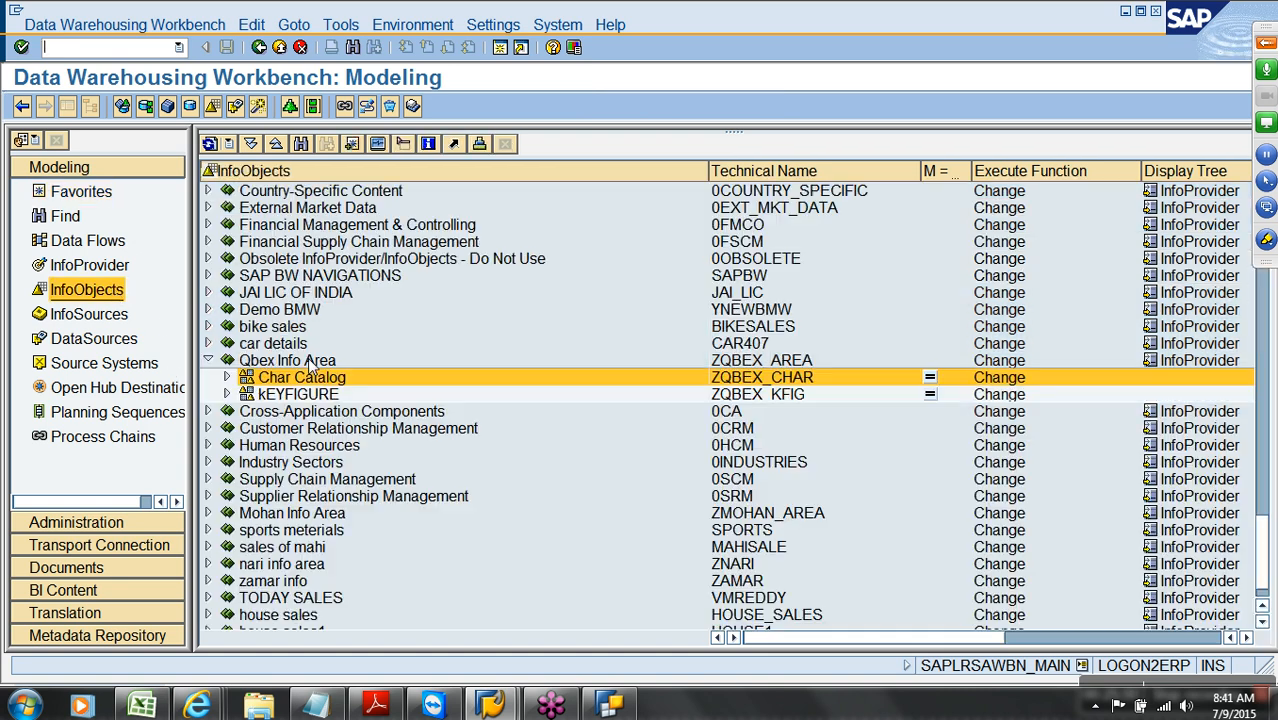
left_click(226, 378)
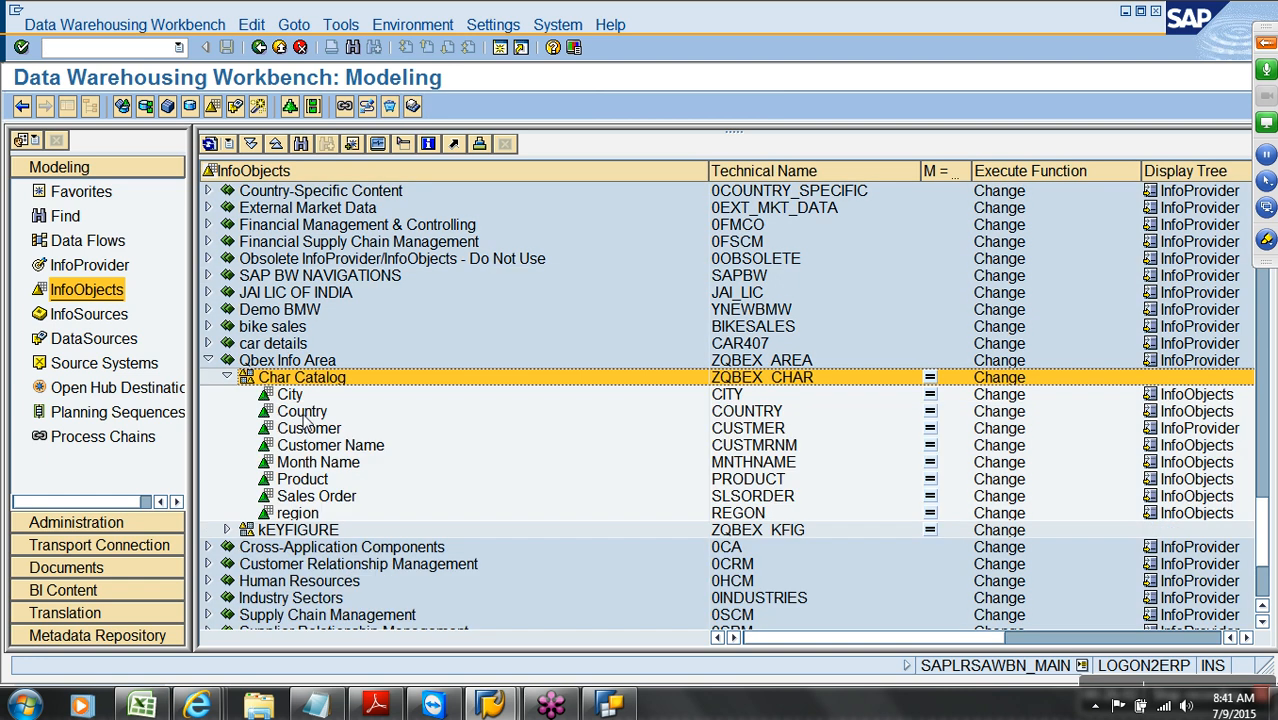
left_click(313, 429)
right_click(313, 429)
left_click(340, 457)
left_click(67, 106)
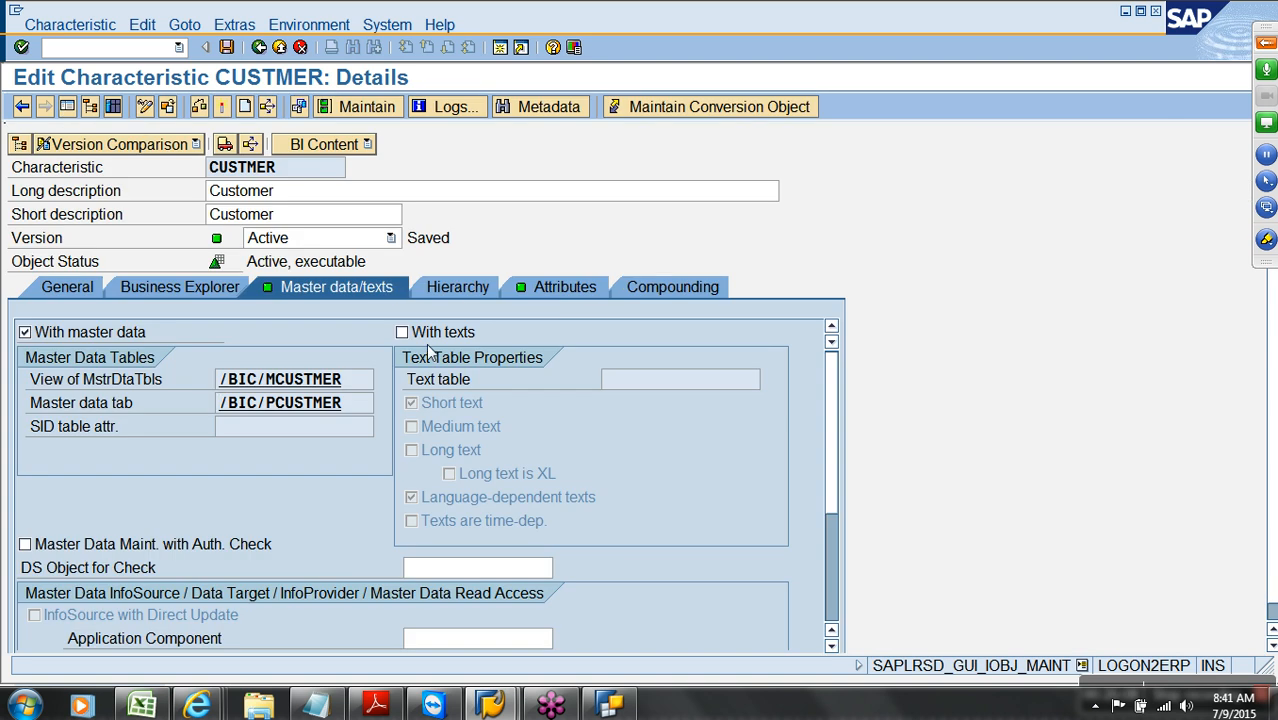
Tick With texts for CUSTMER and activate it despite the log warnings
left_click(428, 334)
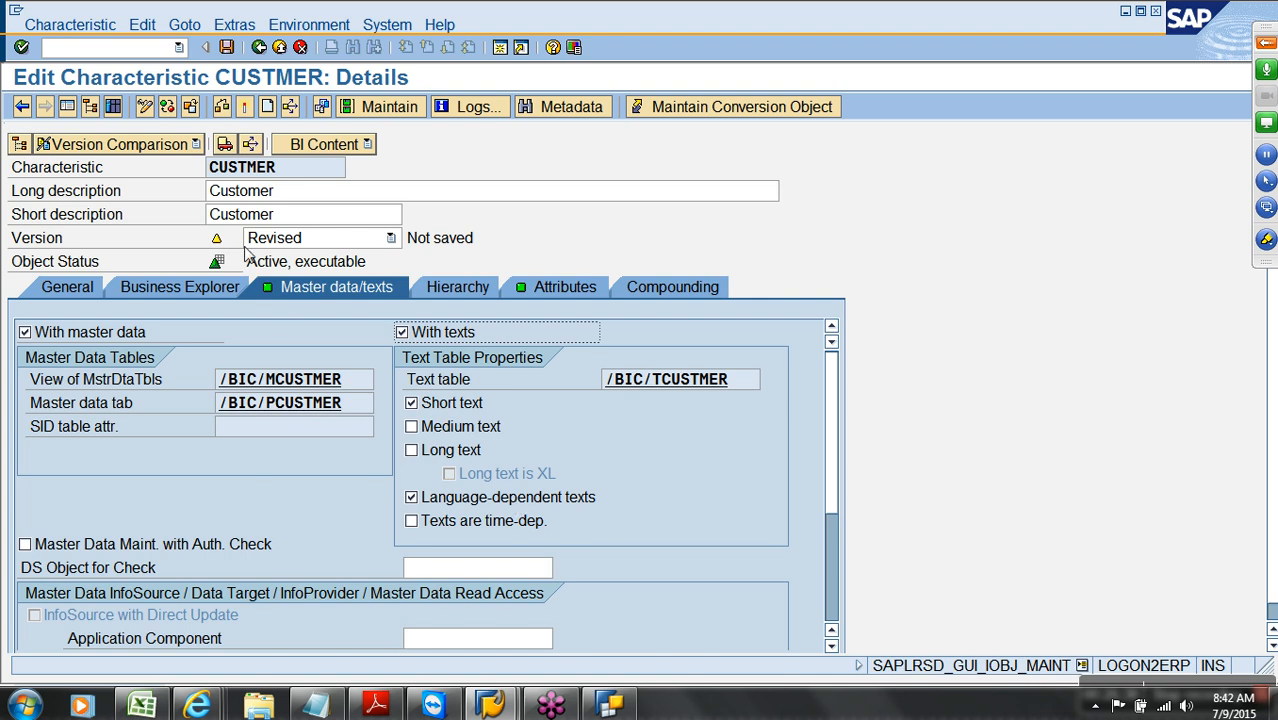
left_click(244, 106)
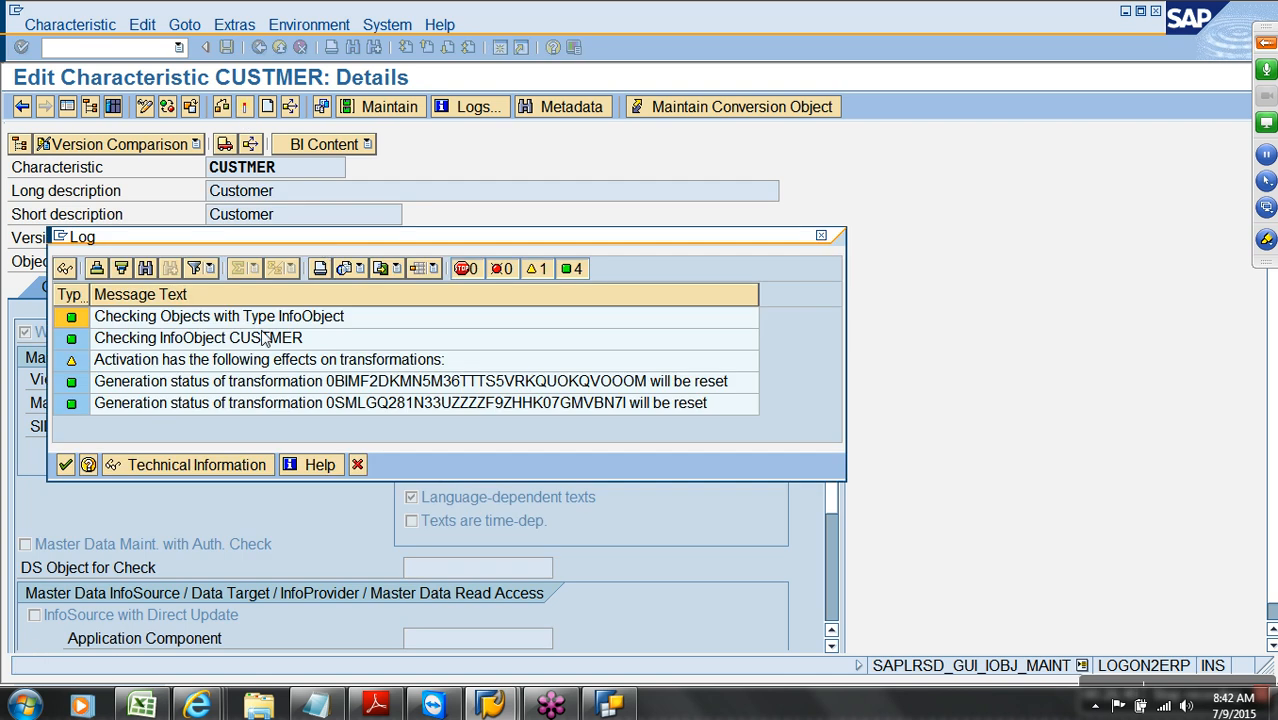
left_click(66, 464)
left_click(308, 392)
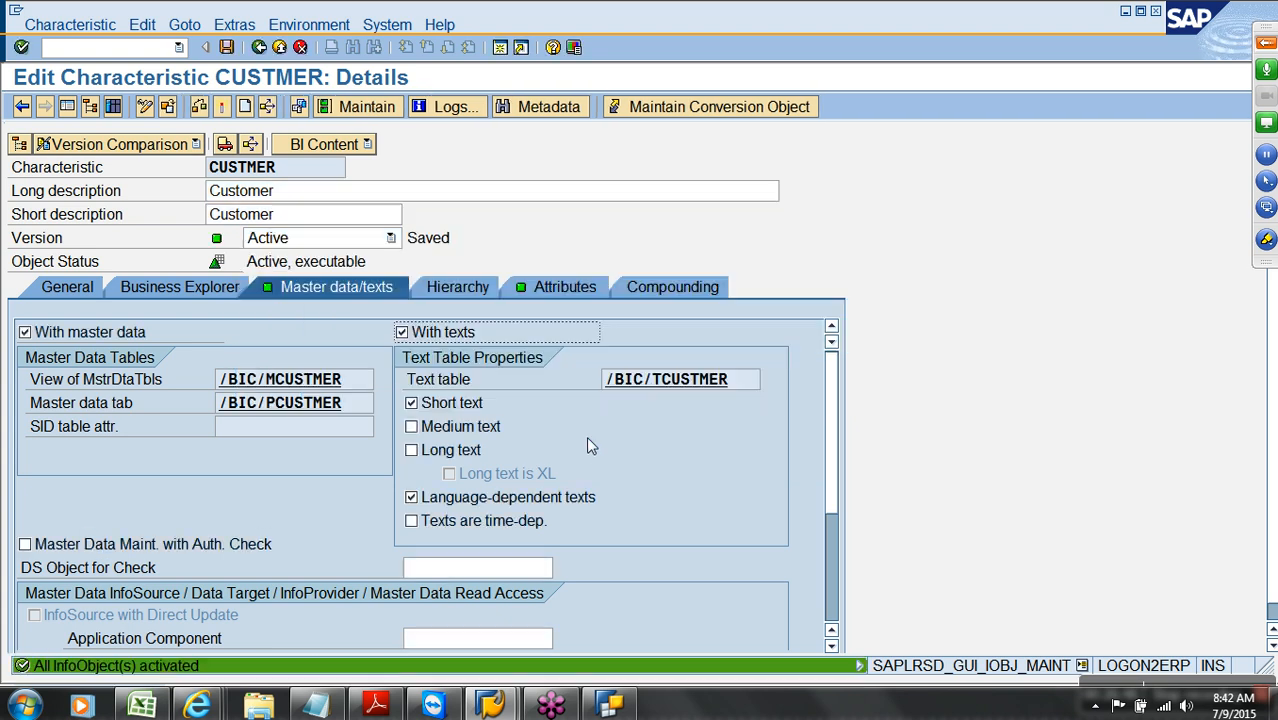
Inspect the /BIC/TCUSTMER key fields, then turn off language-dependent texts and activate CUSTMER
double_click(663, 387)
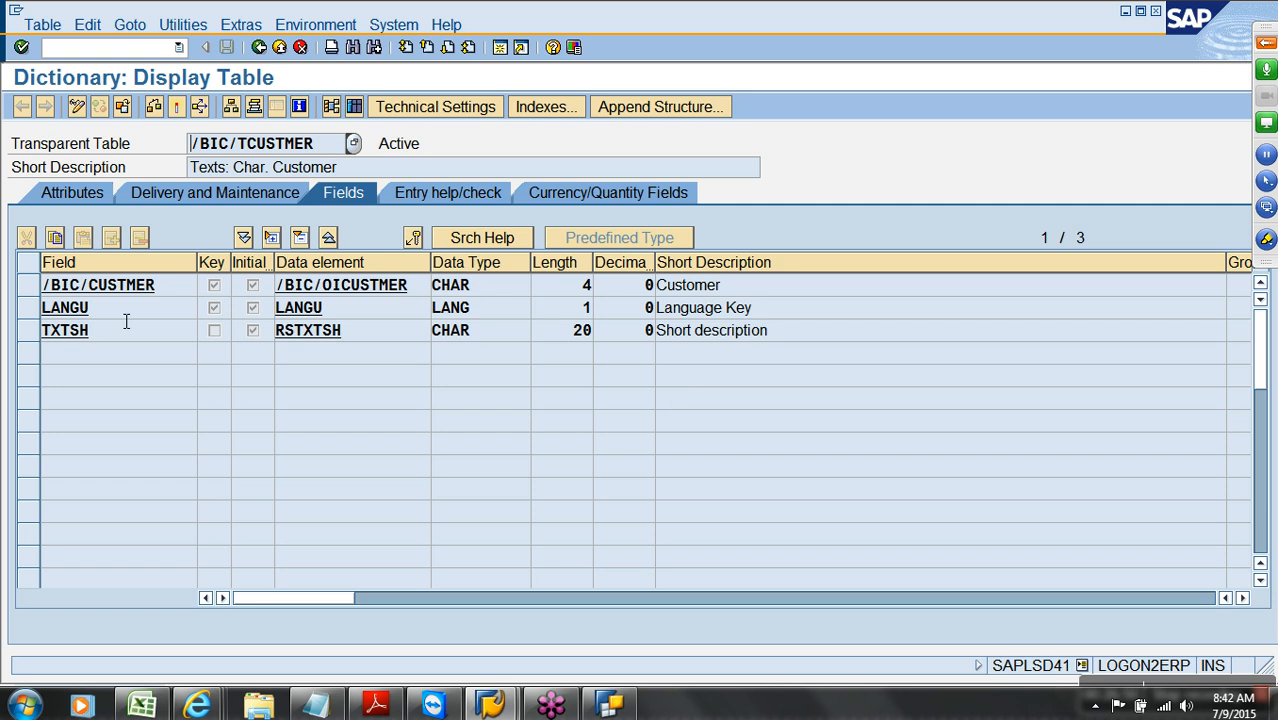
left_click_drag(27, 288, 43, 316)
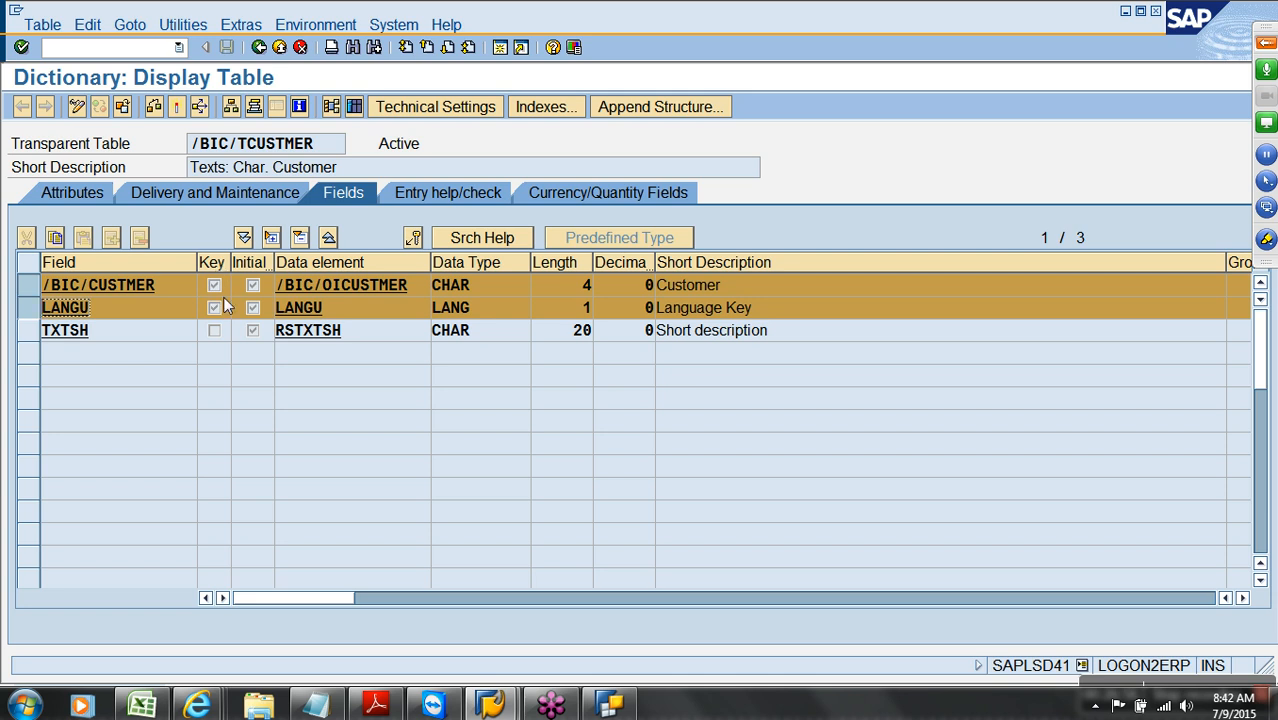
left_click(259, 47)
left_click(503, 497)
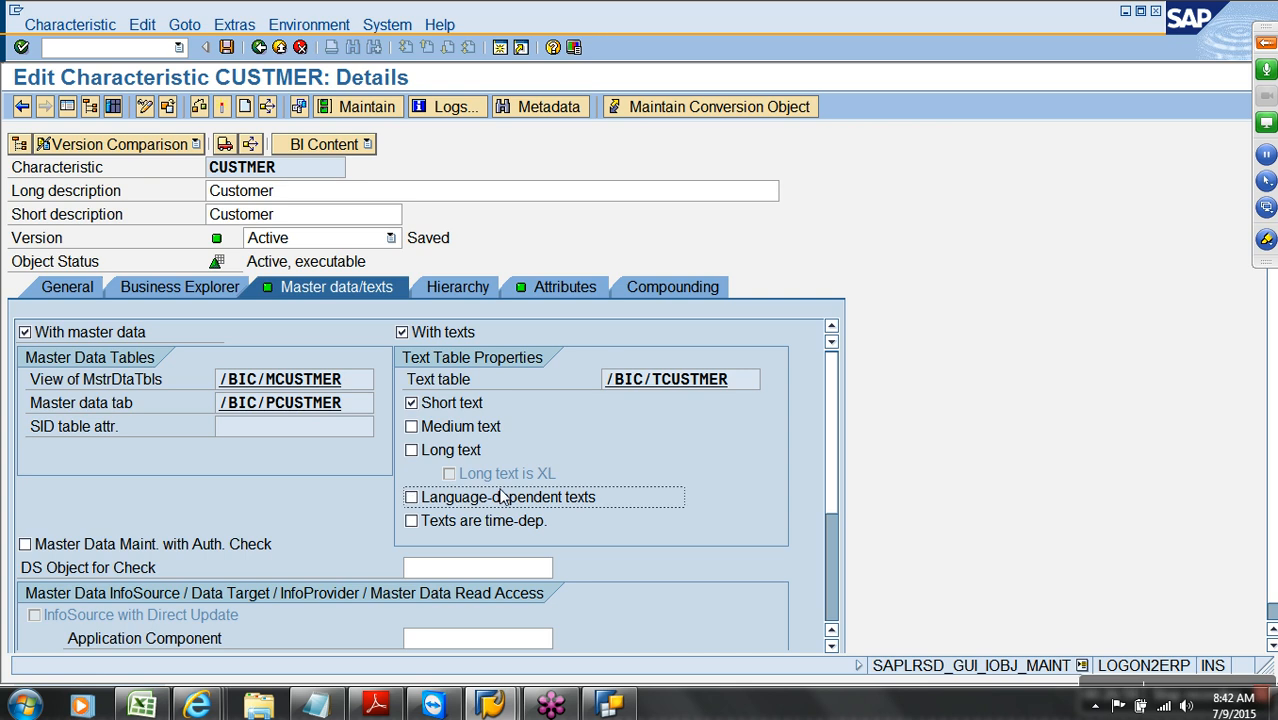
left_click(250, 146)
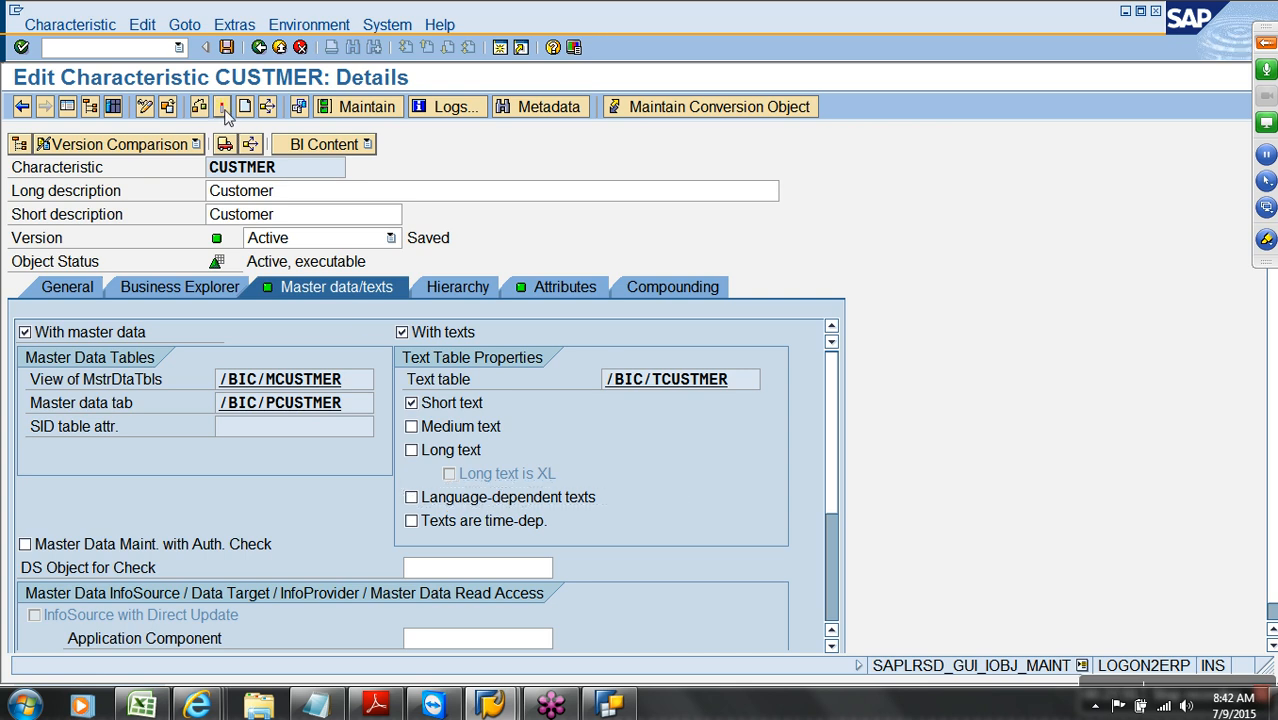
key("Return")
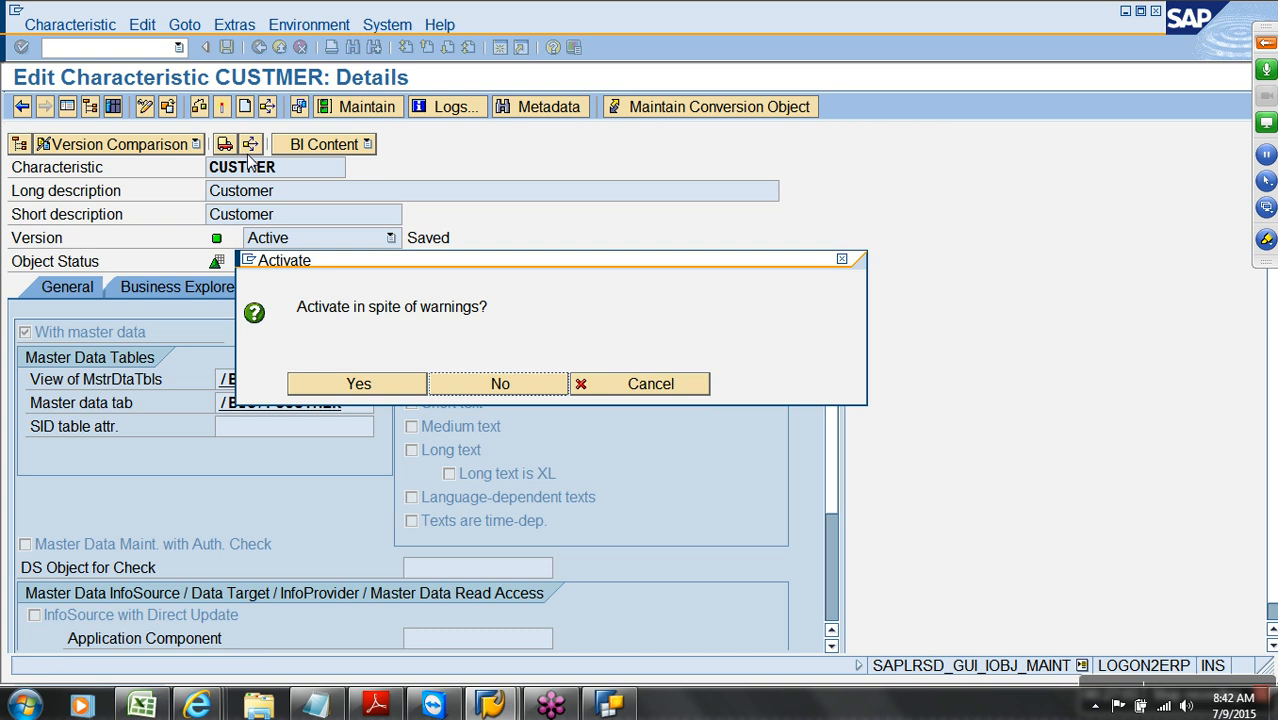
left_click(380, 391)
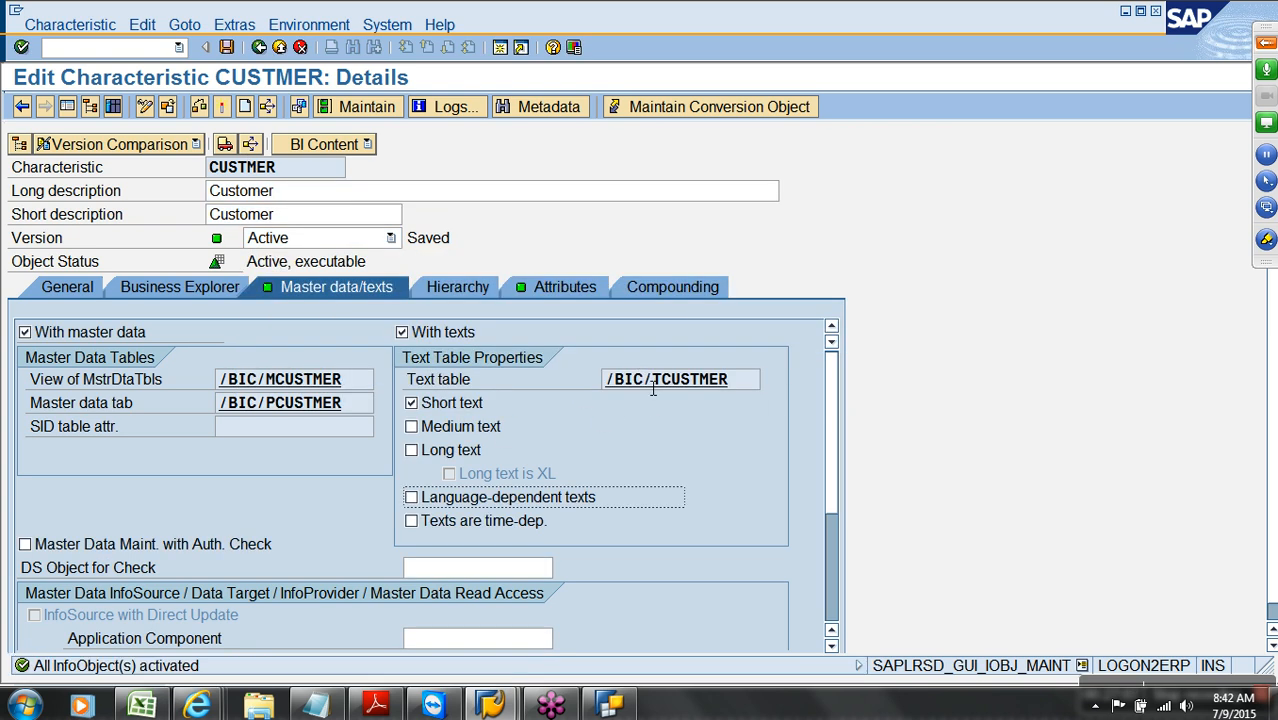
Recheck the text table, turn language-dependent texts back on, and reactivate CUSTMER despite warnings
double_click(643, 379)
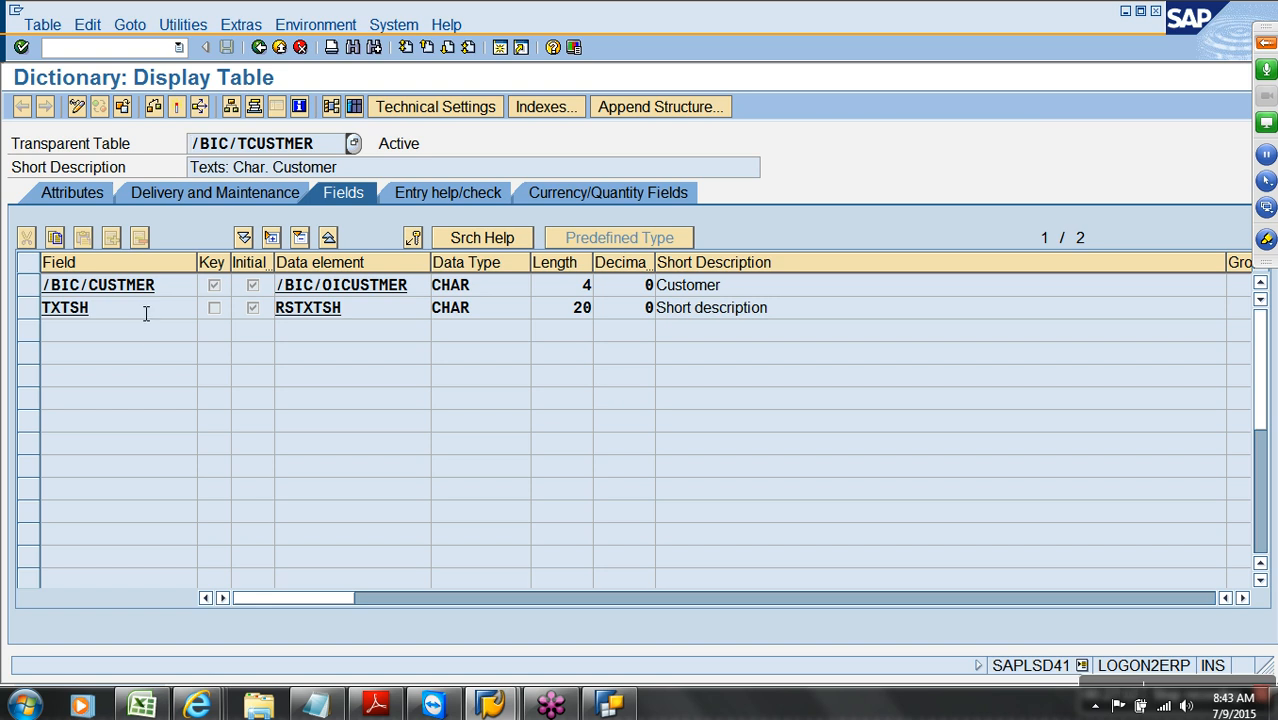
left_click(258, 47)
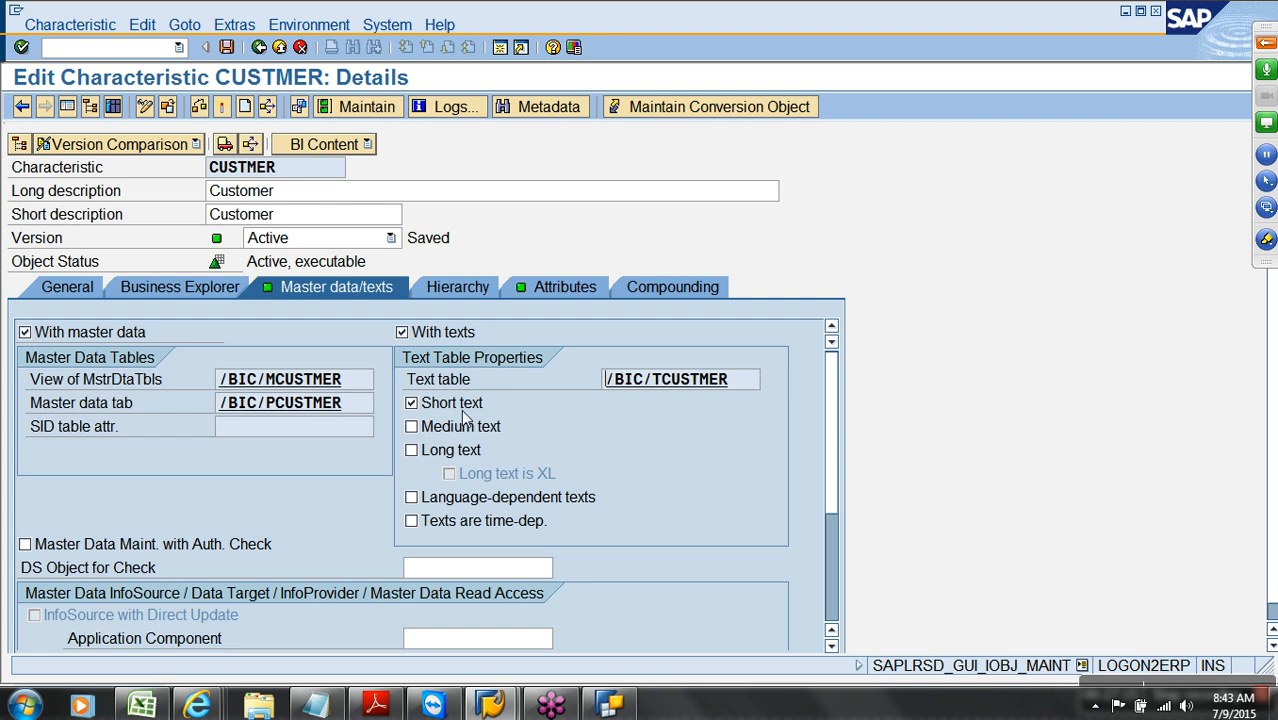
left_click(510, 508)
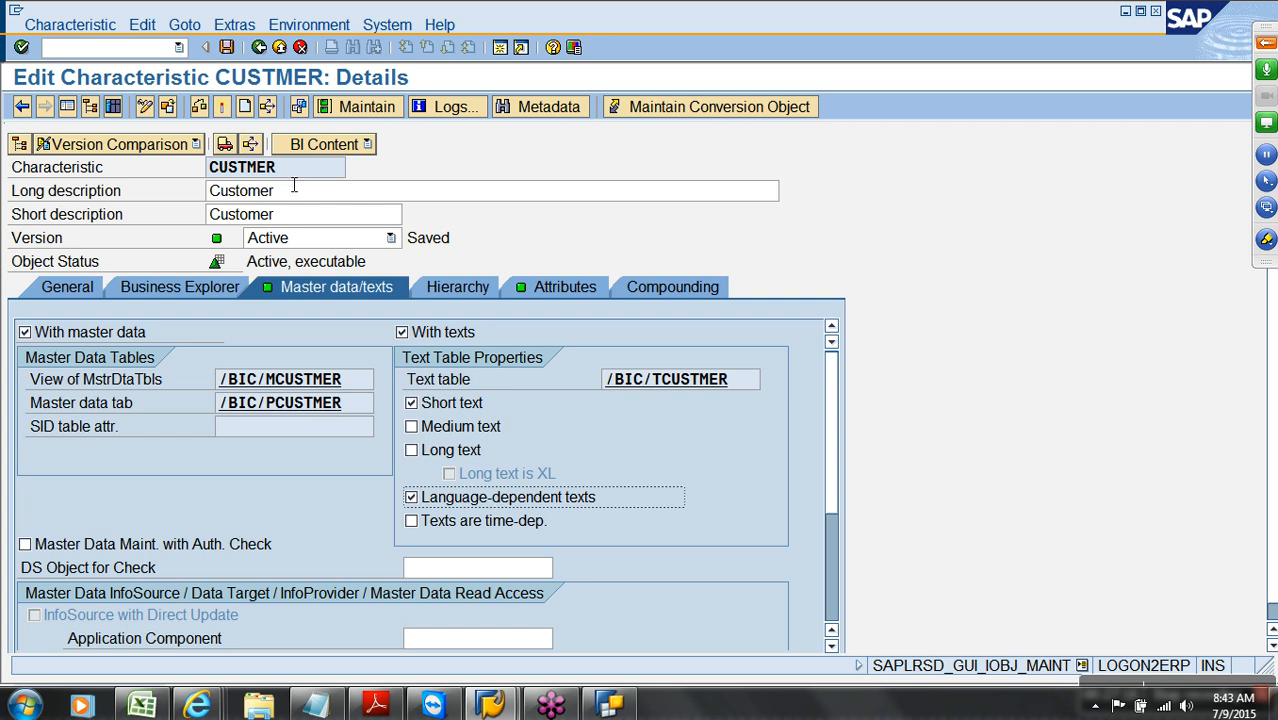
left_click(222, 106)
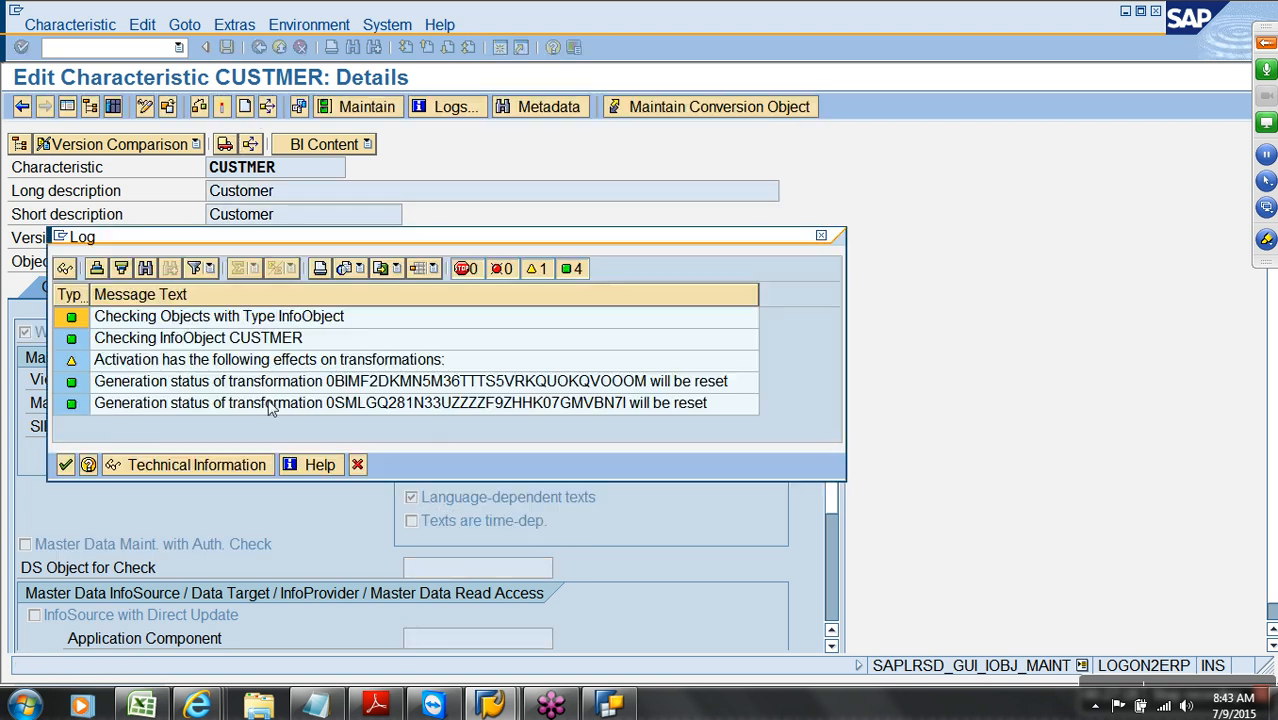
left_click(66, 460)
left_click(300, 387)
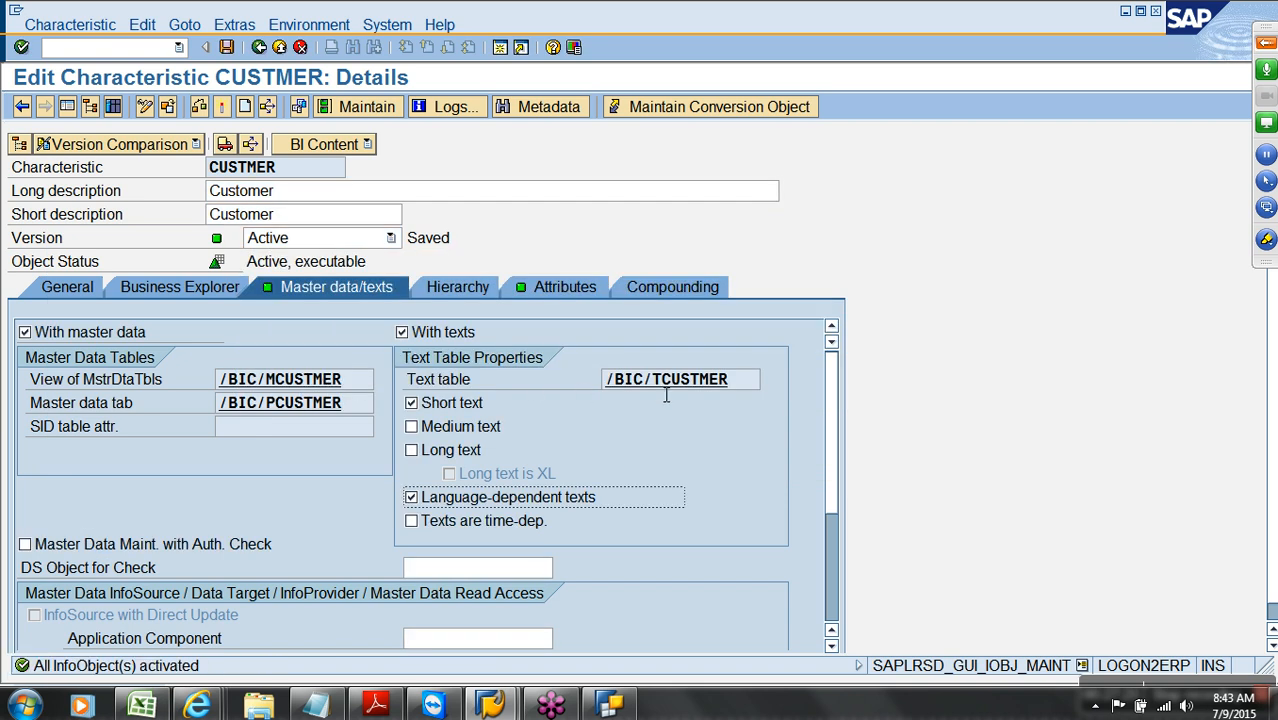
Return to the refreshed Modeling favorites and find the Customer (Texts) node, TEXTS CUSTMER
left_click(281, 49)
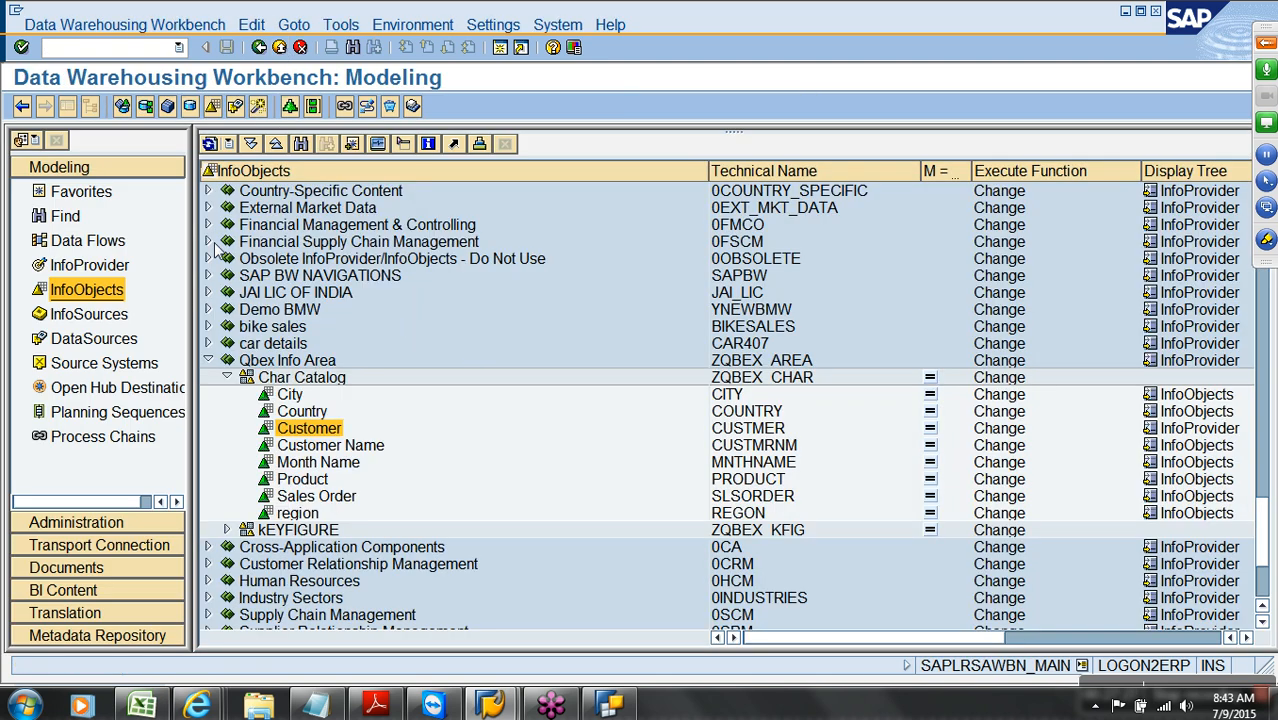
left_click(82, 193)
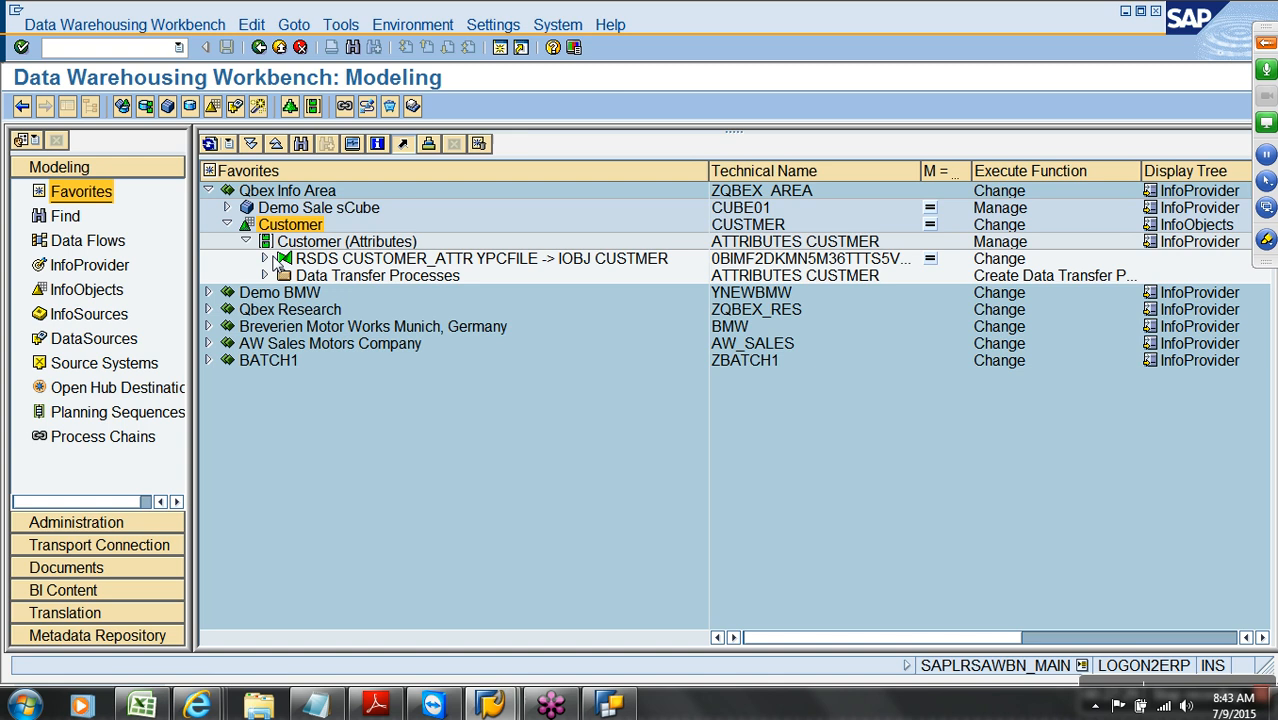
left_click(210, 144)
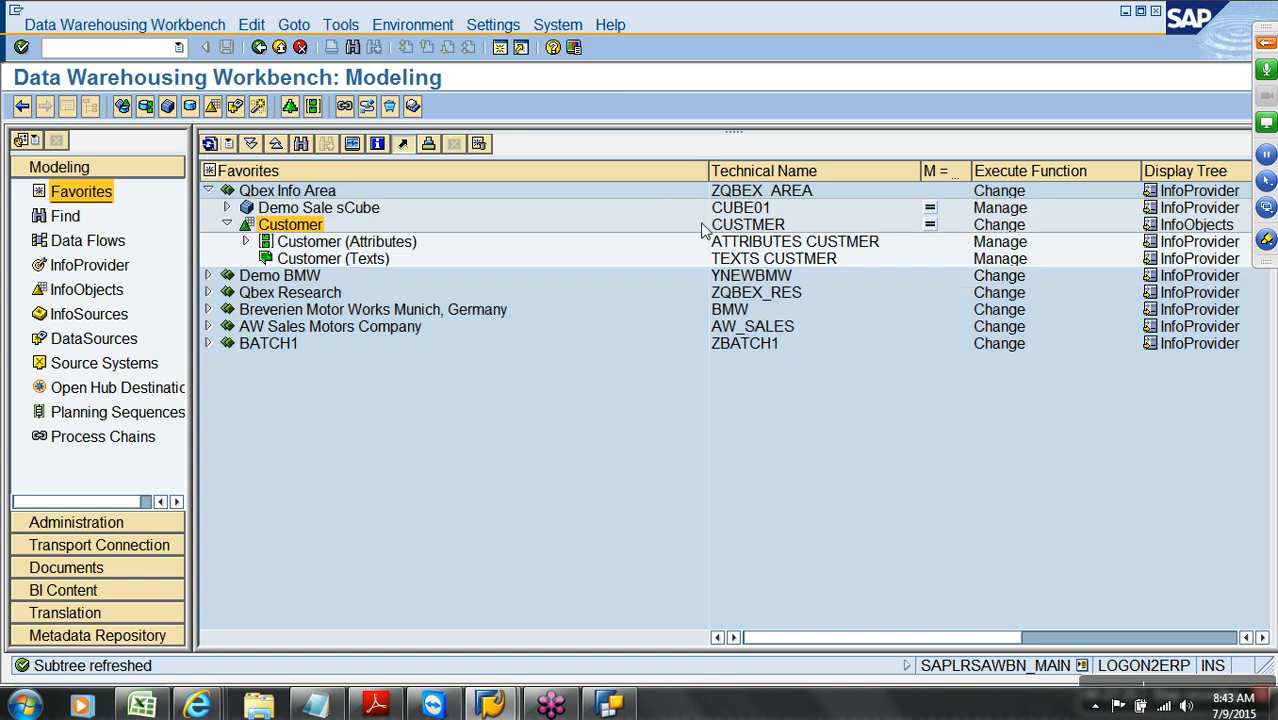
left_click(748, 226)
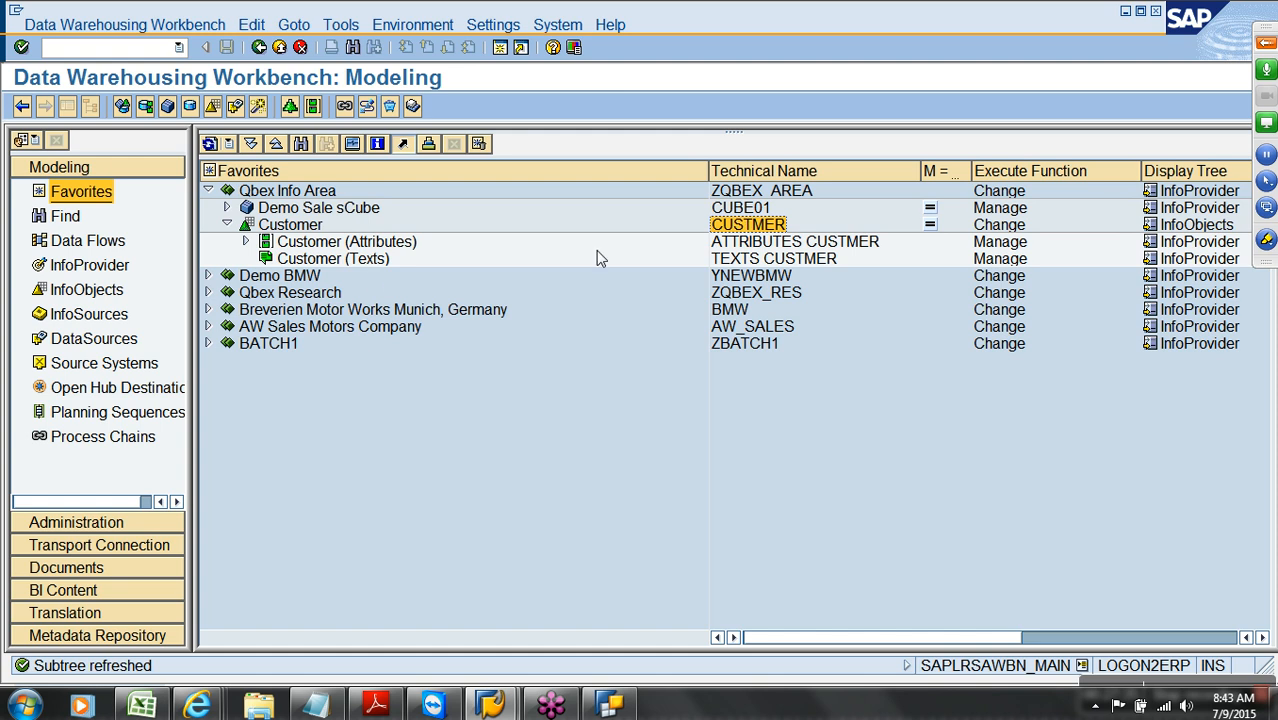
left_click(284, 264)
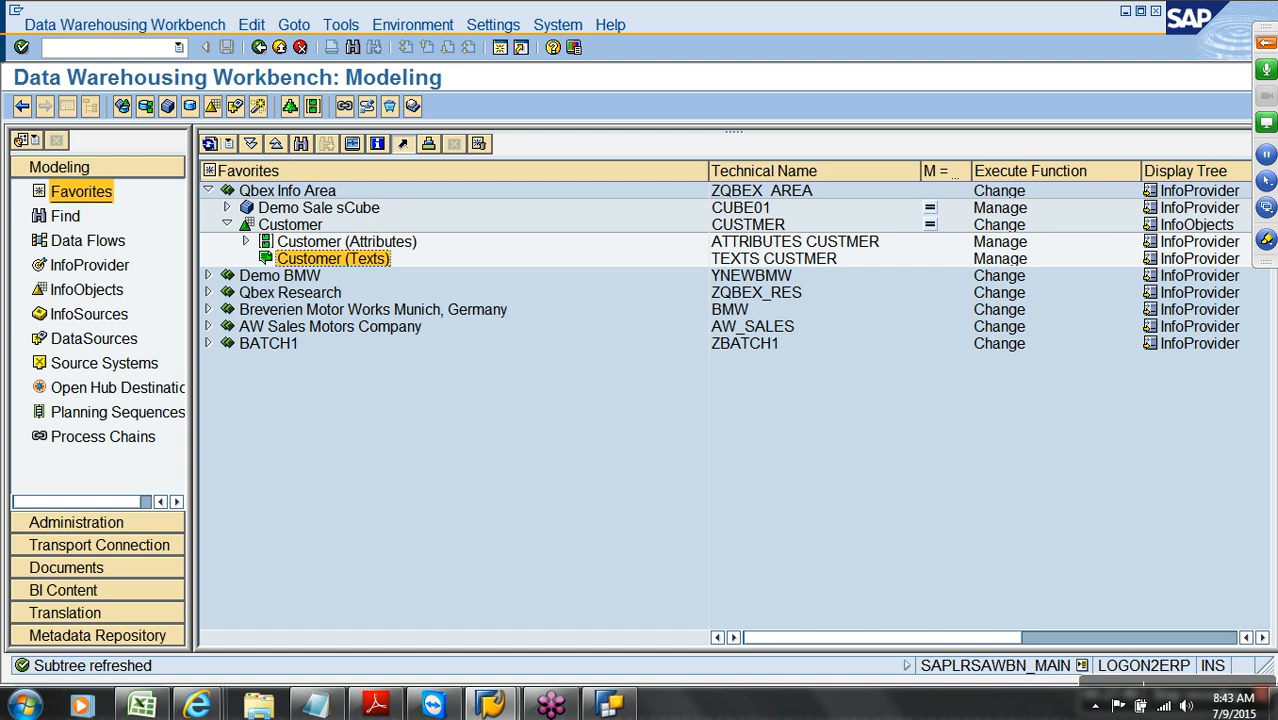
Show the DataSources tree for the flat-file source system YPCFILE
left_click(104, 366)
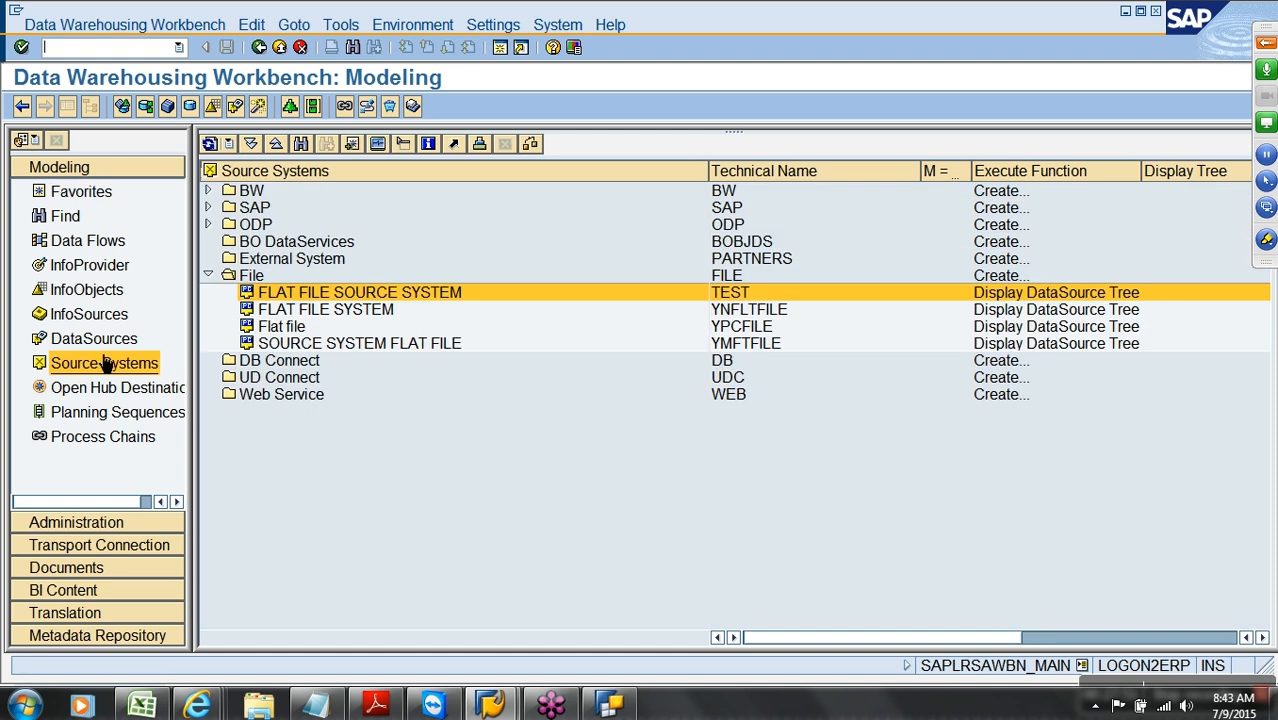
left_click(765, 329)
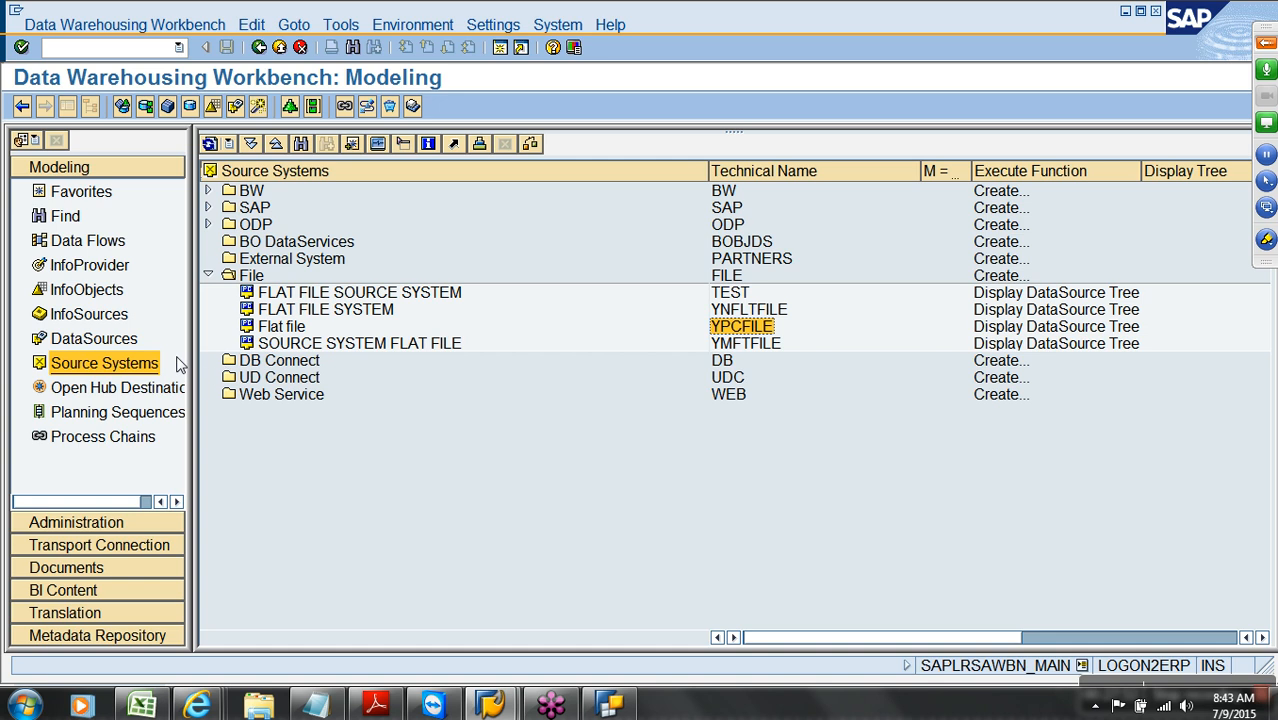
left_click(94, 340)
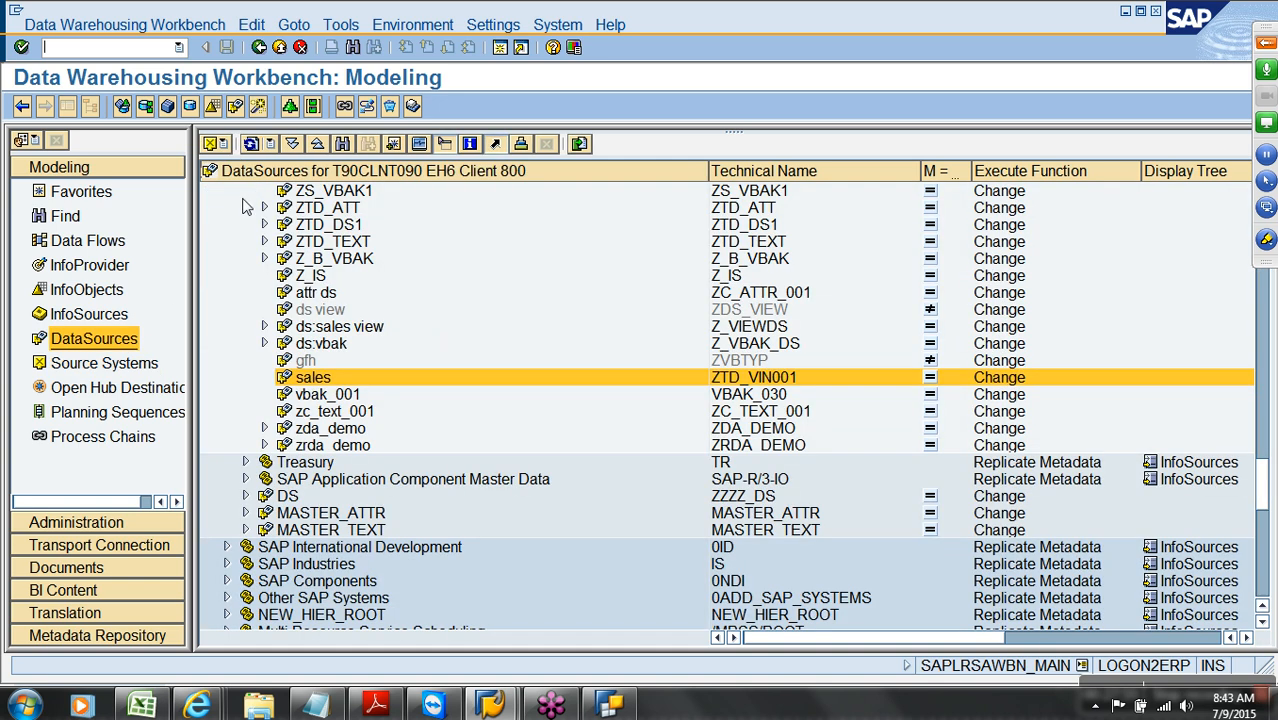
left_click(213, 143)
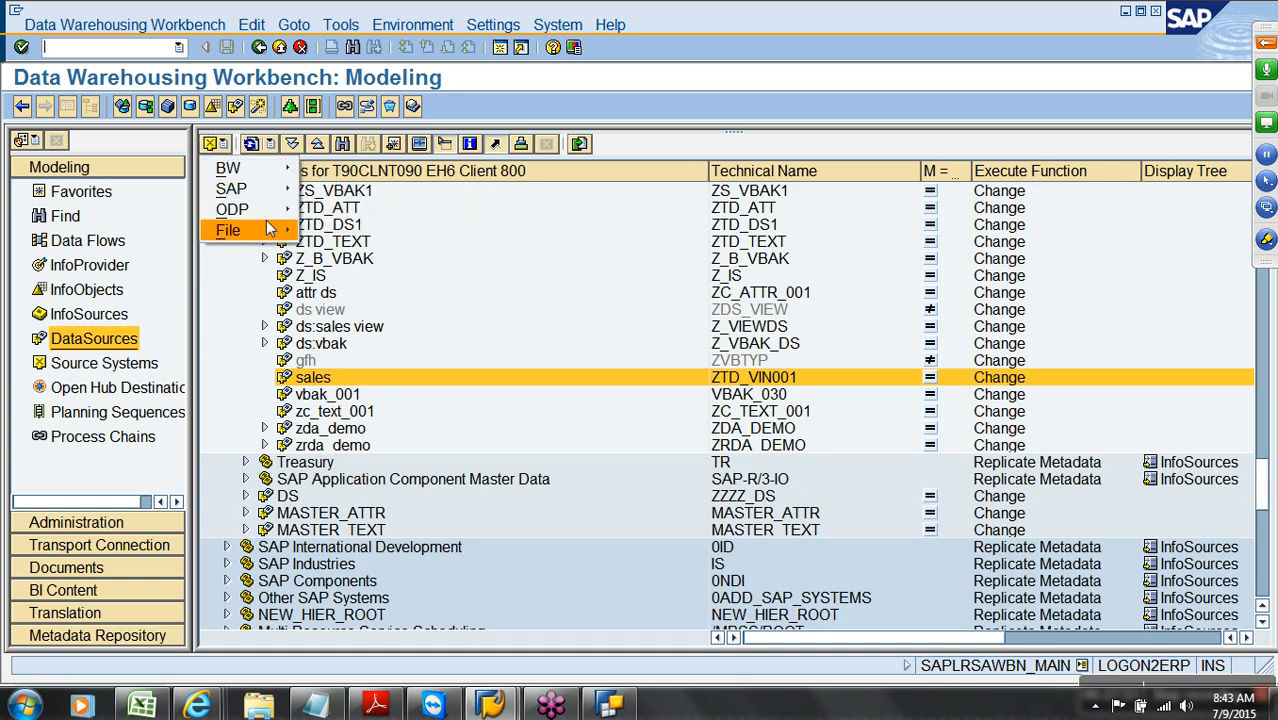
mouse_move(270, 230)
left_click(342, 271)
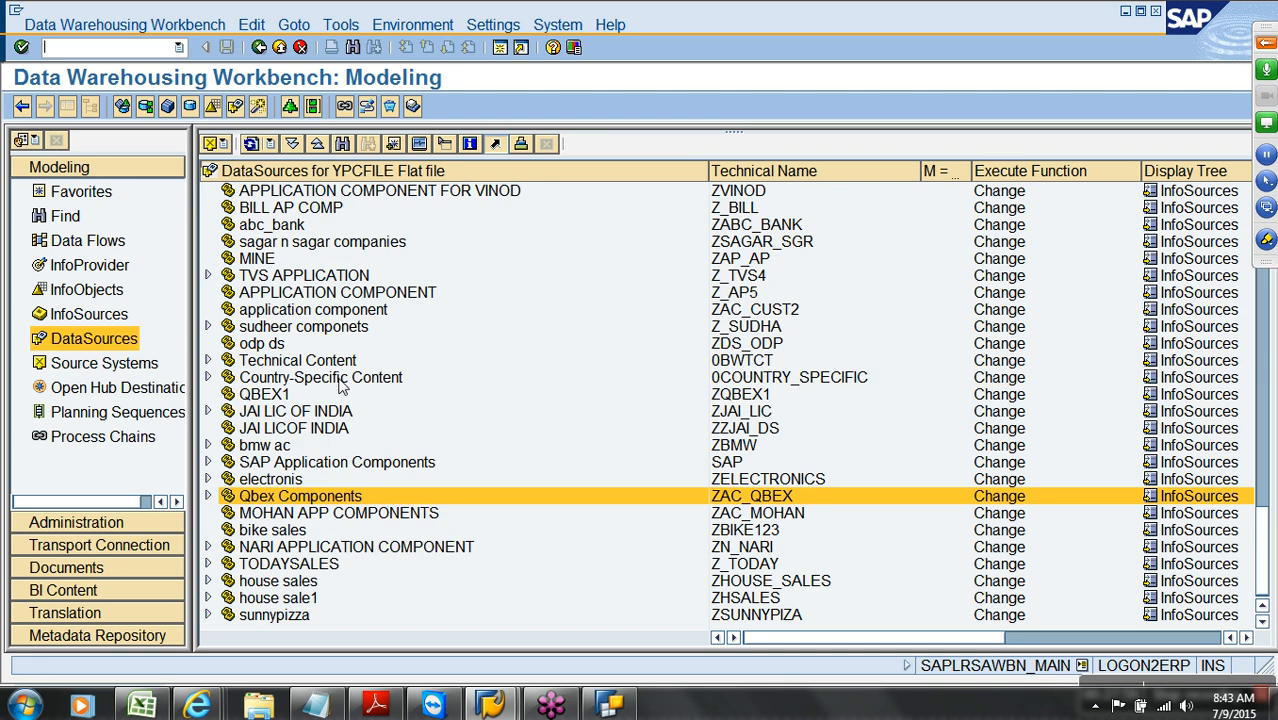
Create DataSource CUSTOMER_TEXT of type Master Data Text under Qbex Components
right_click(284, 505)
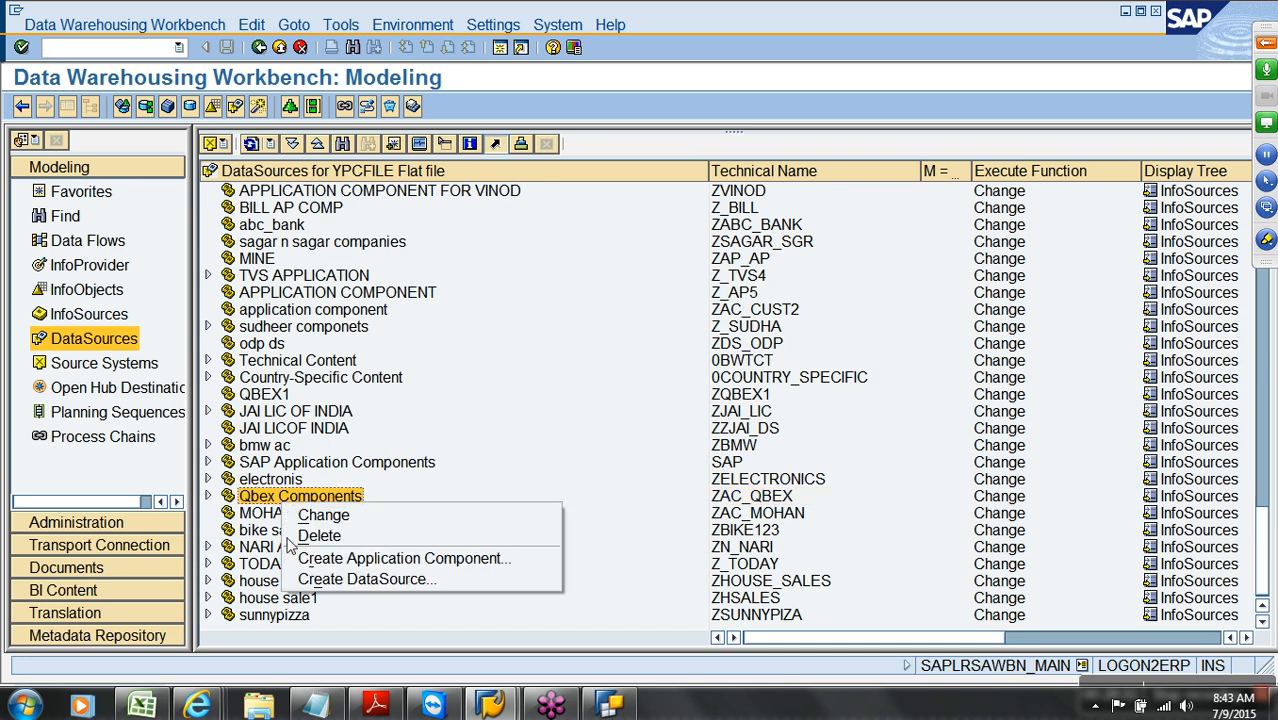
left_click(372, 572)
type("CUSTOMER")
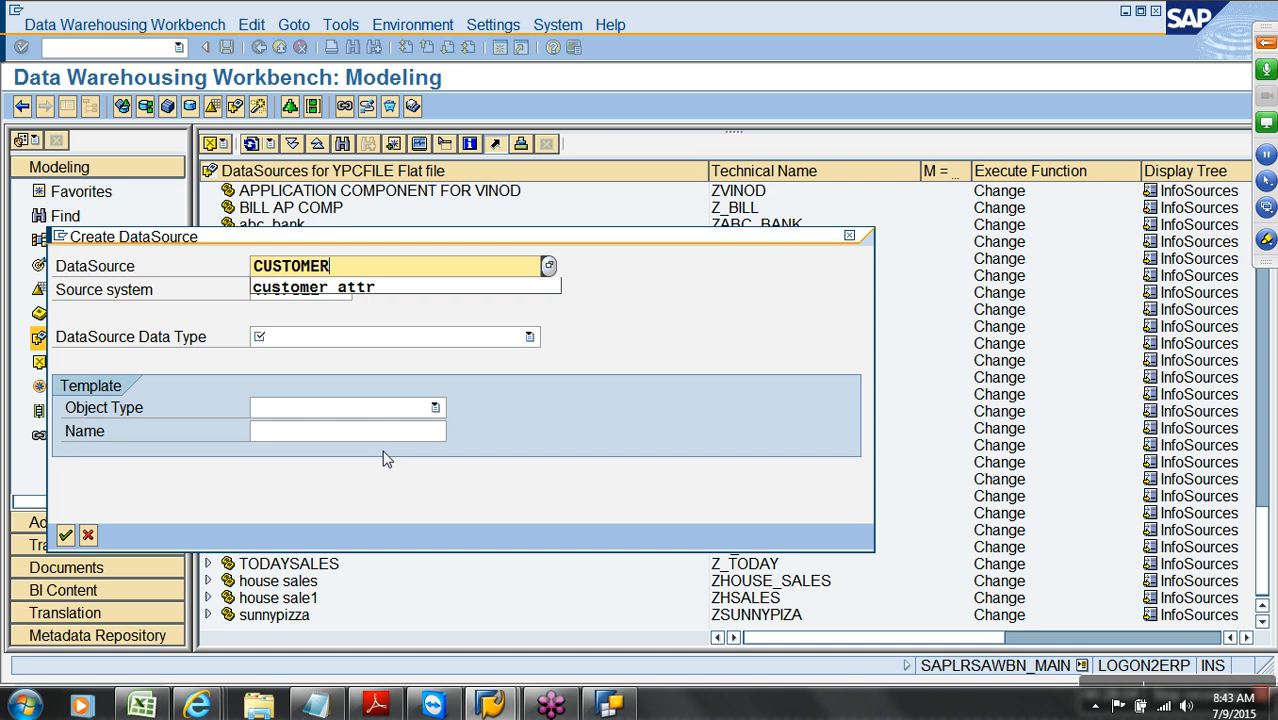
type("_TEXT")
left_click(414, 340)
left_click(396, 373)
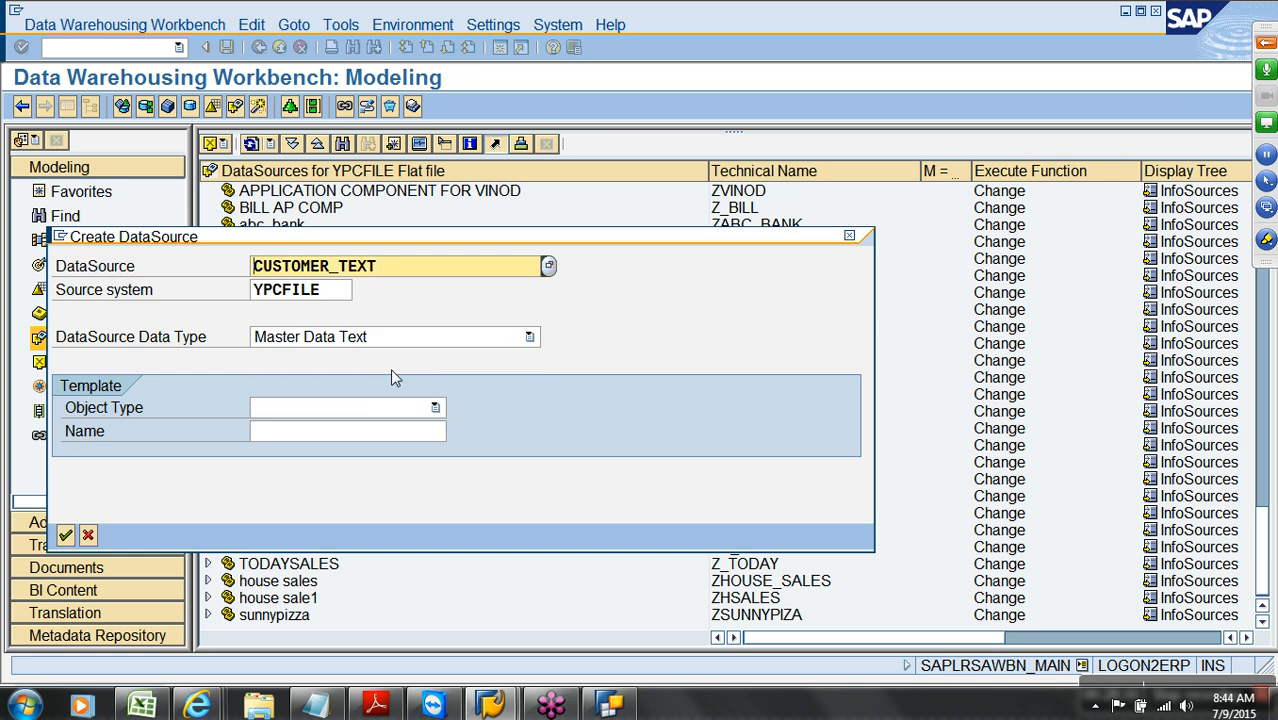
left_click(65, 535)
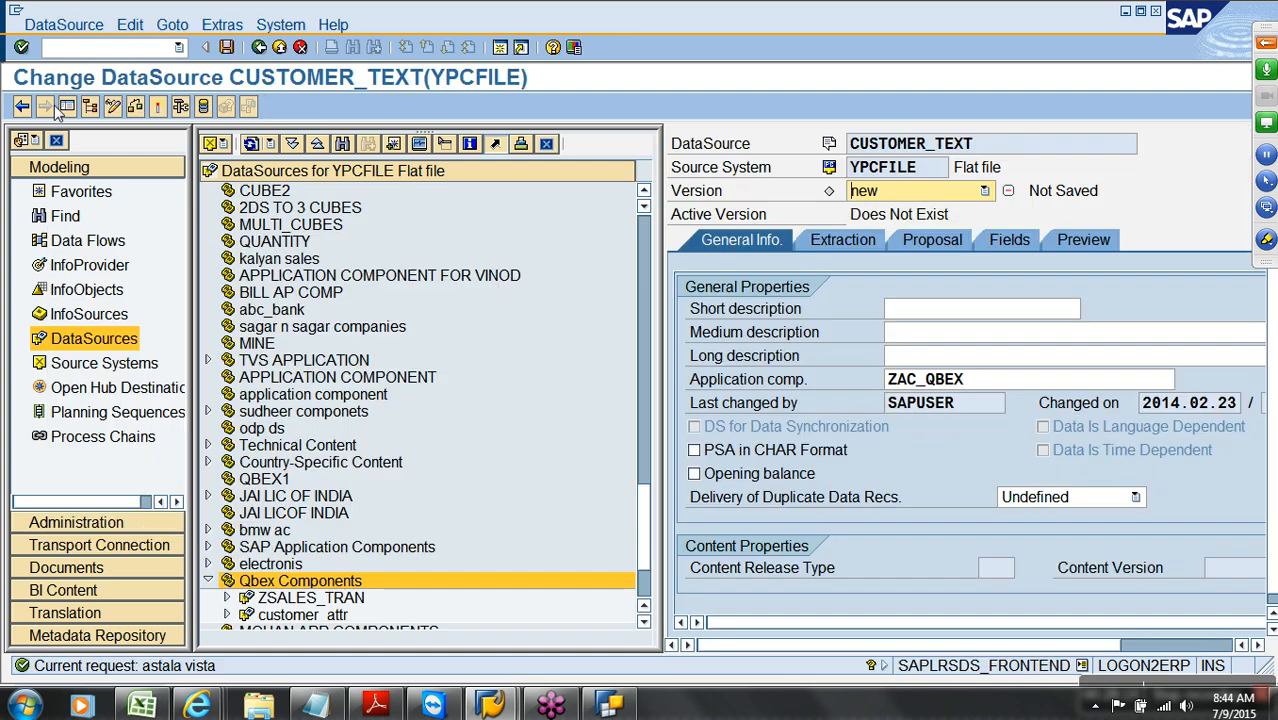
Copy the name CUSTOMER_TEXT into the short, medium and long descriptions
left_click(67, 106)
left_click_drag(326, 152, 198, 150)
key("ctrl+c")
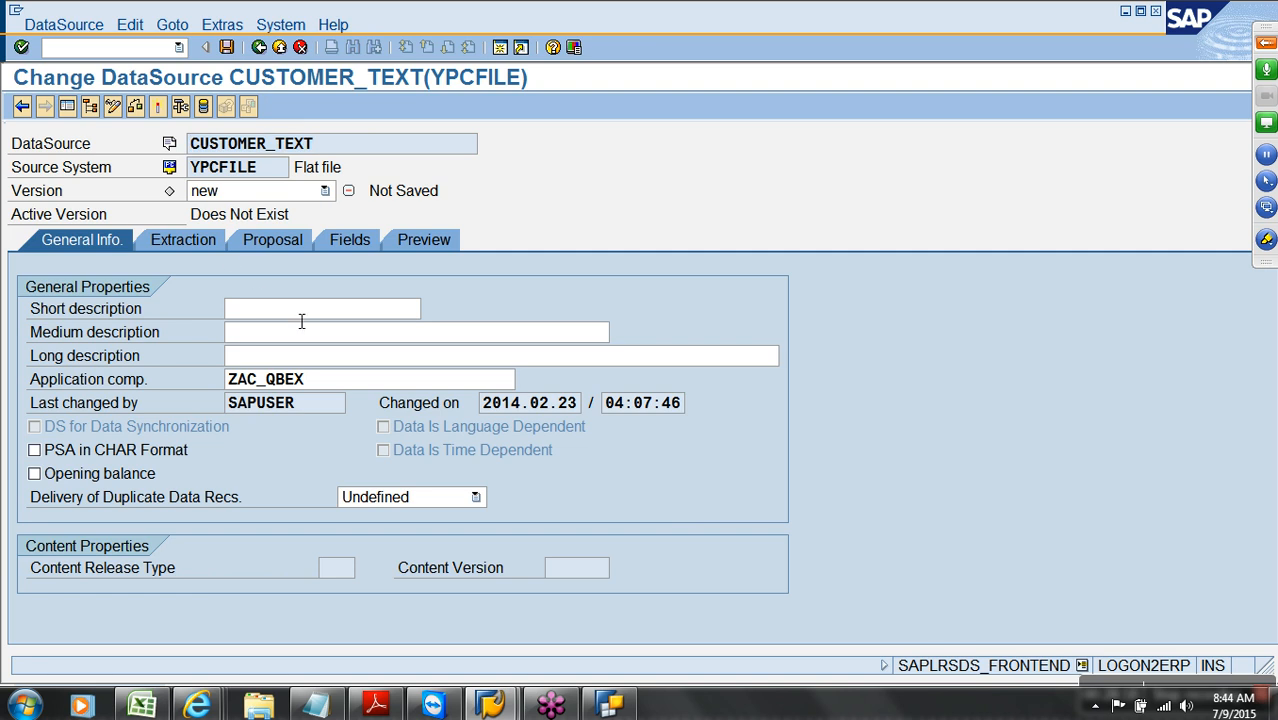
left_click(302, 308)
key("ctrl+v")
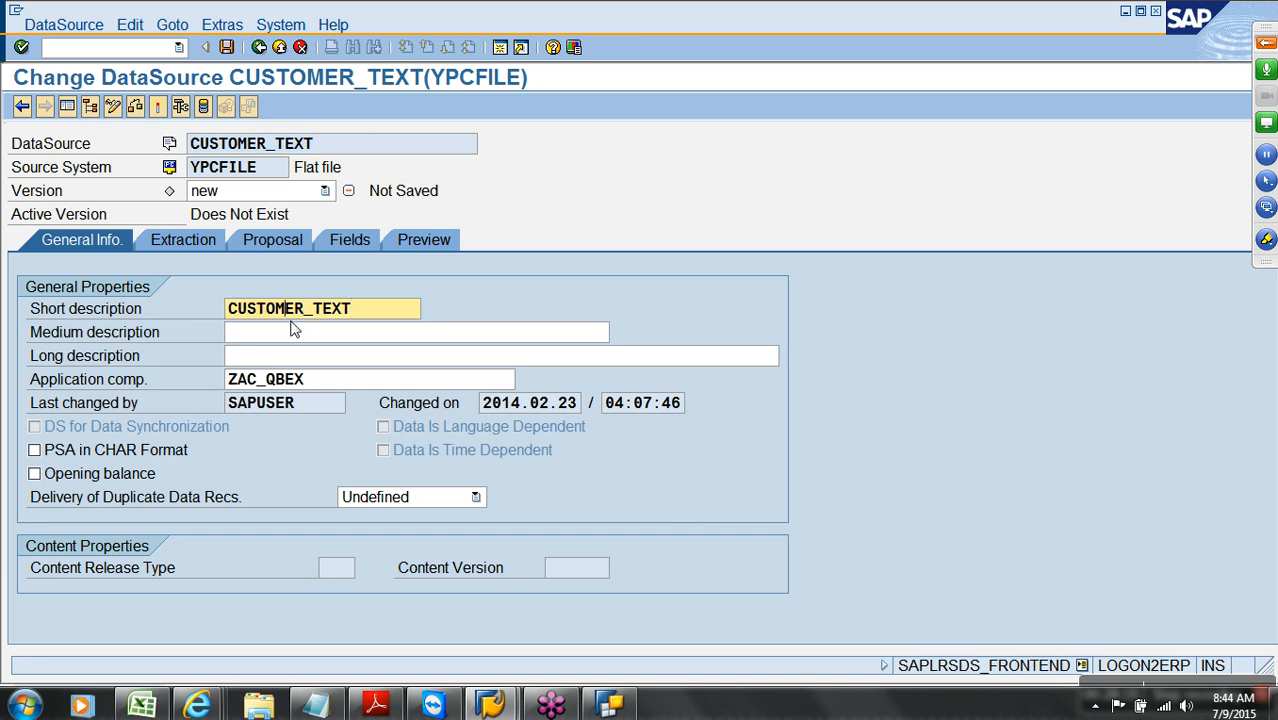
left_click(293, 330)
key("ctrl+v")
left_click(300, 356)
key("ctrl+v")
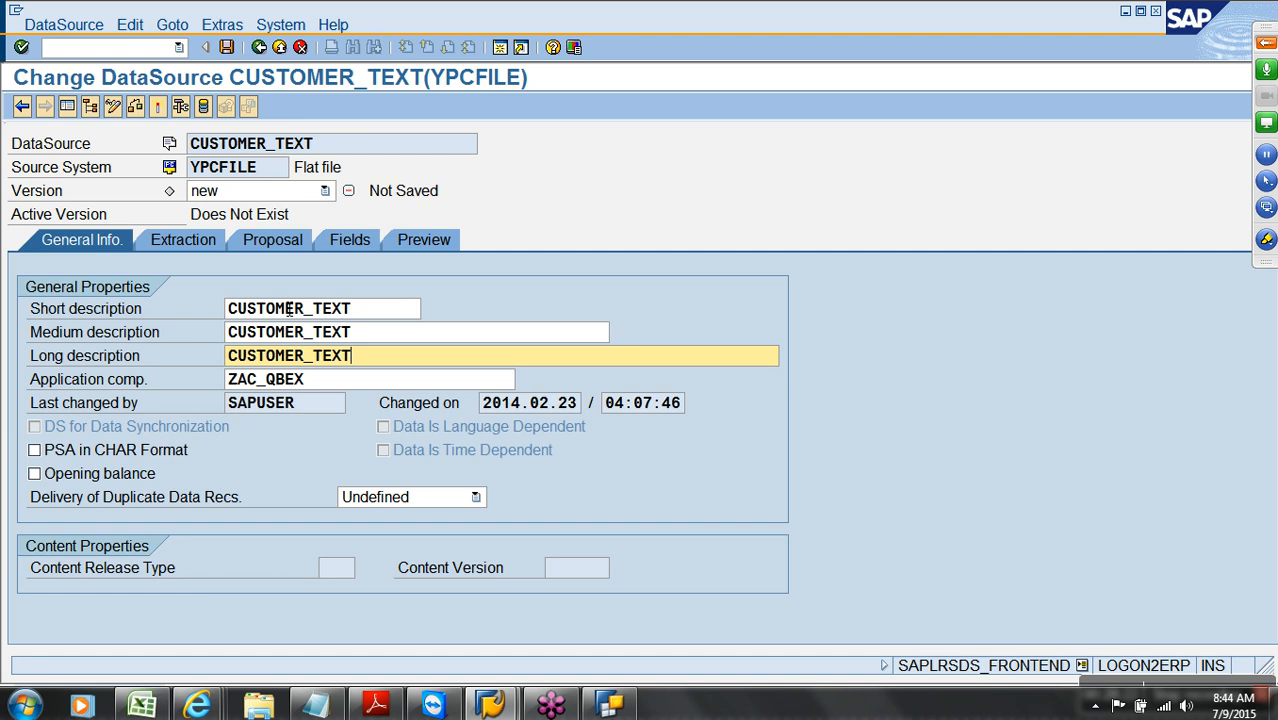
Set extraction to read desktop file CUSTOMER_TEXT.csv, 1 header row, separated format, separator cleared
left_click(184, 241)
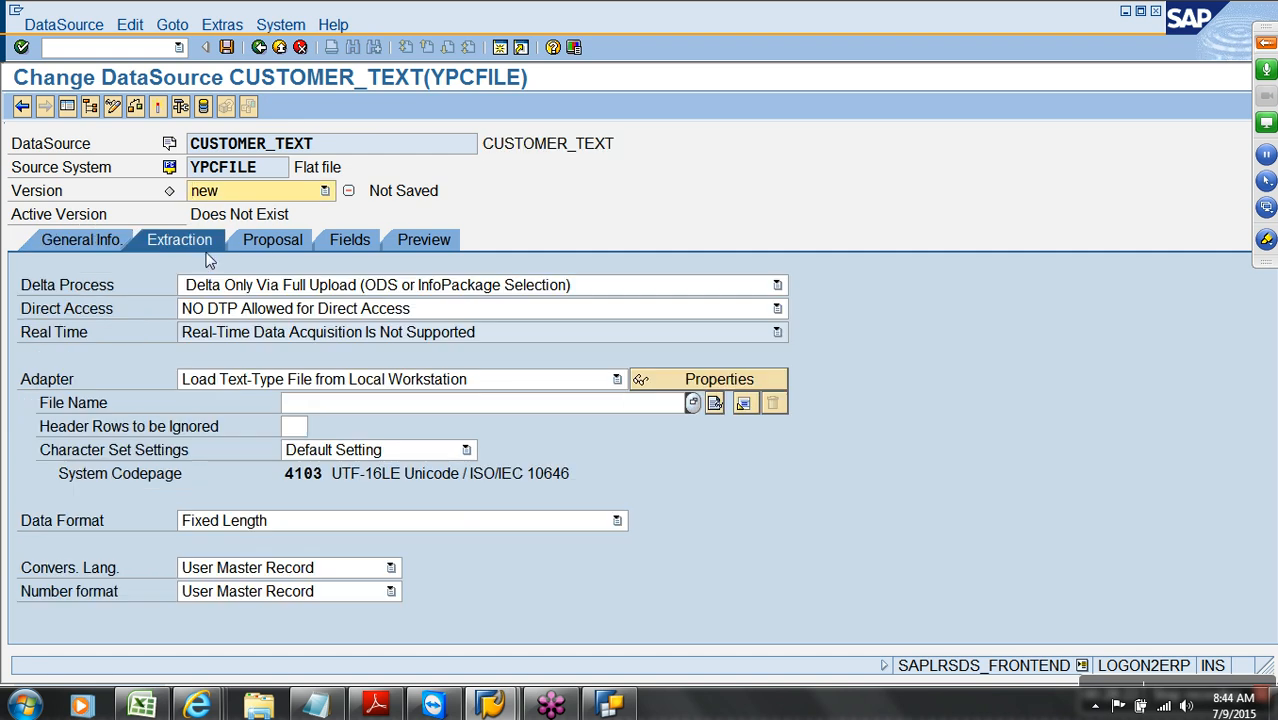
left_click(694, 404)
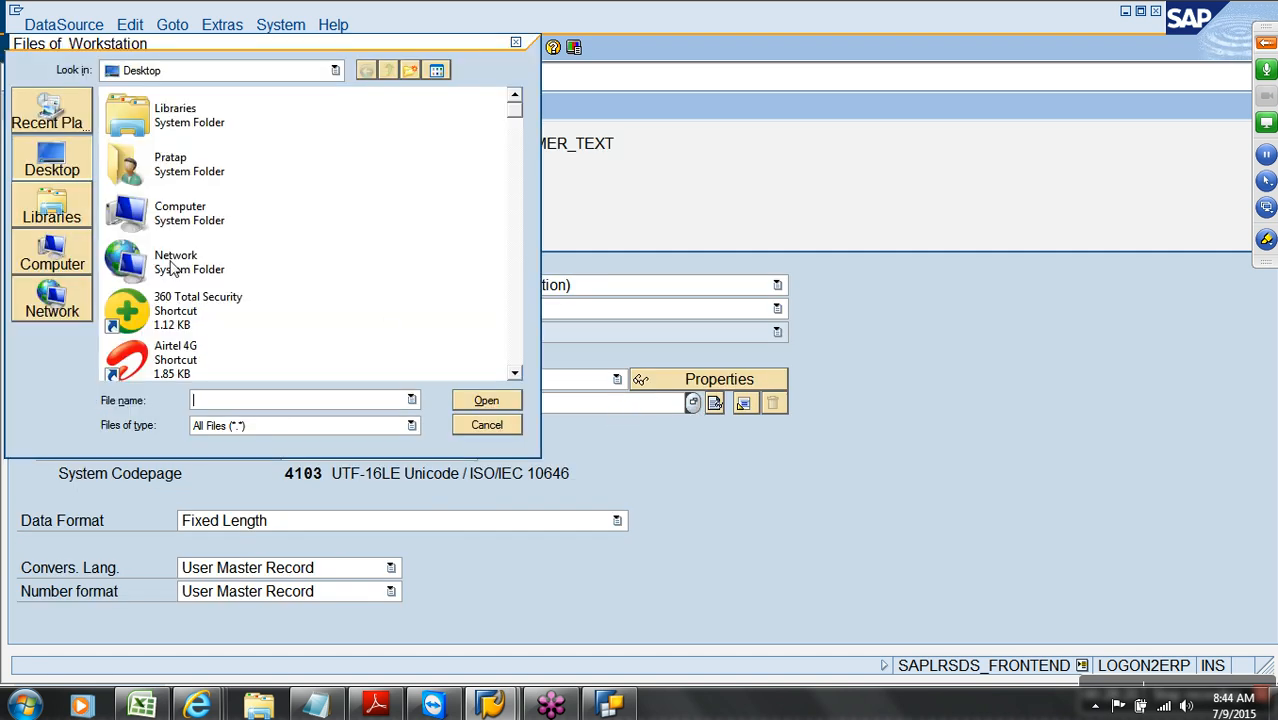
left_click(165, 172)
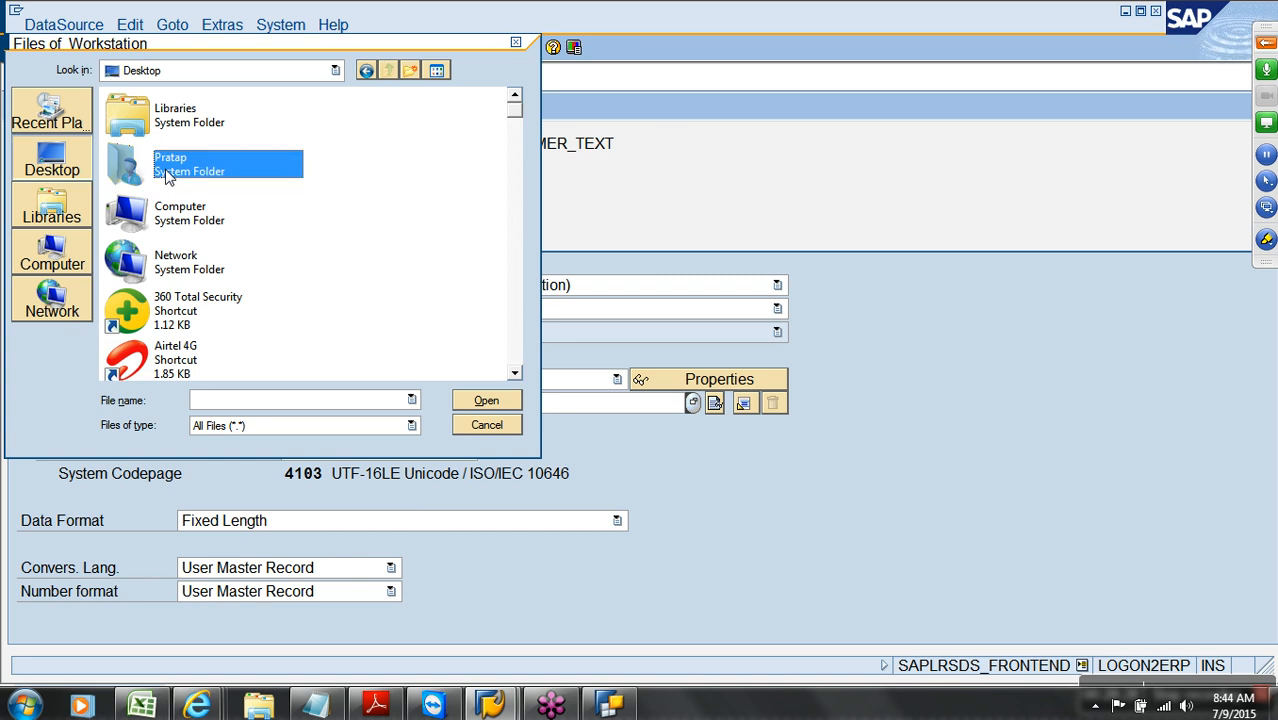
key("c")
key("c")
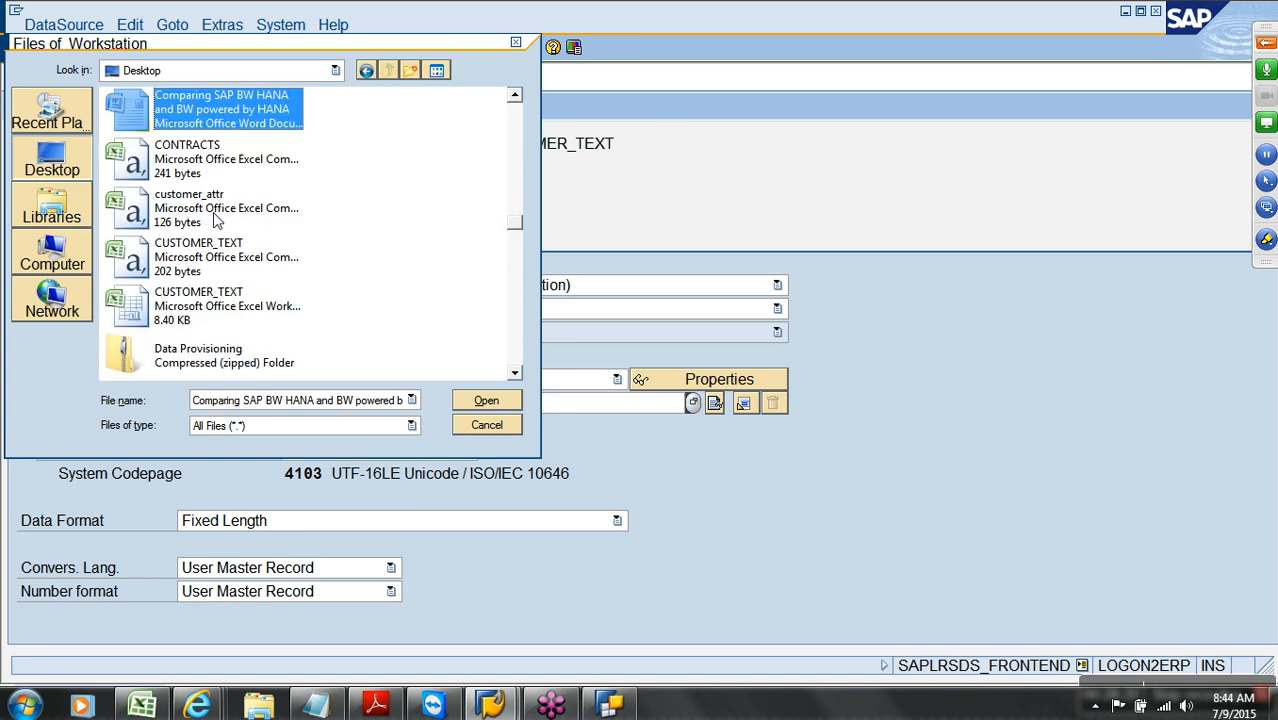
double_click(207, 268)
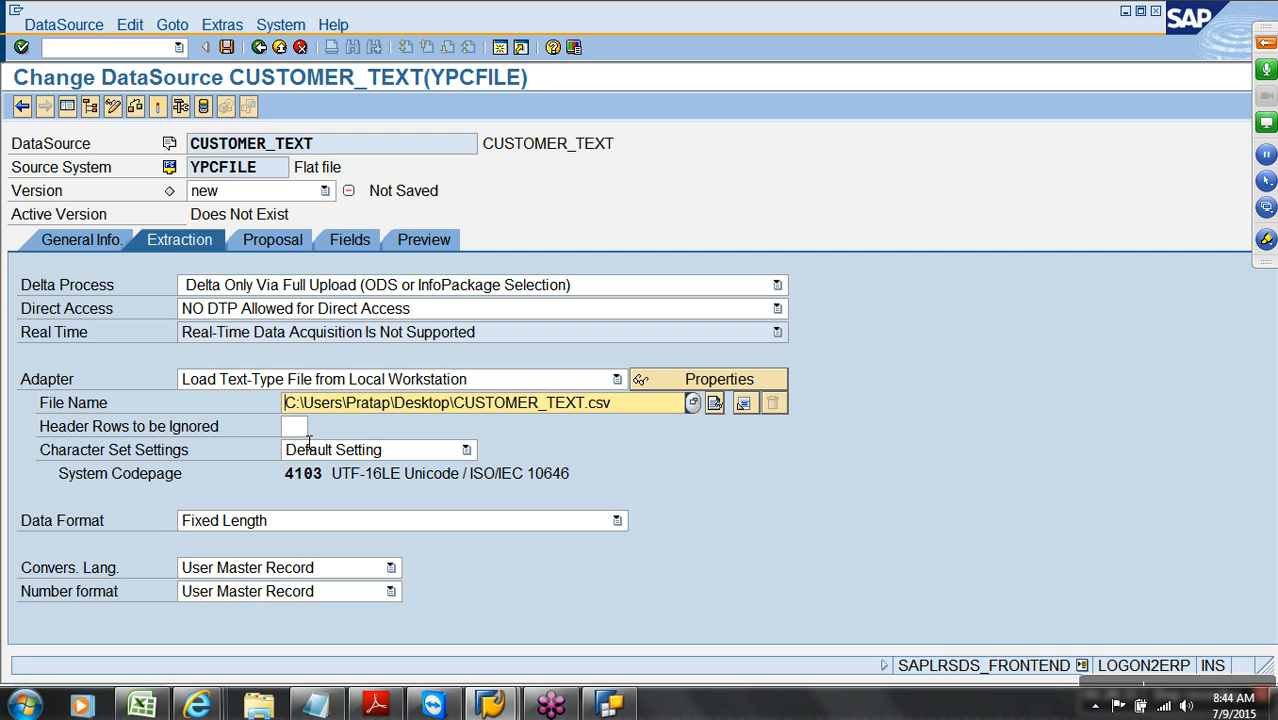
left_click(296, 427)
type("1")
left_click(345, 520)
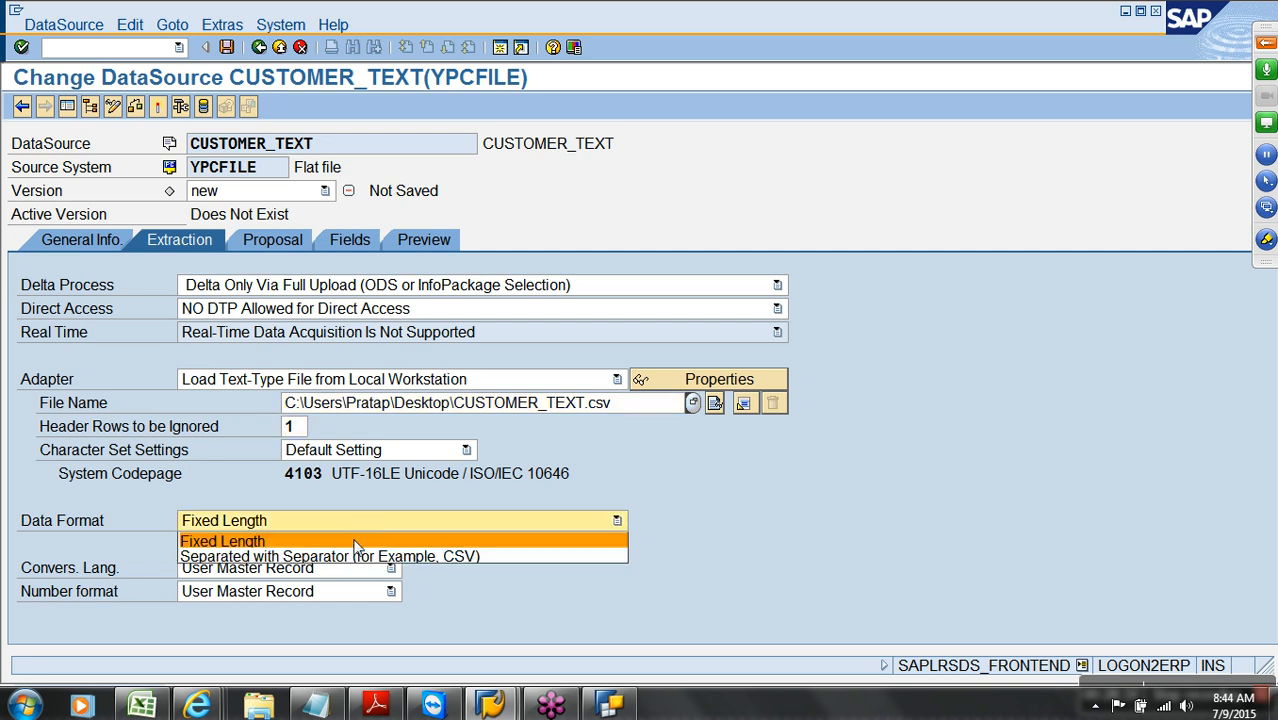
left_click(362, 556)
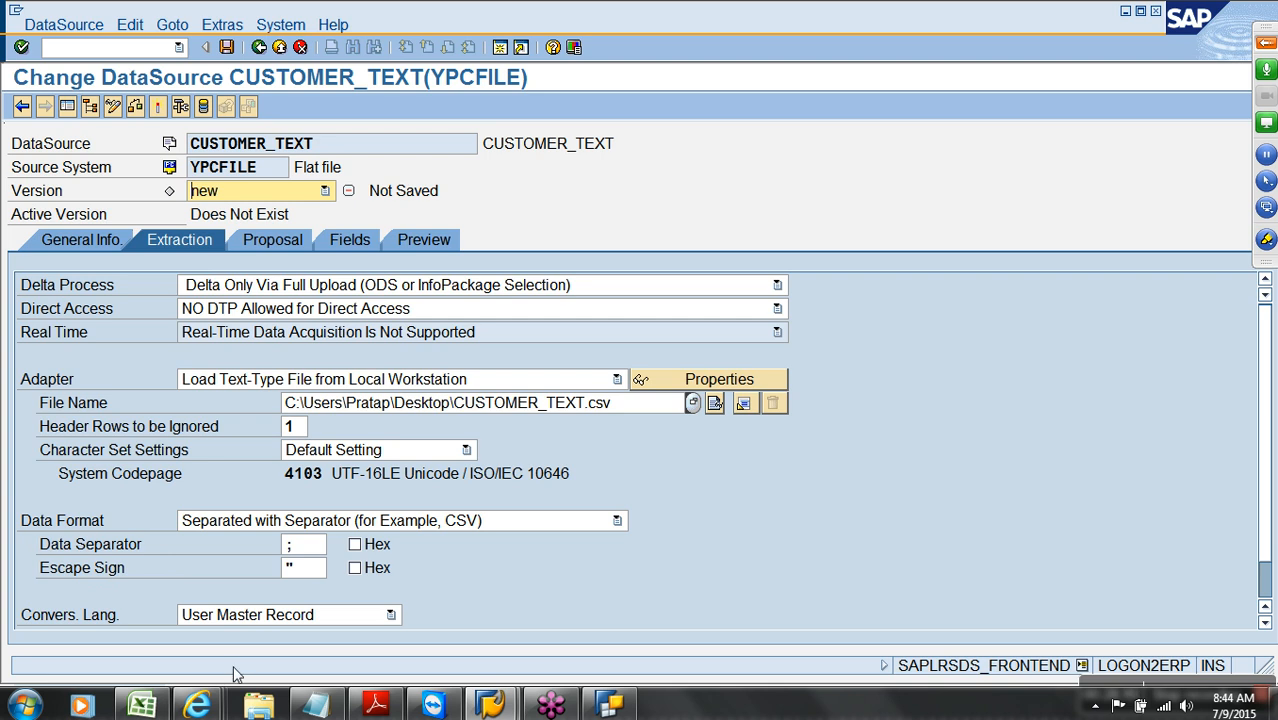
left_click(312, 553)
key("BackSpace")
Load example data to propose fields, review the Customer Name field, and activate CUSTOMER_TEXT
left_click(272, 240)
left_click(516, 314)
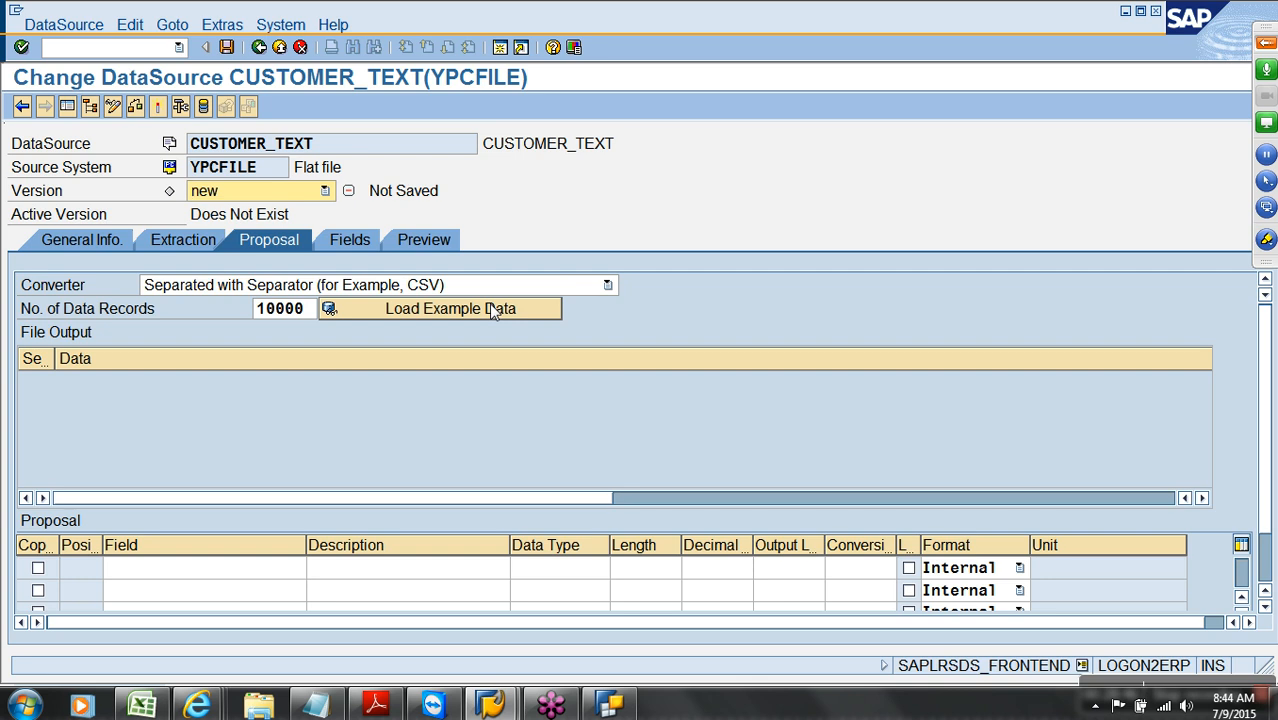
left_click(355, 241)
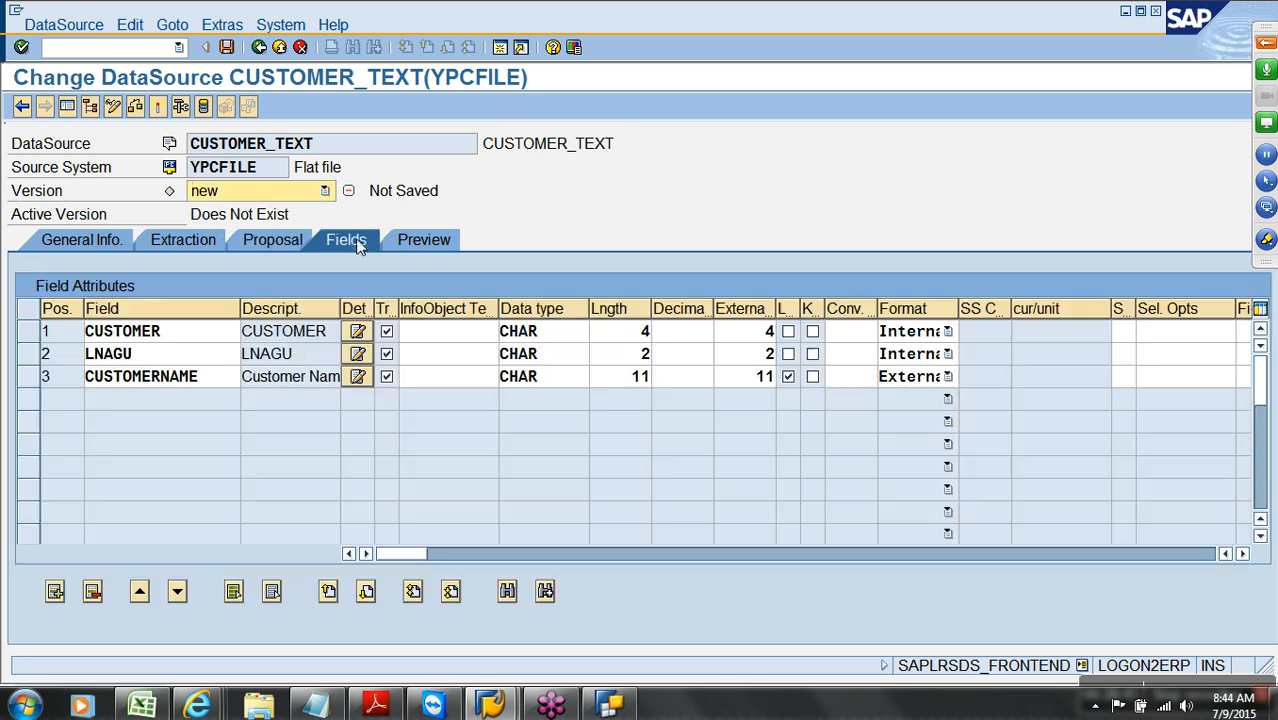
left_click(286, 373)
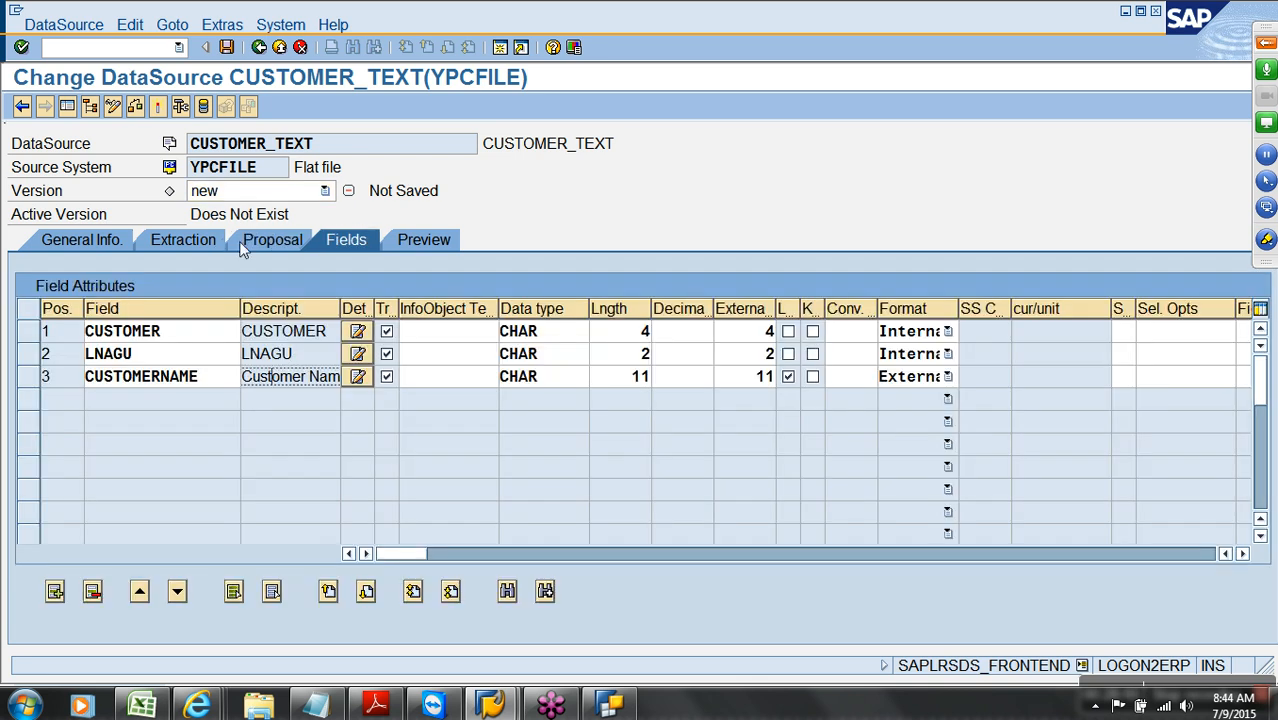
left_click(164, 109)
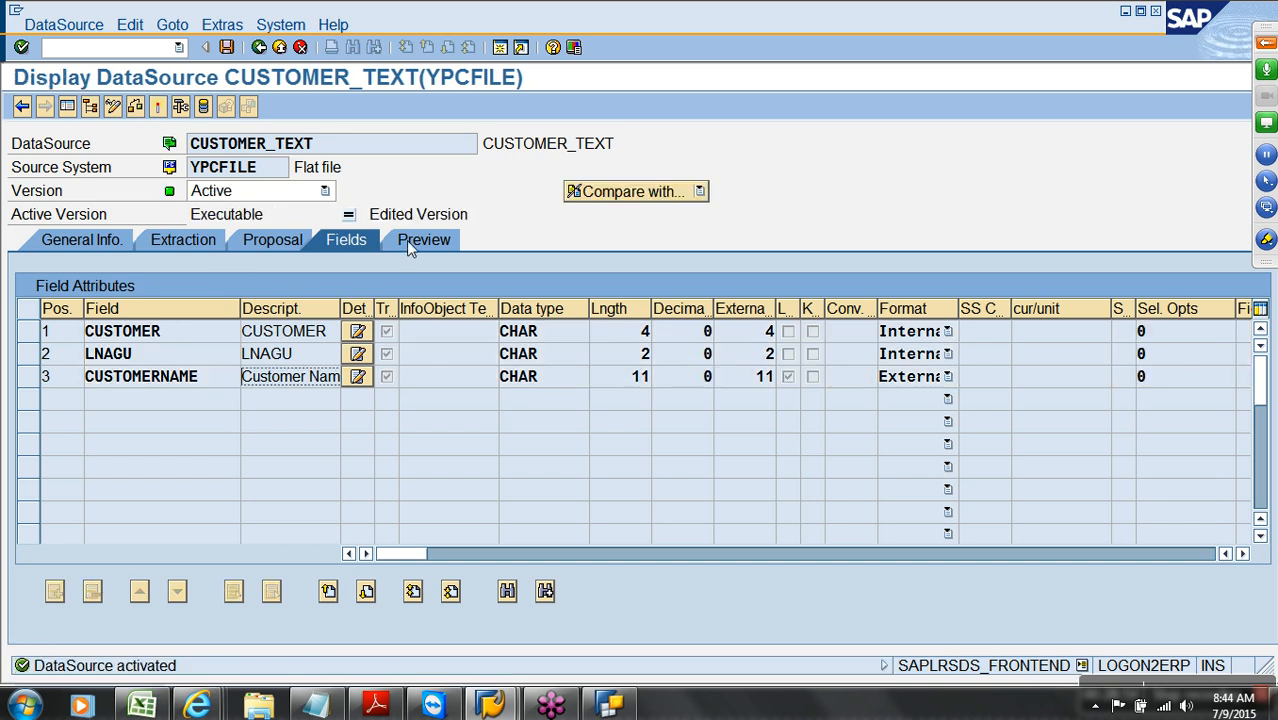
Preview the 10 EN/DE customer text records, then return to the DataSource tree
left_click(406, 243)
left_click(403, 287)
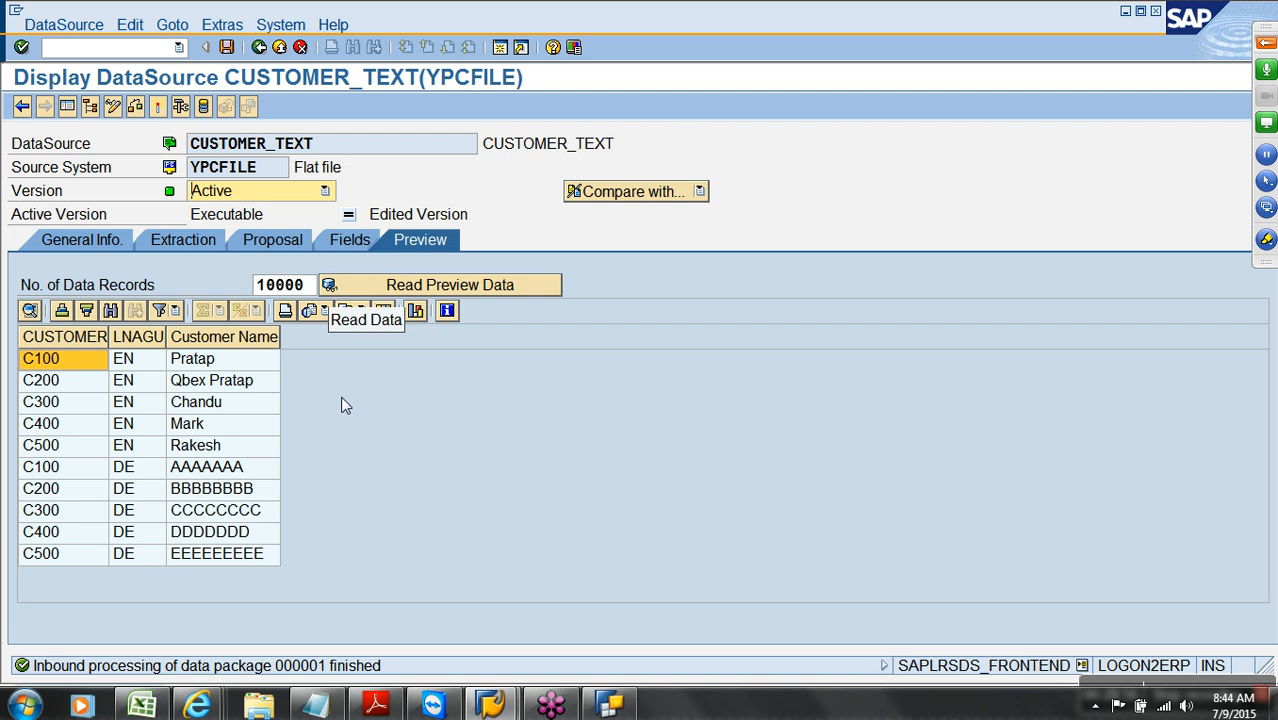
left_click(279, 47)
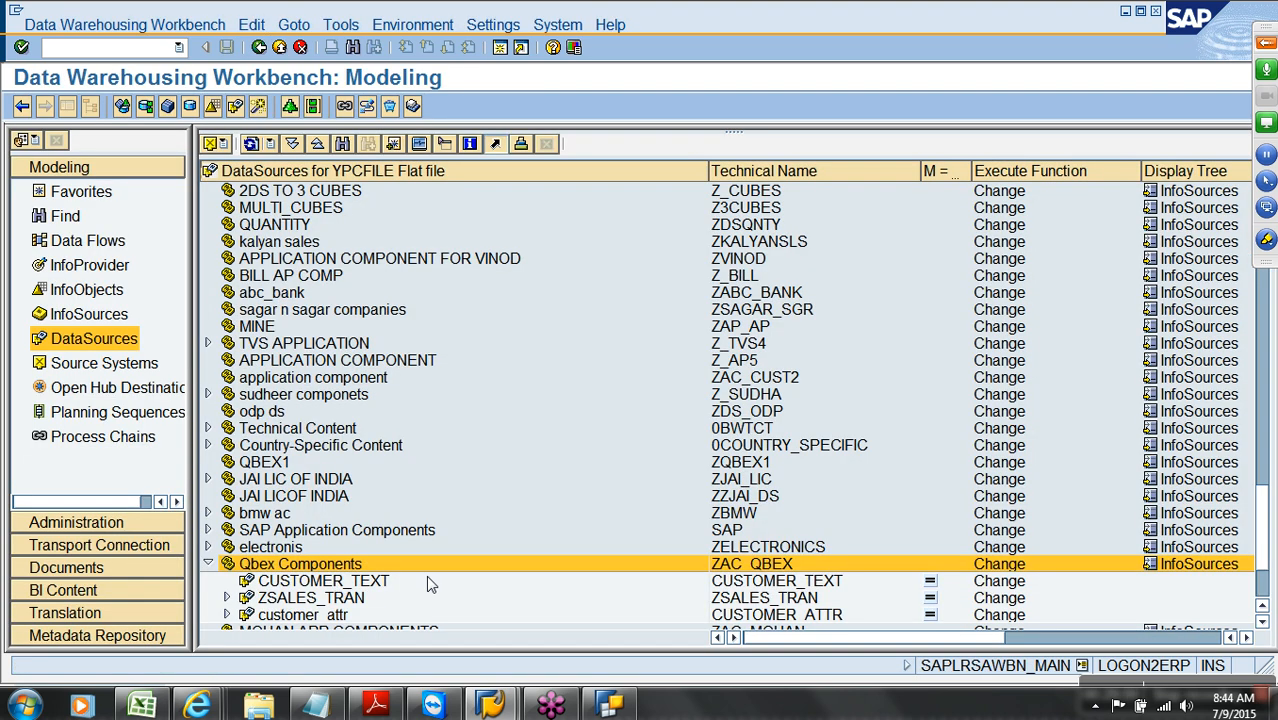
Create a transformation into Customer (Texts) from DataSource CUSTOMER_TEXT on source system YPCFILE
left_click(733, 586)
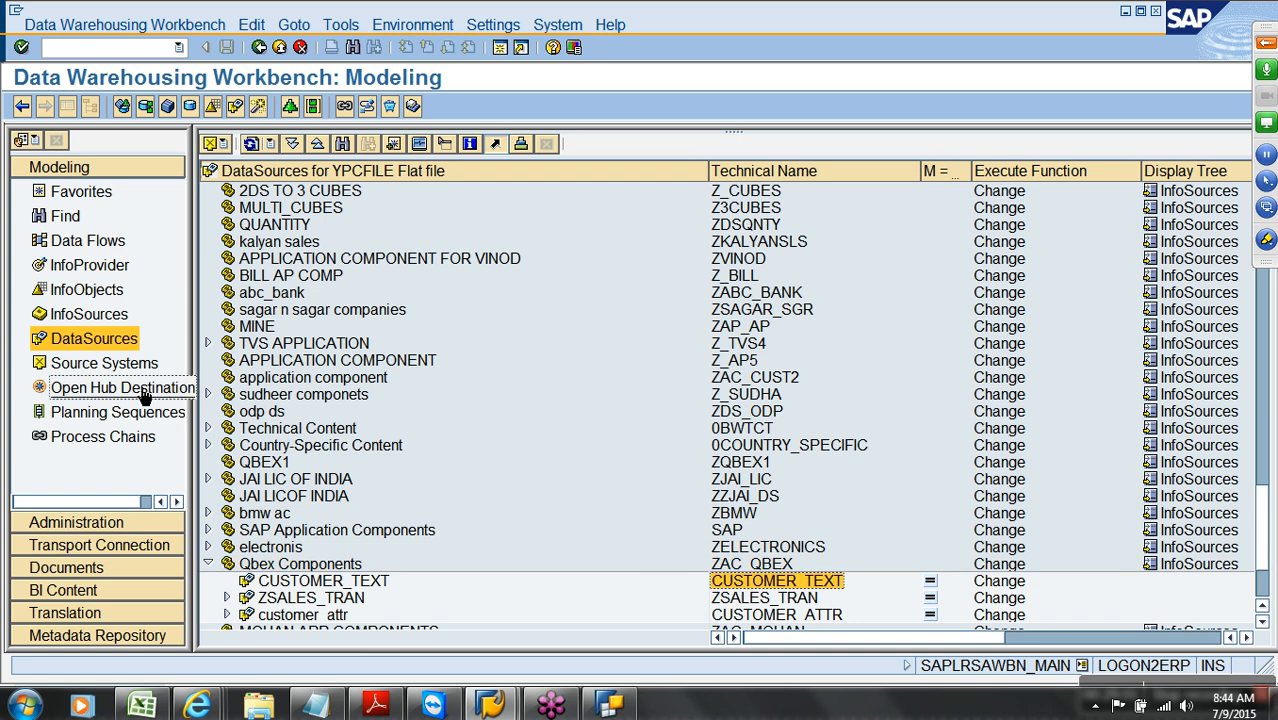
left_click(104, 196)
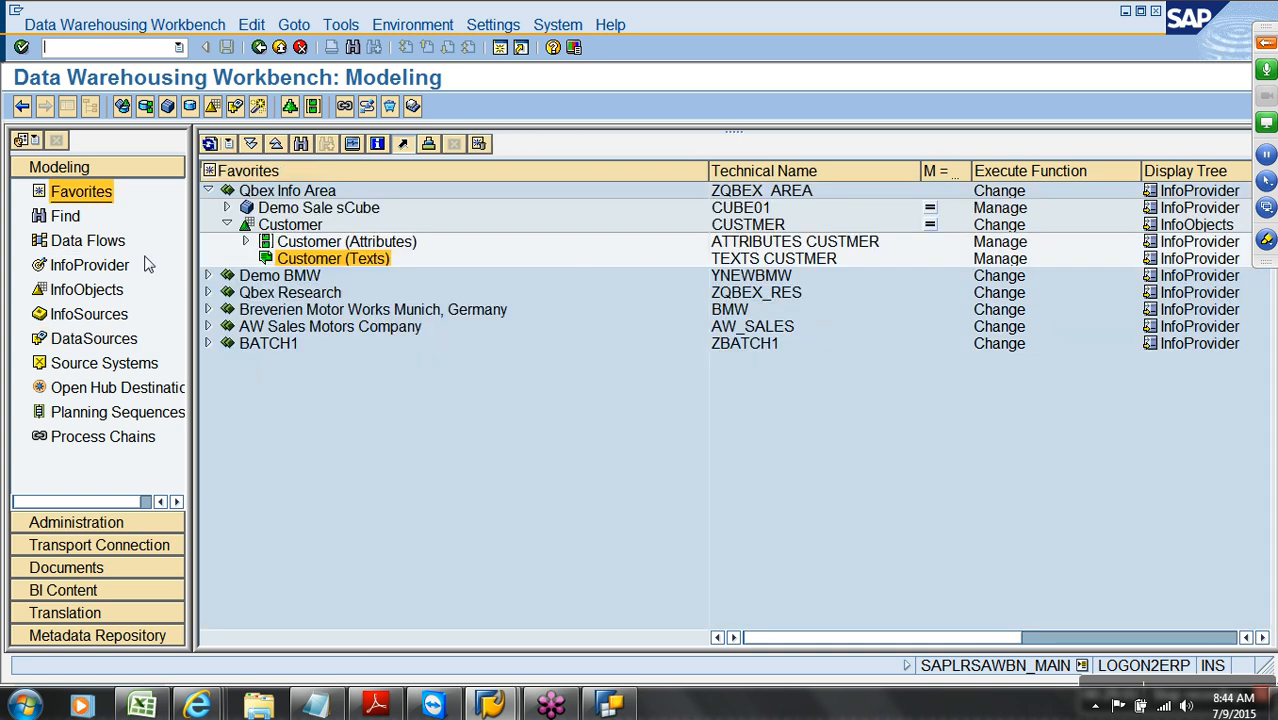
right_click(320, 264)
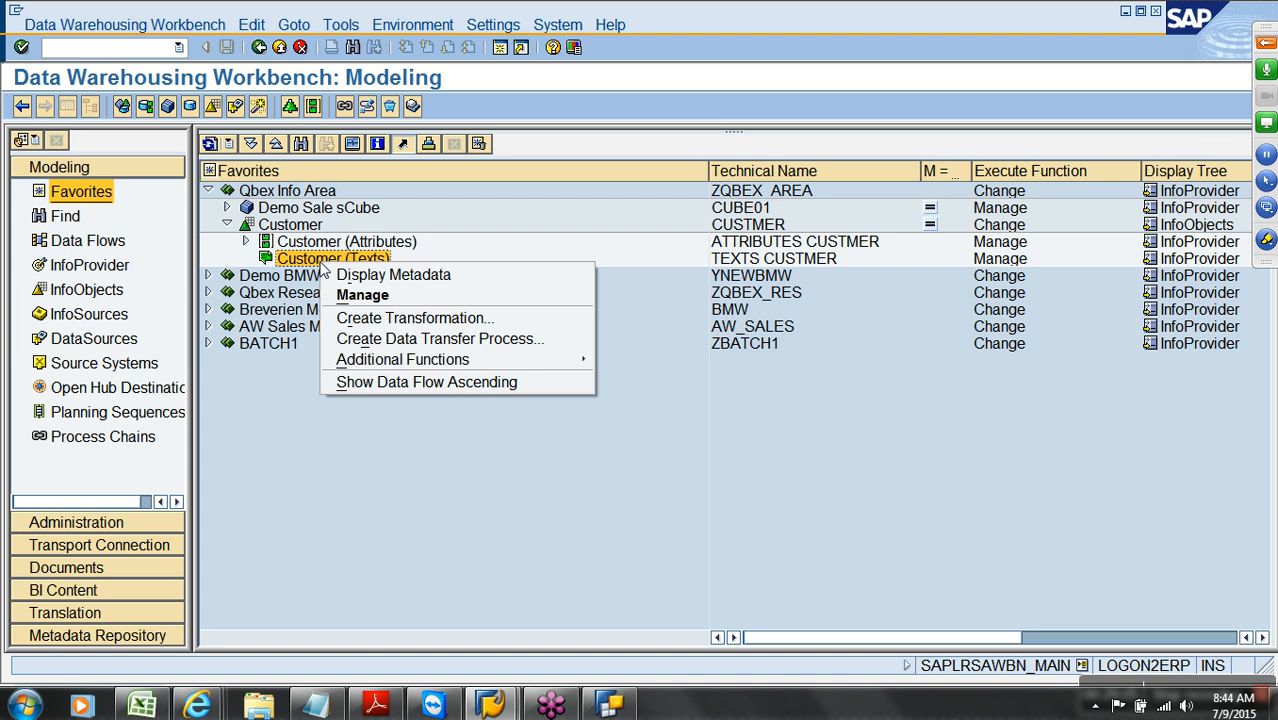
left_click(390, 318)
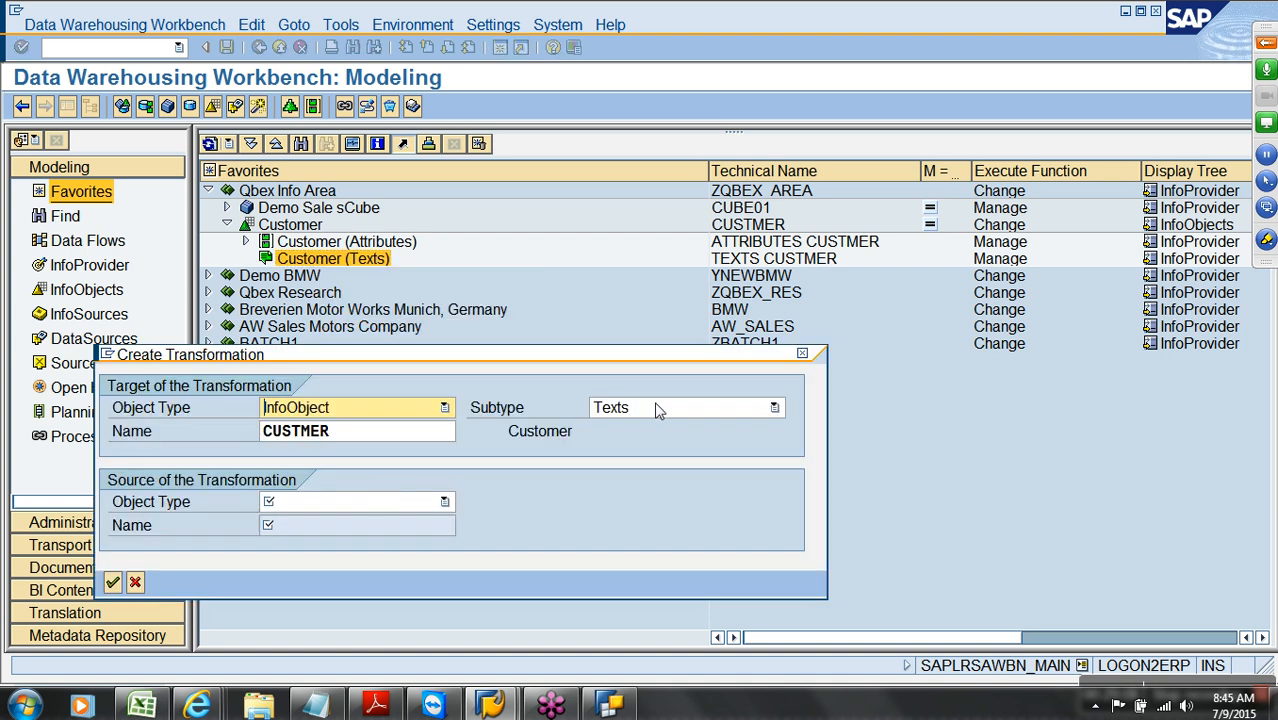
left_click(379, 503)
left_click(299, 524)
left_click(307, 527)
type("CUSTOMER_TEXT")
left_click(312, 552)
left_click(290, 566)
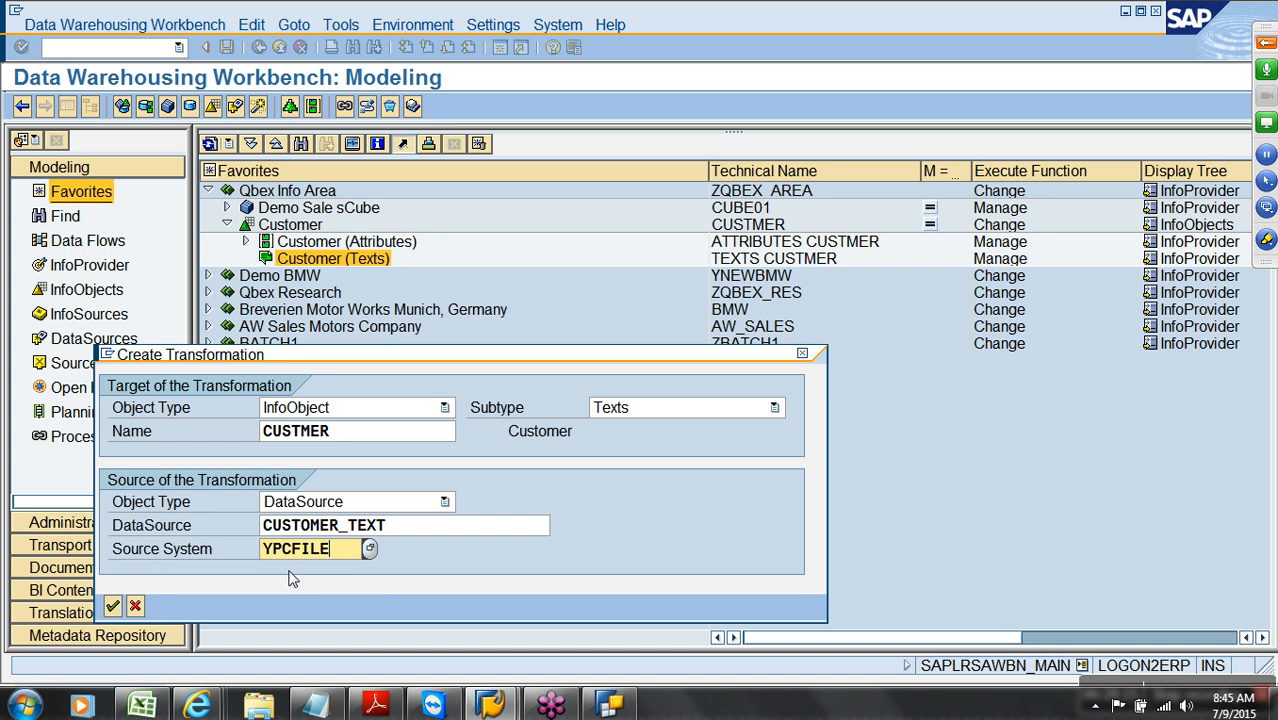
key("Return")
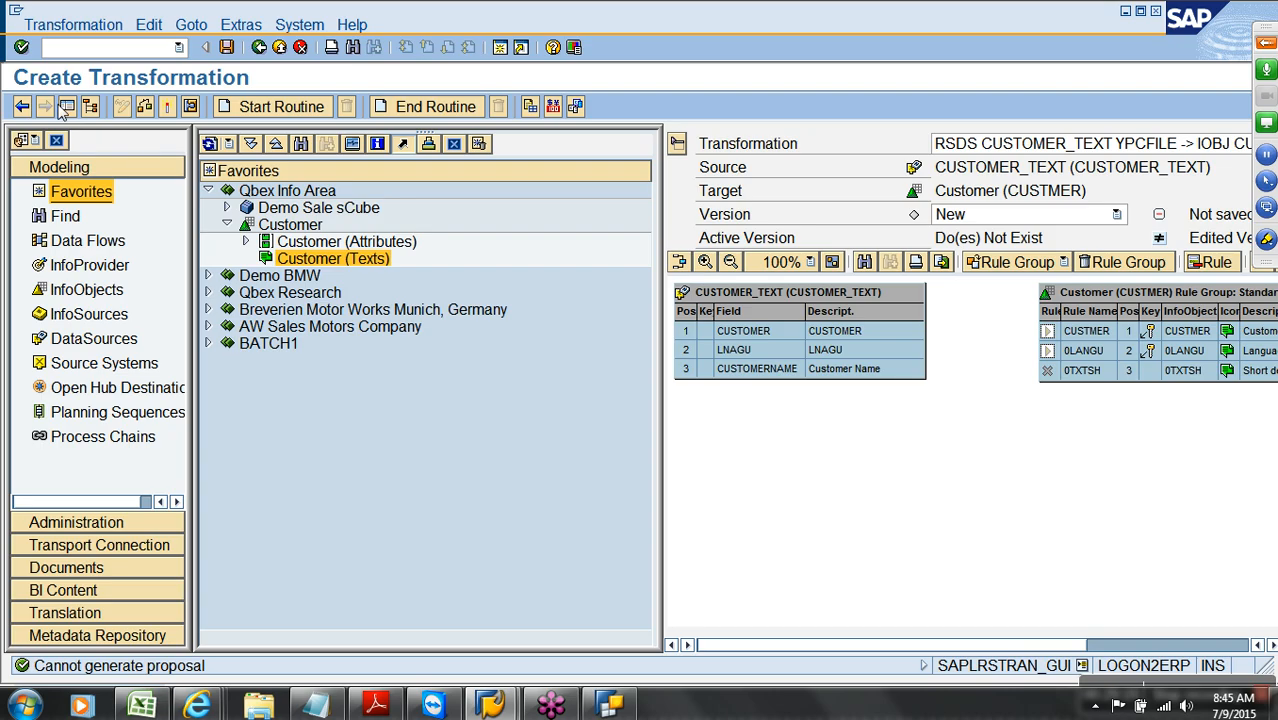
Map CUSTOMER→CUSTMER, LNAGU→0LANGU and CUSTOMERNAME→0TXTSH, then check and activate the transformation
left_click(67, 106)
left_click(227, 338)
left_click_drag(227, 338, 430, 354)
left_click_drag(251, 374, 437, 376)
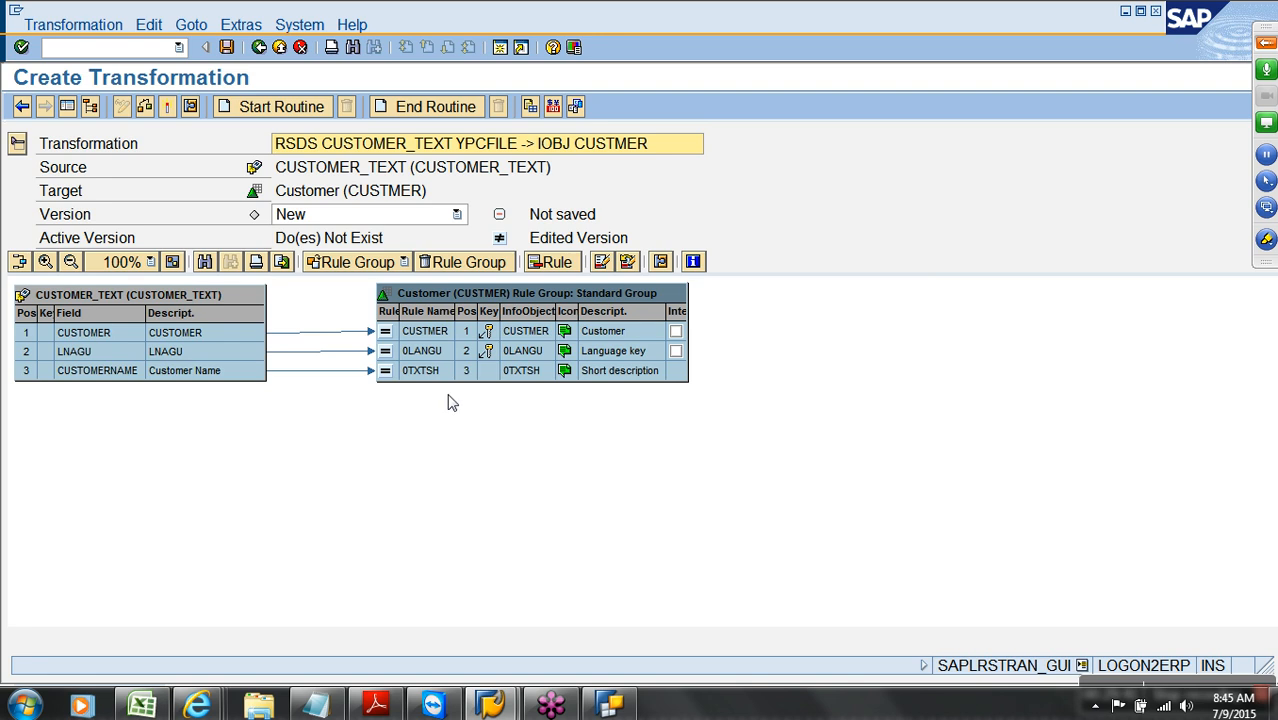
left_click(170, 107)
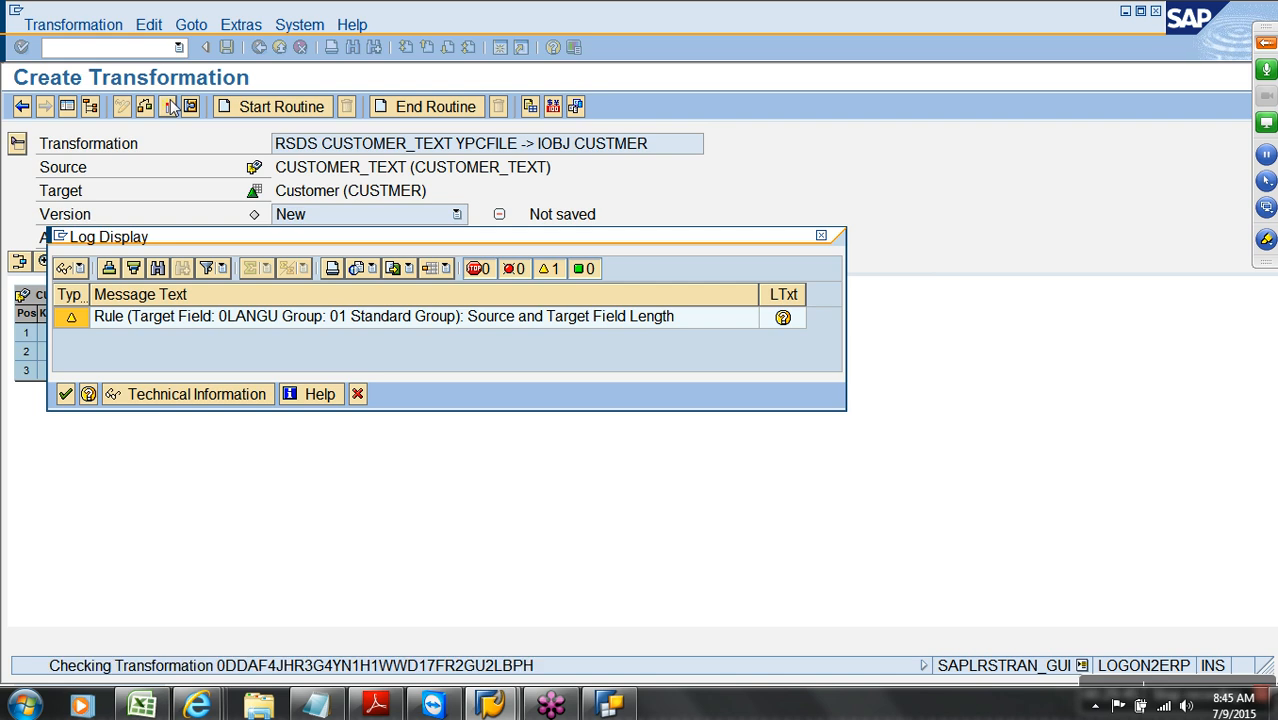
key("Return")
left_click(299, 48)
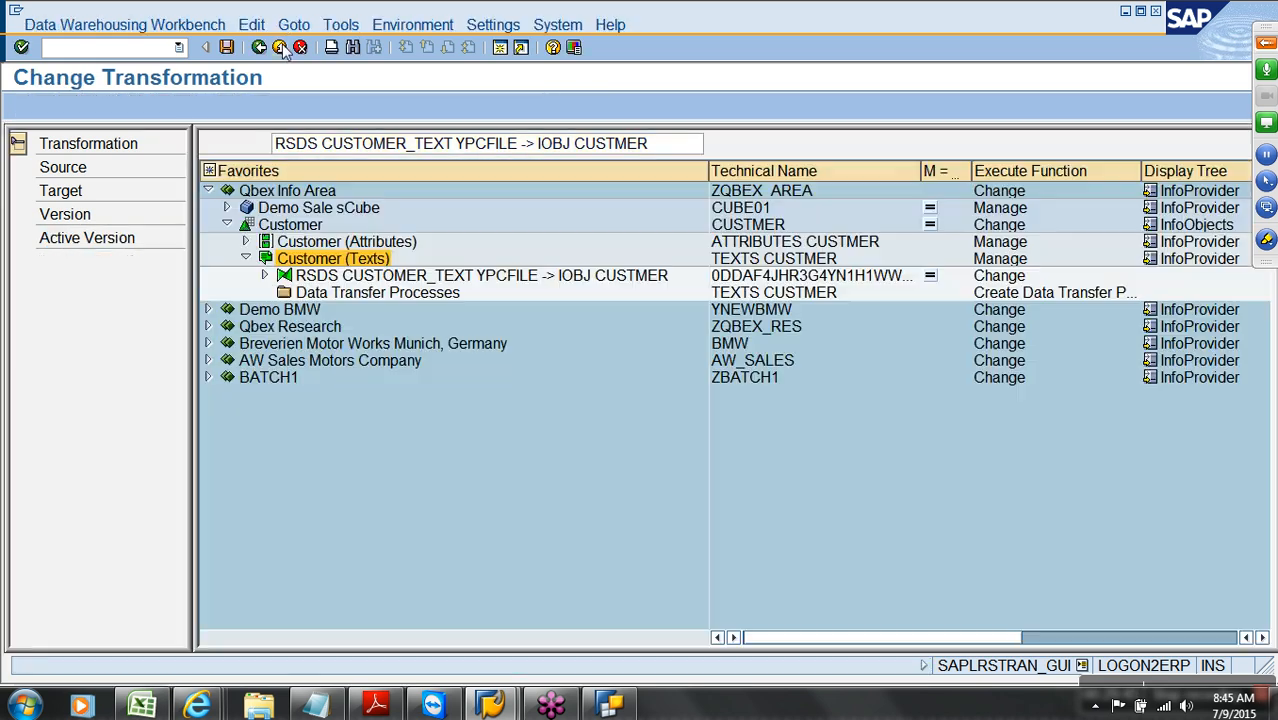
Display Customer's data flow and inspect its Customer, Customer (Texts) and Customer (Attributes) nodes
left_click(265, 276)
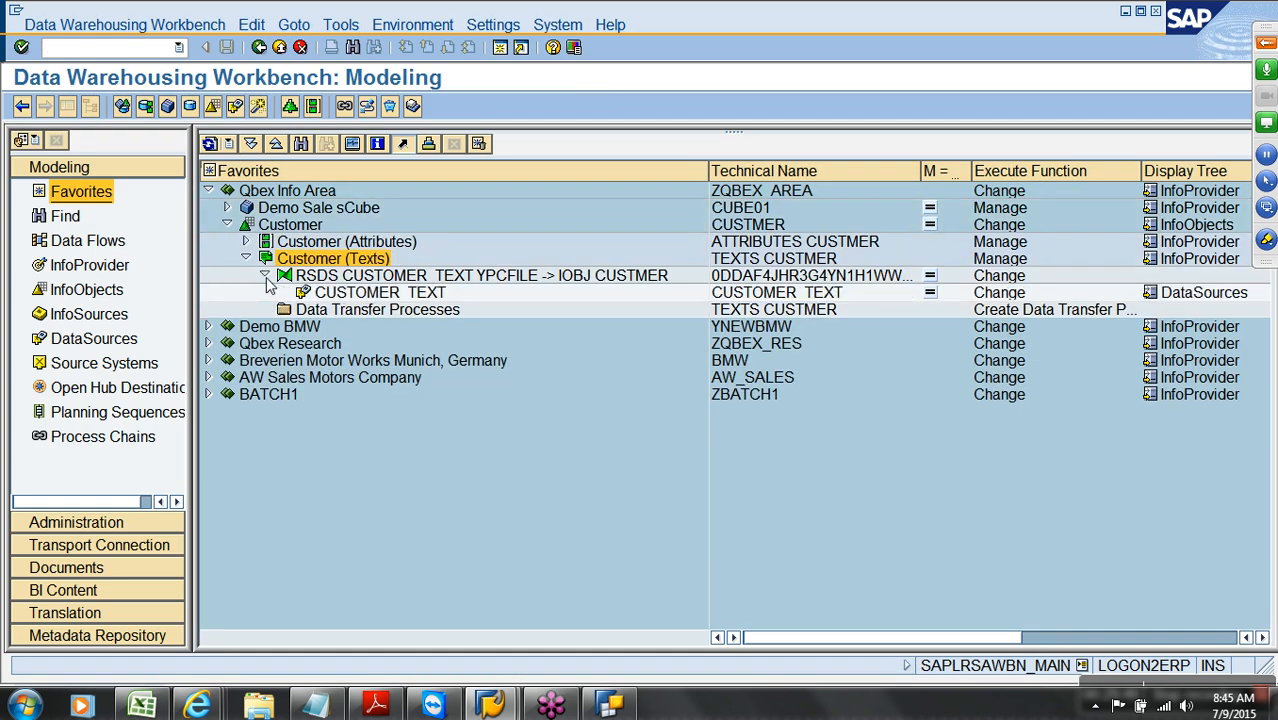
right_click(298, 225)
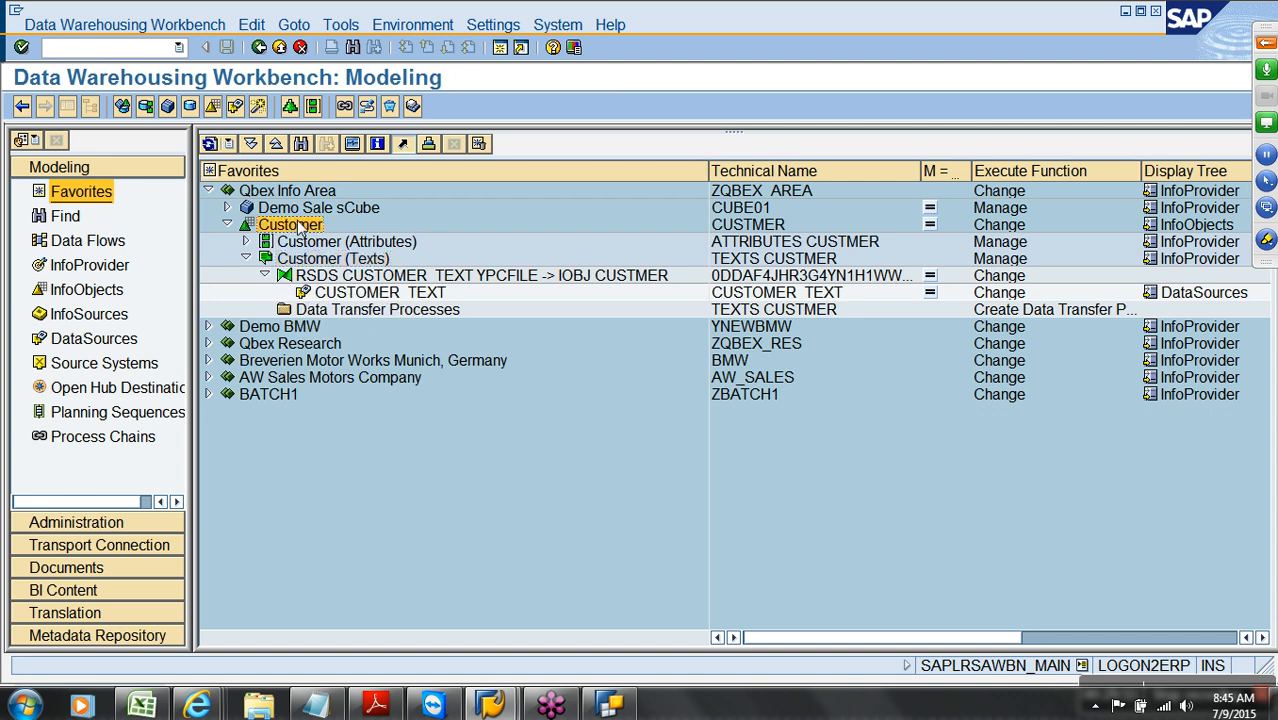
left_click(388, 300)
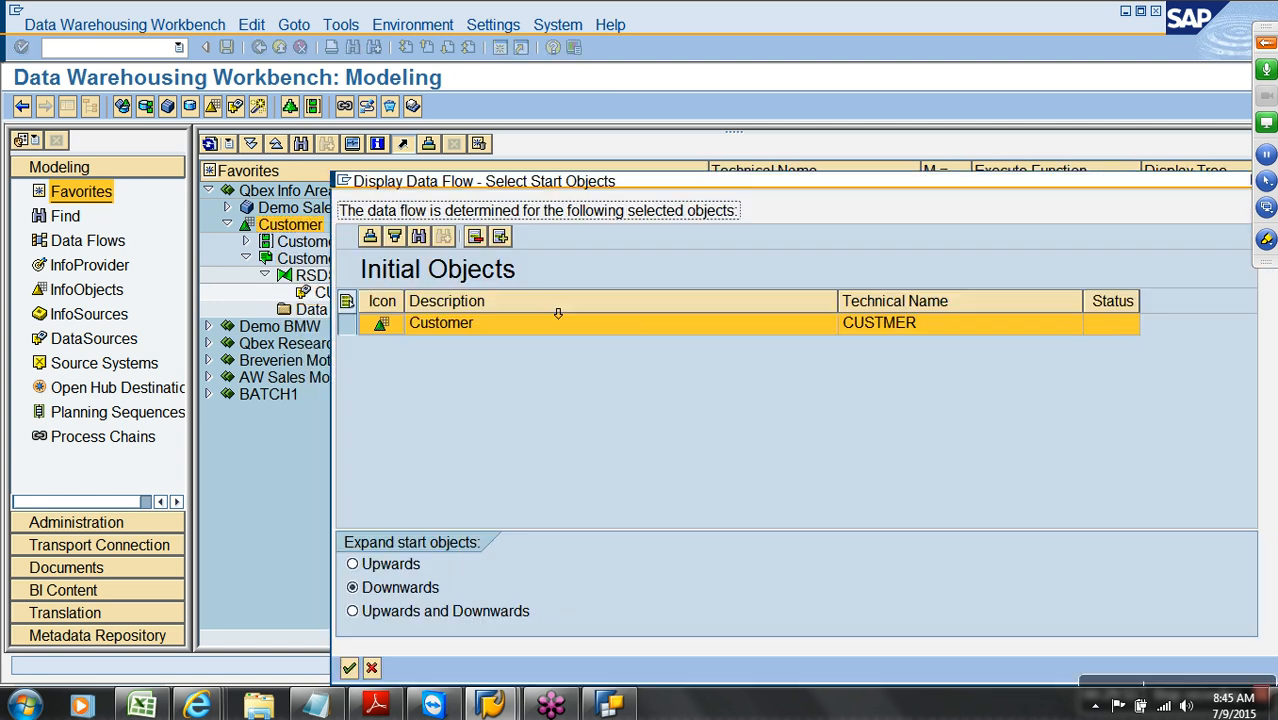
key("Return")
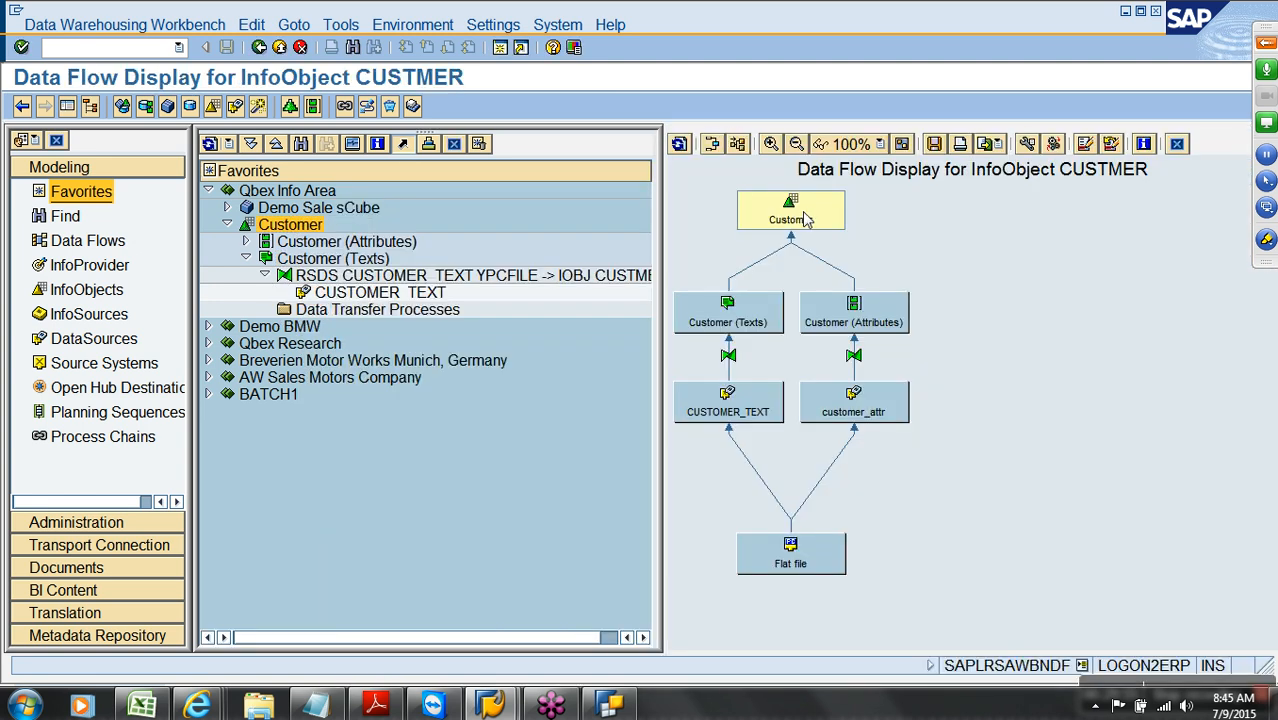
left_click(808, 218)
left_click(754, 323)
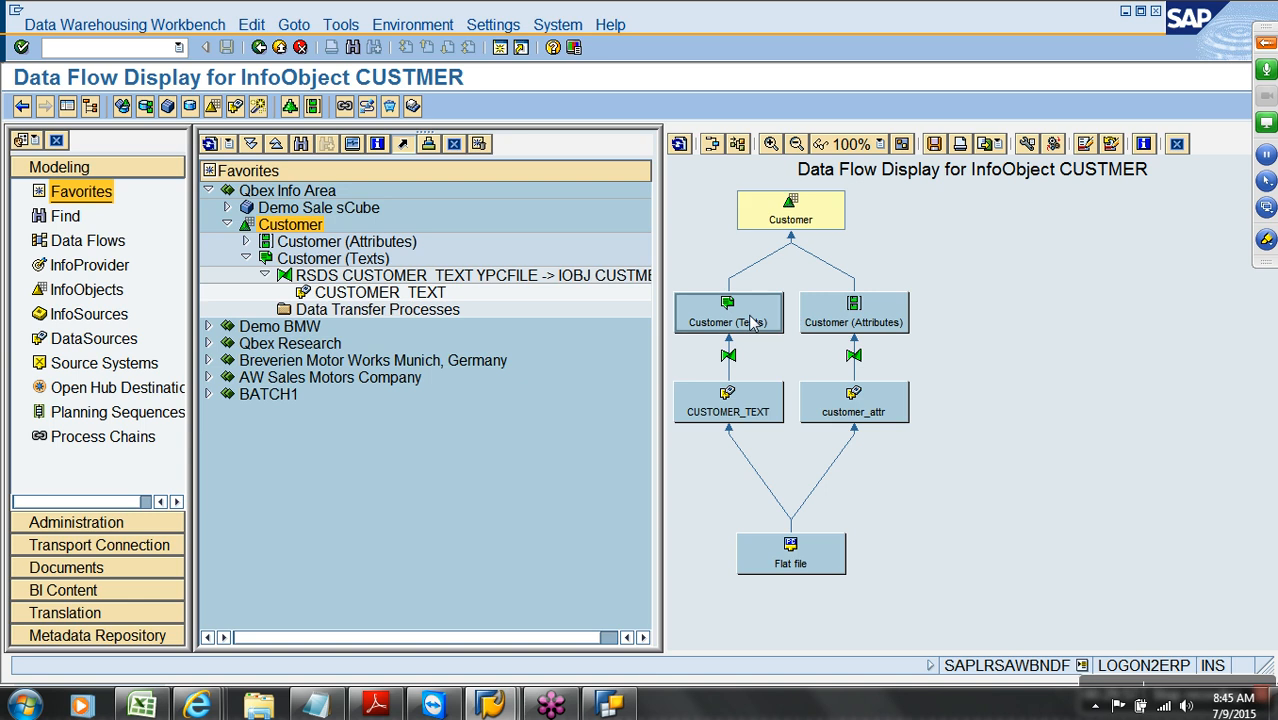
left_click(866, 323)
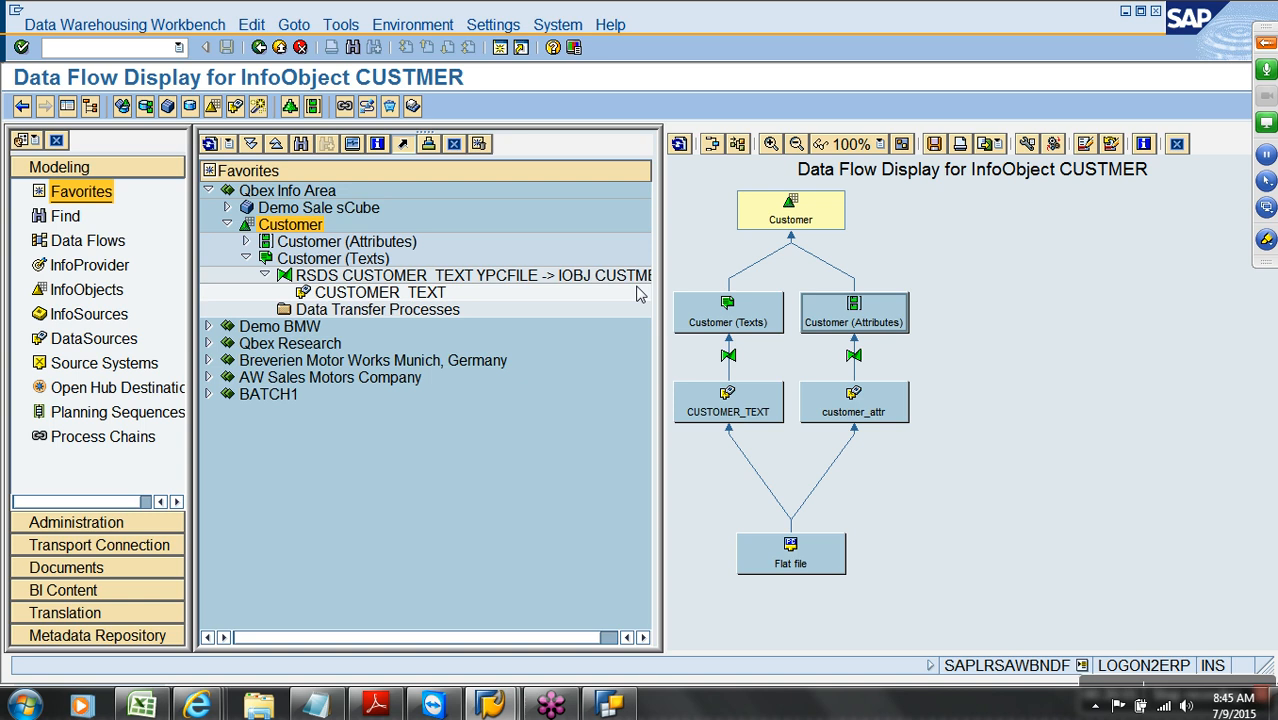
Create and save InfoPackage 'LOAD CUSTOMER_TEXT' for the CUSTOMER_TEXT DataSource
left_click(1176, 144)
right_click(426, 293)
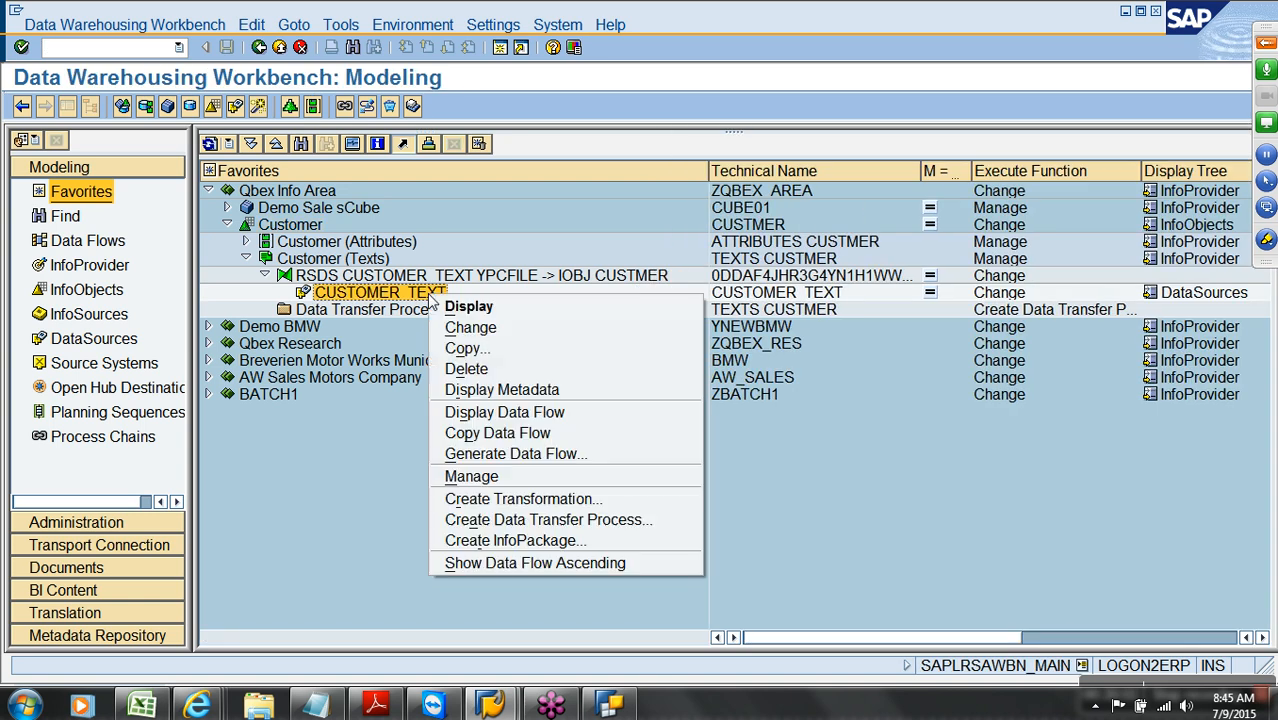
left_click(519, 546)
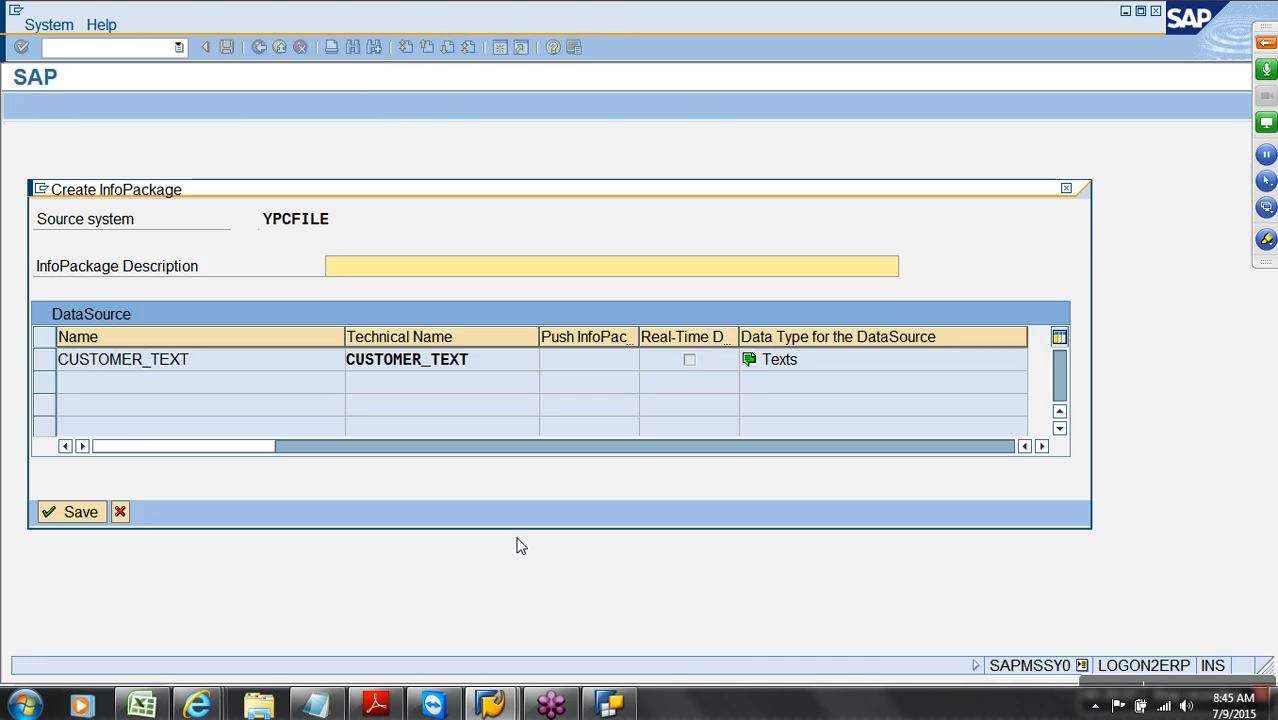
type("LOAD")
type("CUSTOMER_TEXT")
key("Return")
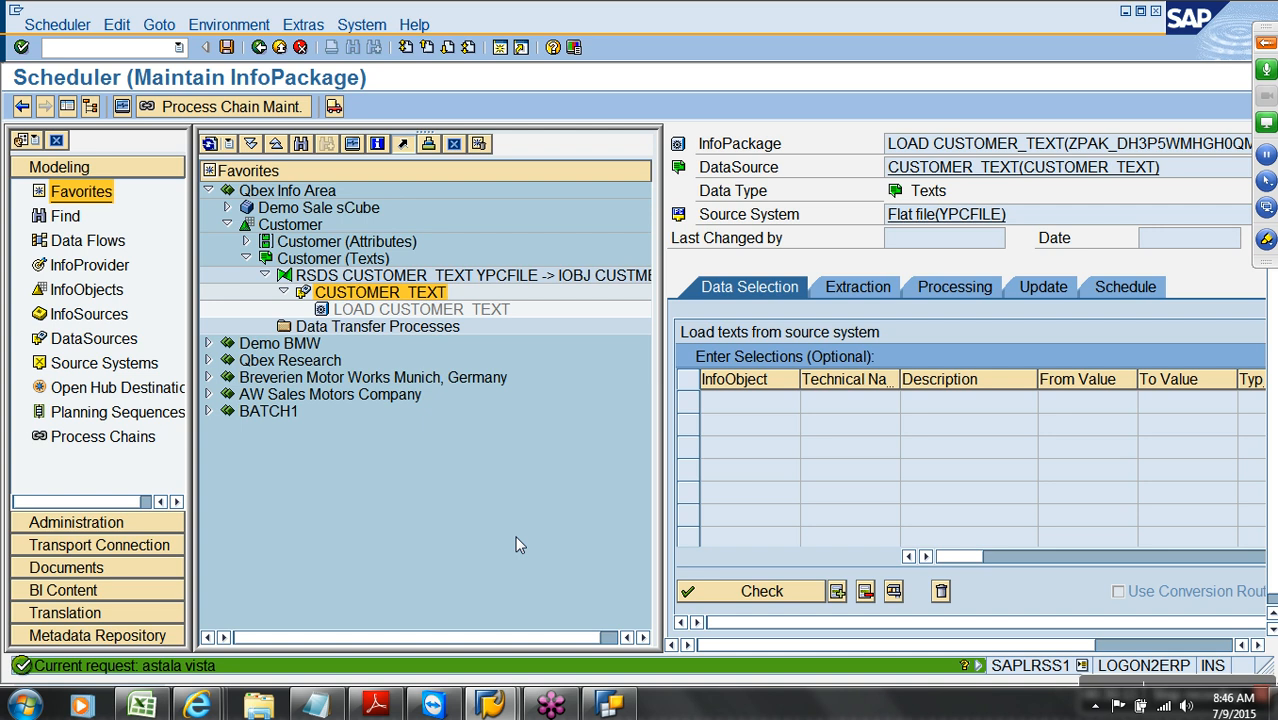
Start the load immediately, confirm 10 of 10 records reached the PSA, and return
left_click(1122, 287)
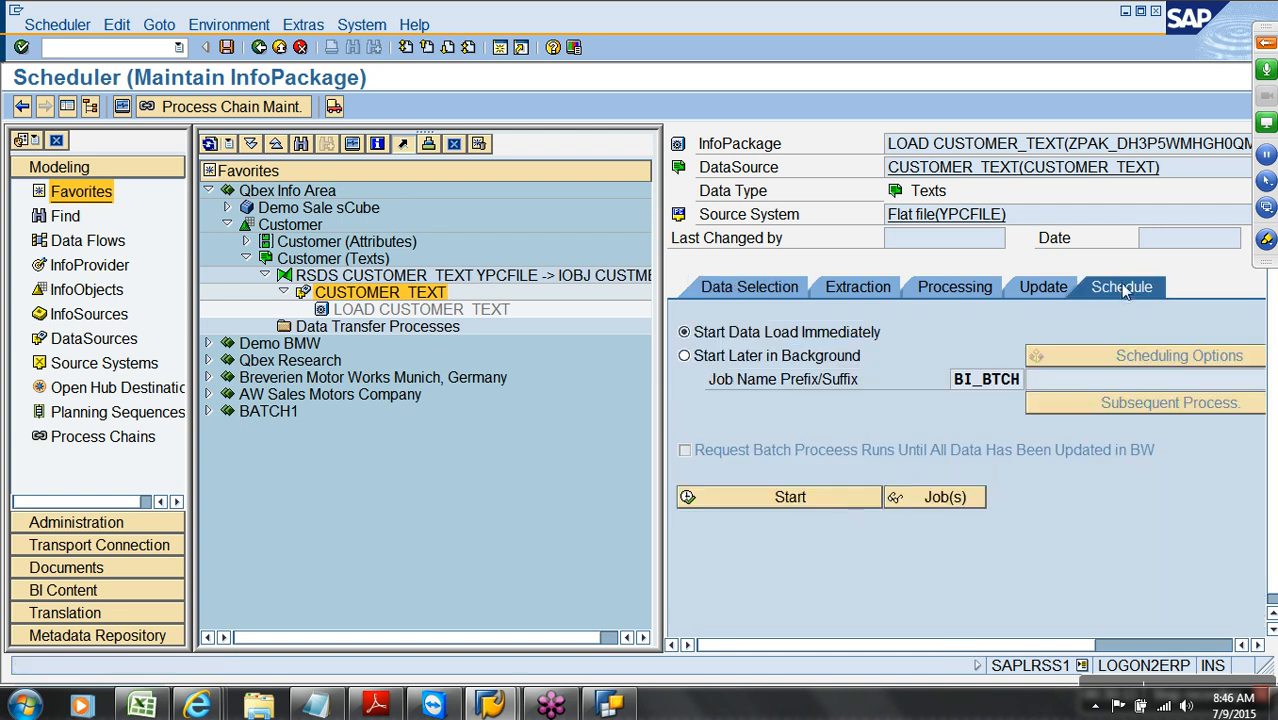
left_click(837, 500)
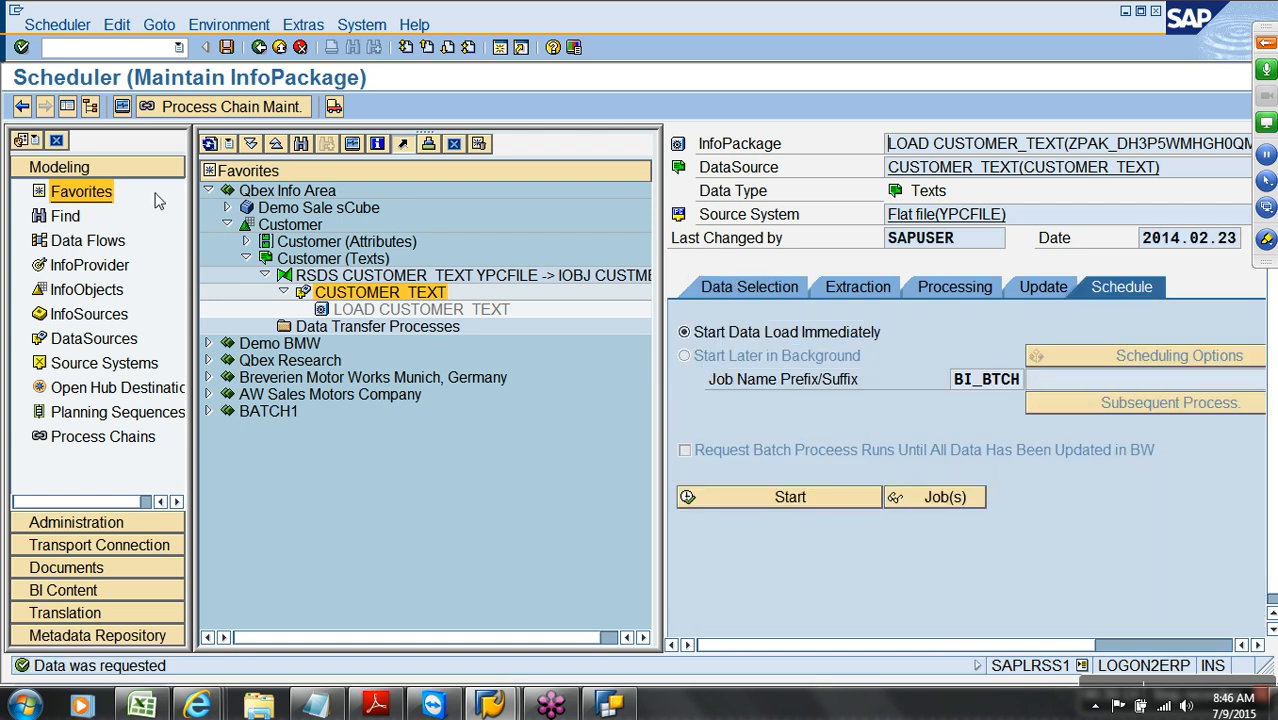
left_click(121, 107)
left_click(179, 226)
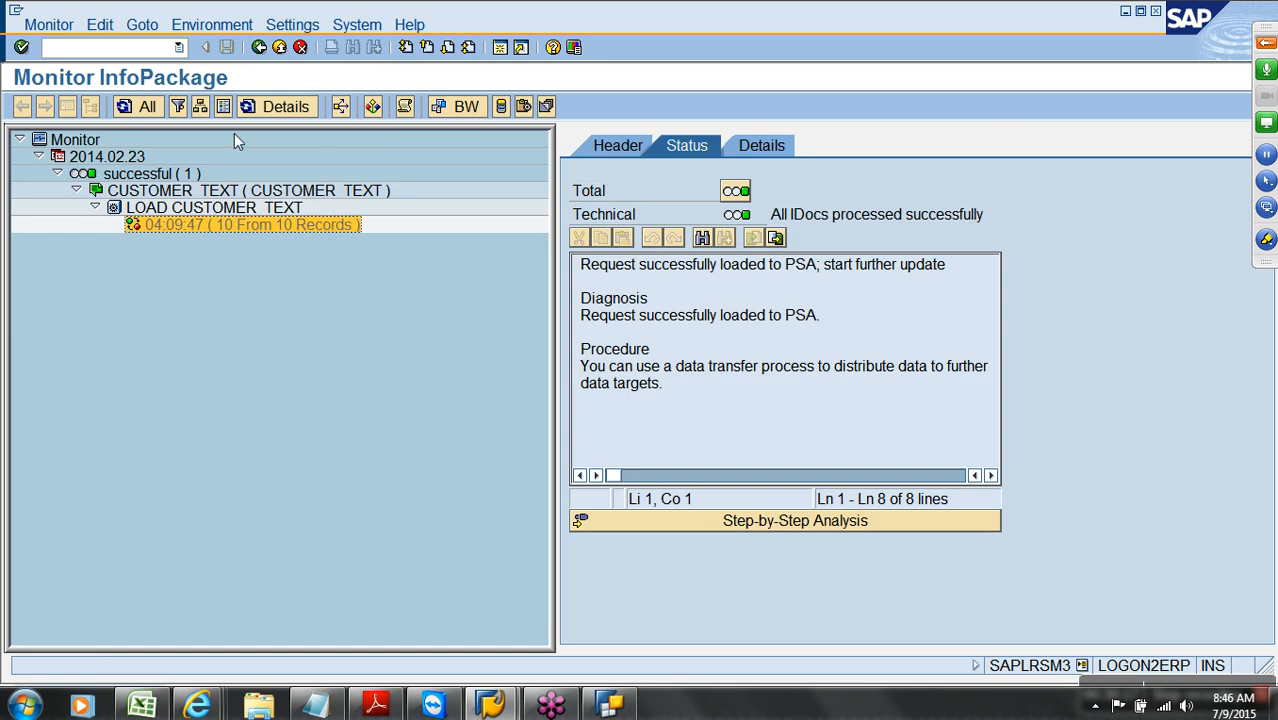
left_click(259, 48)
left_click(280, 48)
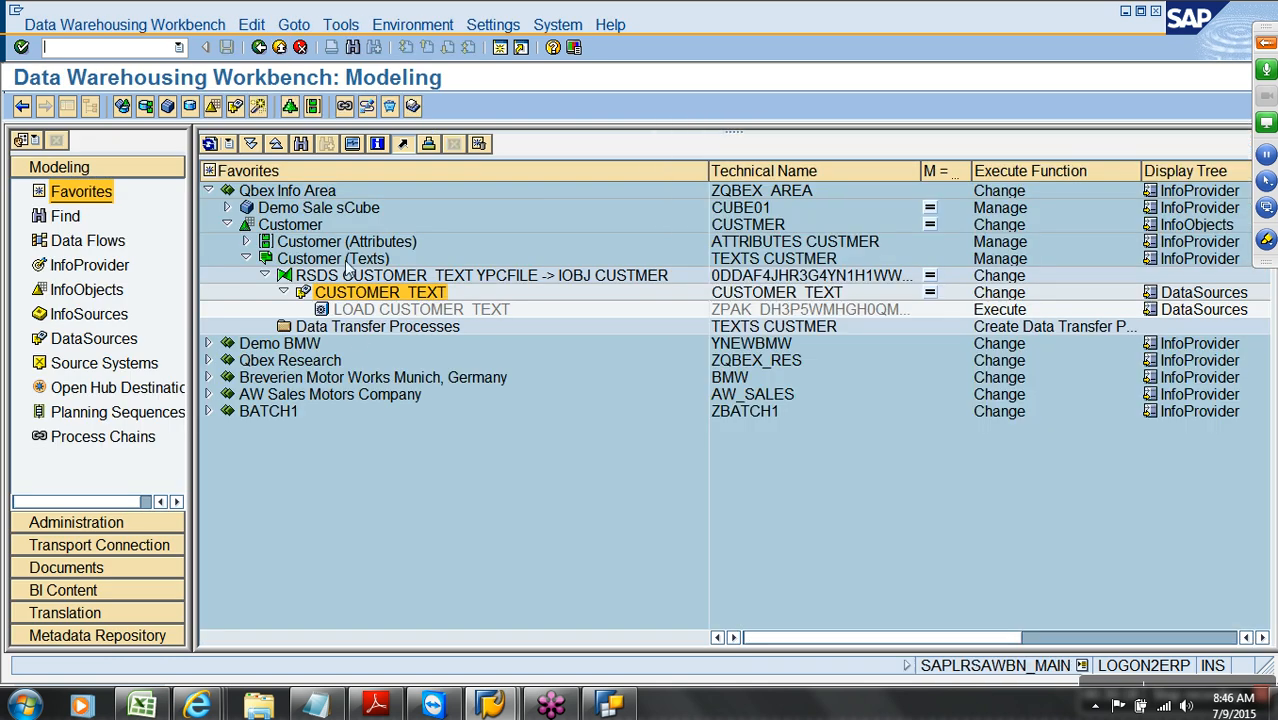
Create, check and activate DTP CUSTOMER_TEXT / YPCFILE -> CUSTMER
right_click(360, 330)
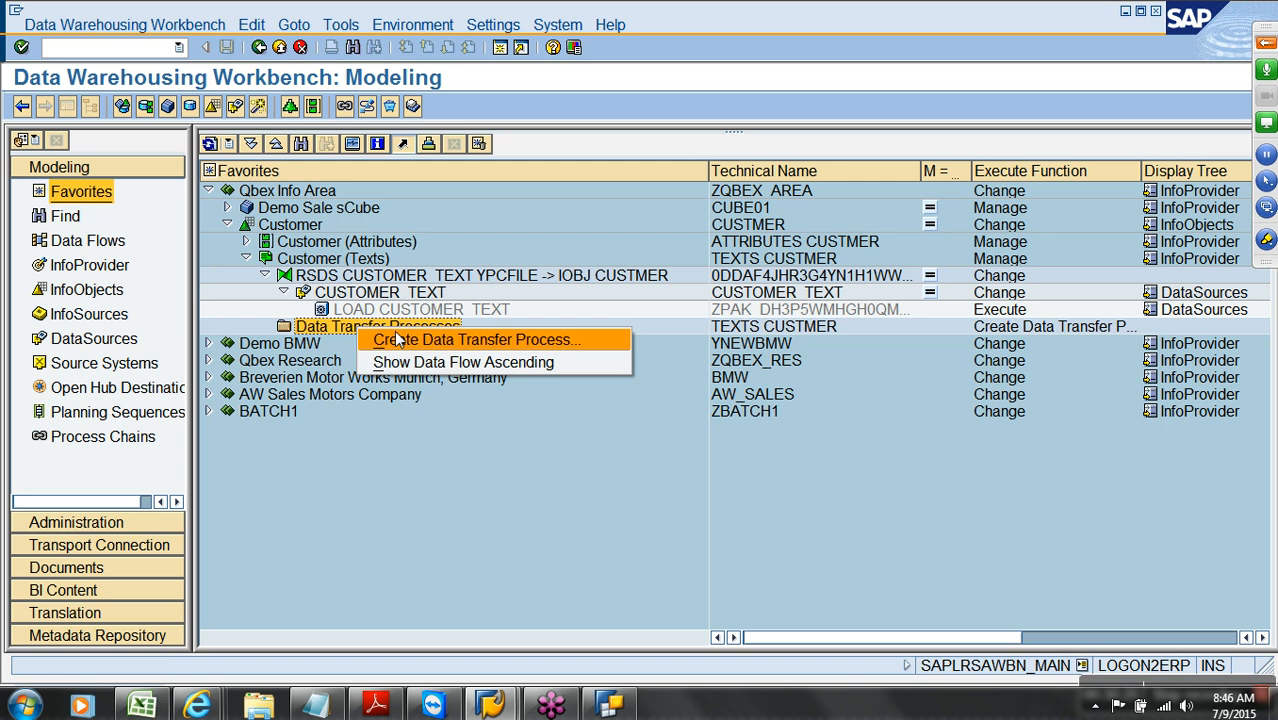
left_click(395, 340)
key("Return")
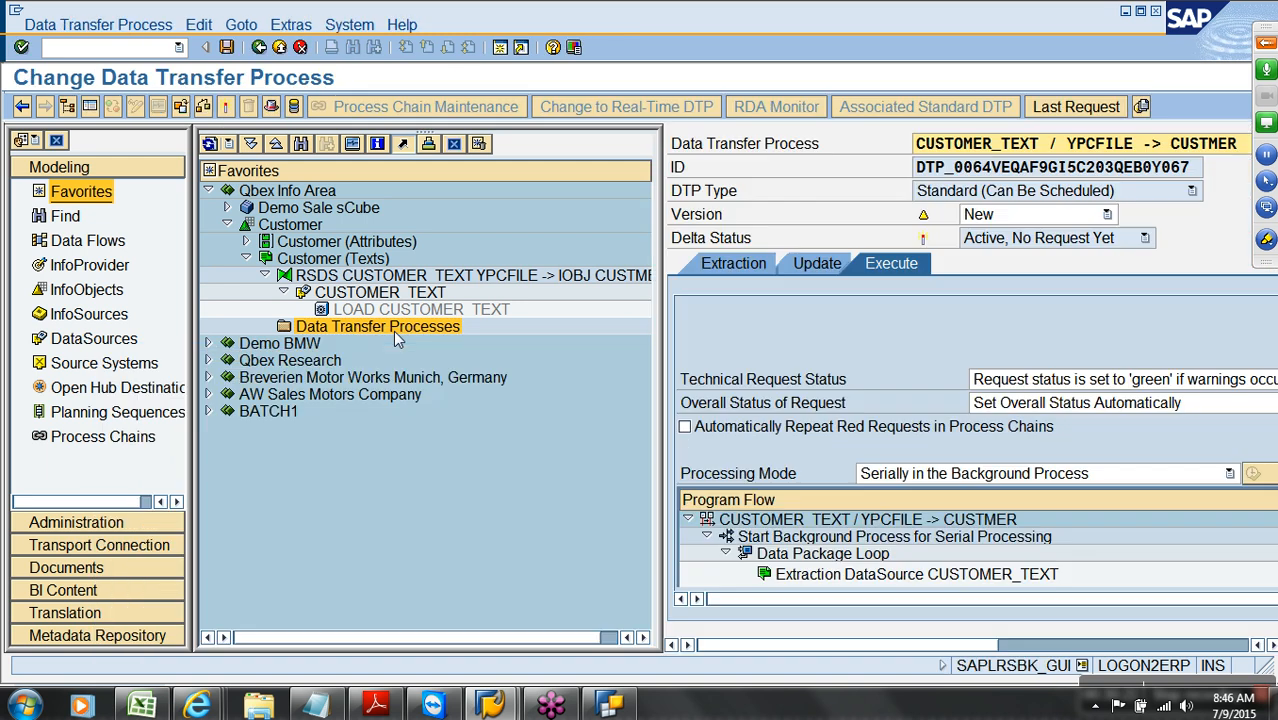
left_click(90, 106)
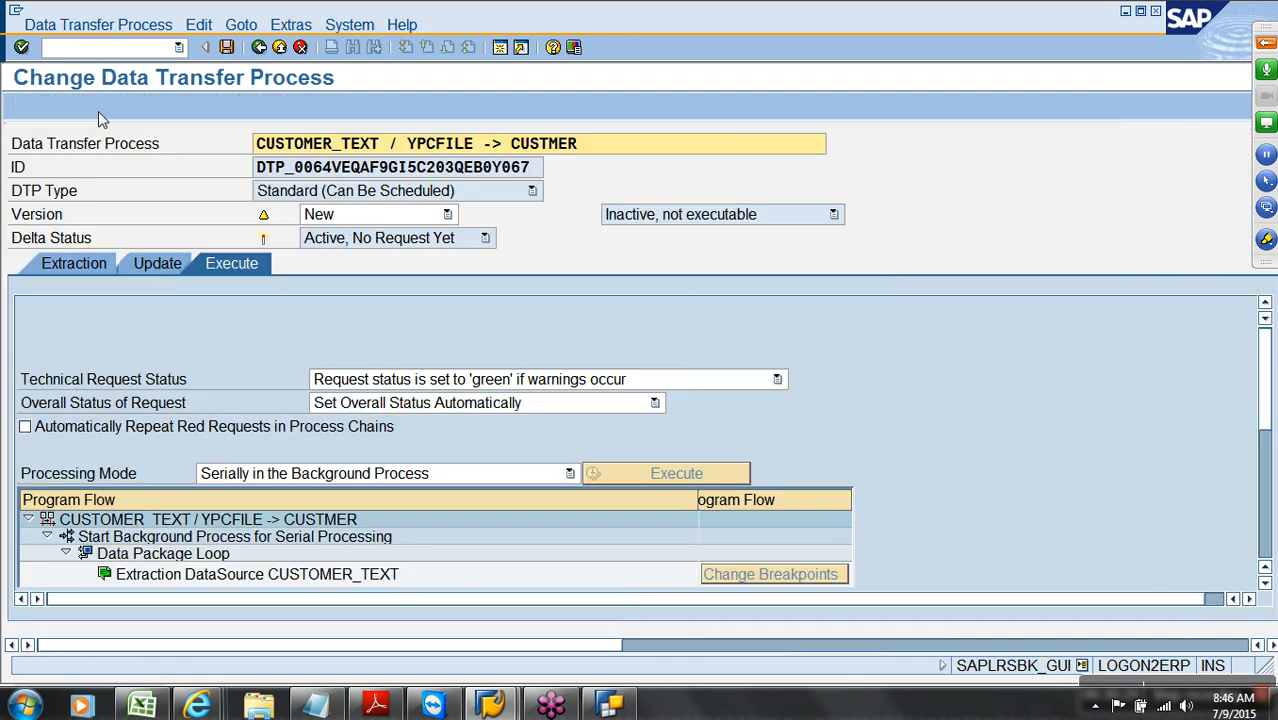
left_click(212, 108)
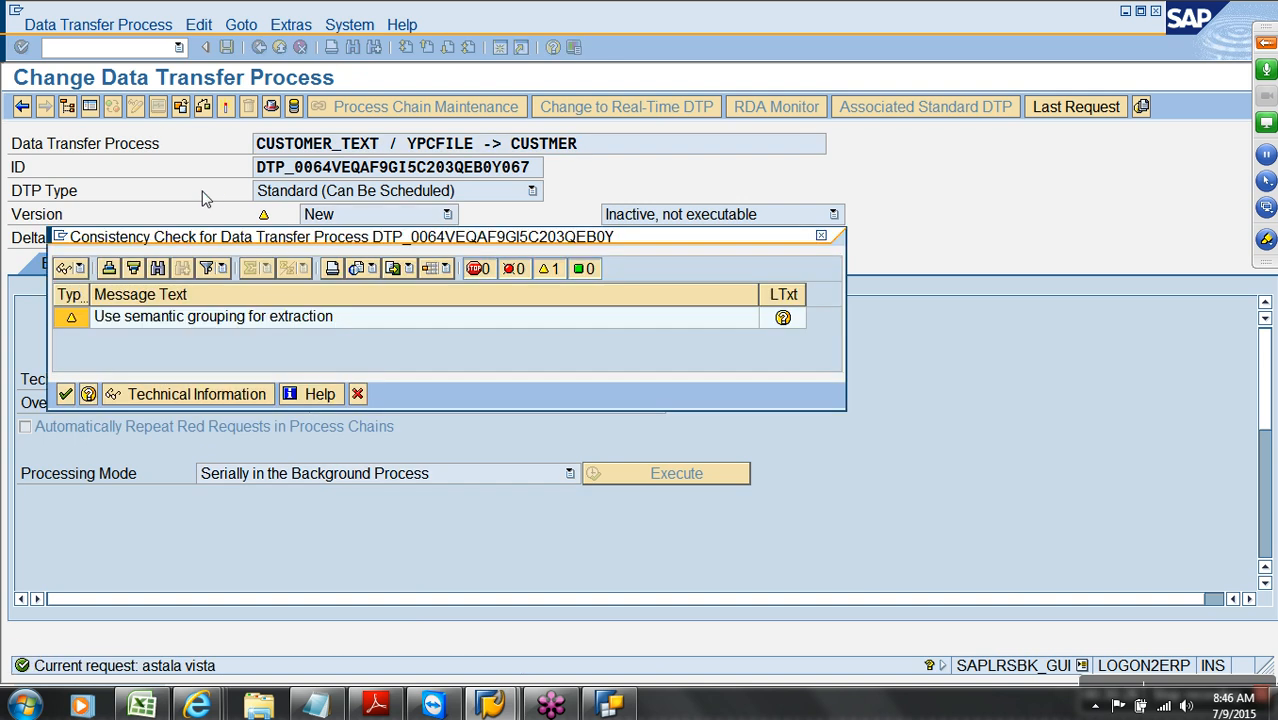
left_click(65, 394)
Execute the DTP, confirm 10 records loaded green in the monitor, and go back
left_click(651, 475)
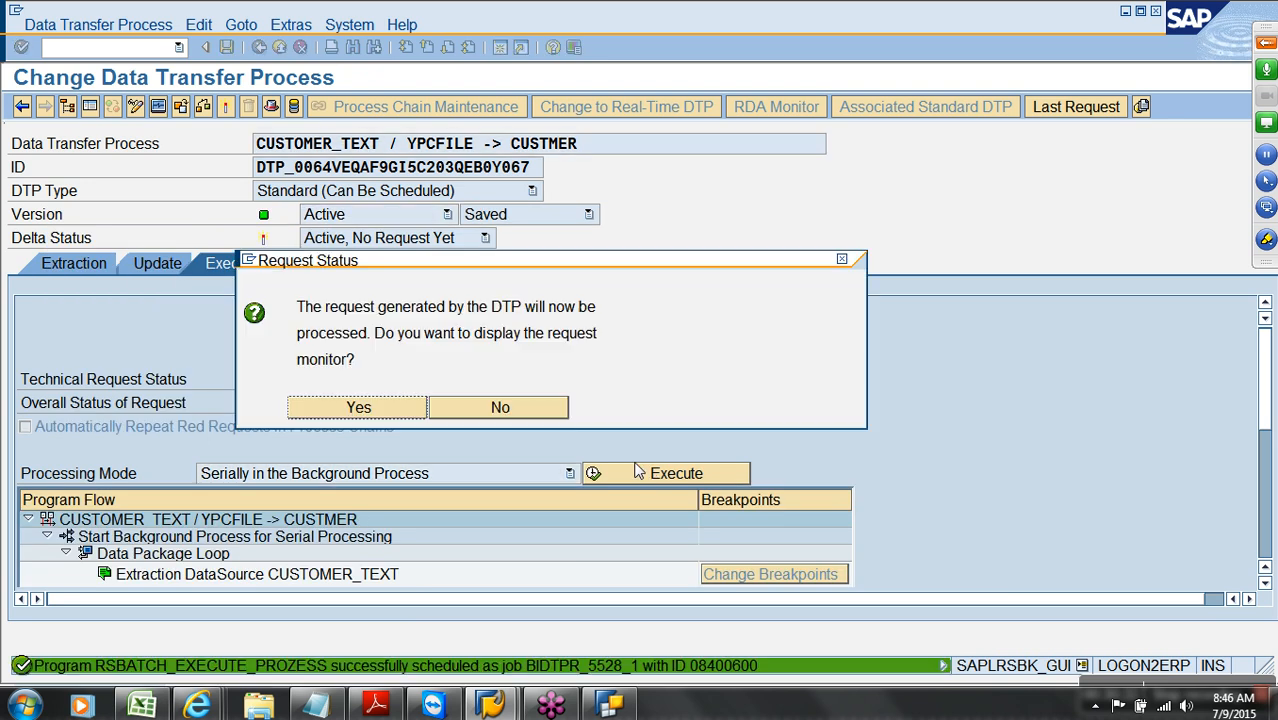
left_click(358, 408)
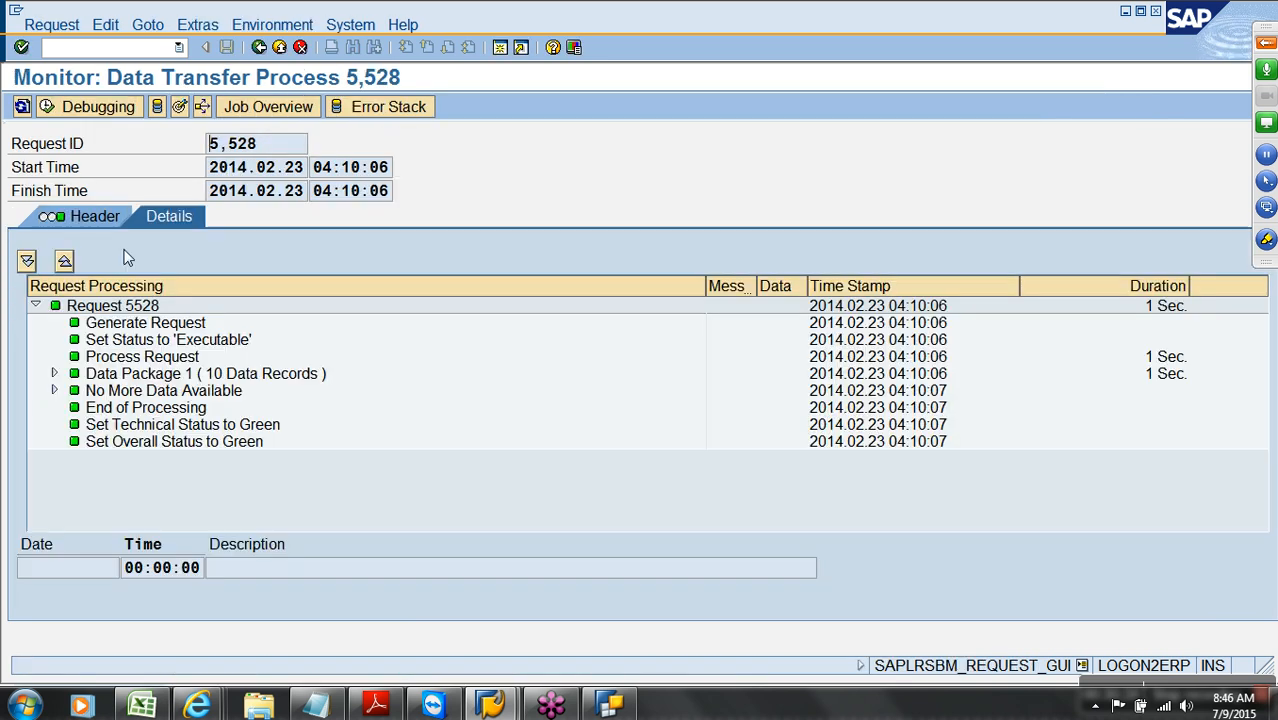
left_click(280, 47)
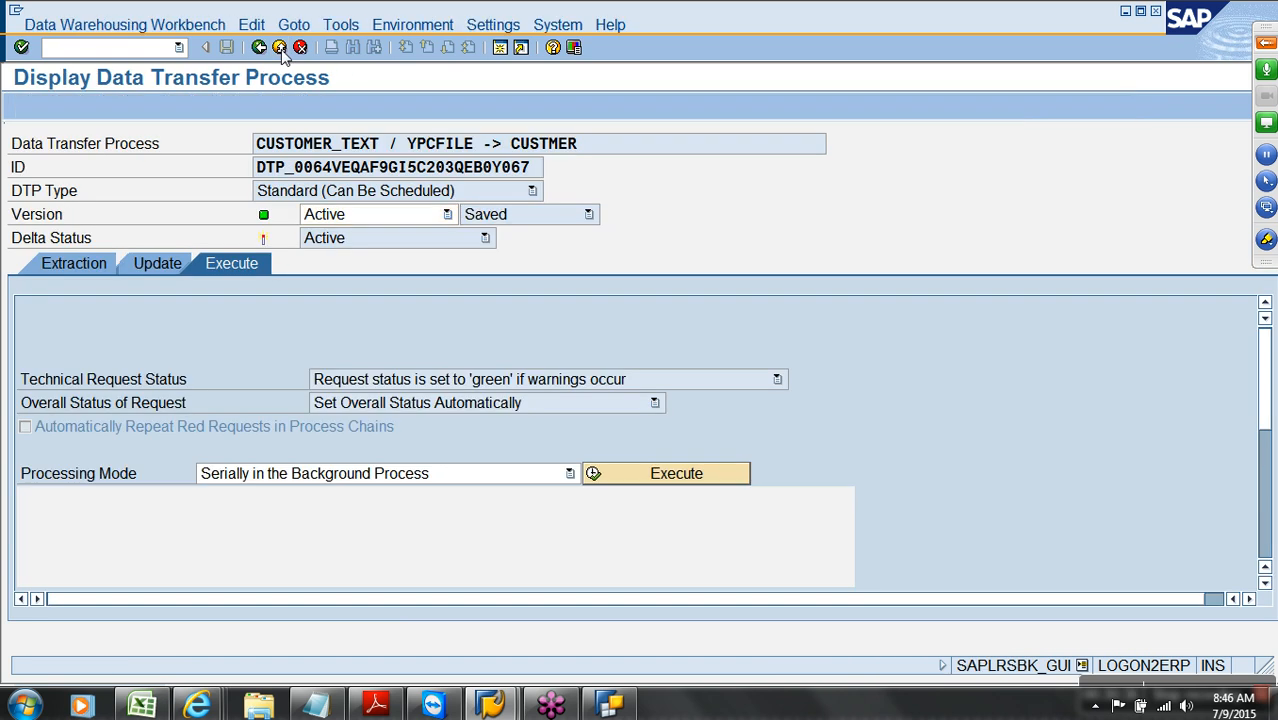
left_click(280, 47)
right_click(311, 228)
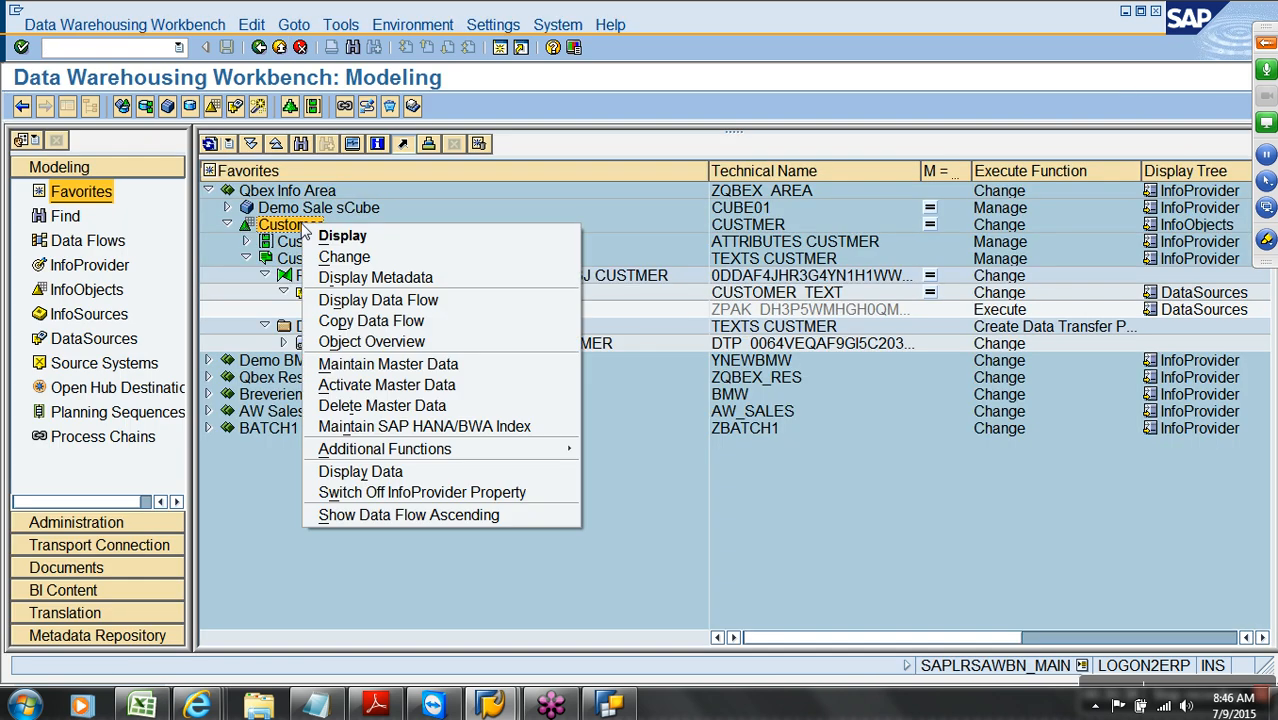
left_click(357, 390)
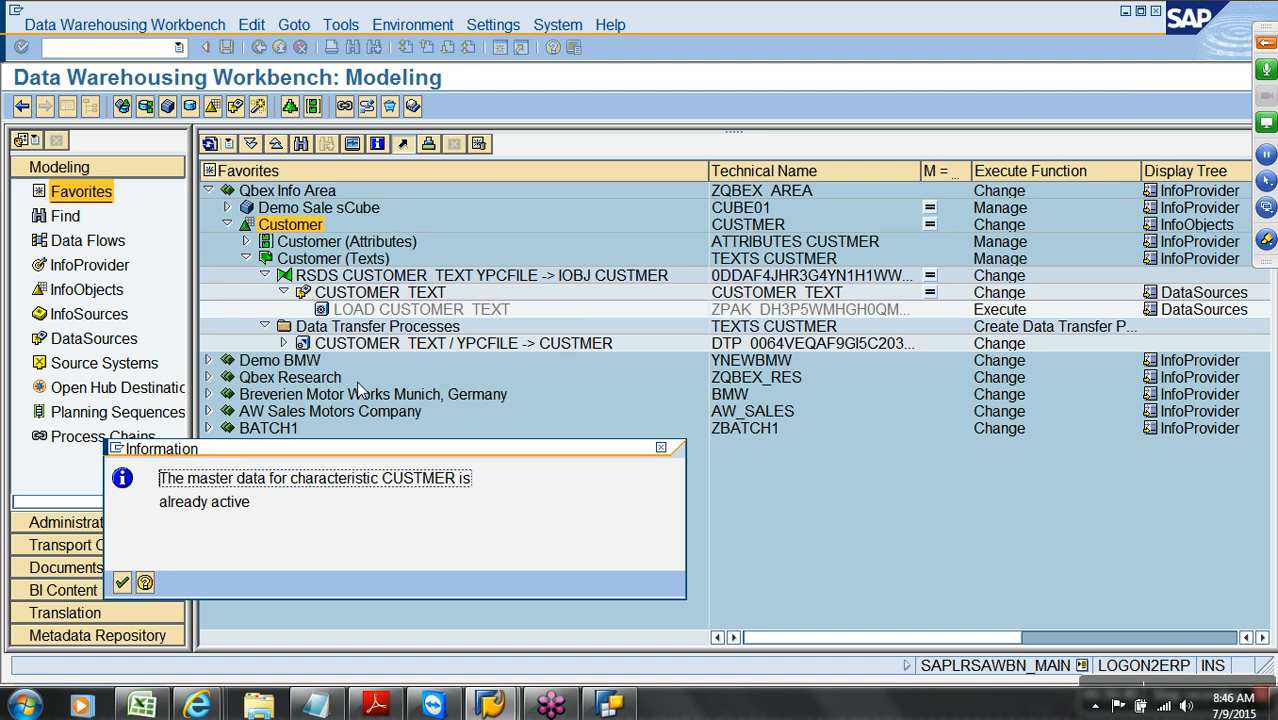
key("Return")
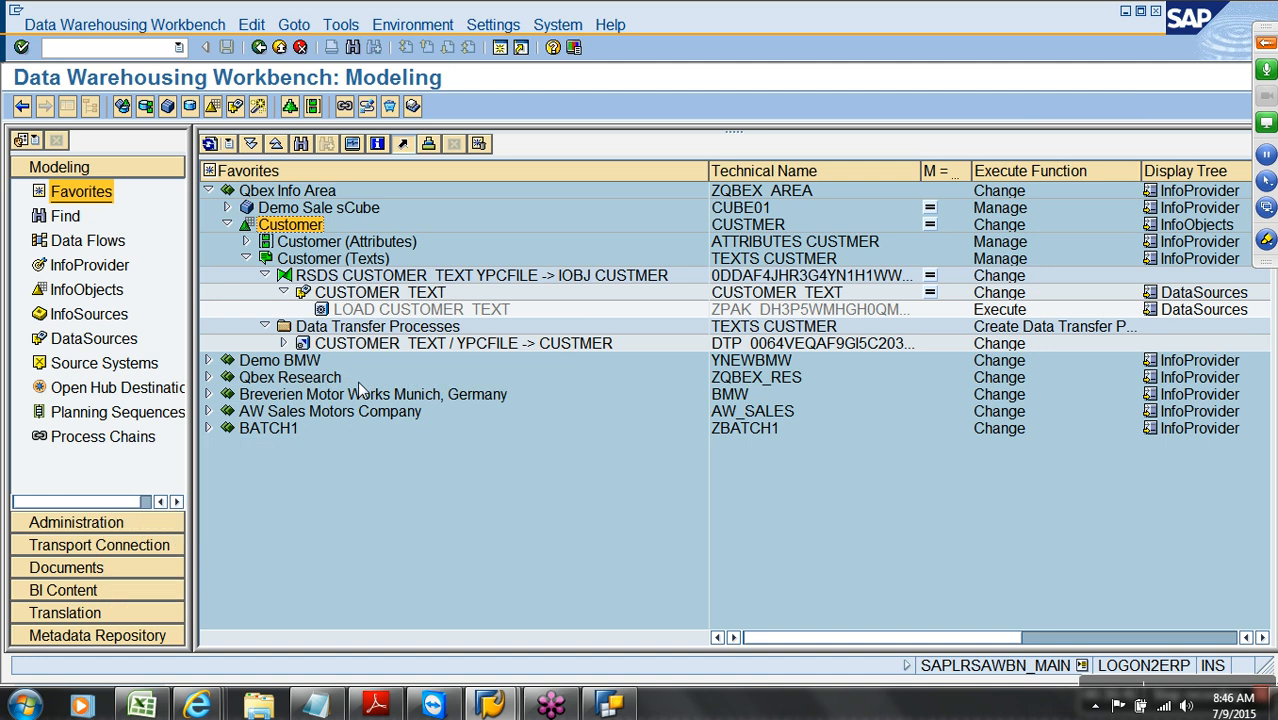
double_click(295, 229)
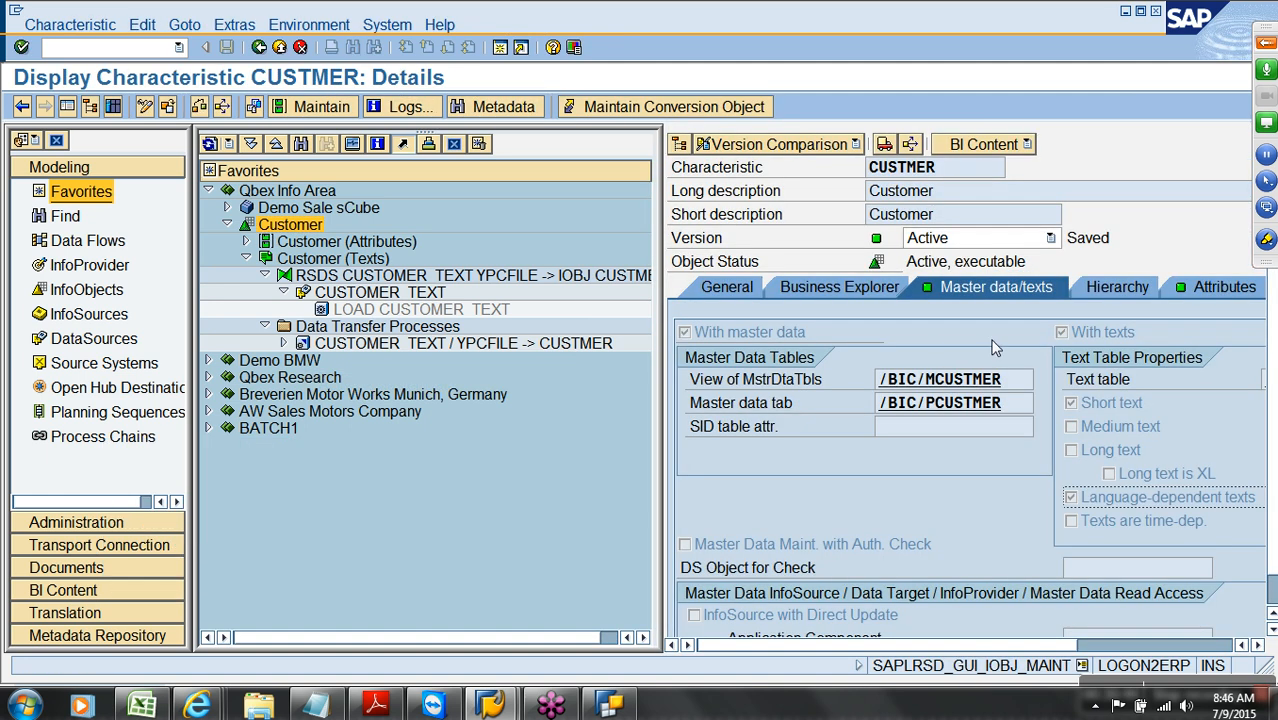
left_click(67, 106)
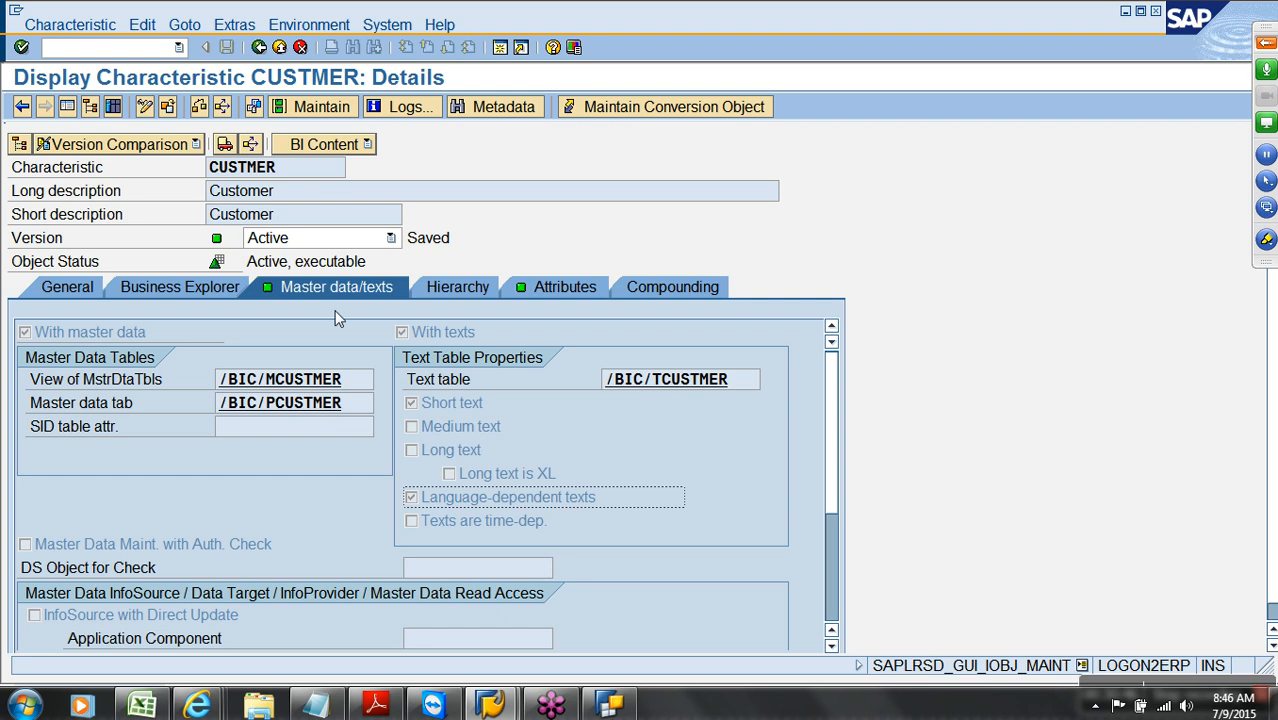
double_click(684, 379)
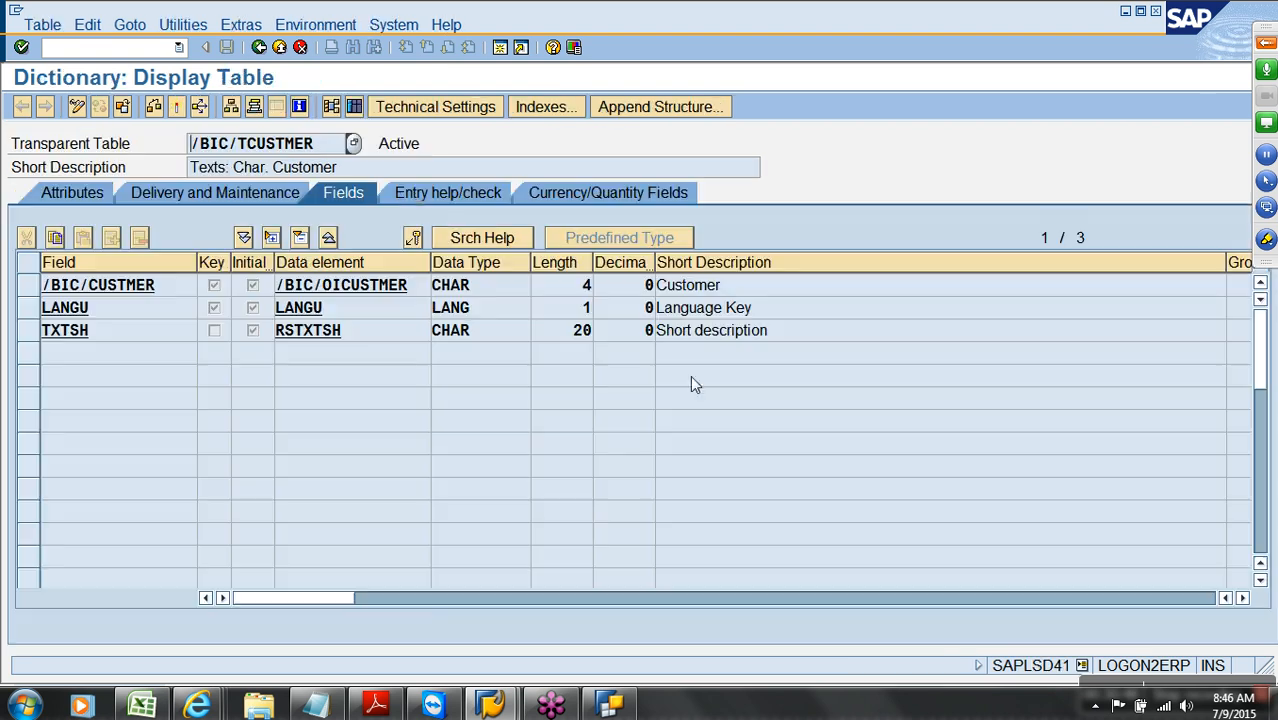
left_click(353, 106)
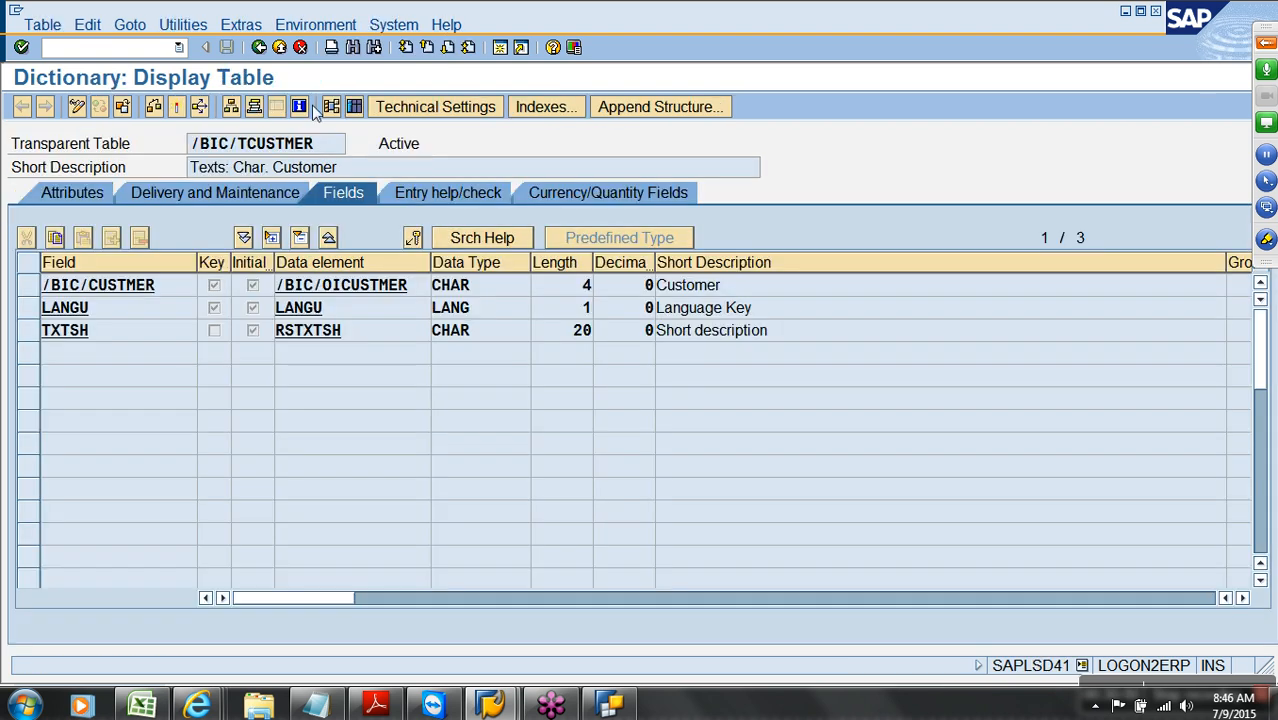
left_click(22, 107)
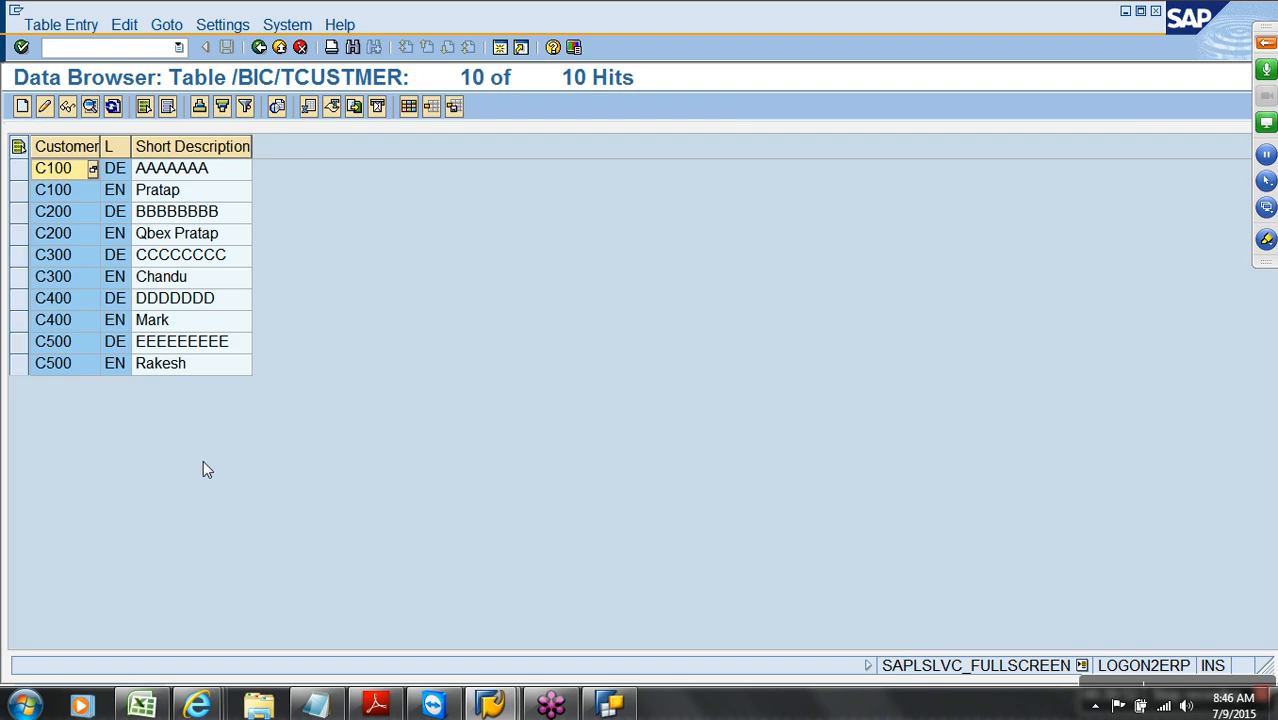
left_click_drag(79, 157, 141, 152)
left_click(214, 112)
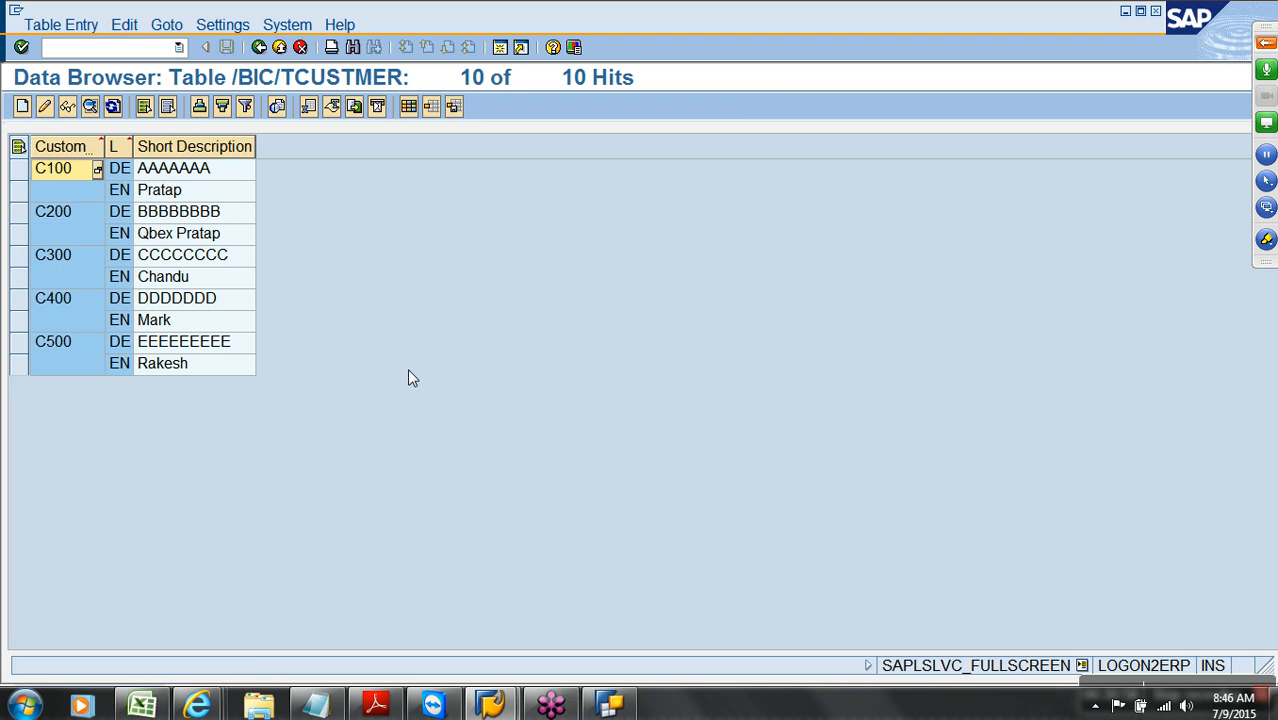
left_click(281, 48)
left_click(281, 48)
left_click(281, 48)
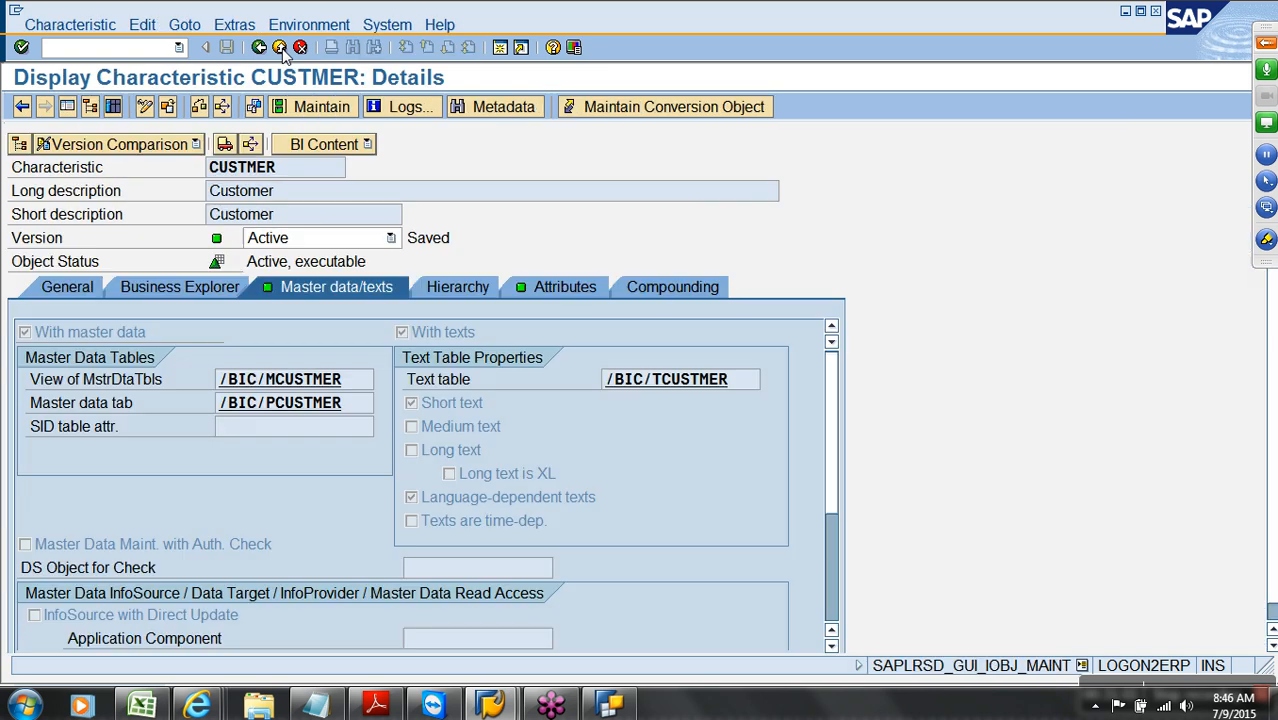
left_click(281, 48)
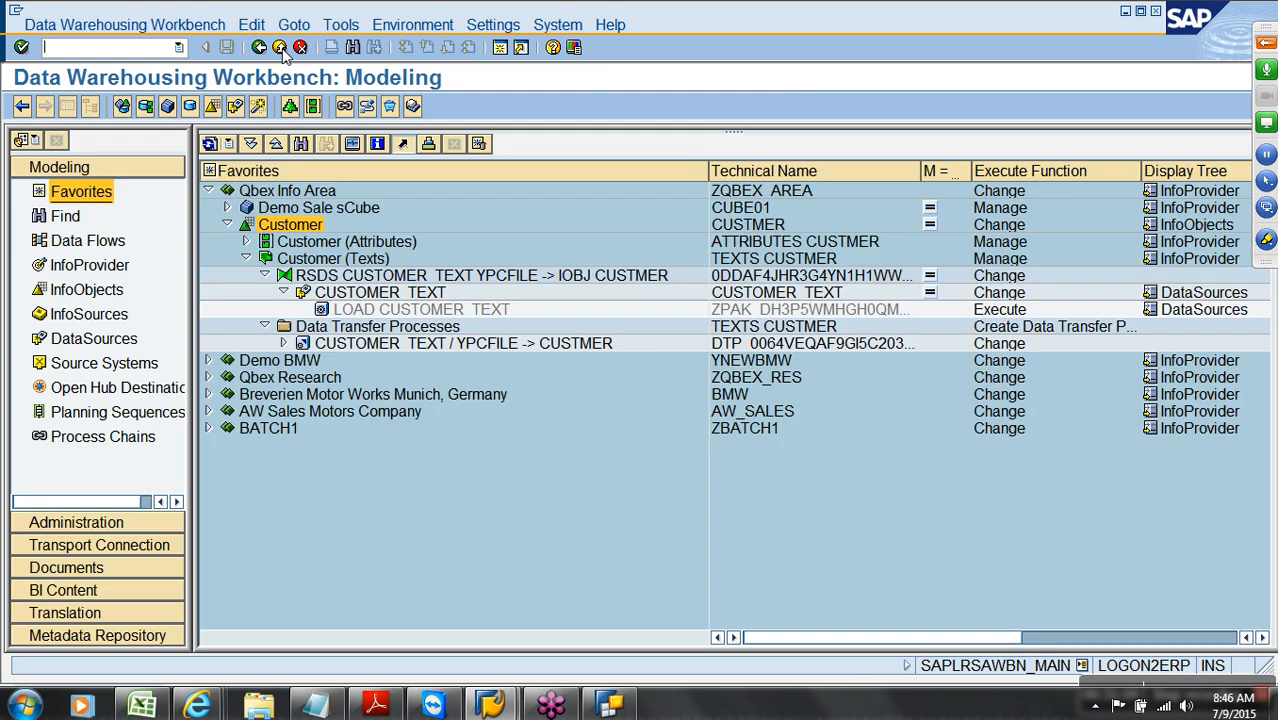
List the CUSTMER InfoObject's master data records via Maintain Master Data
right_click(305, 226)
left_click(378, 366)
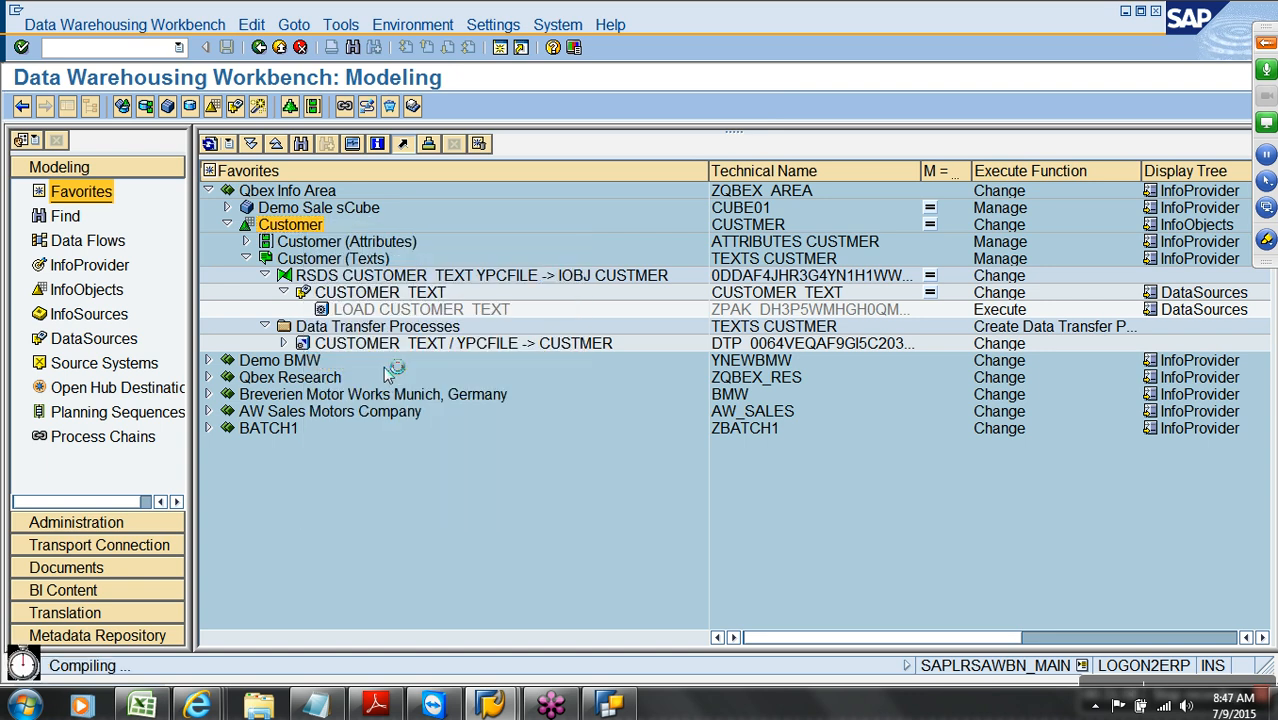
left_click(22, 106)
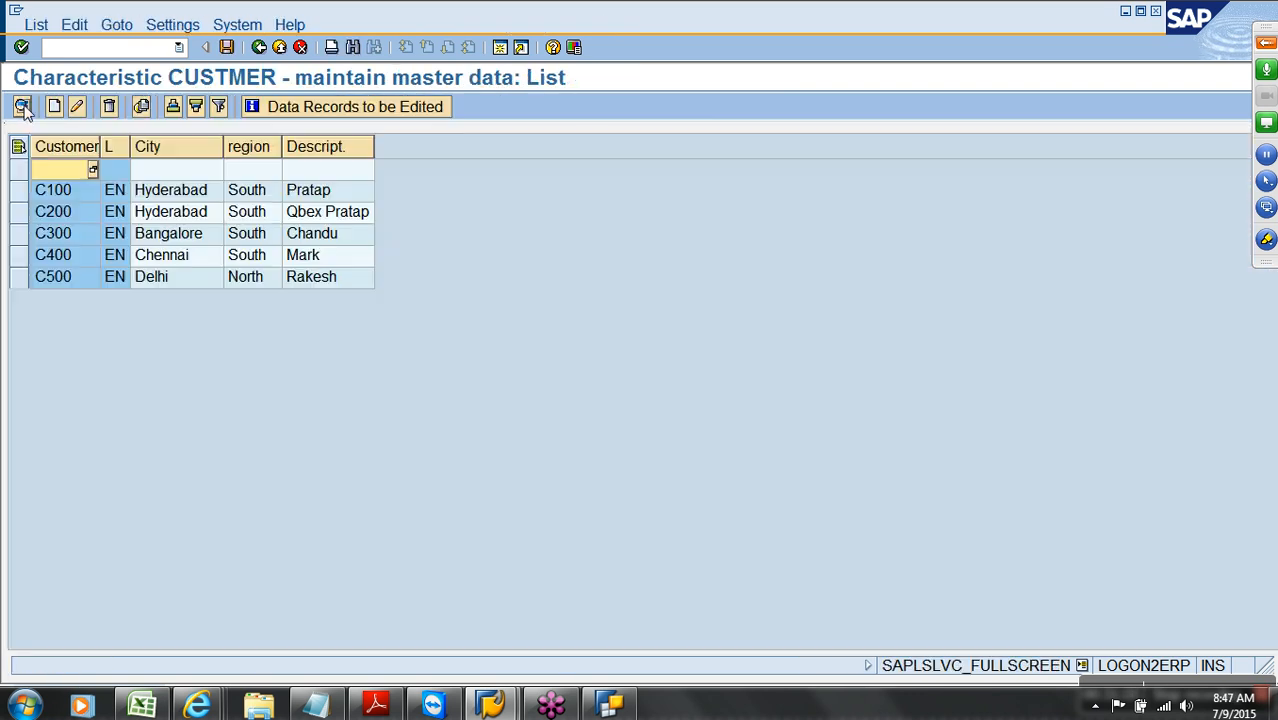
left_click_drag(60, 168, 311, 170)
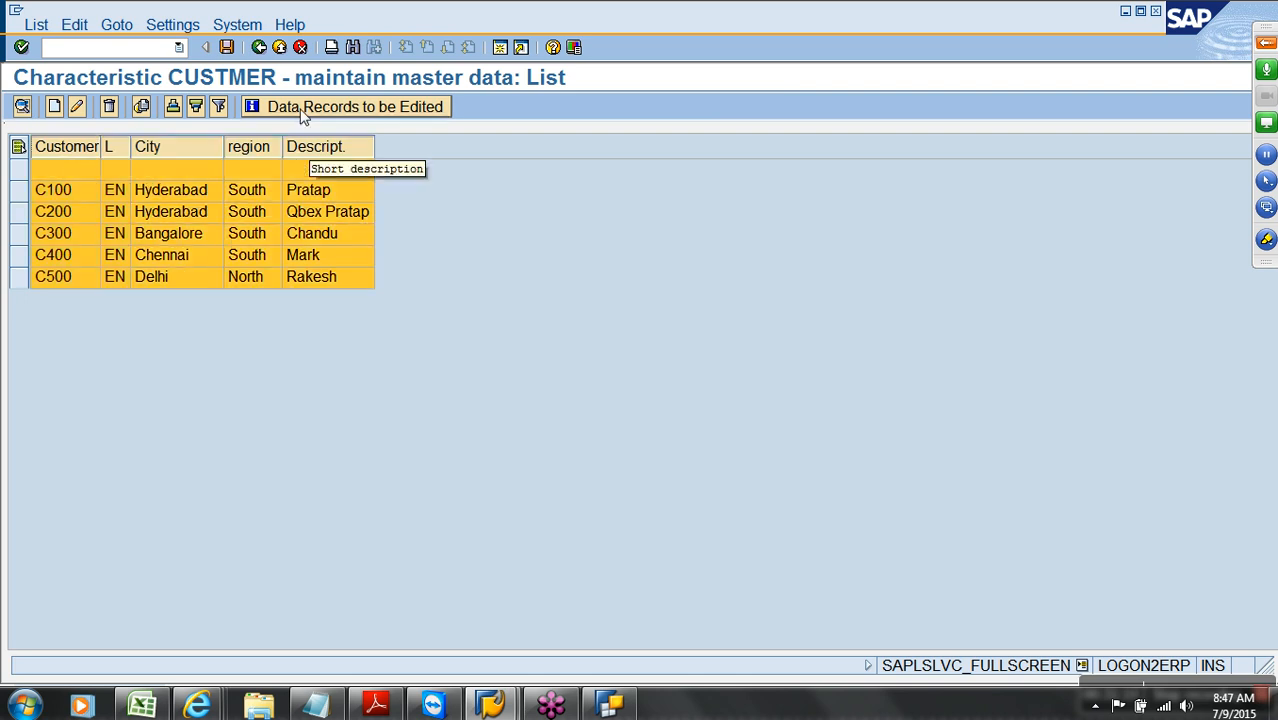
Relist the CUSTMER master data with language key DE, then return to BEx Query Designer
left_click(259, 47)
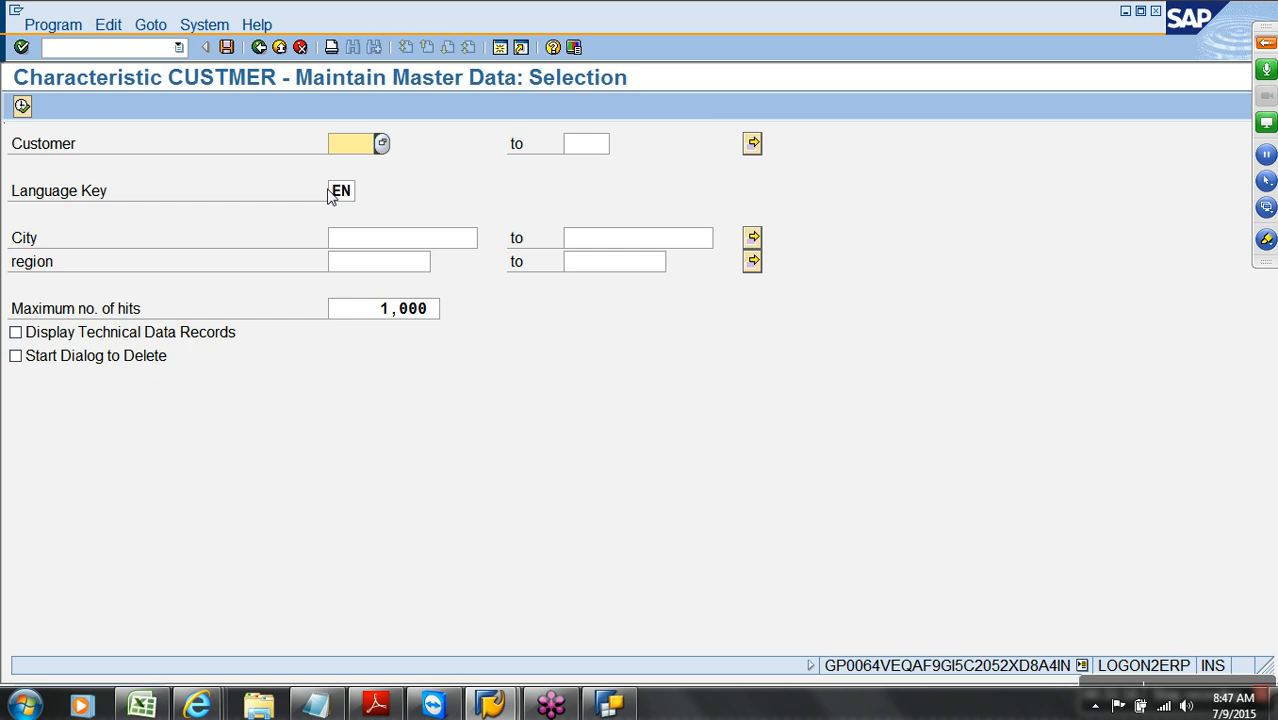
left_click_drag(331, 194, 373, 197)
type("DE")
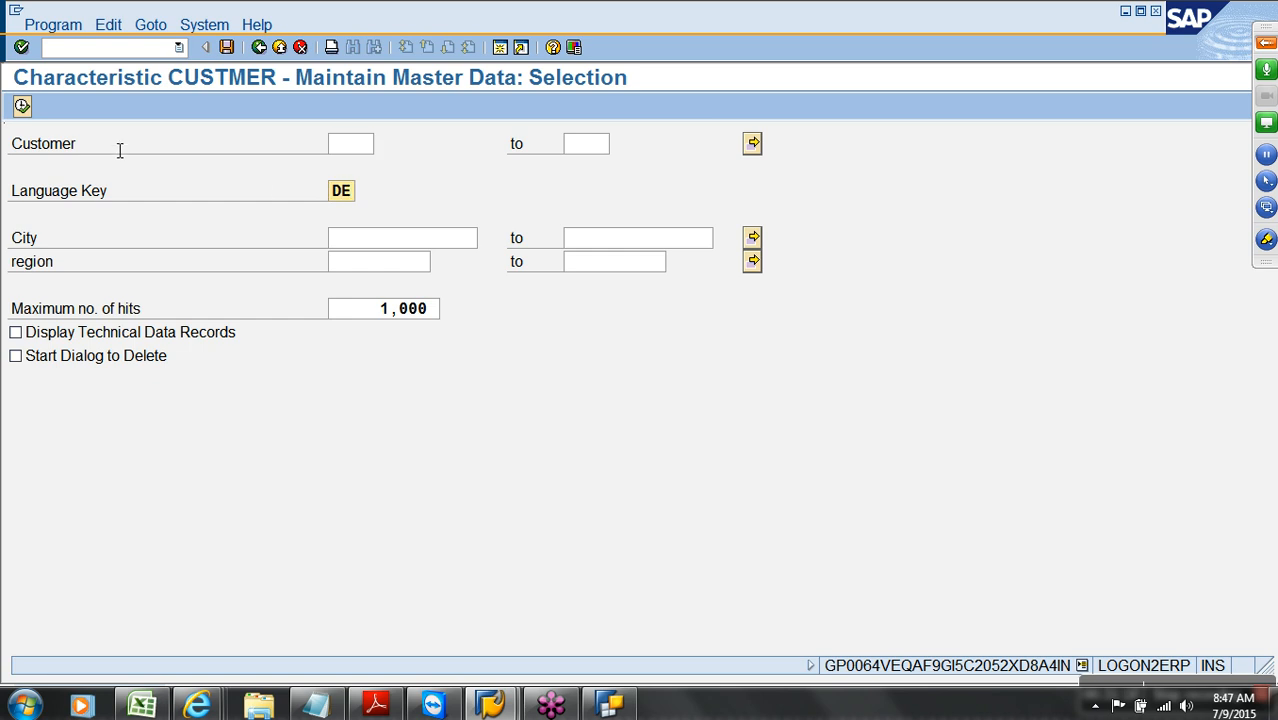
left_click(22, 106)
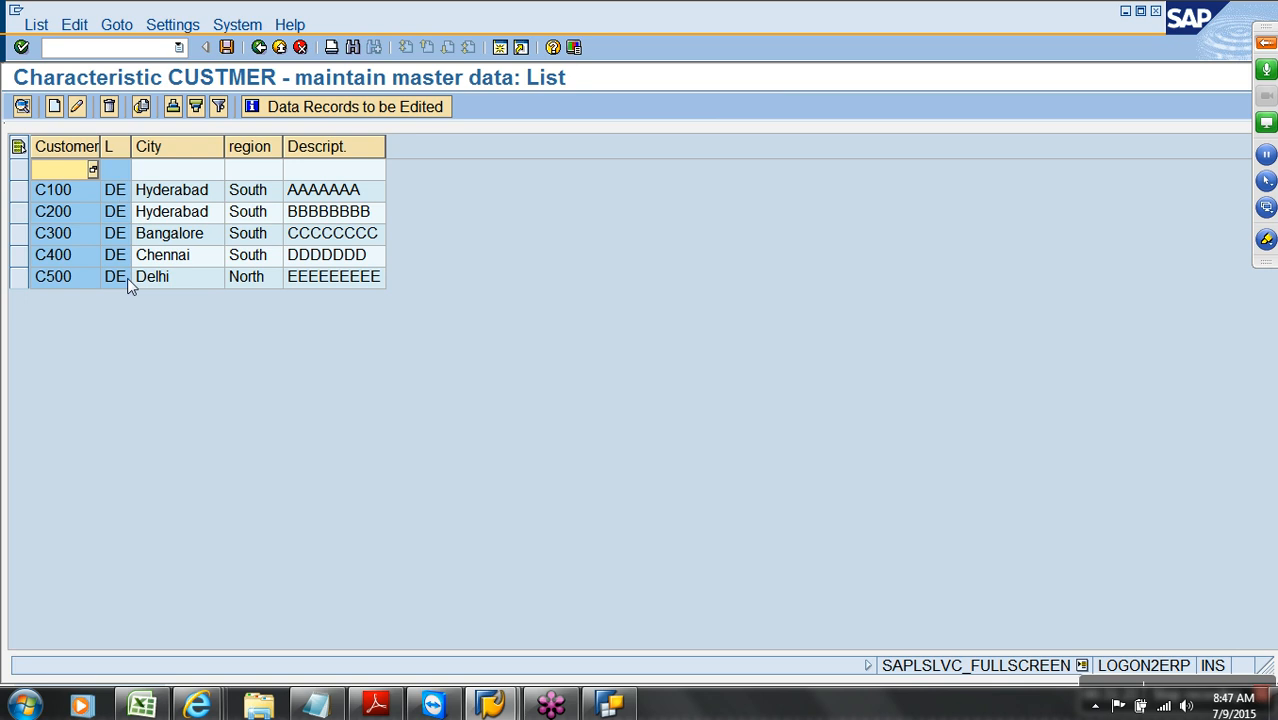
left_click(617, 704)
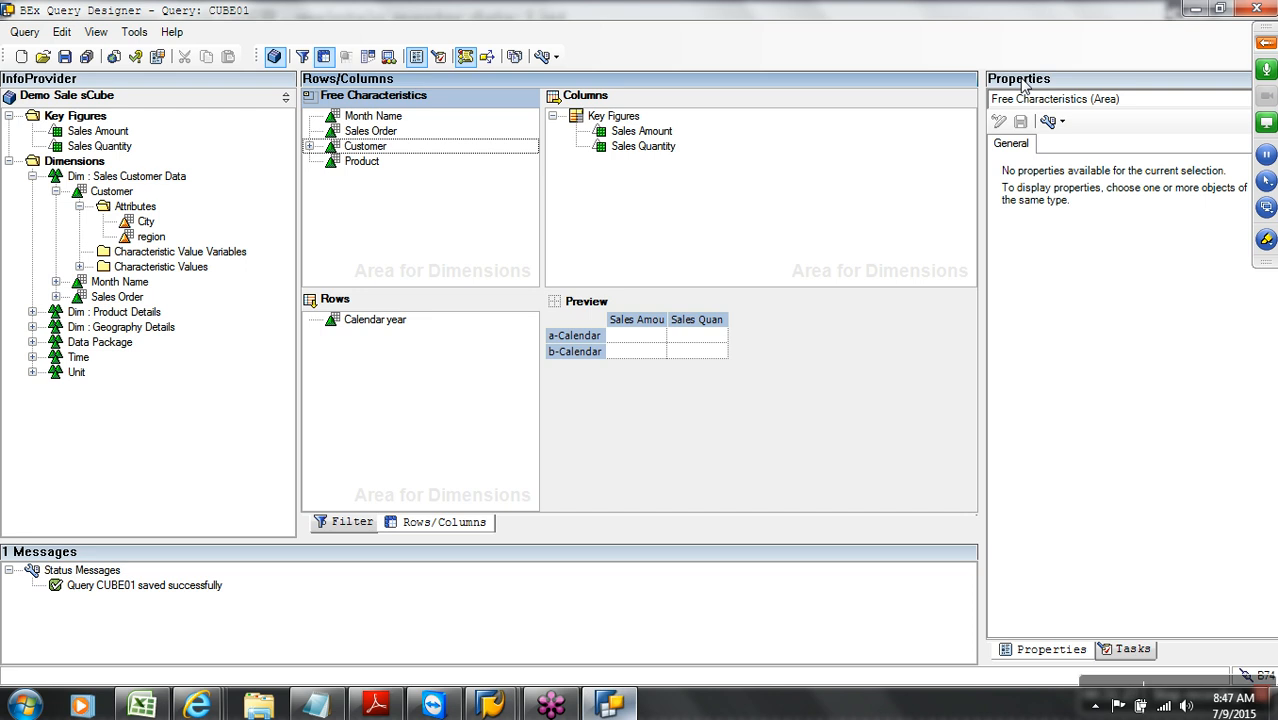
Restart BEx Query Designer, log on to the sap bw system with the password, and maximize it
left_click(1255, 10)
left_click(24, 705)
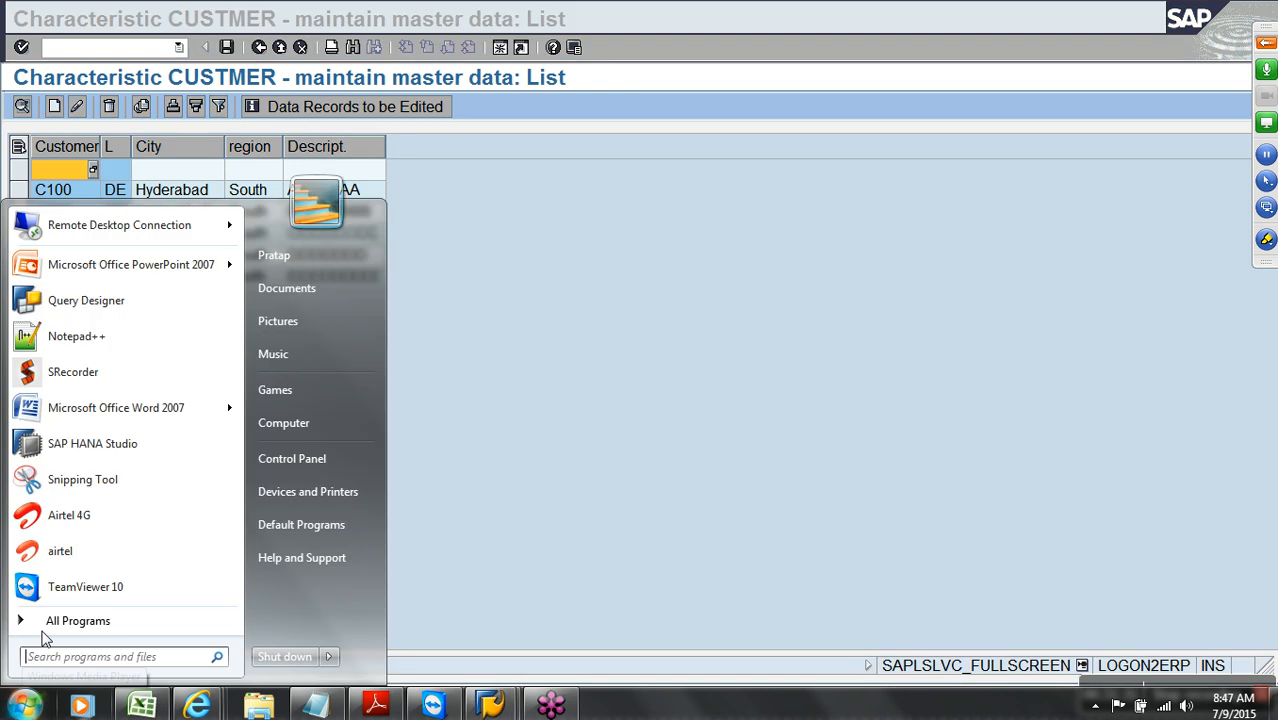
left_click(98, 302)
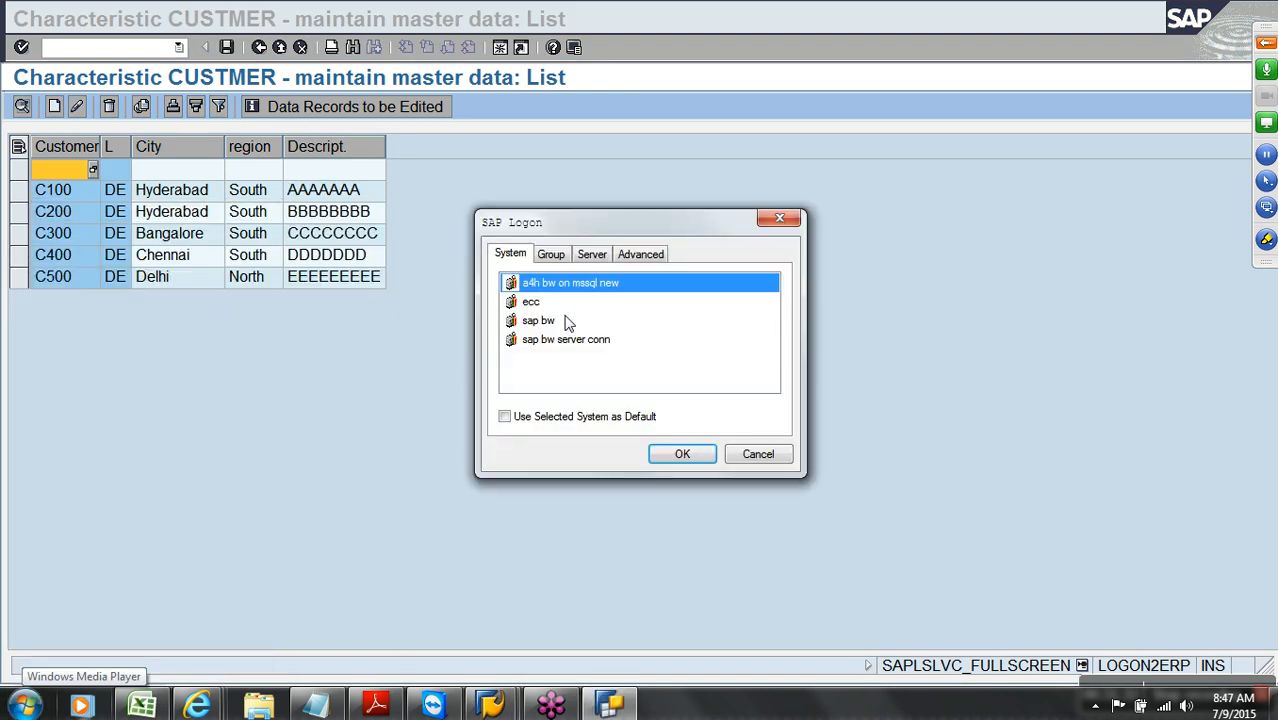
left_click(566, 321)
left_click(698, 456)
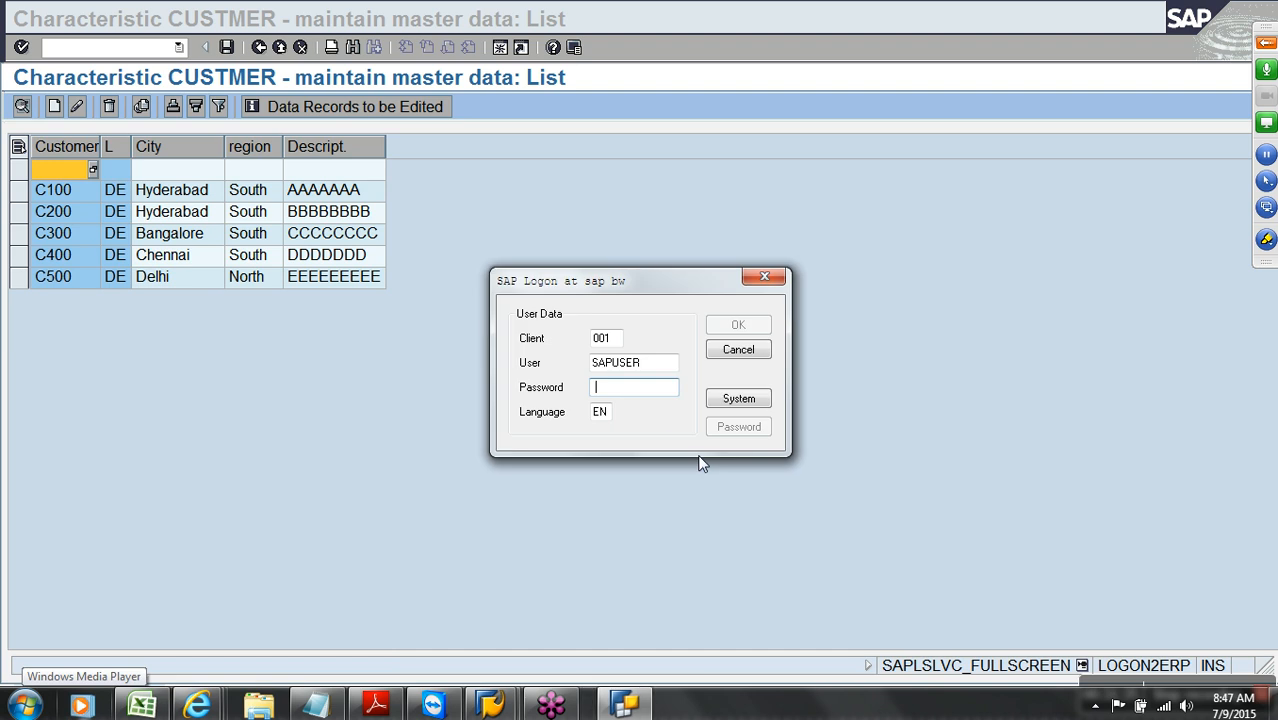
type("••")
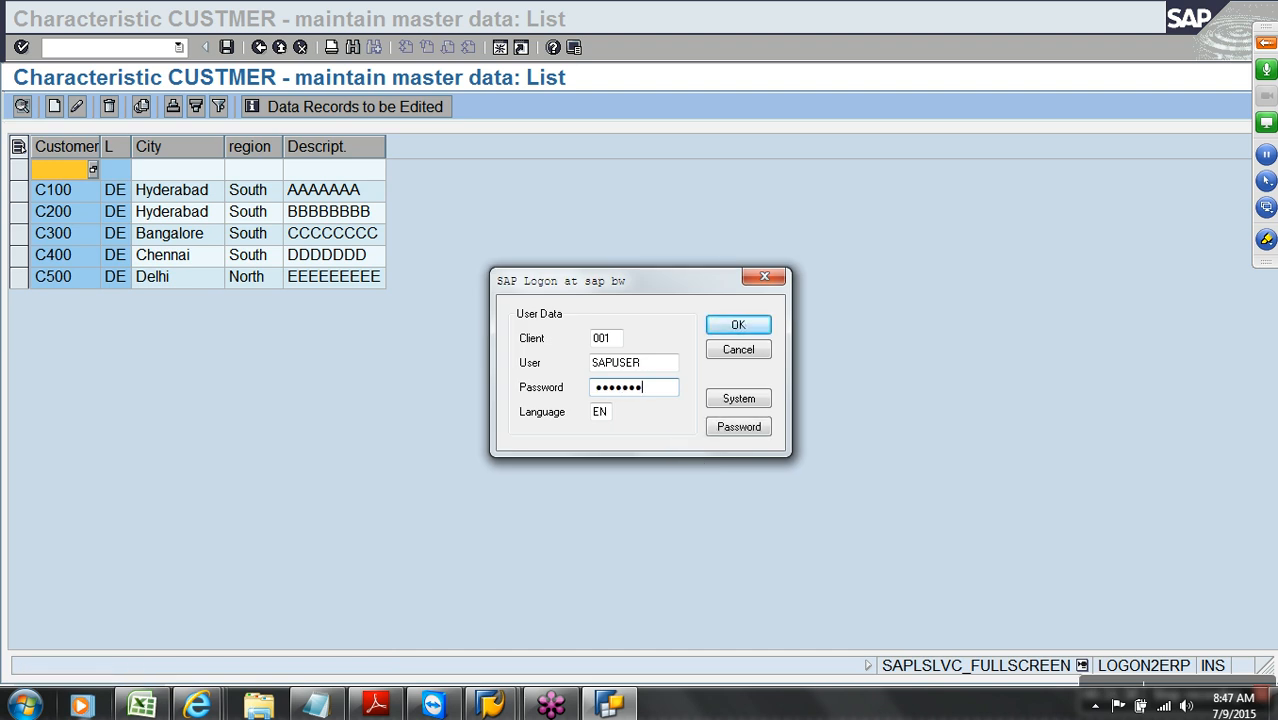
left_click(738, 325)
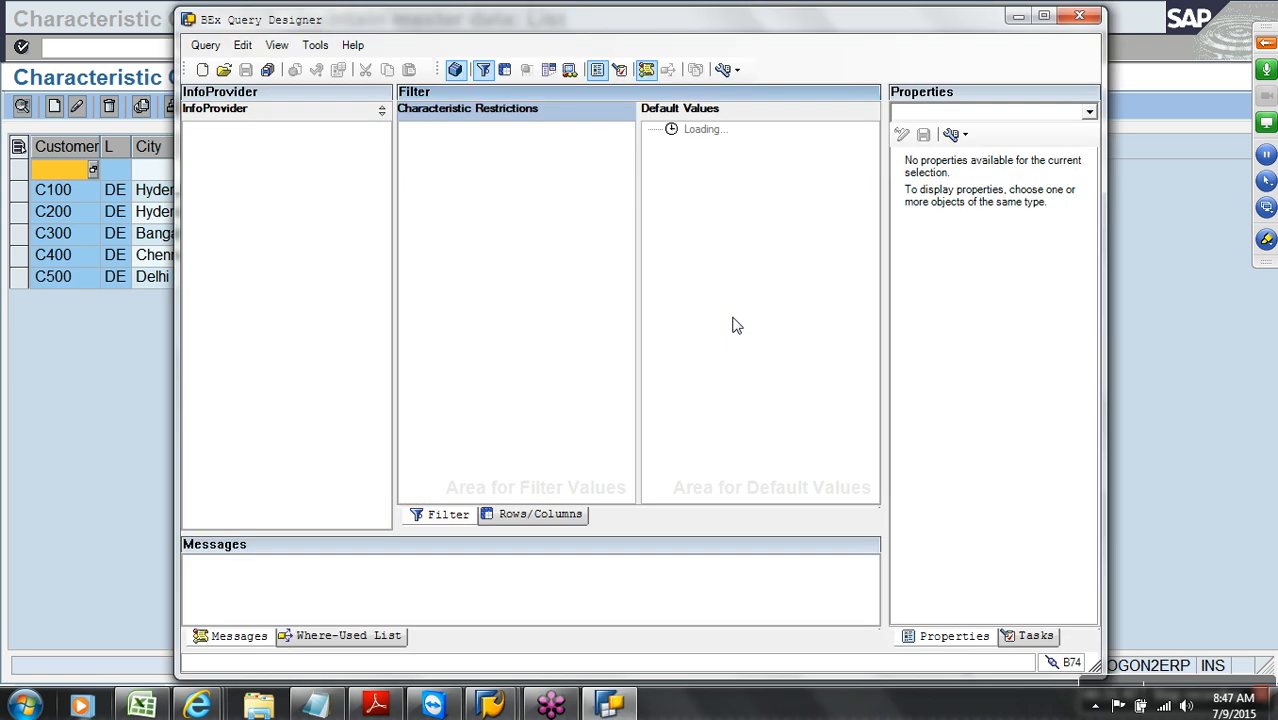
left_click(1044, 15)
Search for and open query CUBE01, showing its Rows/Columns layout
left_click(42, 56)
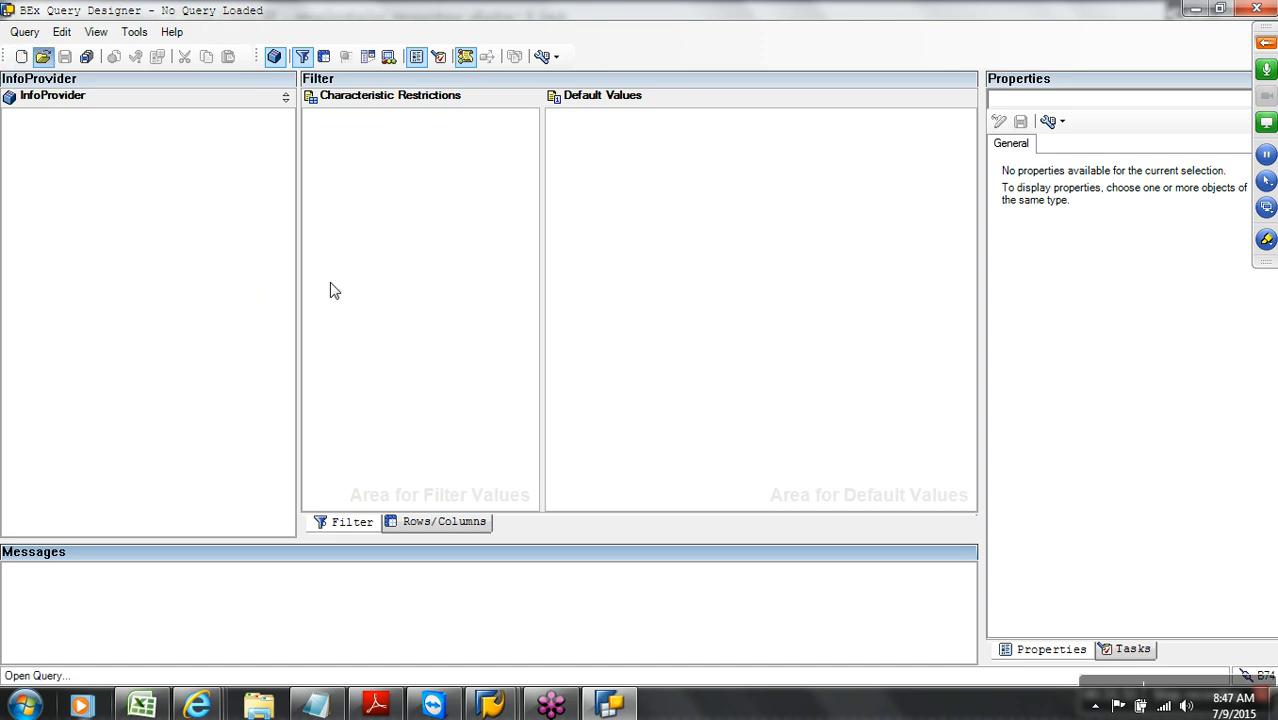
left_click(430, 242)
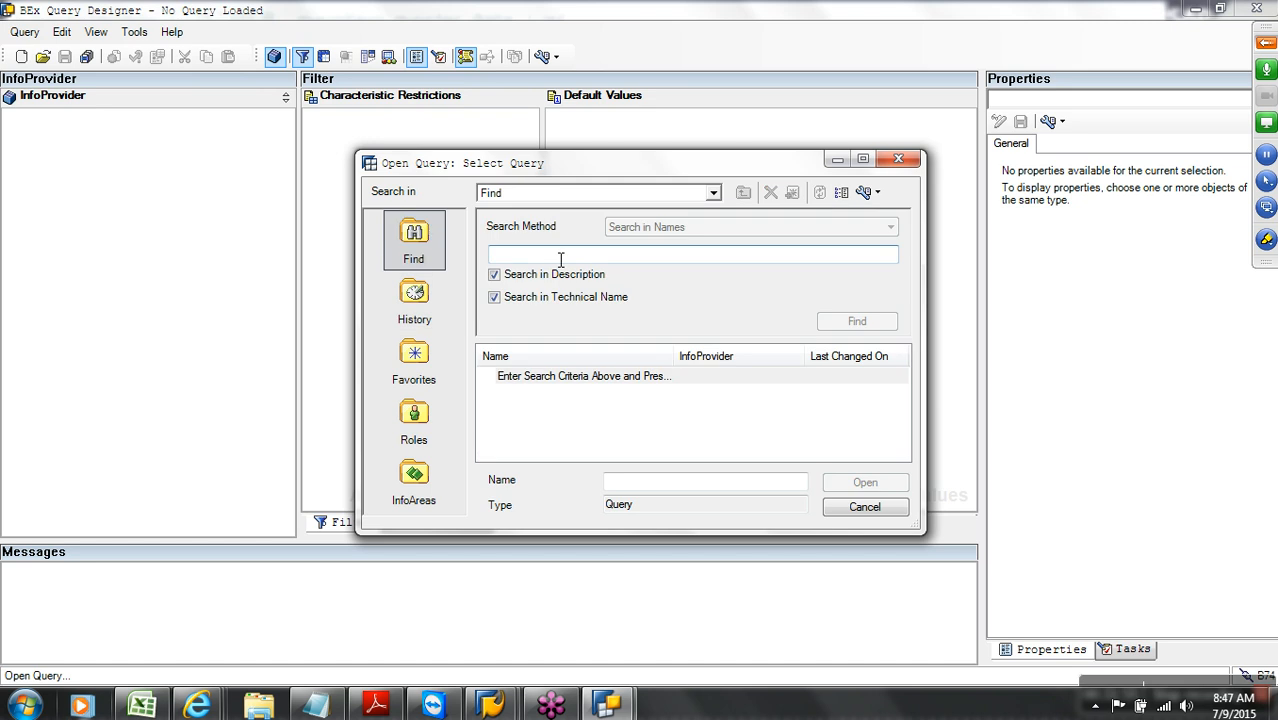
type("CUBE01")
key("Return")
double_click(565, 378)
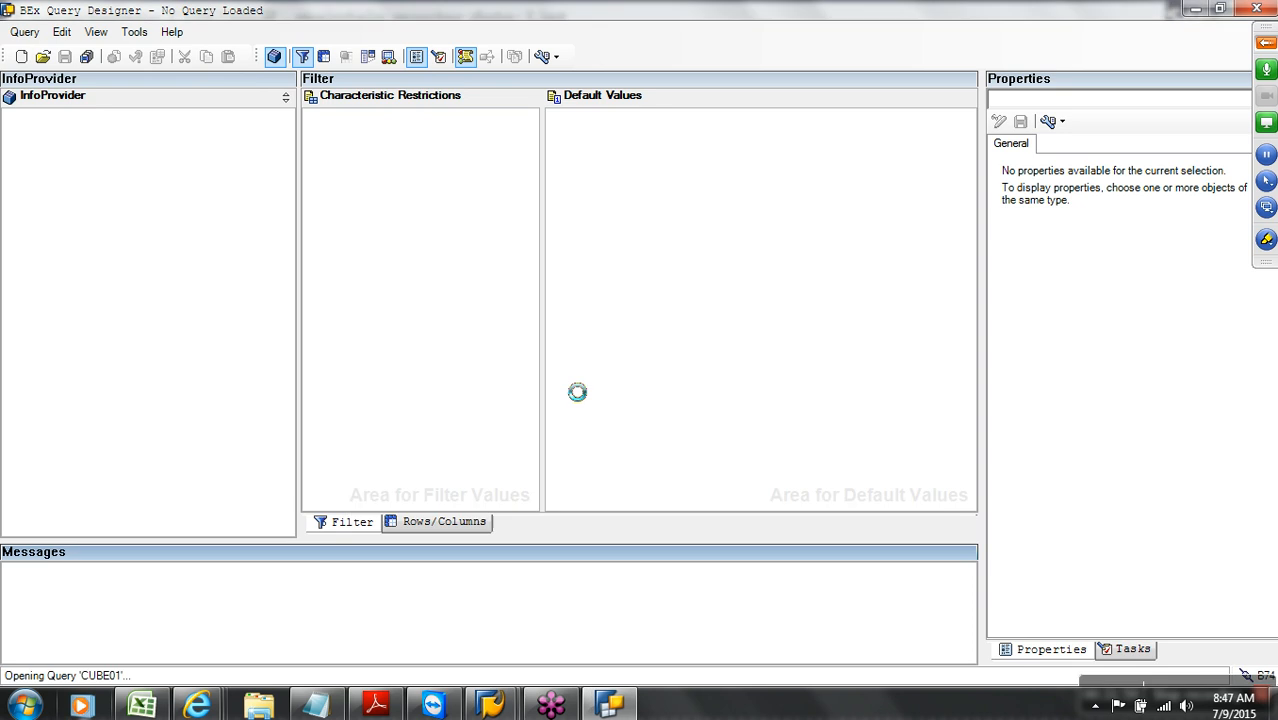
left_click(444, 522)
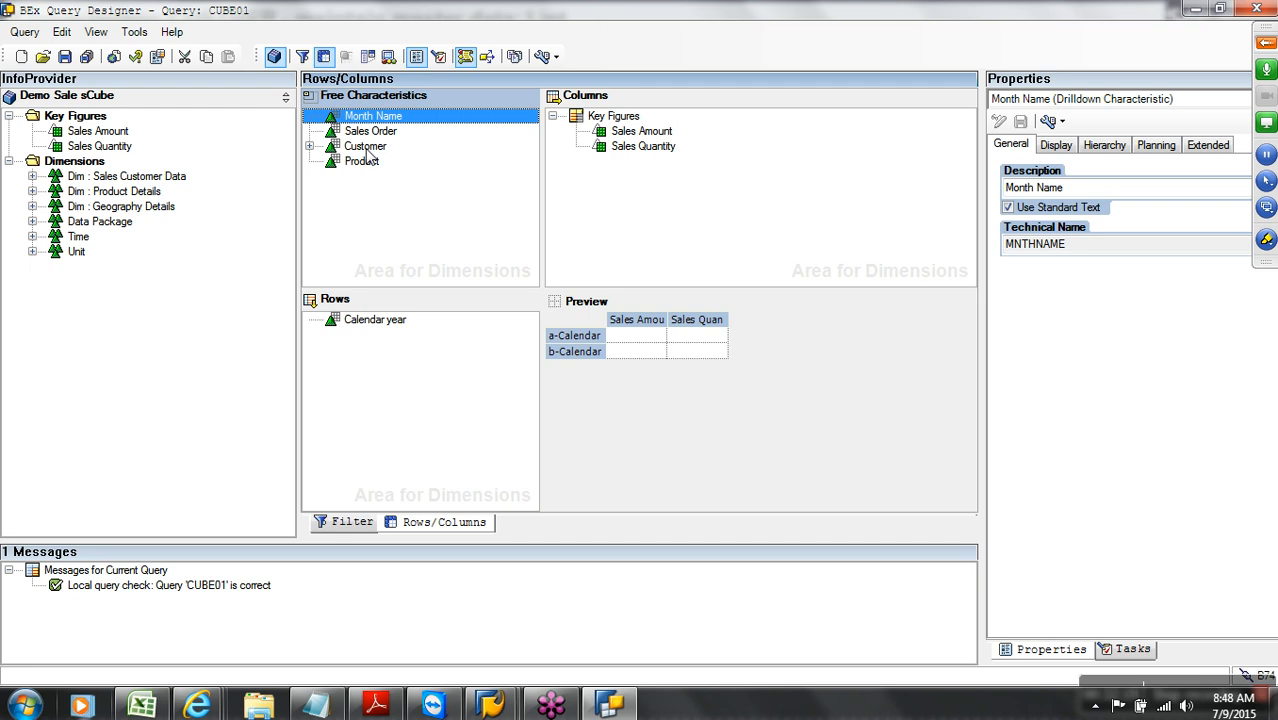
Widen the Properties pane and review the Customer, Sales Order, Month Name and Sales Amount properties
left_click(363, 150)
left_click_drag(995, 148, 939, 144)
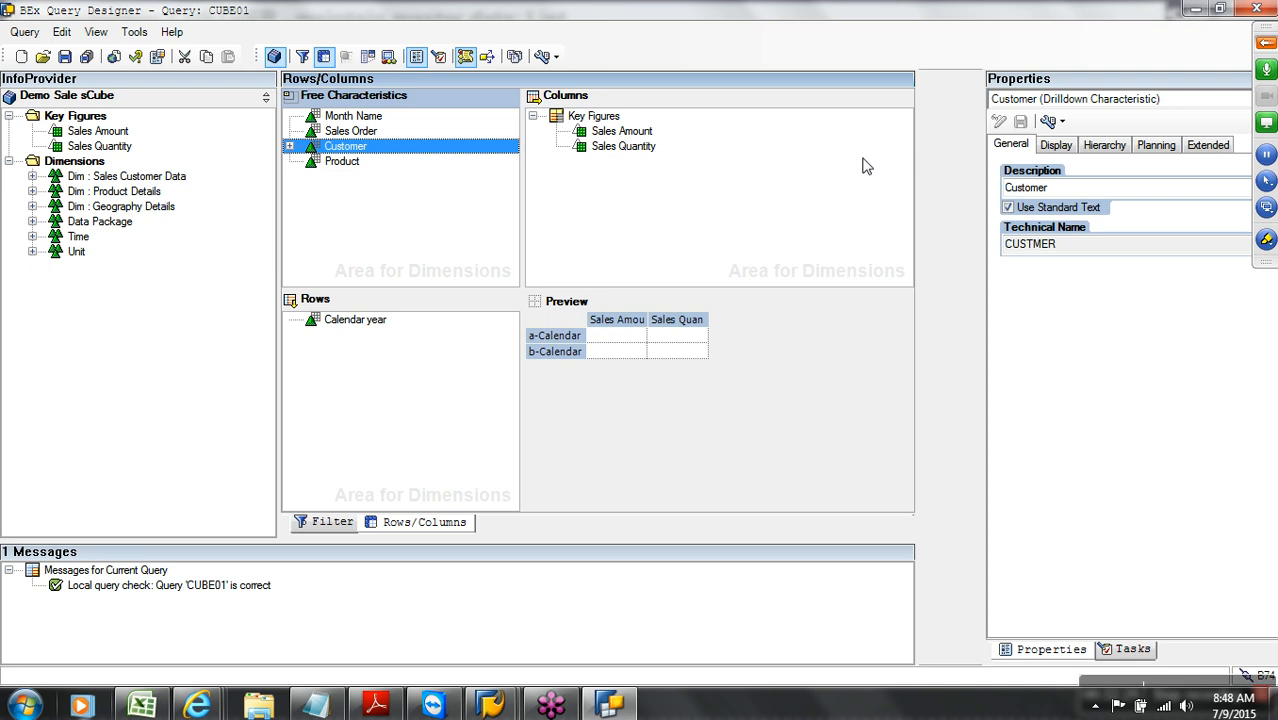
left_click_drag(817, 178, 805, 179)
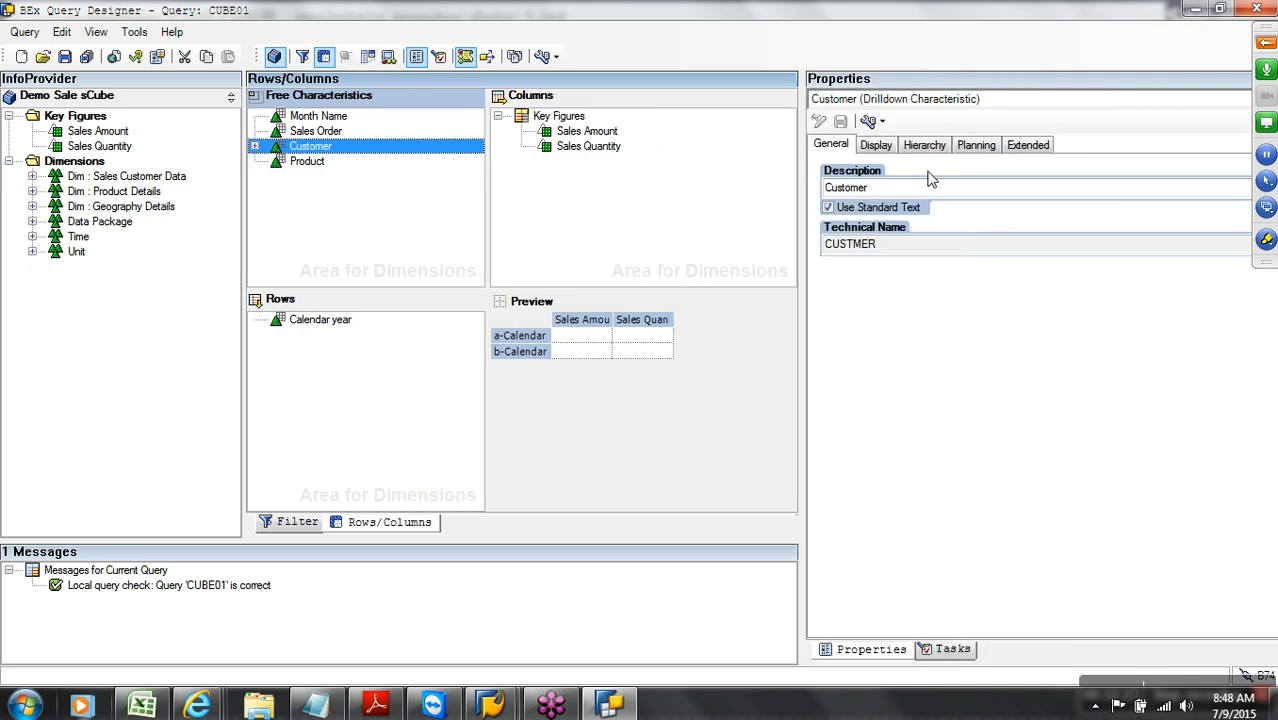
left_click(306, 133)
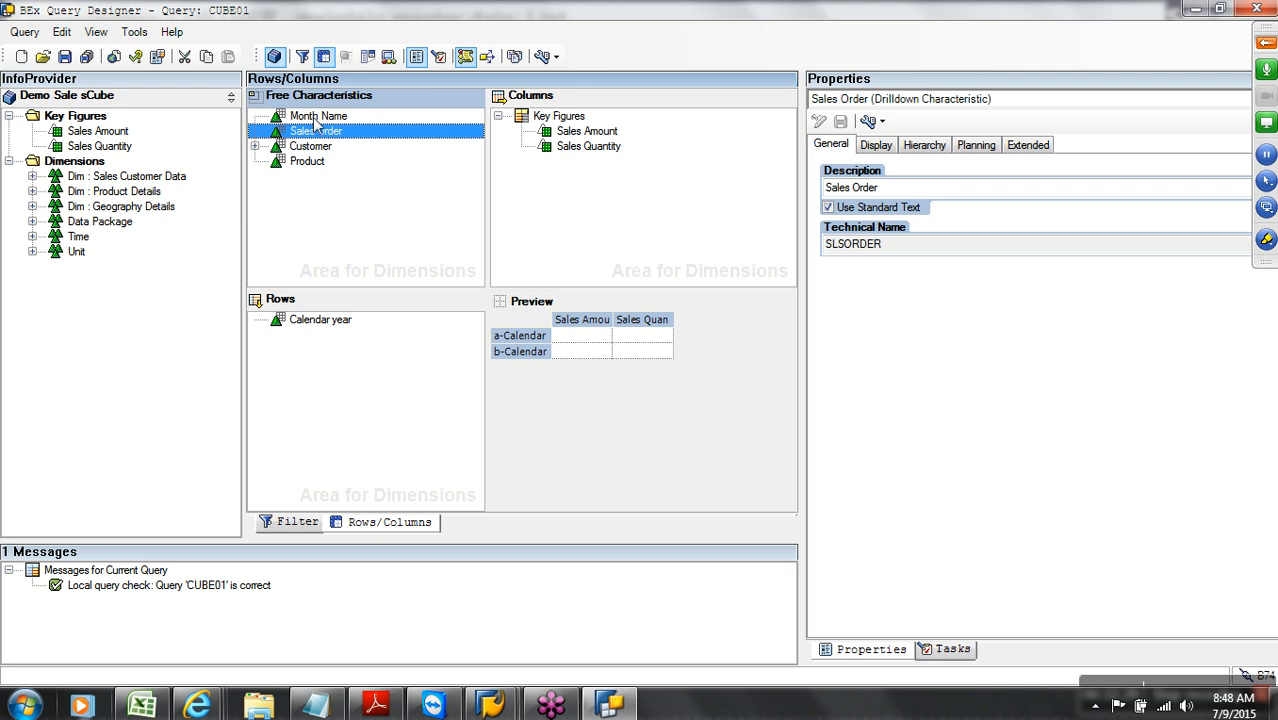
left_click(313, 117)
left_click(578, 146)
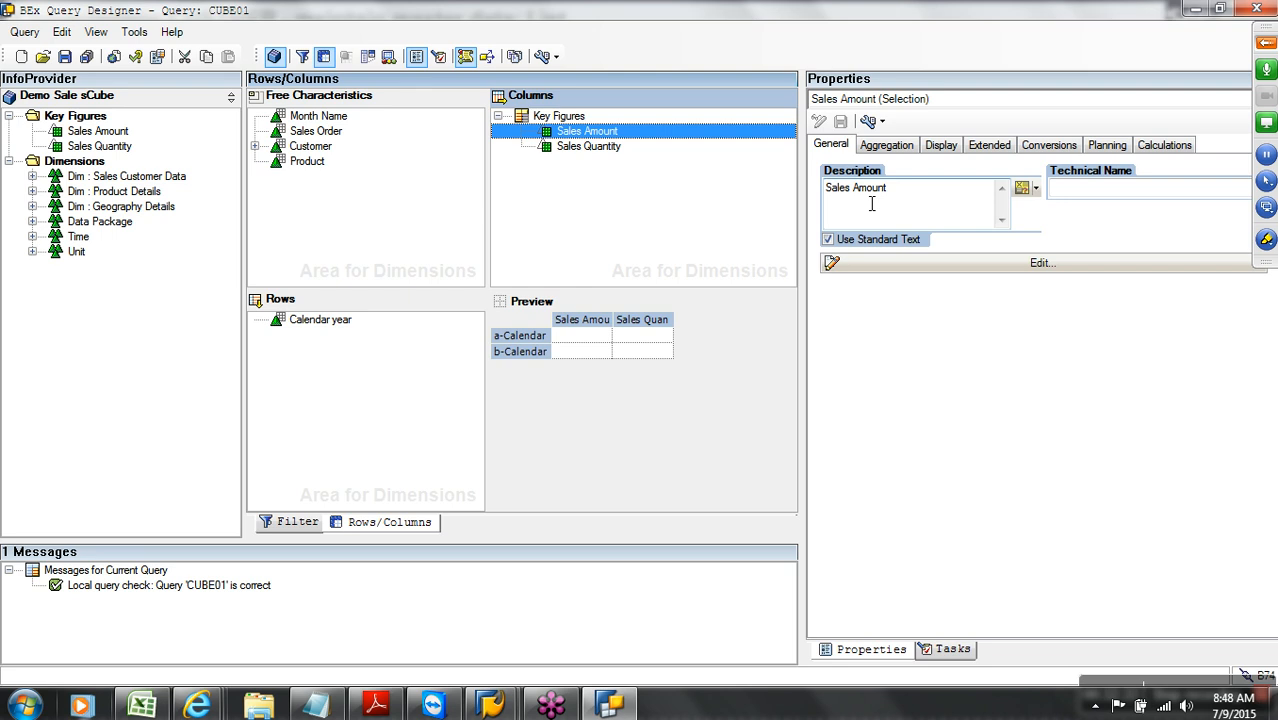
left_click(316, 148)
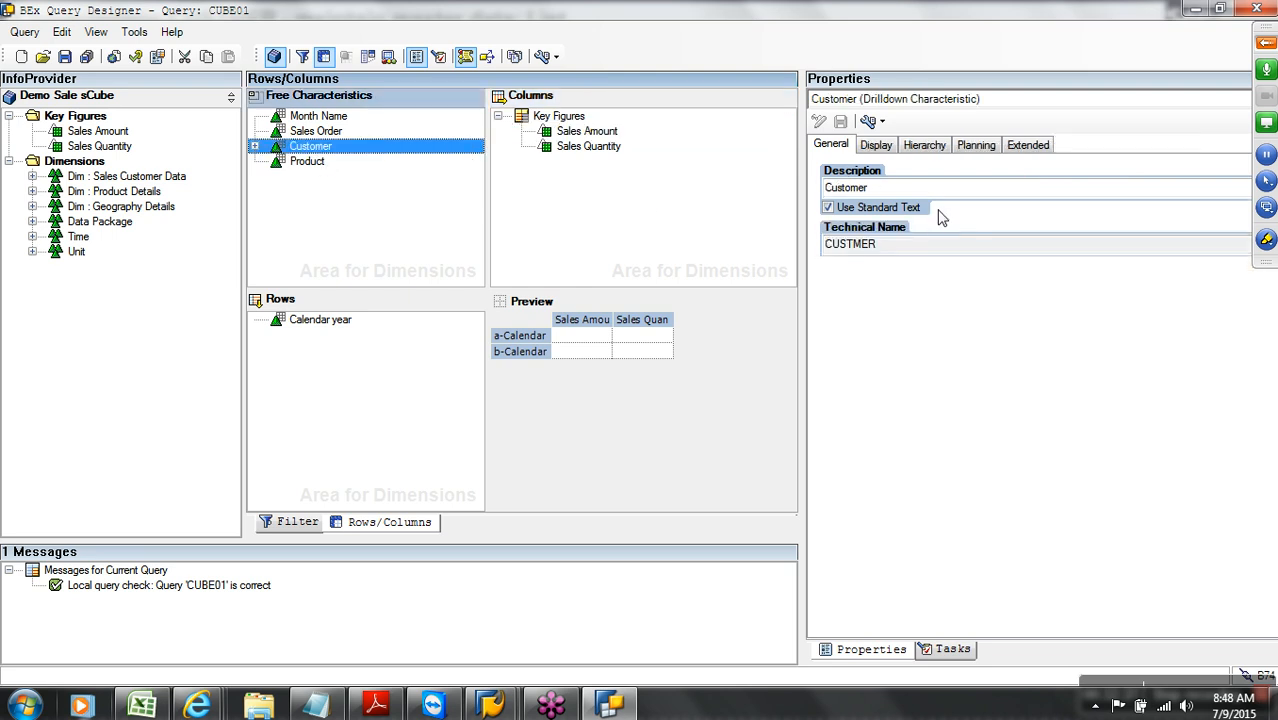
Set Customer's Display As option to Text on the Display tab
left_click(884, 148)
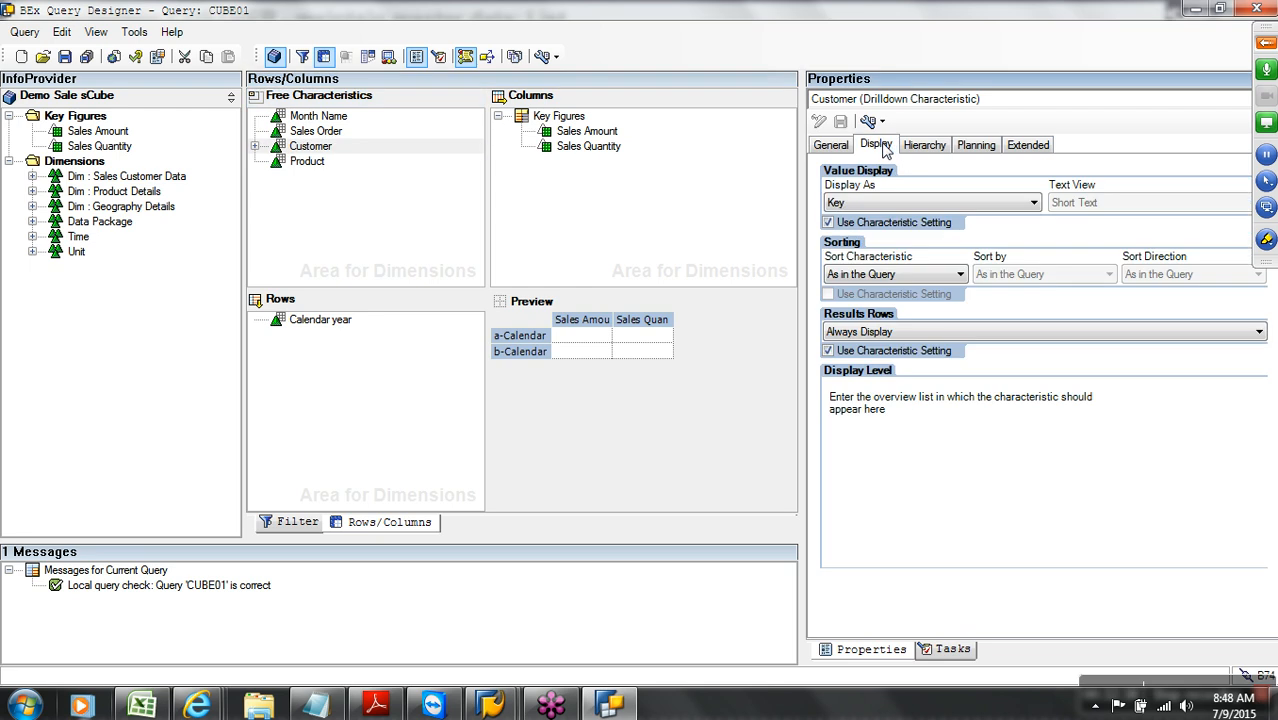
left_click(868, 203)
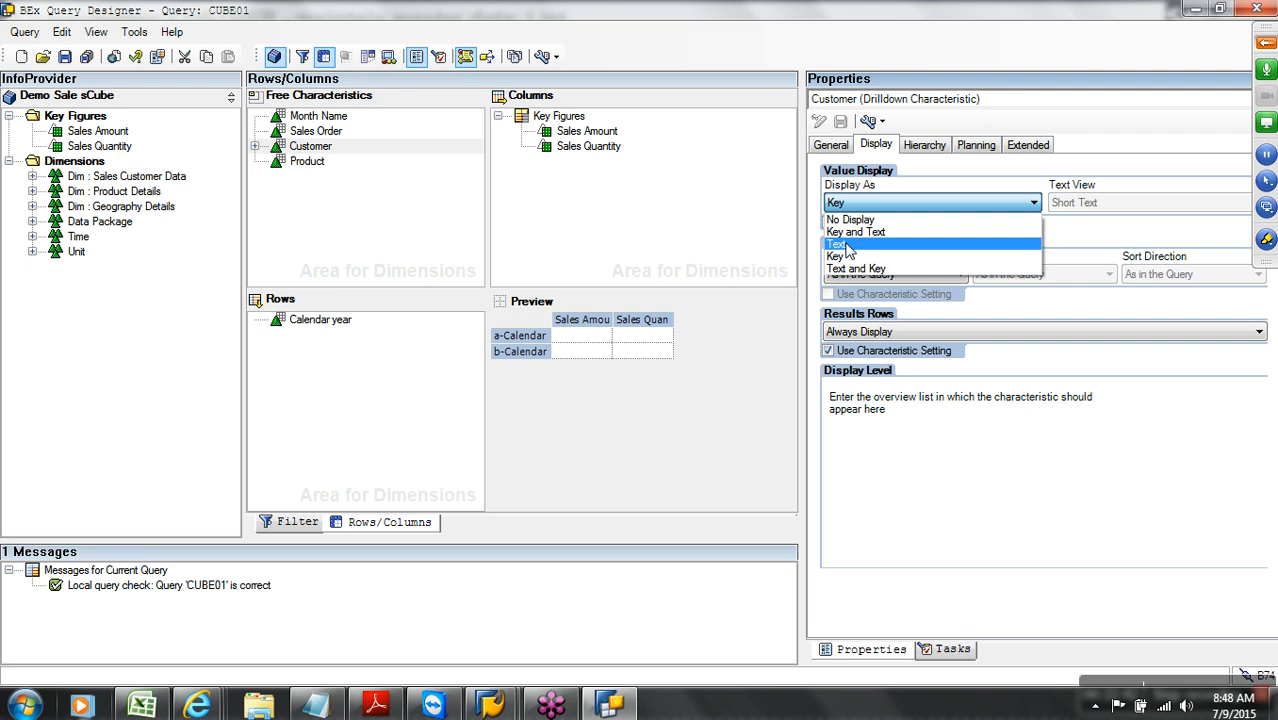
left_click(845, 246)
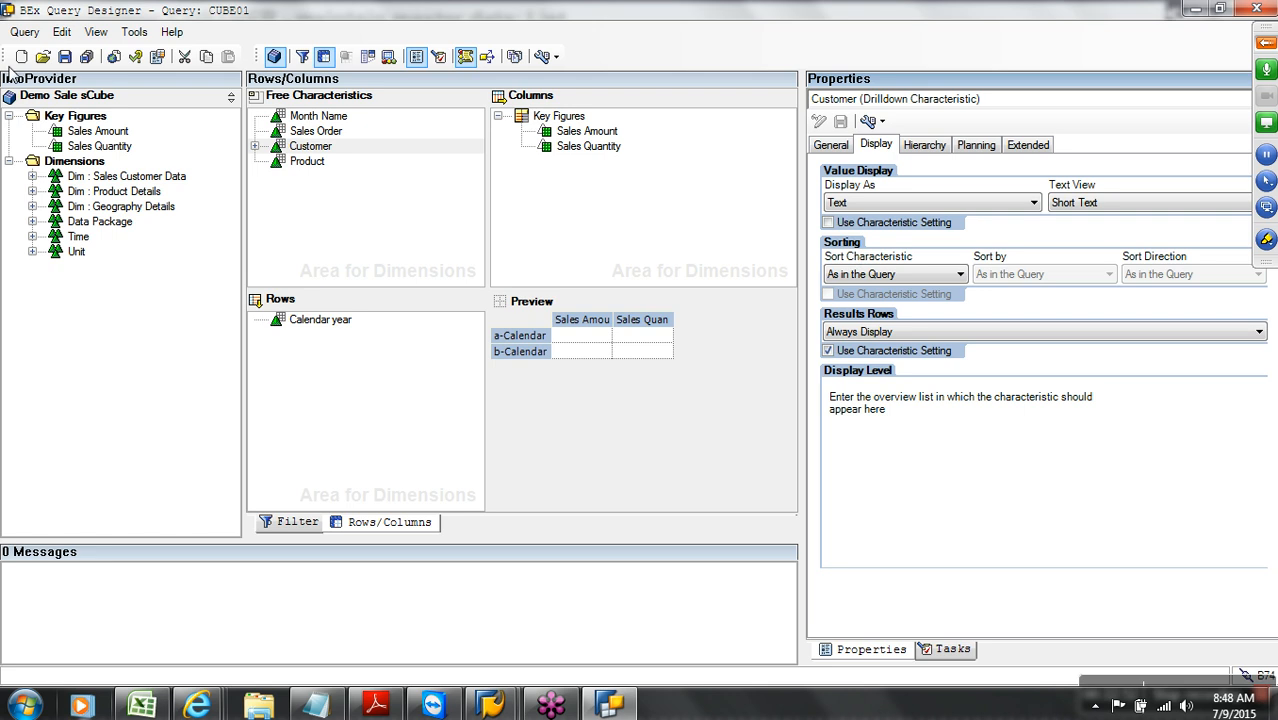
Save the CUBE01 query and bring up its web report
left_click(66, 57)
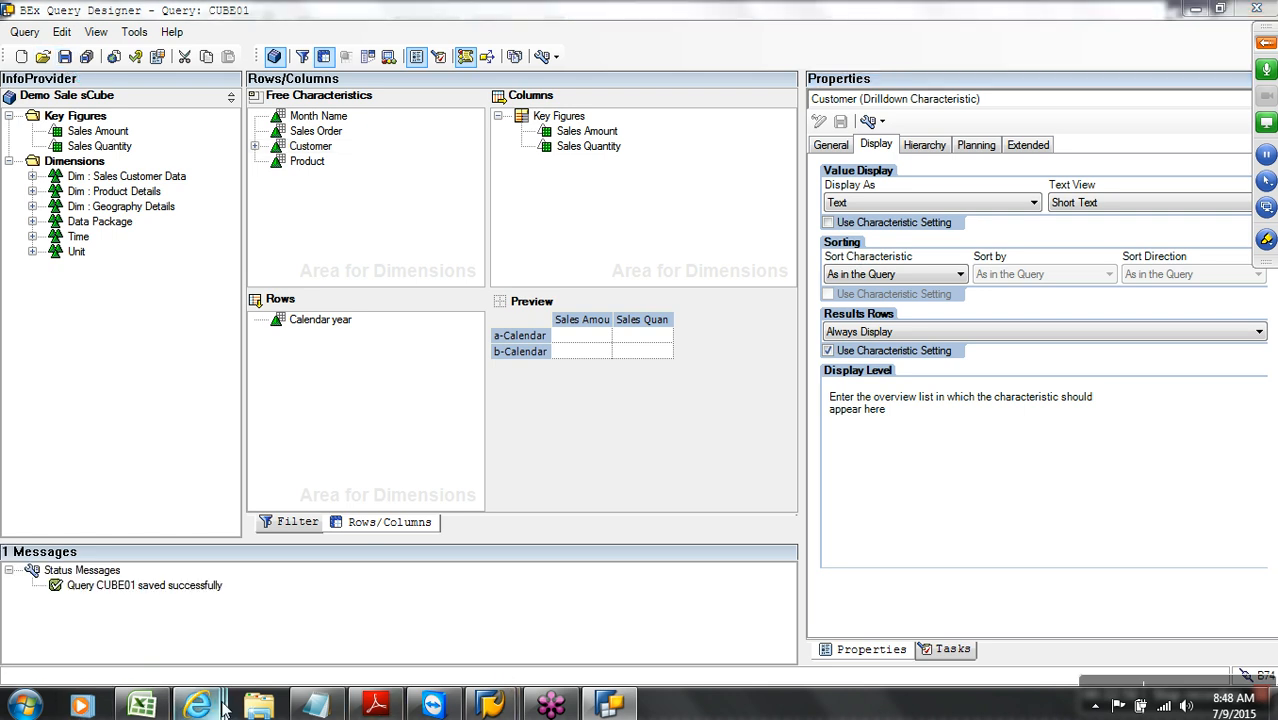
mouse_move(222, 706)
left_click(1140, 642)
Reload the CUBE01 report, break it down by Customer, then close it
left_click(1189, 36)
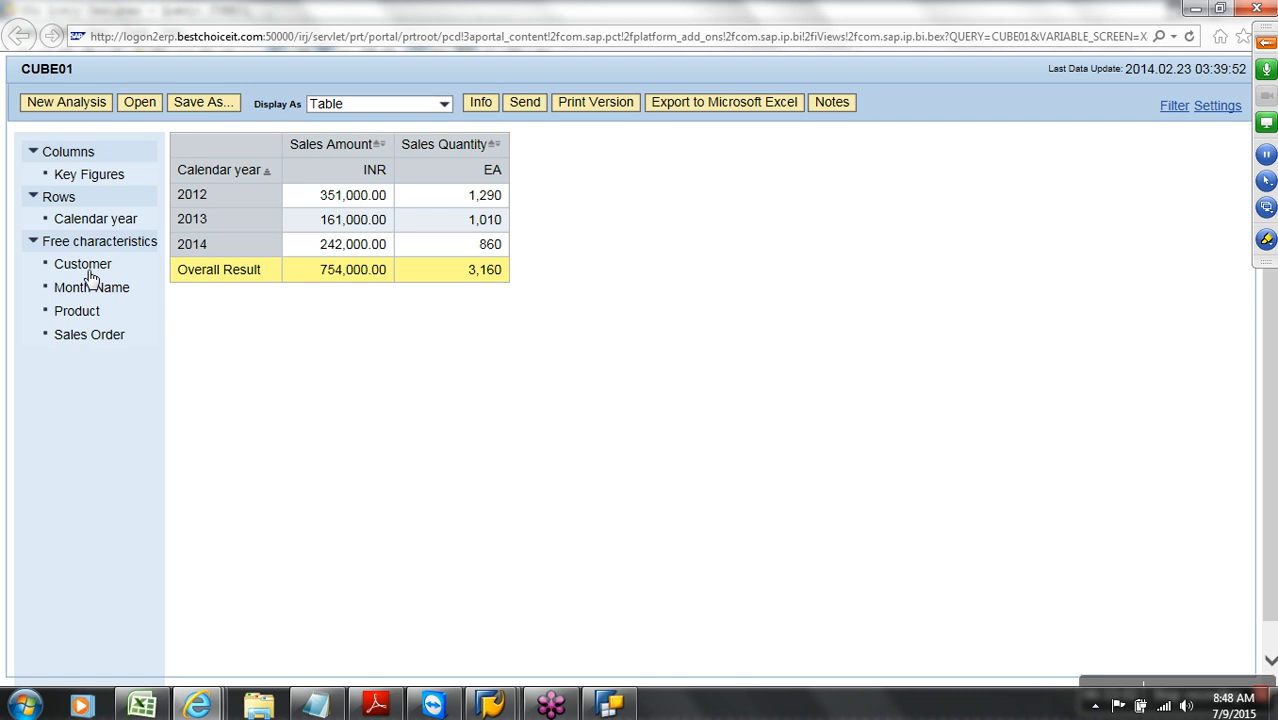
left_click_drag(89, 272, 200, 188)
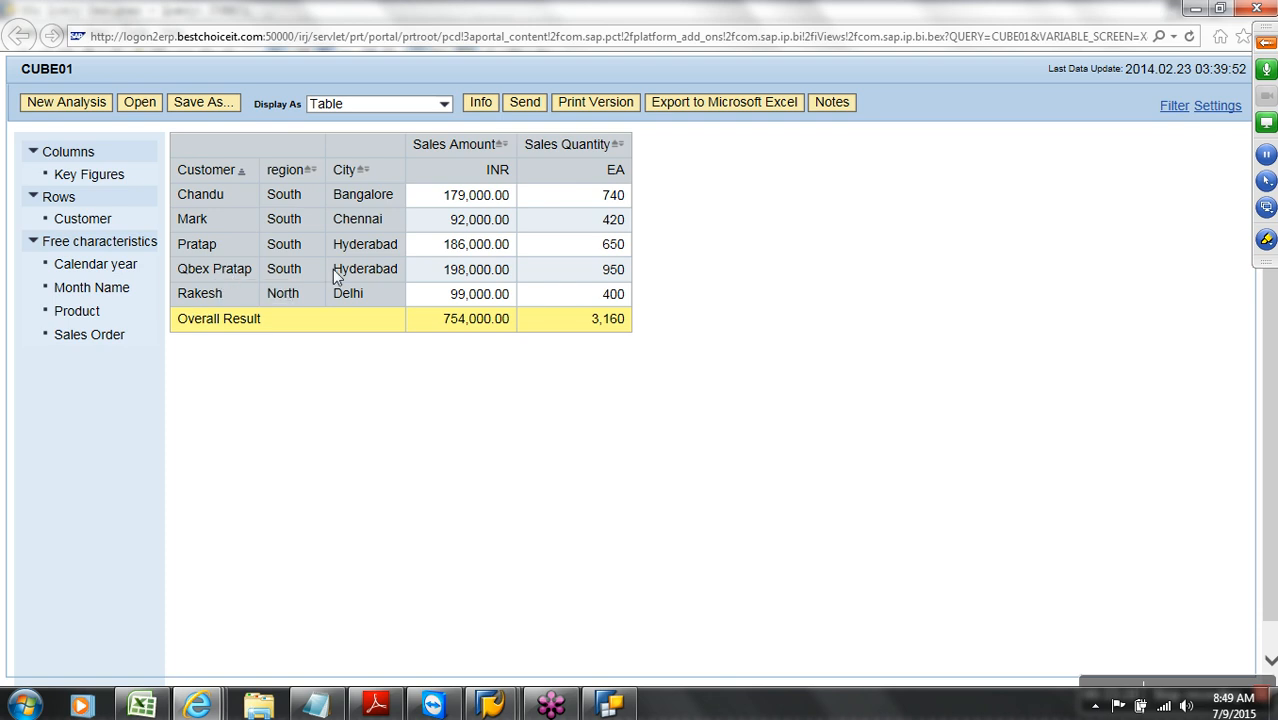
left_click(1250, 10)
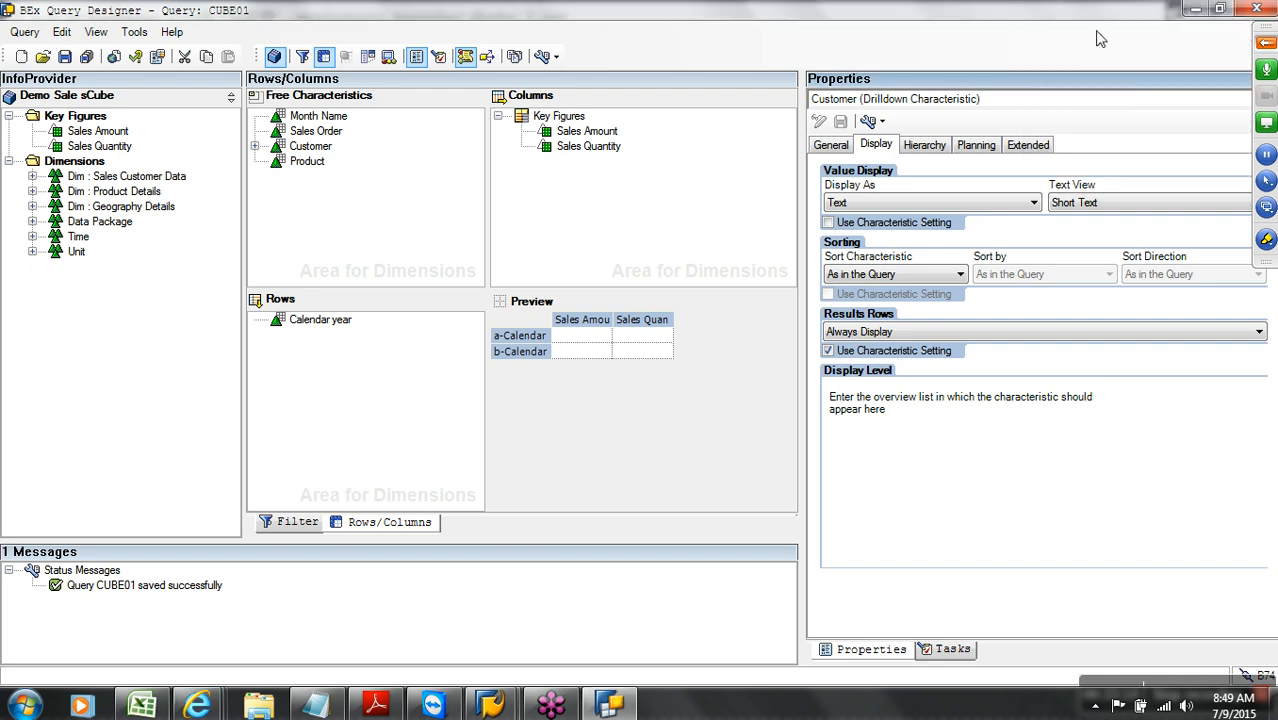
Save and rerun CUBE01 on the web, then select its full web address
left_click(114, 57)
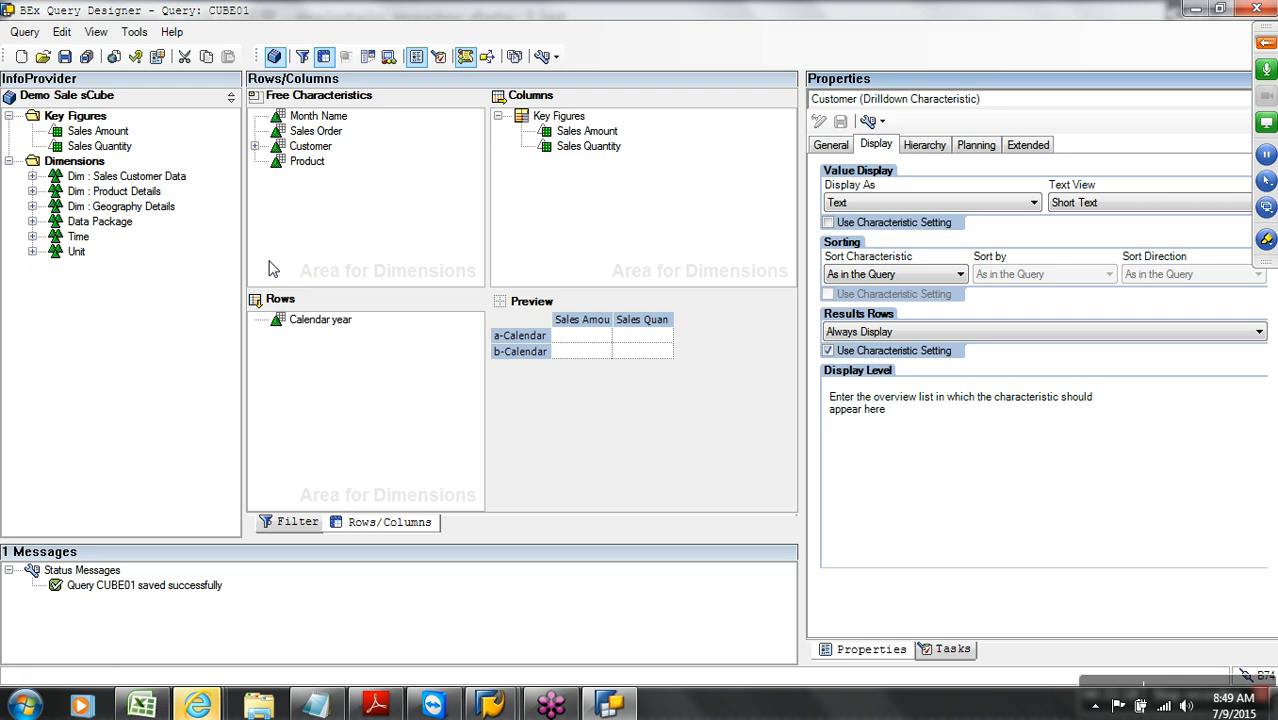
mouse_move(198, 706)
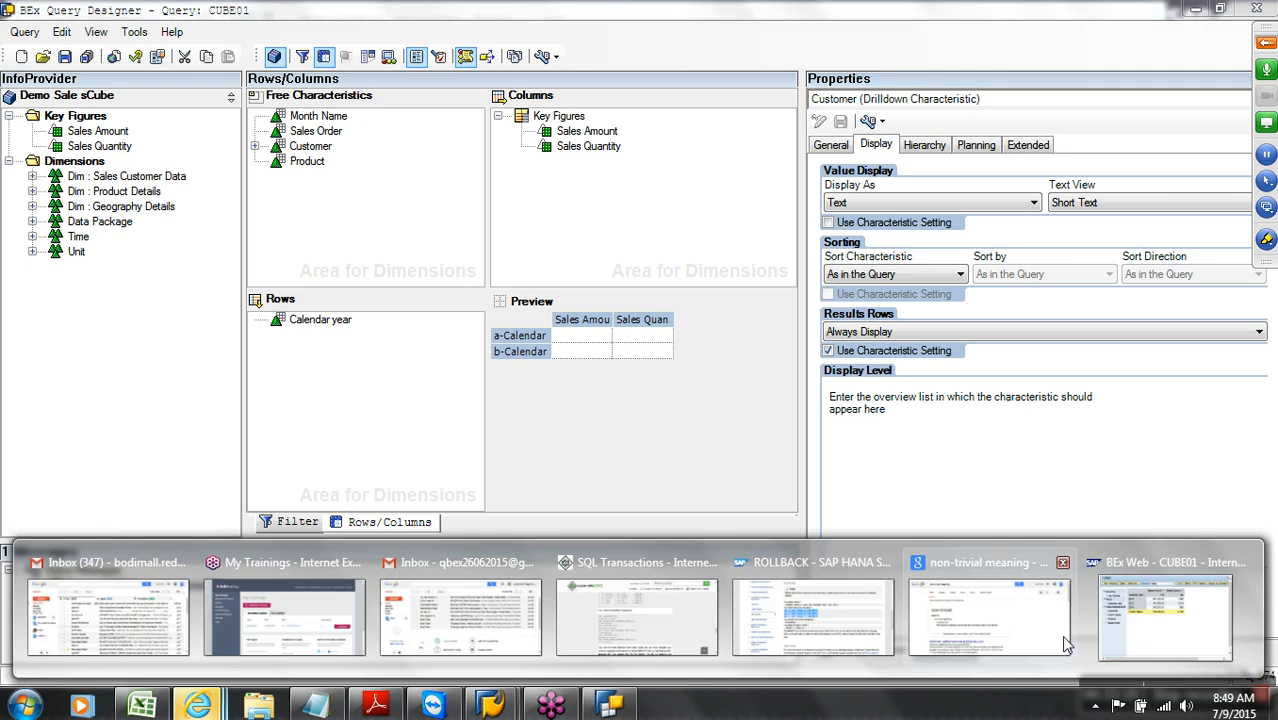
left_click(1150, 645)
left_click(542, 108)
key("ctrl+c")
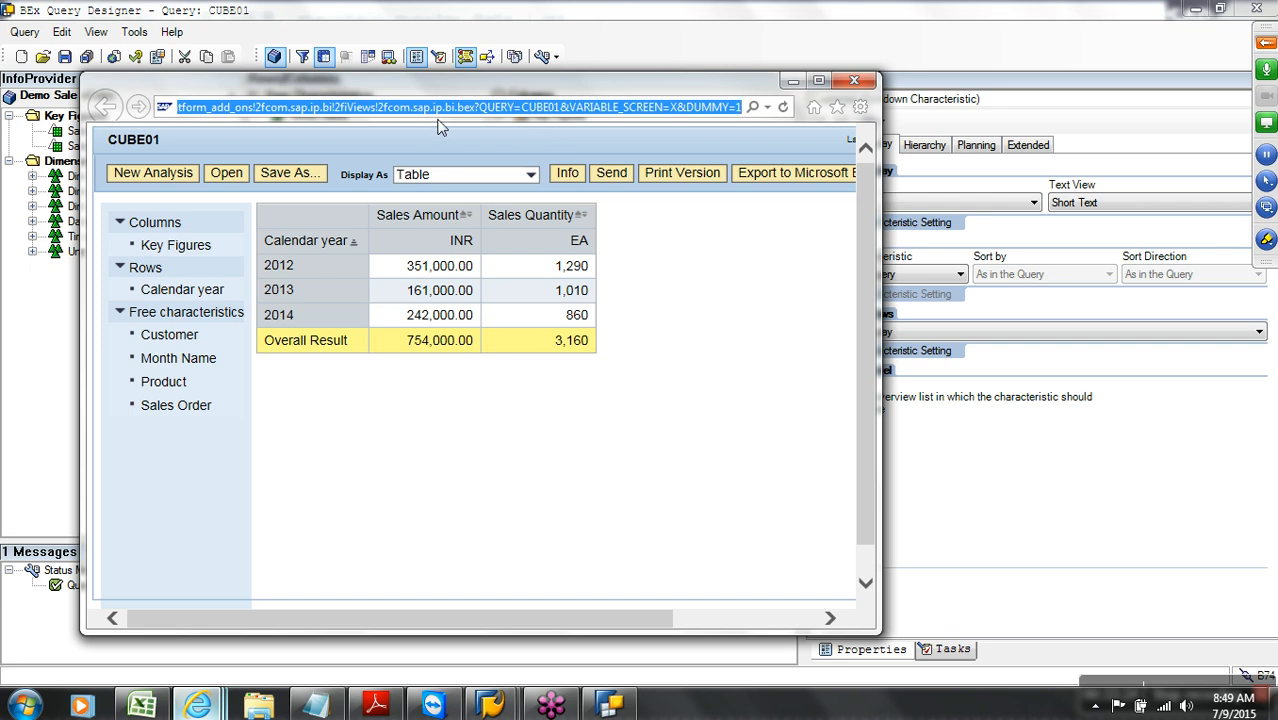
left_click(818, 80)
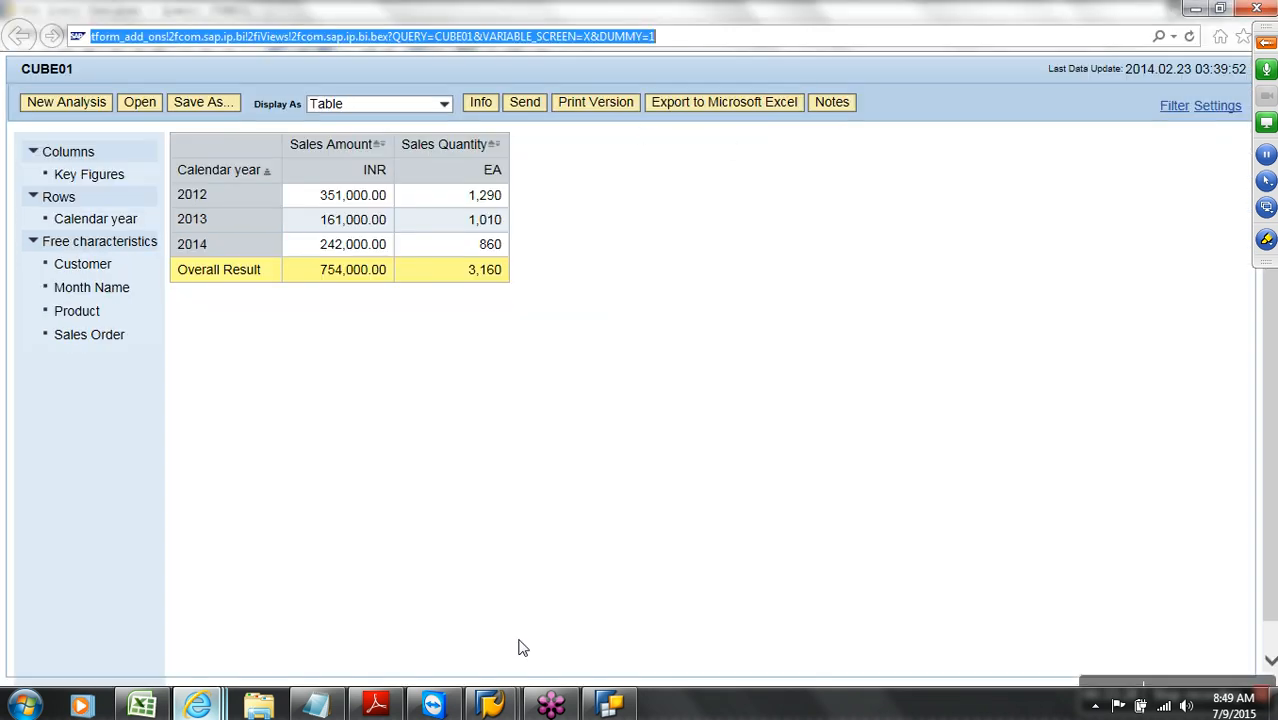
left_click(338, 710)
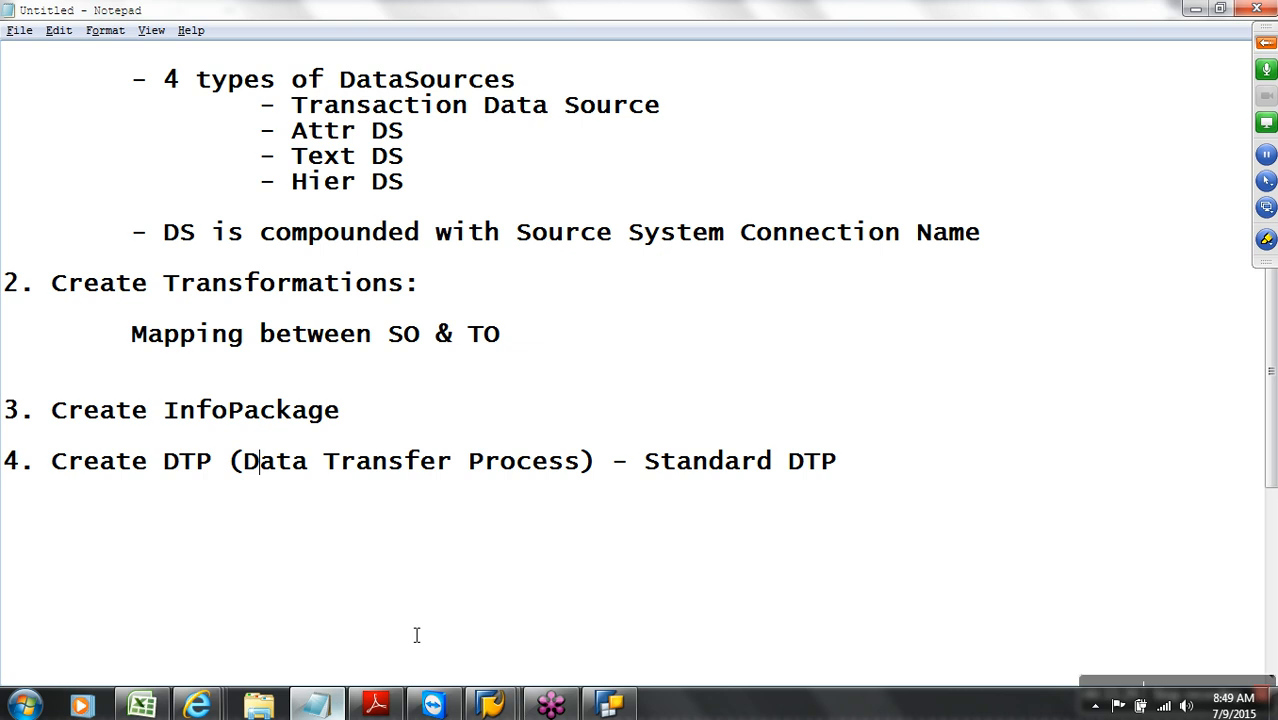
Paste the CUBE01 report URL on a new line below Standard DTP
left_click(897, 480)
key("Return")
key("ctrl+v")
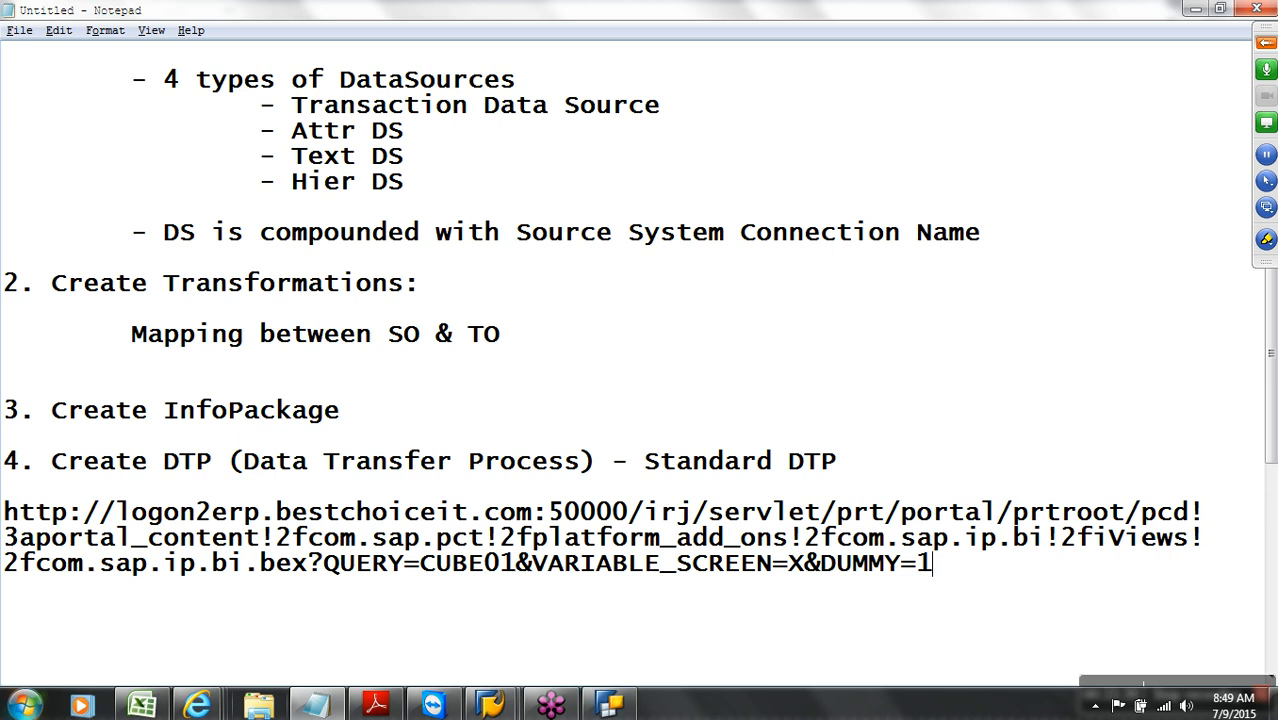
Launch Query Designer and log on to sap bw with the password and language DE
left_click(24, 705)
left_click(86, 303)
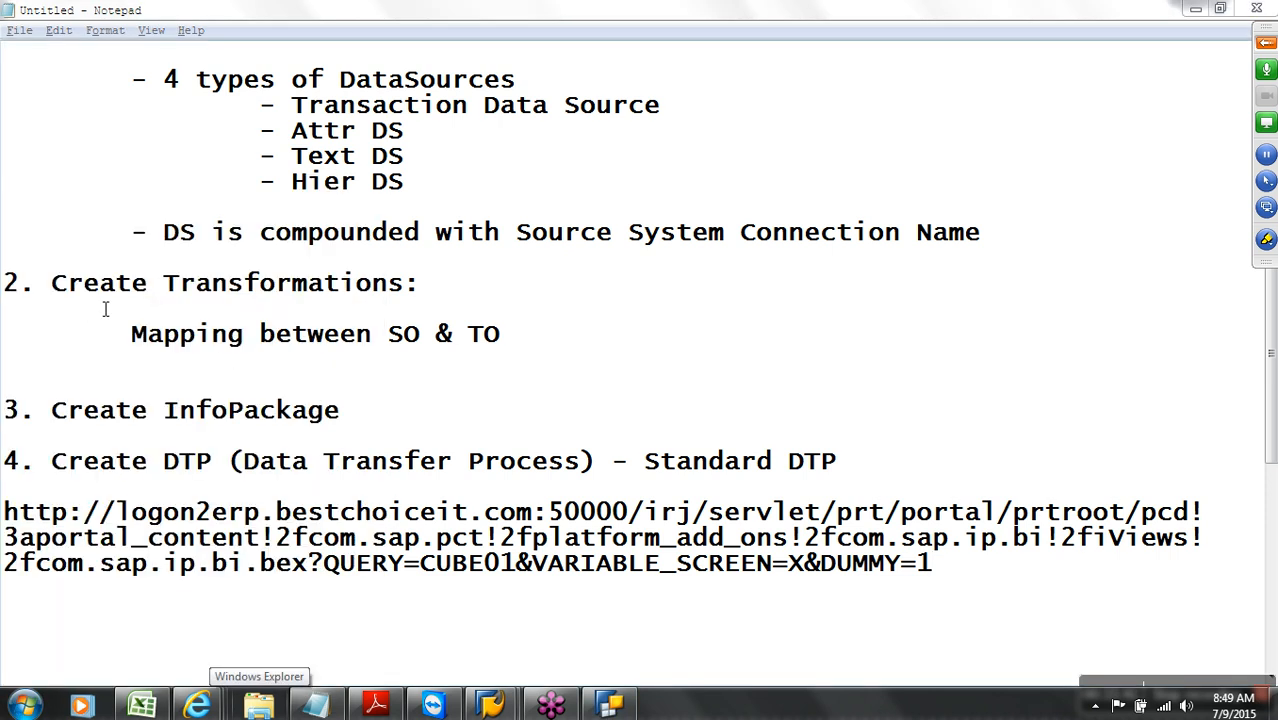
left_click(533, 321)
left_click(682, 454)
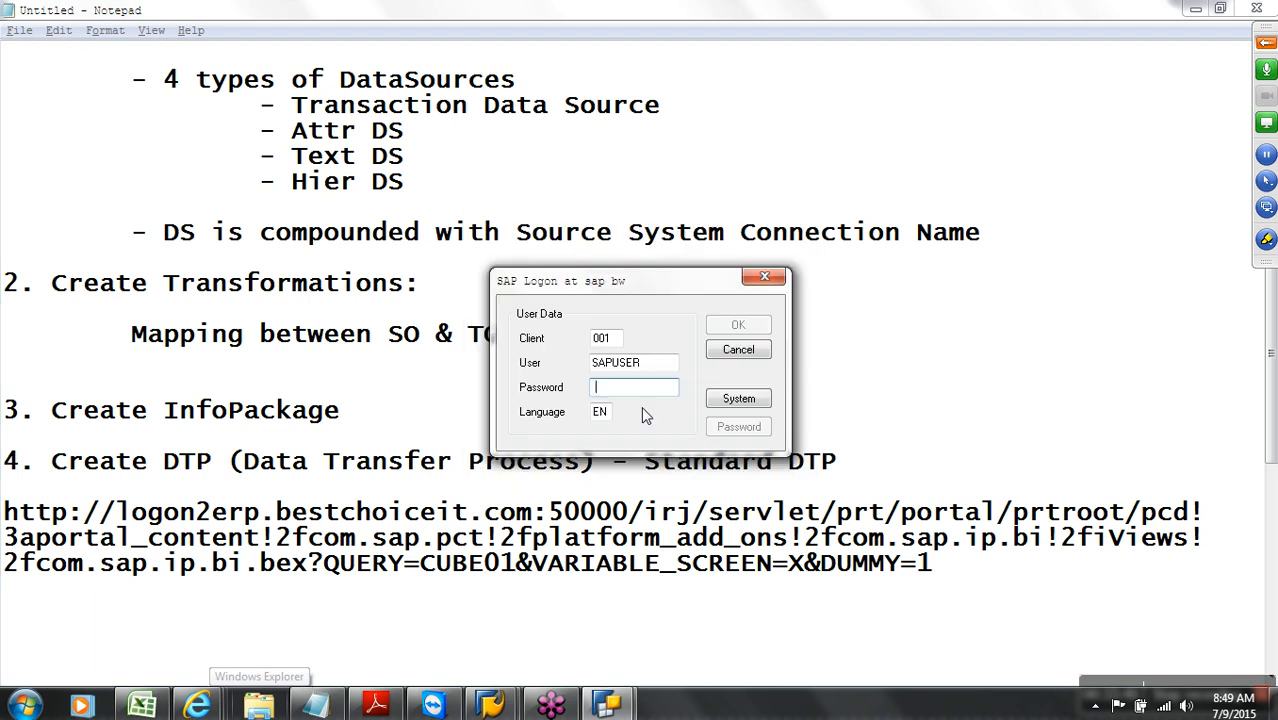
type("•••")
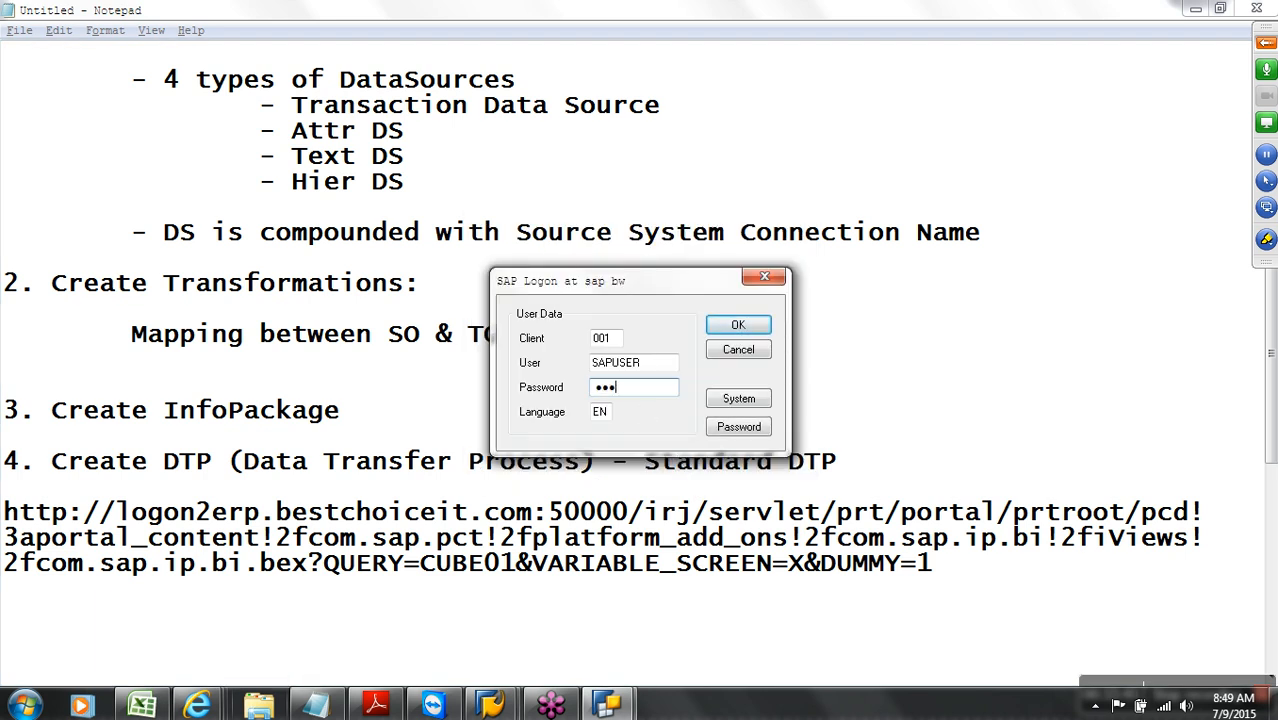
type("•••••")
key("Tab")
type("DE")
left_click(740, 327)
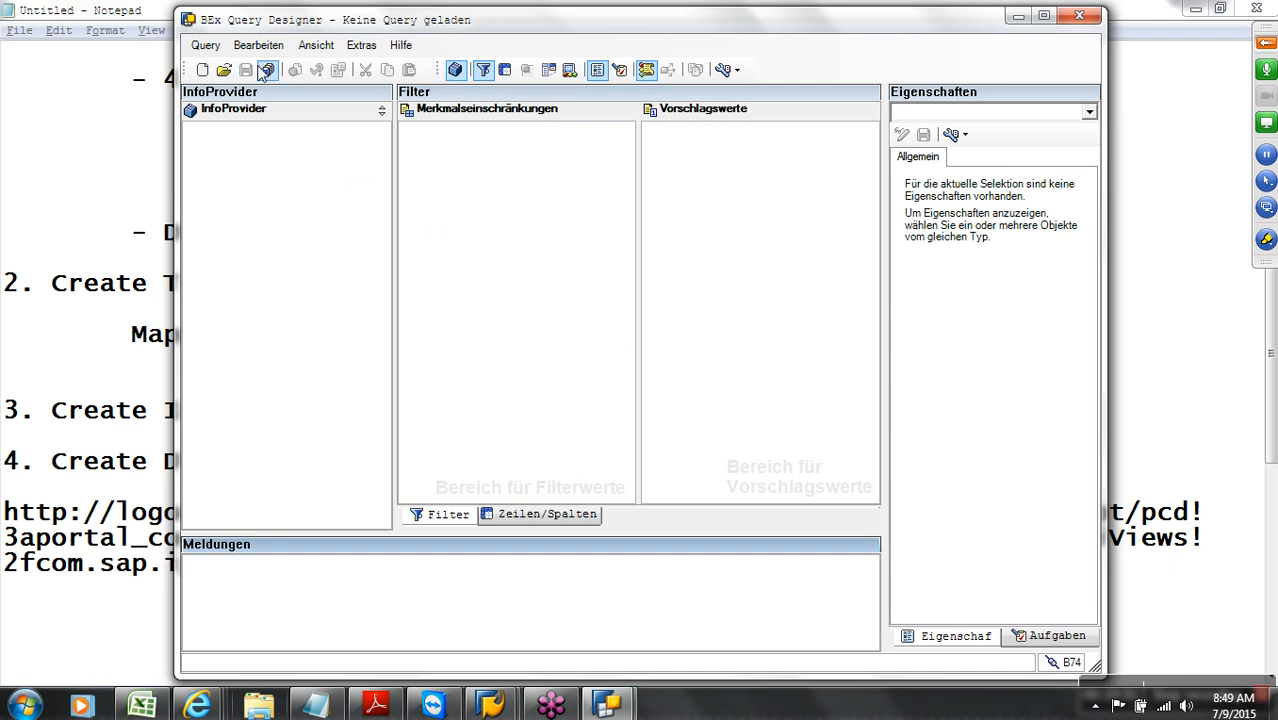
Search for CUBE, open query CUBE01, and run it as a web report
left_click(225, 71)
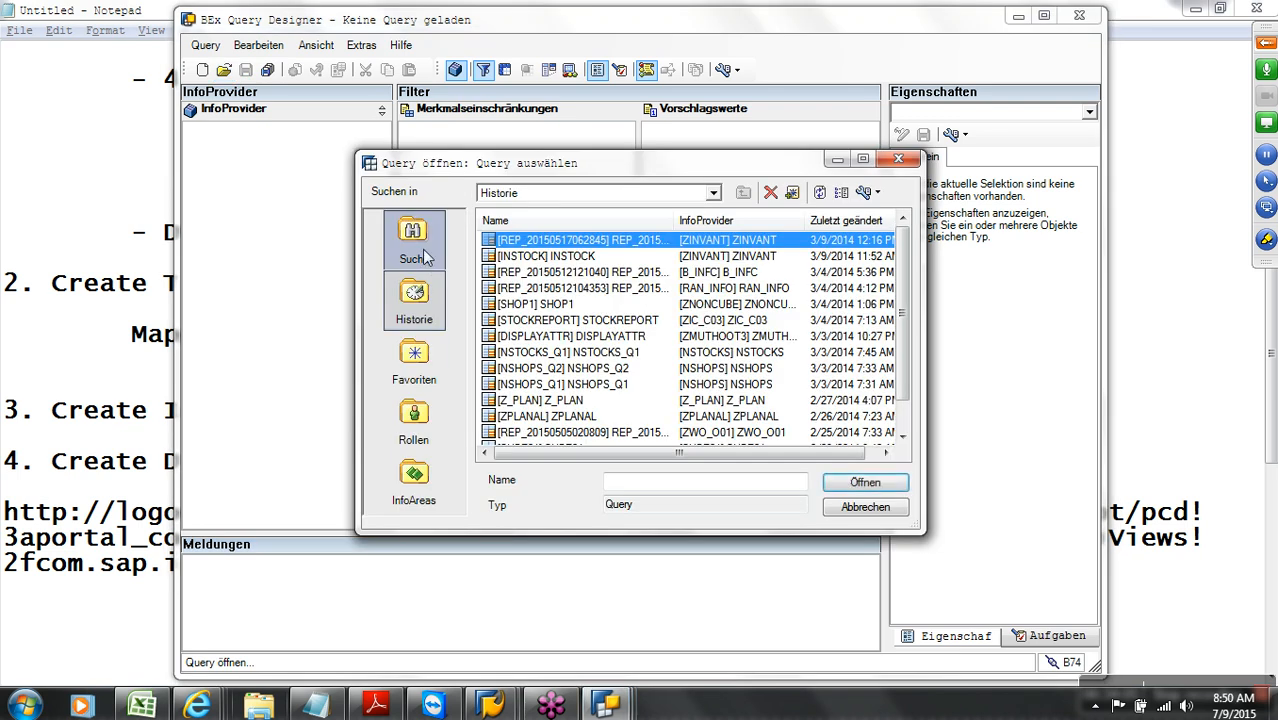
left_click(421, 250)
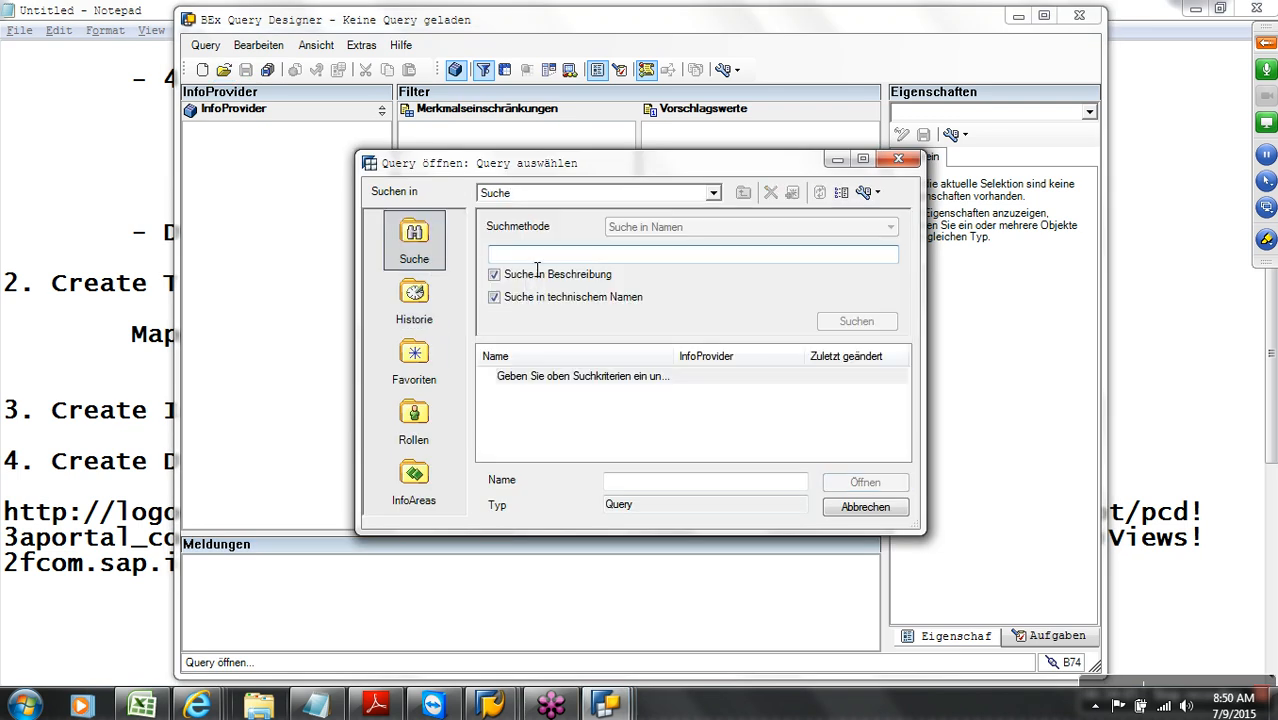
type("CUBE")
key("Return")
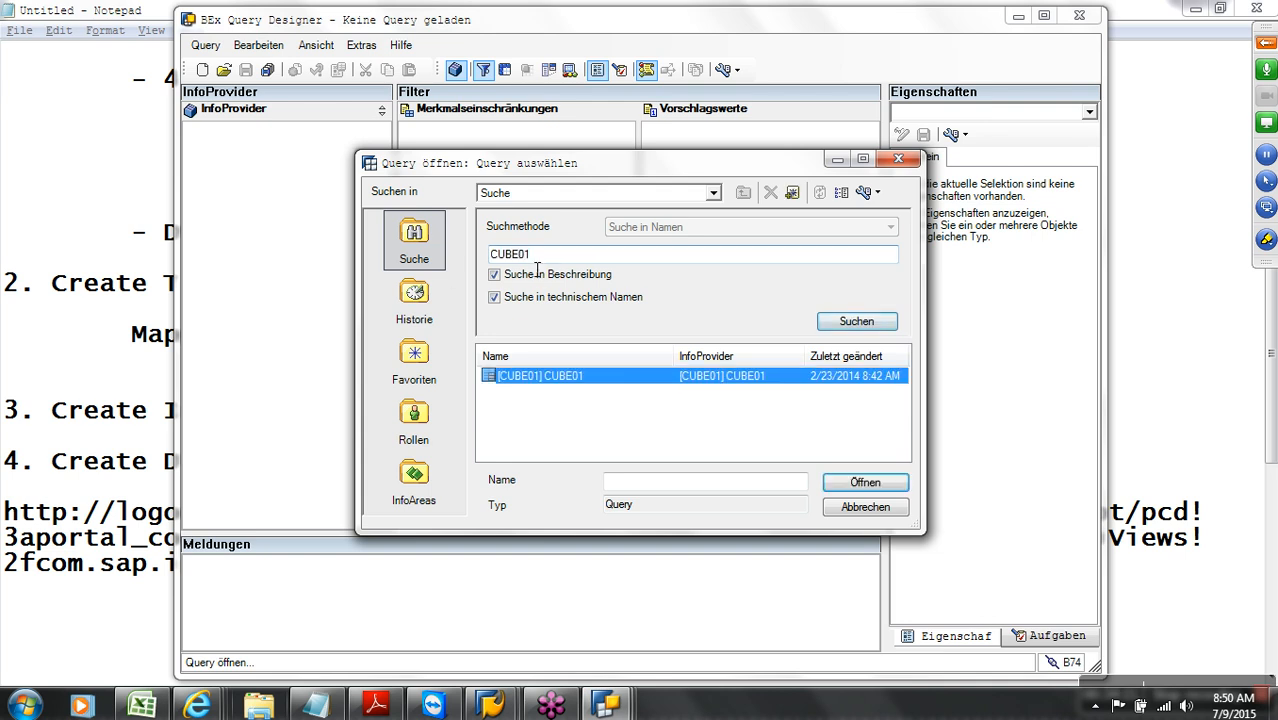
double_click(575, 378)
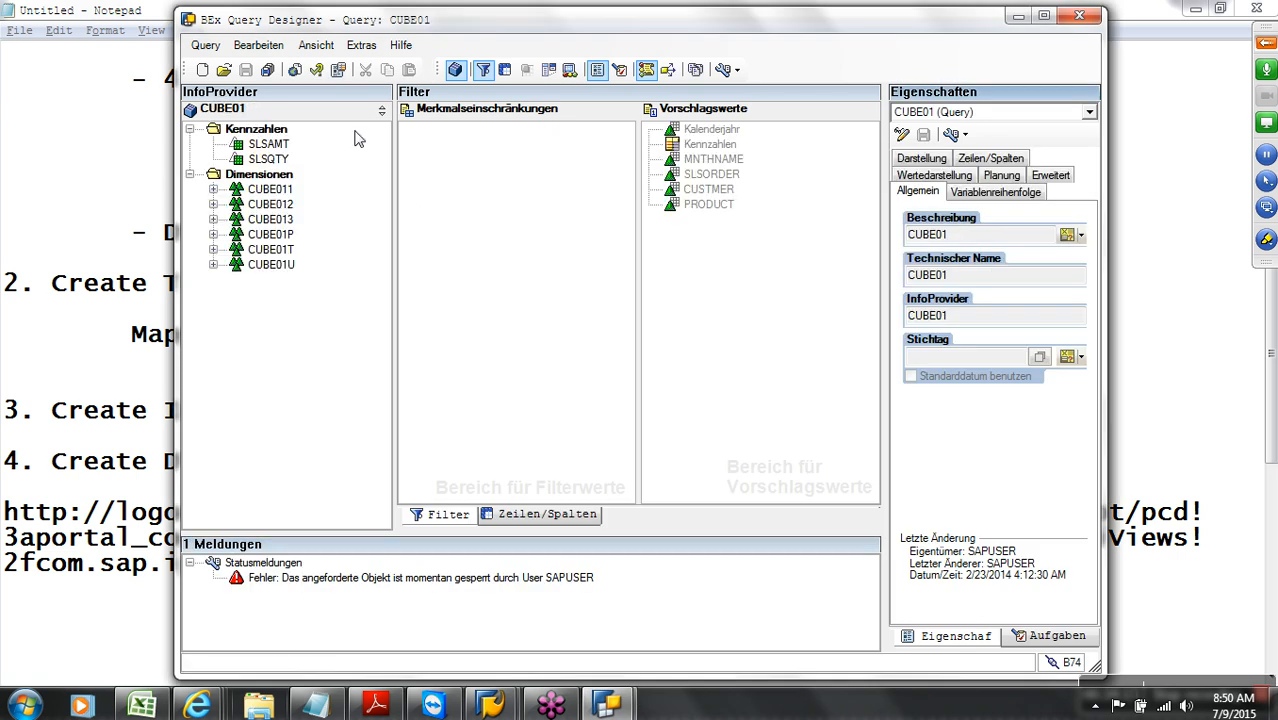
left_click(294, 69)
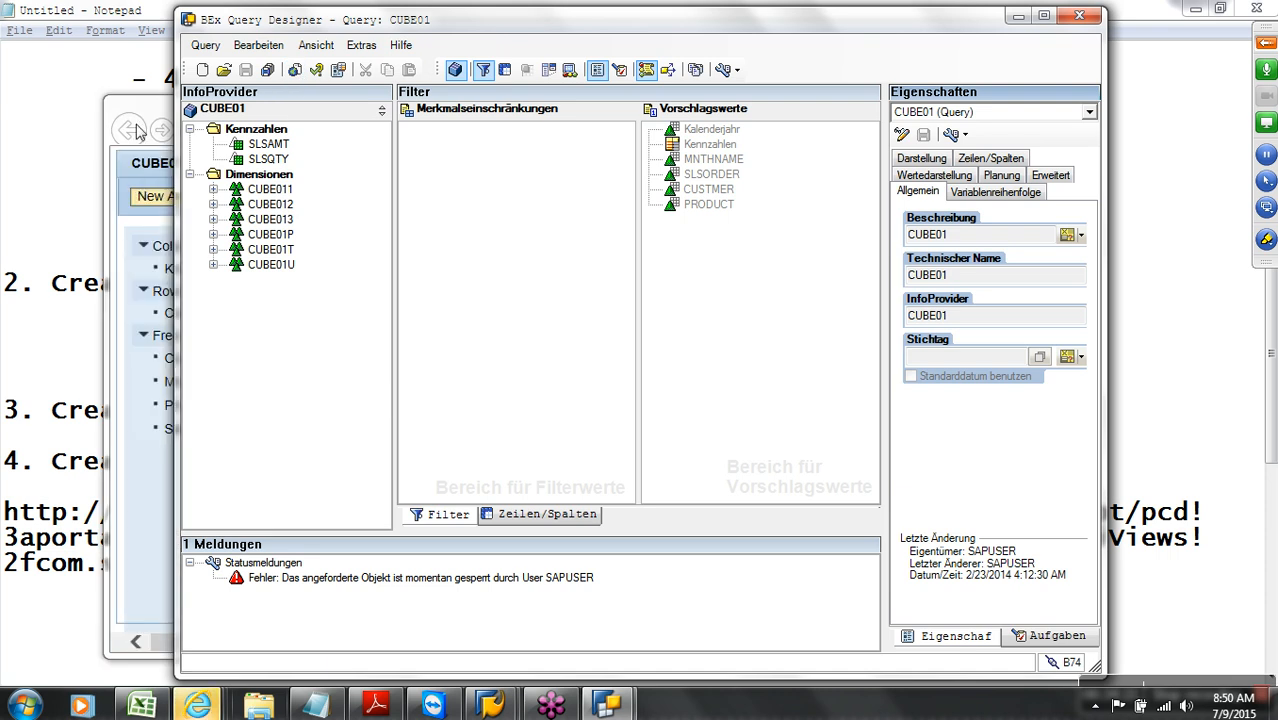
Try breaking the CUBE01 web report down by Customer, then close the report window
left_click(145, 115)
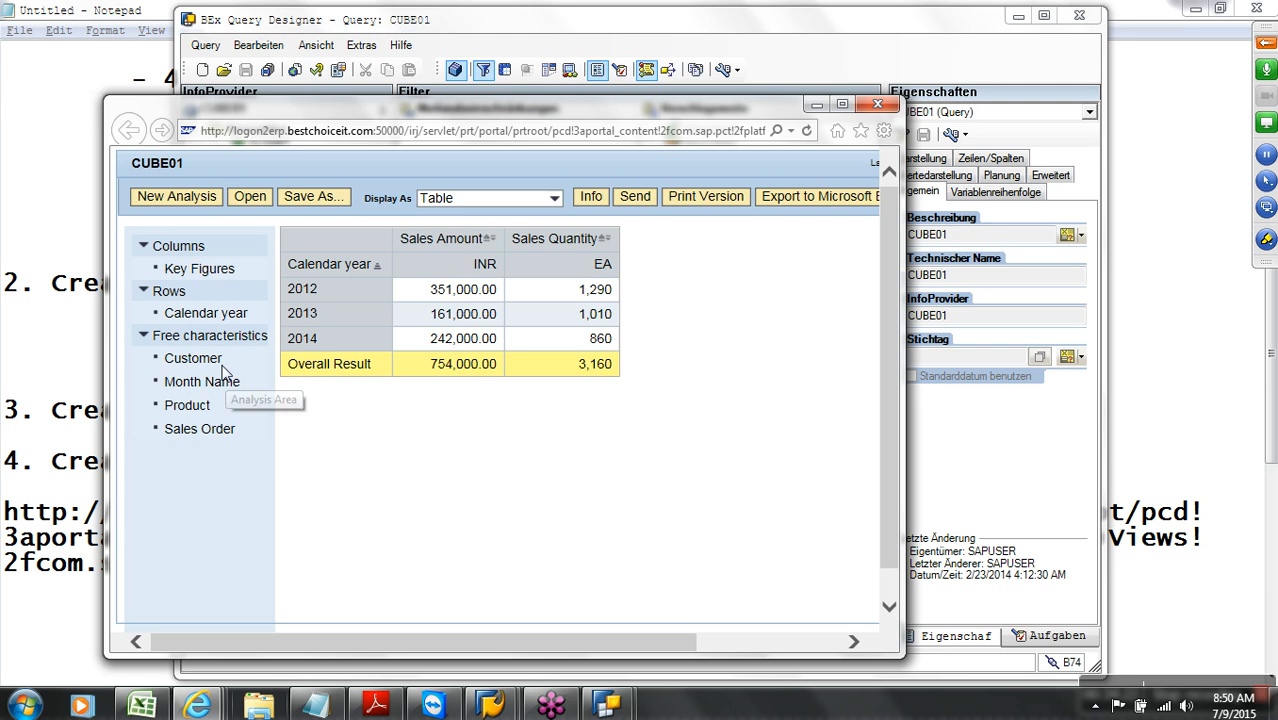
left_click_drag(222, 366, 320, 268)
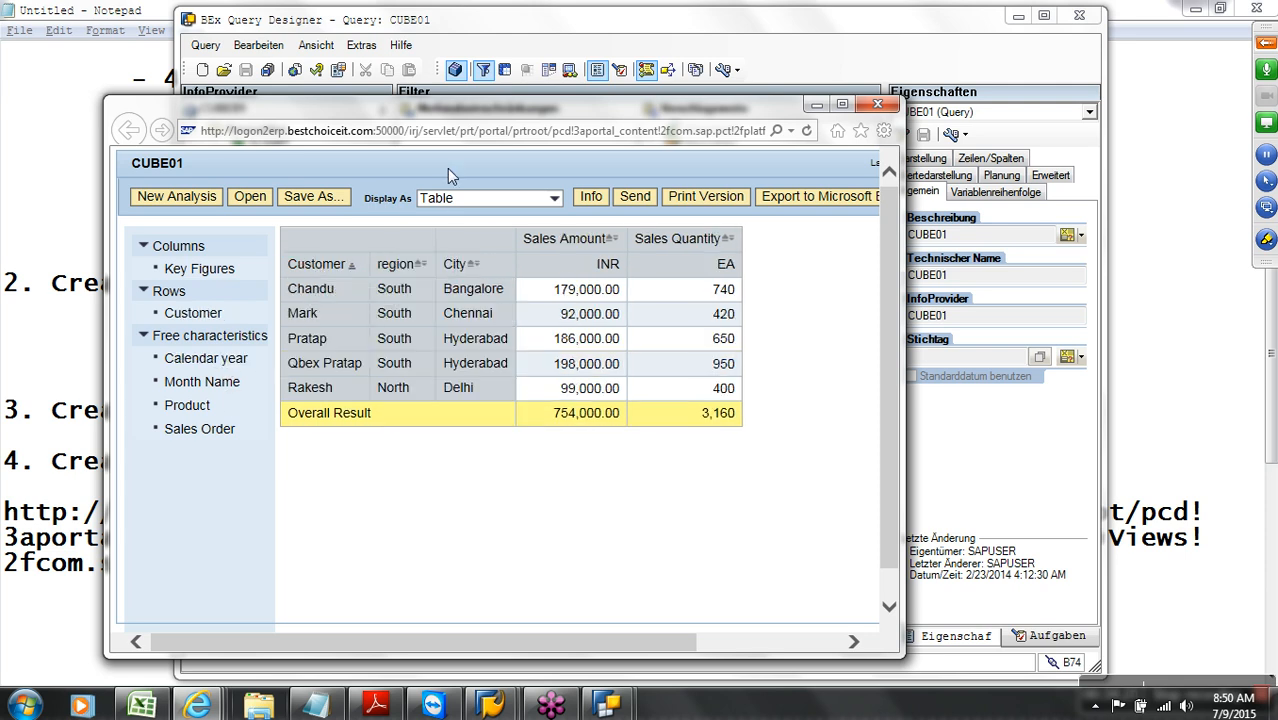
left_click(875, 106)
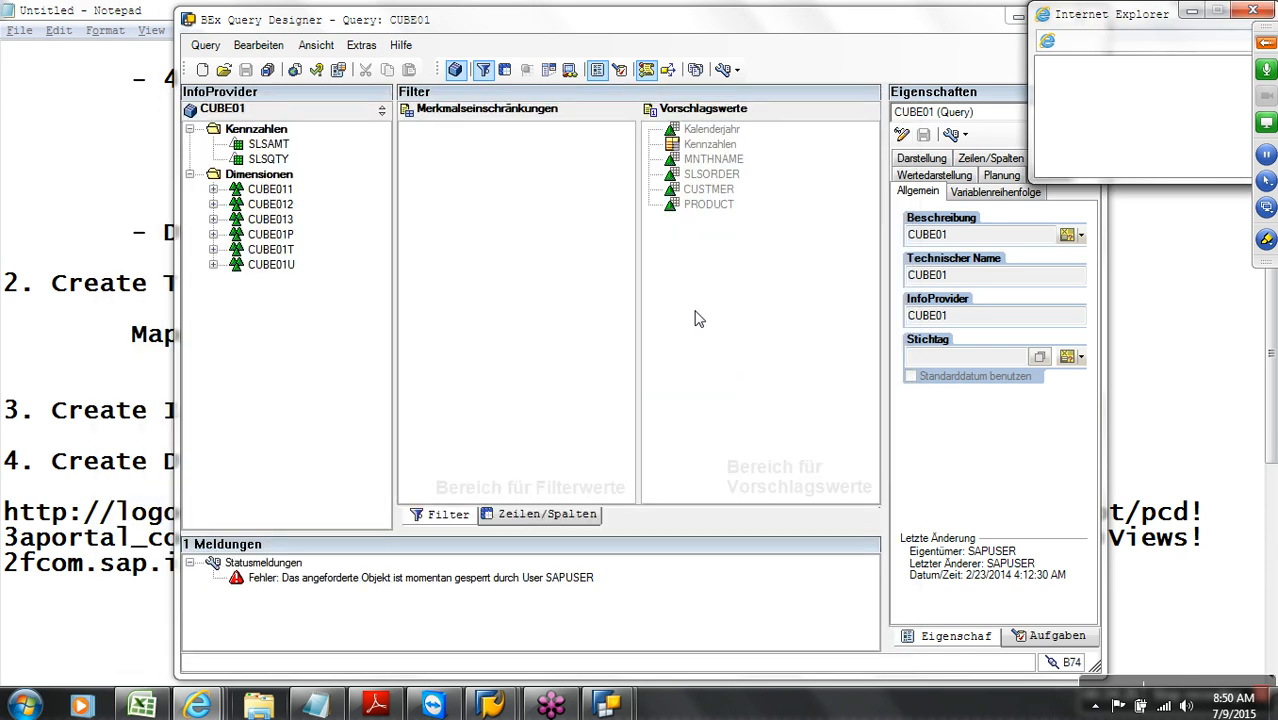
left_click(198, 706)
left_click(1055, 643)
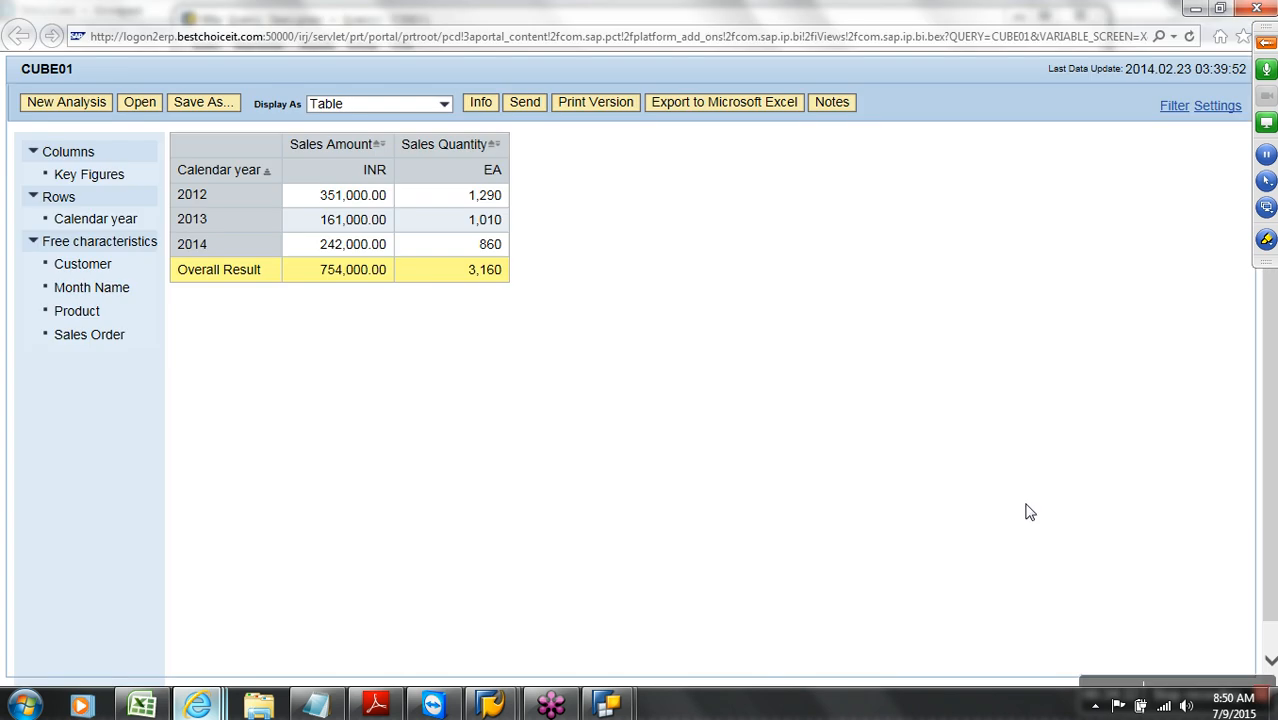
left_click(1255, 9)
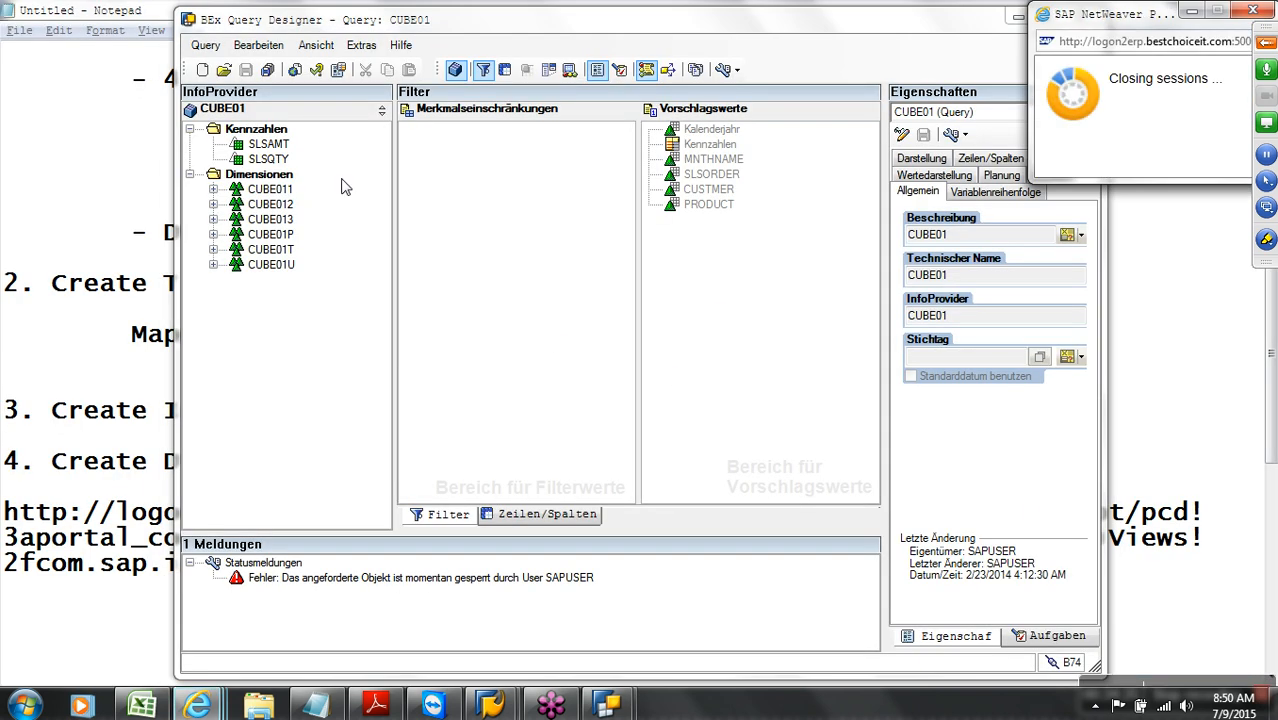
Save the query, swap calendar years for customers in the report rows, and close the windows
left_click(294, 70)
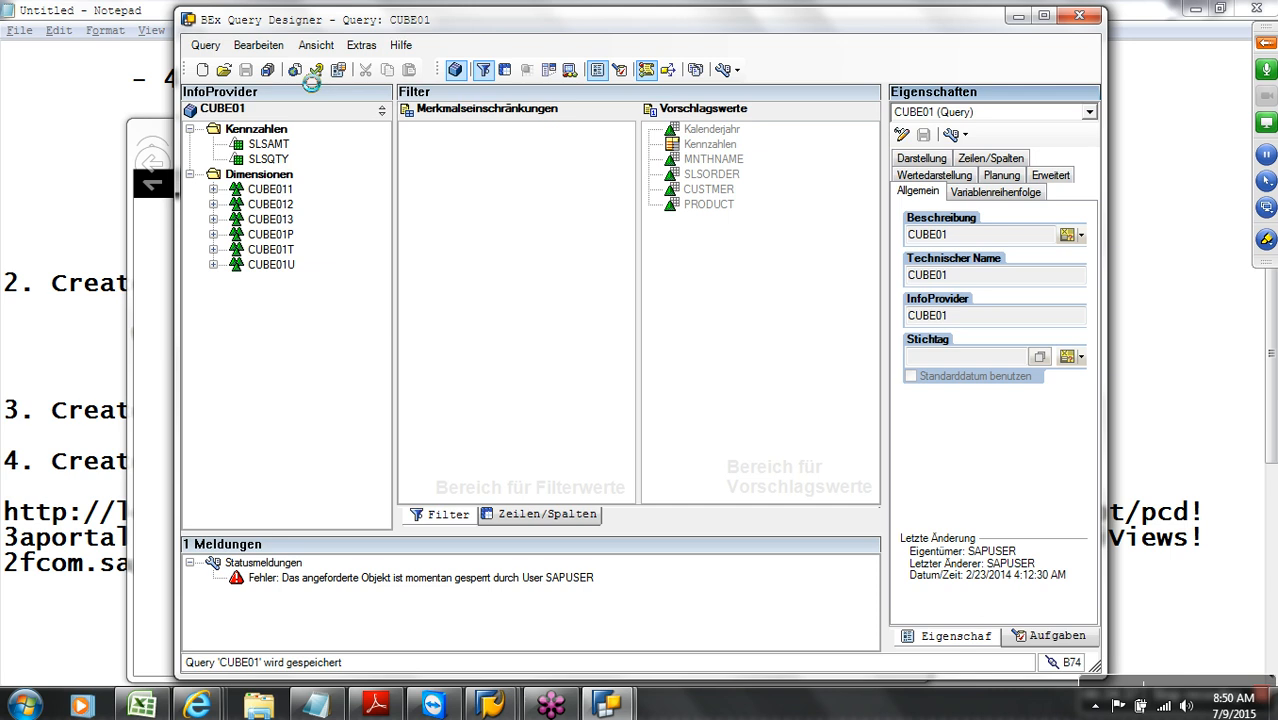
left_click(160, 213)
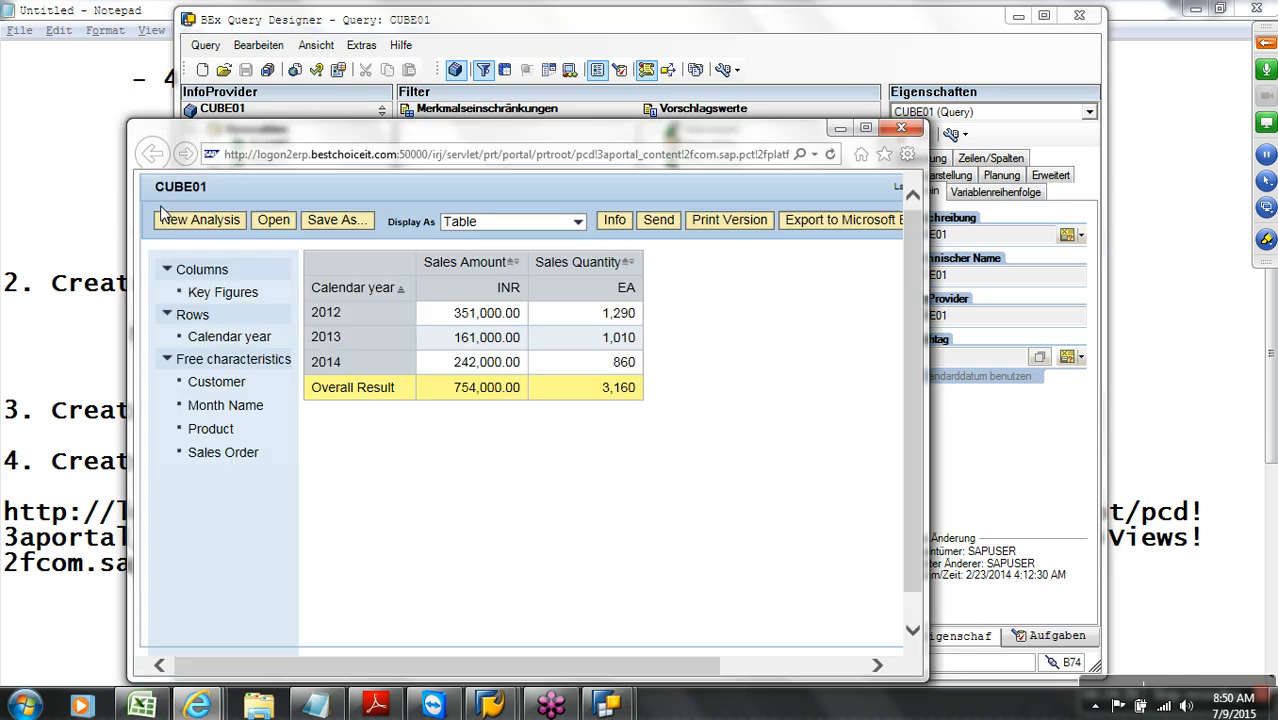
left_click_drag(214, 376, 335, 297)
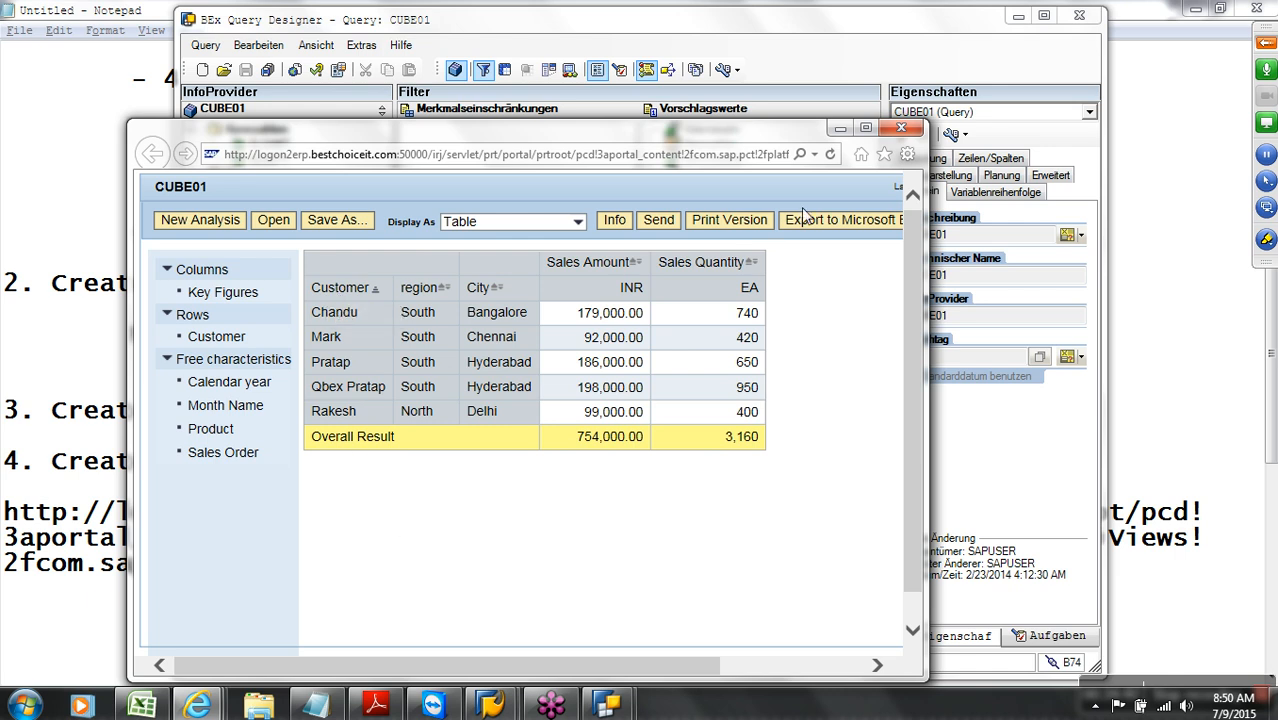
left_click(900, 129)
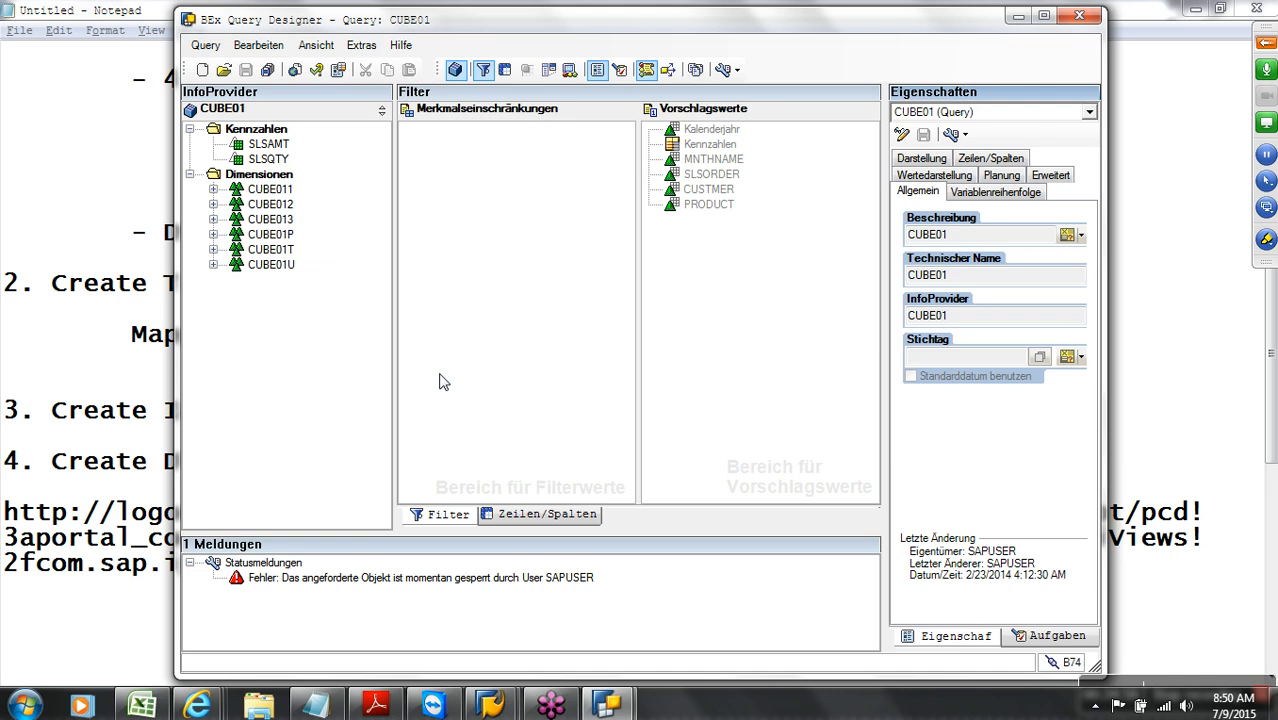
left_click(1079, 15)
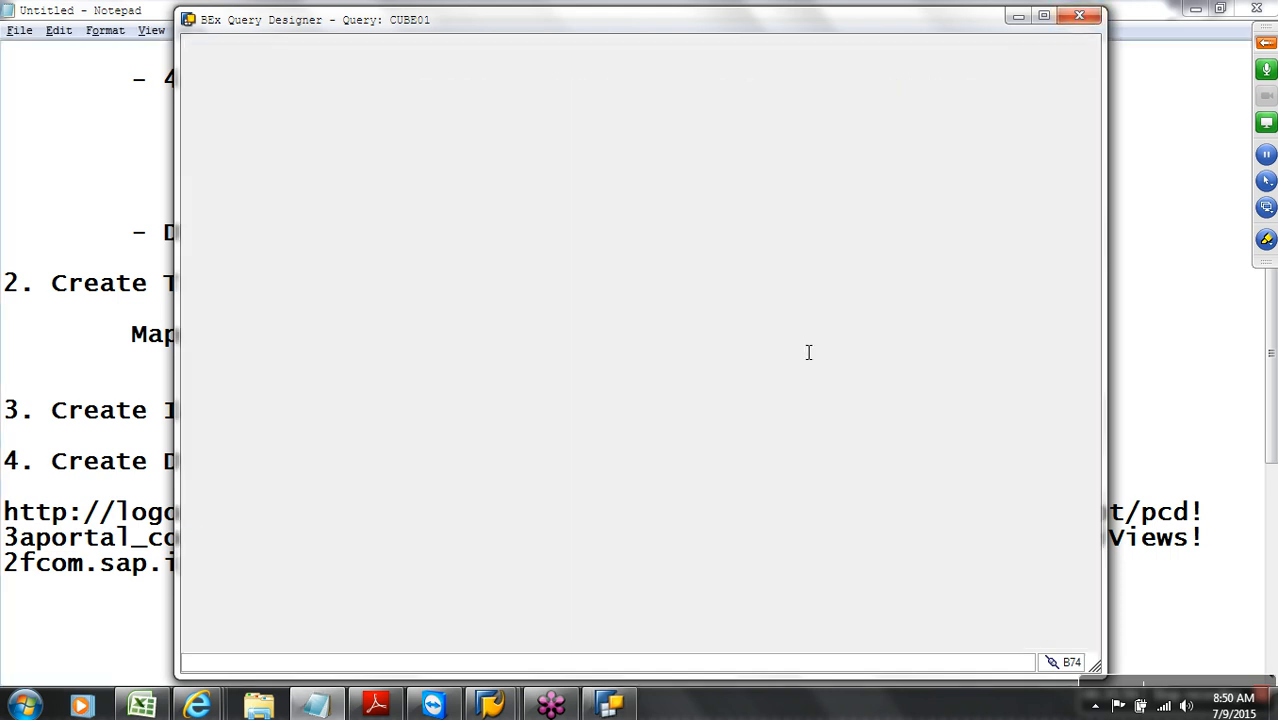
Save CUBE01 again, maximize its web report, and replace Calendar year with Customer in rows
left_click(603, 700)
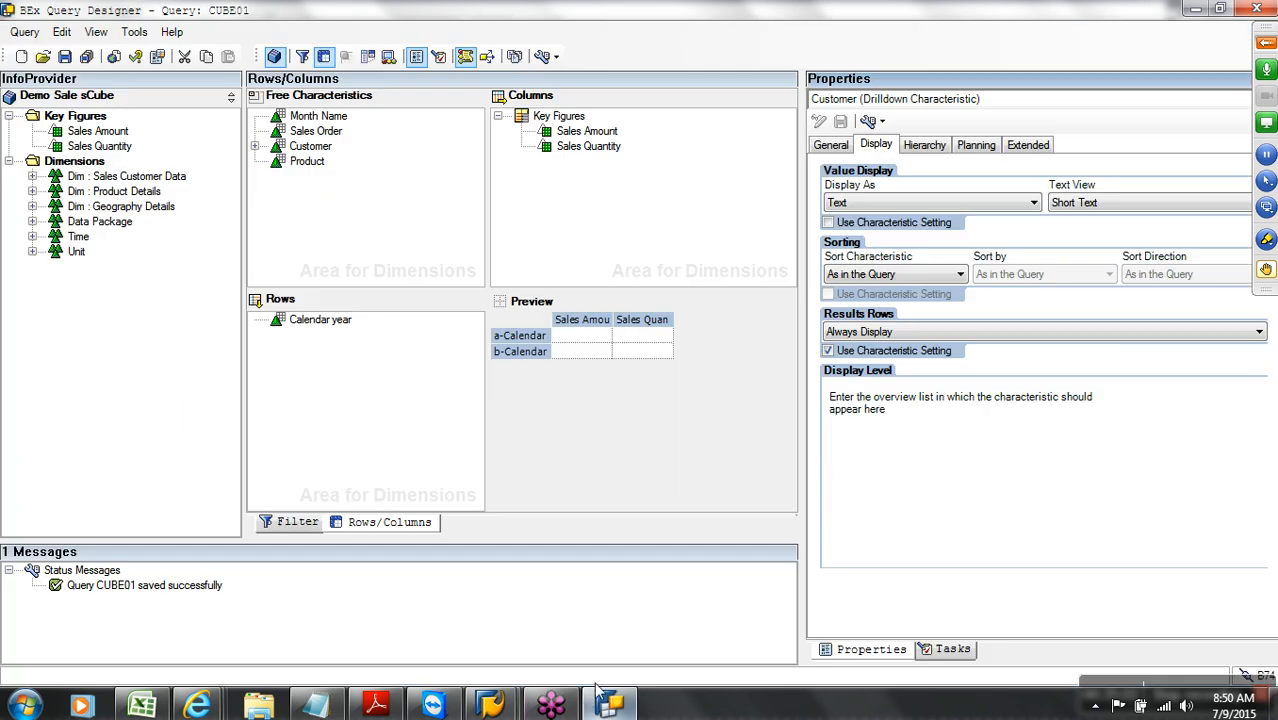
left_click(118, 57)
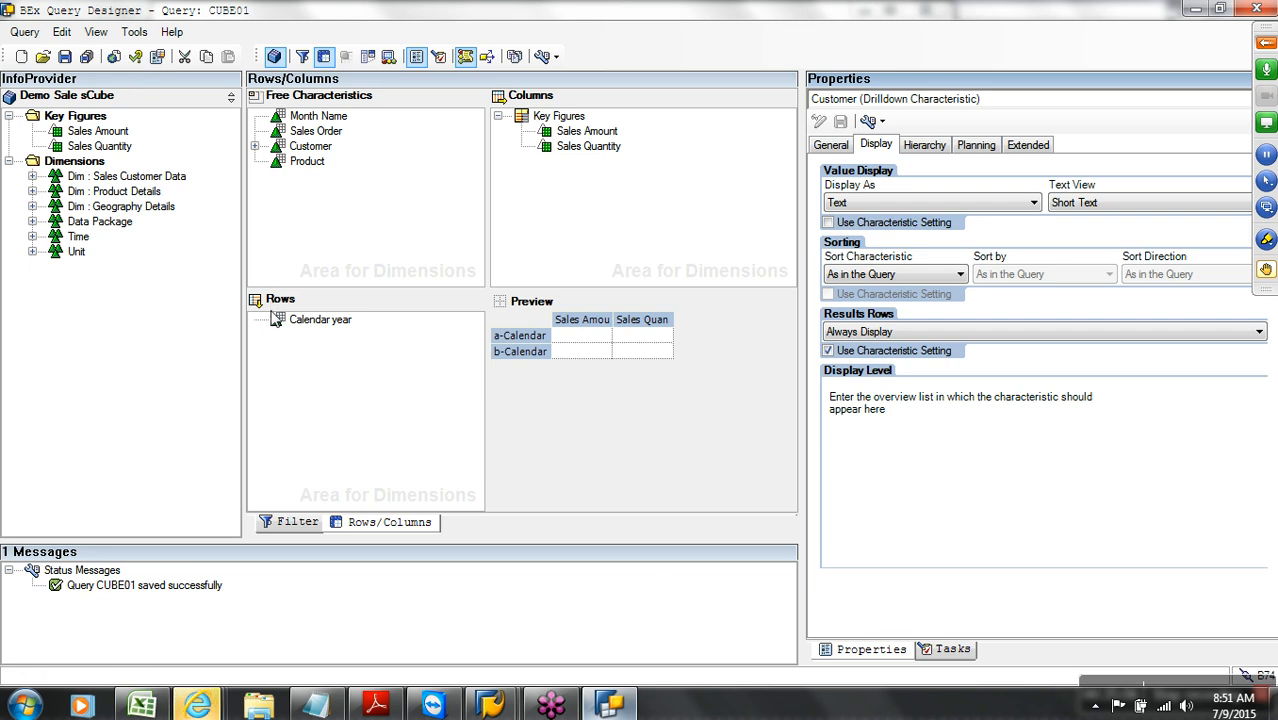
mouse_move(198, 706)
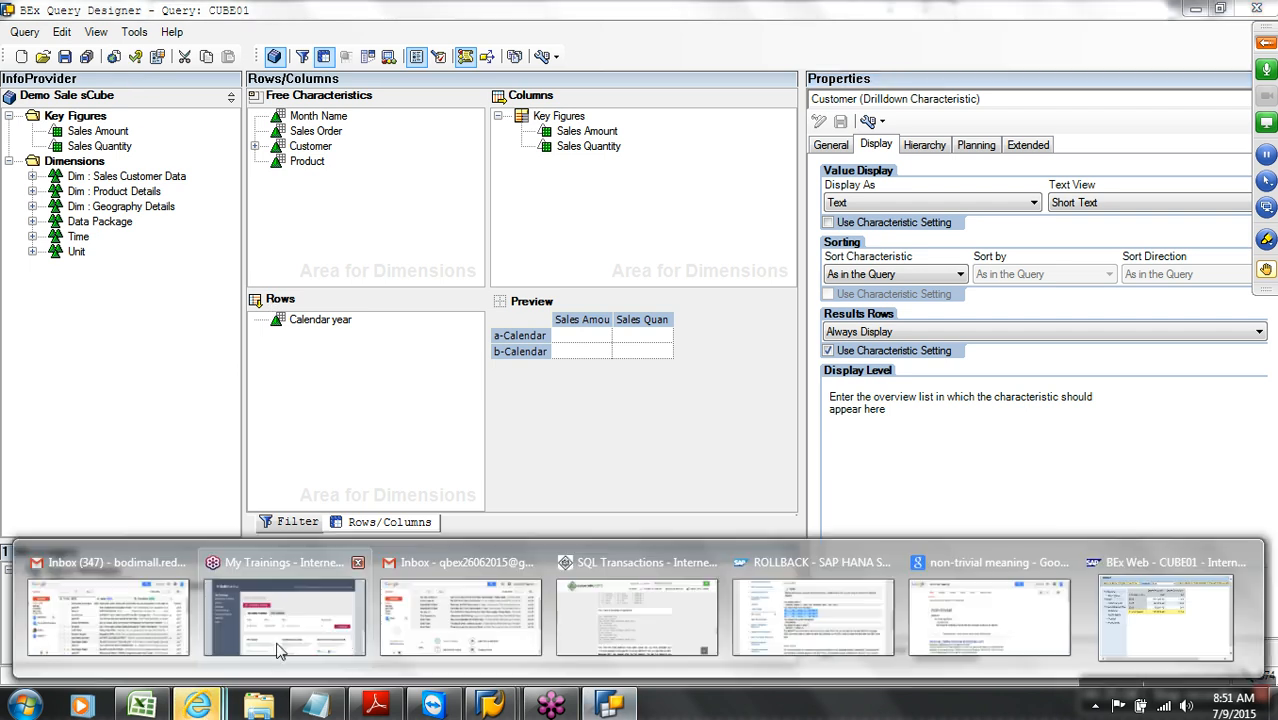
left_click(1165, 617)
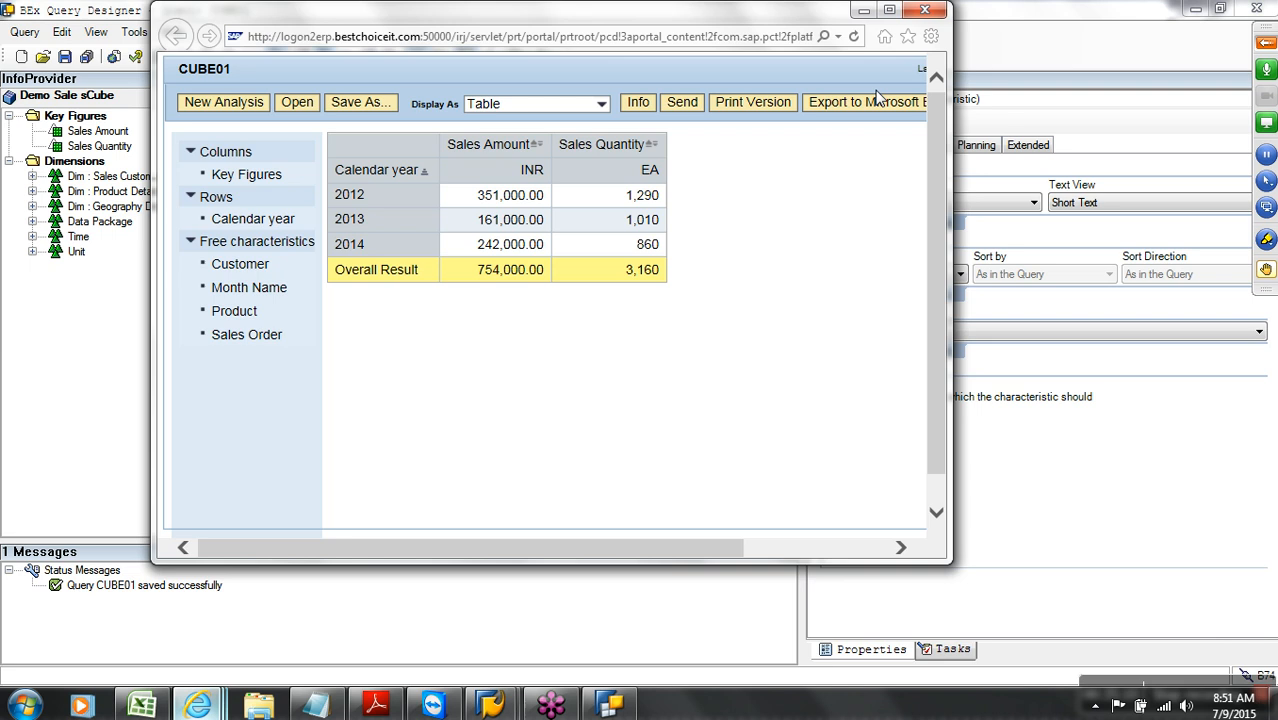
left_click(889, 11)
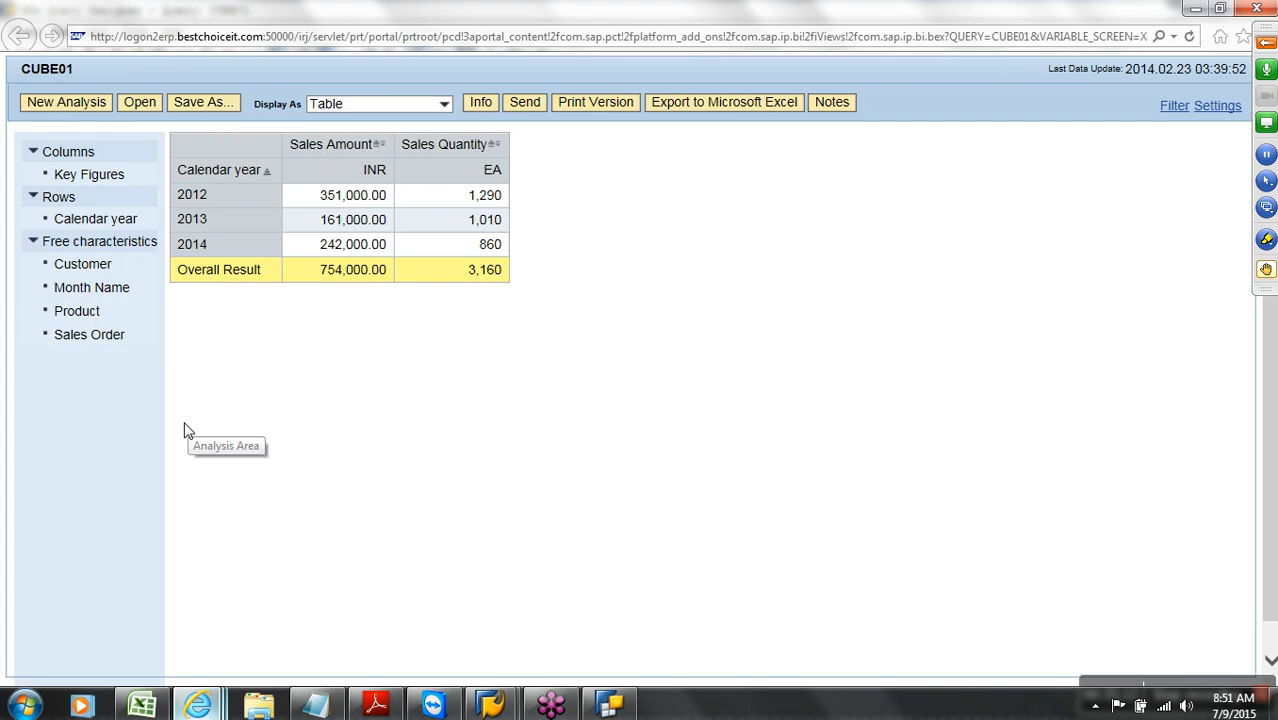
left_click_drag(98, 318, 180, 313)
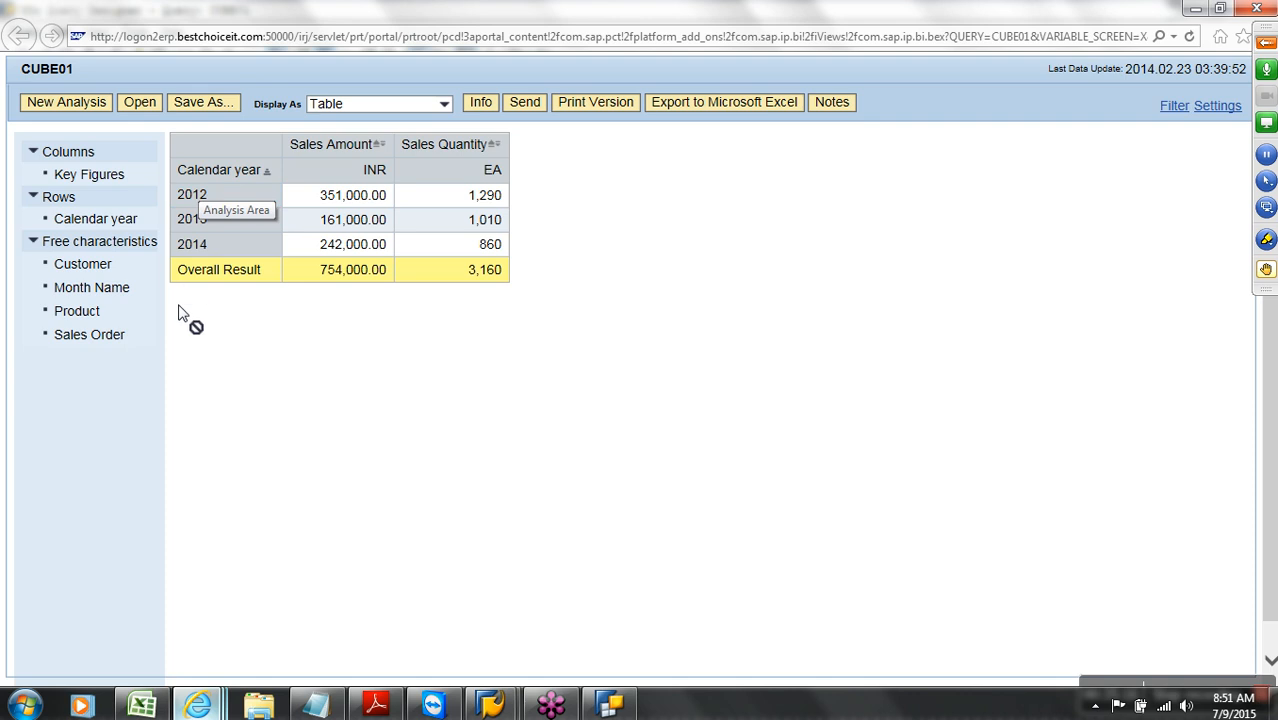
left_click_drag(180, 313, 196, 170)
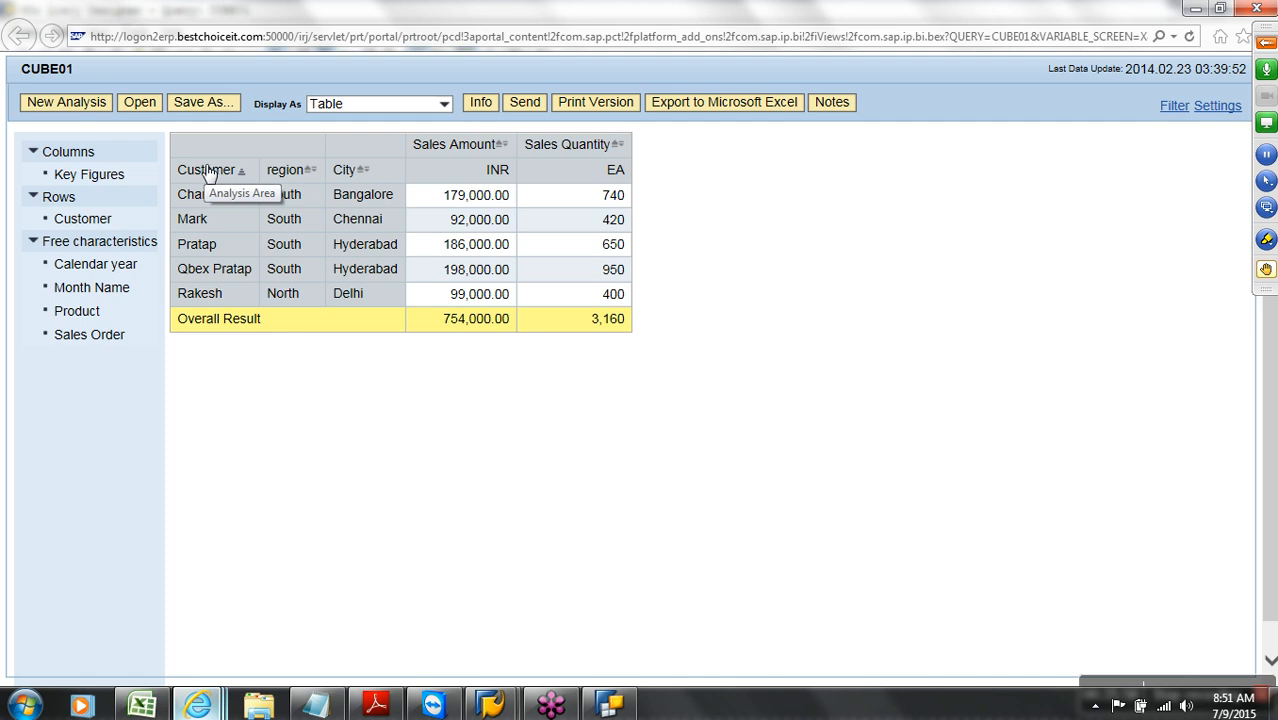
left_click(490, 705)
Leave the CUSTMER master data list and open the Customer InfoObject for change
left_click(505, 670)
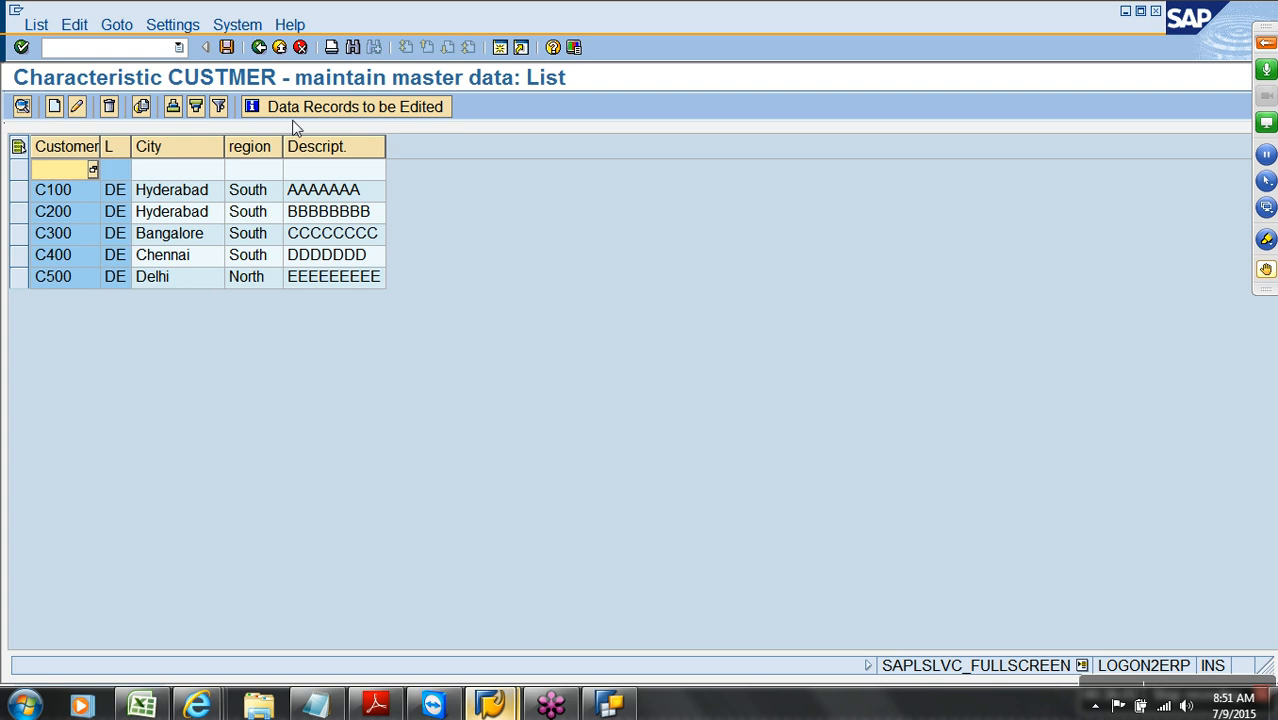
left_click(280, 48)
left_click(282, 54)
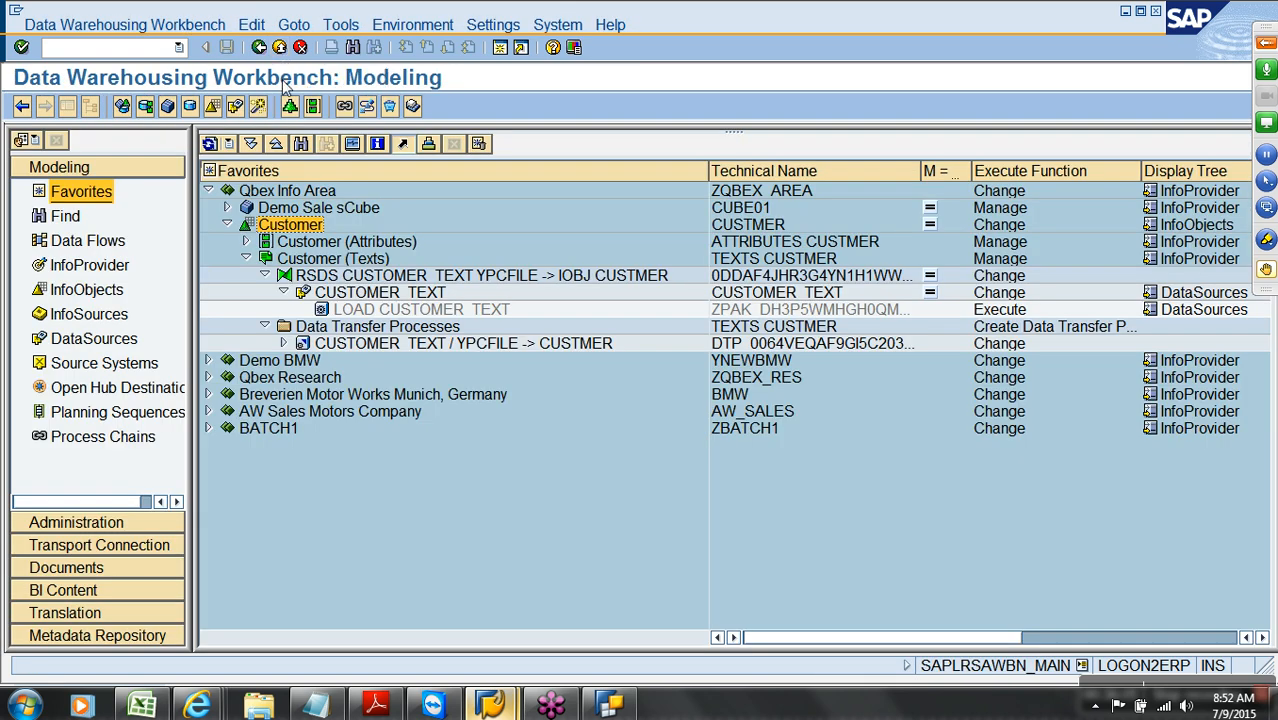
left_click(115, 296)
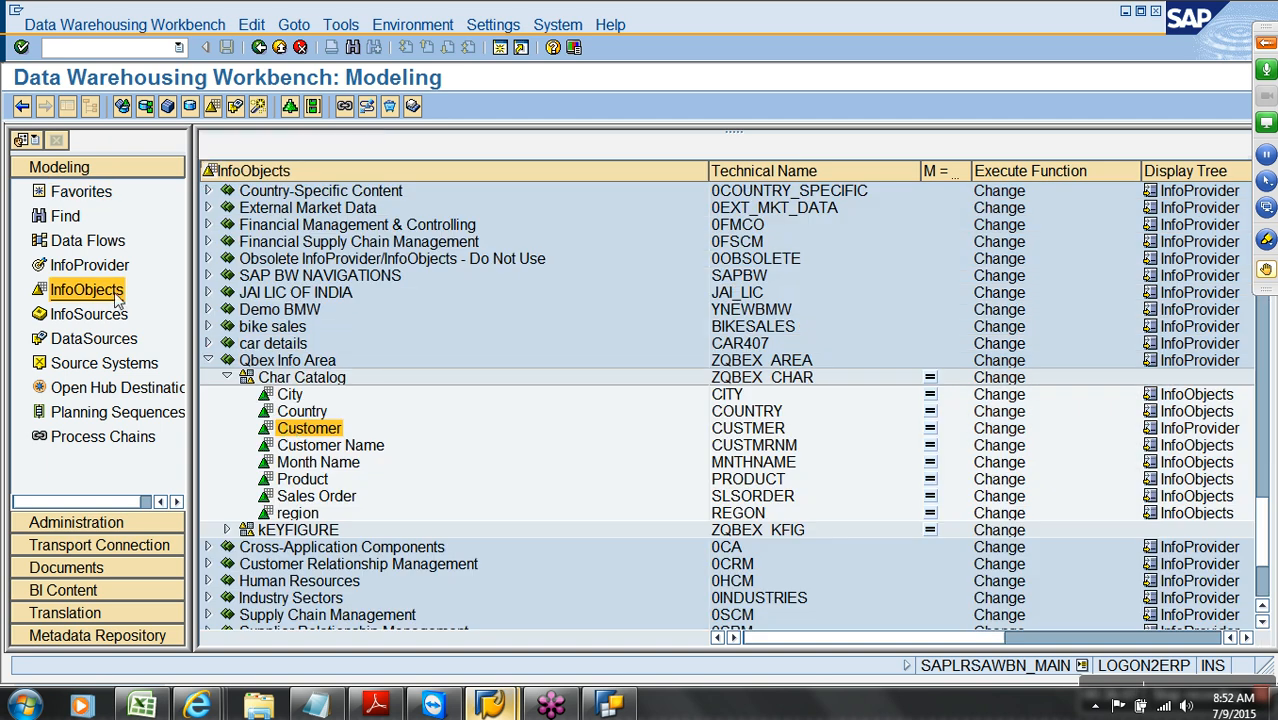
right_click(312, 431)
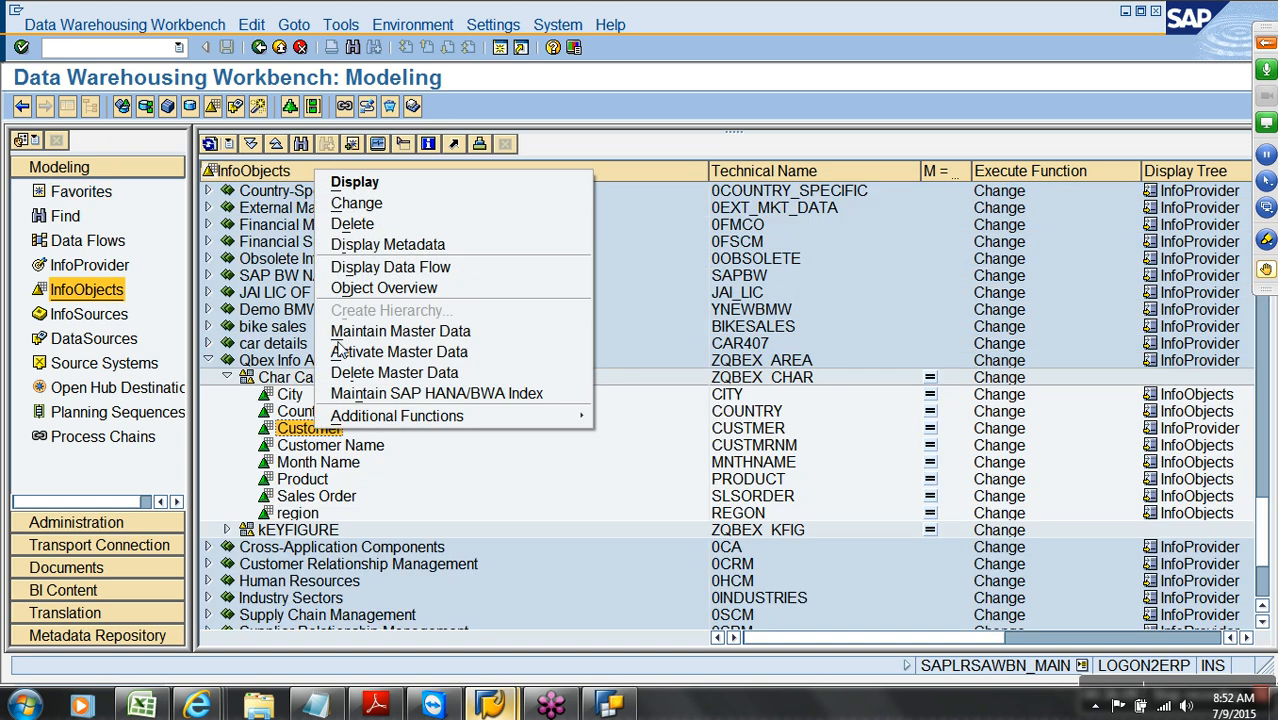
left_click(347, 205)
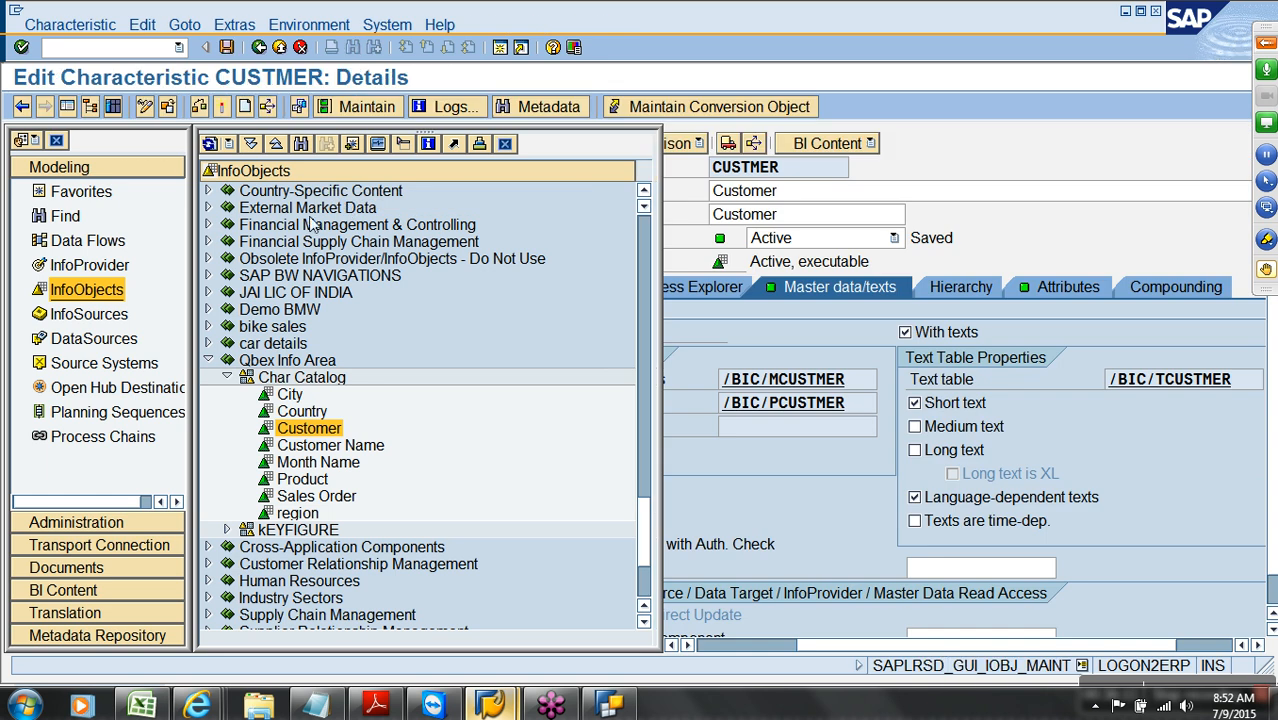
Tick 'with hierarchies' for CUSTMER, activate it, and open hierarchy maintenance
left_click(88, 107)
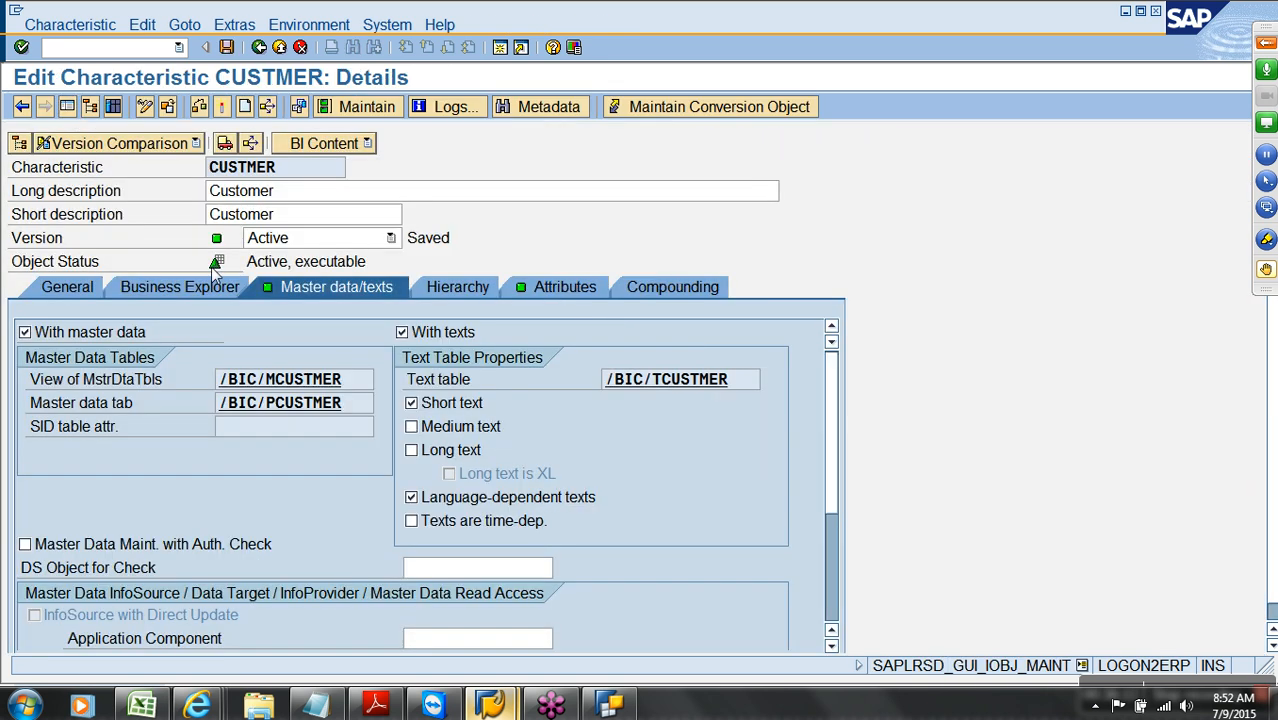
left_click(457, 289)
left_click(102, 331)
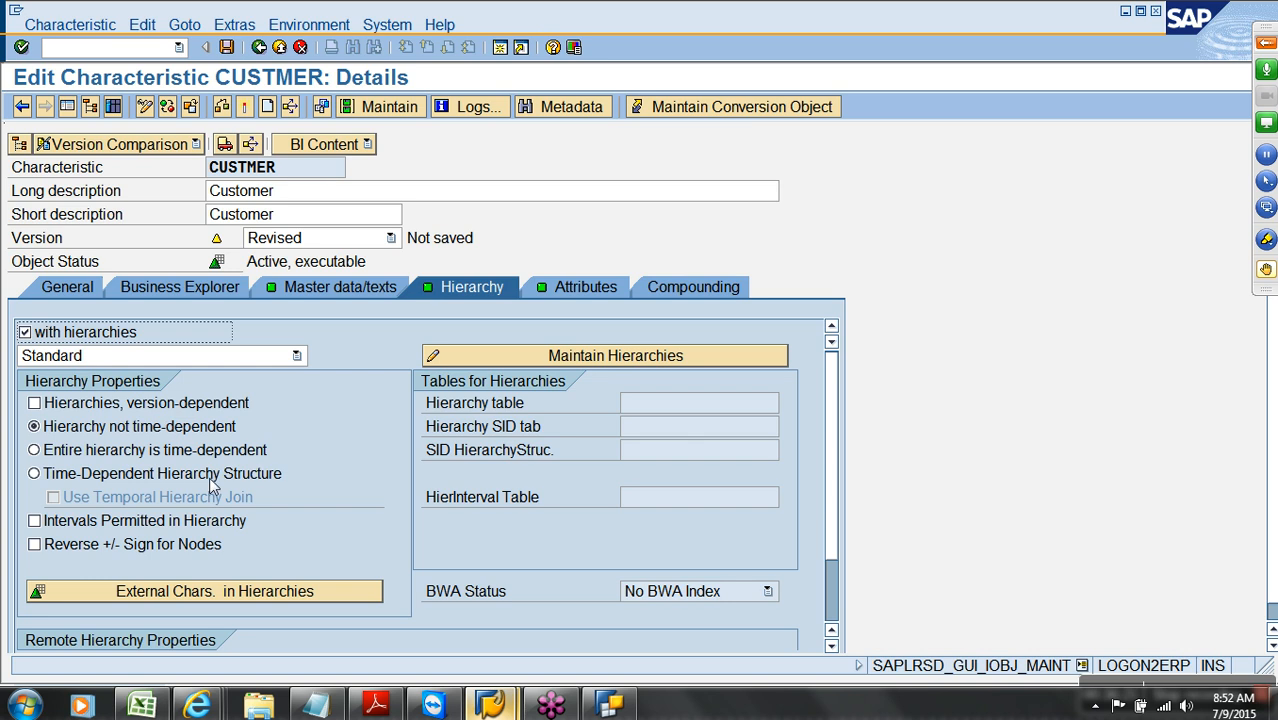
left_click(244, 108)
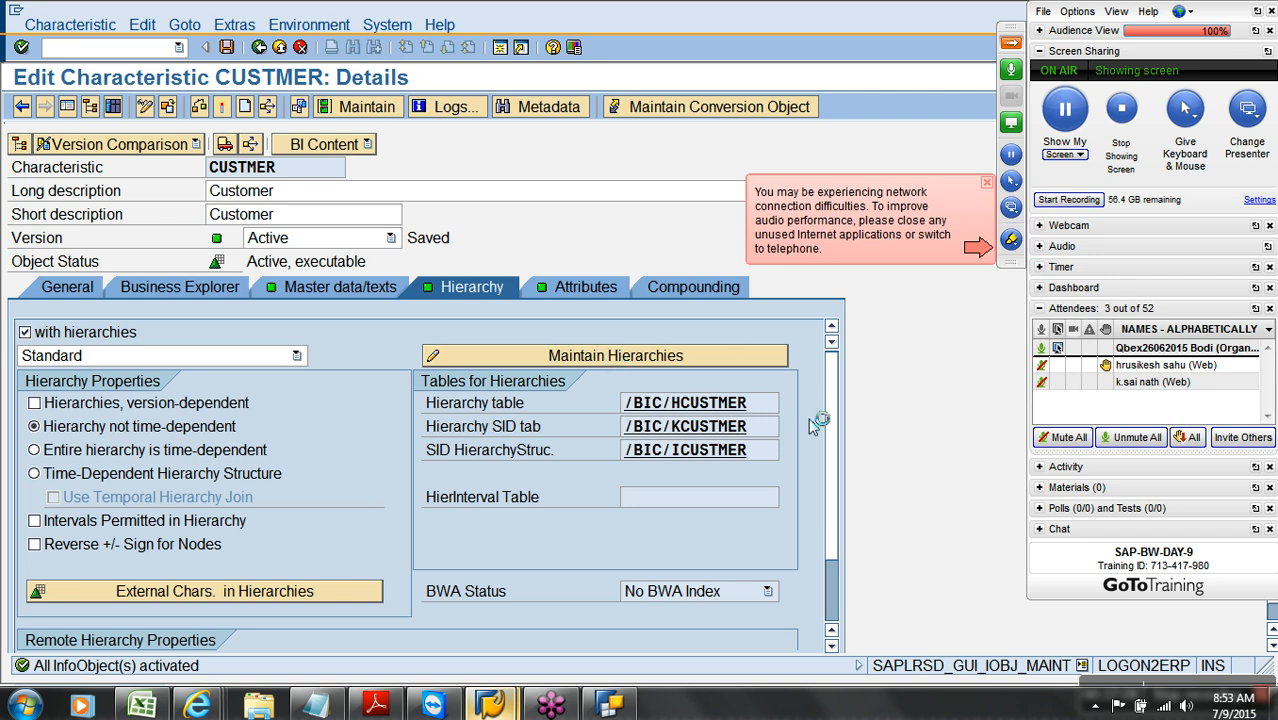
left_click(1008, 45)
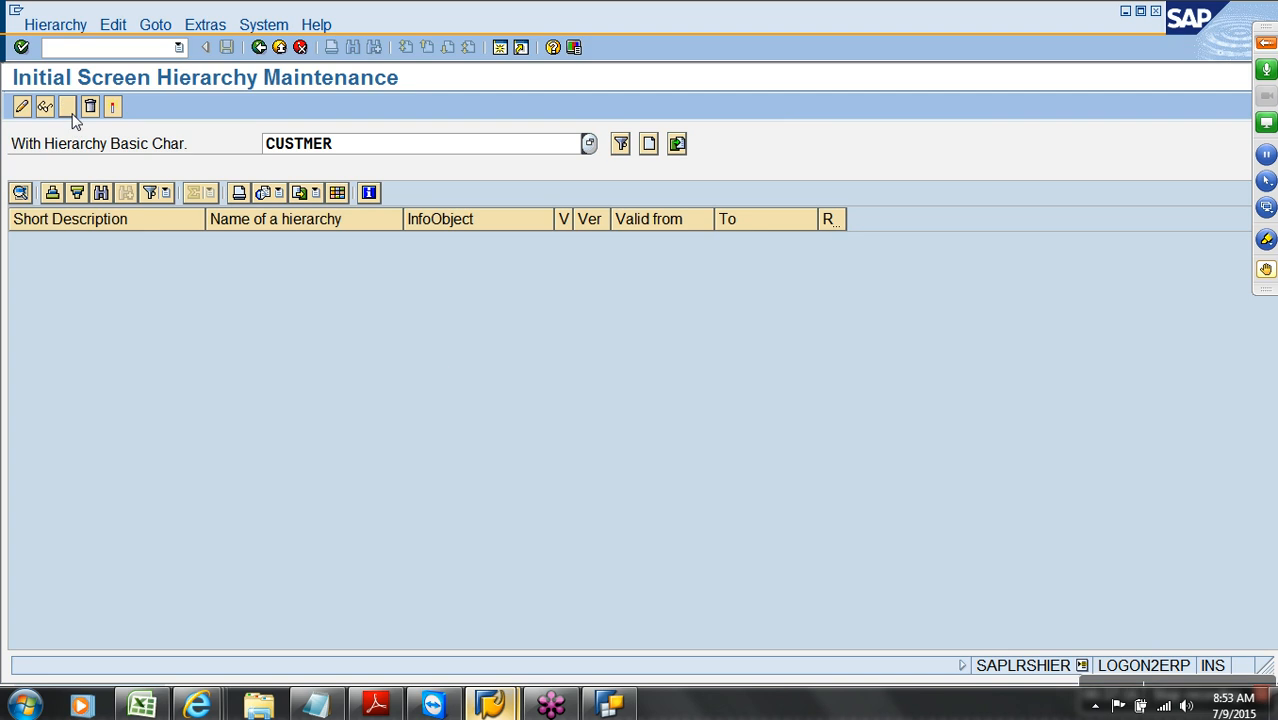
Create hierarchy ZTEST_HIER_CUSTOMERTYPE, reusing the name as its short description
left_click(647, 146)
type("Z")
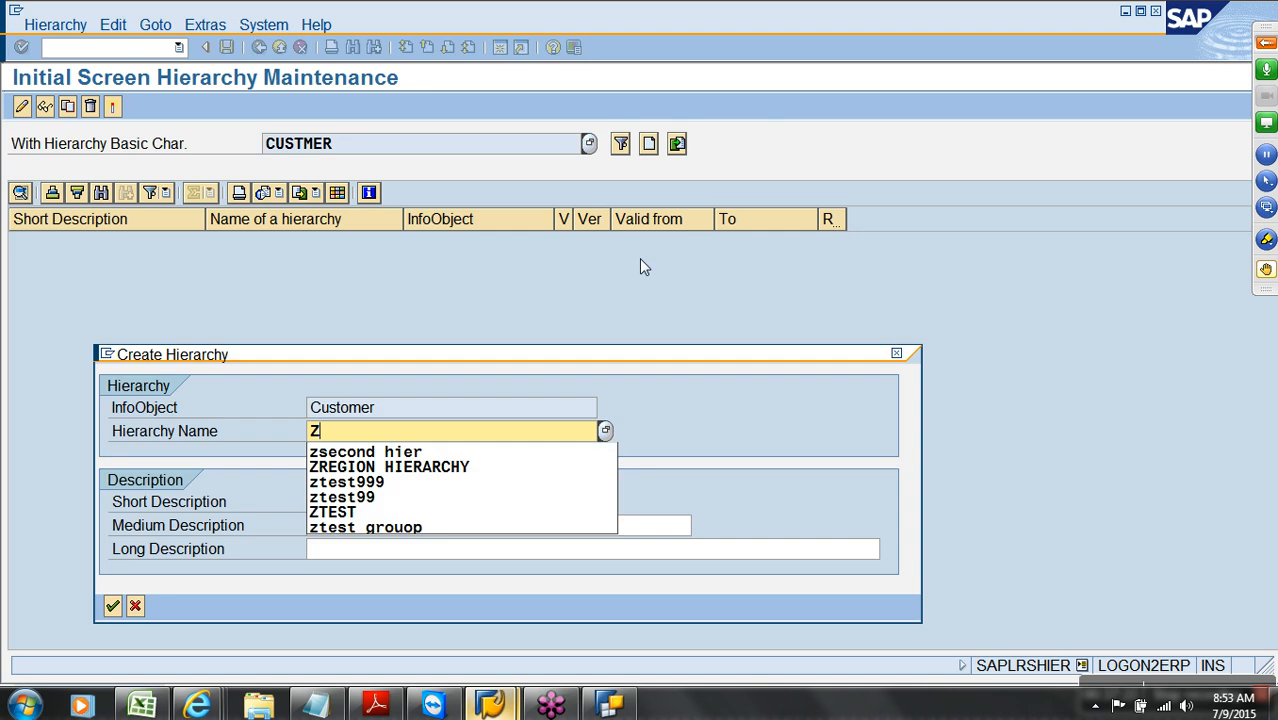
type("TEST_HIER")
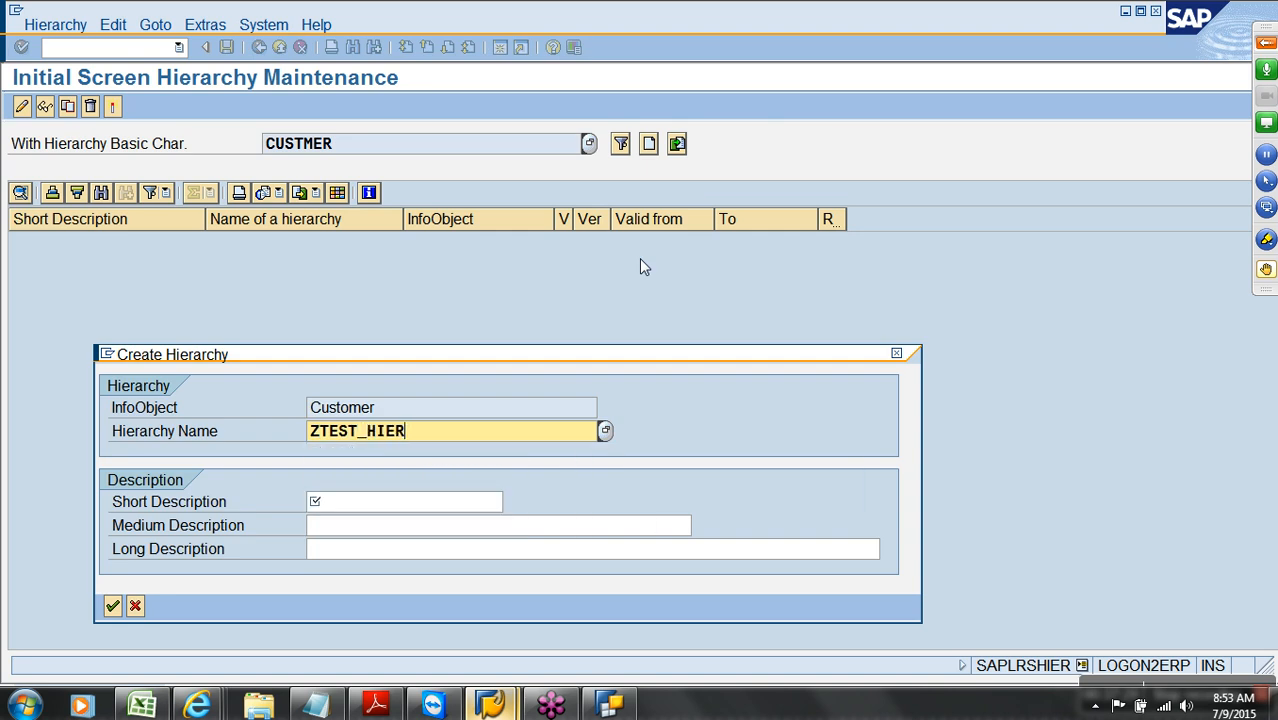
type("_CUSTOMERTYPE")
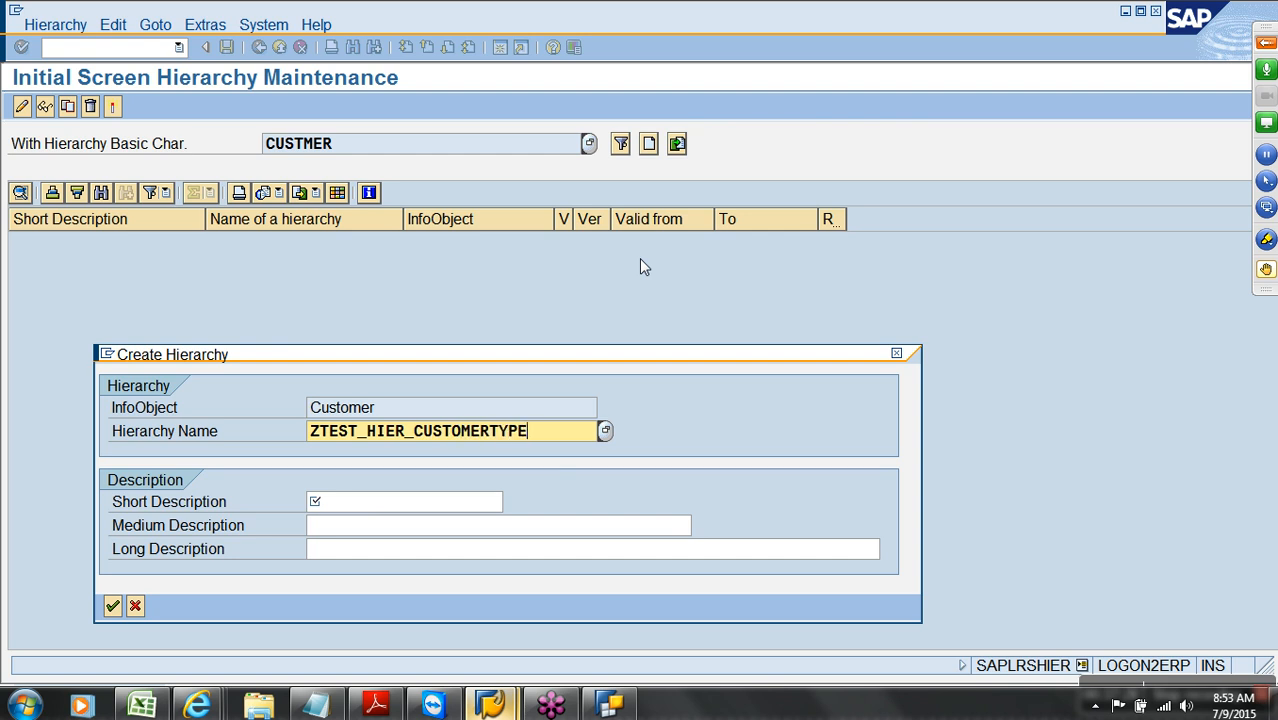
left_click_drag(593, 428, 305, 443)
key("ctrl+c")
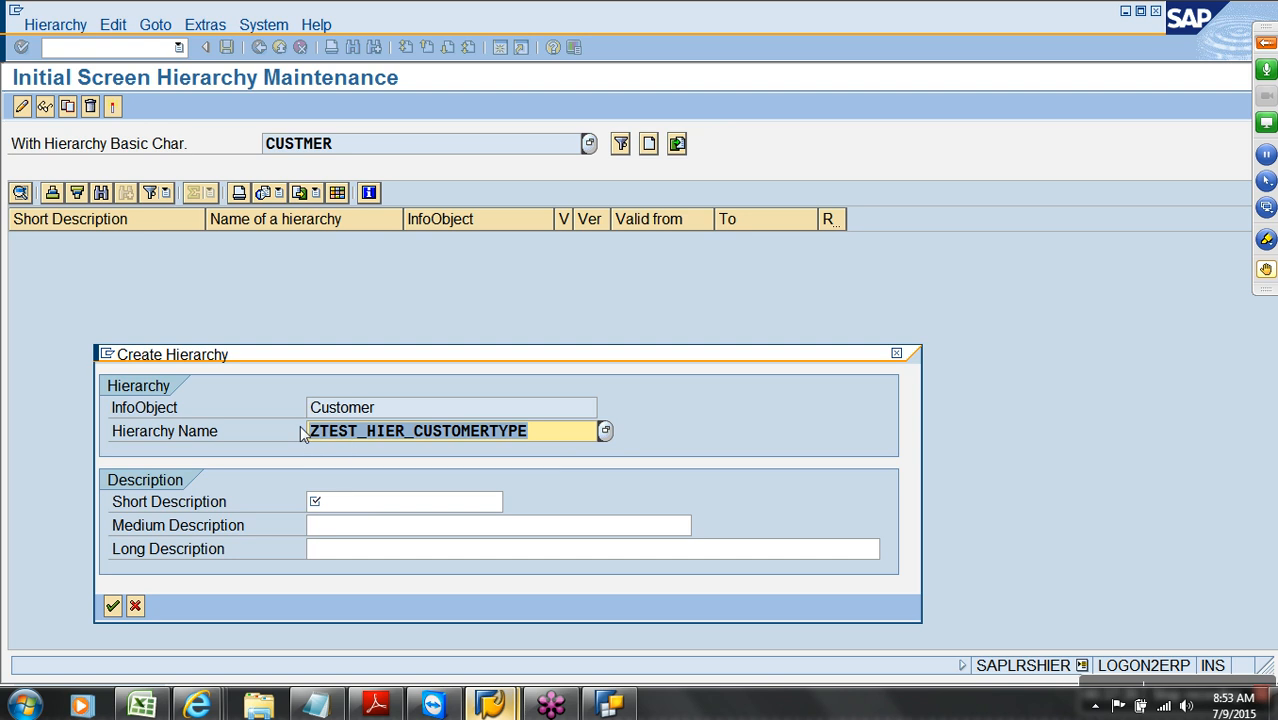
left_click(378, 510)
key("ctrl+v")
key("Return")
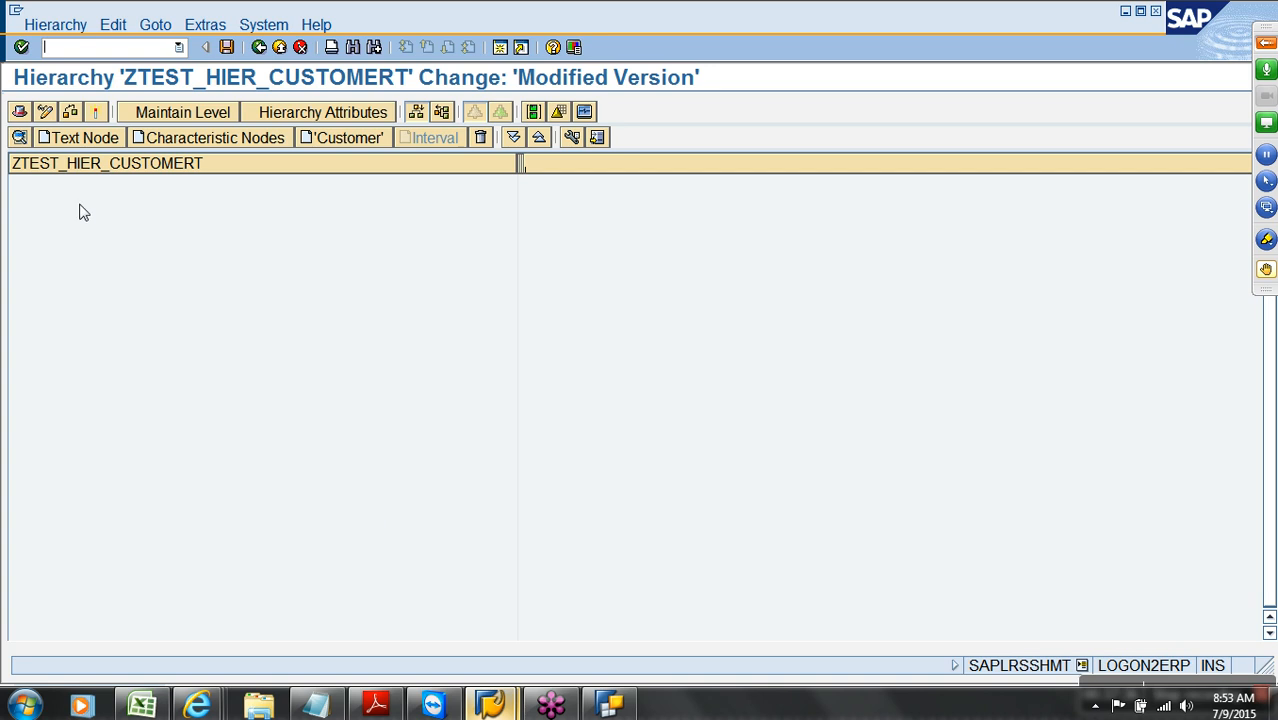
Add a root text node ALL with short description ALL
left_click(78, 140)
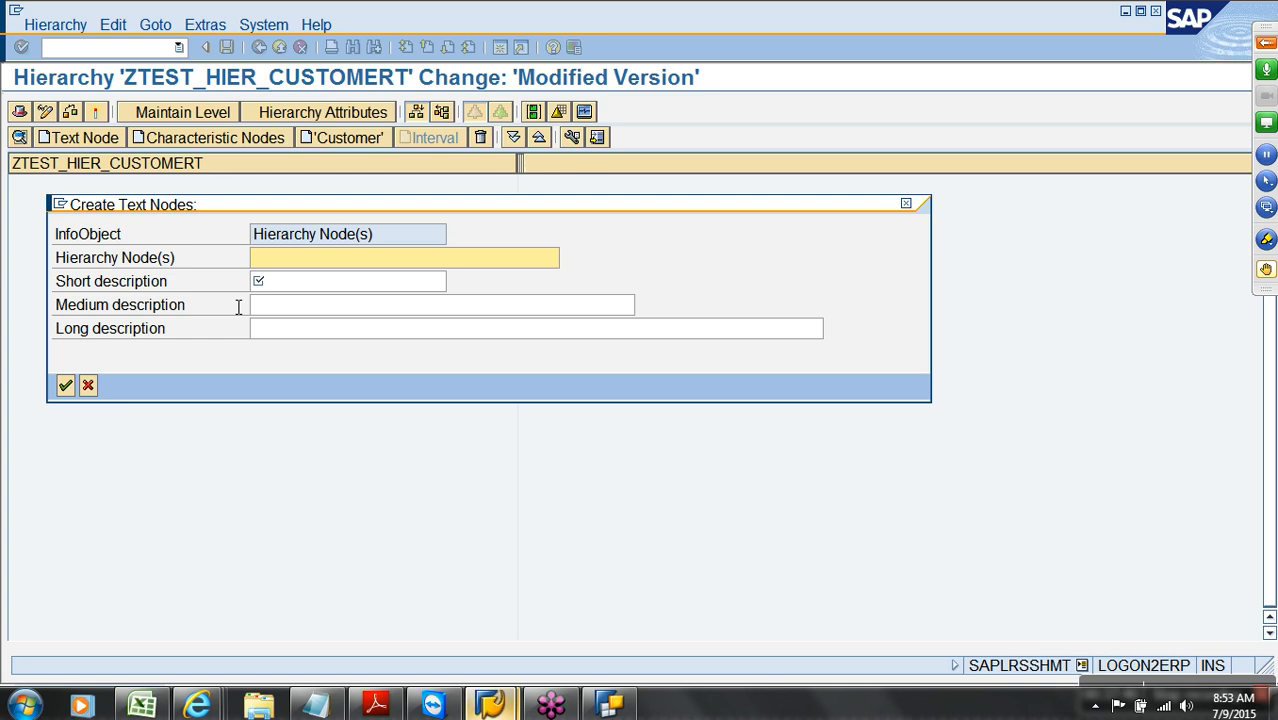
type("ALL")
key("Tab")
type("ALL")
key("Return")
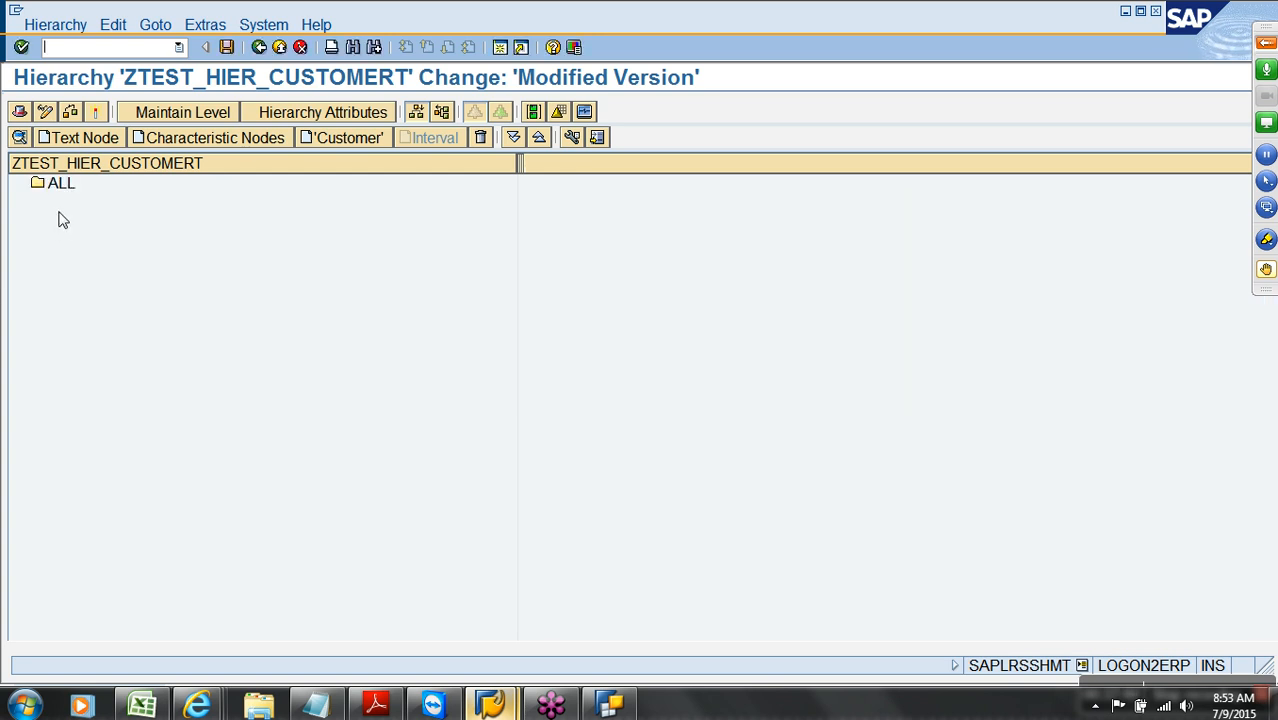
Add a PLATINUM text node under ALL
left_click(59, 186)
left_click(69, 138)
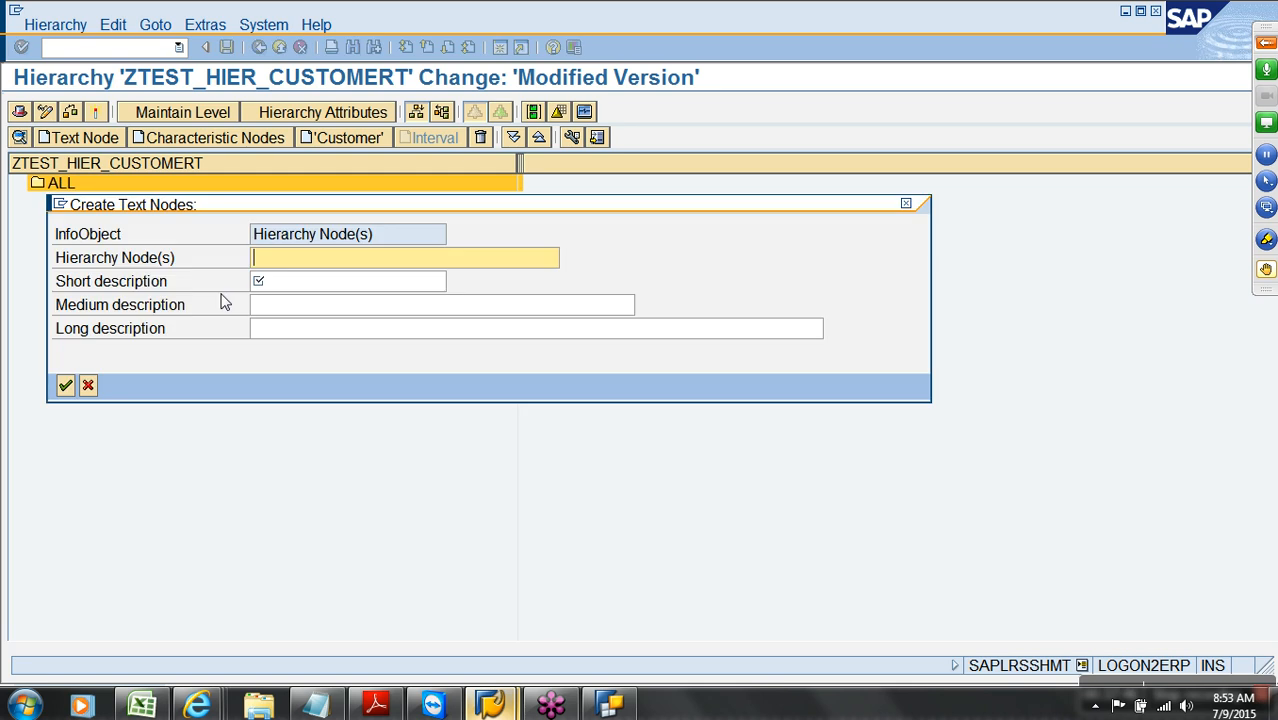
type("PLATINUM")
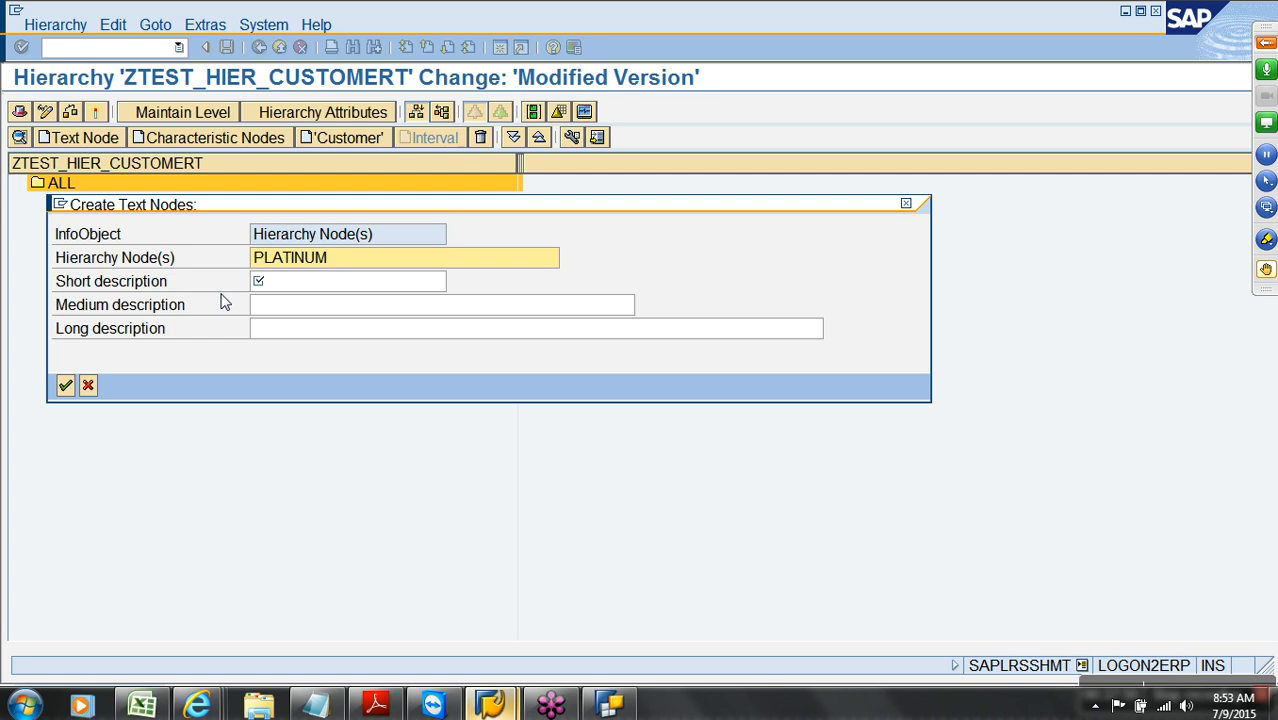
key("Tab")
type("PLA")
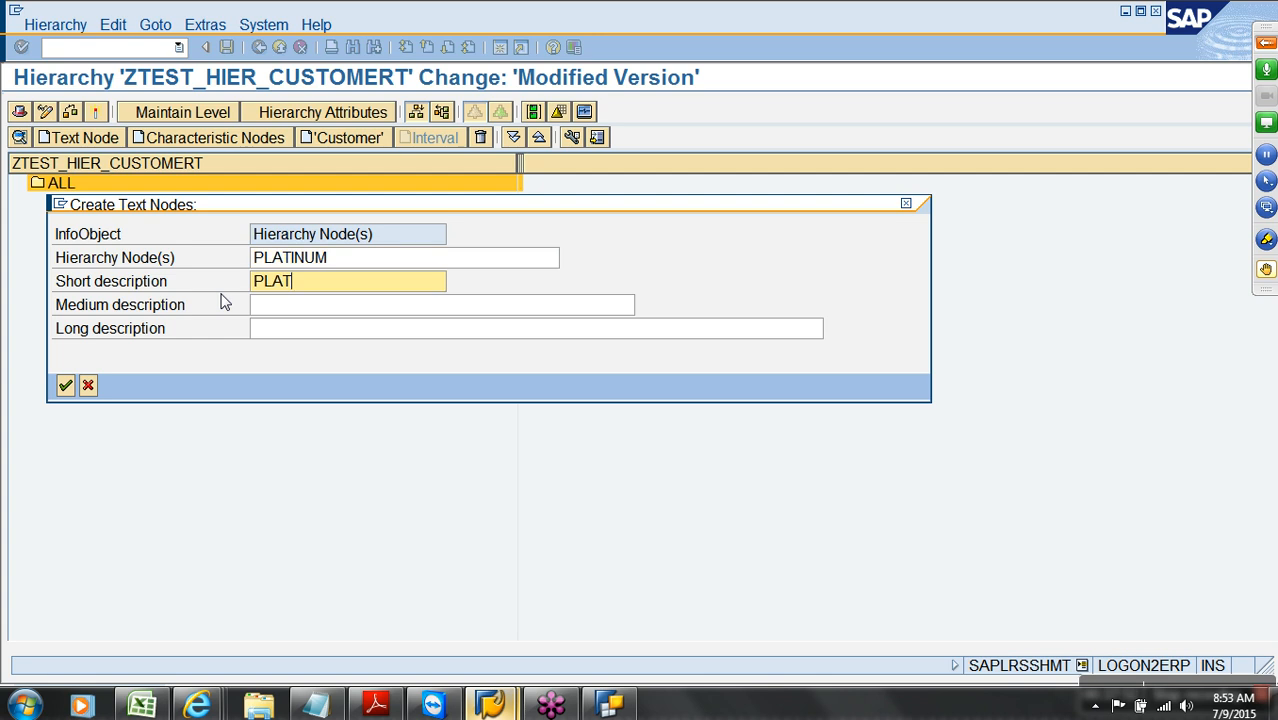
type("TINUM")
key("Return")
Add GOLD and SILVER text nodes under ALL
left_click(79, 140)
type("GOLD")
key("Tab")
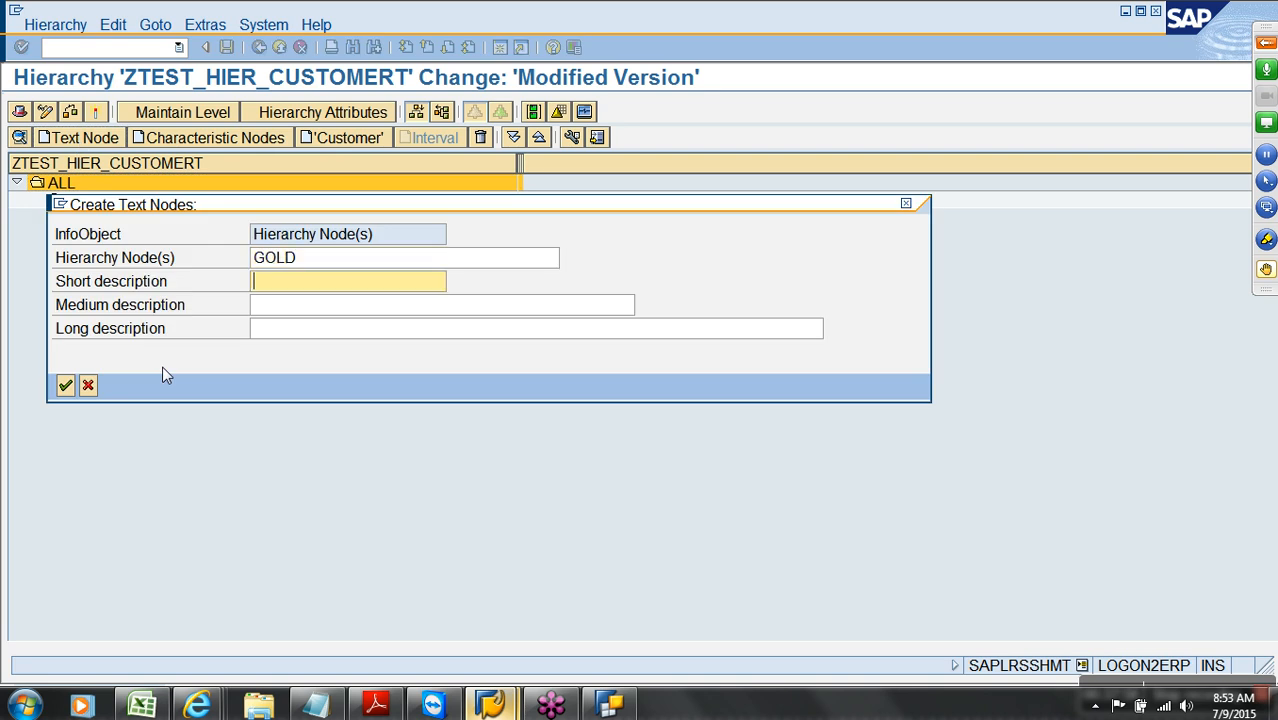
type("GOLD")
key("Return")
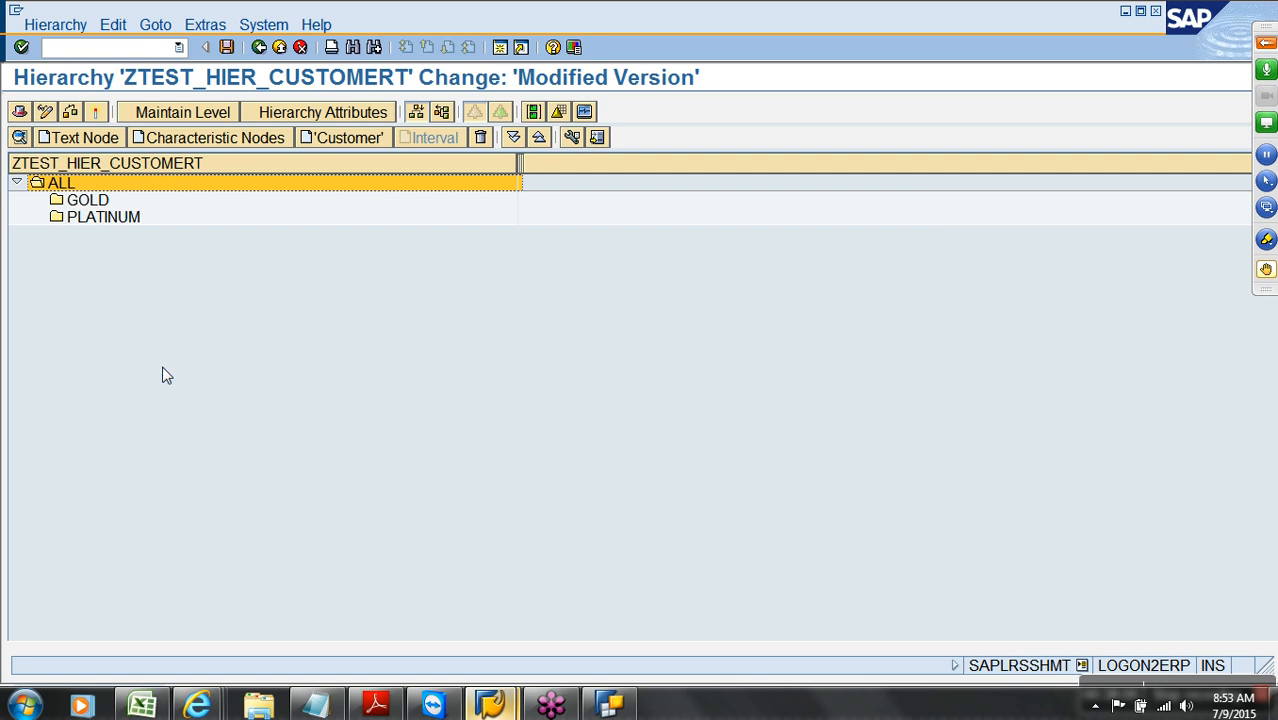
left_click(99, 140)
type("SILVER")
key("Tab")
type("SILVER")
key("Return")
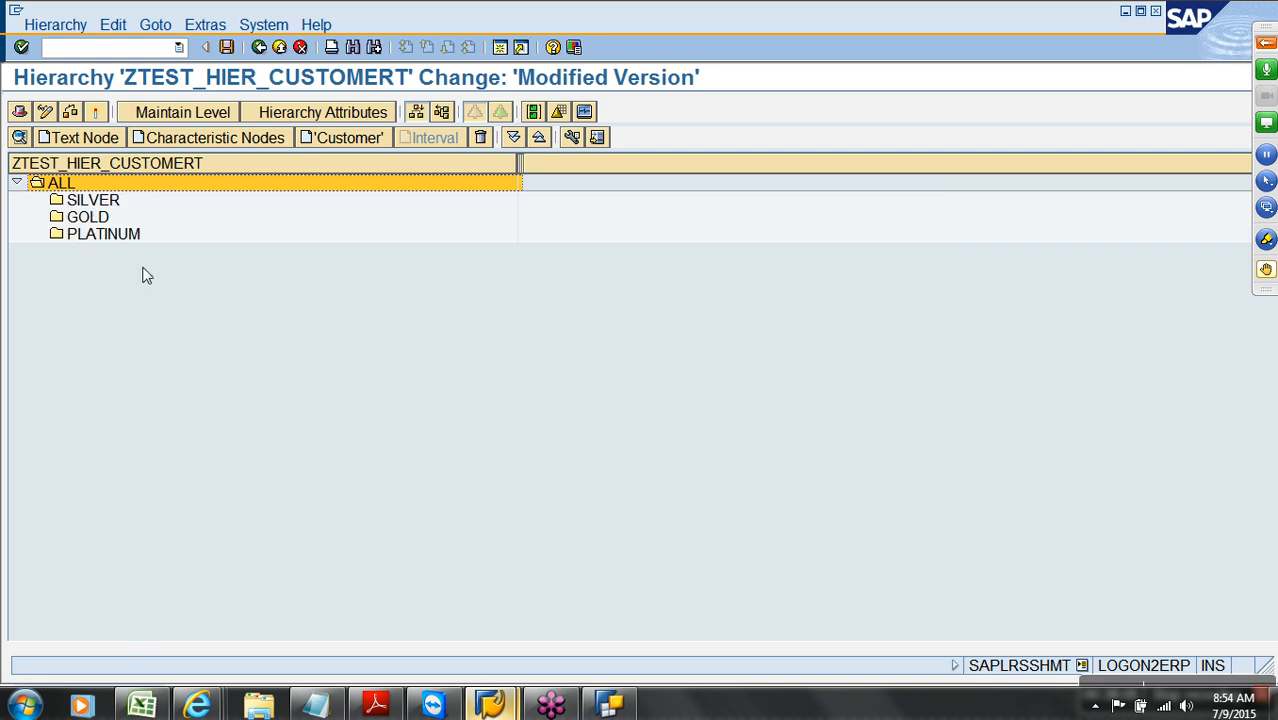
left_click(122, 236)
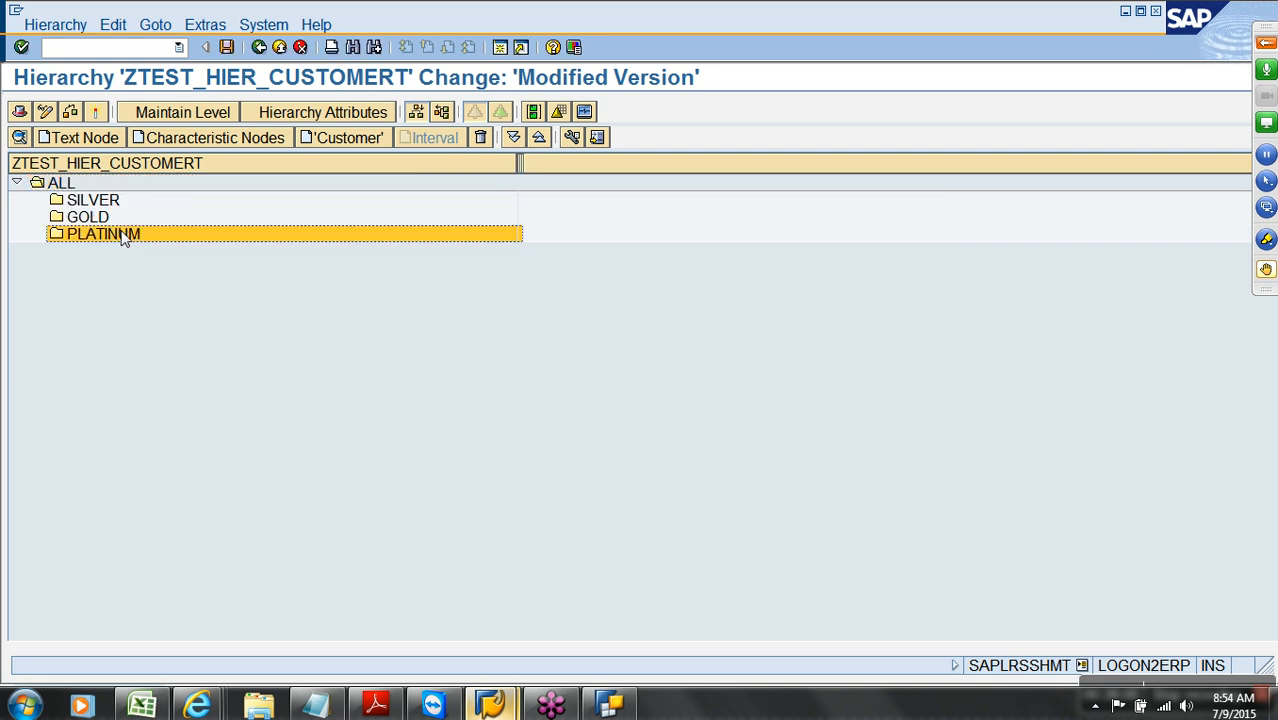
Assign customers C100 and C200 to the PLATINUM node
left_click(354, 140)
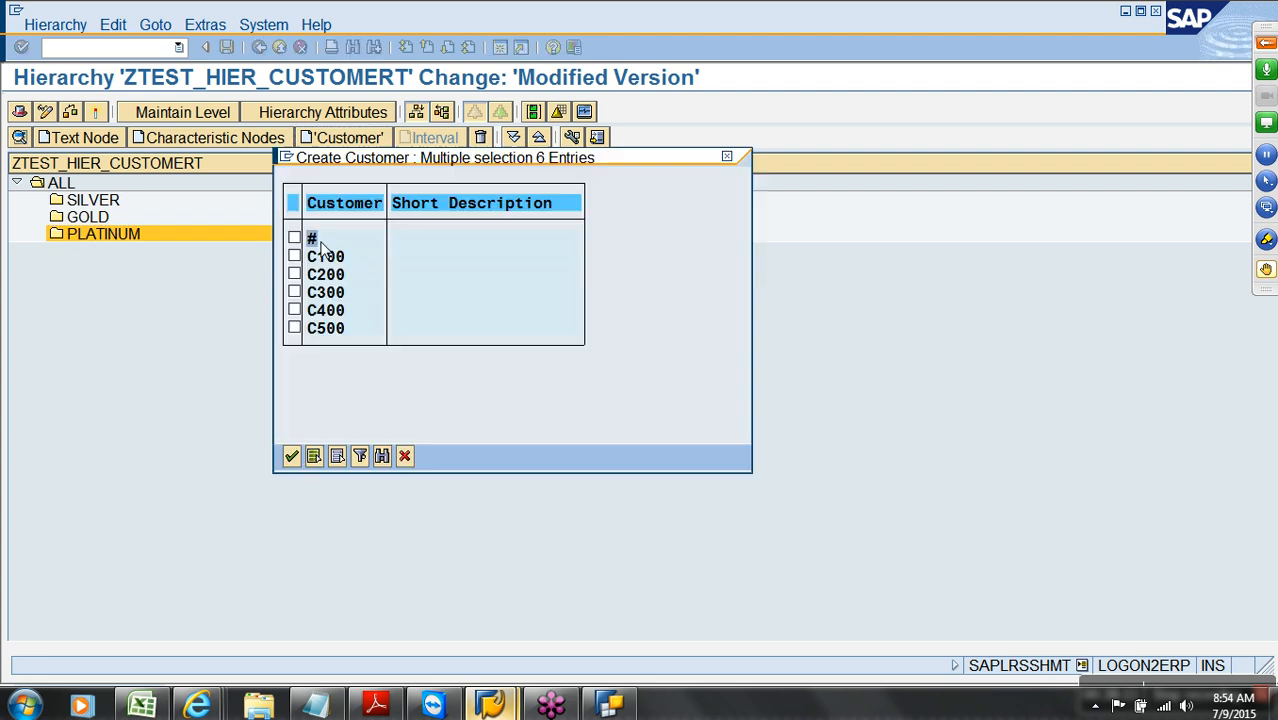
left_click(294, 256)
left_click(294, 274)
left_click(291, 456)
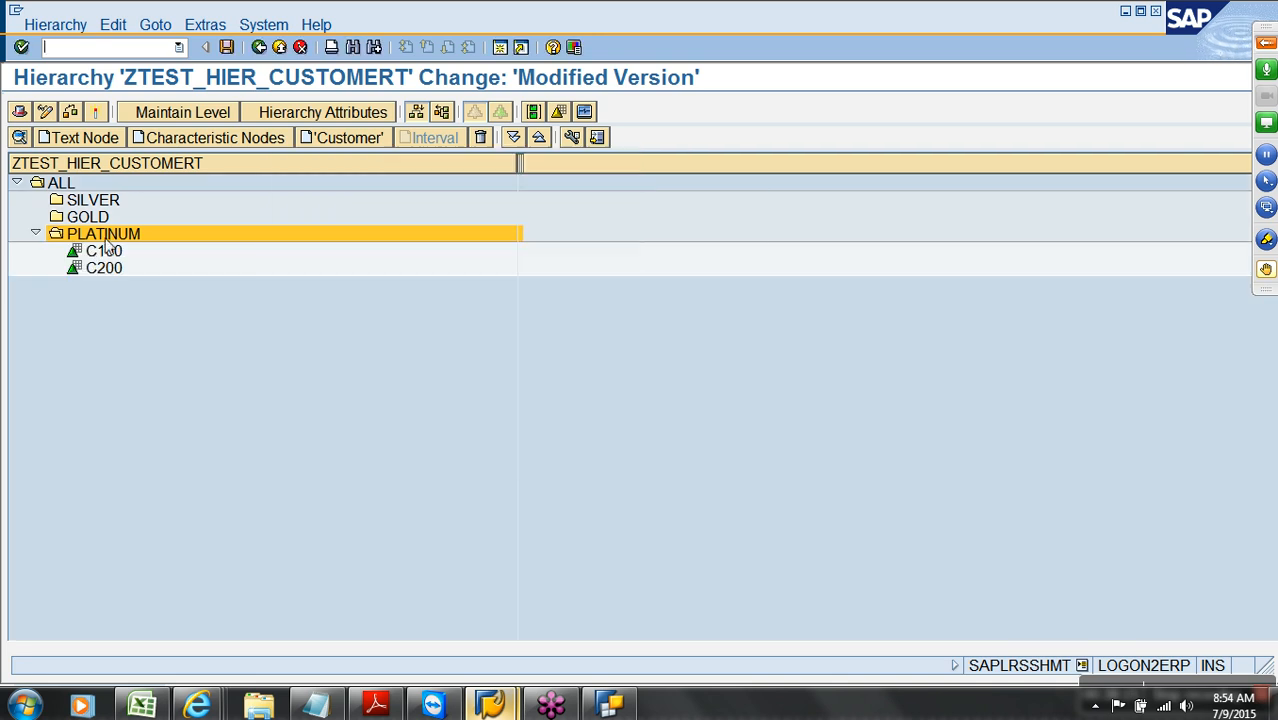
Assign customer C300 to the SILVER node
left_click(98, 207)
left_click(322, 140)
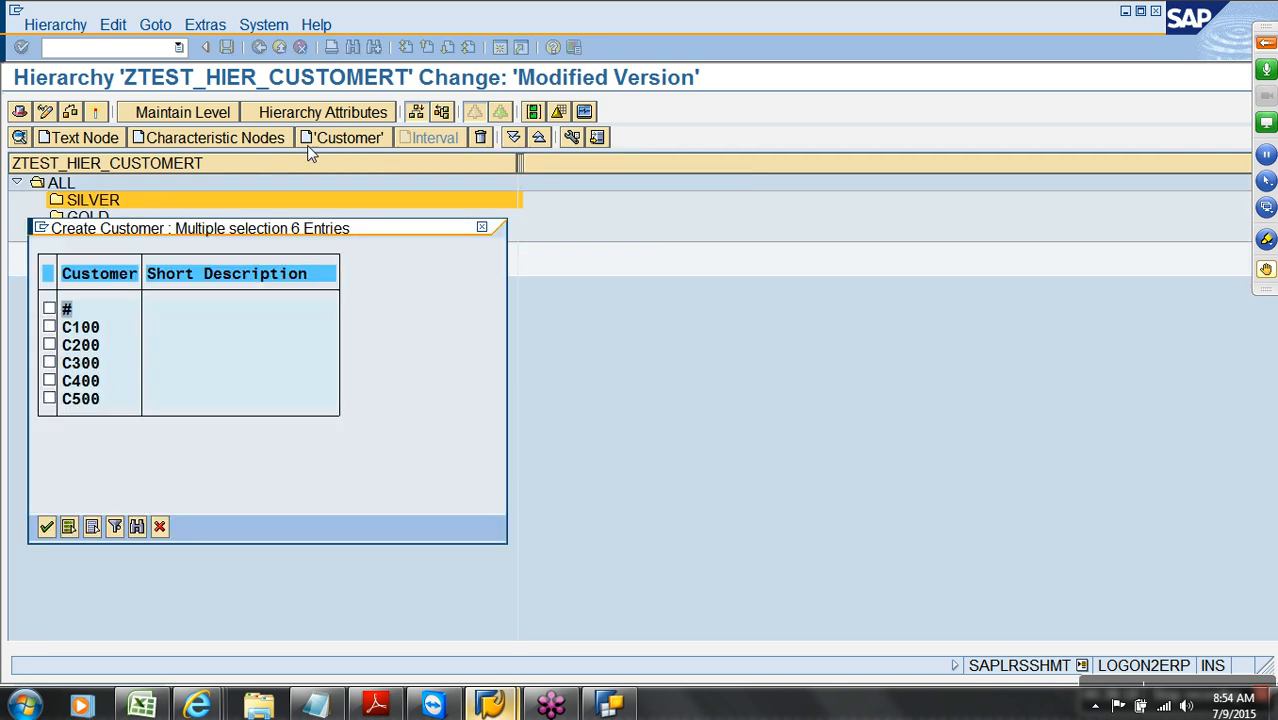
left_click(49, 362)
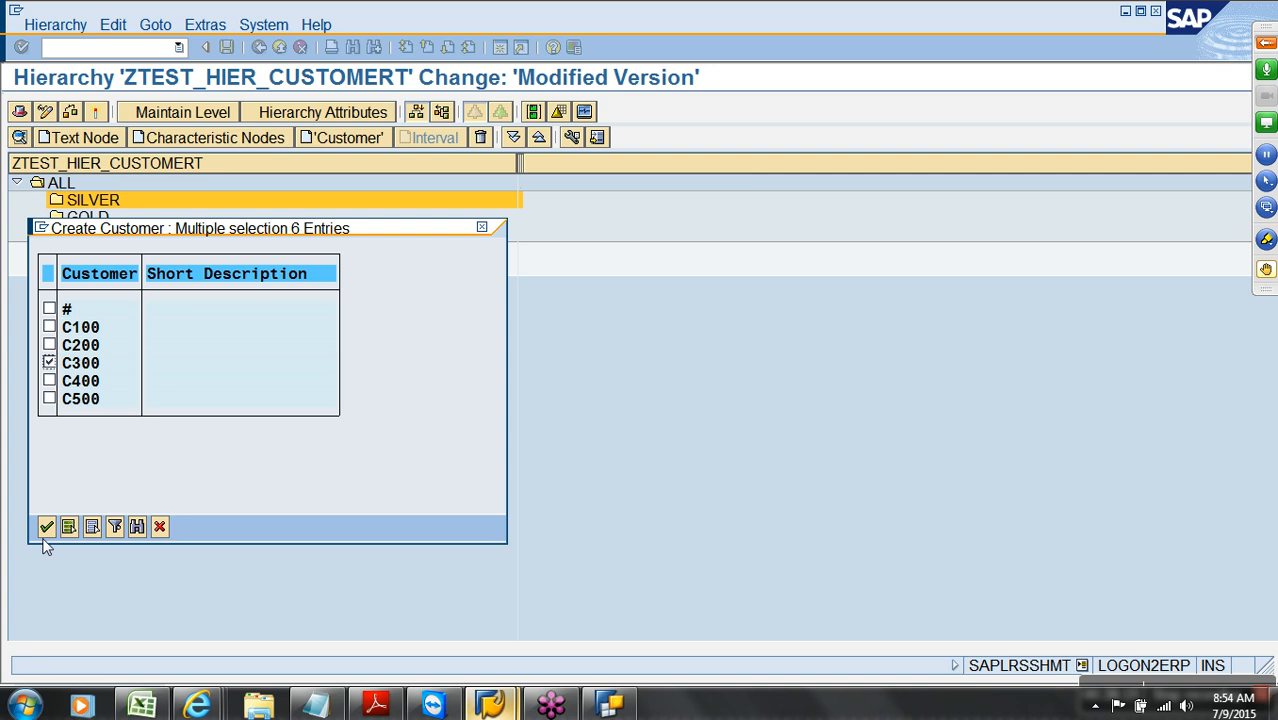
left_click(46, 527)
Assign customers C400 and C500 to GOLD and leave the hierarchy editor
left_click(101, 236)
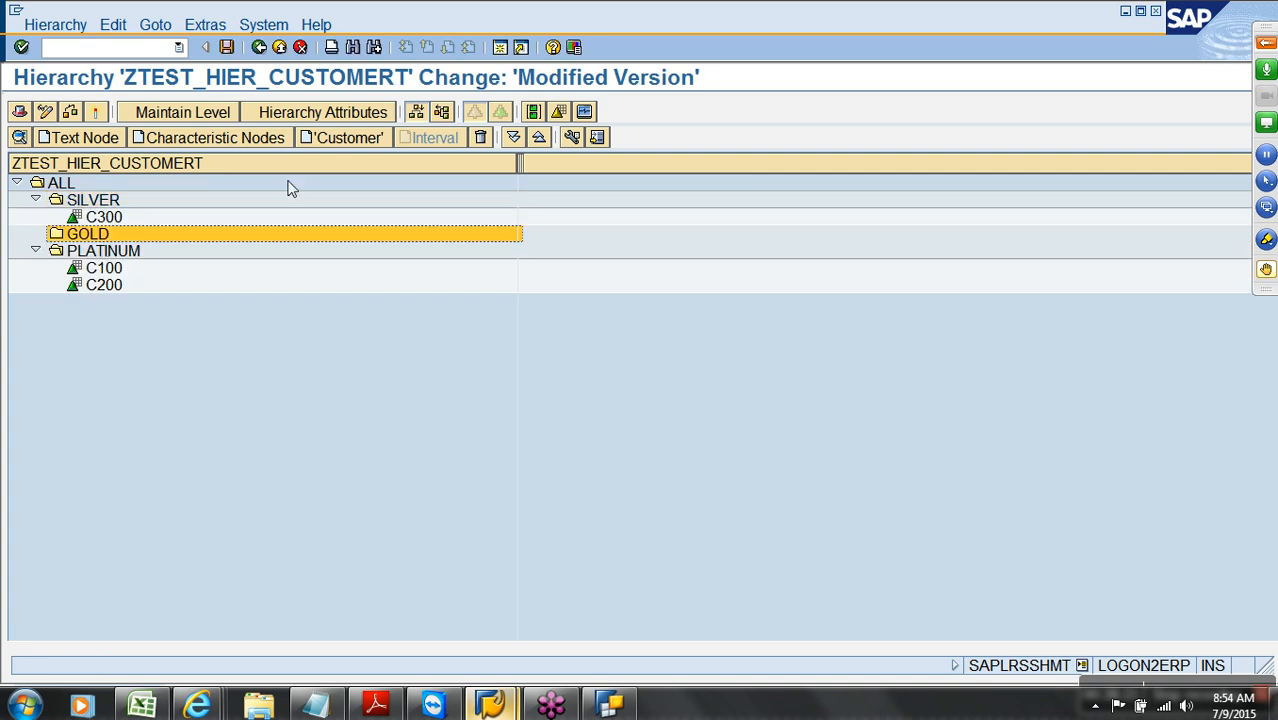
left_click(330, 137)
left_click(49, 404)
left_click(49, 422)
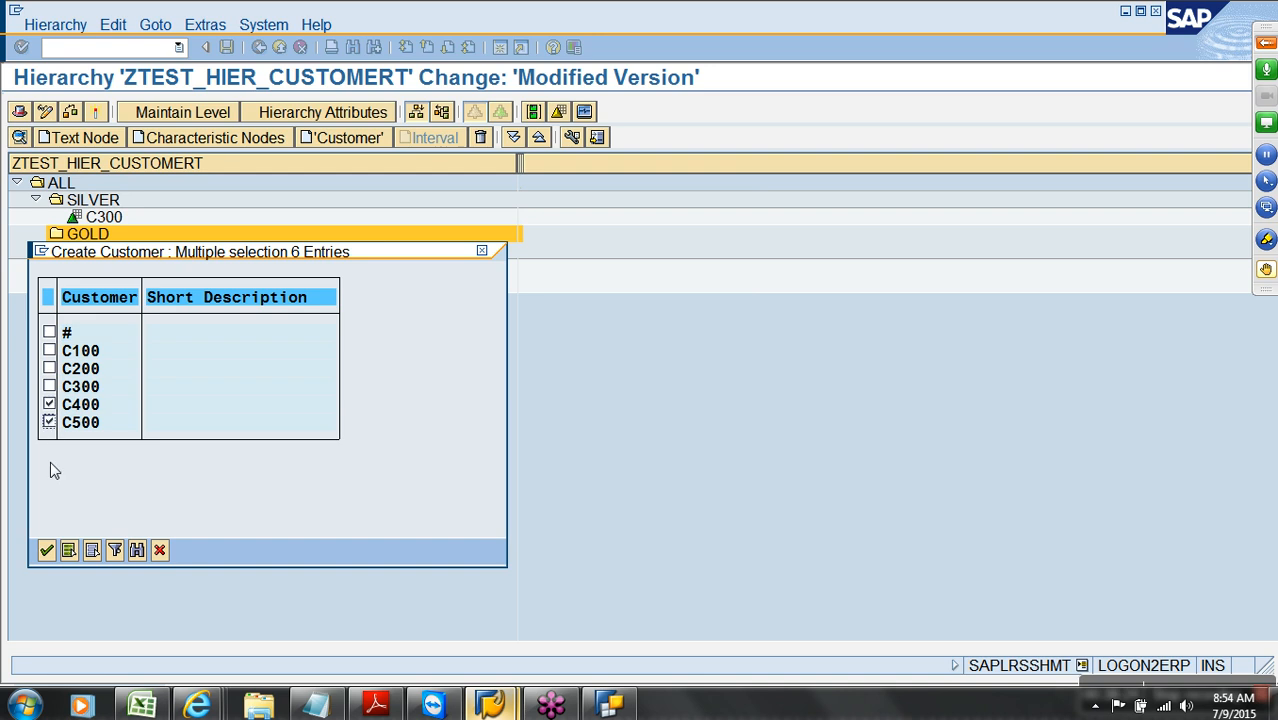
left_click(46, 550)
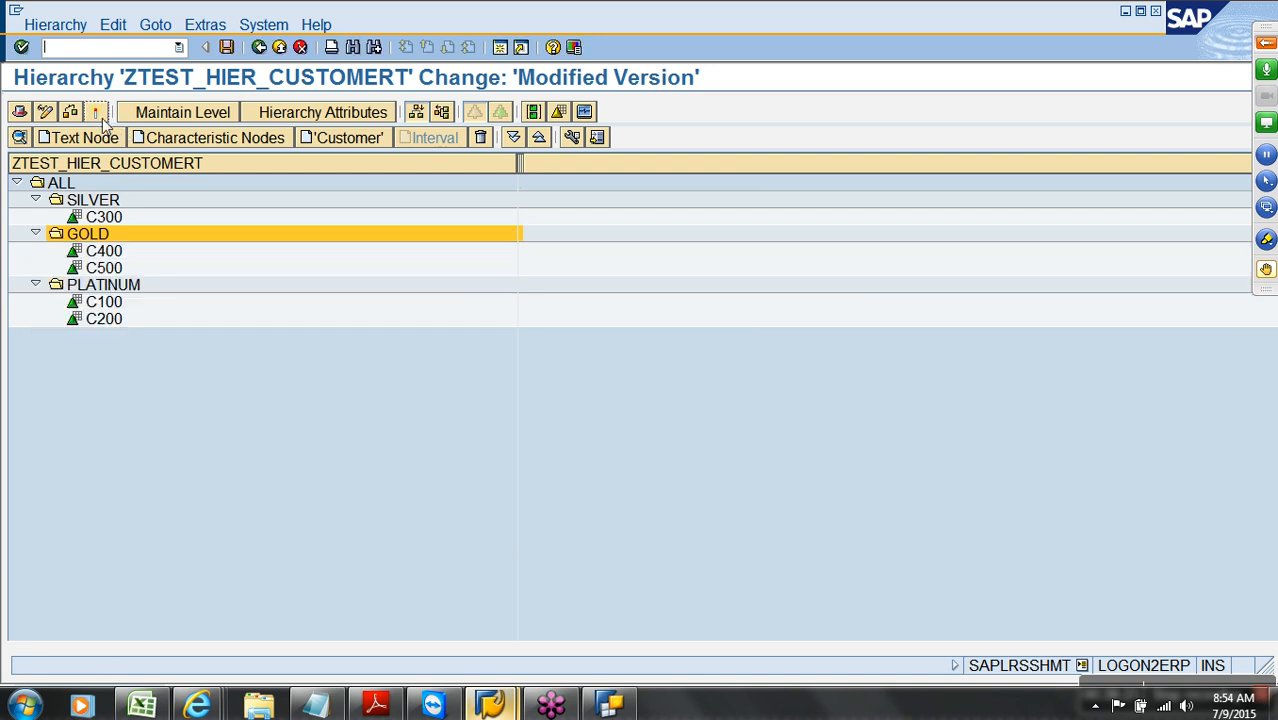
left_click(279, 48)
Return from the Customer characteristic details to the Modeling InfoObjects tree
left_click(279, 48)
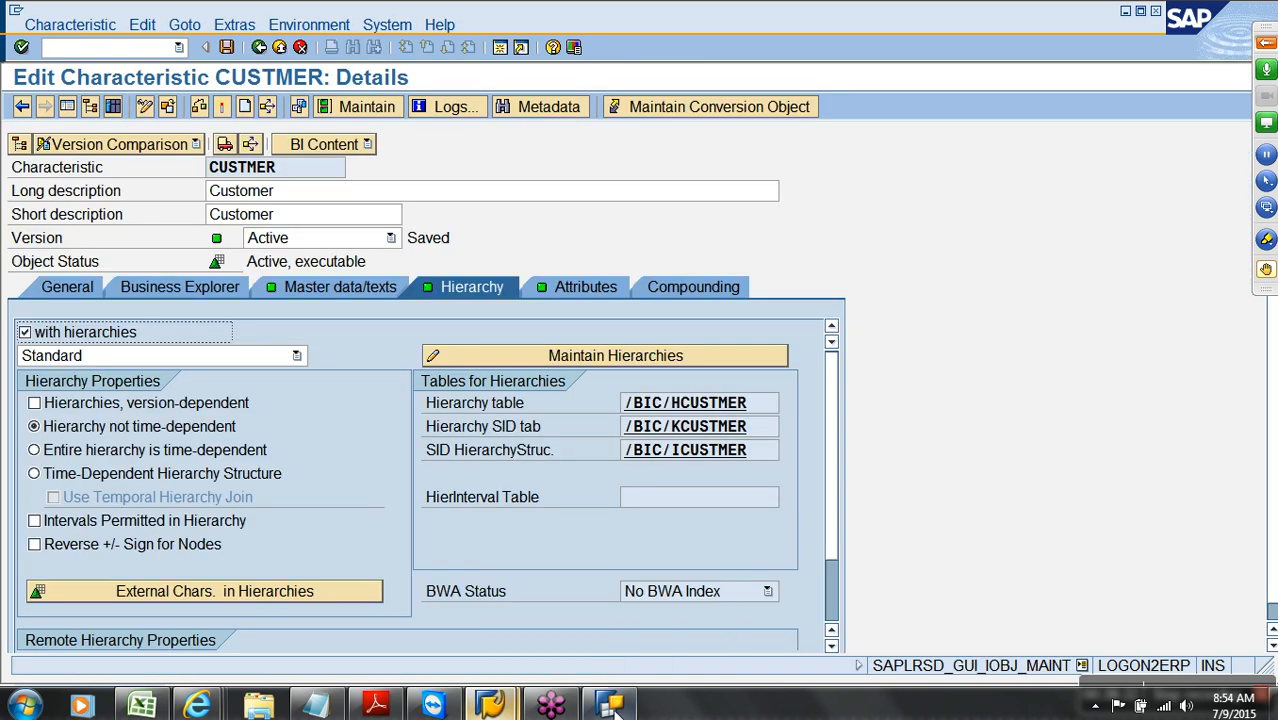
left_click(612, 706)
left_click(607, 705)
left_click(280, 48)
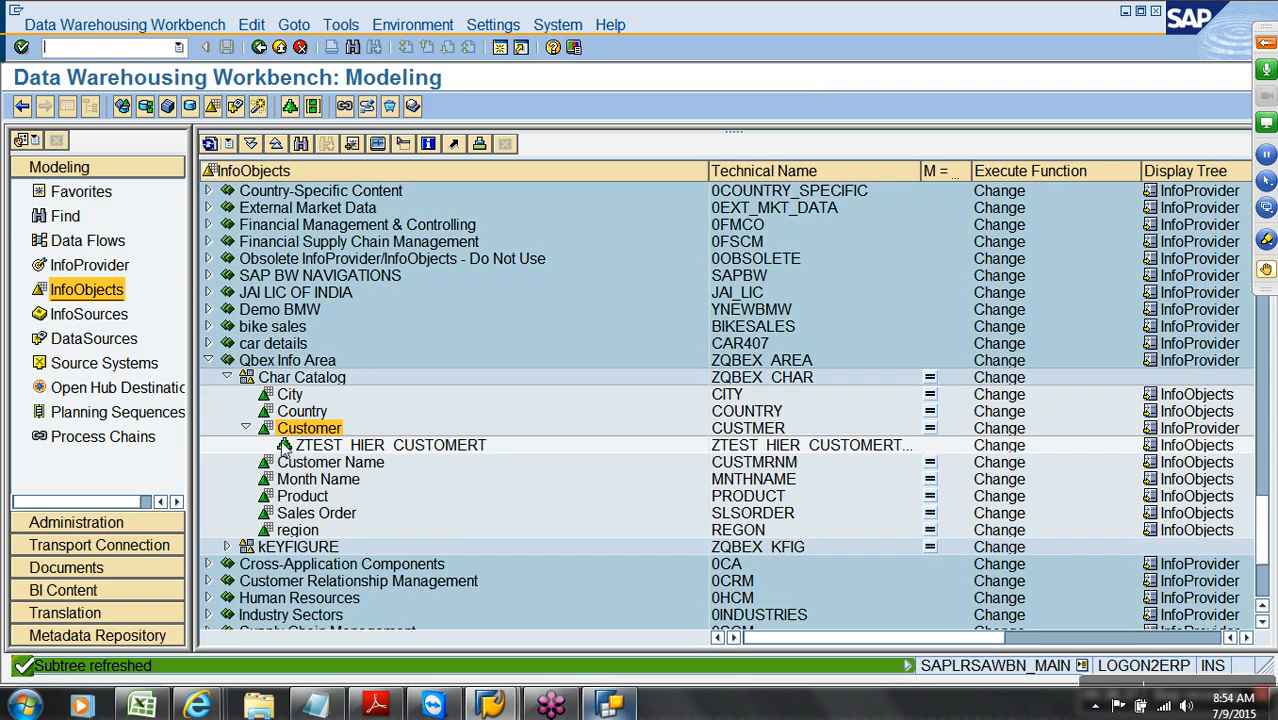
Display hierarchy ZTEST_HIER_CUSTOMERT with PLATINUM, GOLD and SILVER expanded, then close Query Designer
right_click(345, 447)
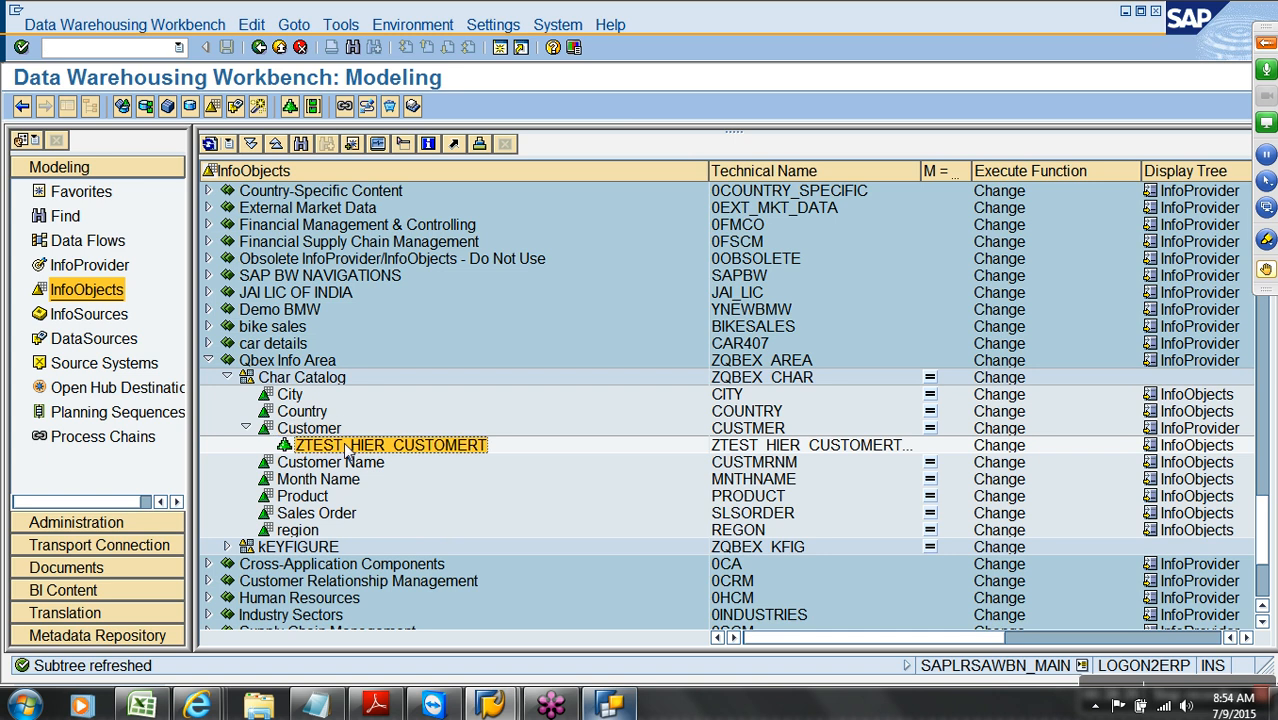
left_click(372, 456)
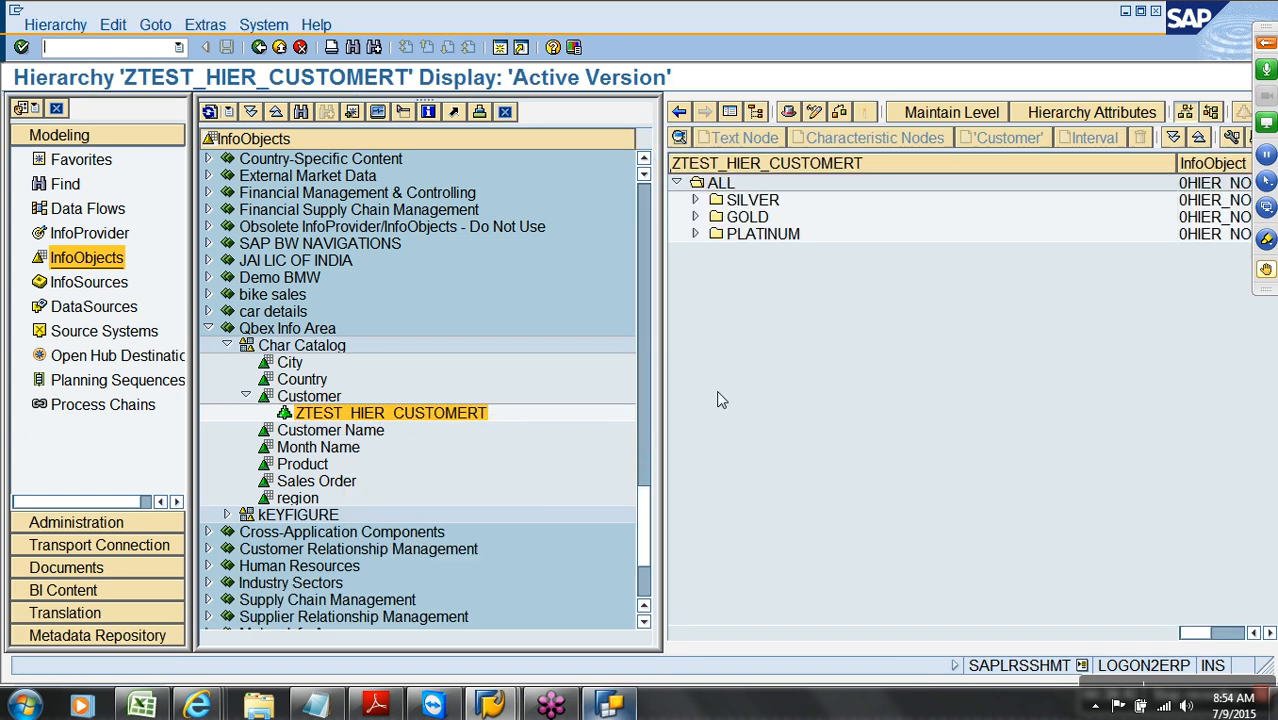
left_click(695, 234)
left_click(695, 217)
left_click(695, 200)
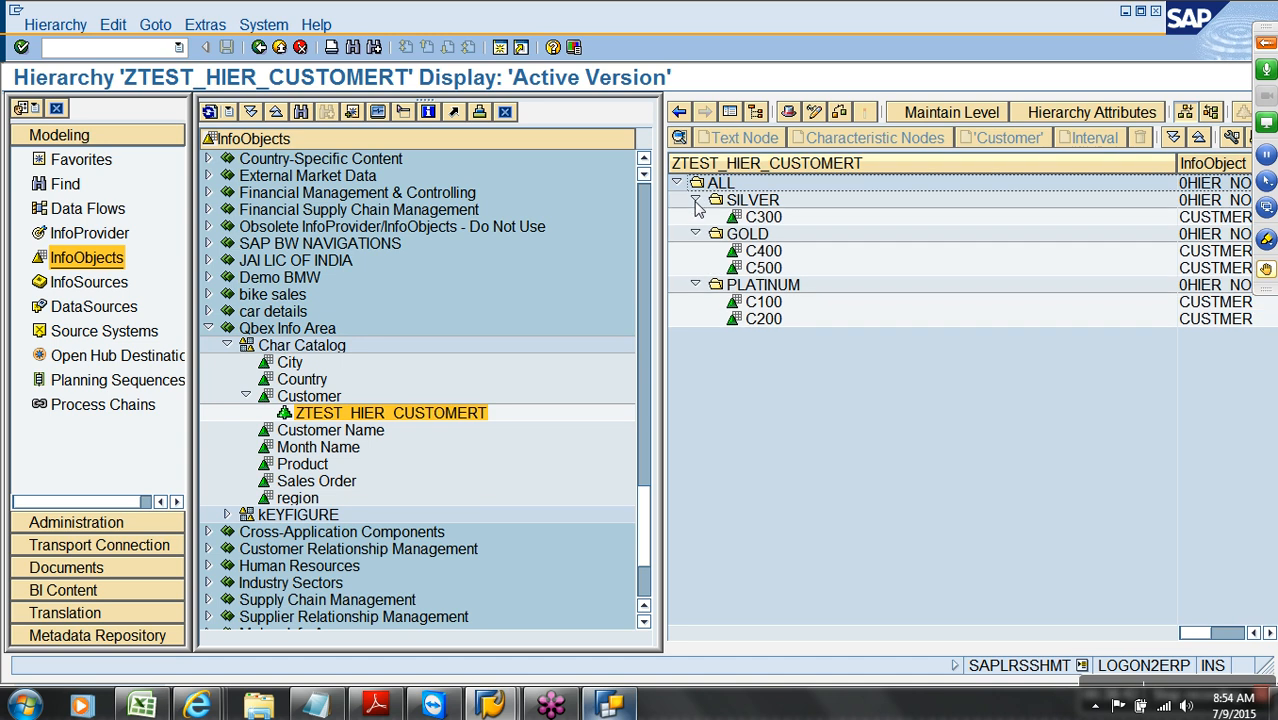
left_click(612, 706)
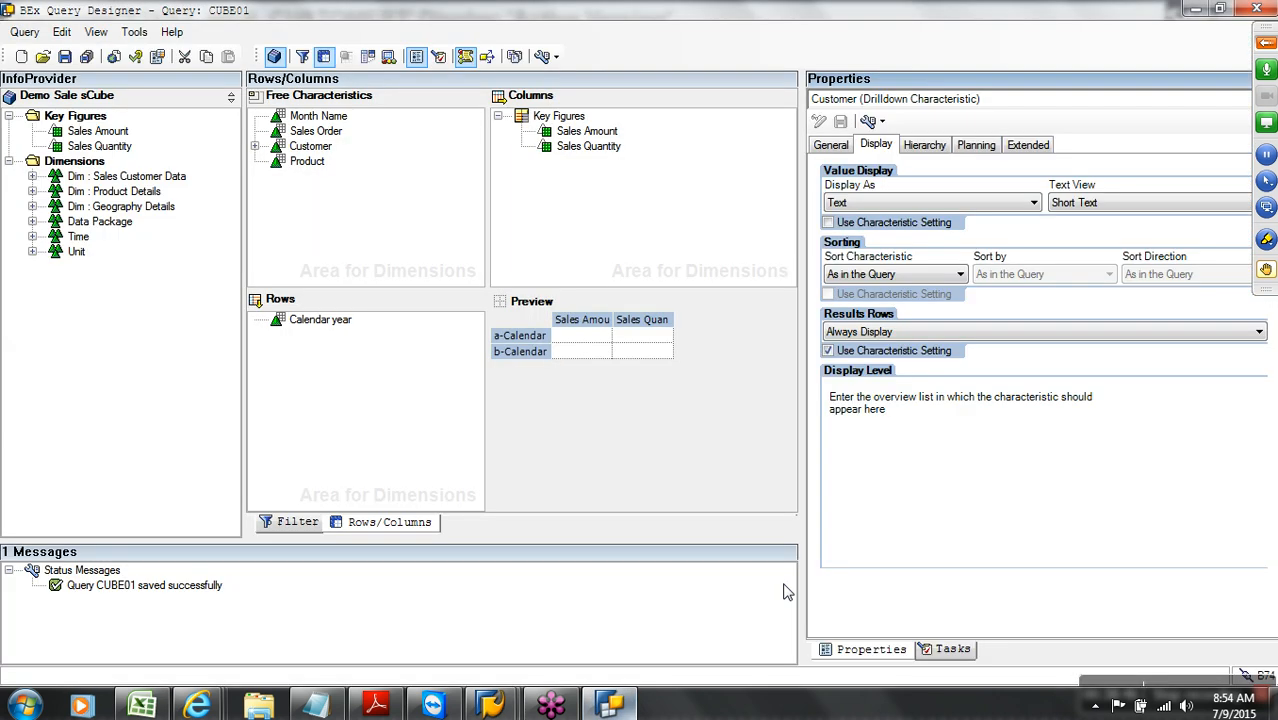
left_click(1257, 8)
Launch Query Designer, log on to the sap bw system, then close that window
left_click(24, 706)
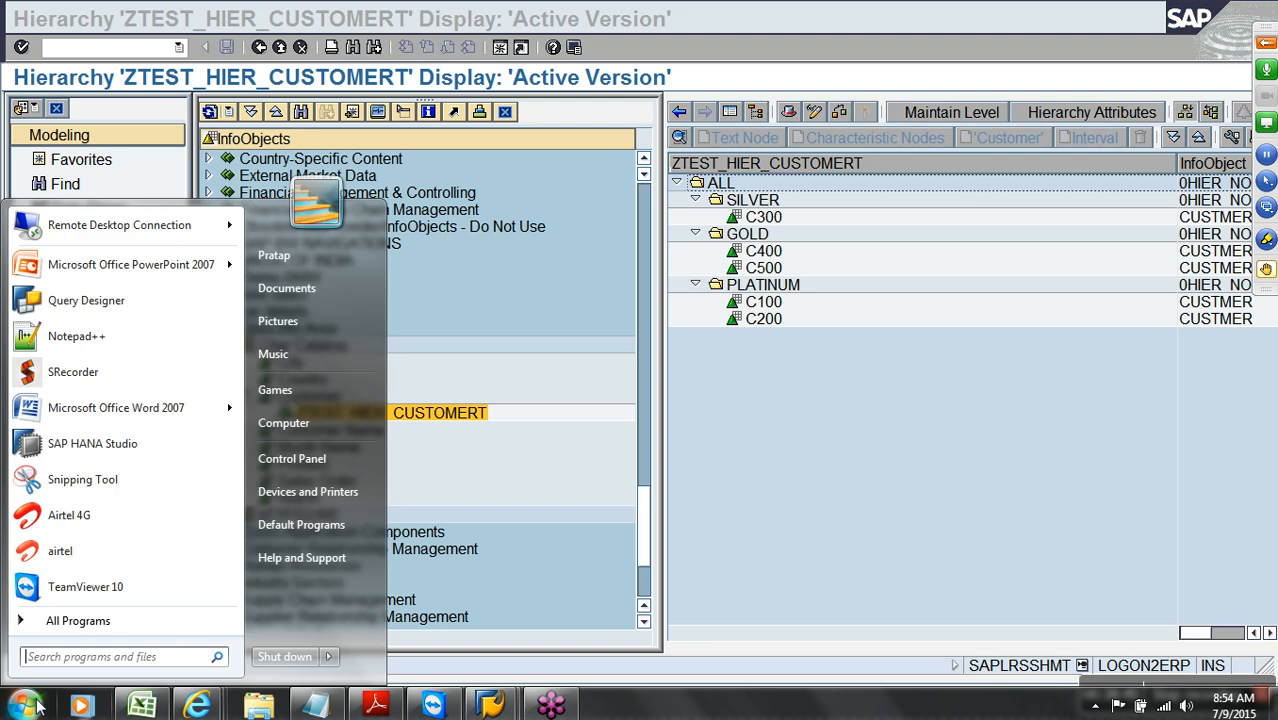
left_click(100, 300)
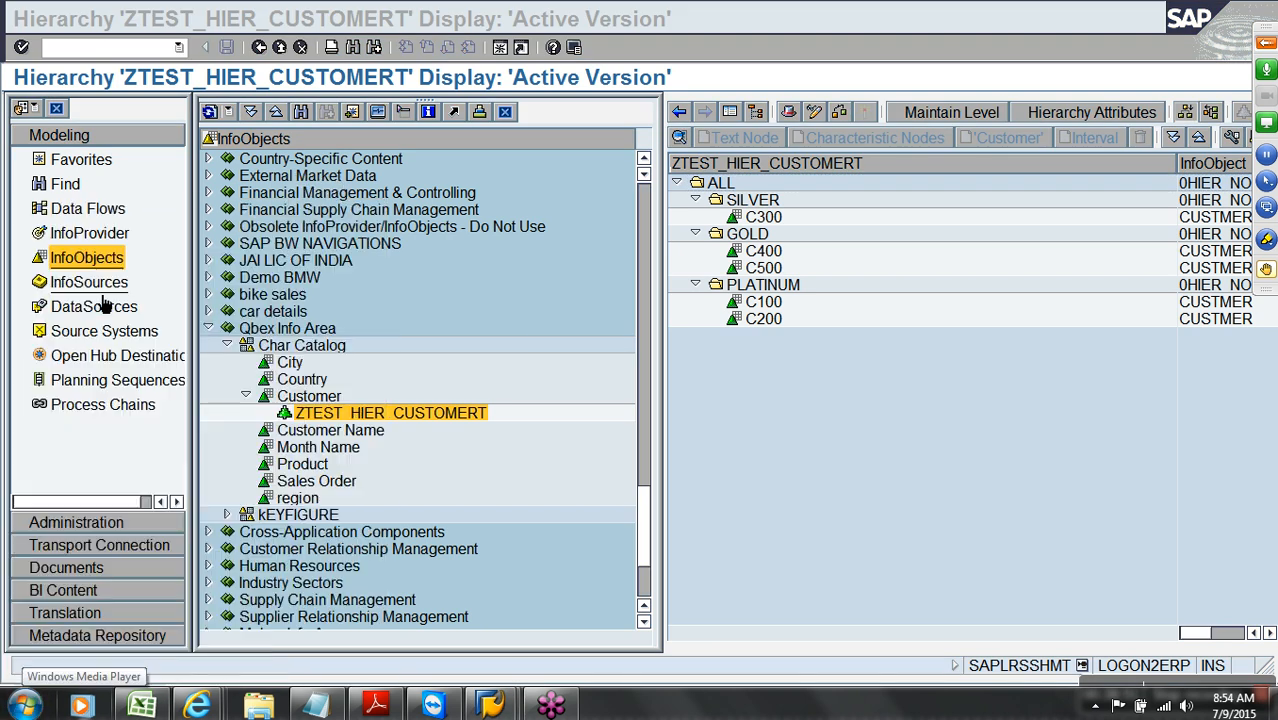
left_click(529, 322)
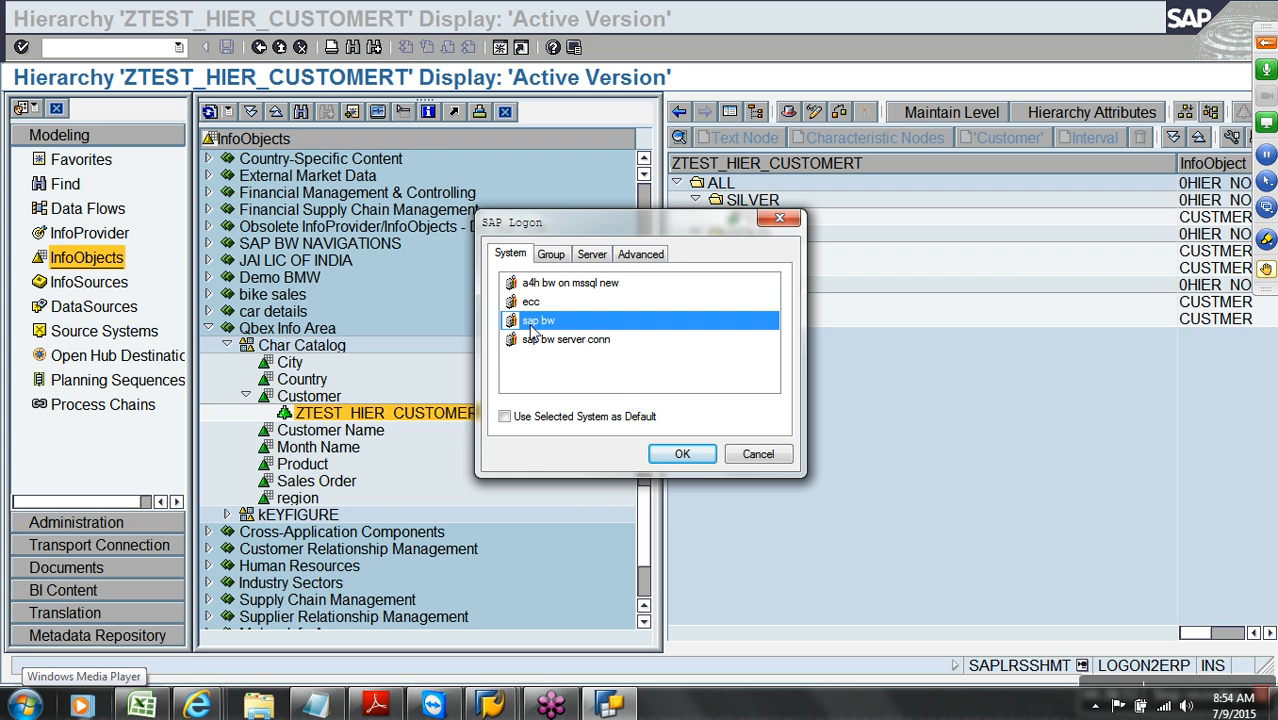
left_click(682, 454)
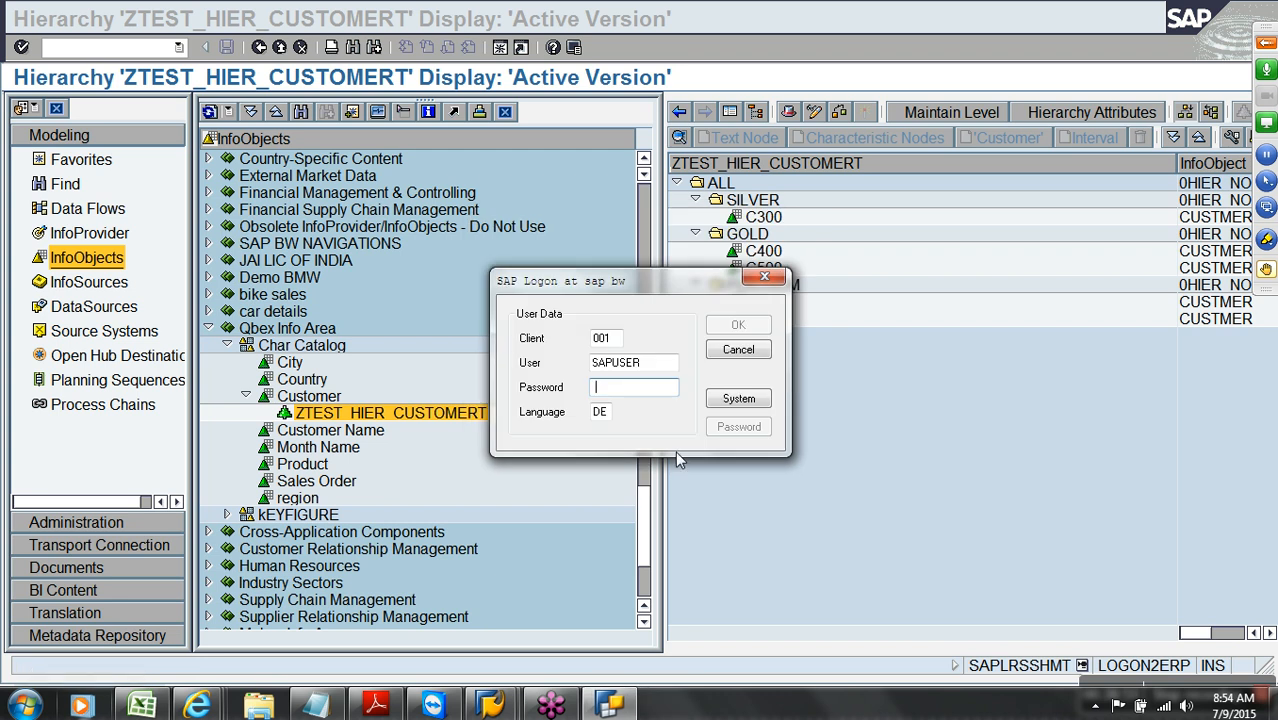
type("••")
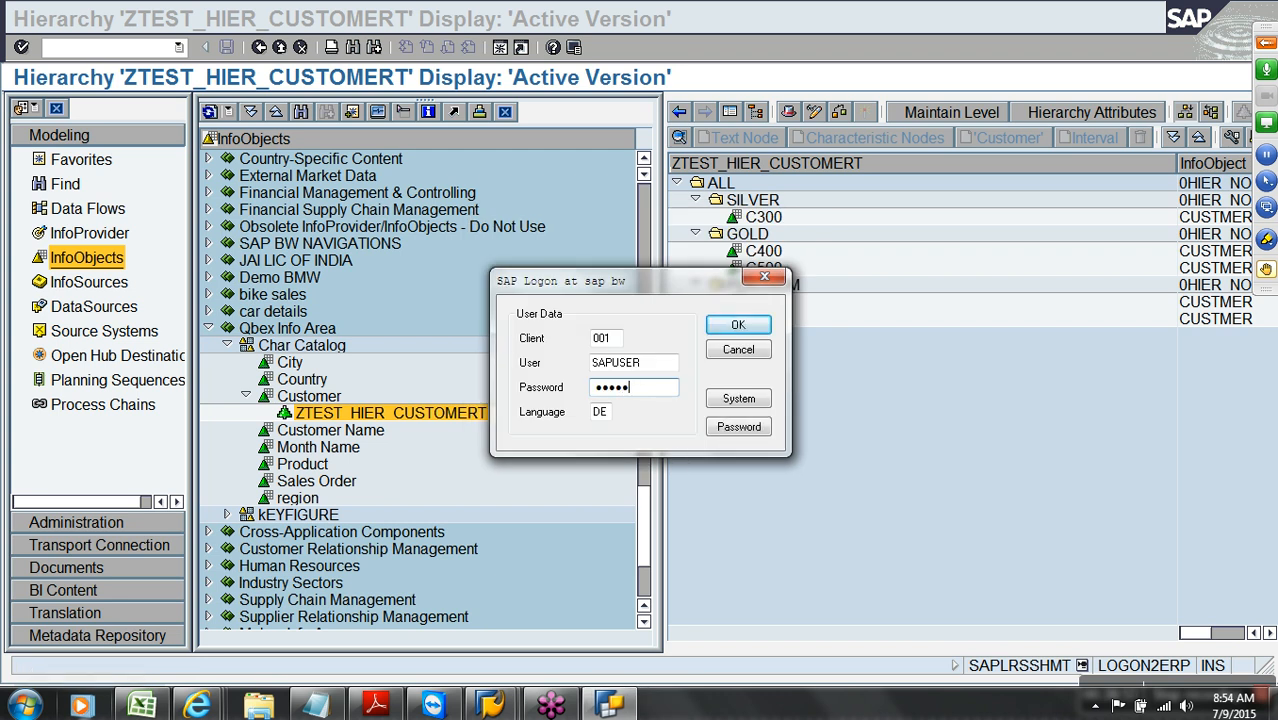
left_click(740, 323)
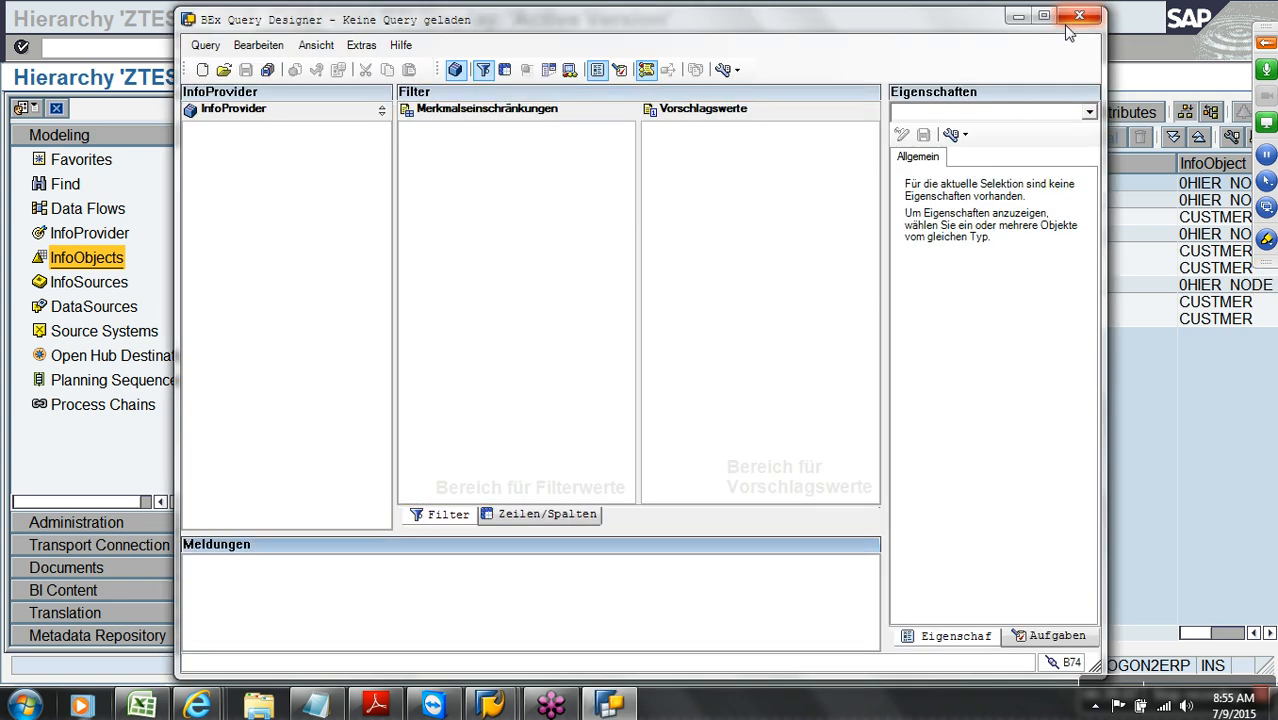
left_click(1079, 16)
Relaunch Query Designer and log on to sap bw with the account password and language E
left_click(24, 706)
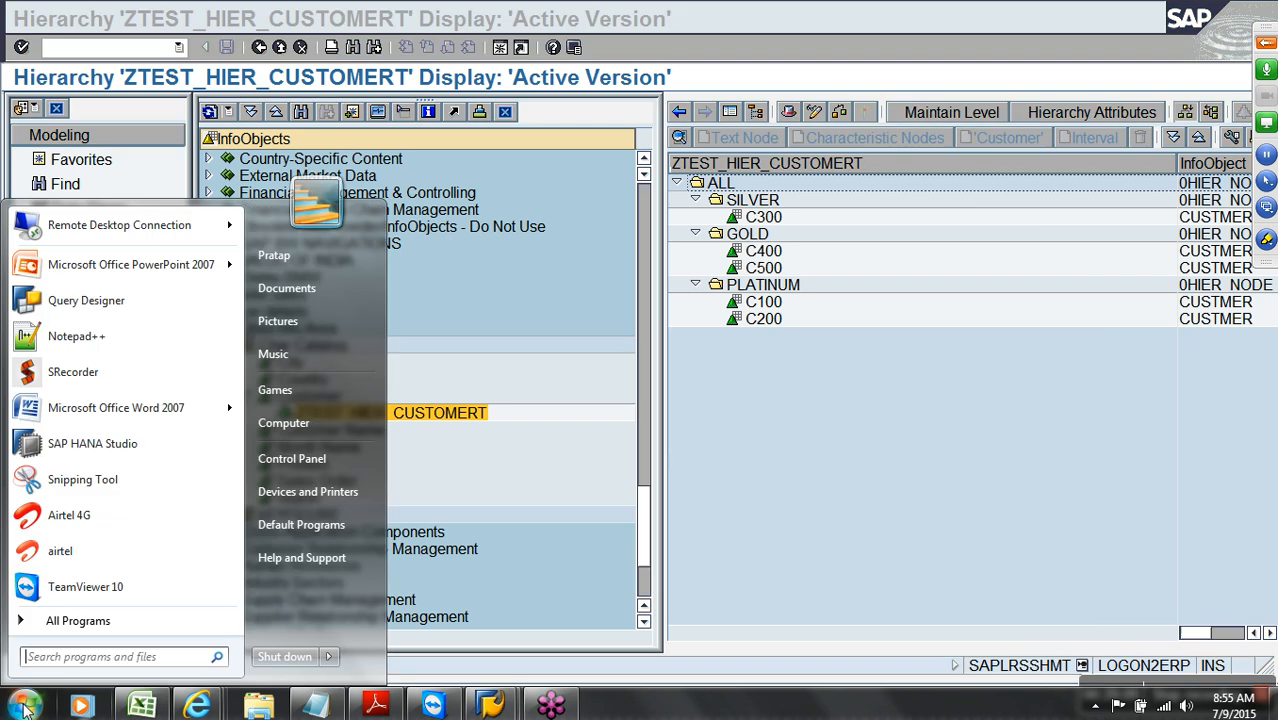
left_click(80, 303)
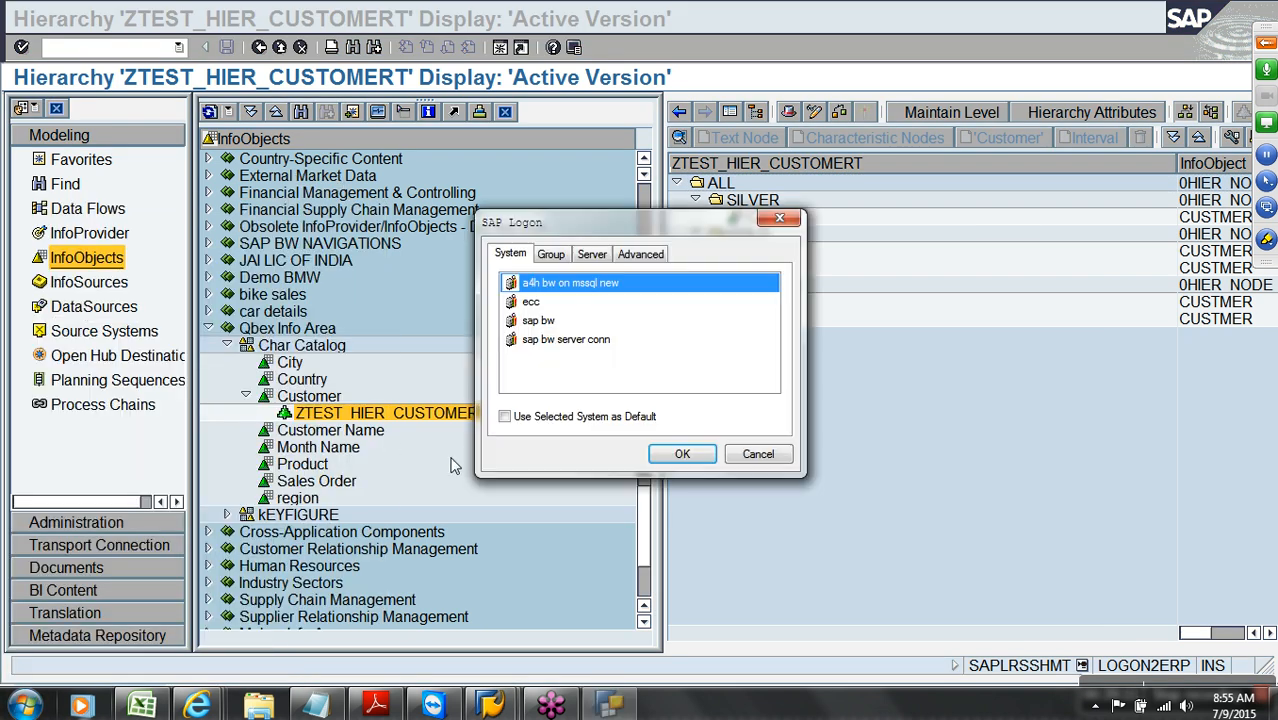
left_click(575, 328)
left_click(680, 451)
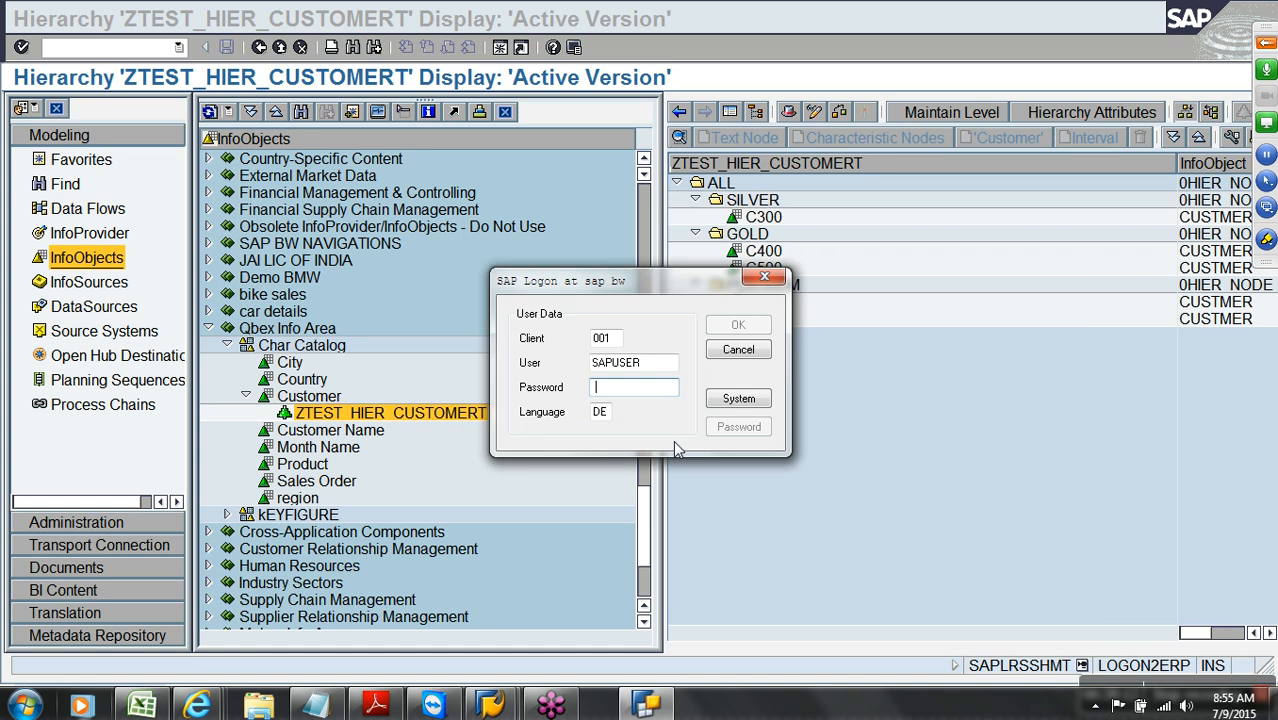
type("****")
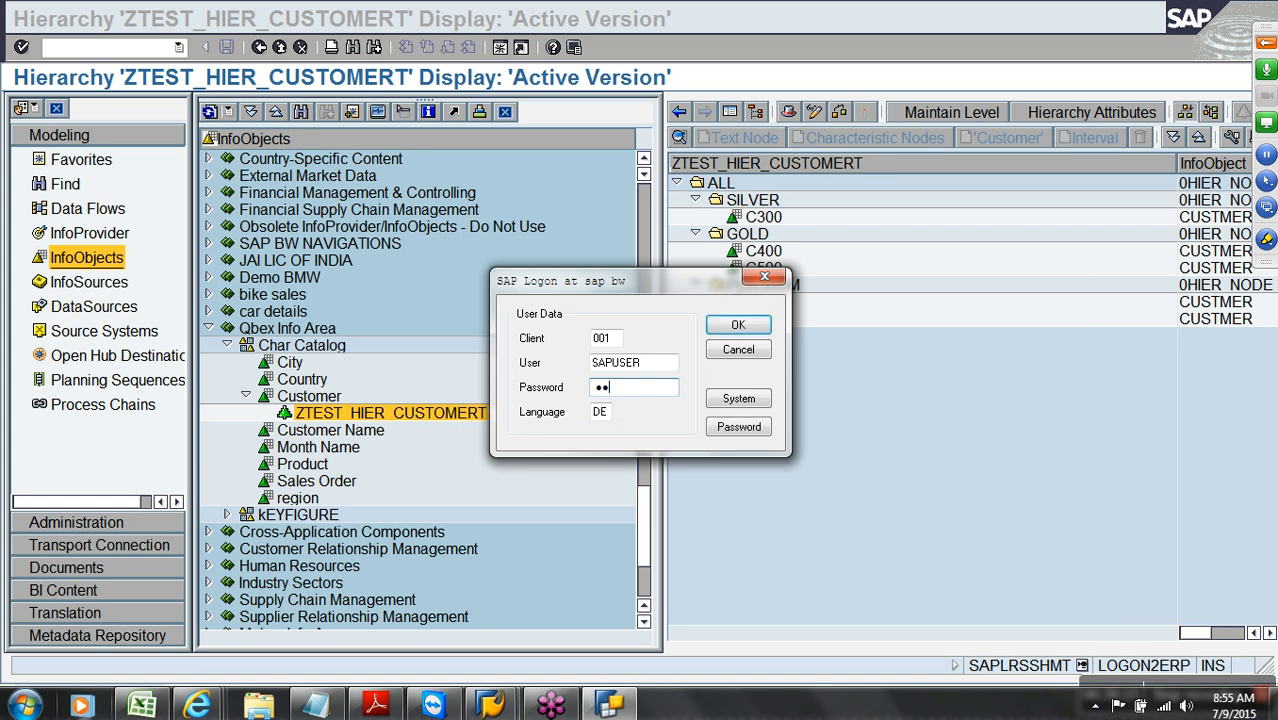
type("****")
key("Tab")
type("E")
left_click(731, 329)
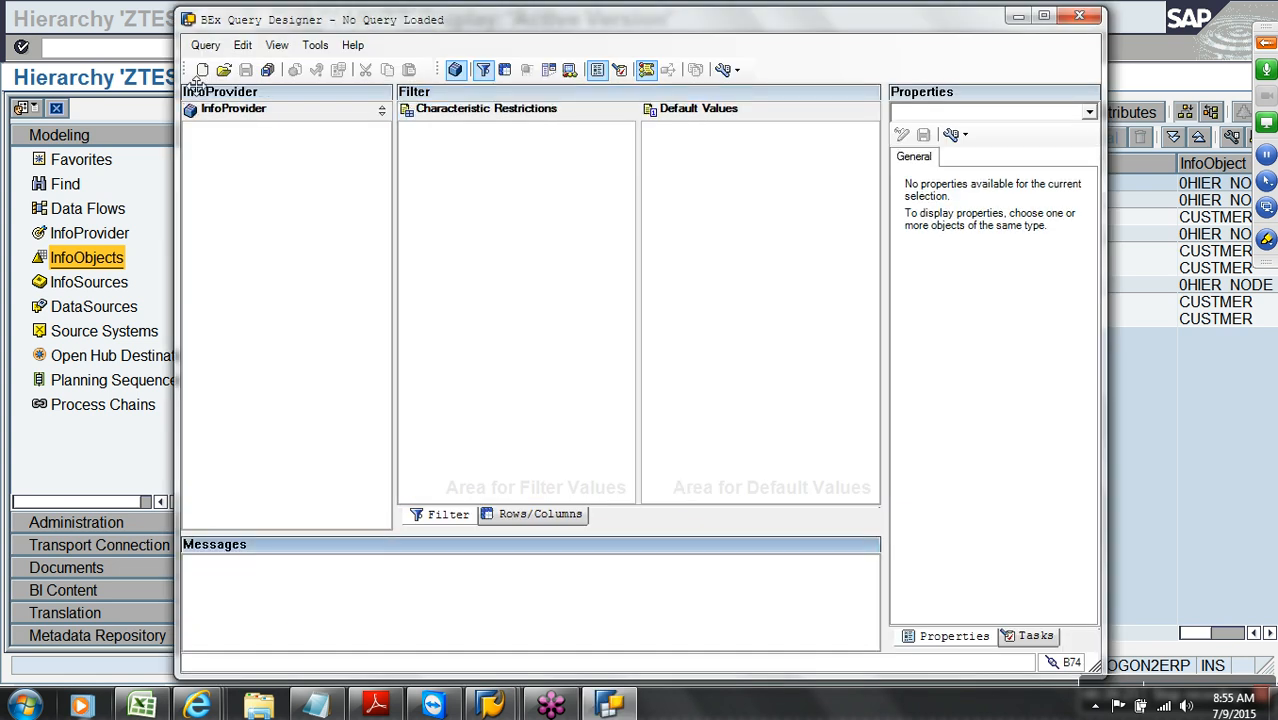
Search for query CUBE01 by name, open it, and maximize the designer window
left_click(224, 70)
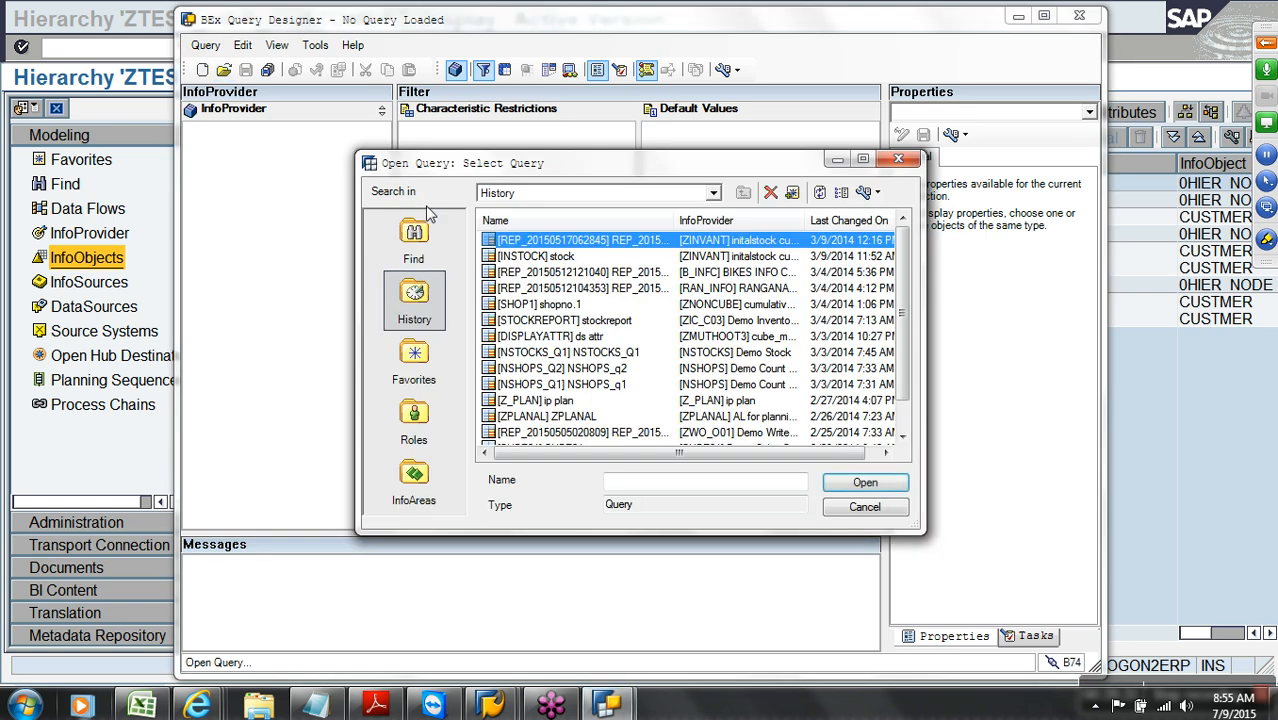
left_click(416, 246)
type("C")
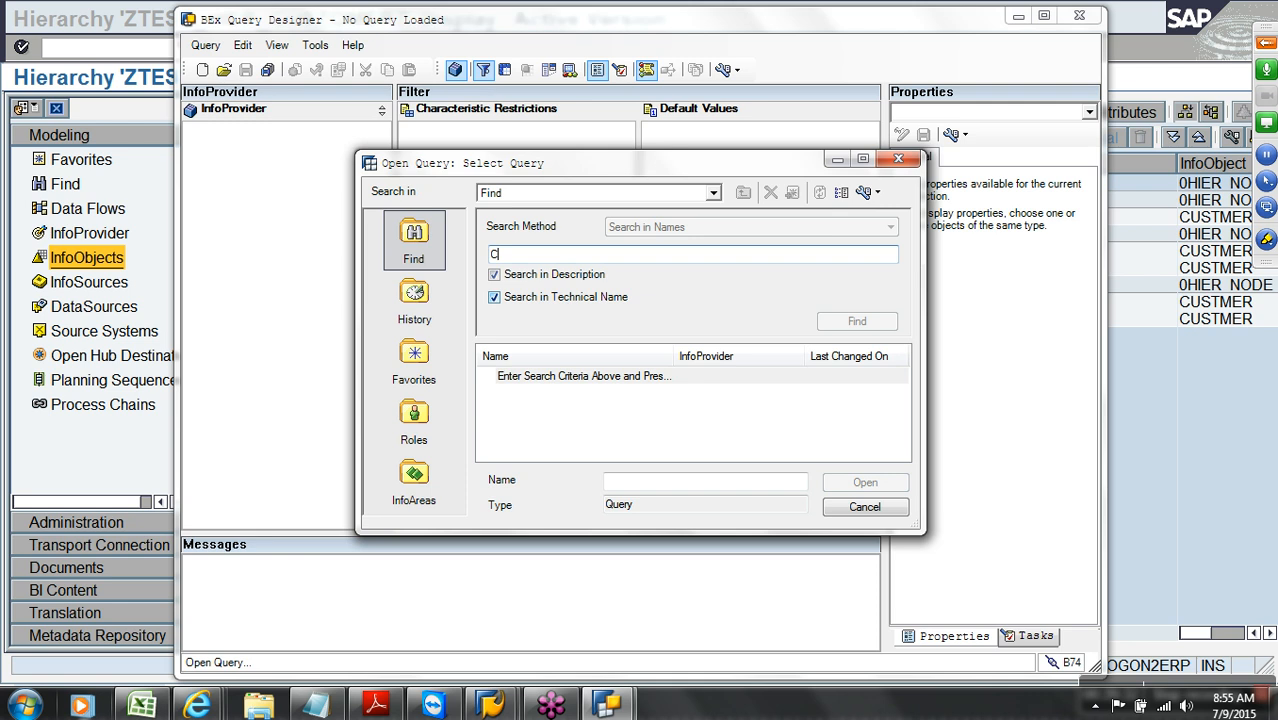
type("UBE01")
key("Return")
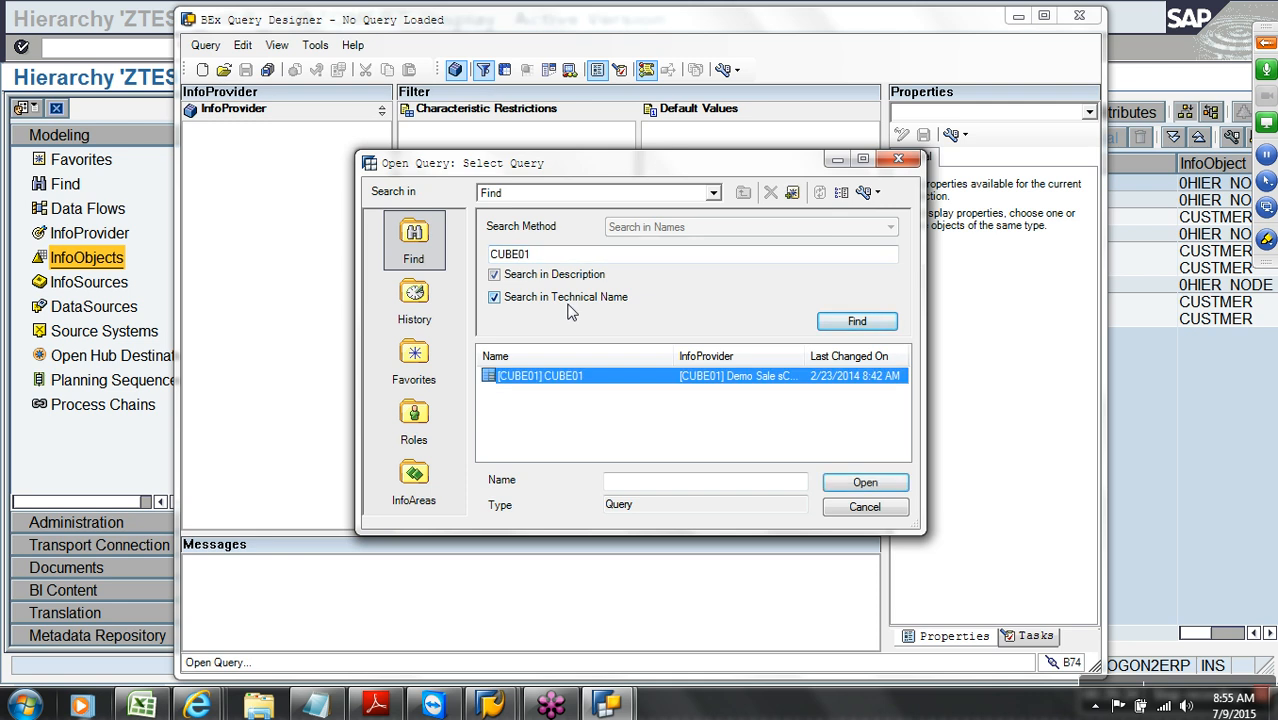
double_click(591, 373)
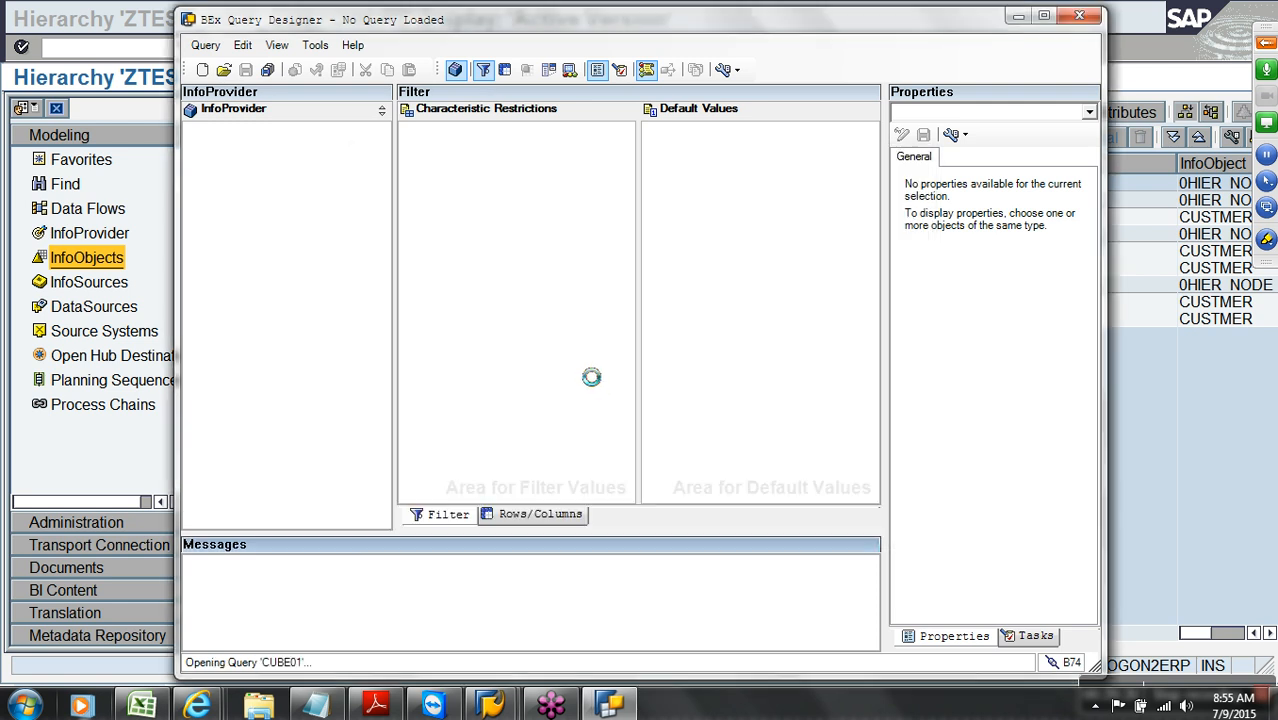
left_click(1043, 15)
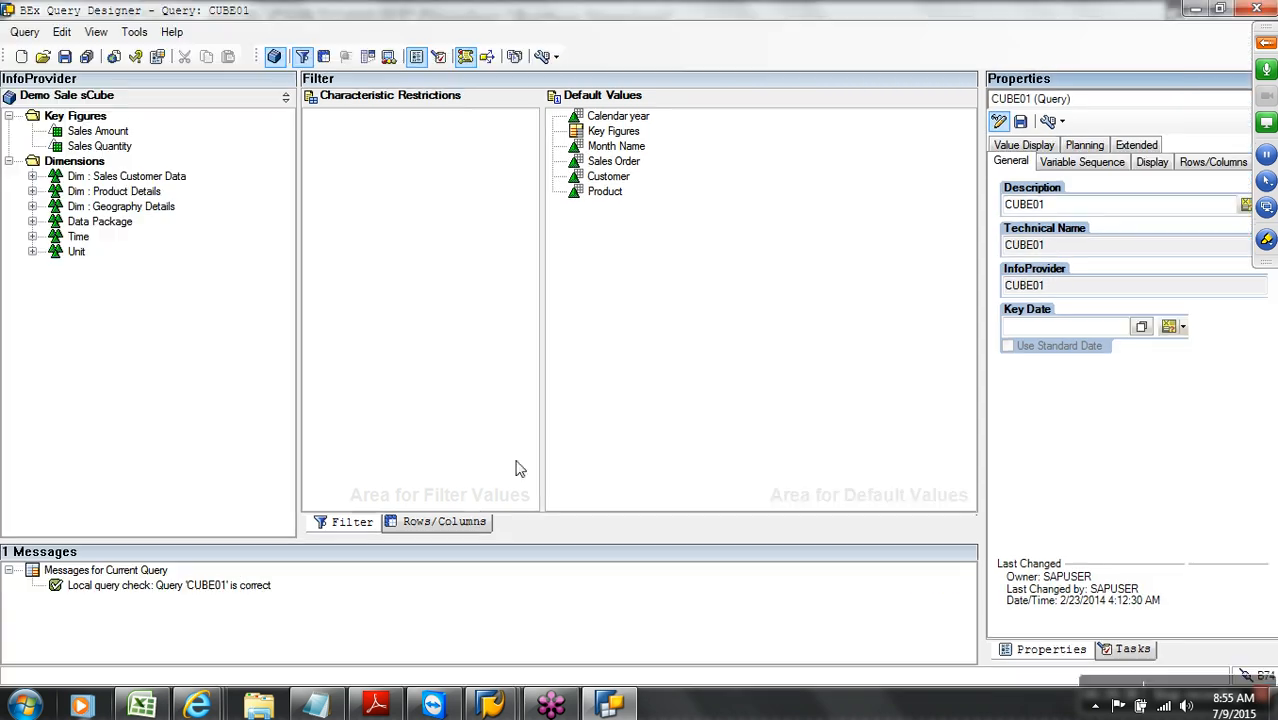
Select Customer on the Rows/Columns layout, widen the Properties pane, and show its Hierarchy settings
left_click(445, 522)
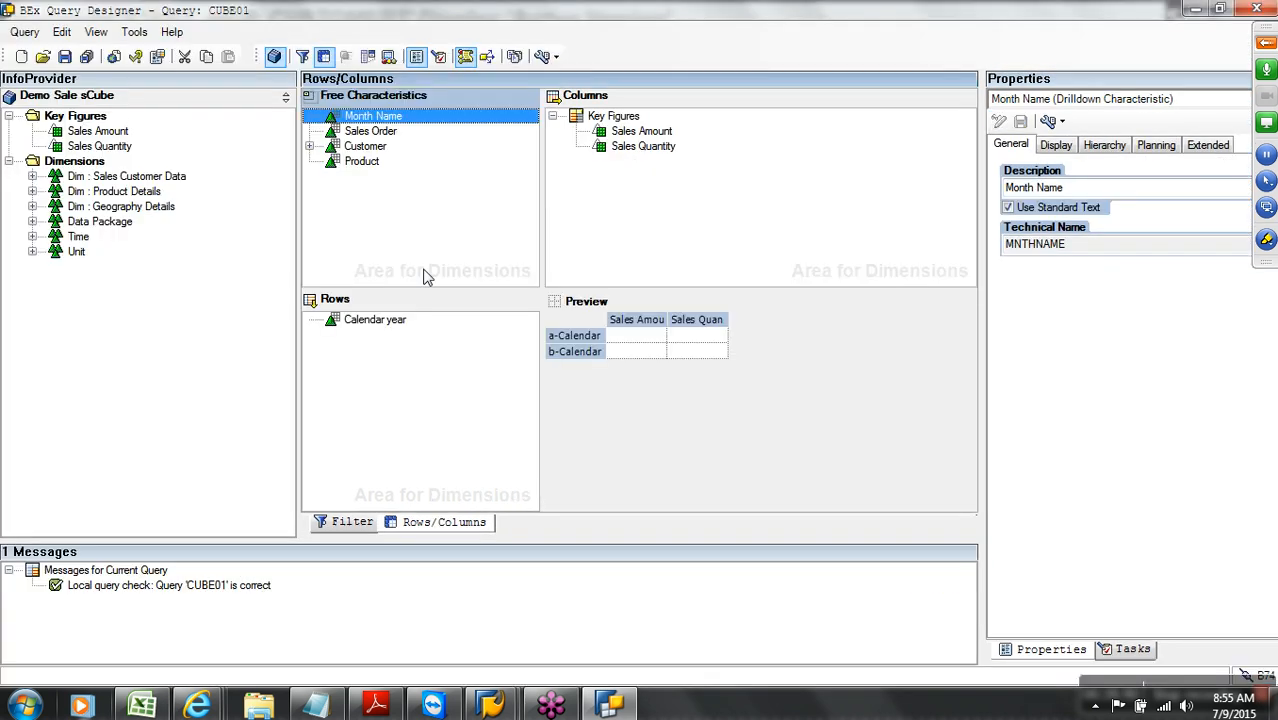
left_click(375, 148)
left_click(371, 251)
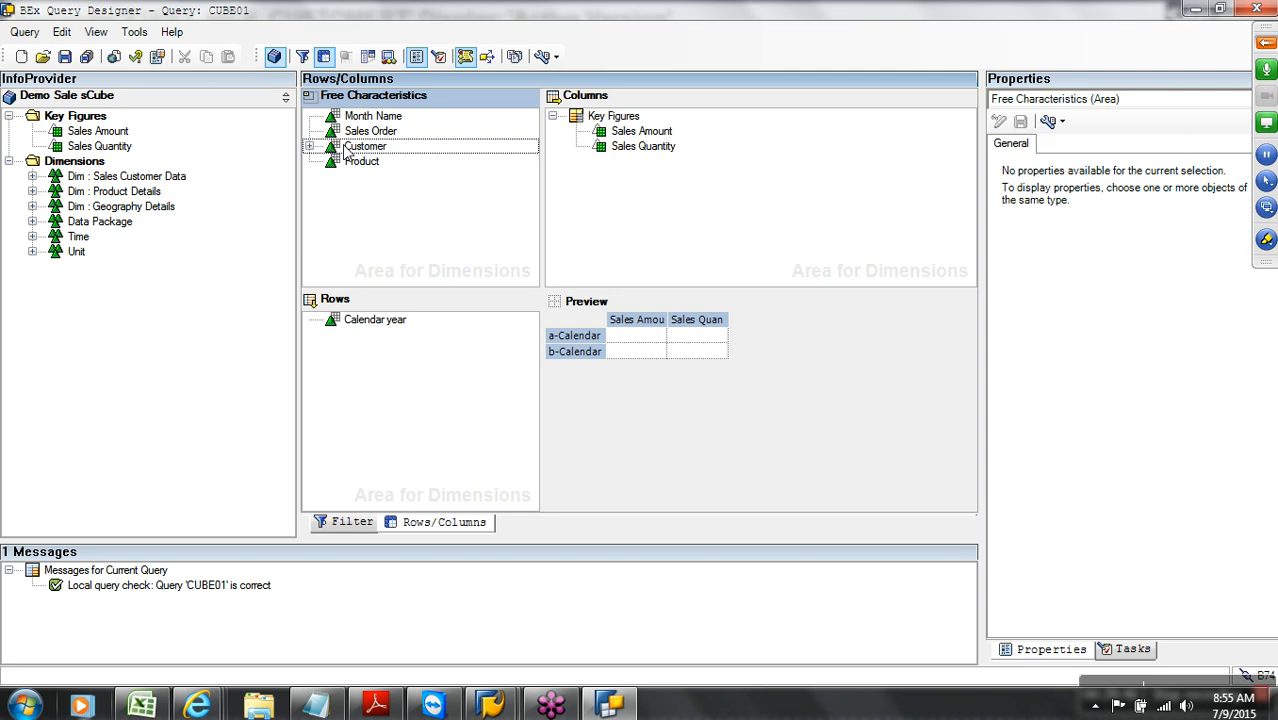
left_click(348, 150)
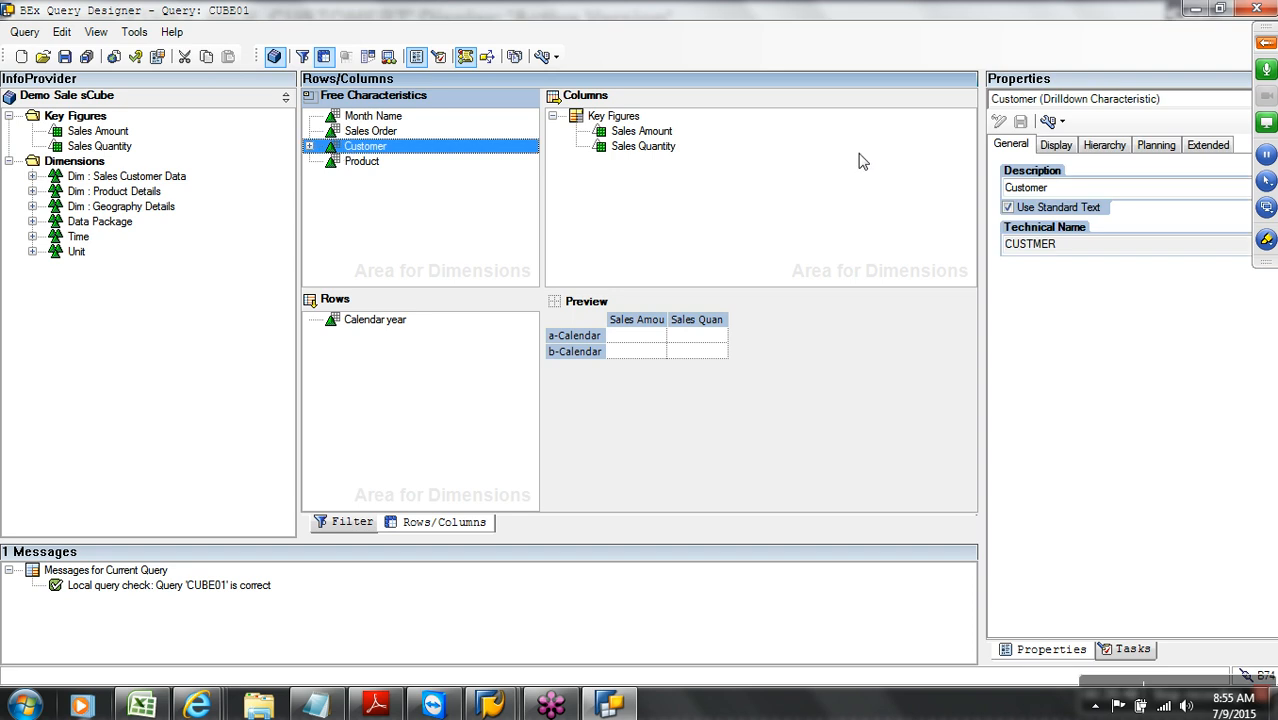
left_click_drag(996, 160, 728, 165)
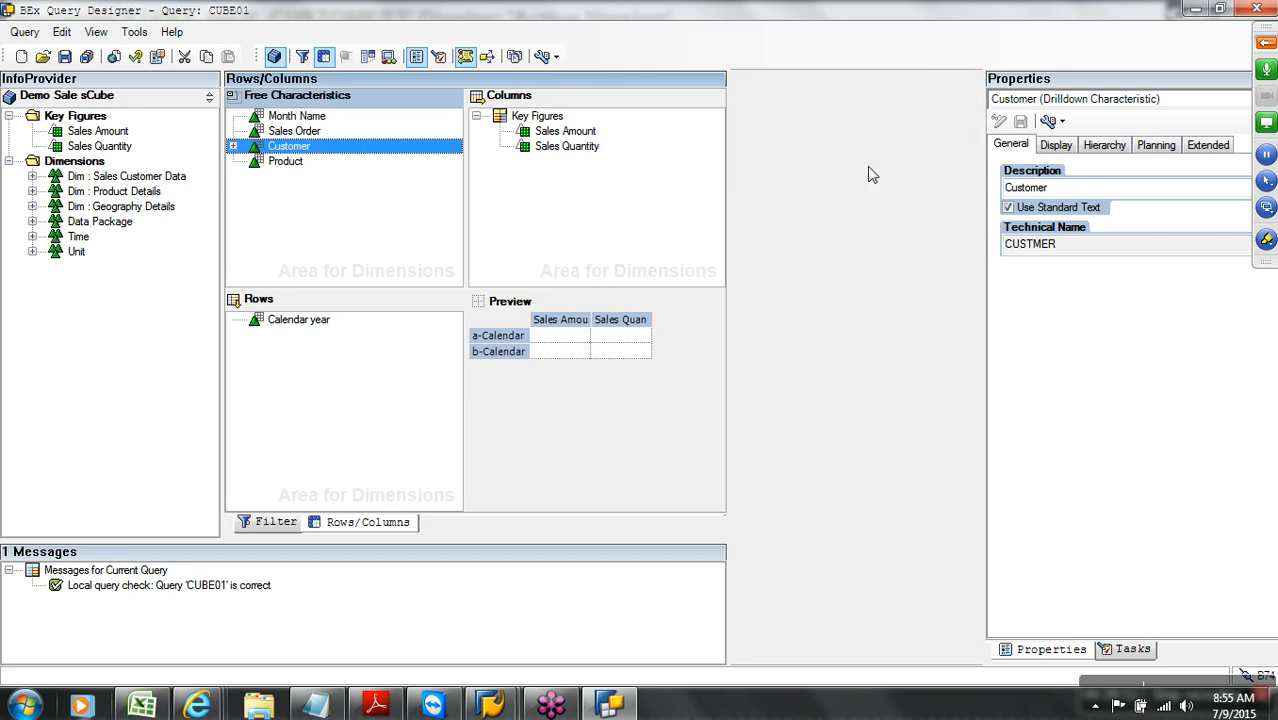
left_click_drag(997, 168, 720, 162)
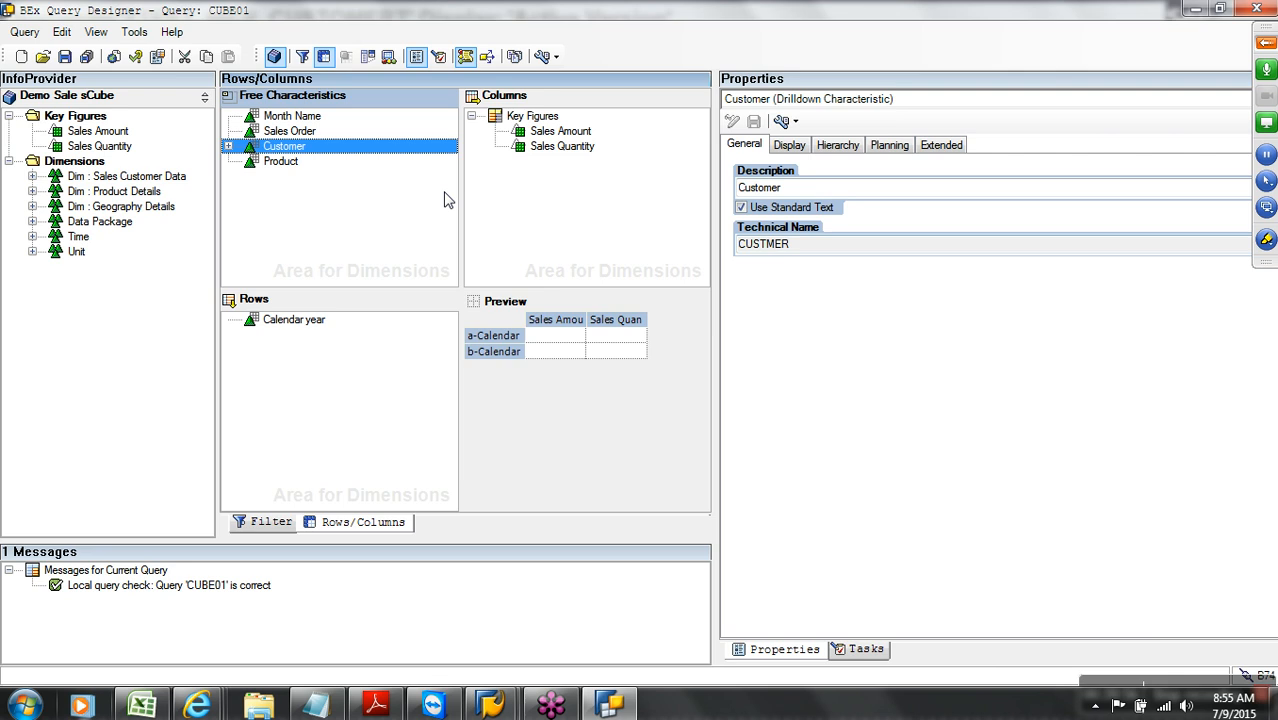
left_click(838, 146)
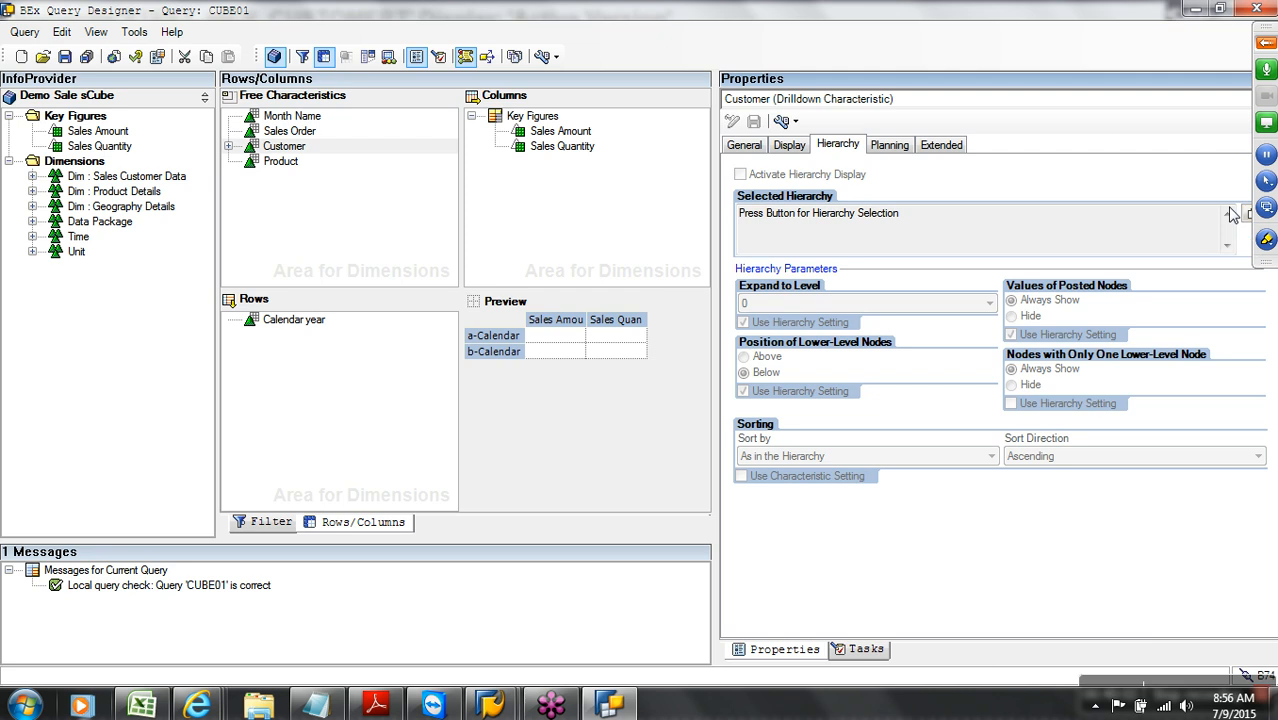
Assign hierarchy ZTEST_HIER_CUSTOMERTYPE to Customer and check whether Product has hierarchies
double_click(1012, 20)
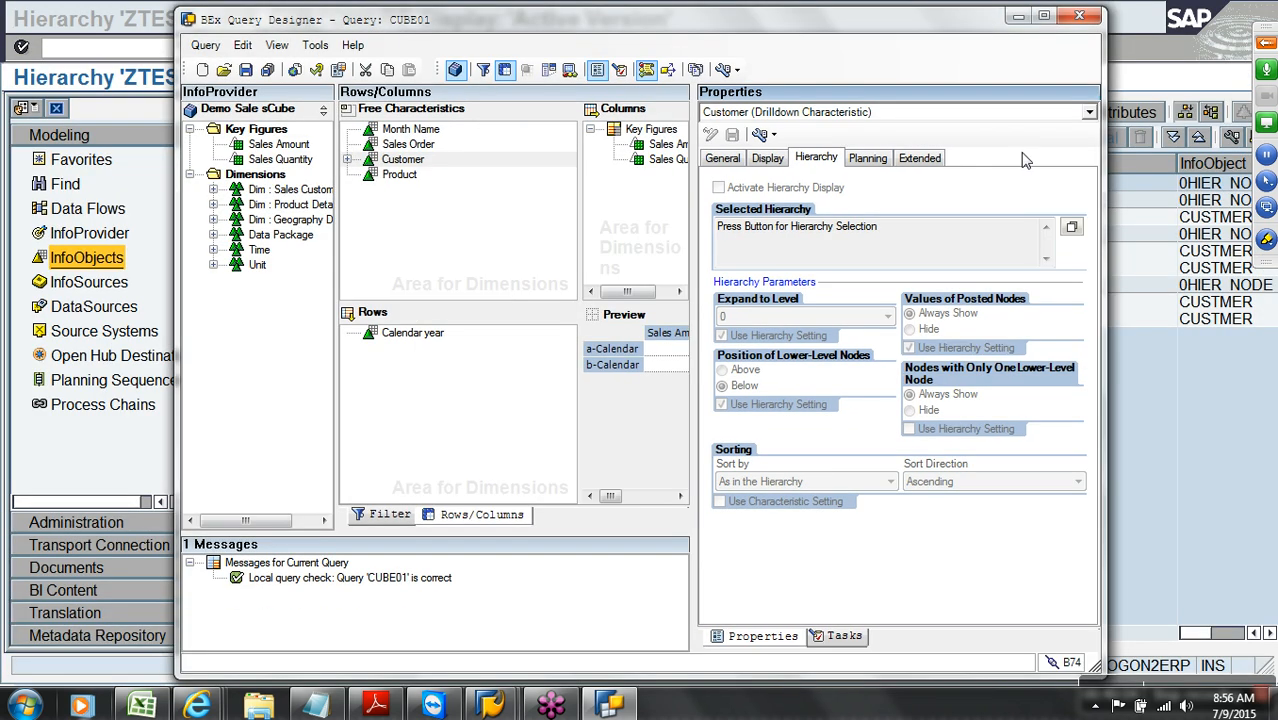
left_click(1069, 230)
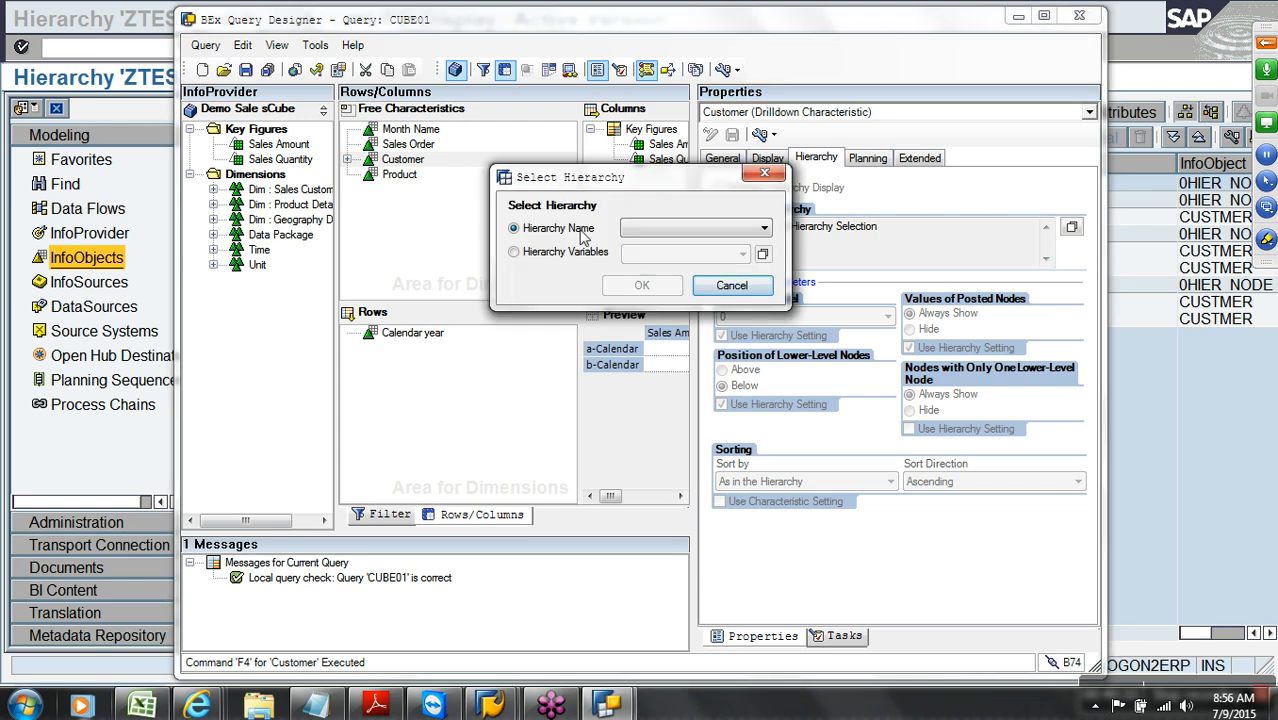
left_click(663, 230)
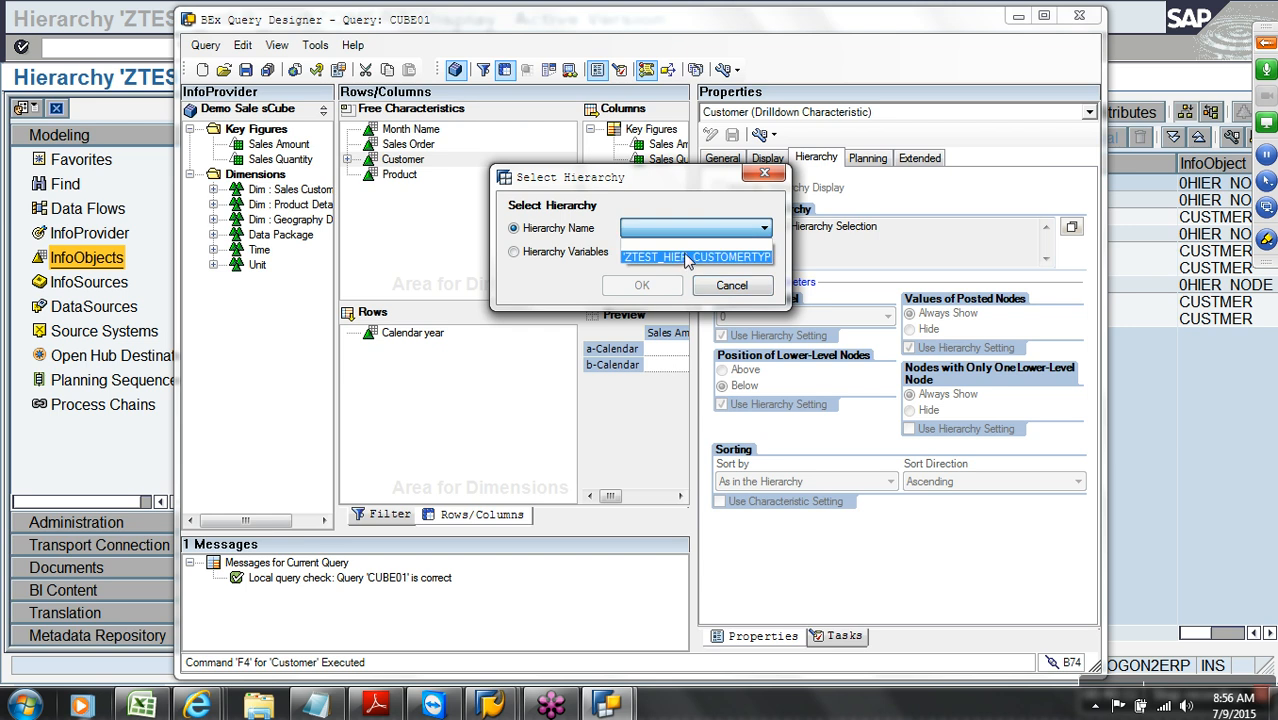
left_click(682, 258)
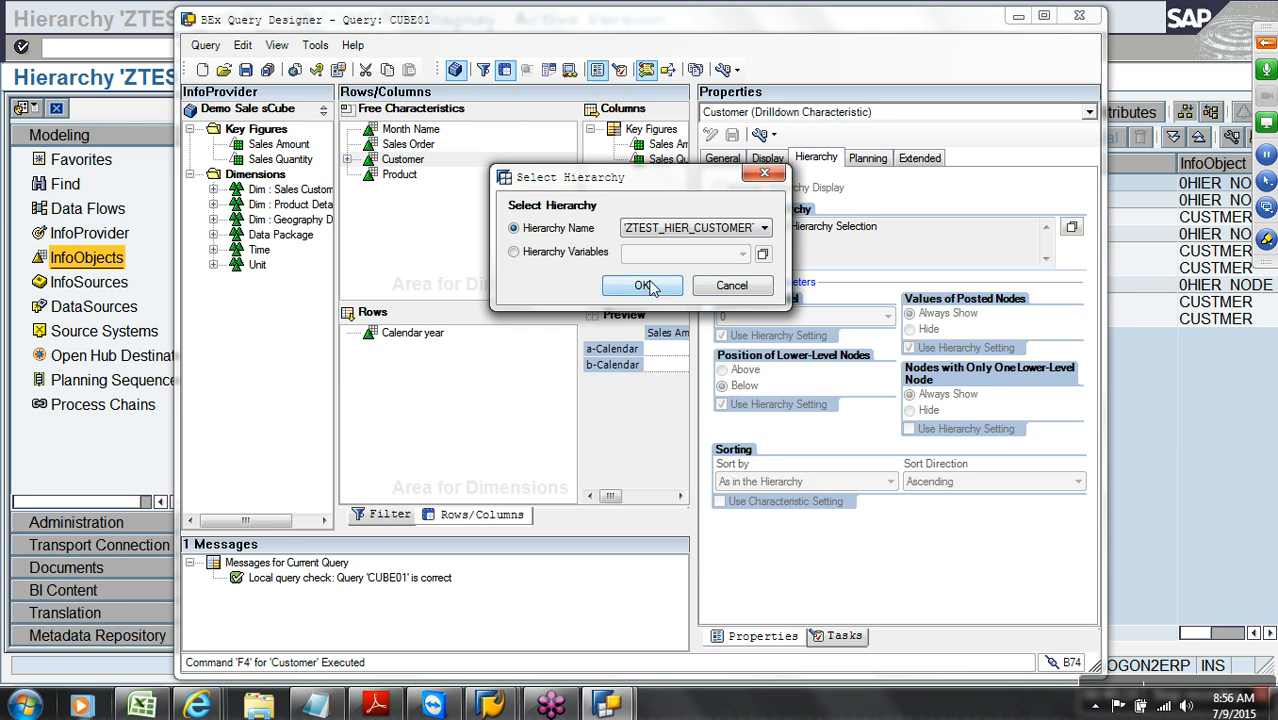
left_click(643, 285)
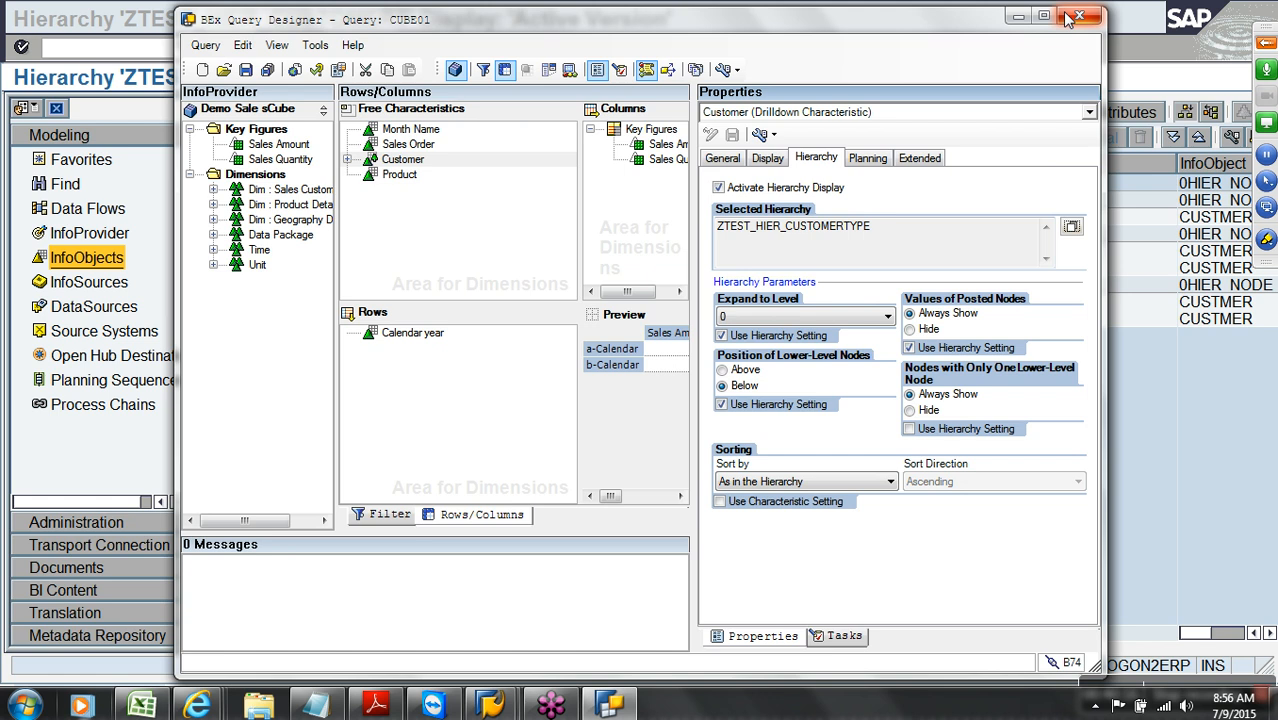
left_click(1043, 16)
left_click(277, 163)
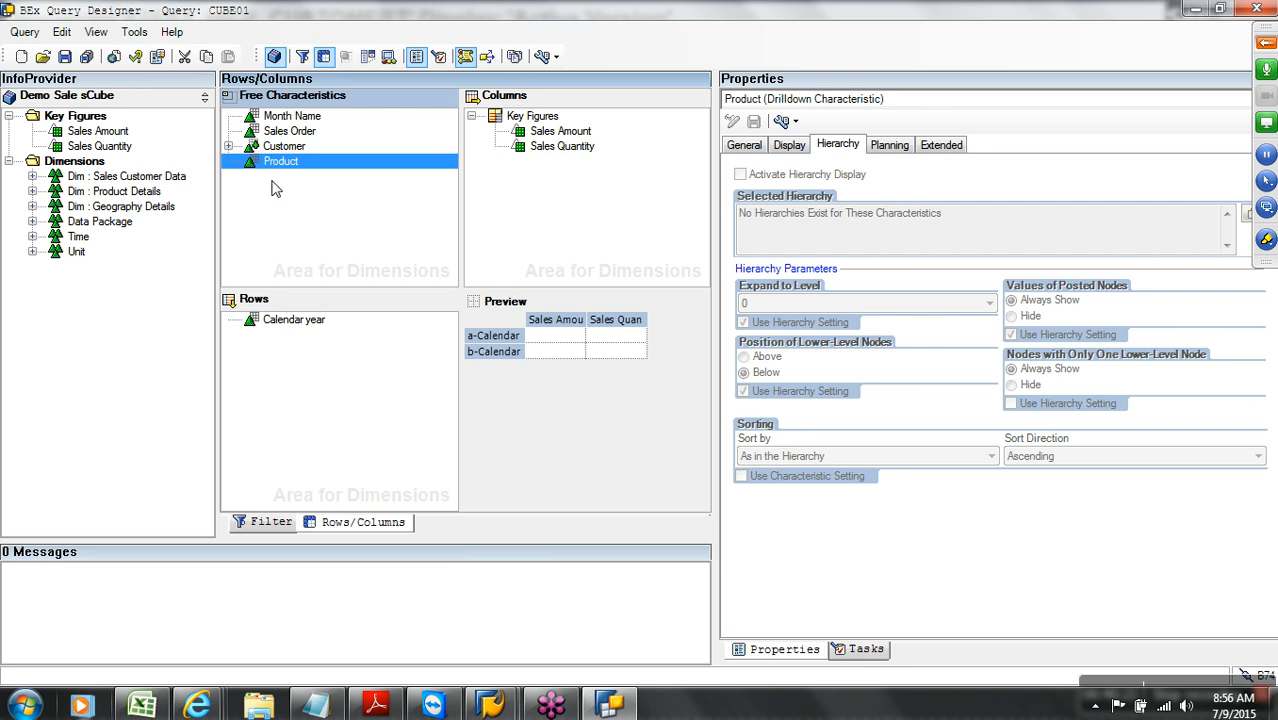
Save query CUBE01, execute it in the web analyzer, and bring up the browser window
left_click(64, 57)
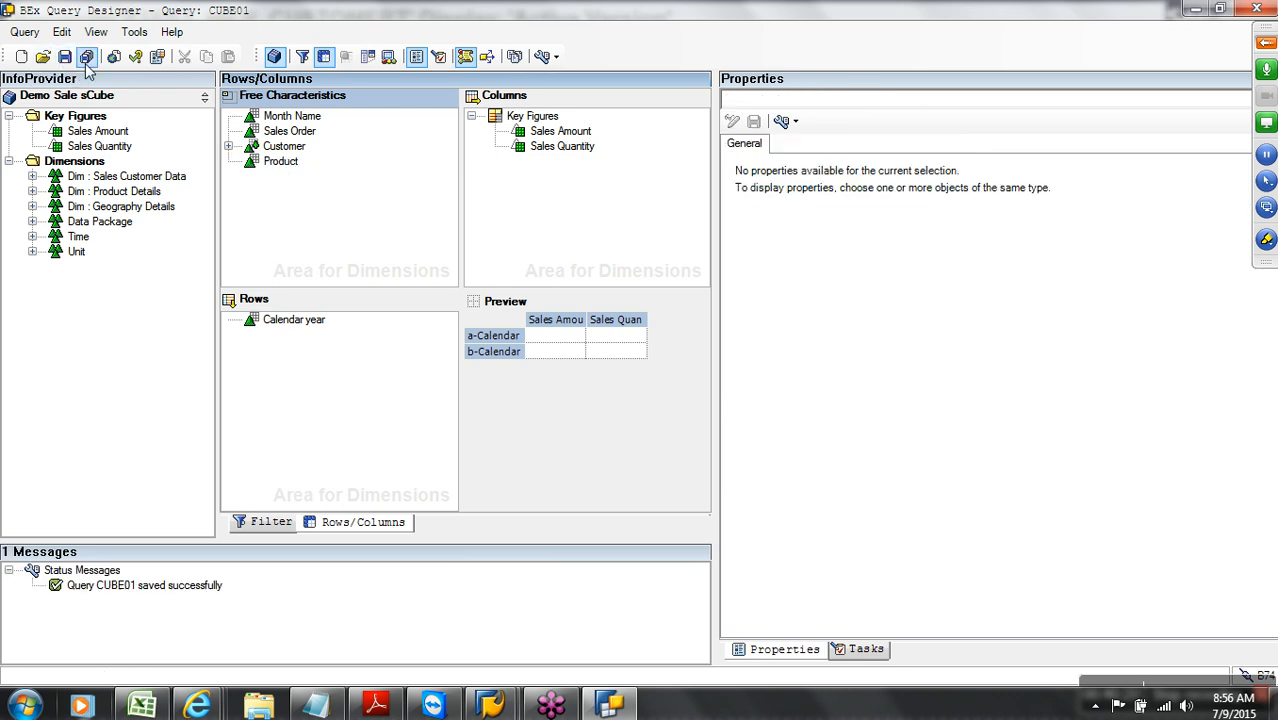
left_click(114, 58)
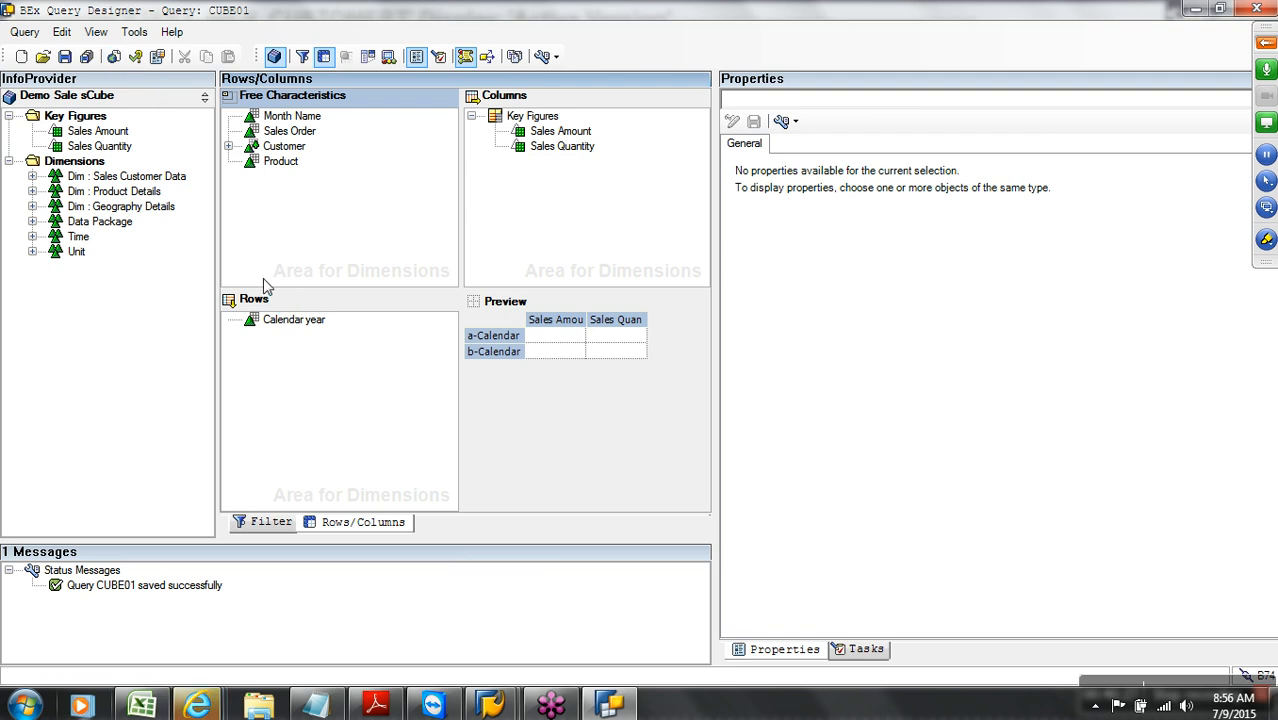
left_click(198, 705)
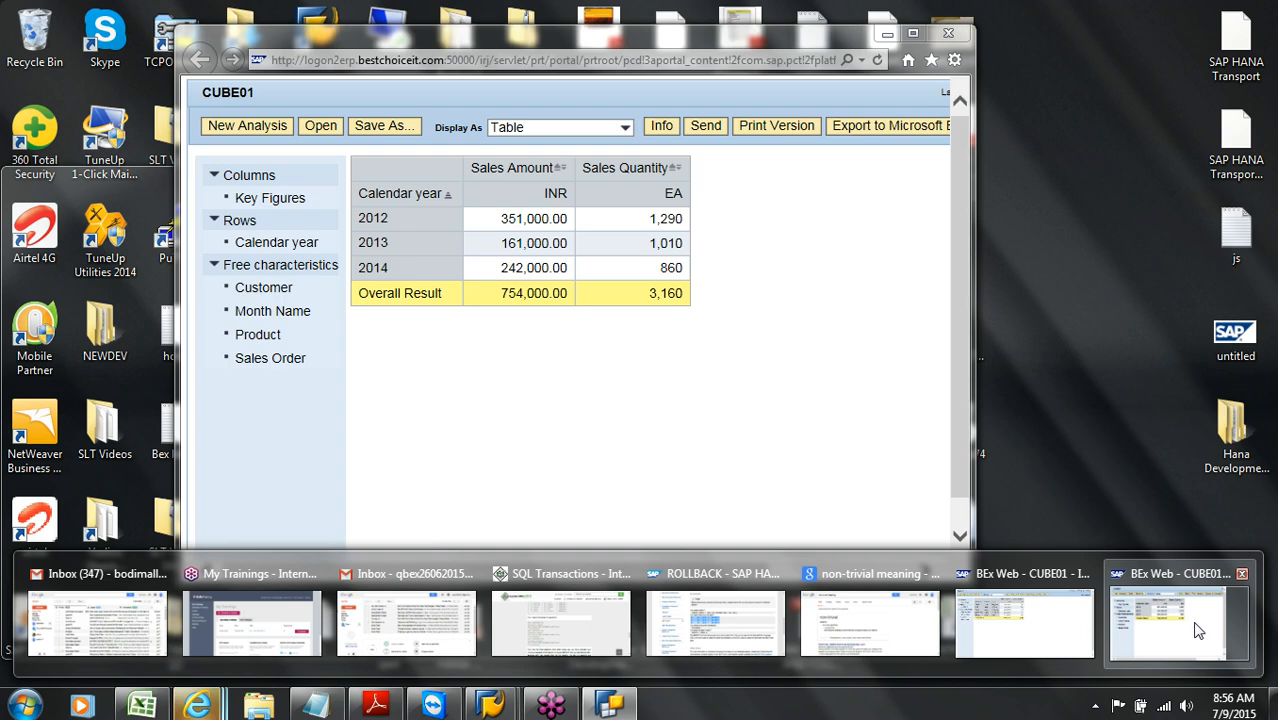
Put Customer in the rows instead of Calendar year and expand ALL, SILVER and GOLD
left_click(1195, 632)
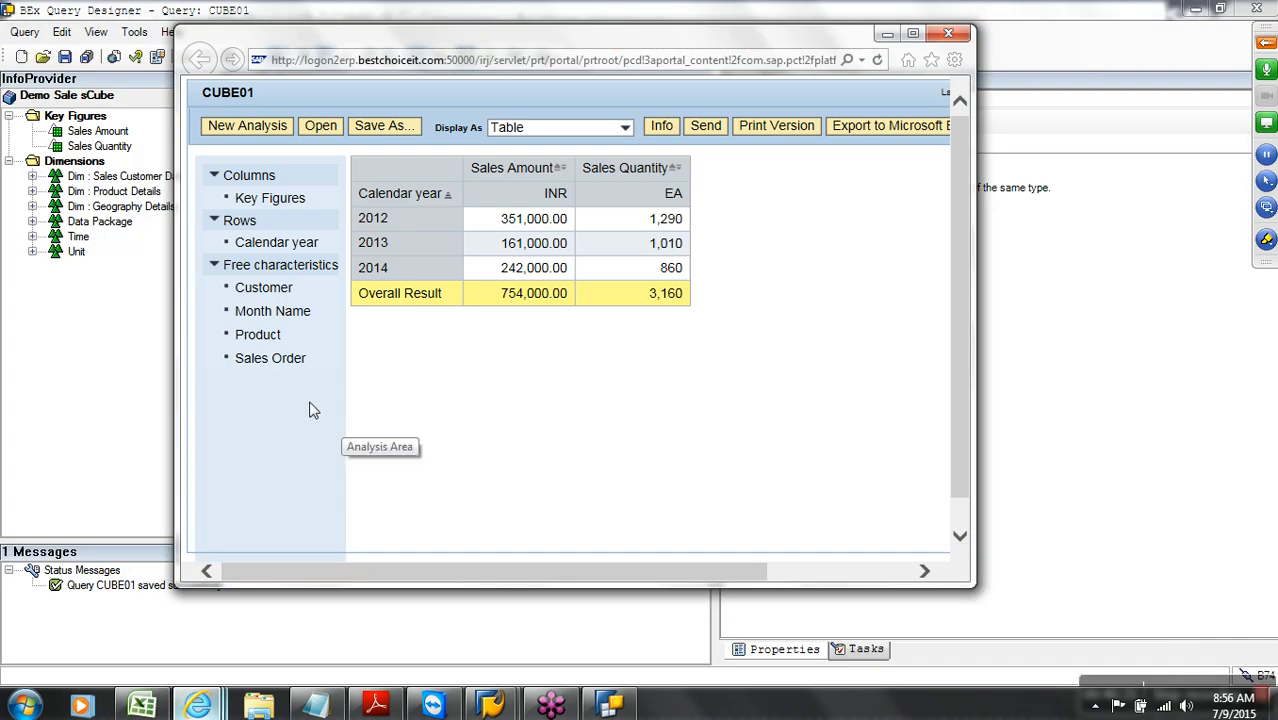
left_click_drag(277, 287, 408, 243)
left_click(912, 33)
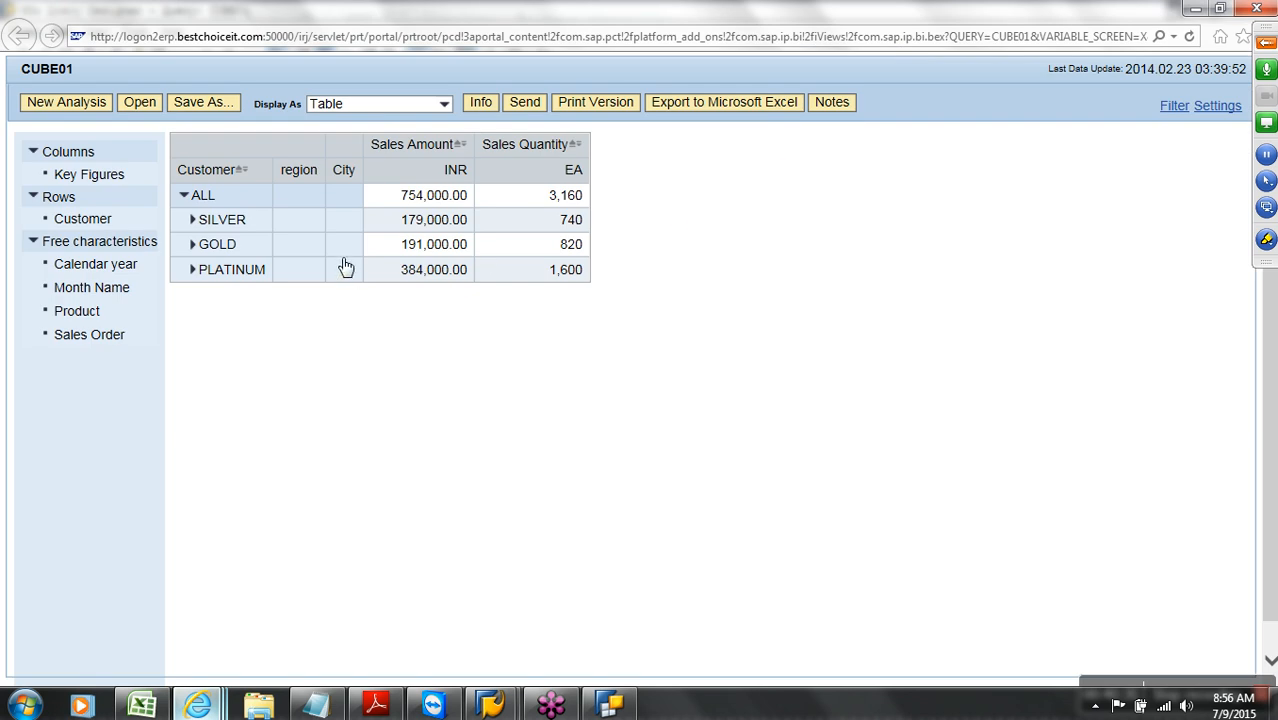
left_click(184, 196)
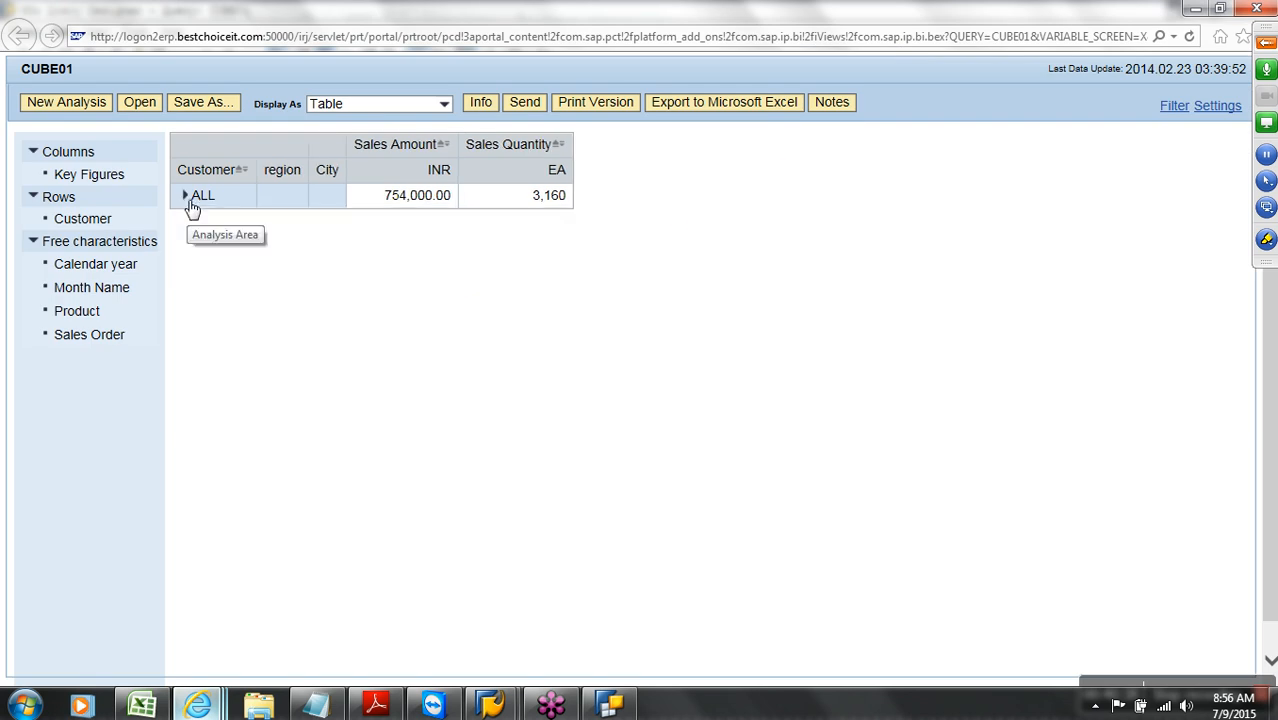
left_click(184, 195)
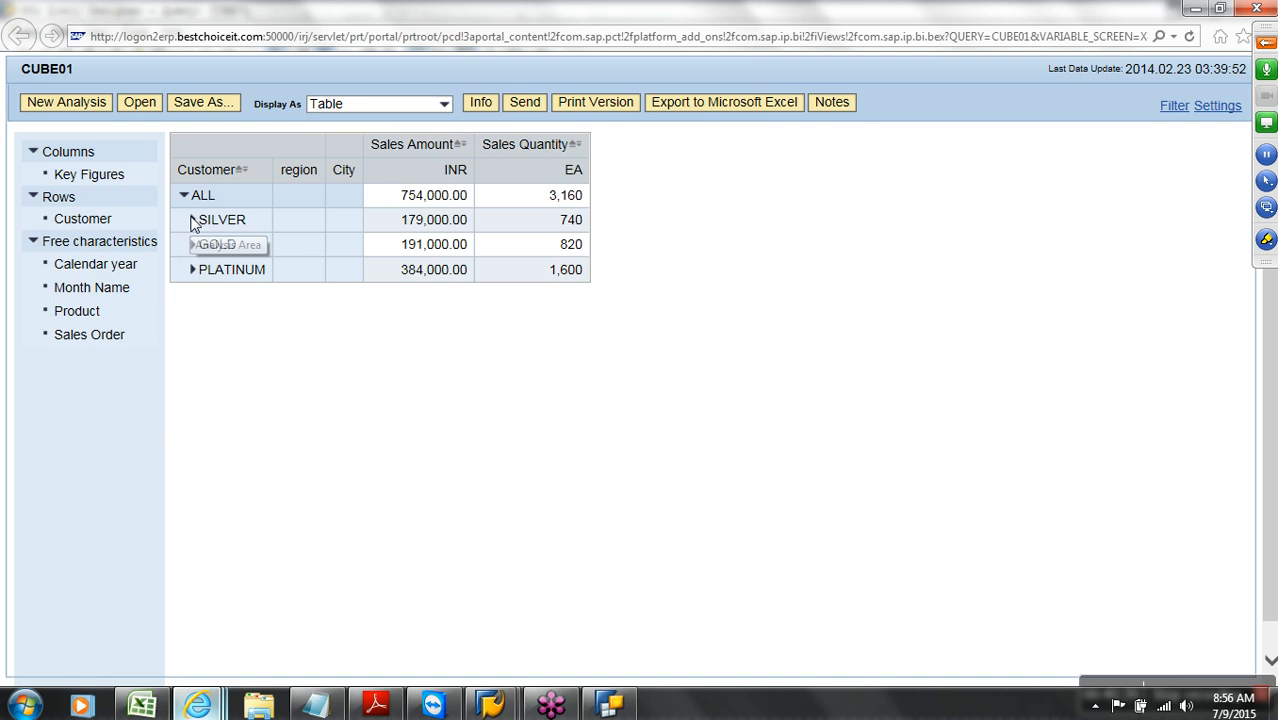
left_click(194, 221)
left_click(194, 270)
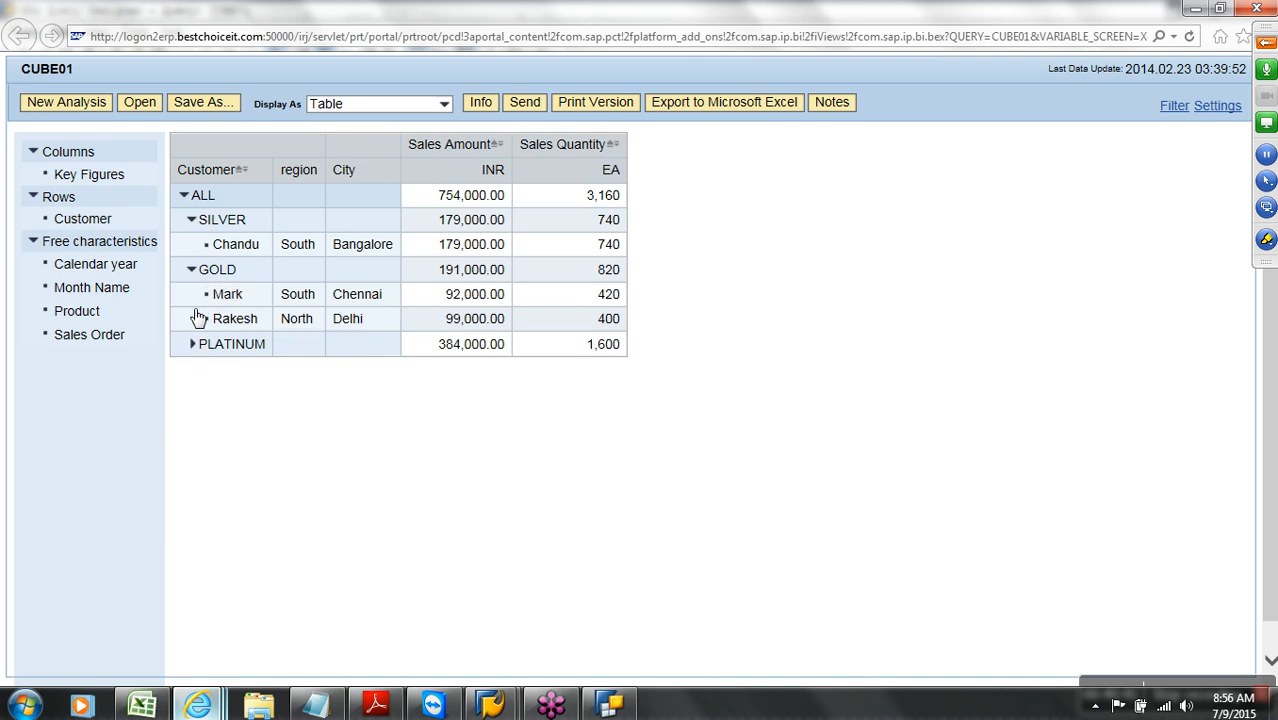